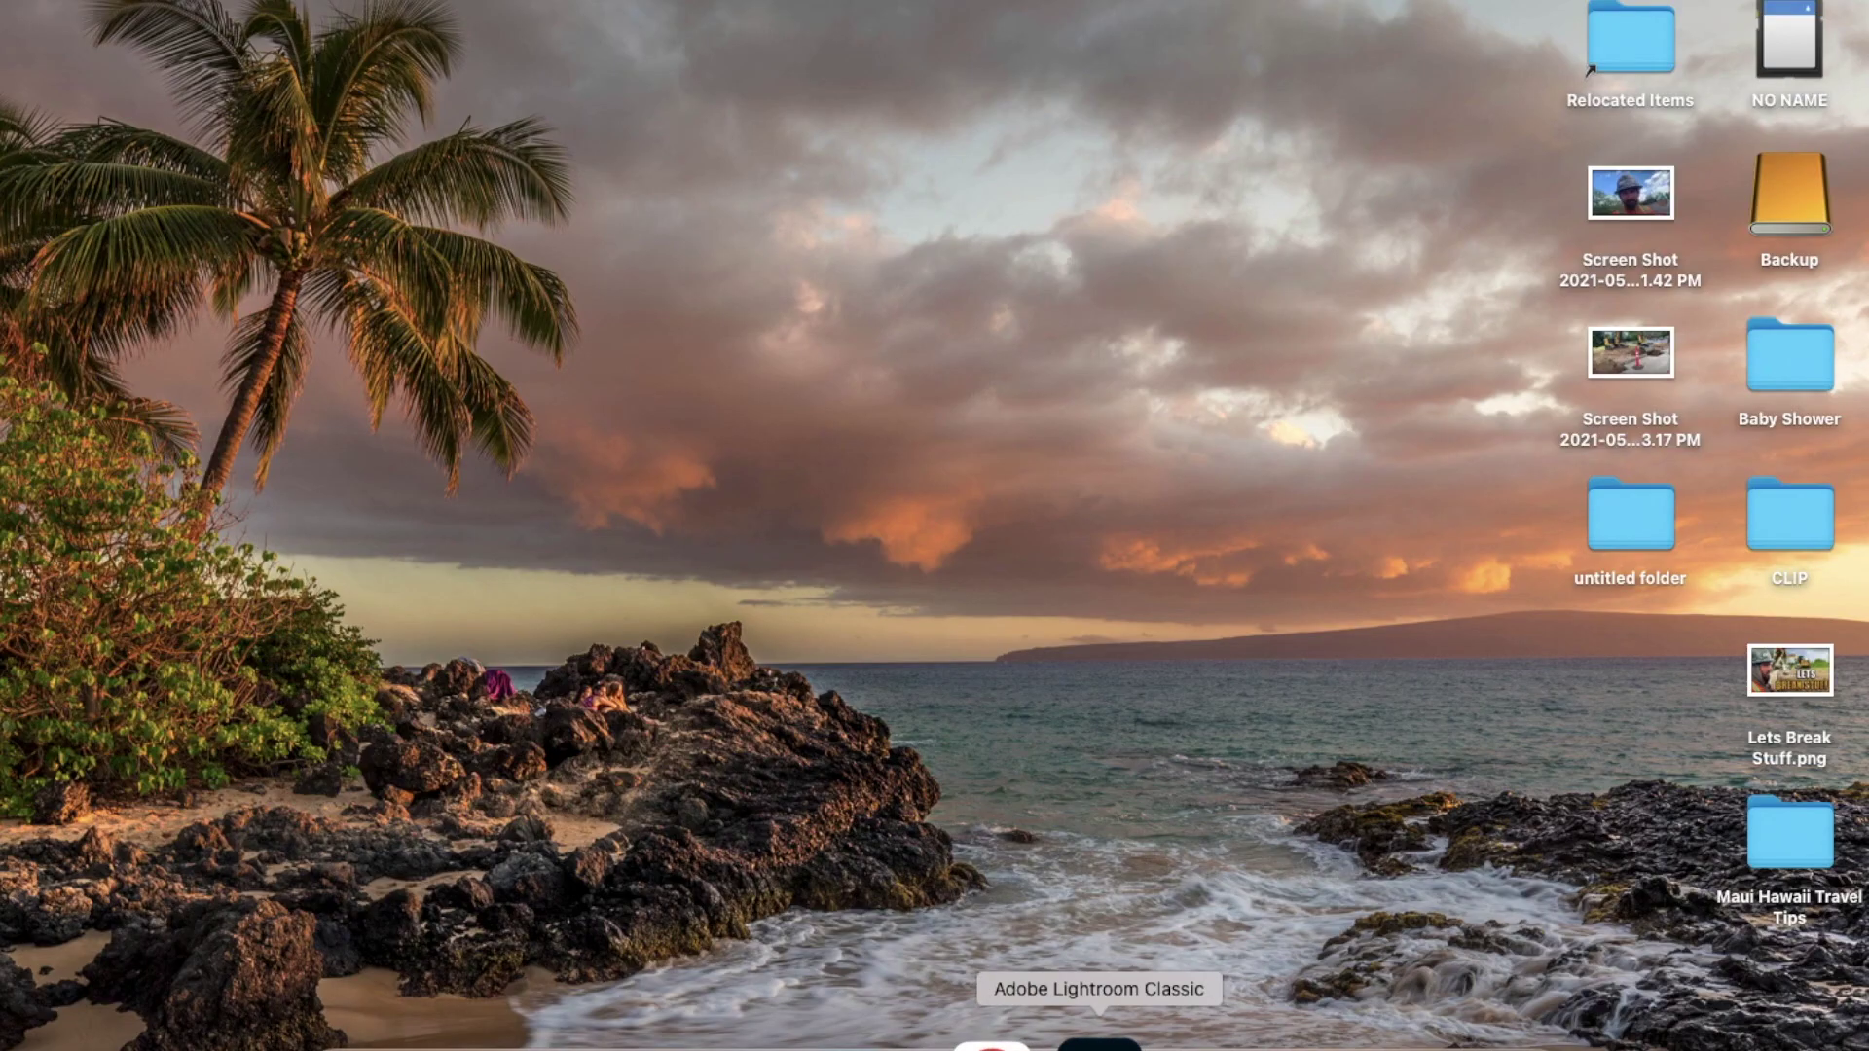
# Import the two 2021-05-24 desktop screen shots, worker and trench, into the Lightroom catalog
pyautogui.click(1097, 1033)
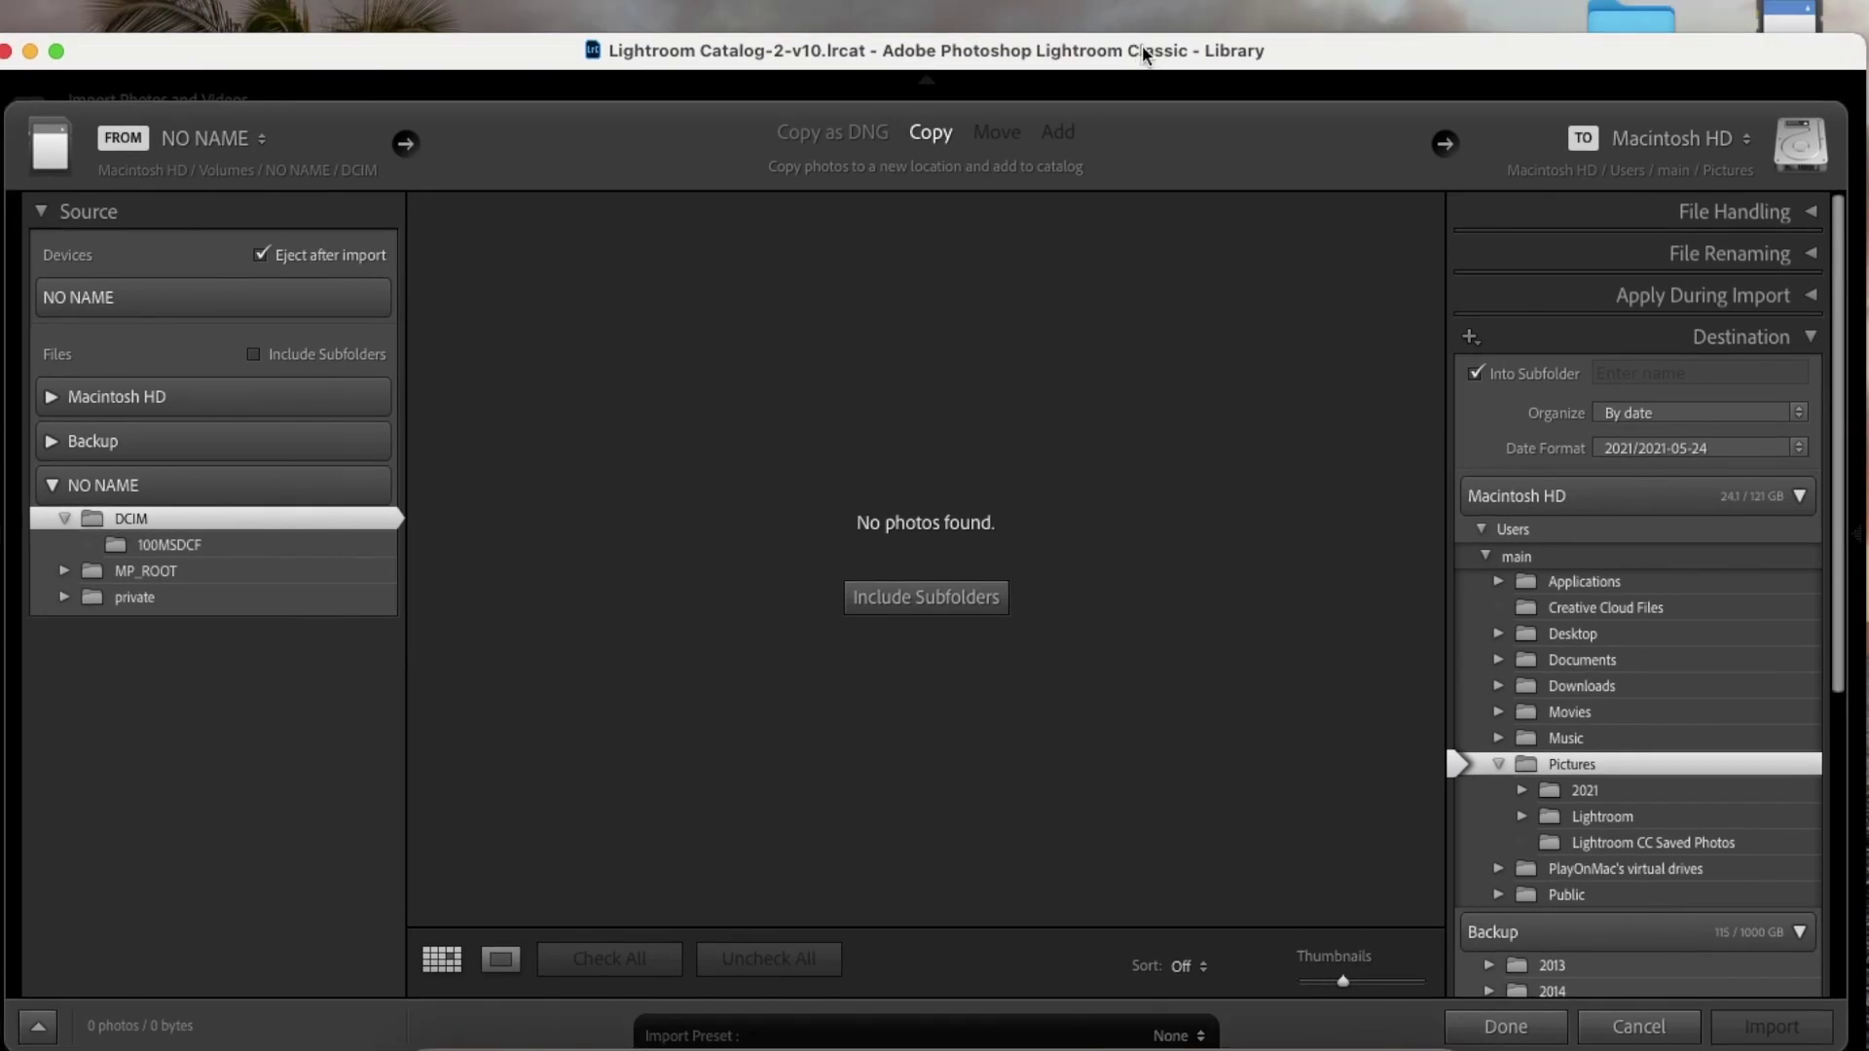
pyautogui.moveTo(1145, 55); pyautogui.dragTo(816, 1)
pyautogui.moveTo(1699, 195); pyautogui.dragTo(1557, 443)
pyautogui.moveTo(1630, 350); pyautogui.dragTo(772, 371)
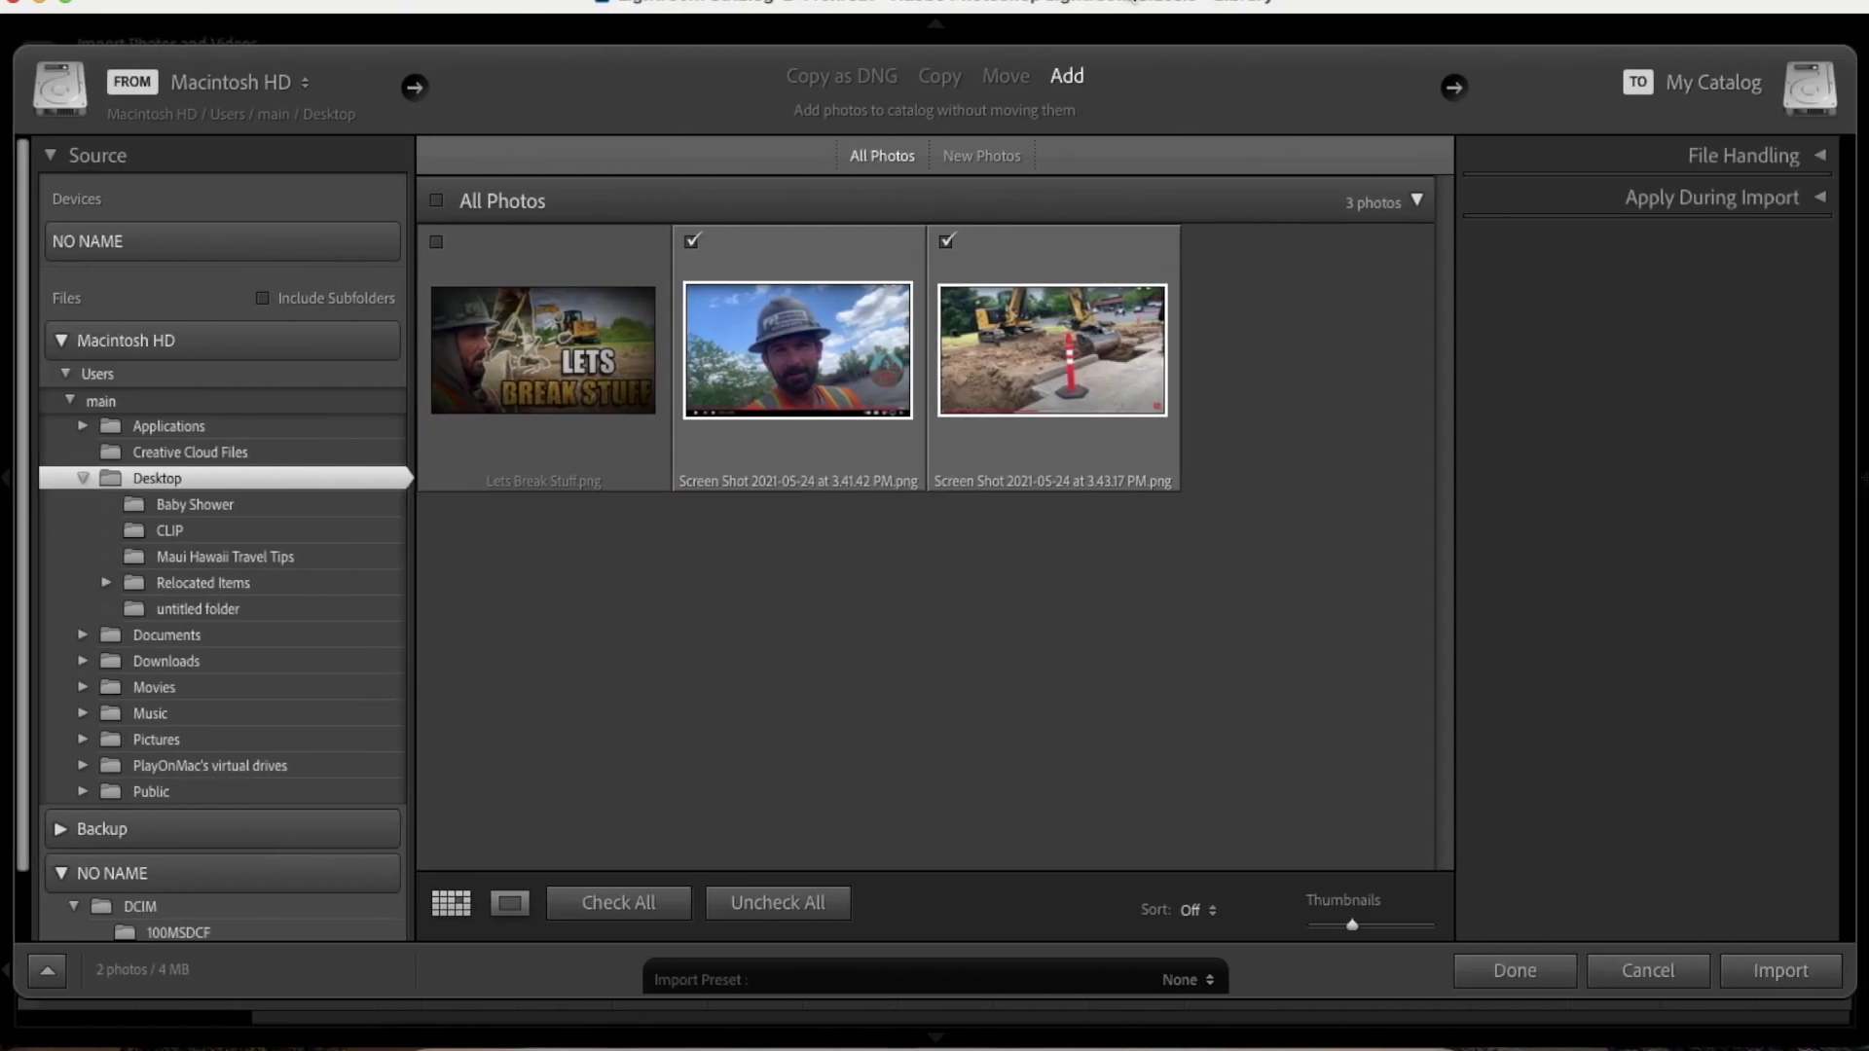
pyautogui.click(1782, 970)
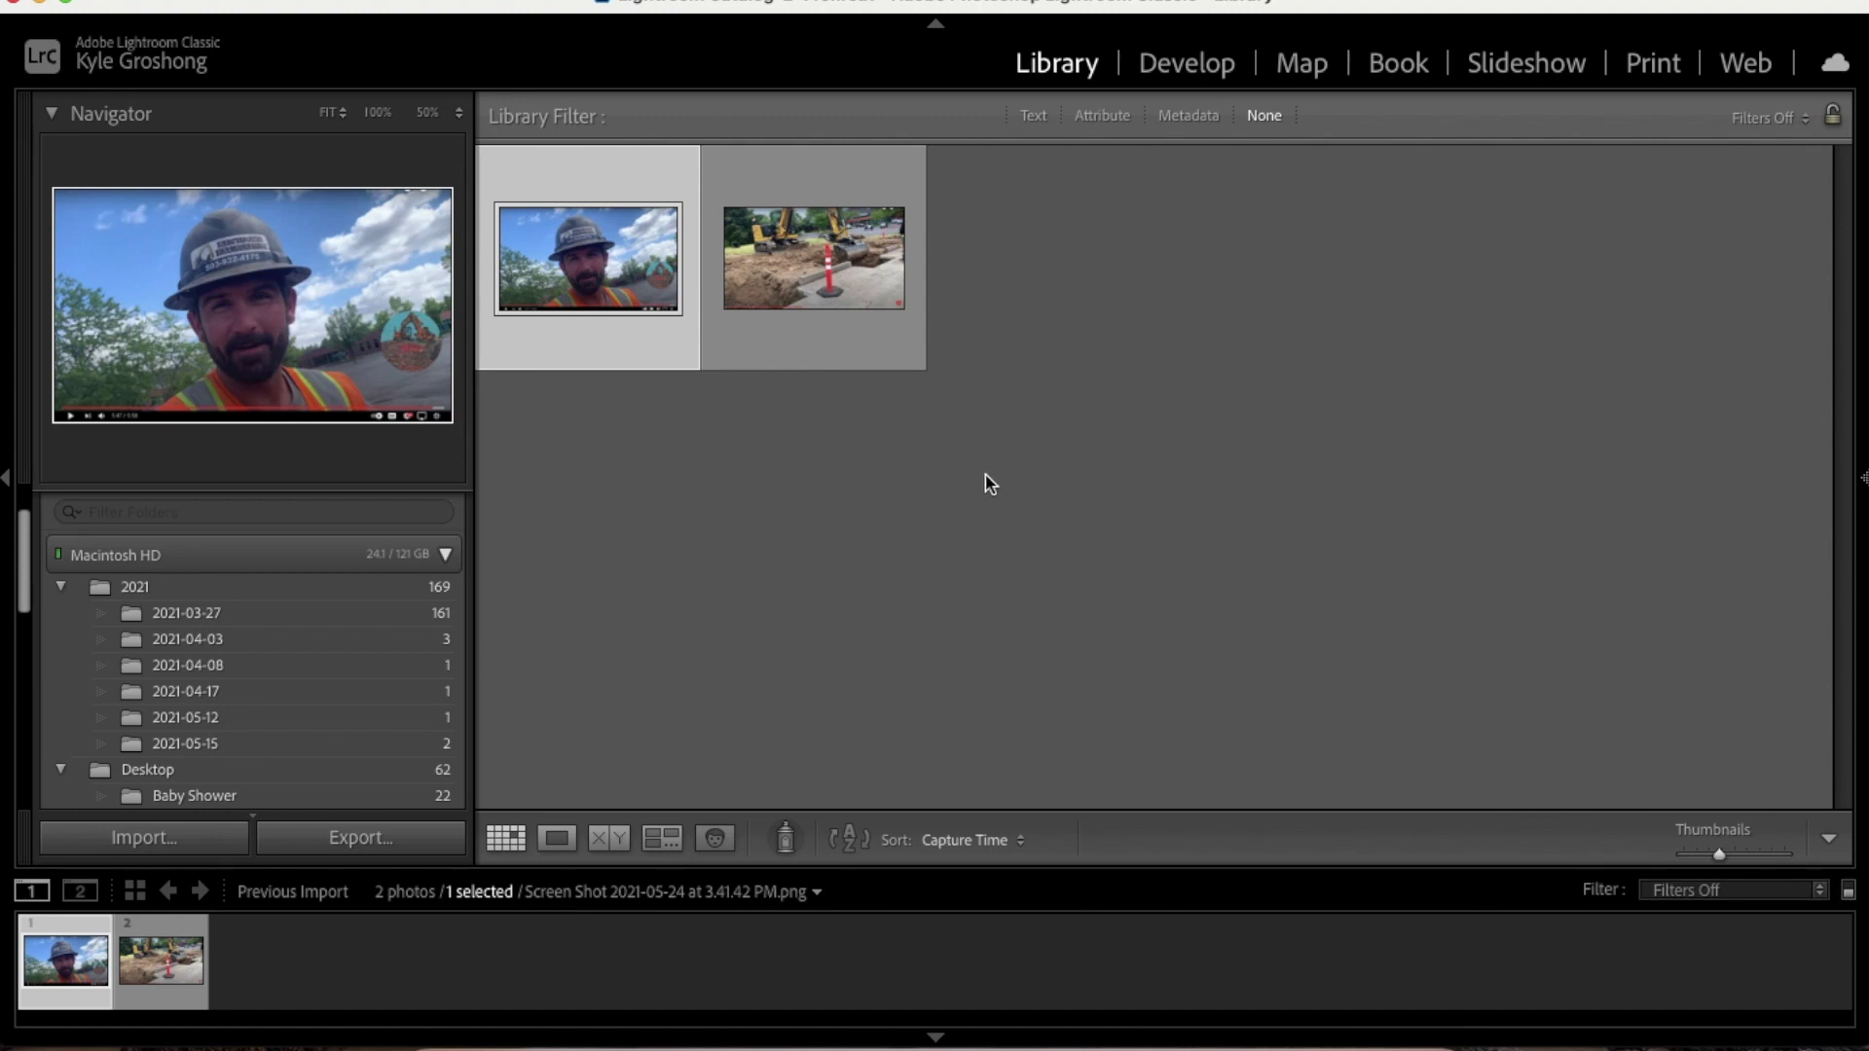
# Open the worker screenshot in the Develop module and apply the DIGNATION user preset
pyautogui.click(1165, 78)
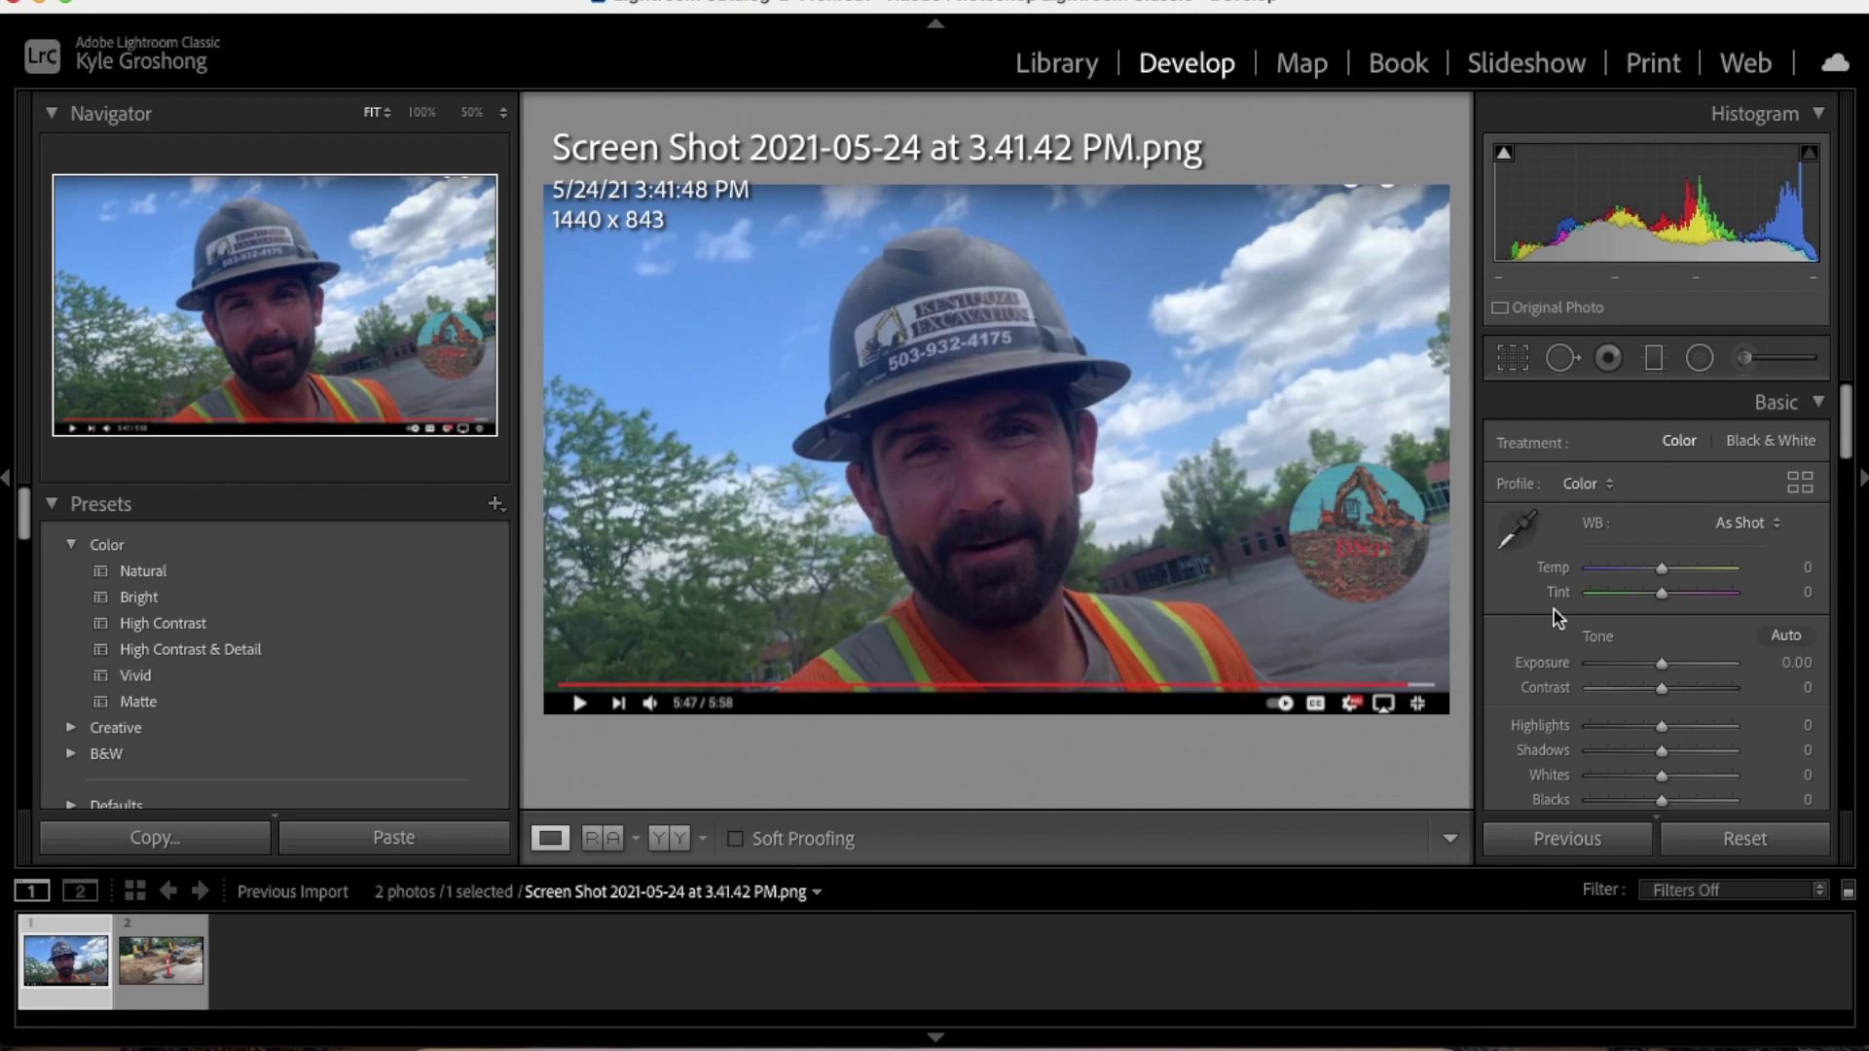
pyautogui.scroll(-1, 1570, 564)
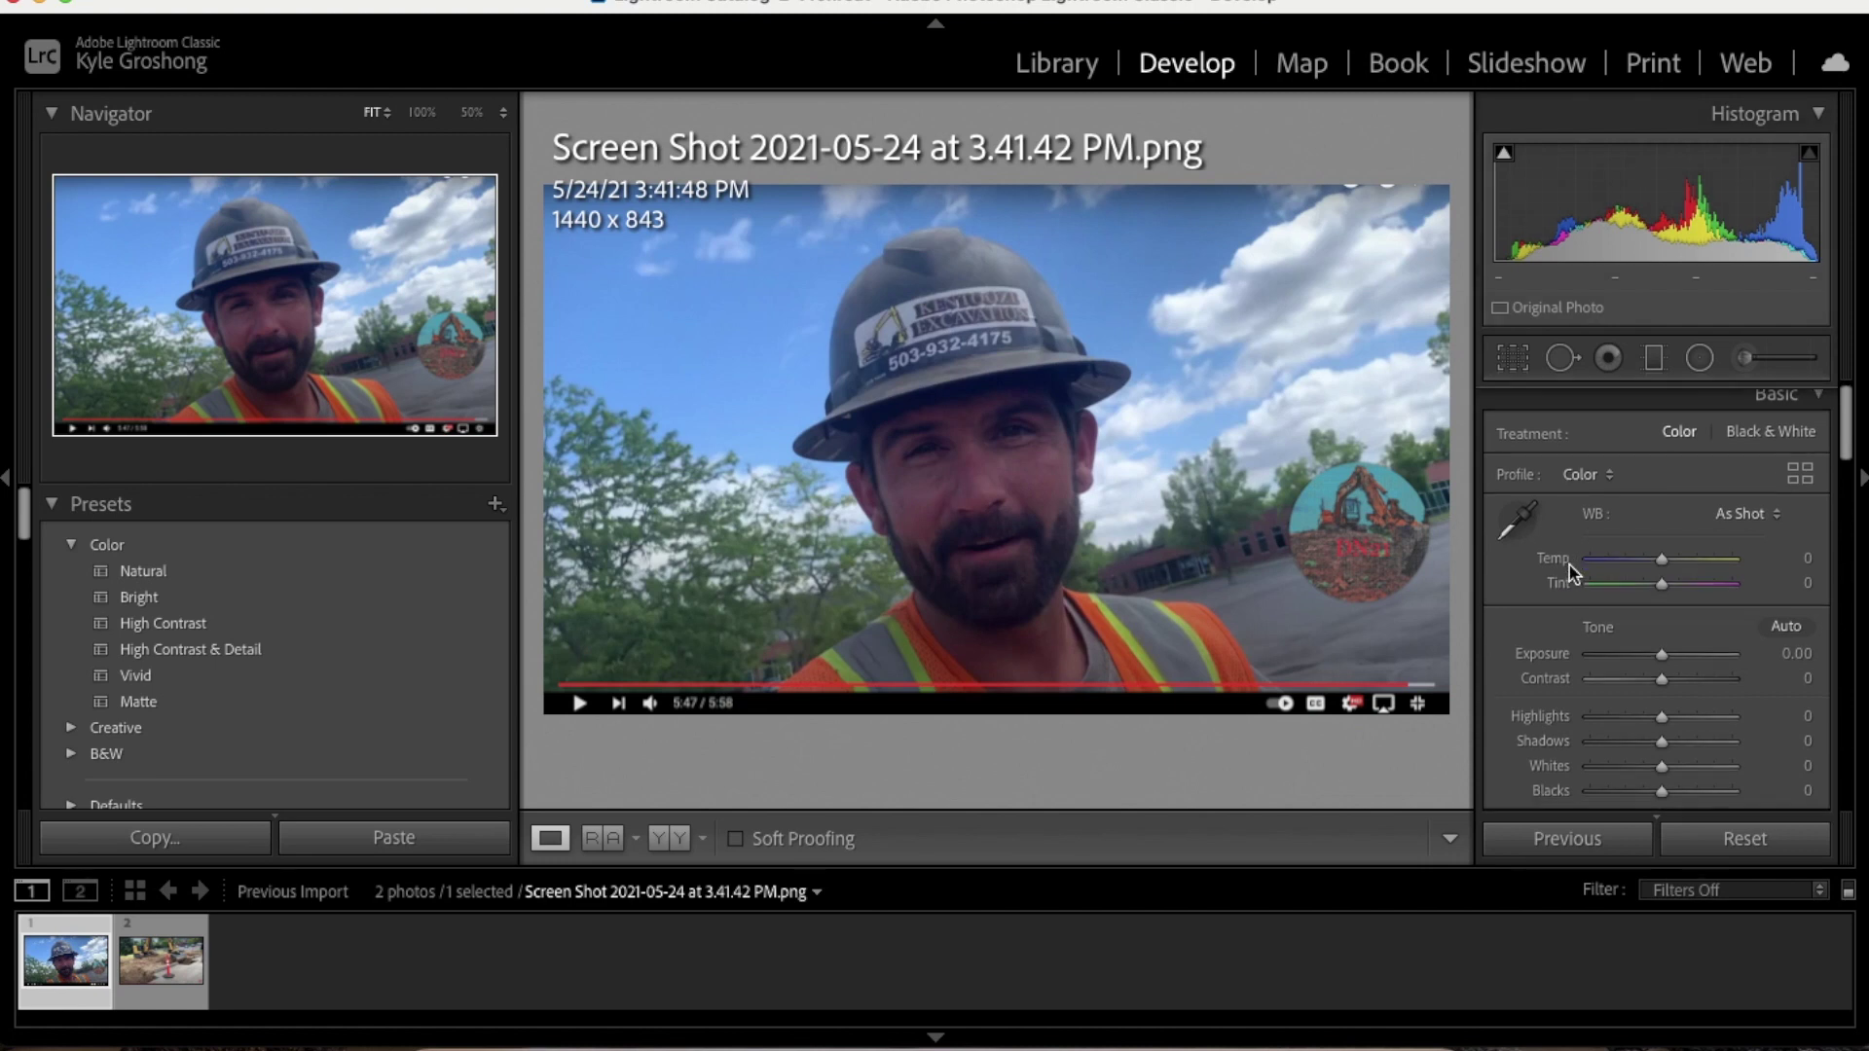
pyautogui.scroll(-4, 350, 646)
pyautogui.scroll(-10, 346, 651)
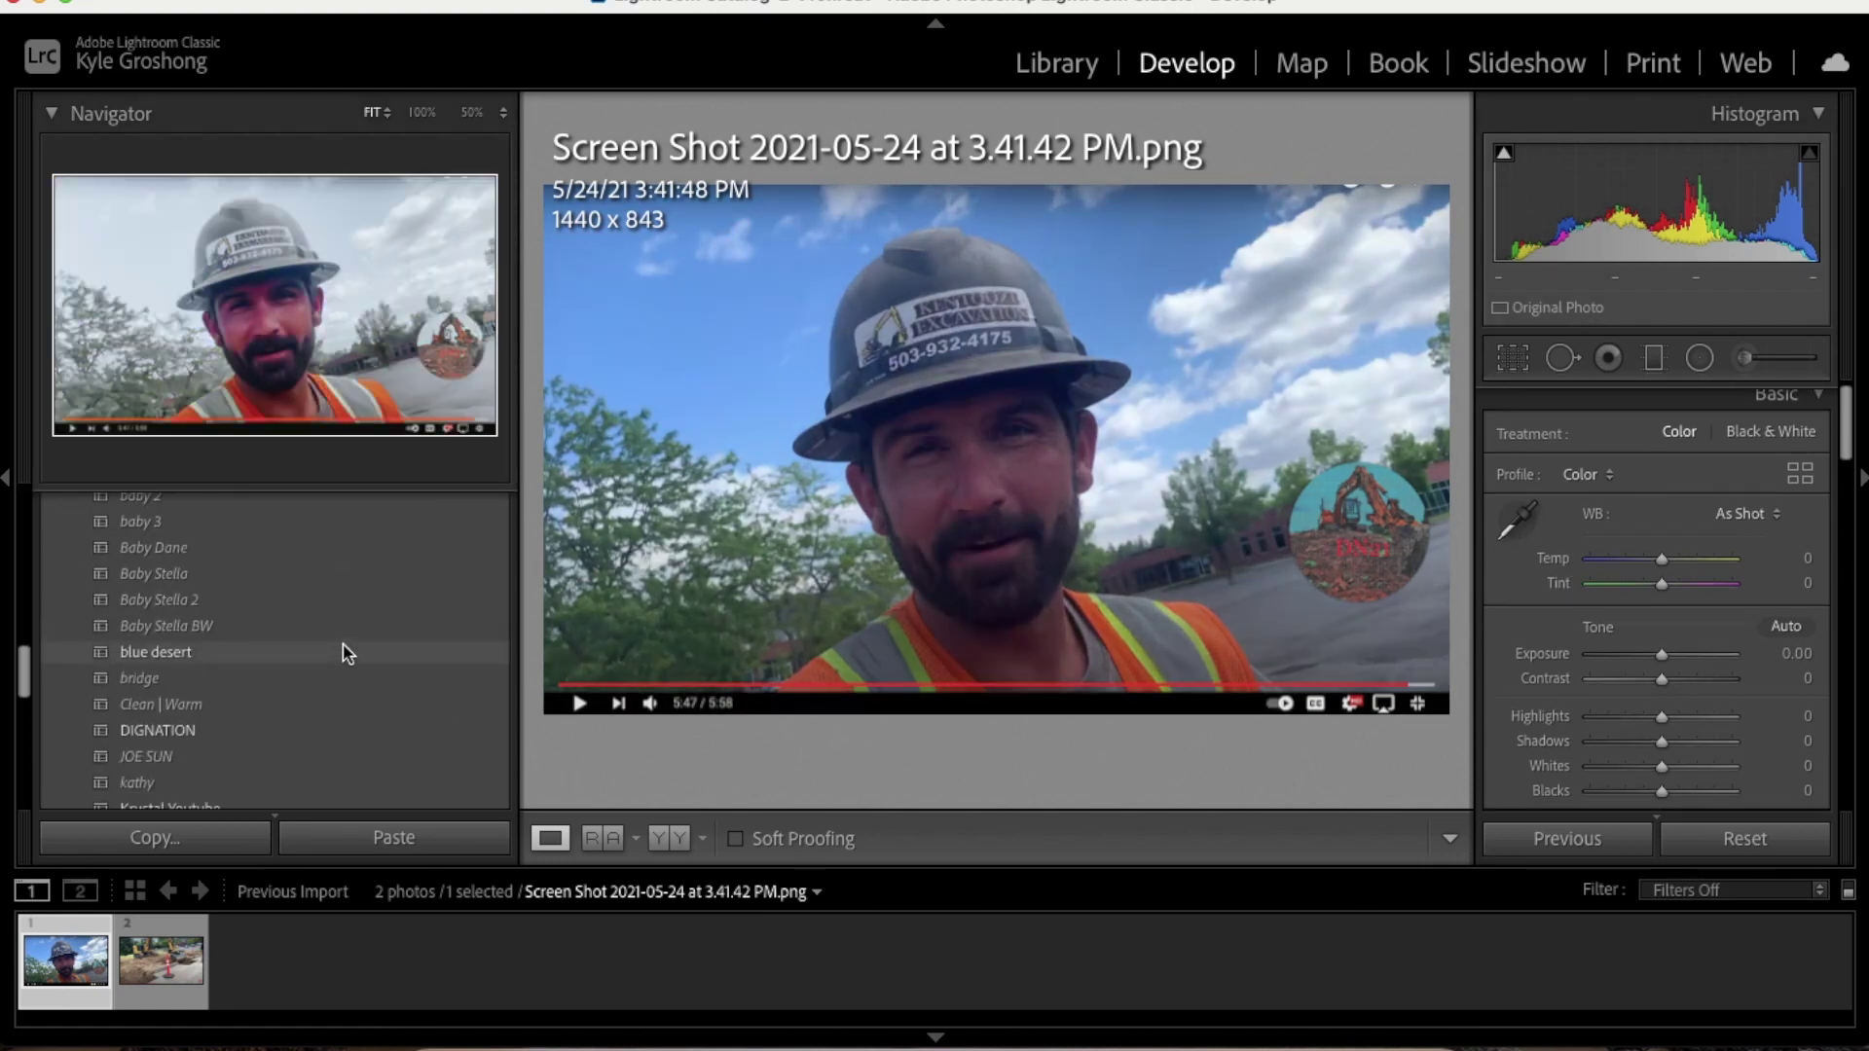
pyautogui.scroll(-3, 341, 727)
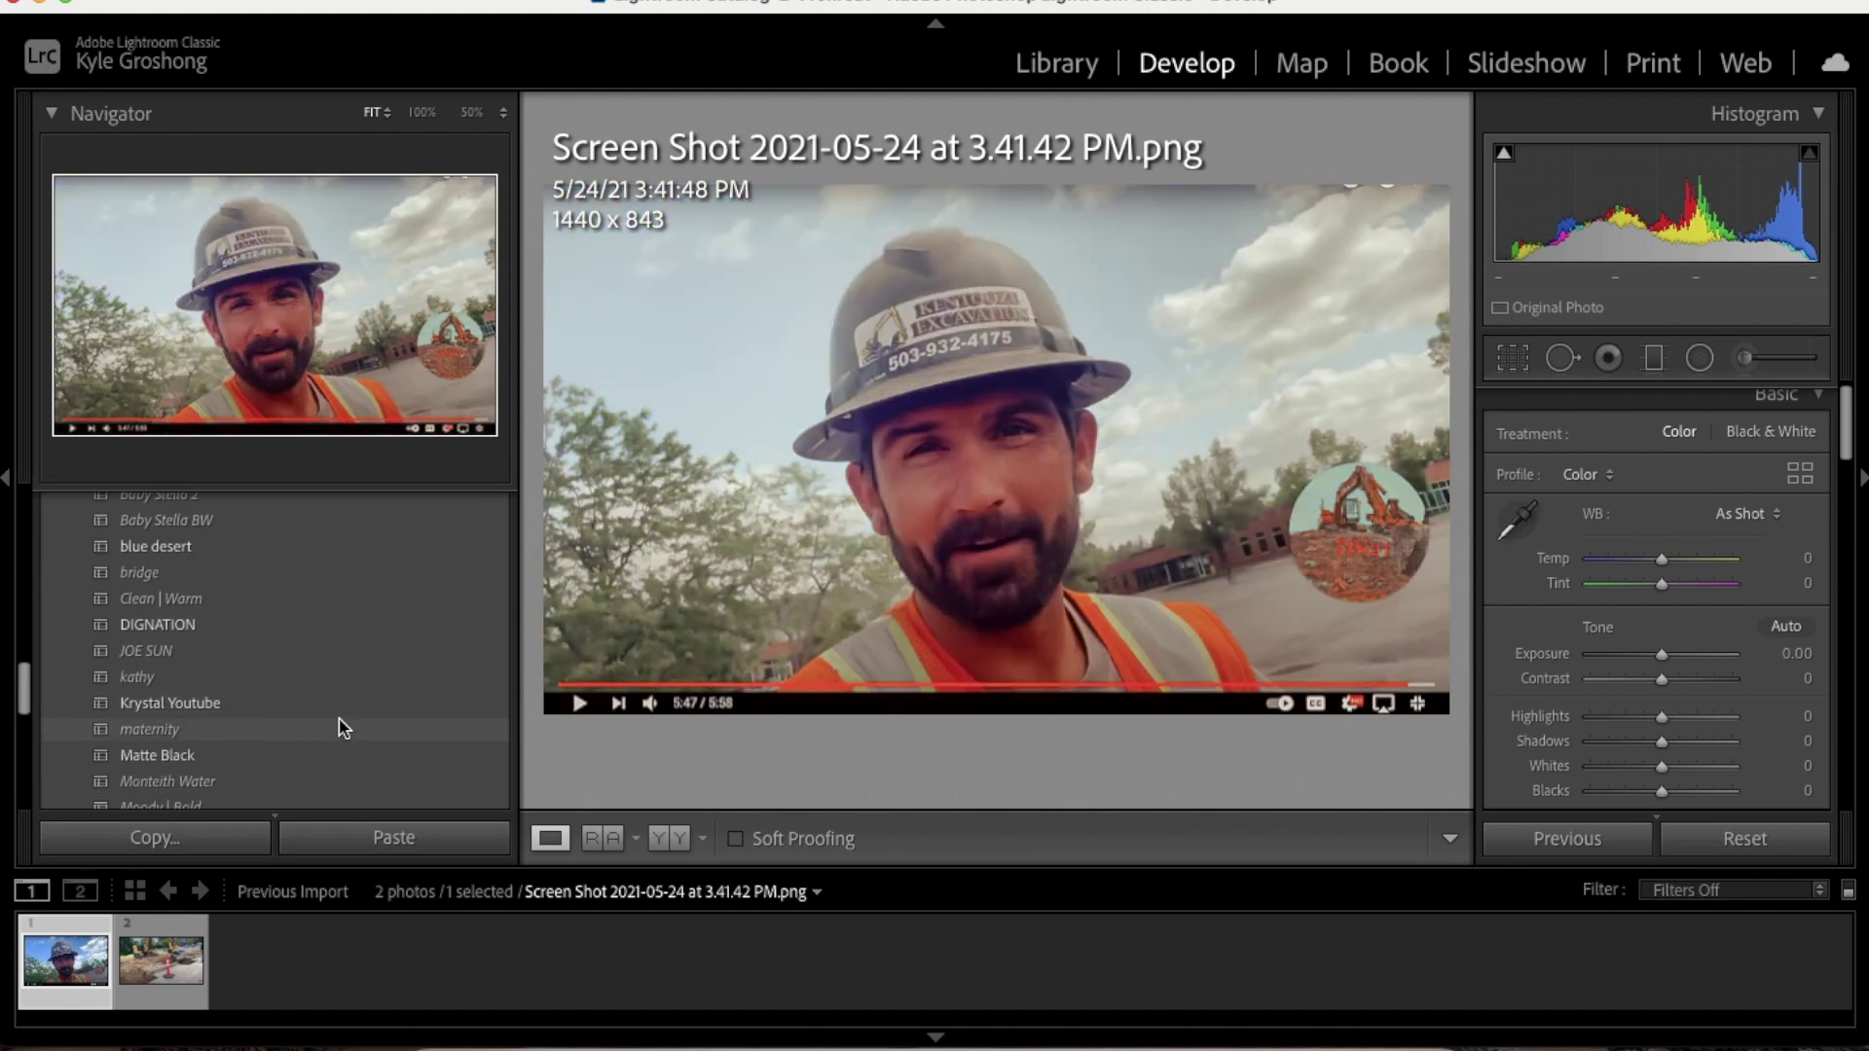
pyautogui.click(177, 634)
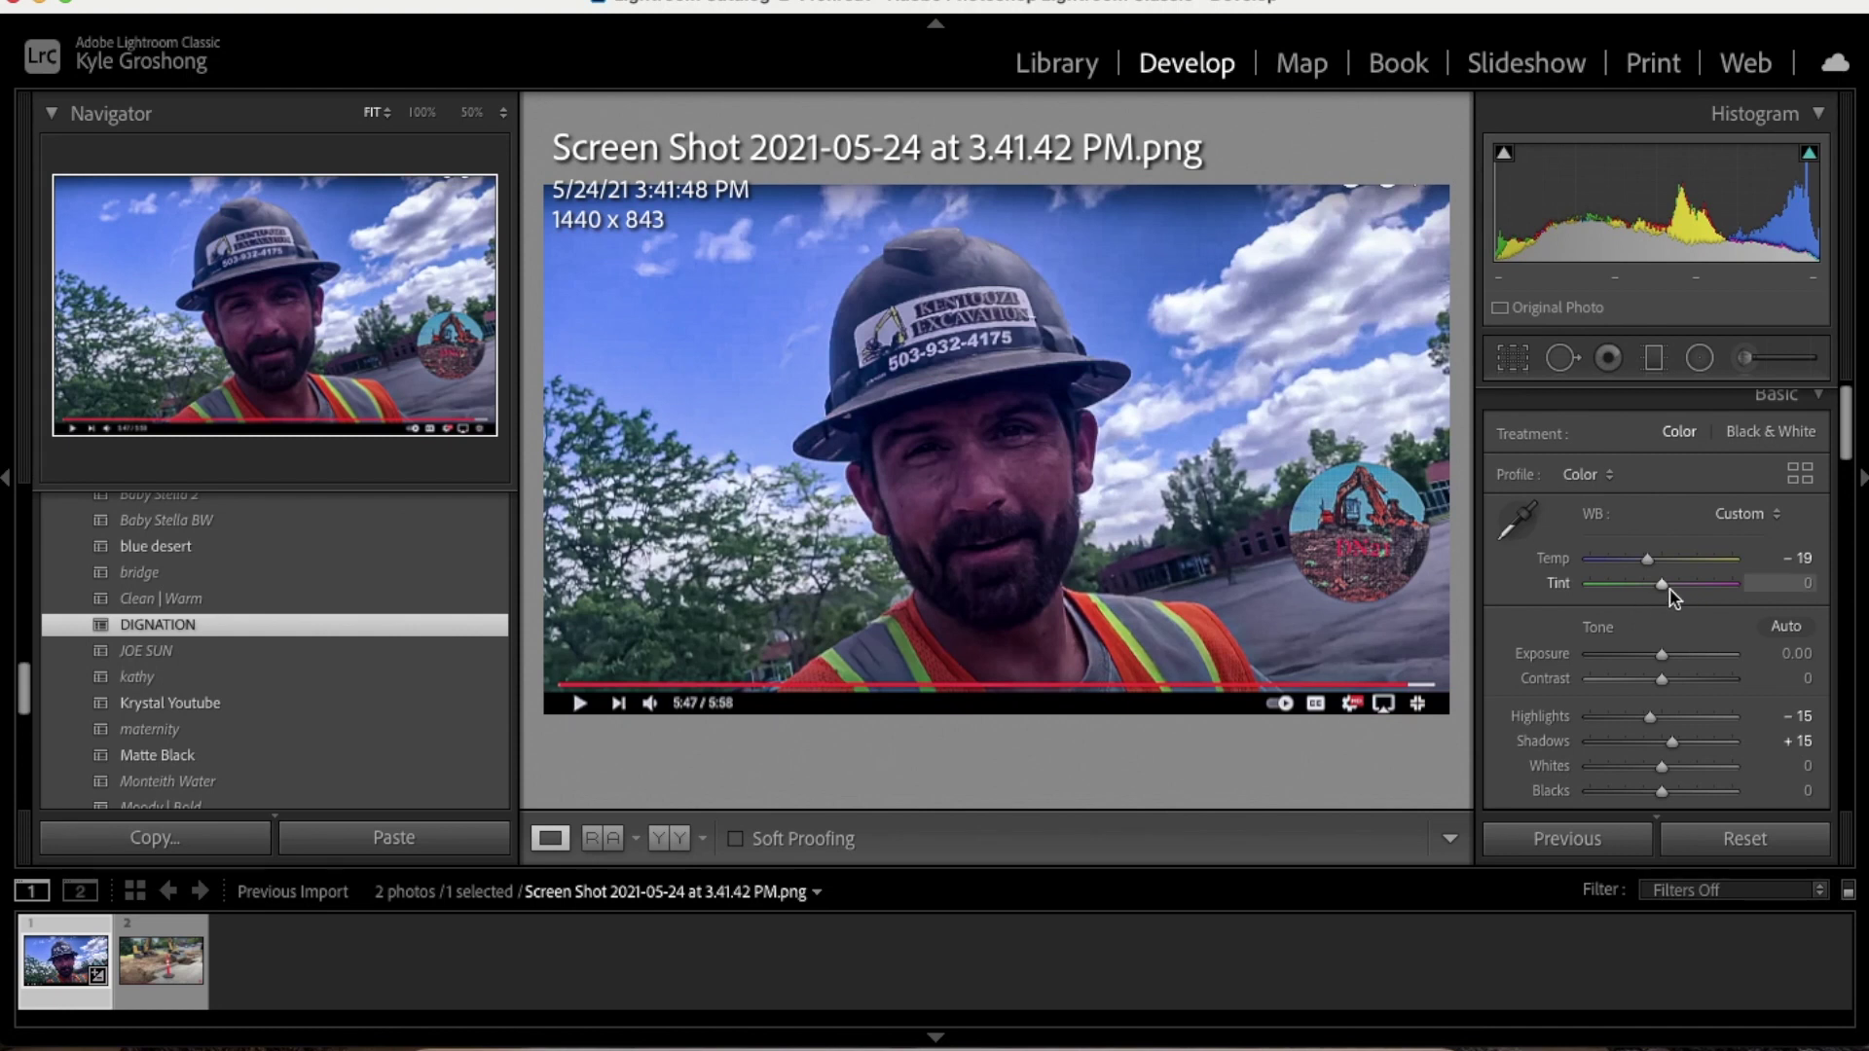
# Scroll through the Basic and Detail panels to review the DIGNATION settings (Temp −19, Shadows +15)
pyautogui.scroll(-6, 1667, 596)
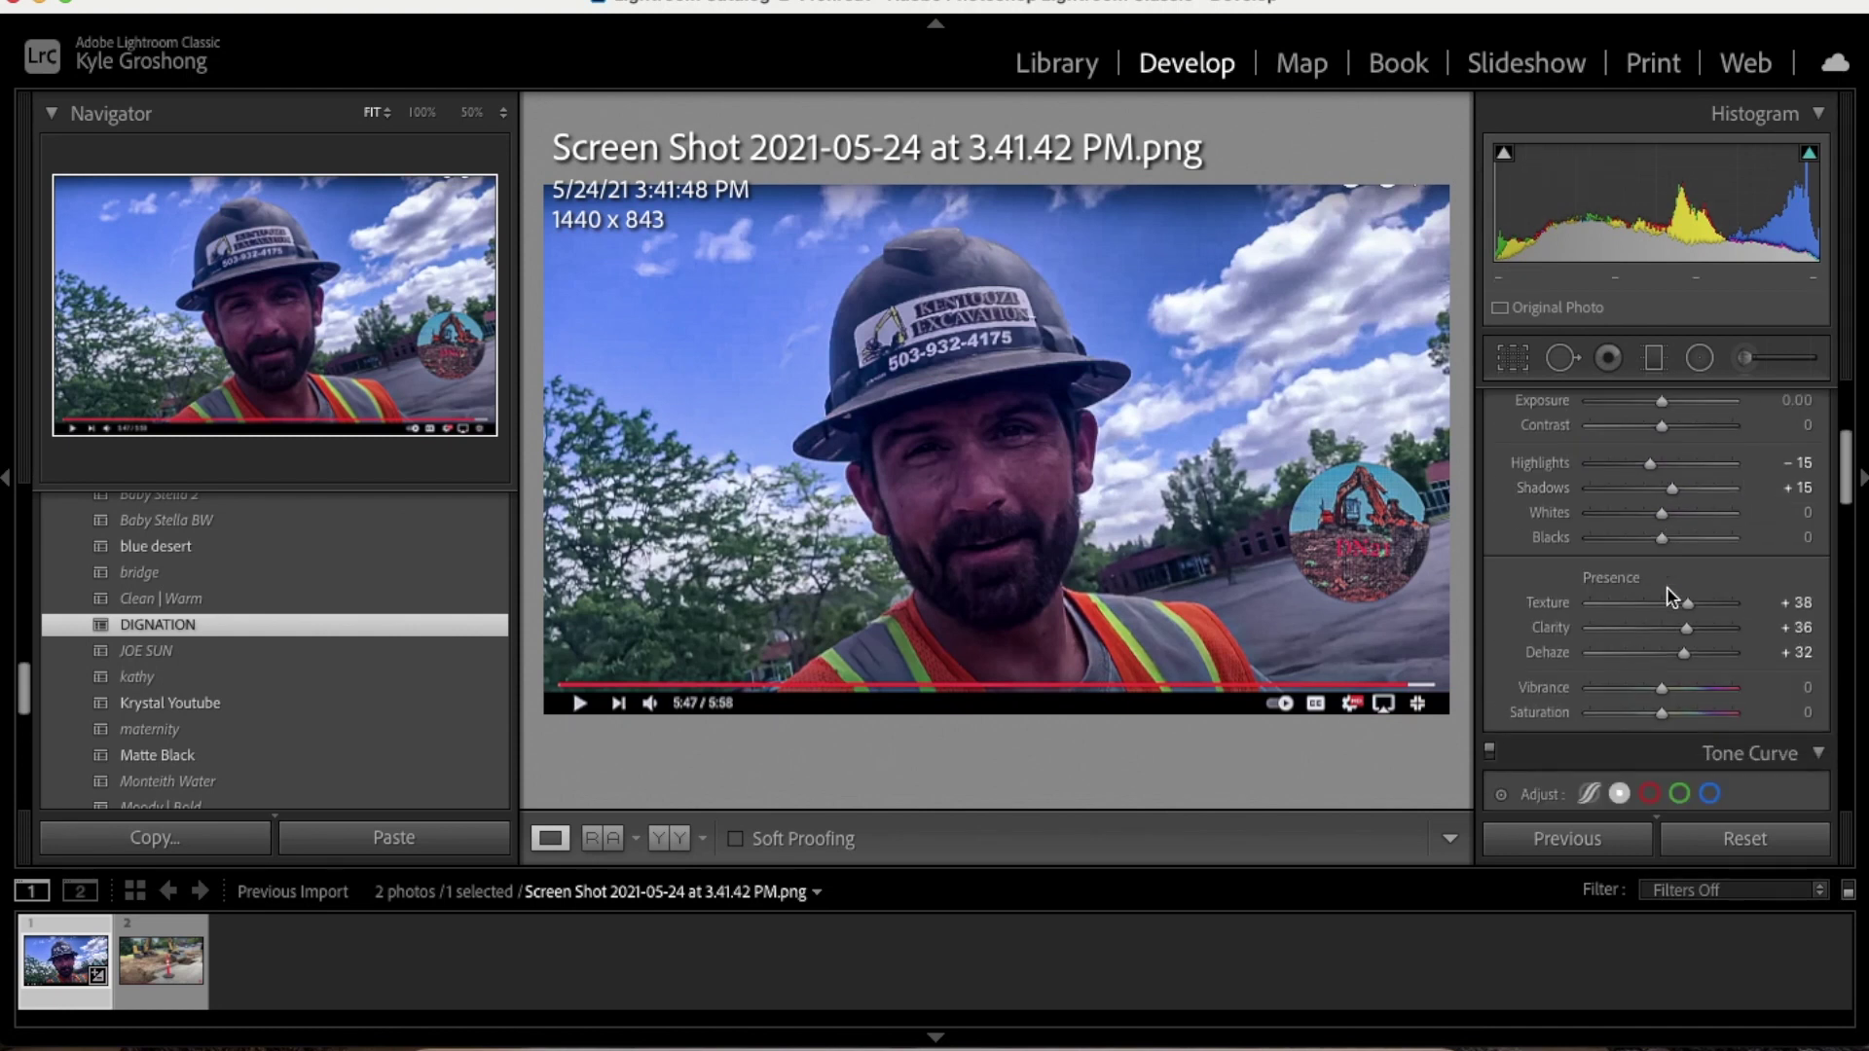
pyautogui.scroll(-5, 1668, 596)
pyautogui.scroll(10, 1668, 597)
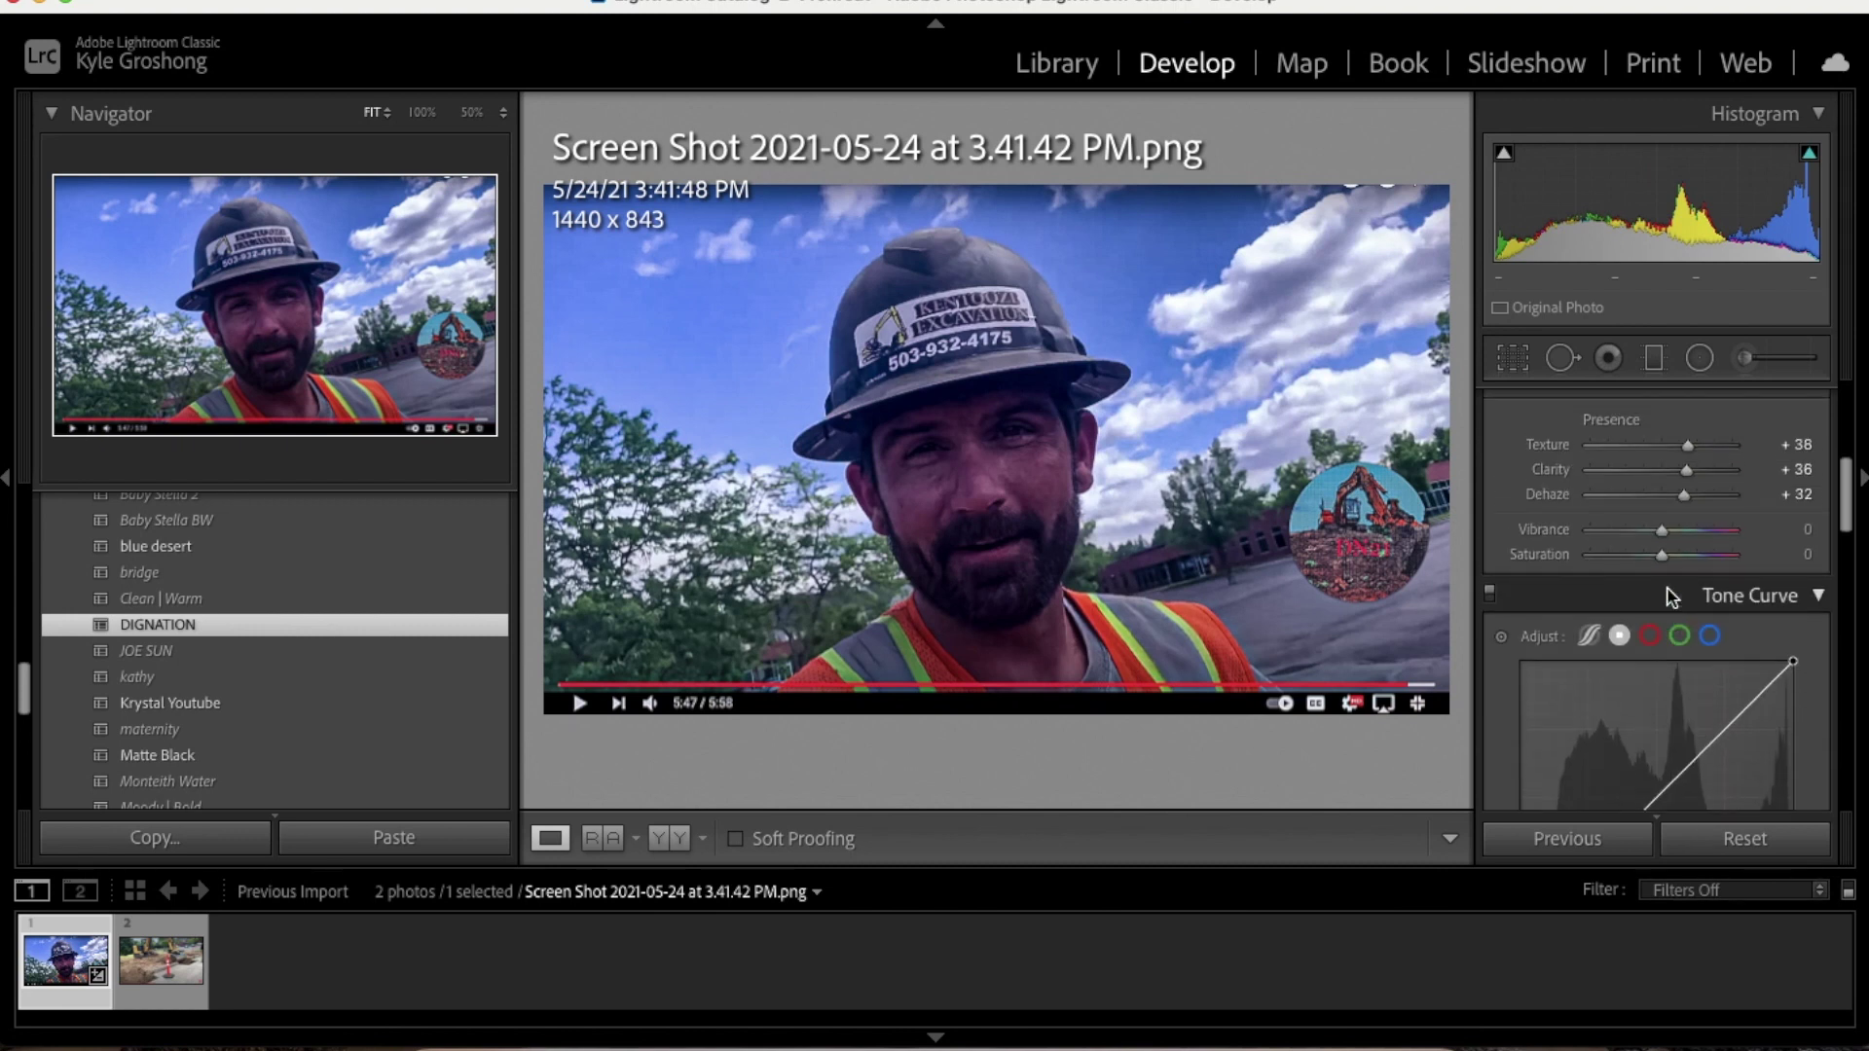
pyautogui.scroll(-8, 1668, 596)
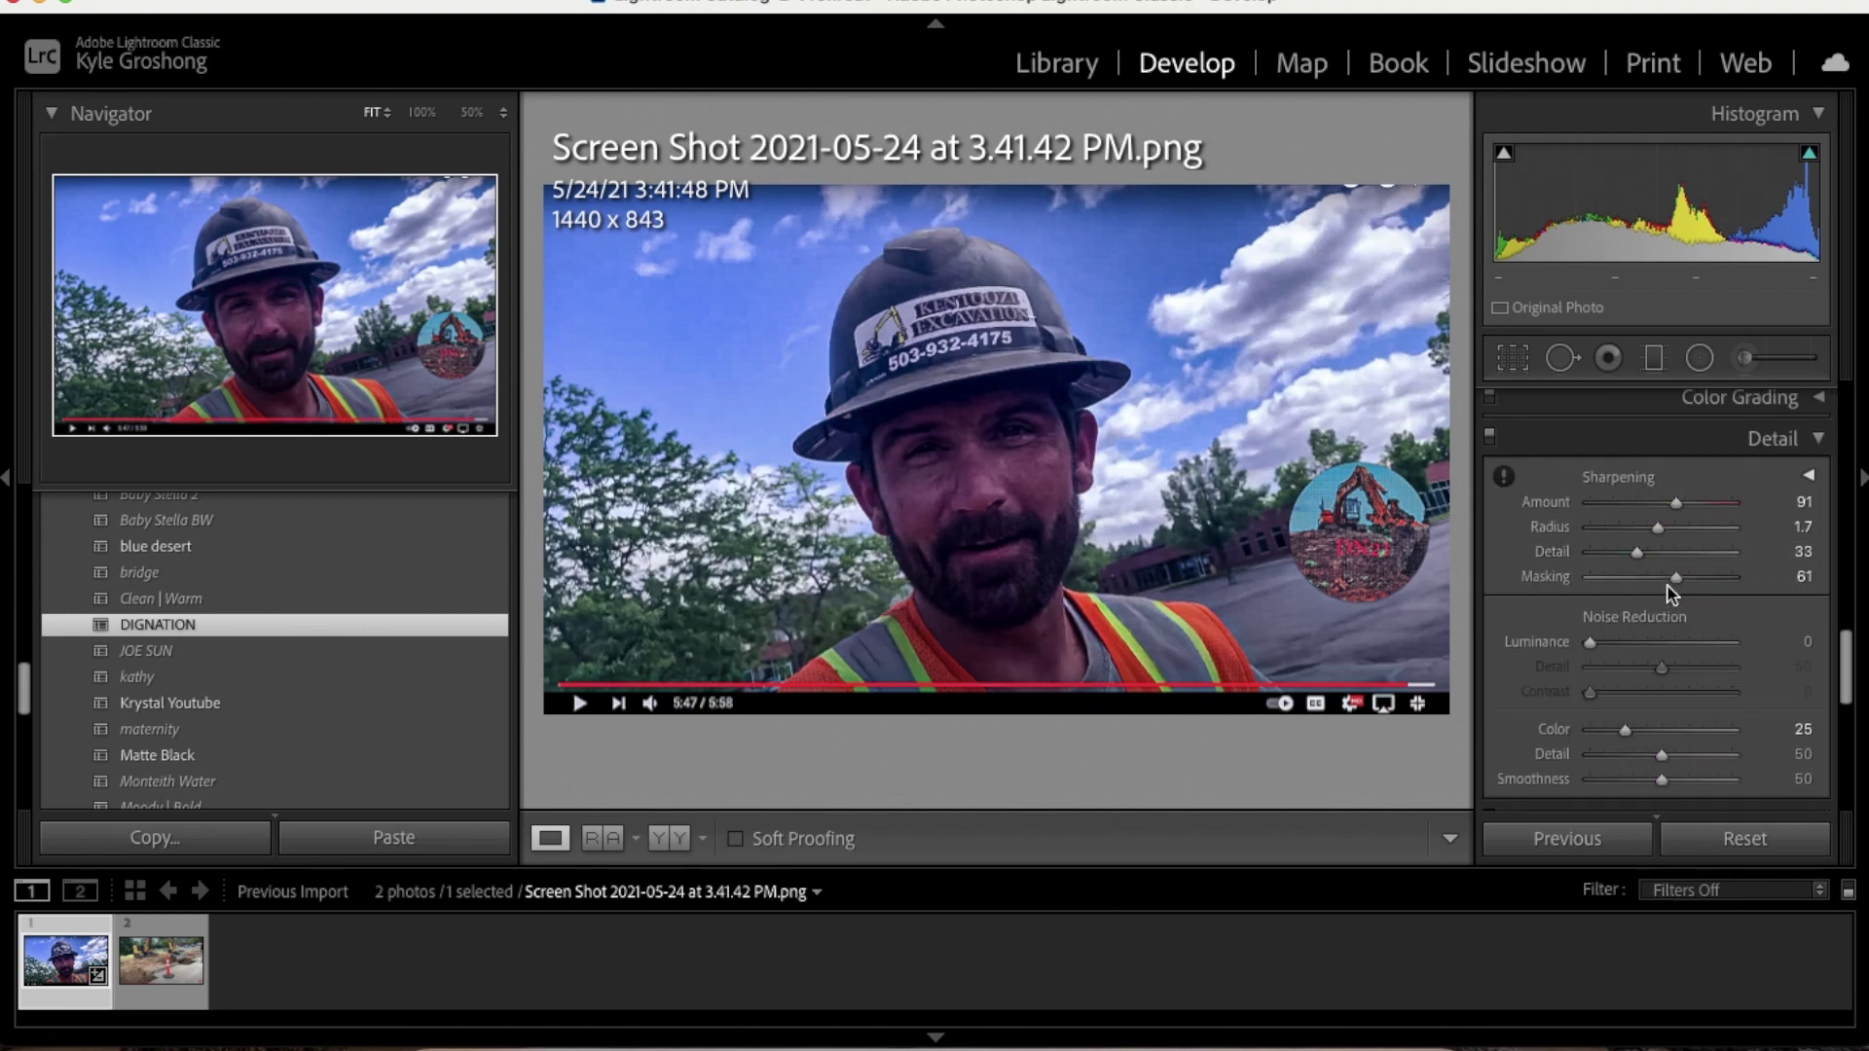
pyautogui.scroll(12, 1668, 596)
pyautogui.scroll(-1, 1667, 596)
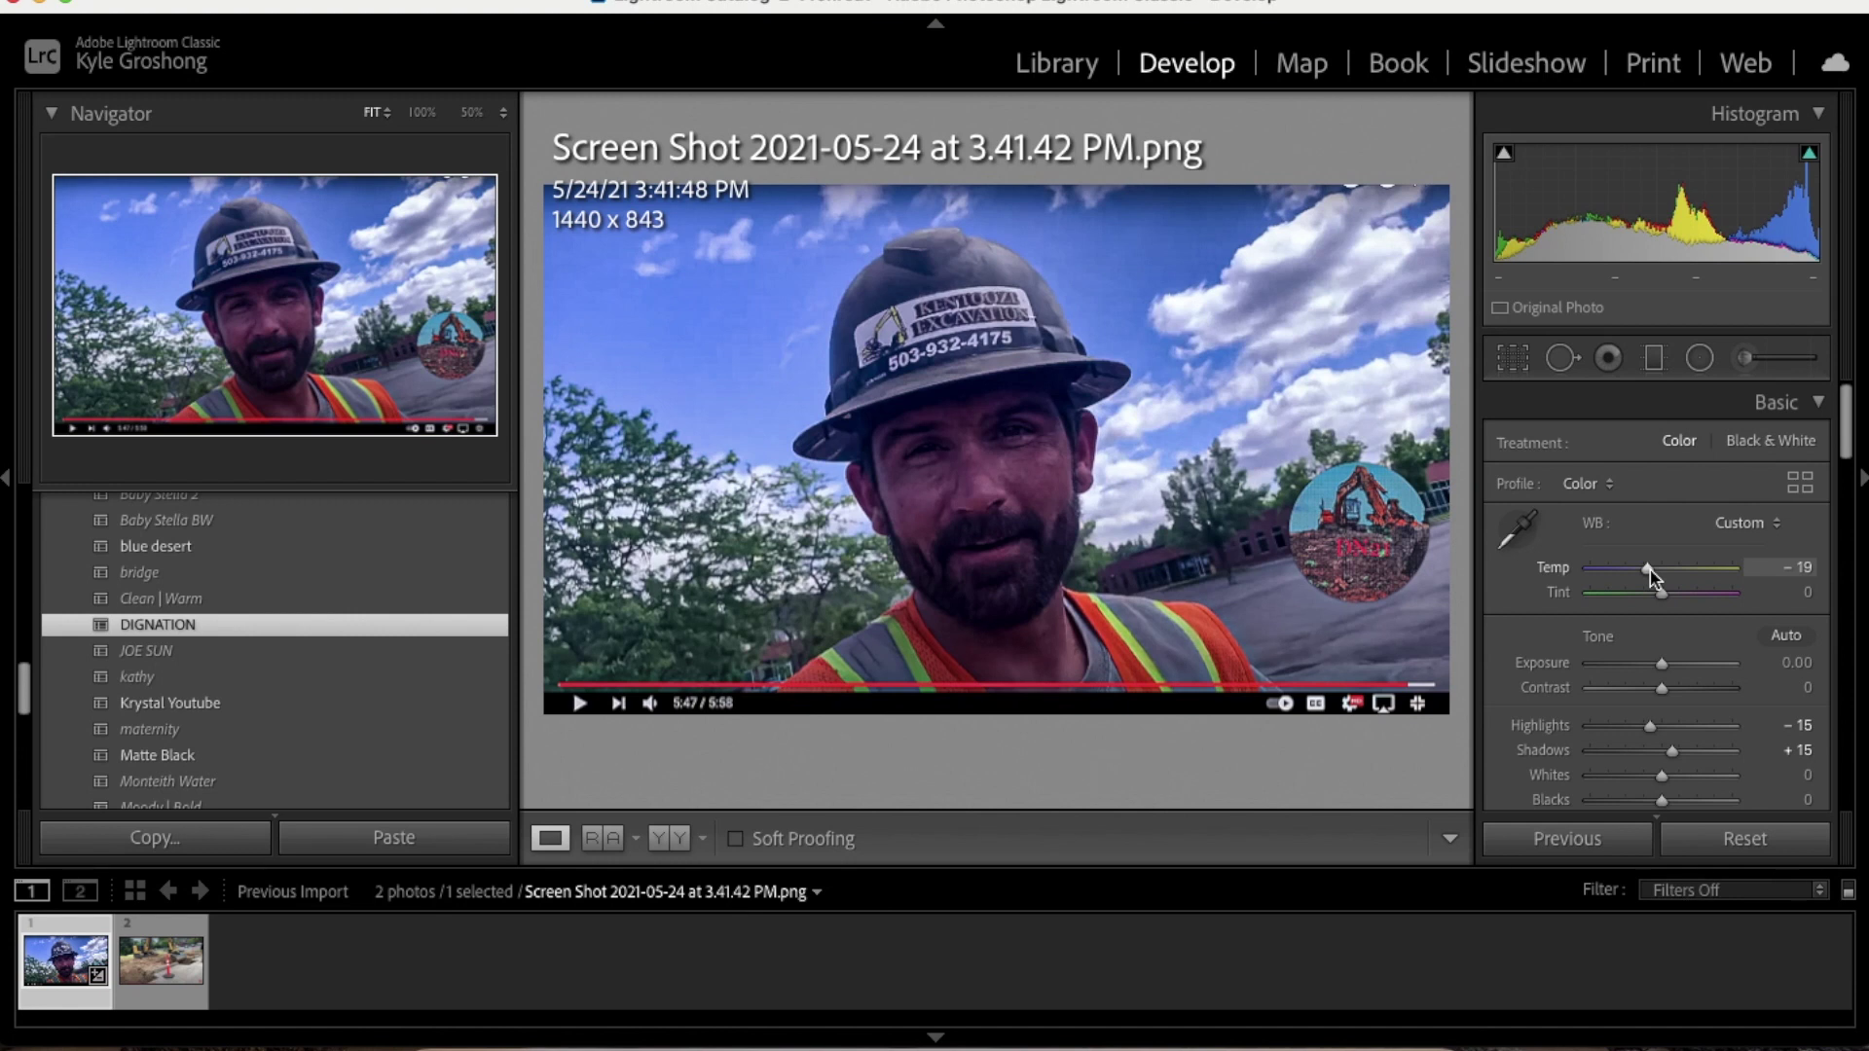
# Set the worker photo's Temp to +6 and Tint to −25
pyautogui.hotkey('shift', 'Up')
pyautogui.hotkey('shift', 'Up')
pyautogui.hotkey('shift', 'Up')
pyautogui.hotkey('shift', 'Up')
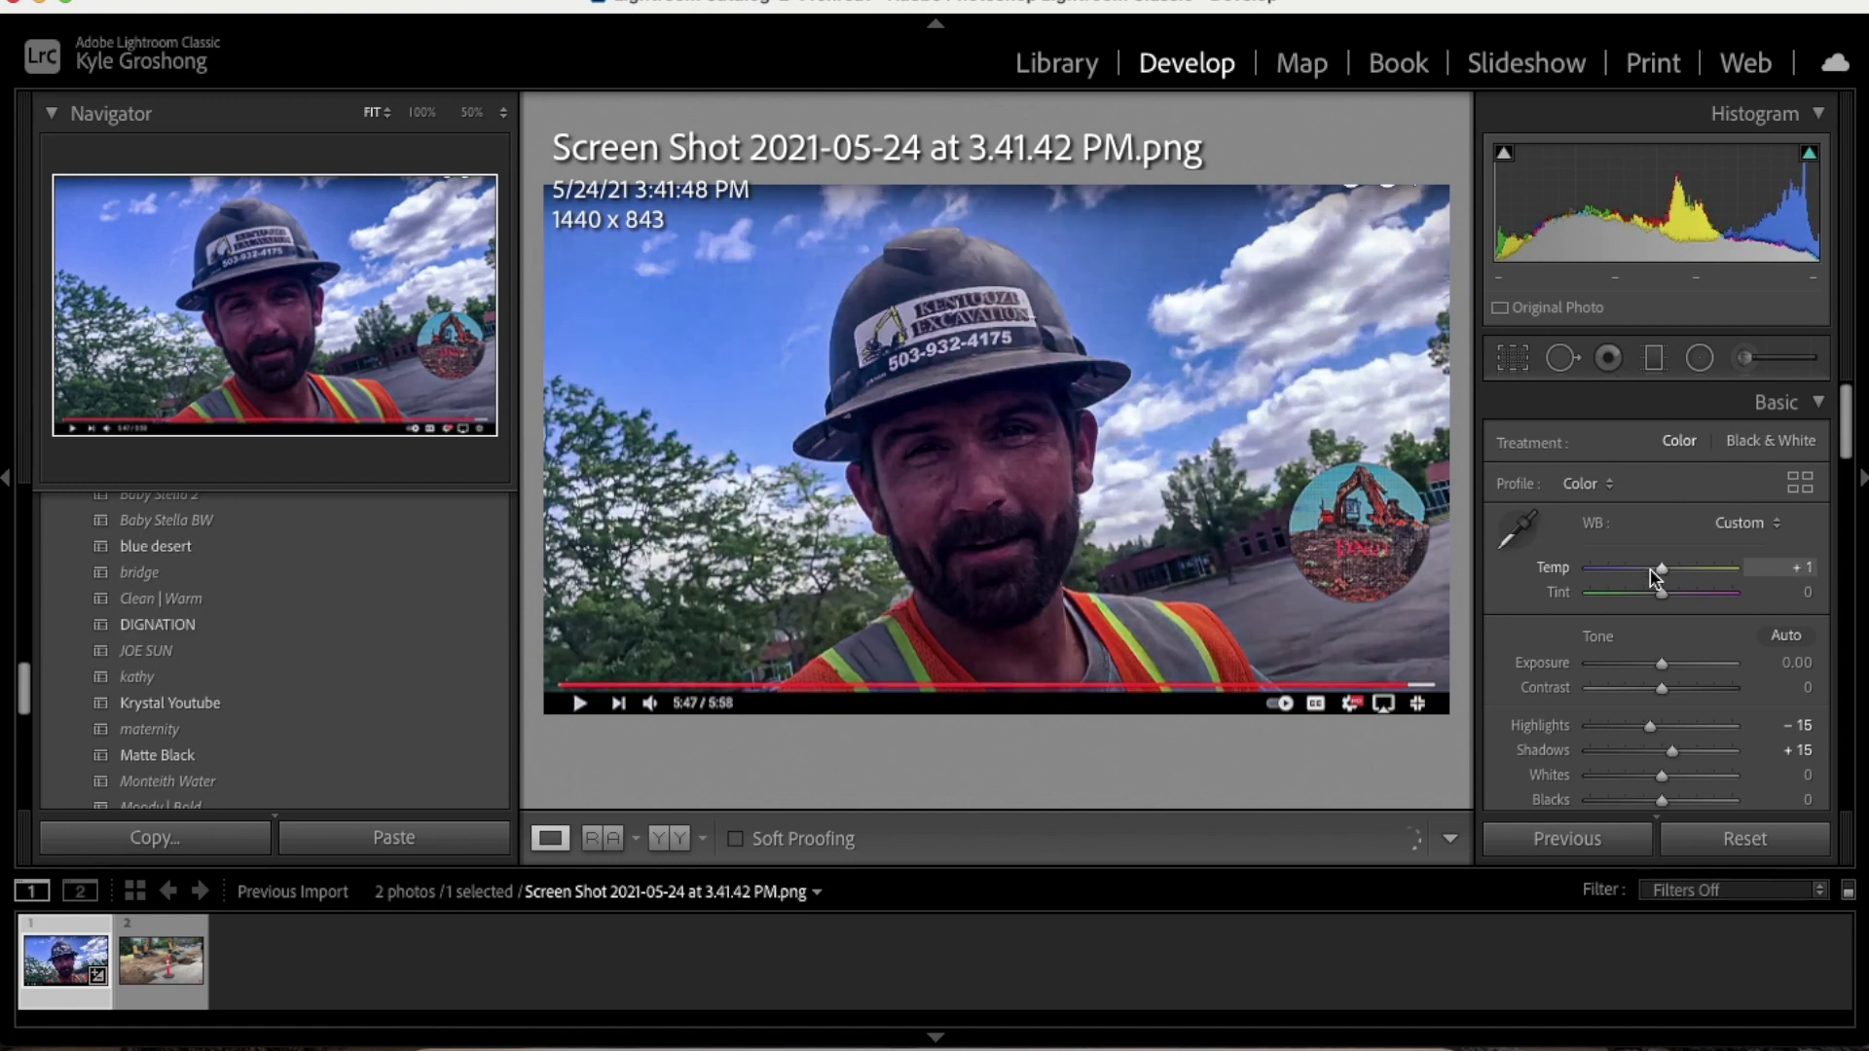
pyautogui.hotkey('shift', 'Up')
pyautogui.hotkey('shift', 'Up')
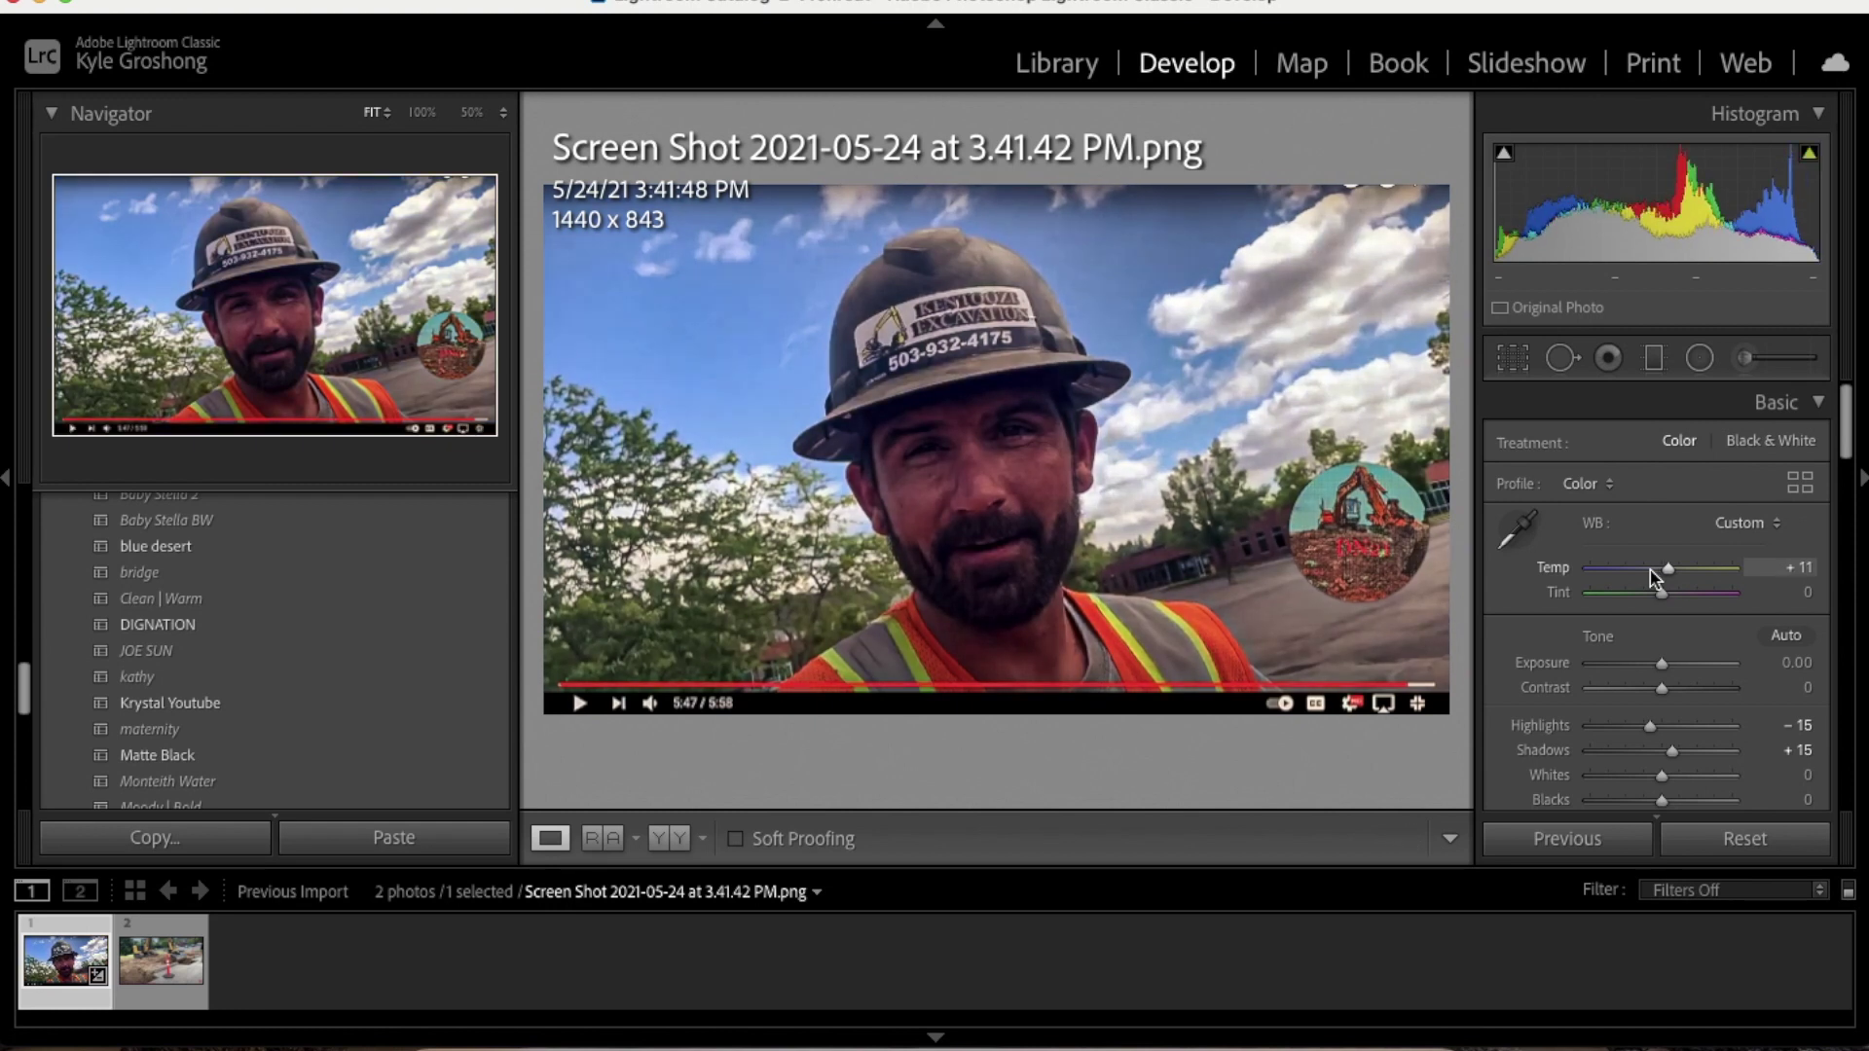
pyautogui.hotkey('shift', 'Down')
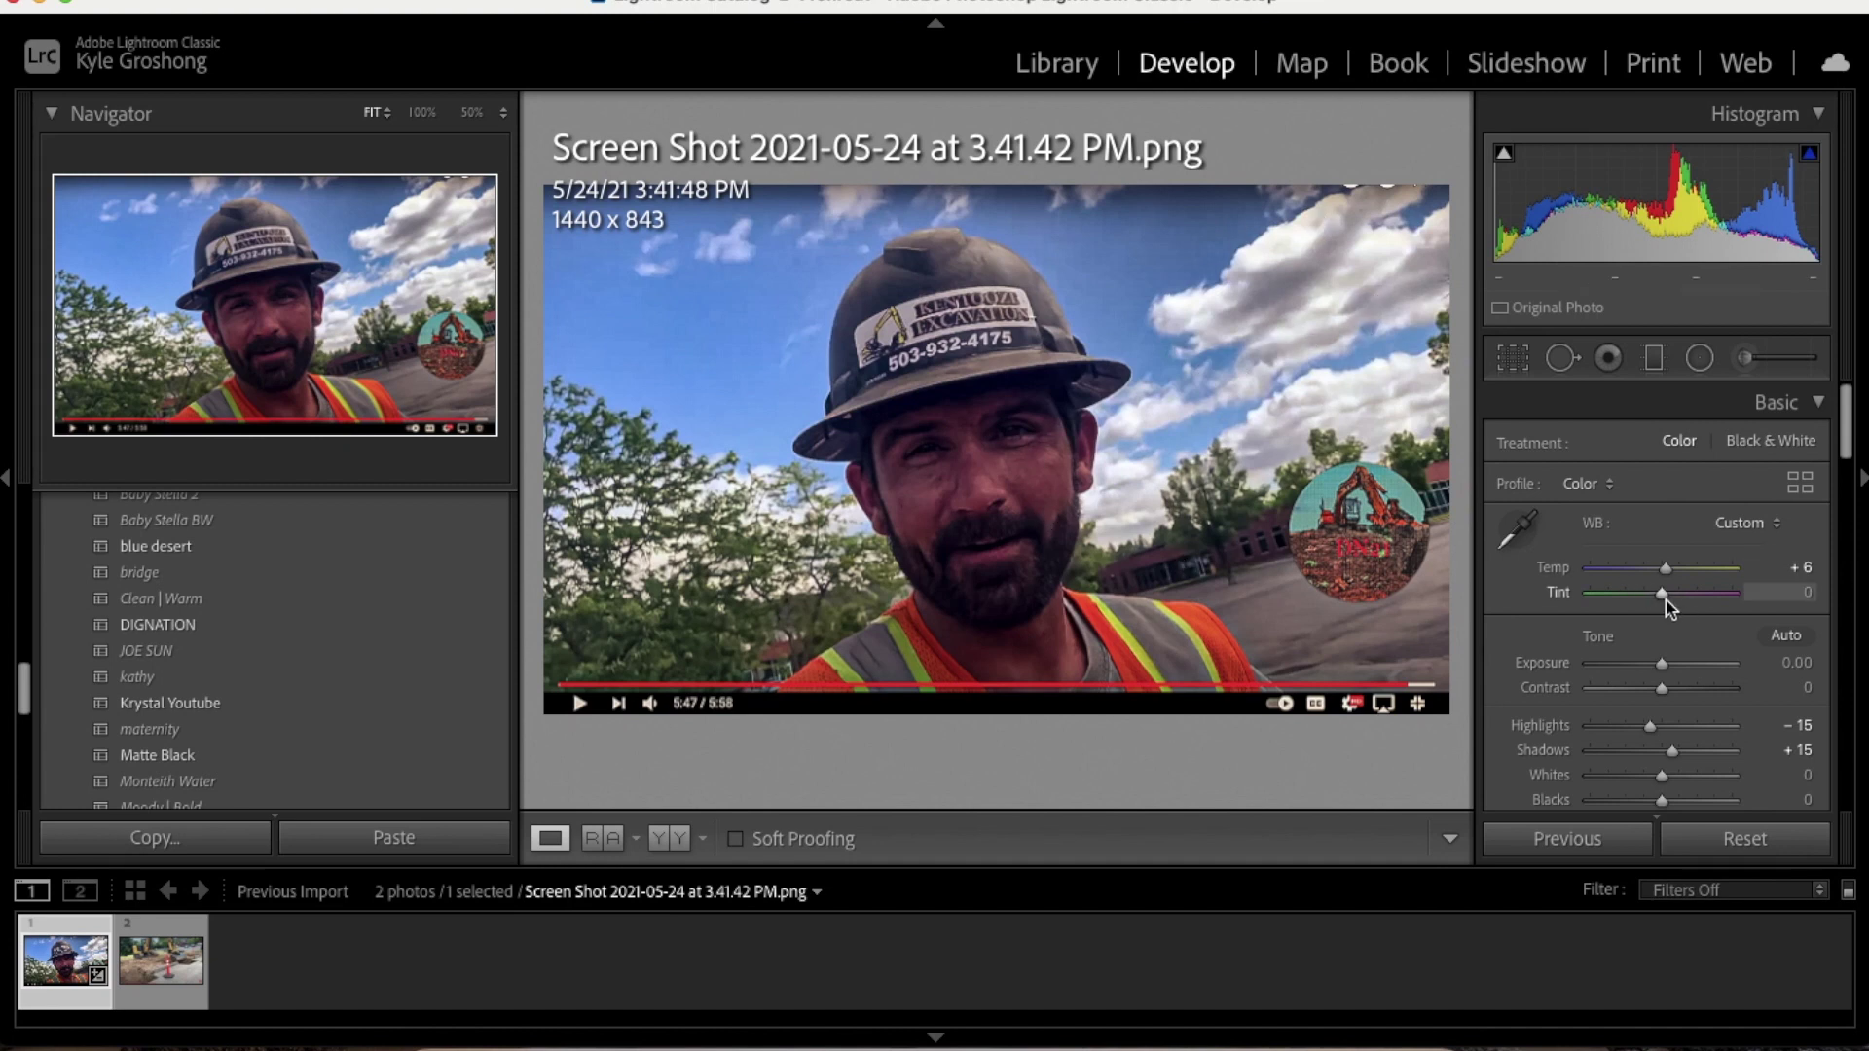
pyautogui.press('Down')
pyautogui.press('Down')
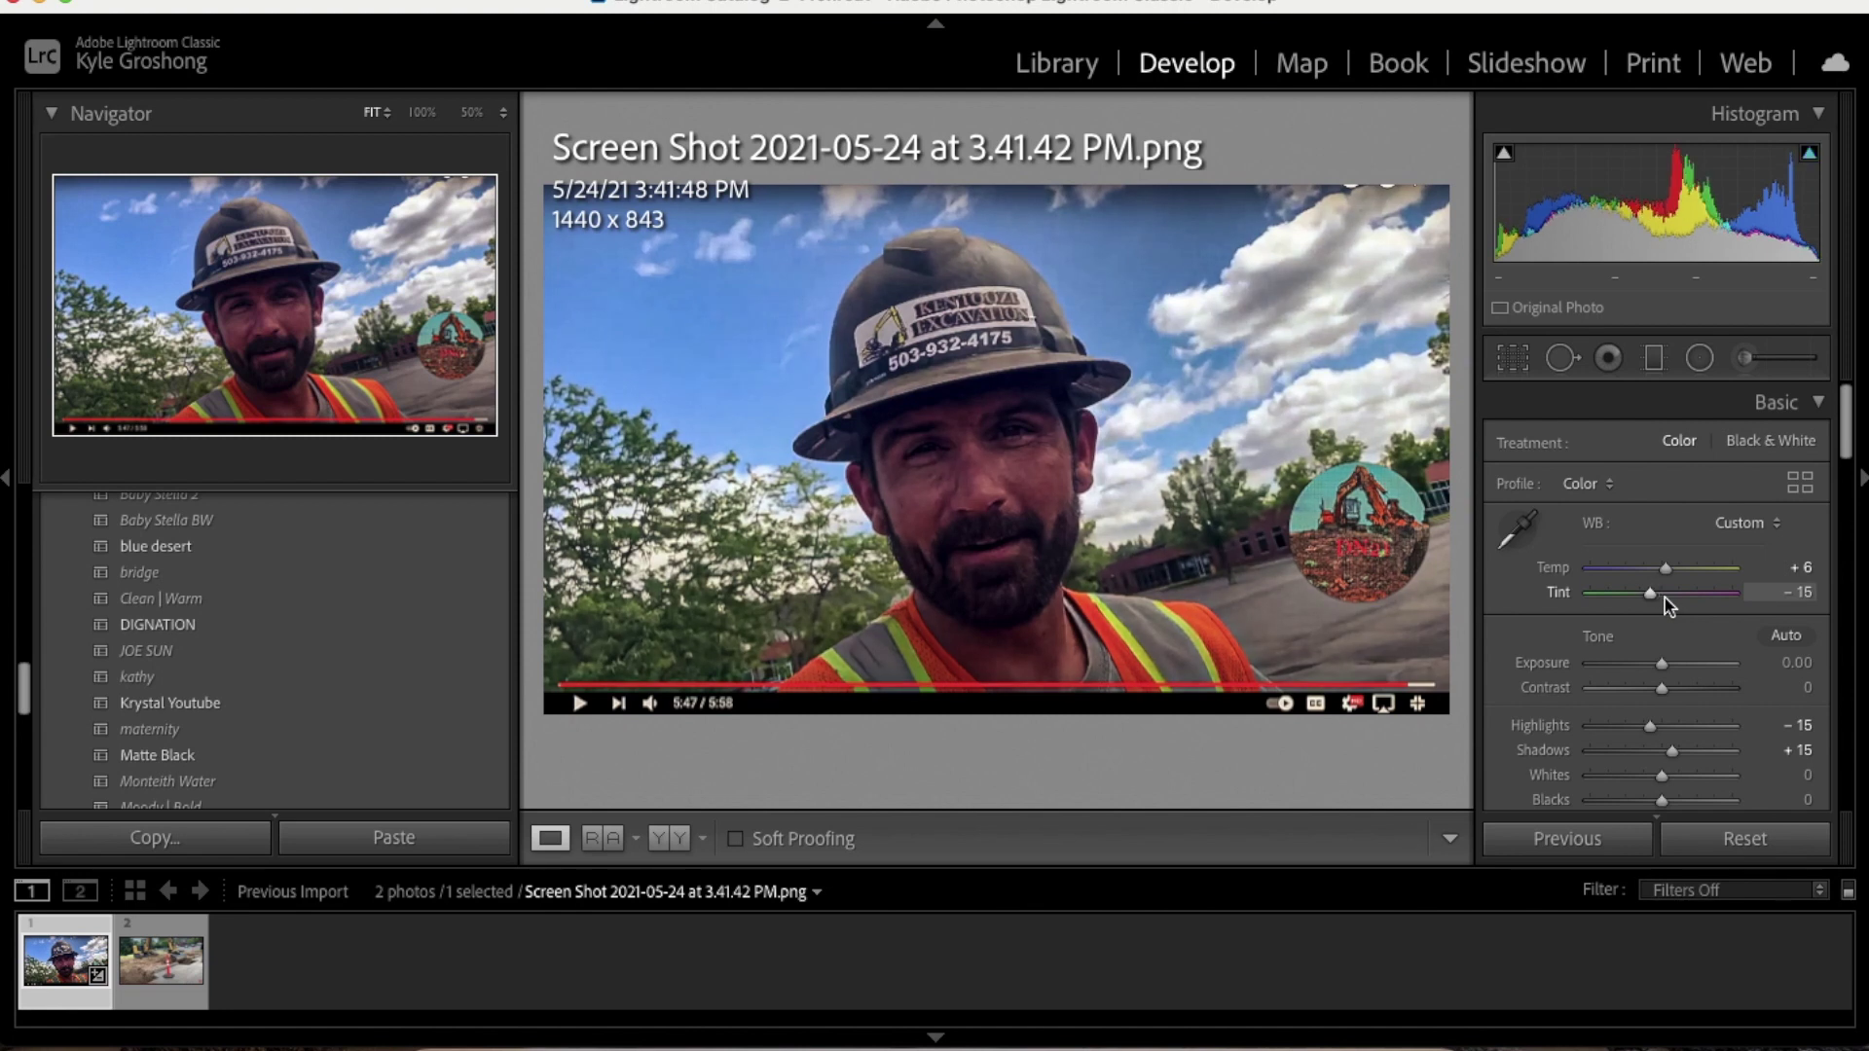
pyautogui.press('Down')
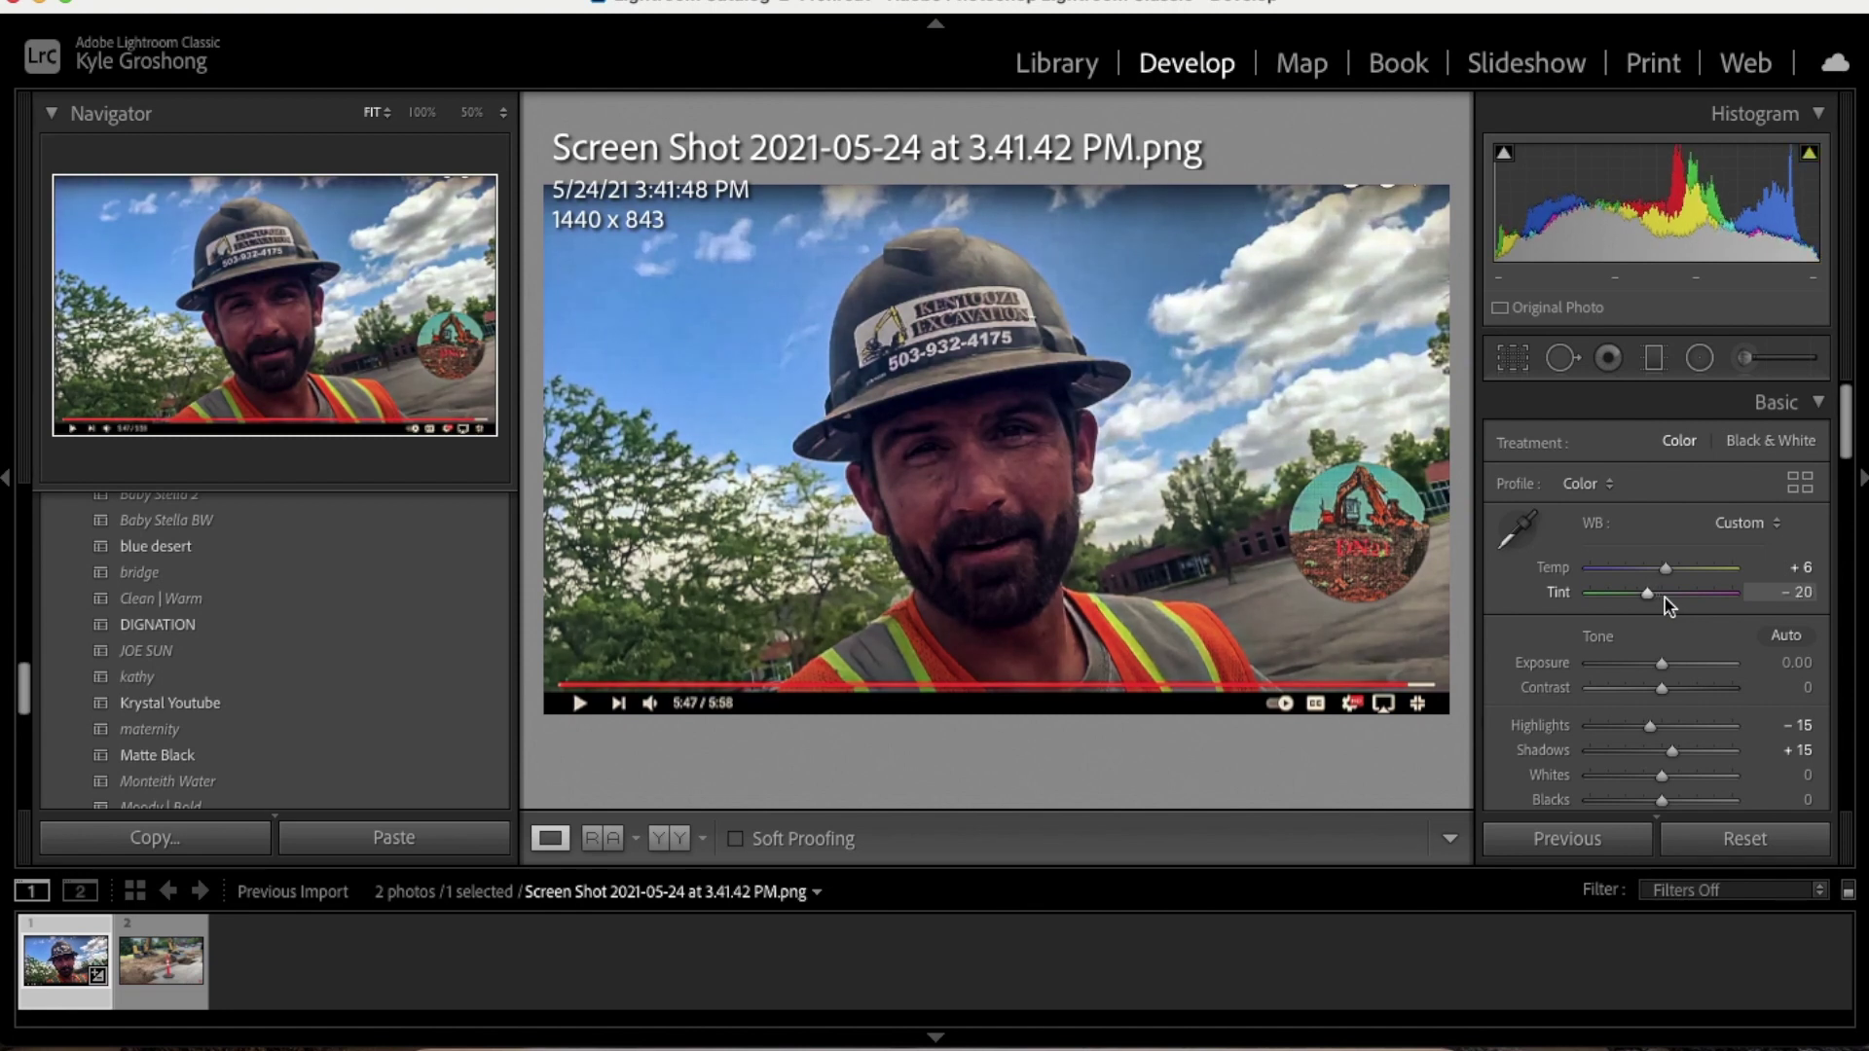
pyautogui.press('Down')
pyautogui.press('\\')
pyautogui.press('\\')
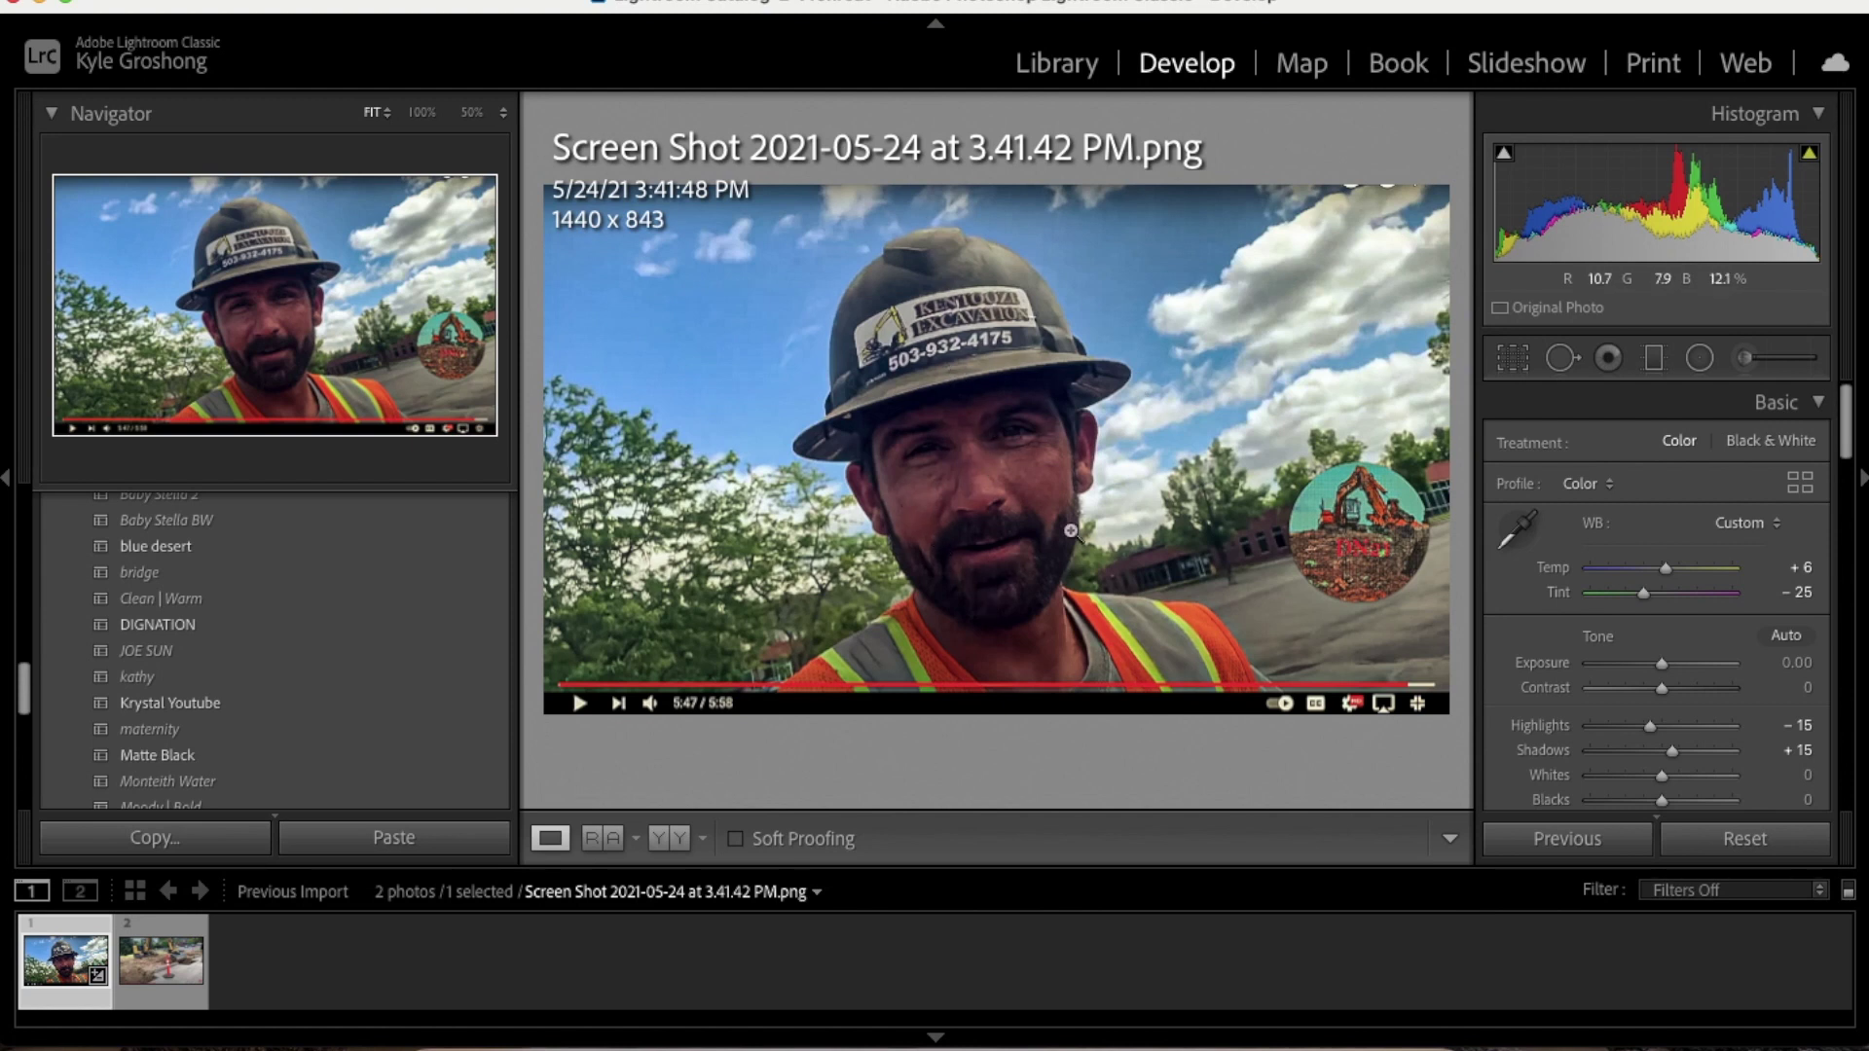
# Lower the worker photo's Texture to +7
pyautogui.scroll(-5, 1598, 642)
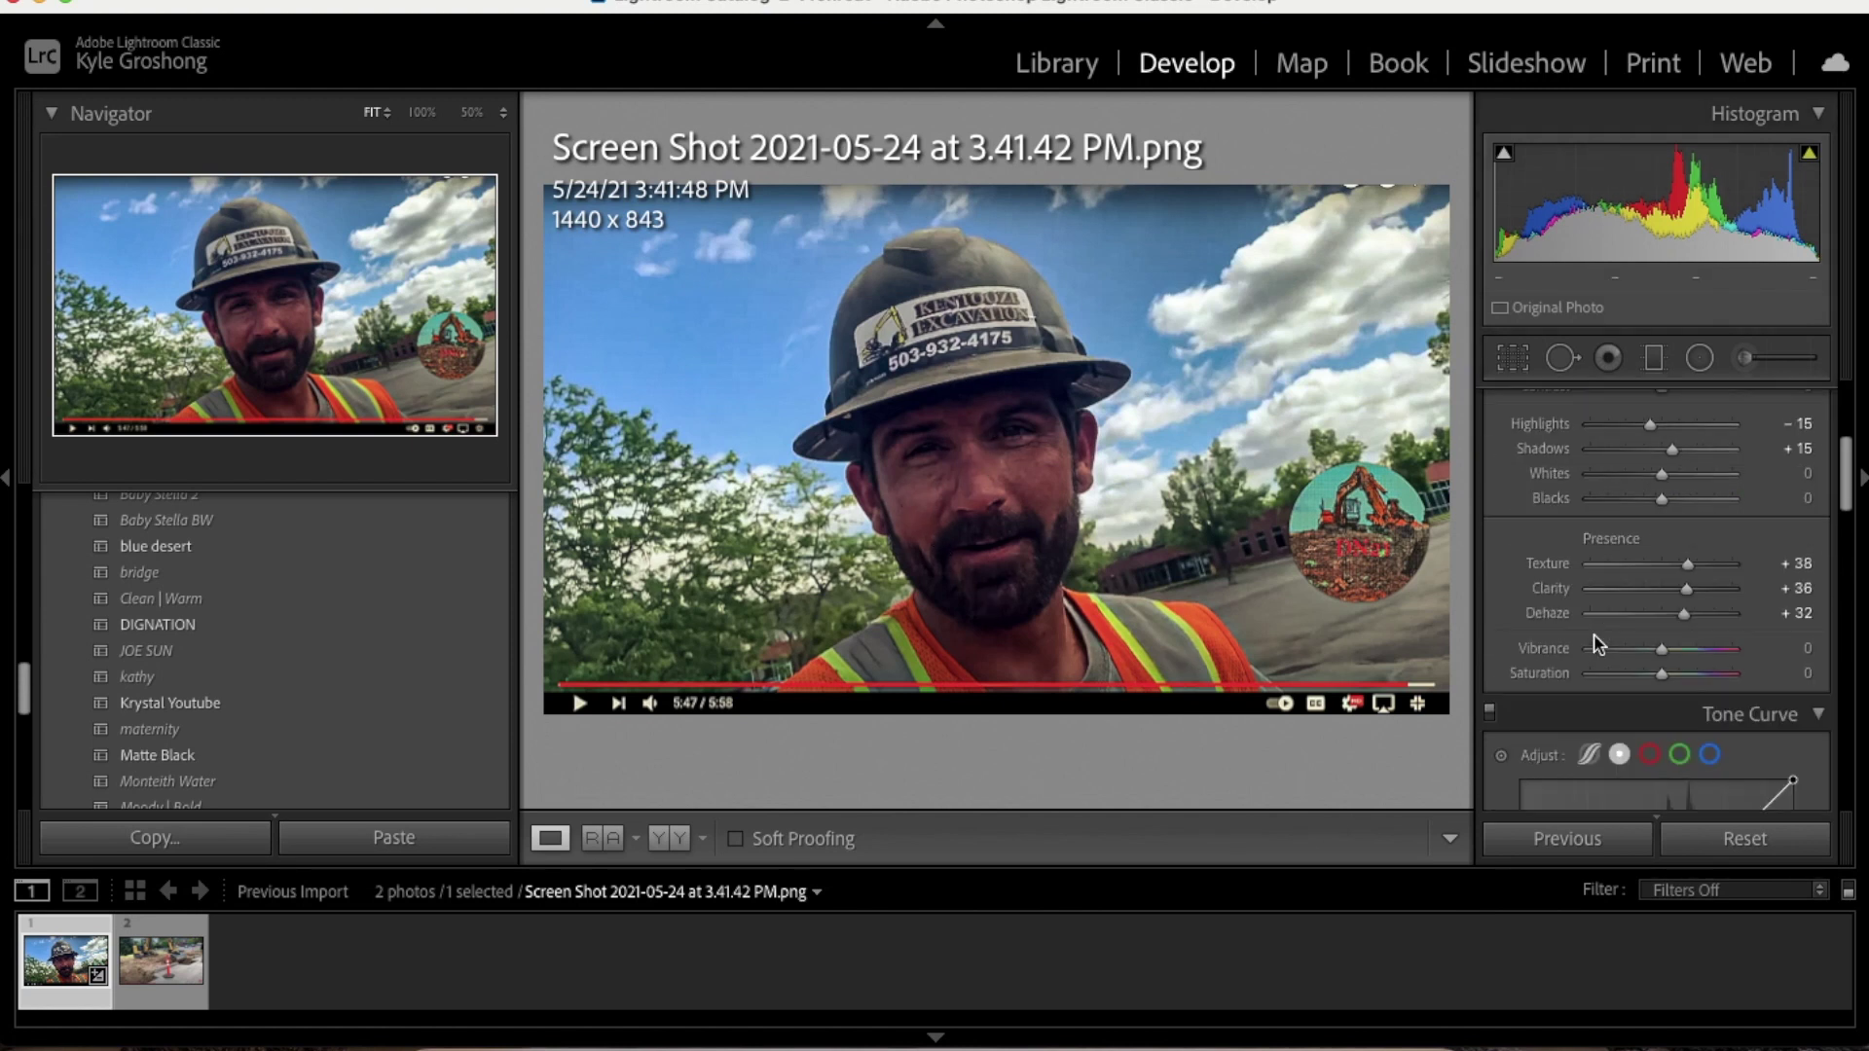
pyautogui.moveTo(1692, 569); pyautogui.dragTo(1669, 571)
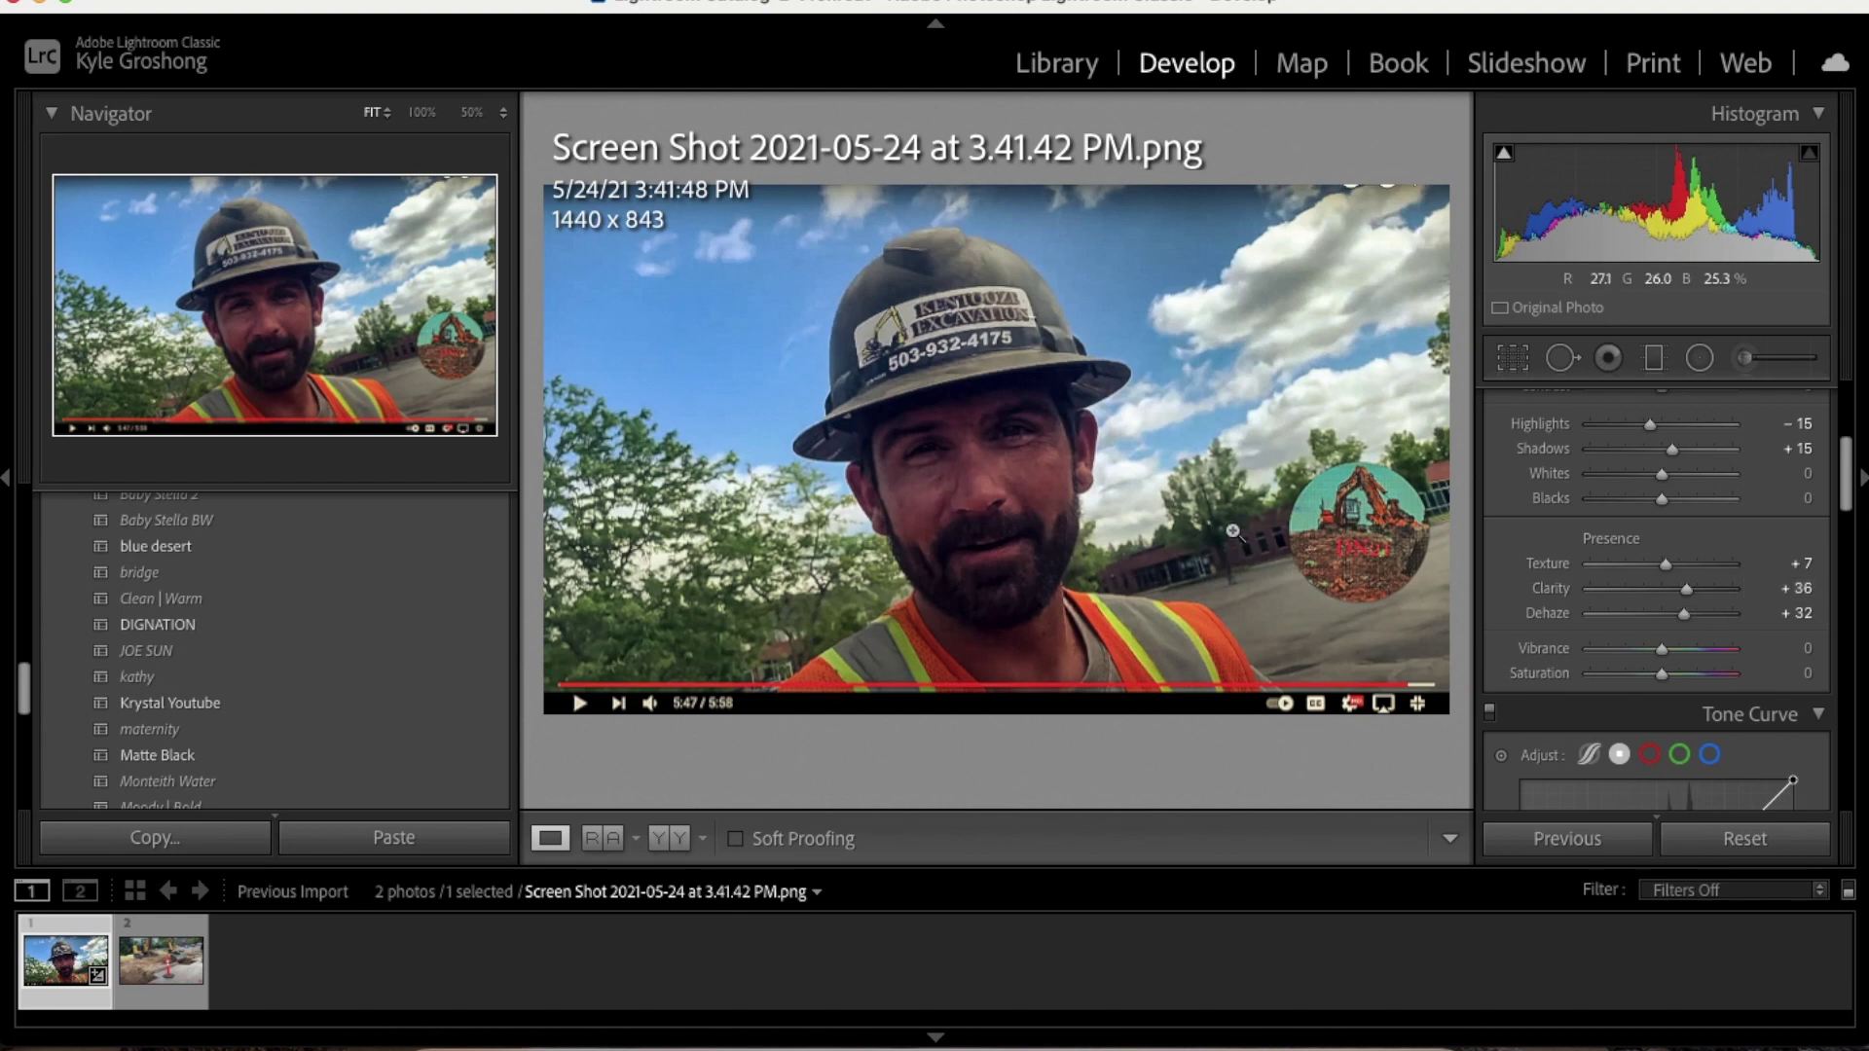
pyautogui.click(278, 3)
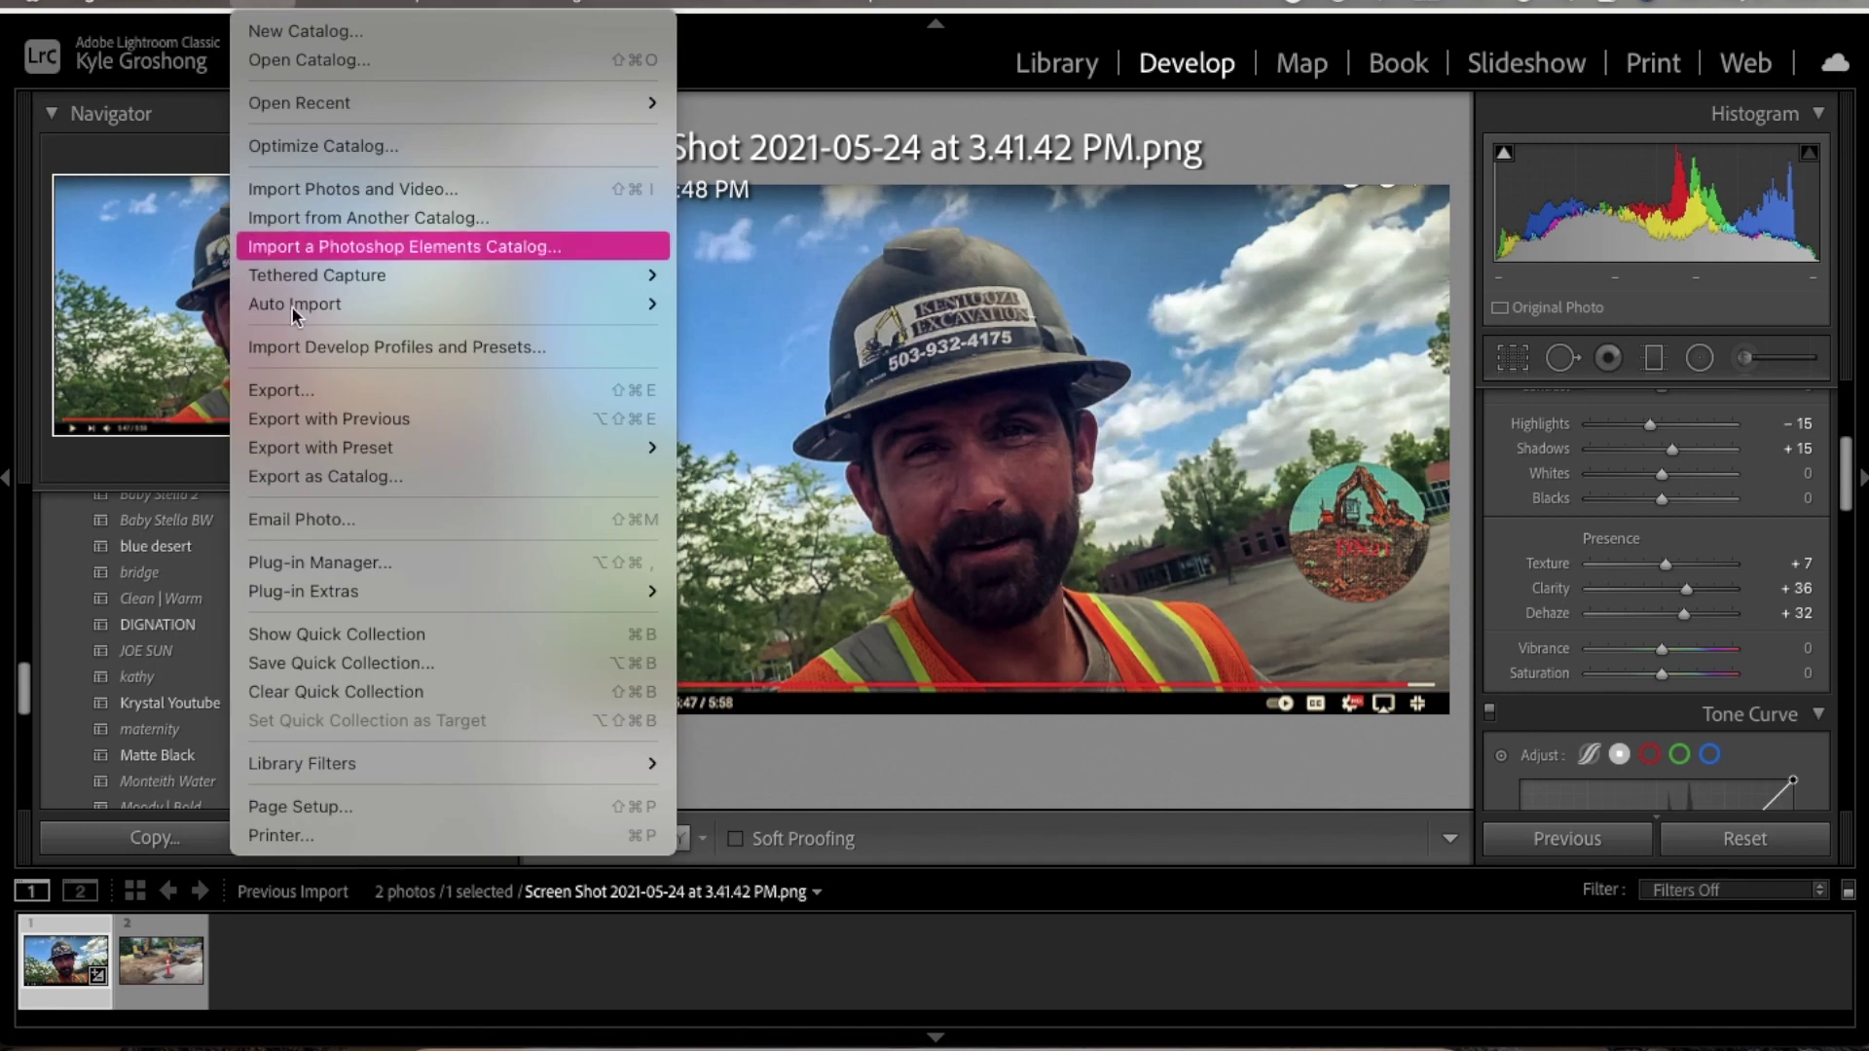
# Export the worker photo as Jr-3.jpg, then select the trench photo for editing
pyautogui.click(298, 389)
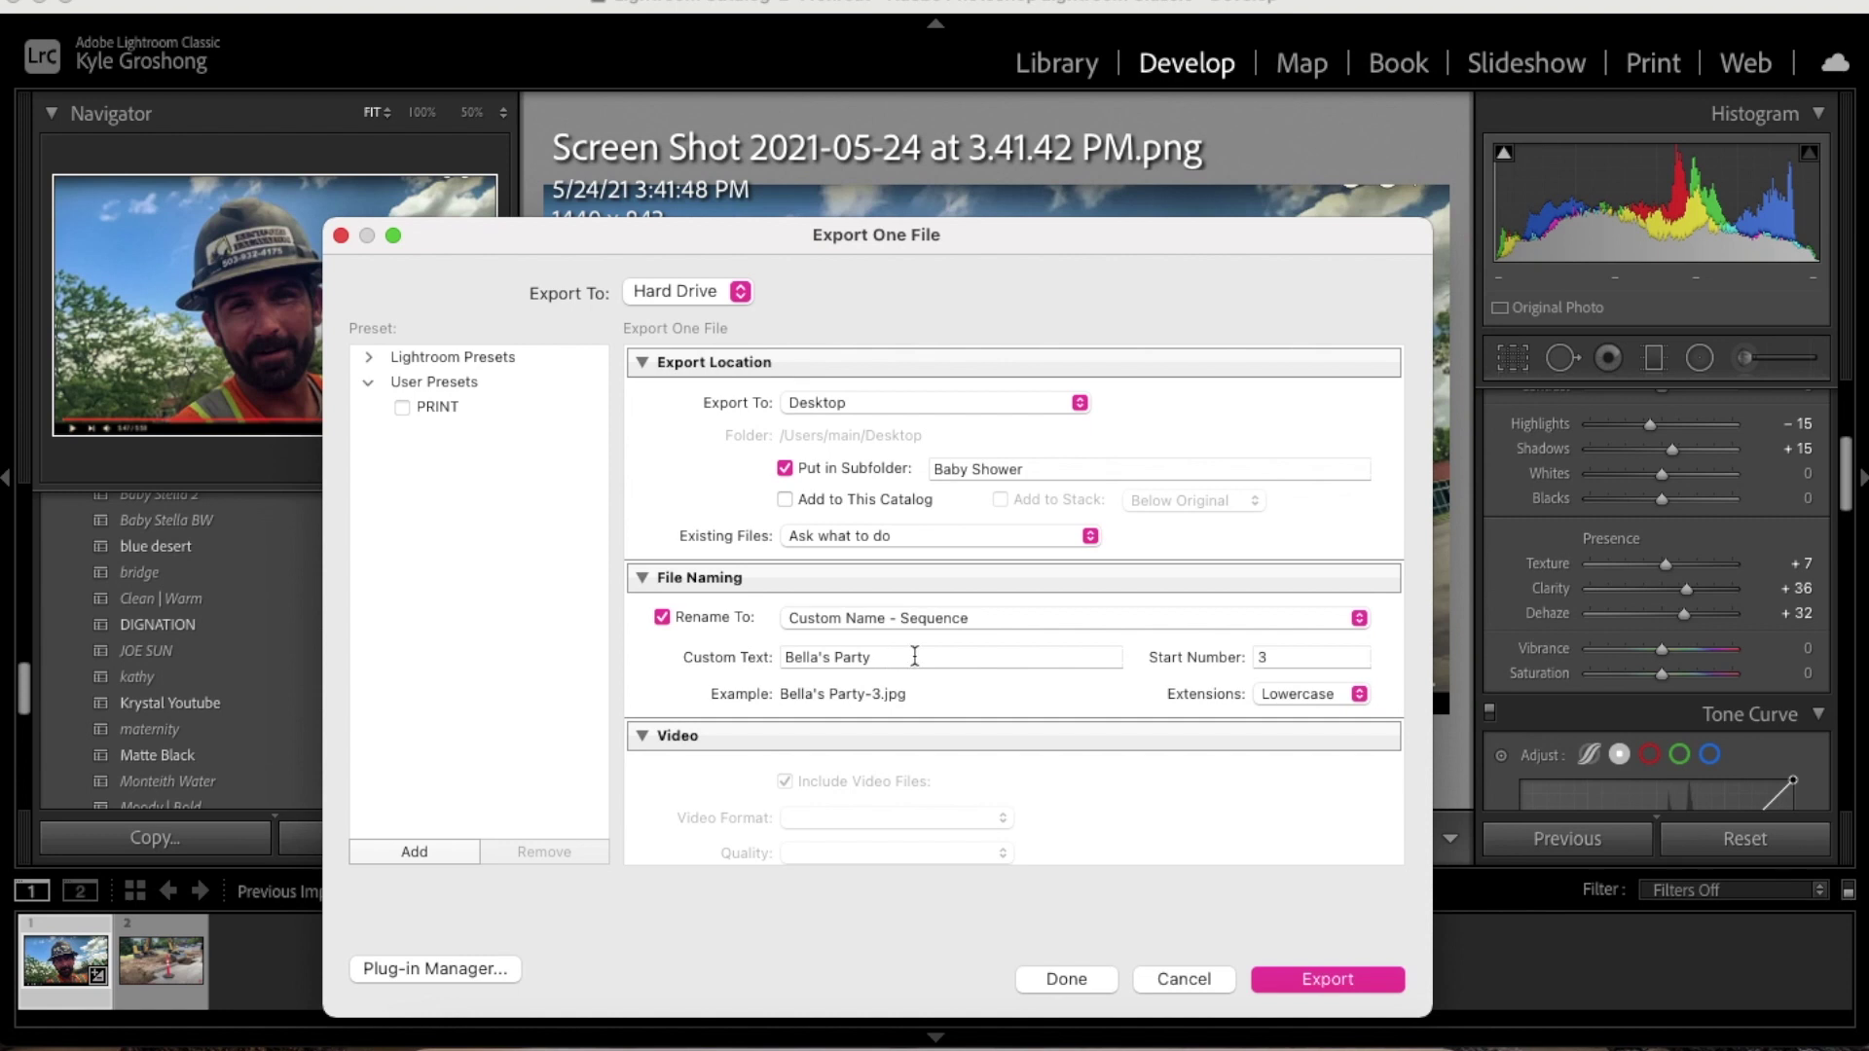
pyautogui.moveTo(913, 655); pyautogui.dragTo(697, 627)
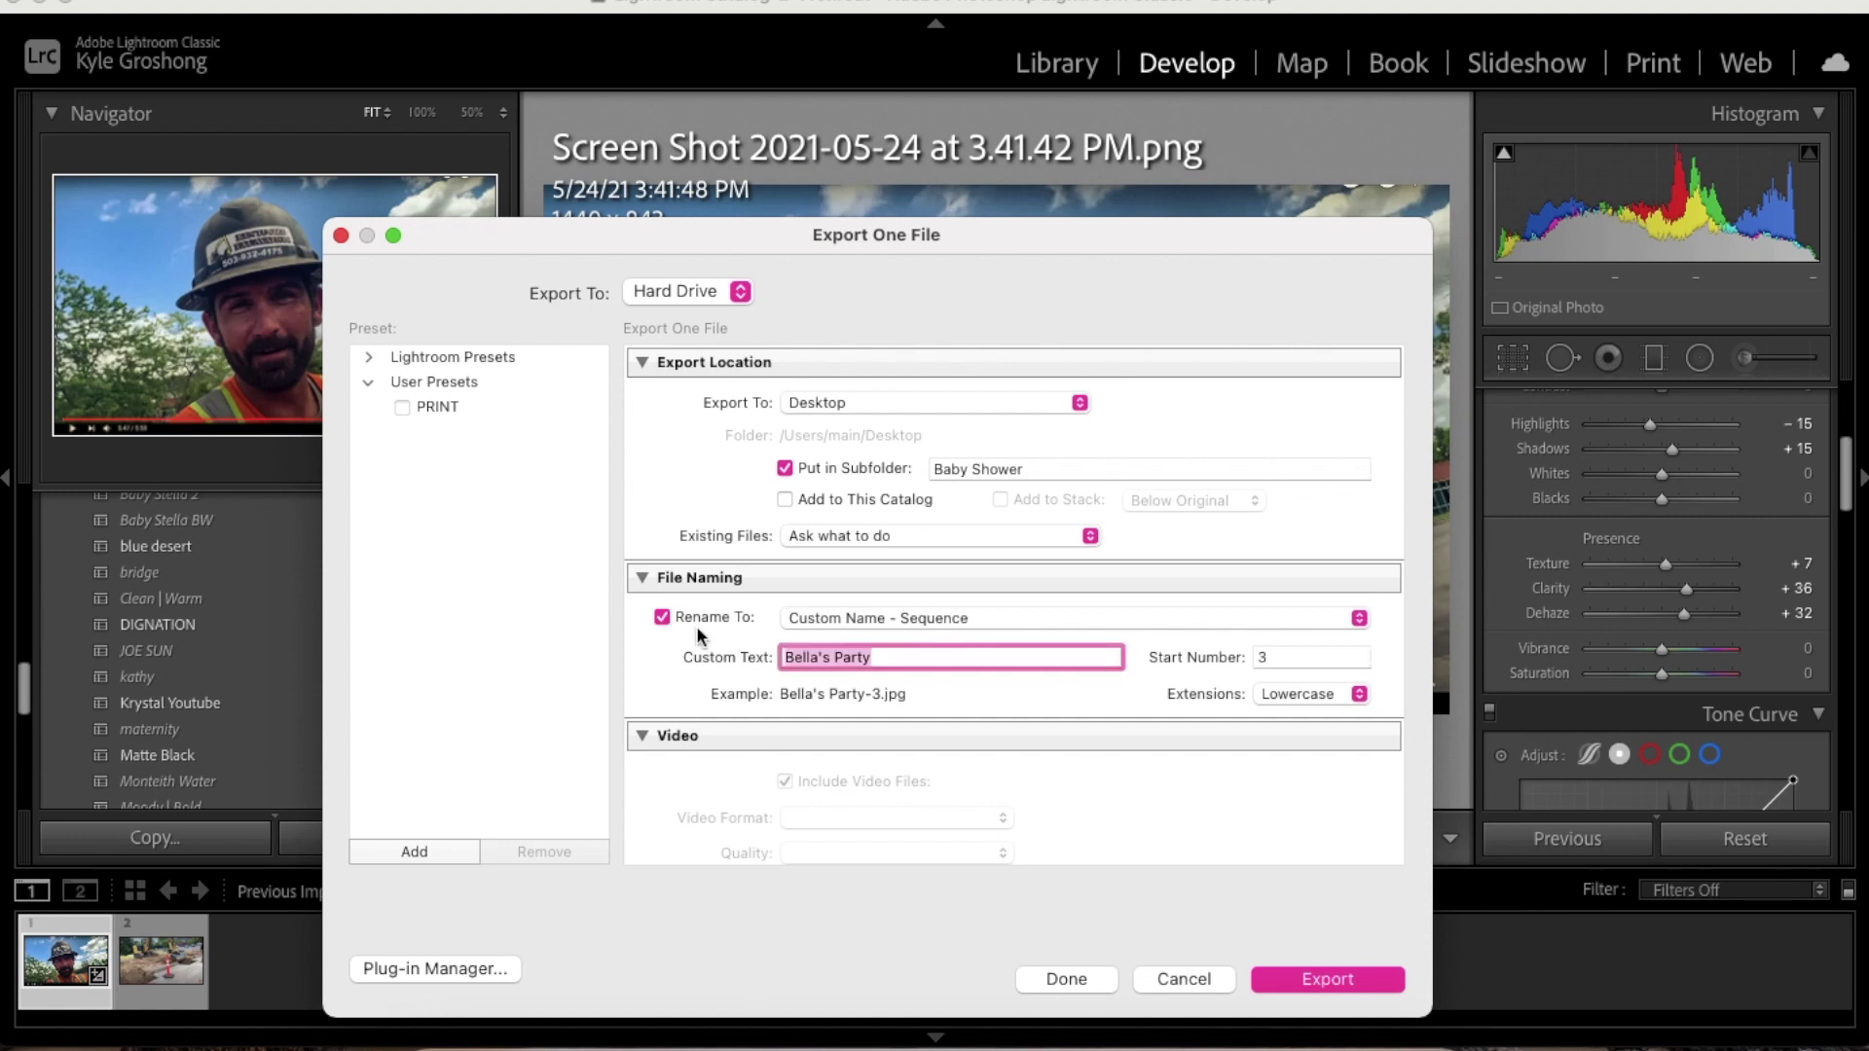
pyautogui.write('Jr')
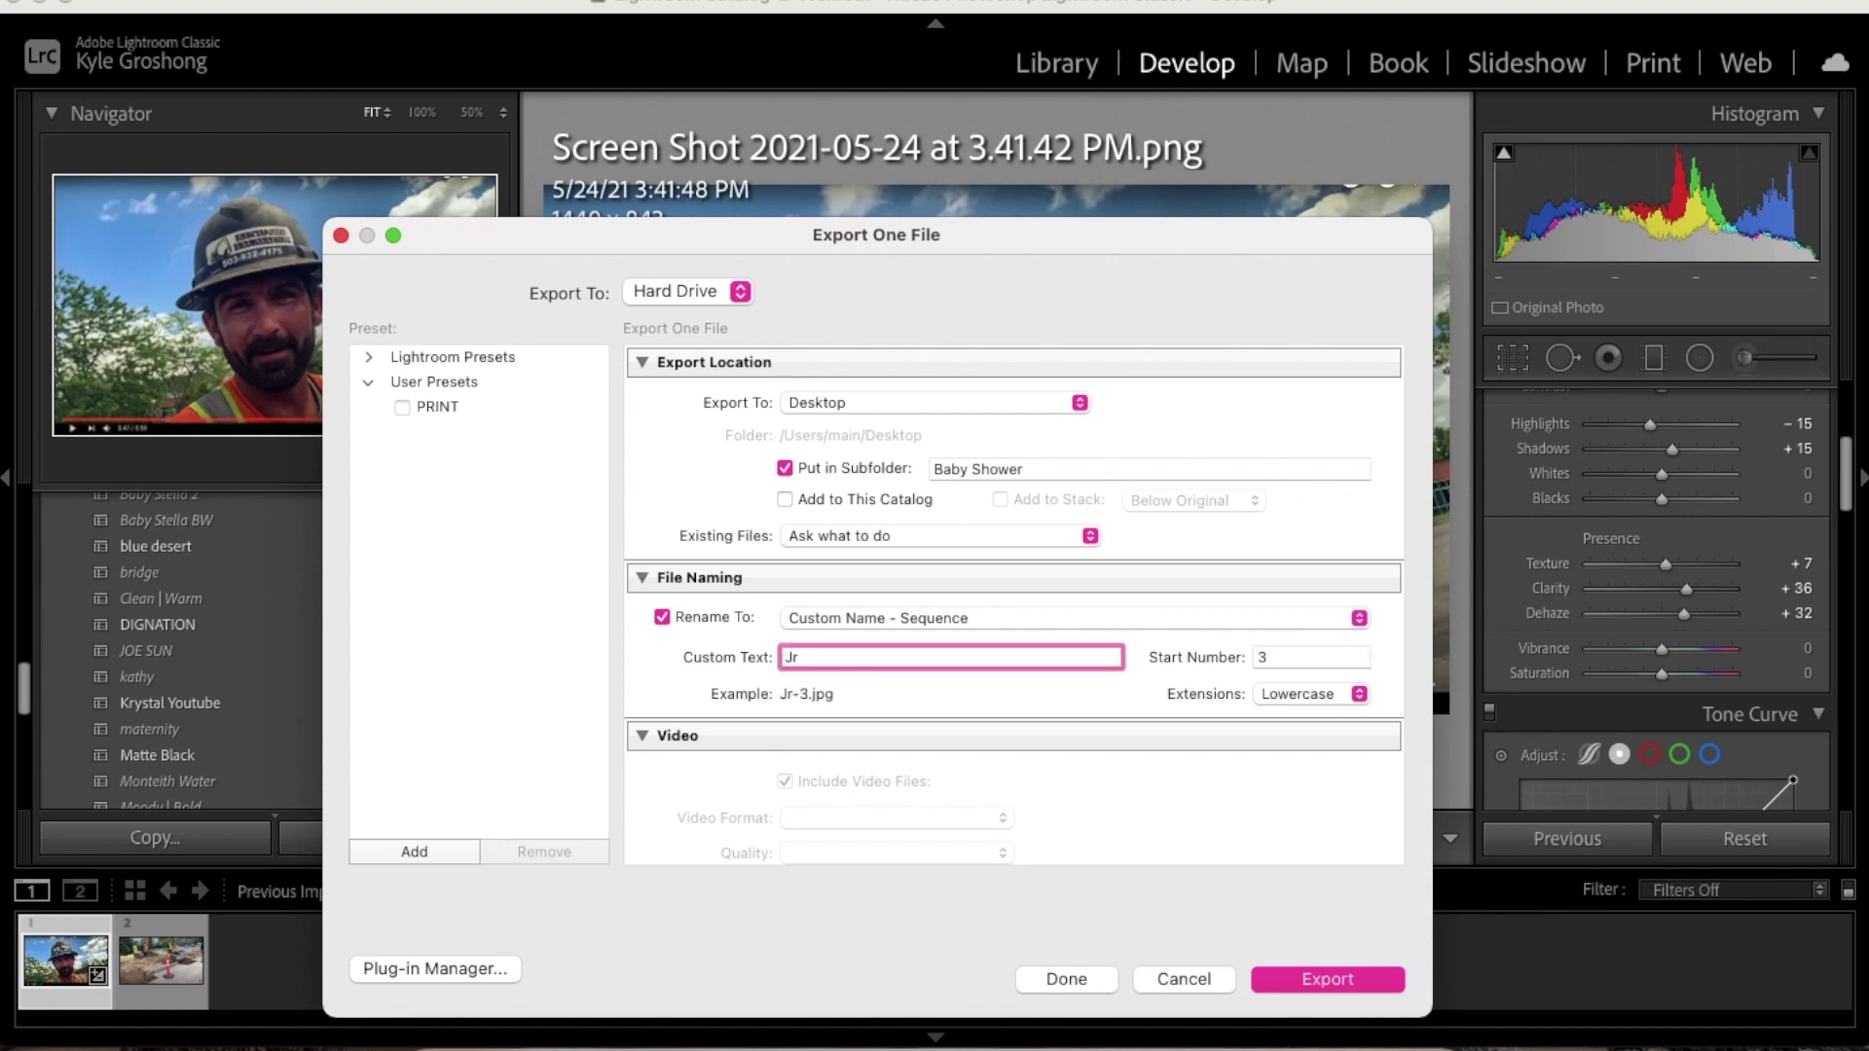
pyautogui.click(1304, 972)
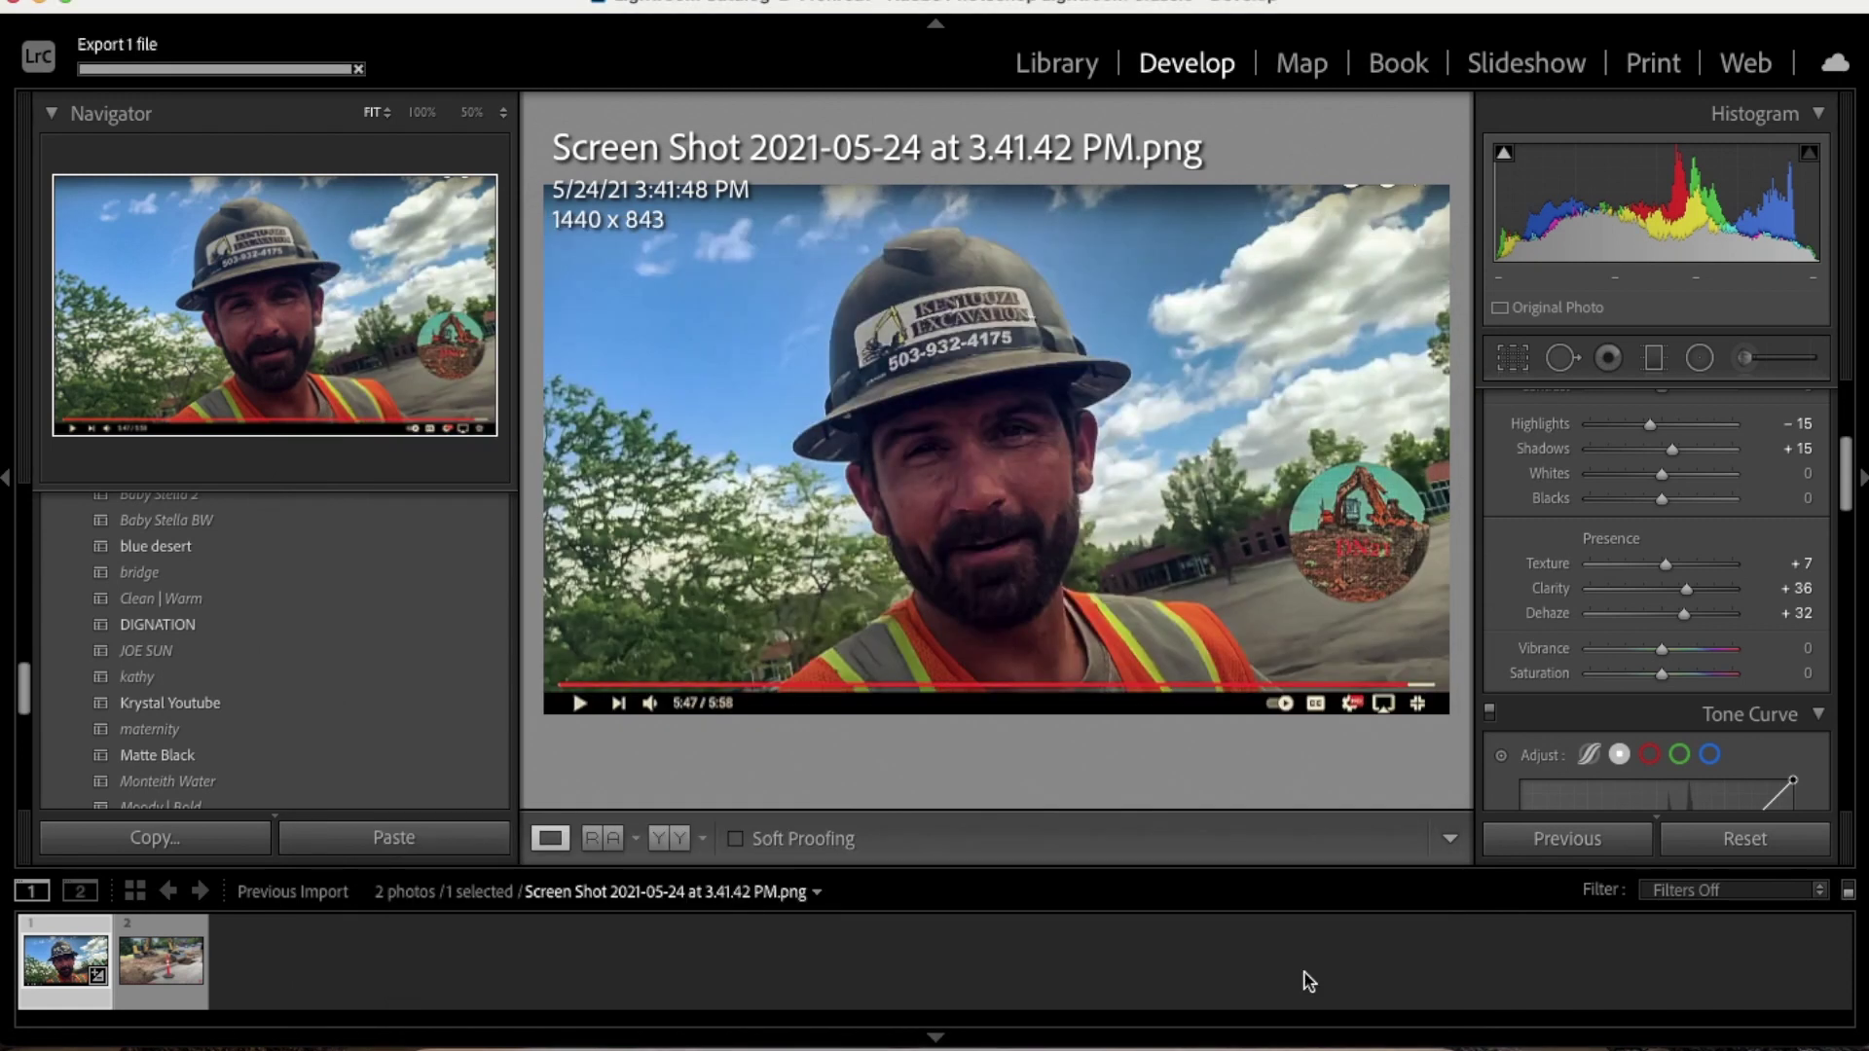
pyautogui.click(160, 978)
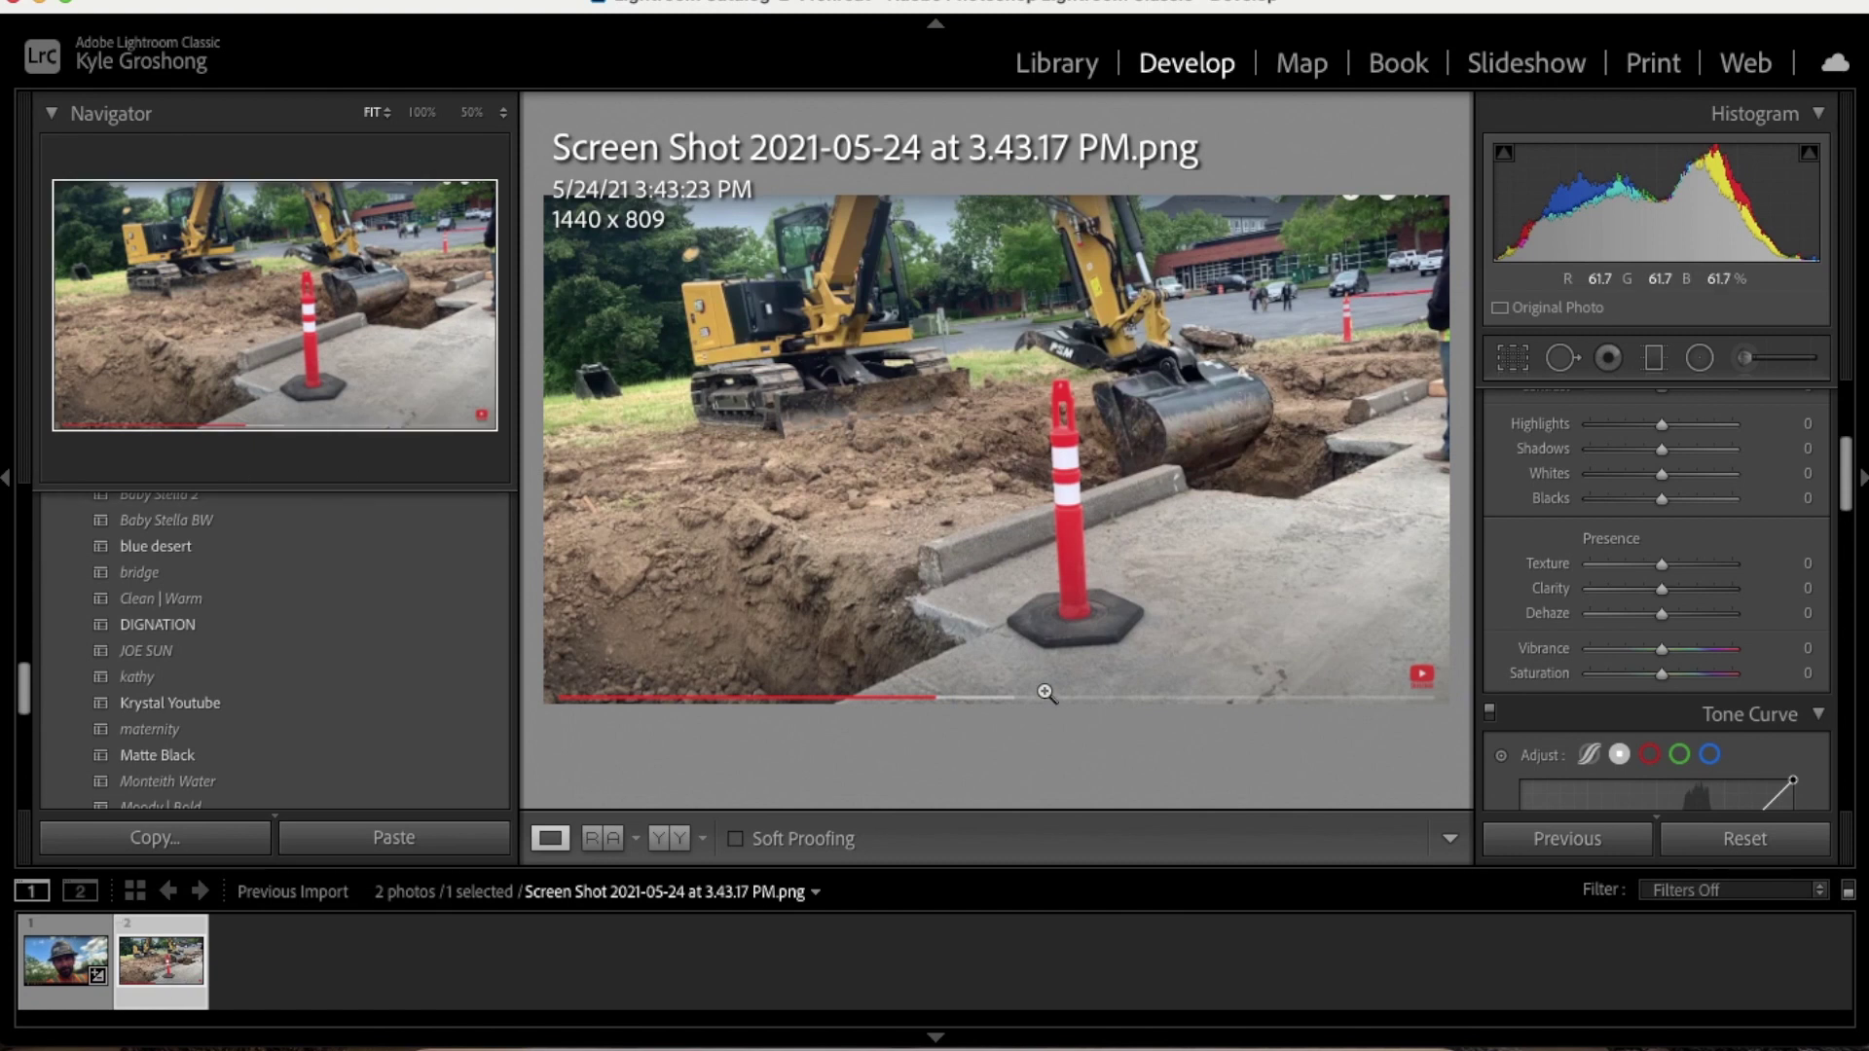
# Apply the DIGNATION preset to the trench photo and settle its temperature at −14
pyautogui.scroll(3, 1577, 584)
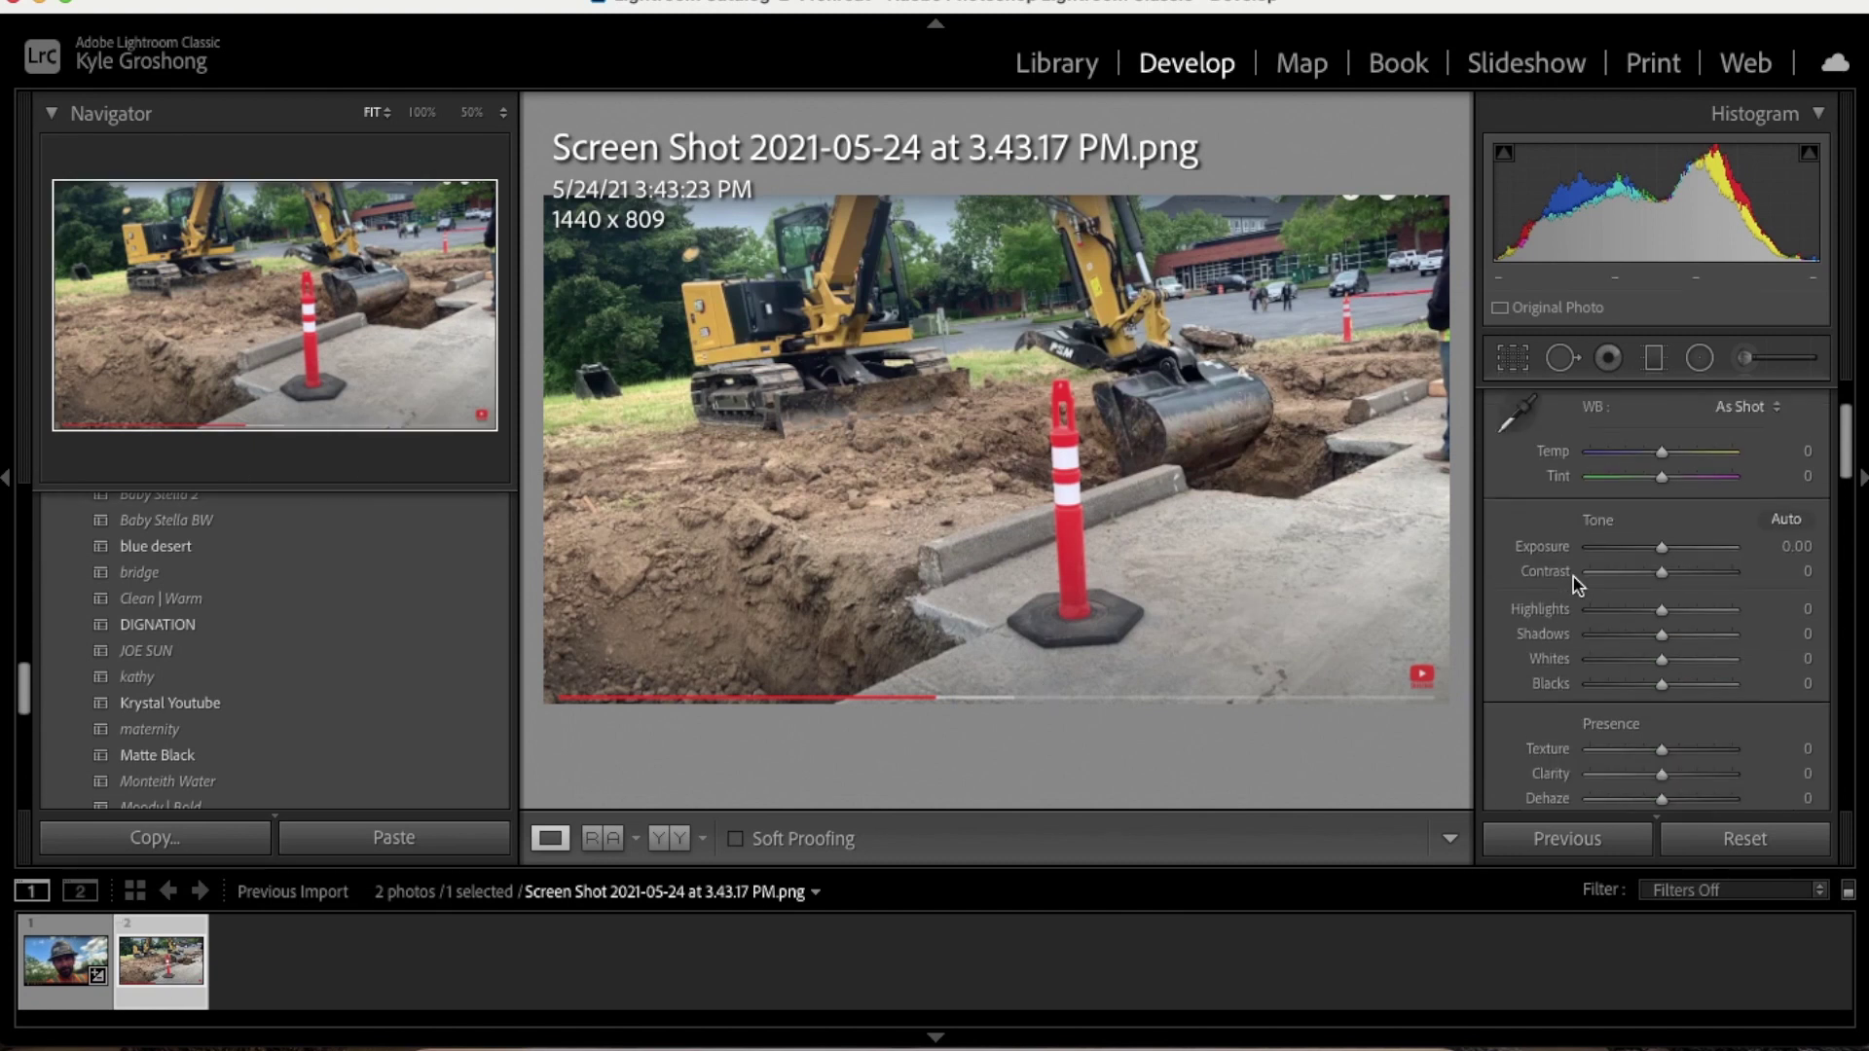
pyautogui.click(255, 637)
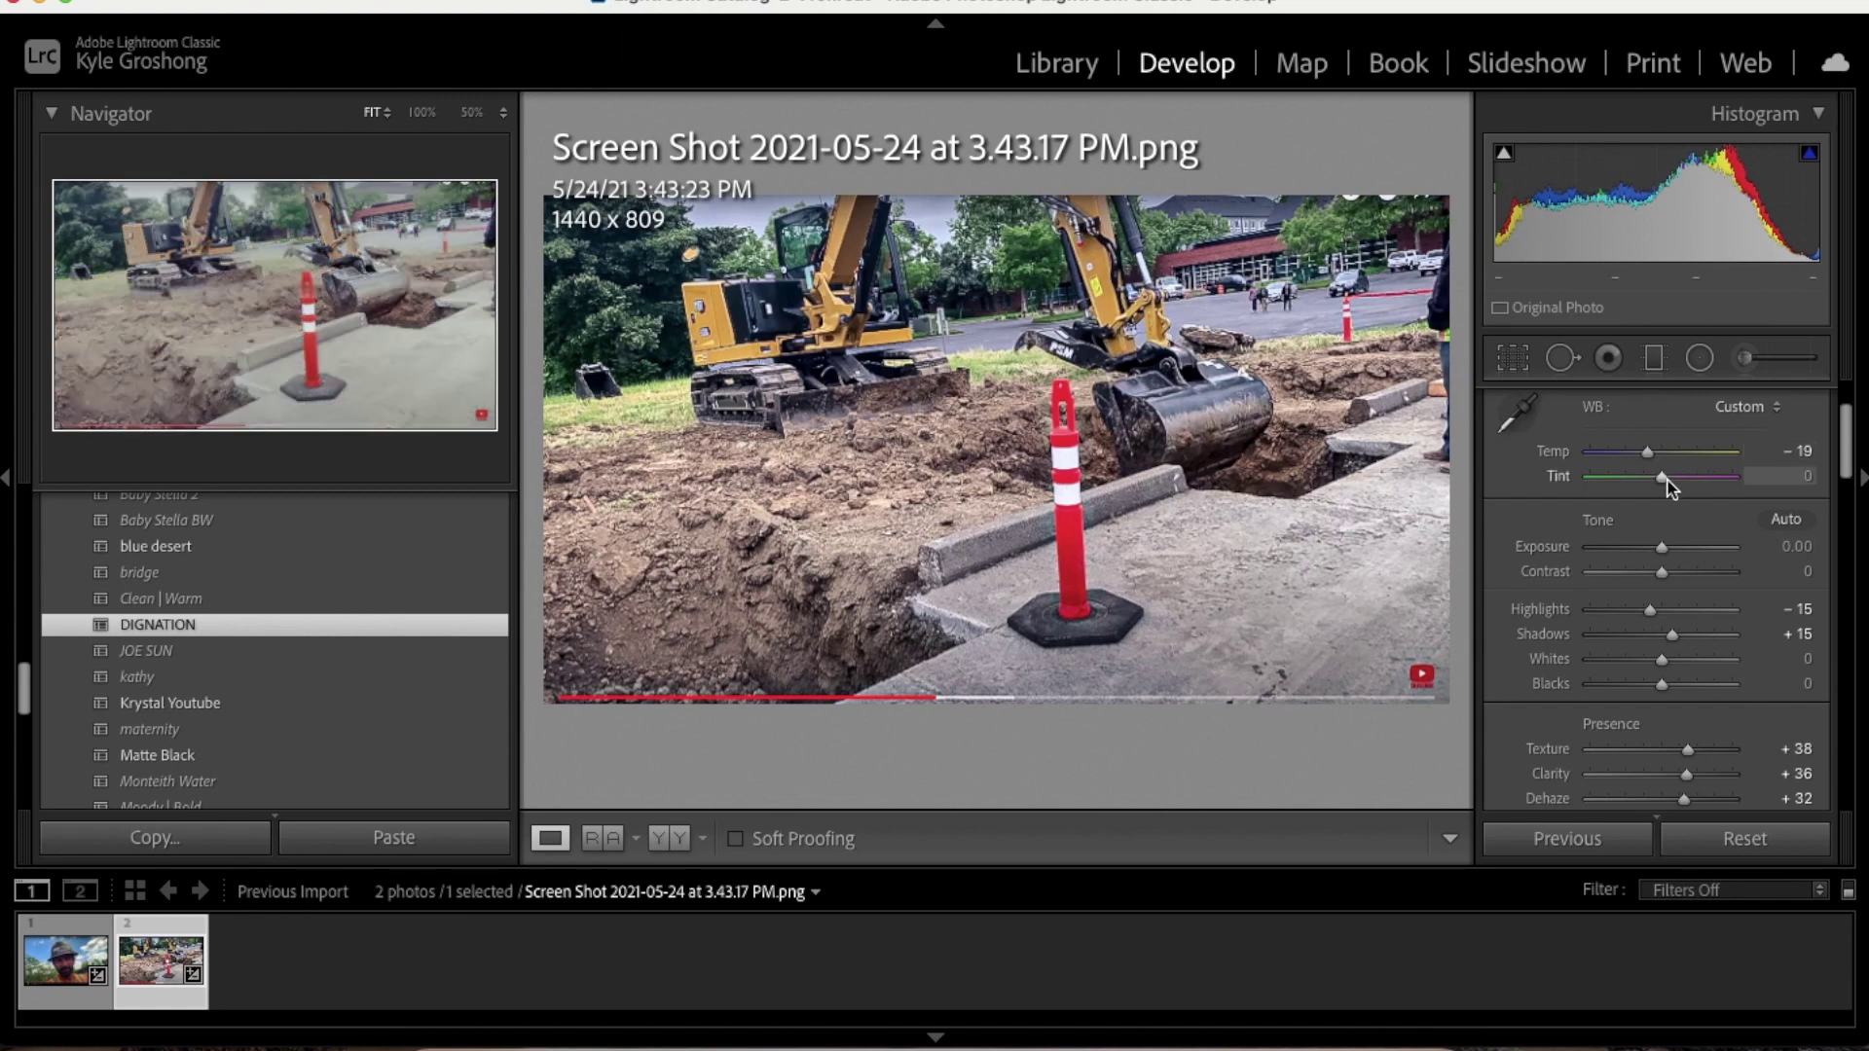
pyautogui.scroll(-5, 1670, 486)
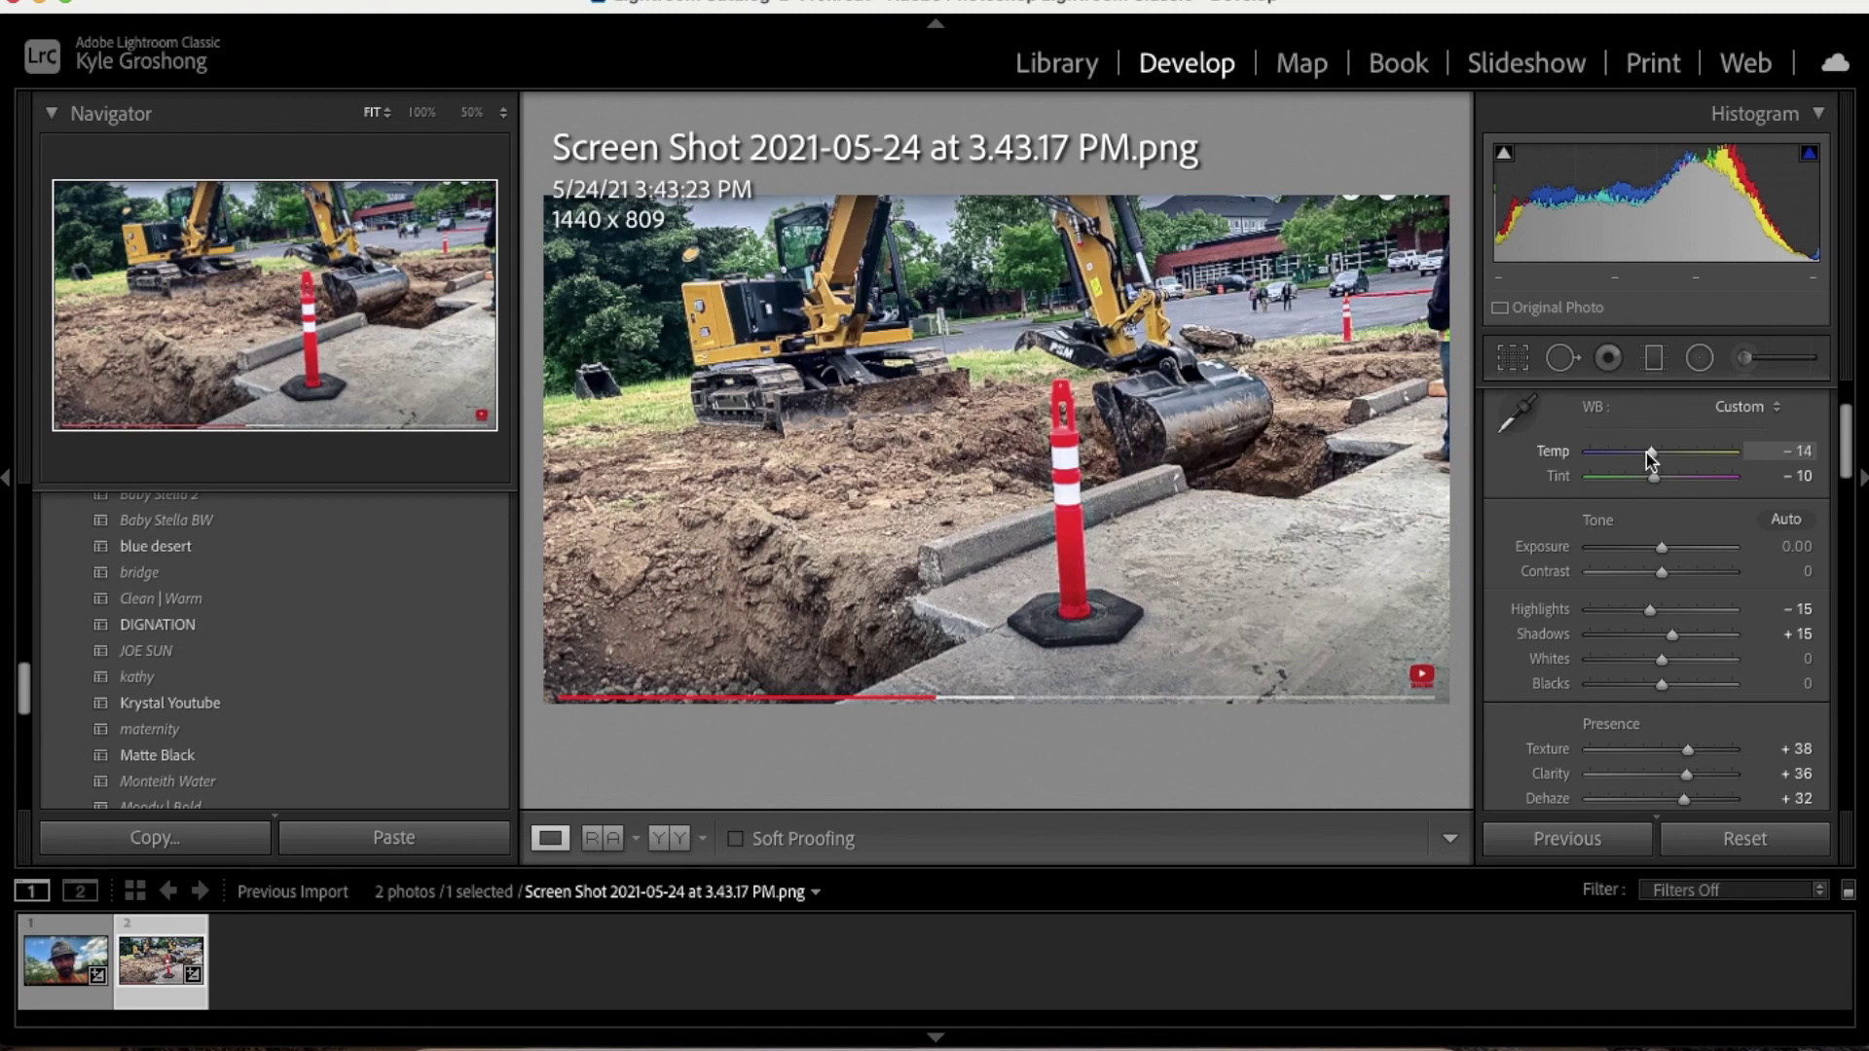
pyautogui.press('Up')
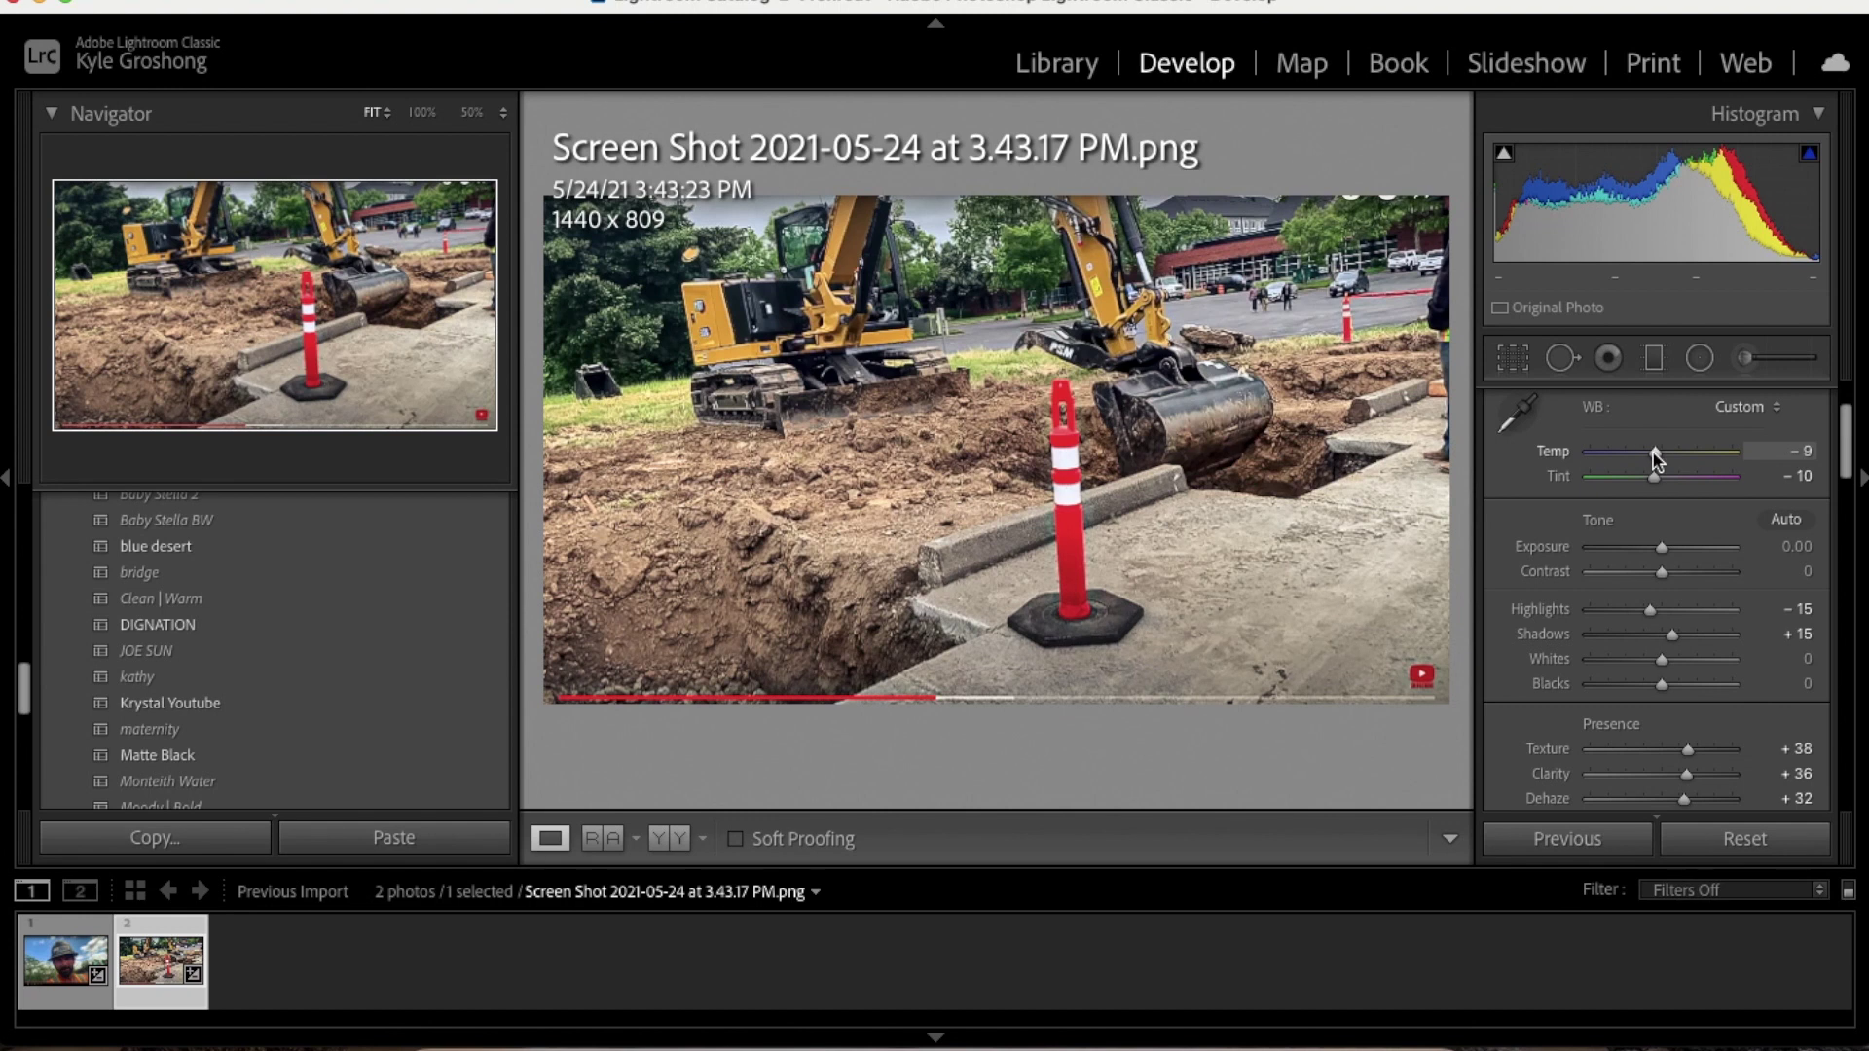
pyautogui.moveTo(1656, 453); pyautogui.dragTo(1652, 455)
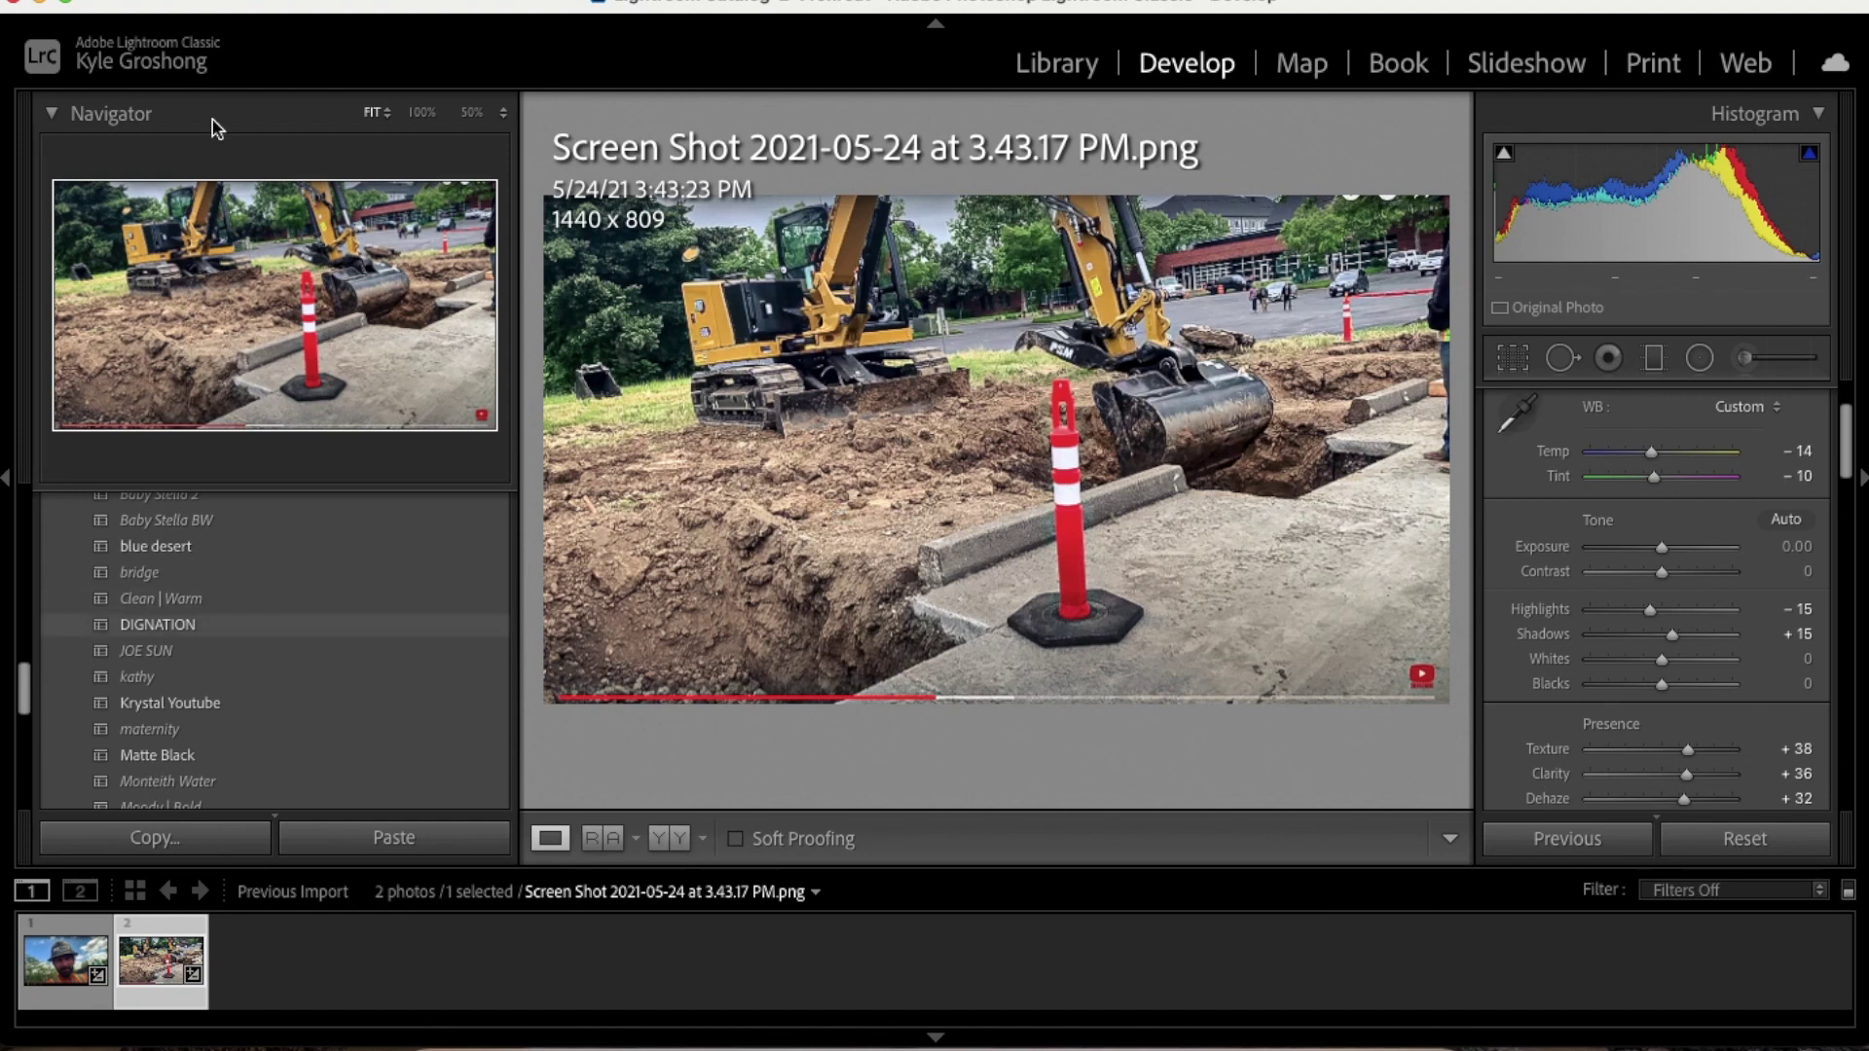
pyautogui.click(269, 3)
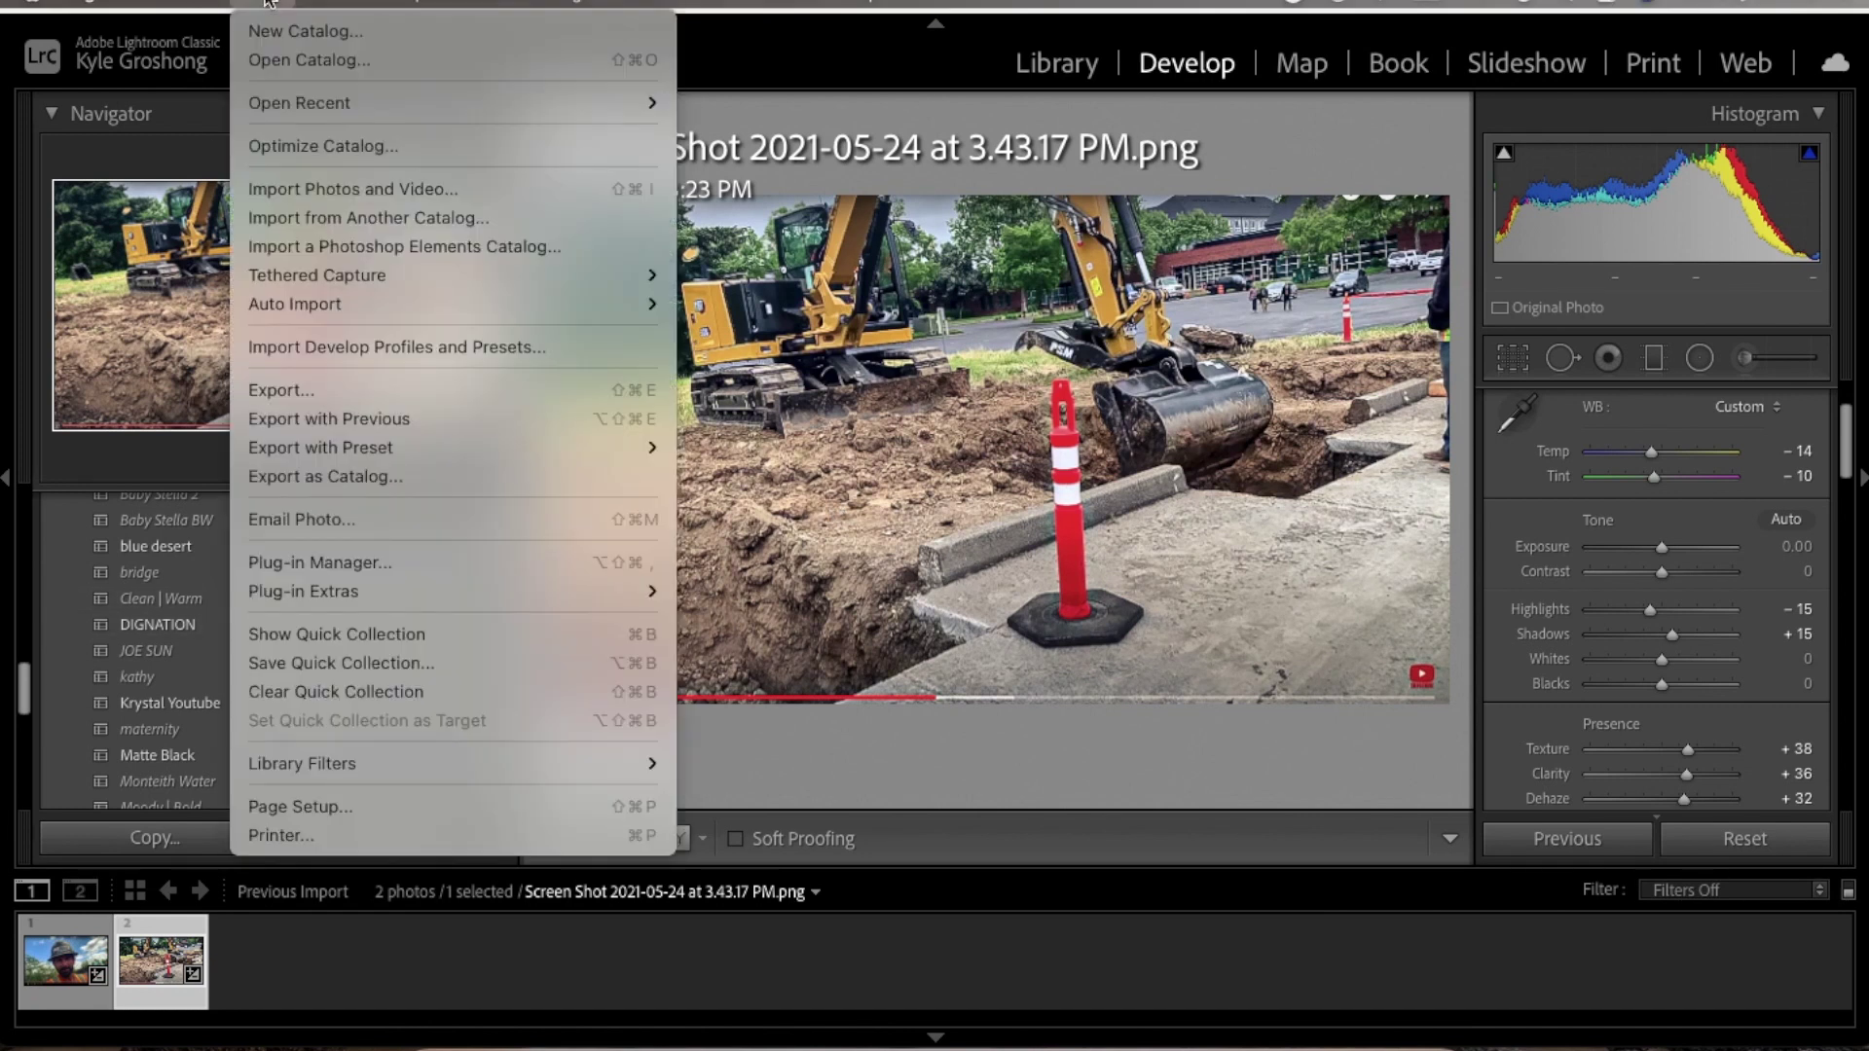
# Export the trench photo to the desktop as Jr-4.jpg, then switch to Photoshop
pyautogui.click(267, 390)
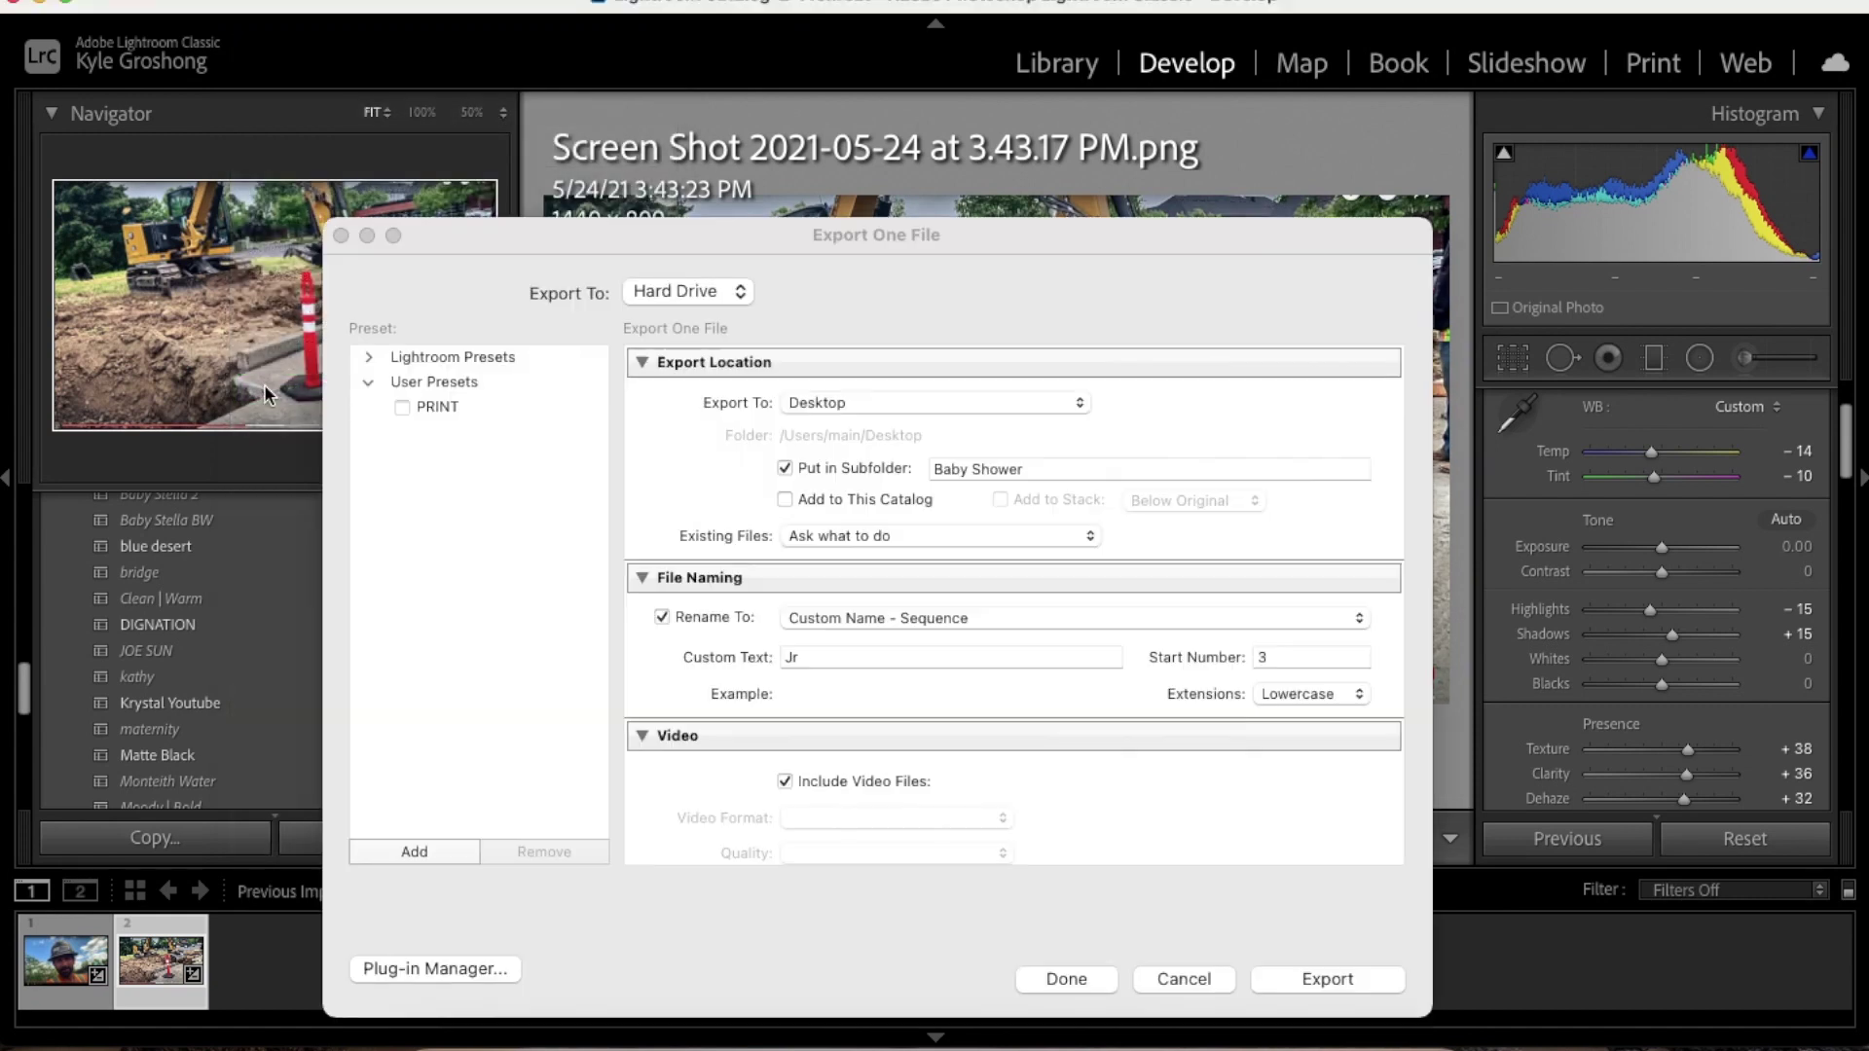
pyautogui.doubleClick(1265, 657)
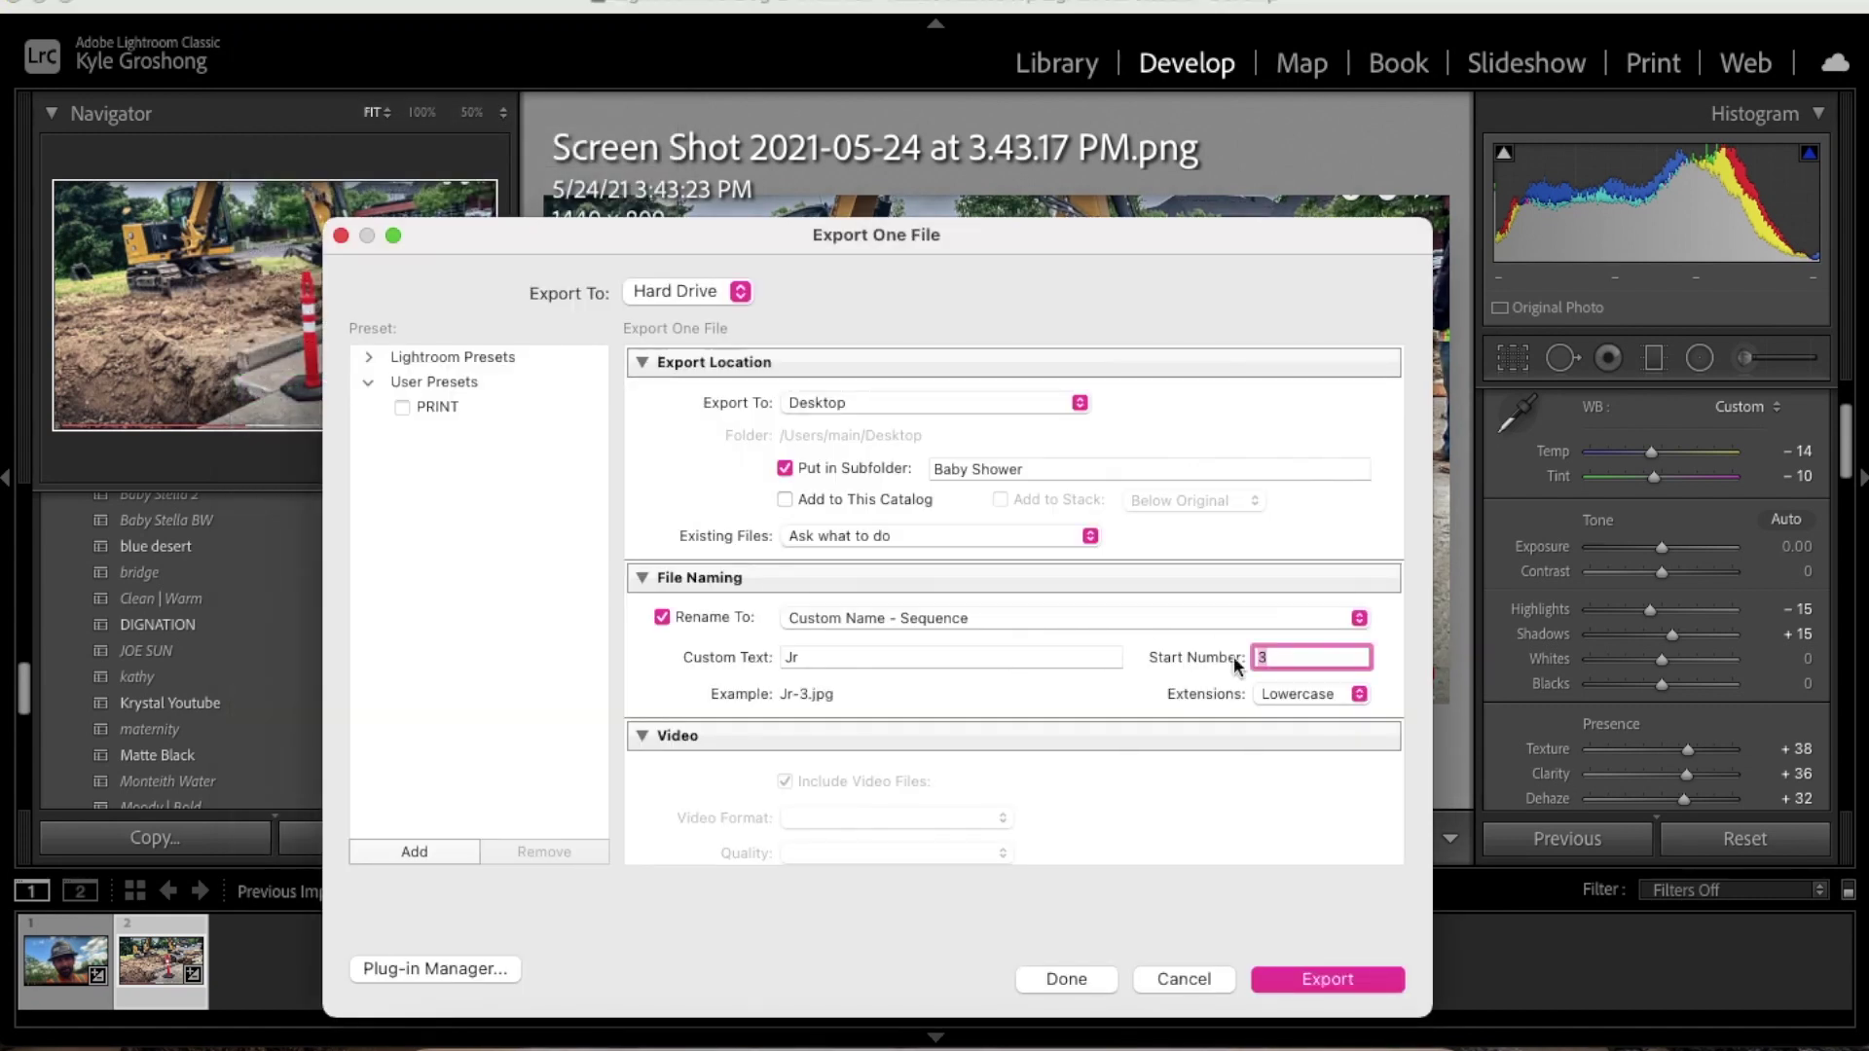
pyautogui.write('4')
pyautogui.click(1301, 979)
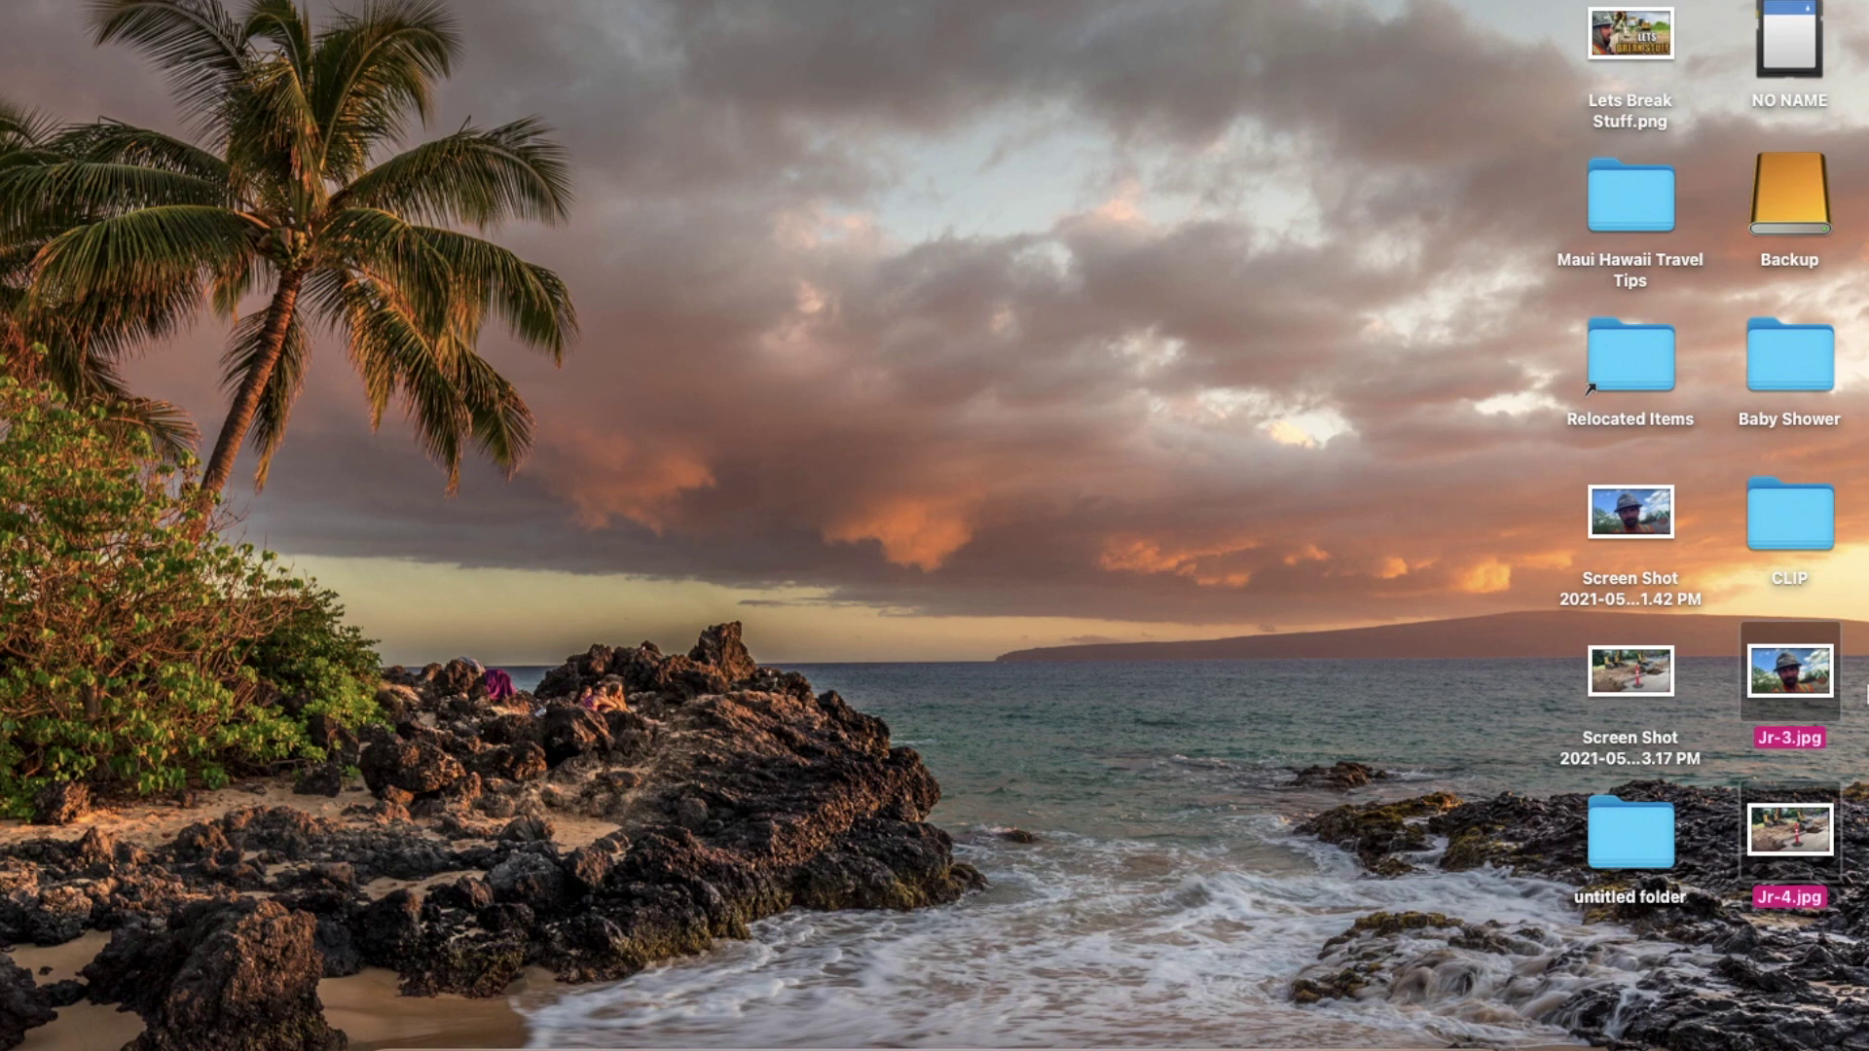
pyautogui.click(1865, 693)
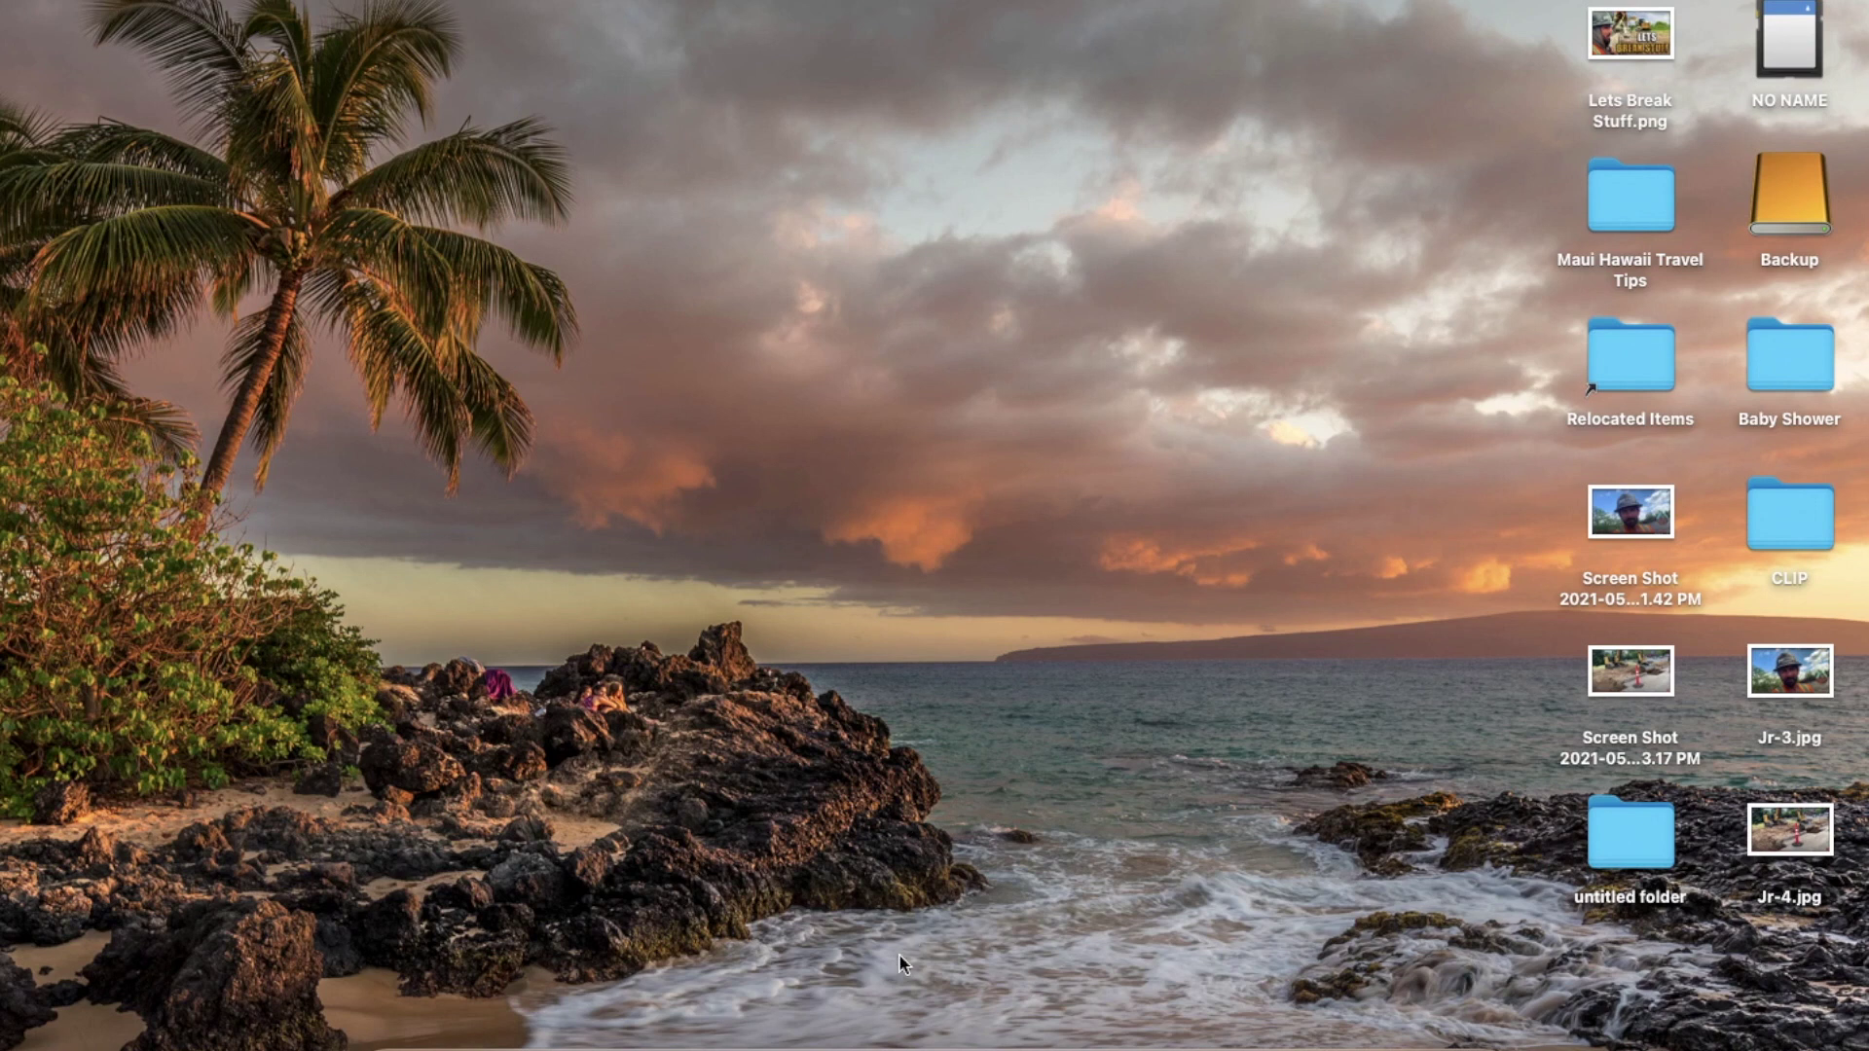
pyautogui.click(891, 1034)
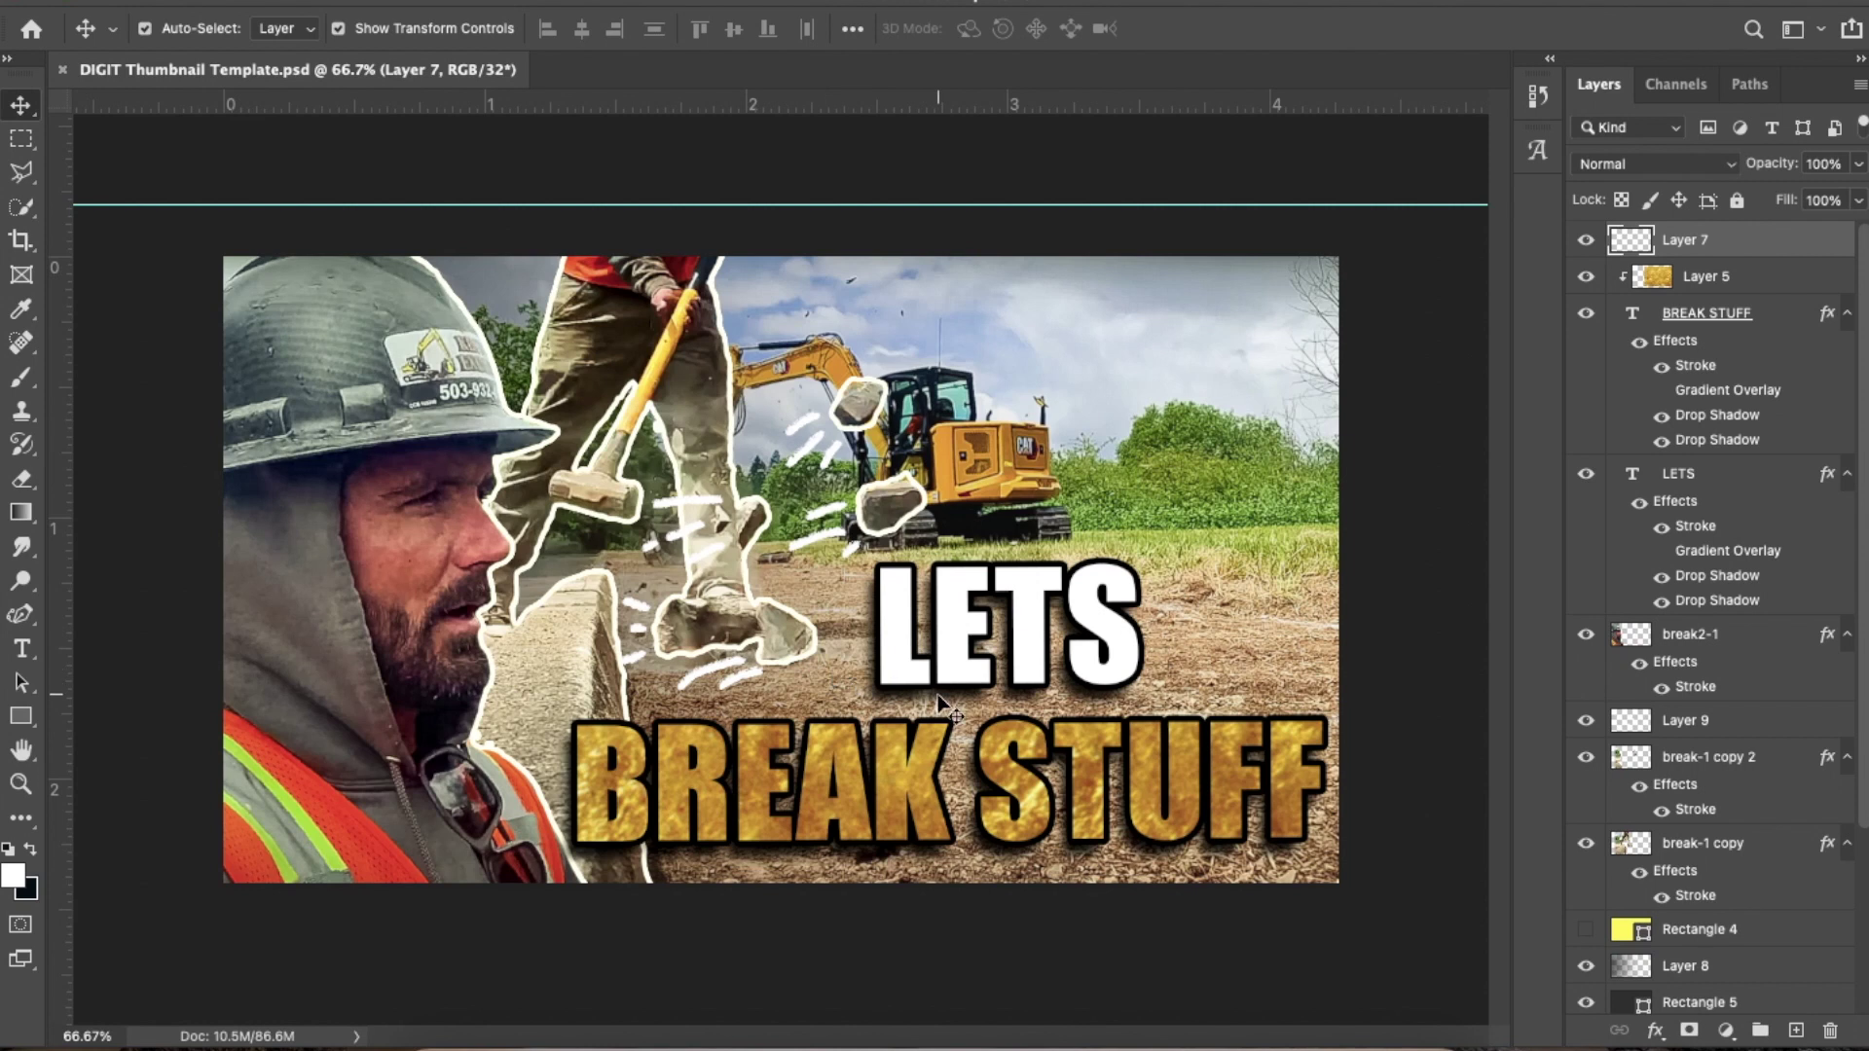
pyautogui.moveTo(401, 3)
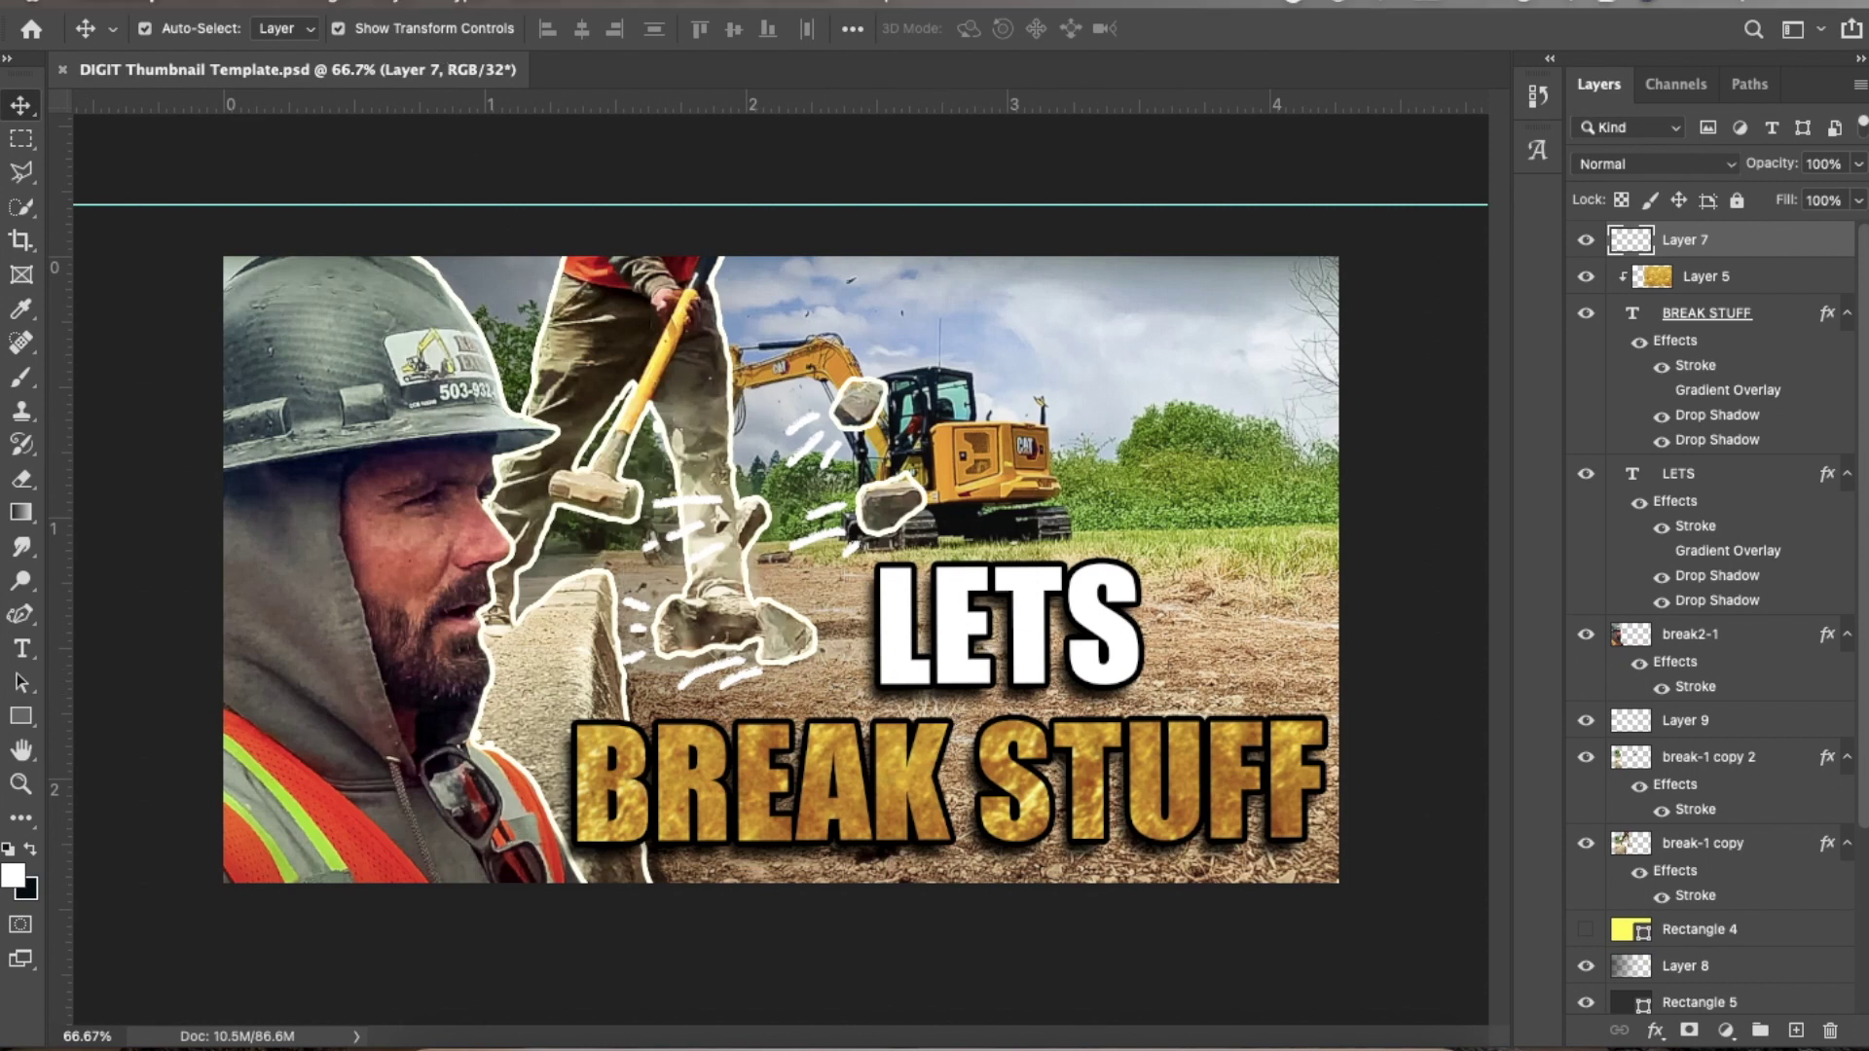
pyautogui.click(337, 9)
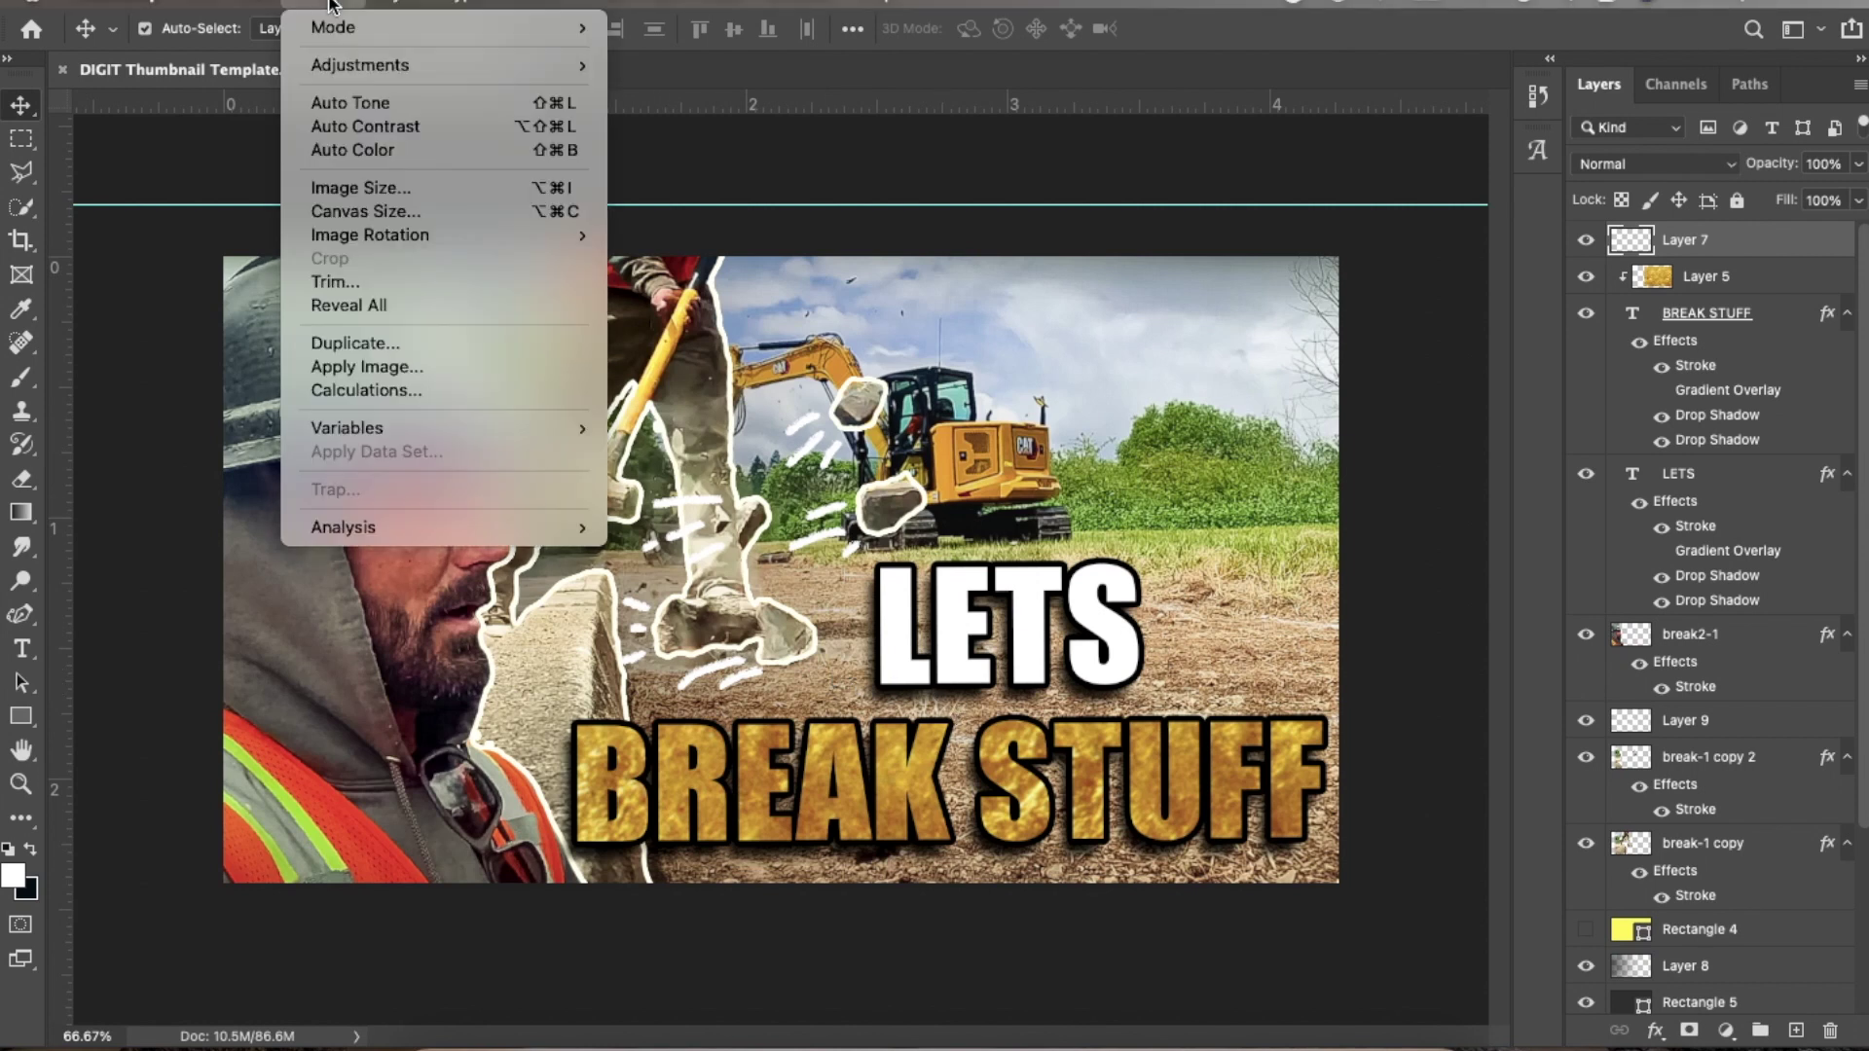
pyautogui.click(347, 189)
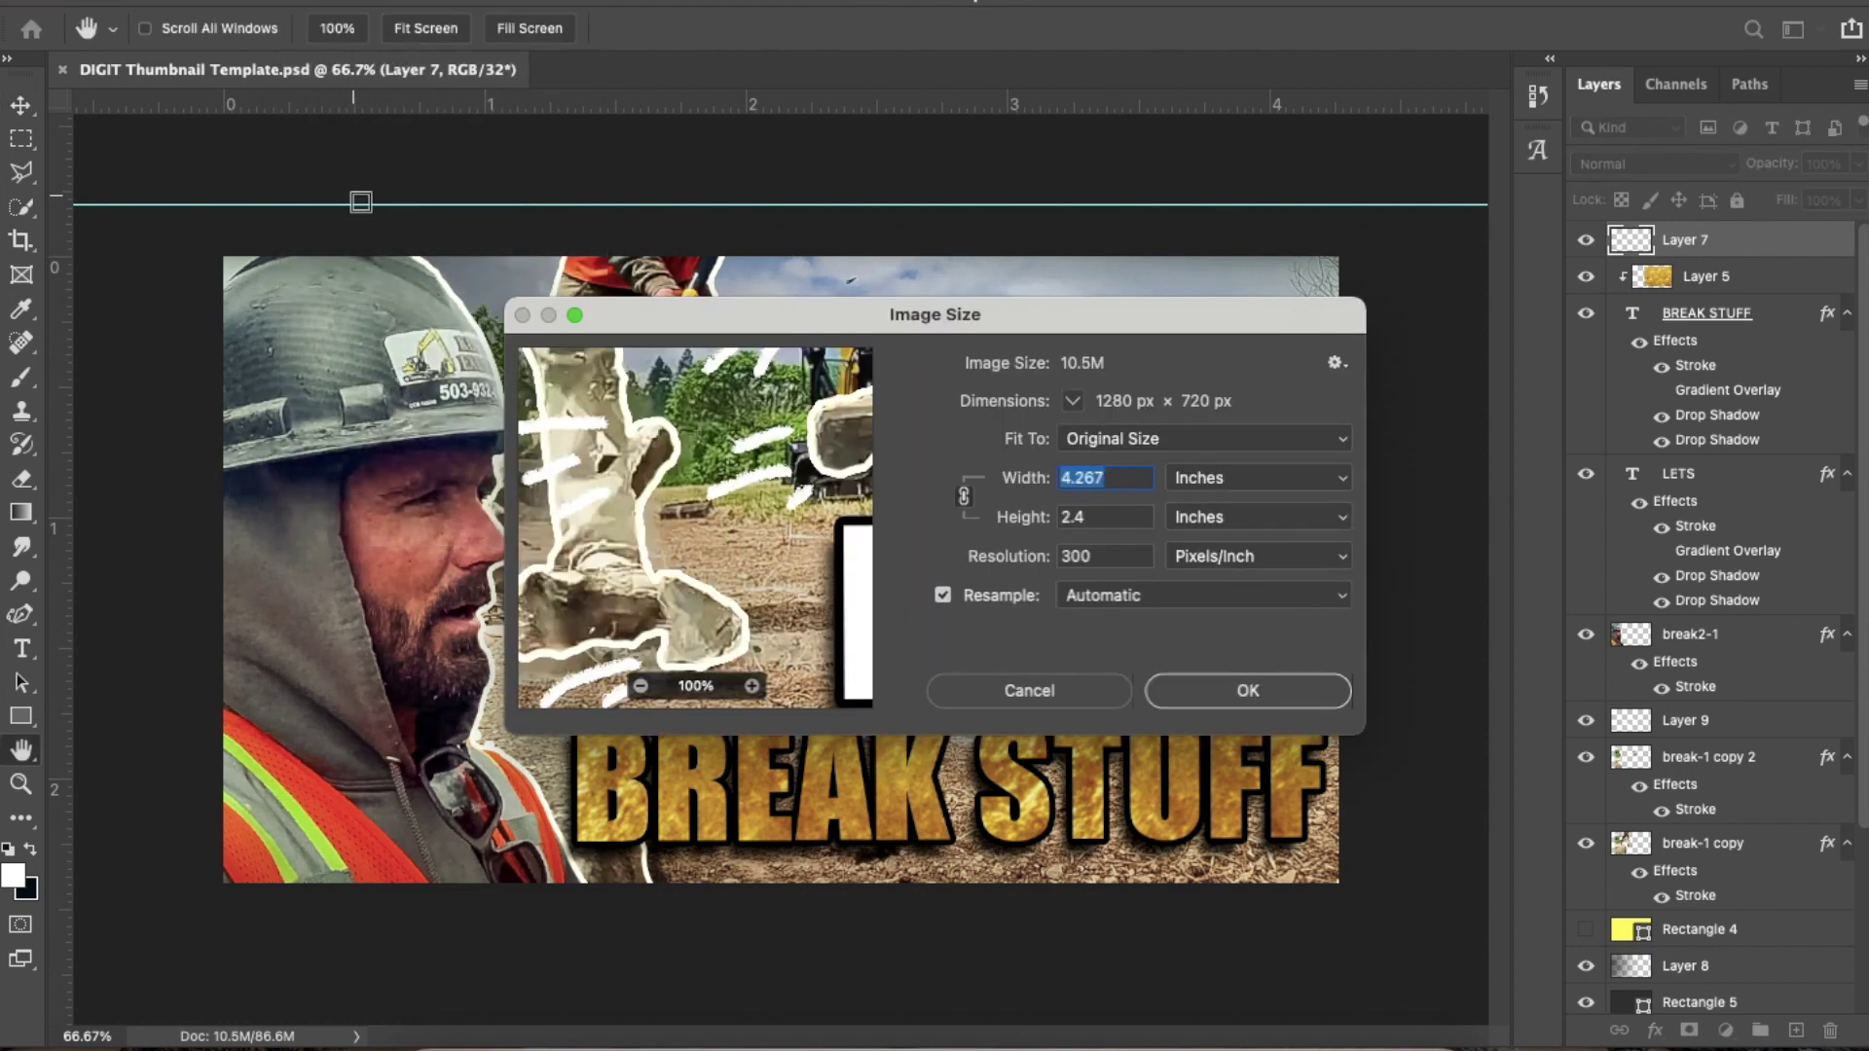
pyautogui.moveTo(331, 5)
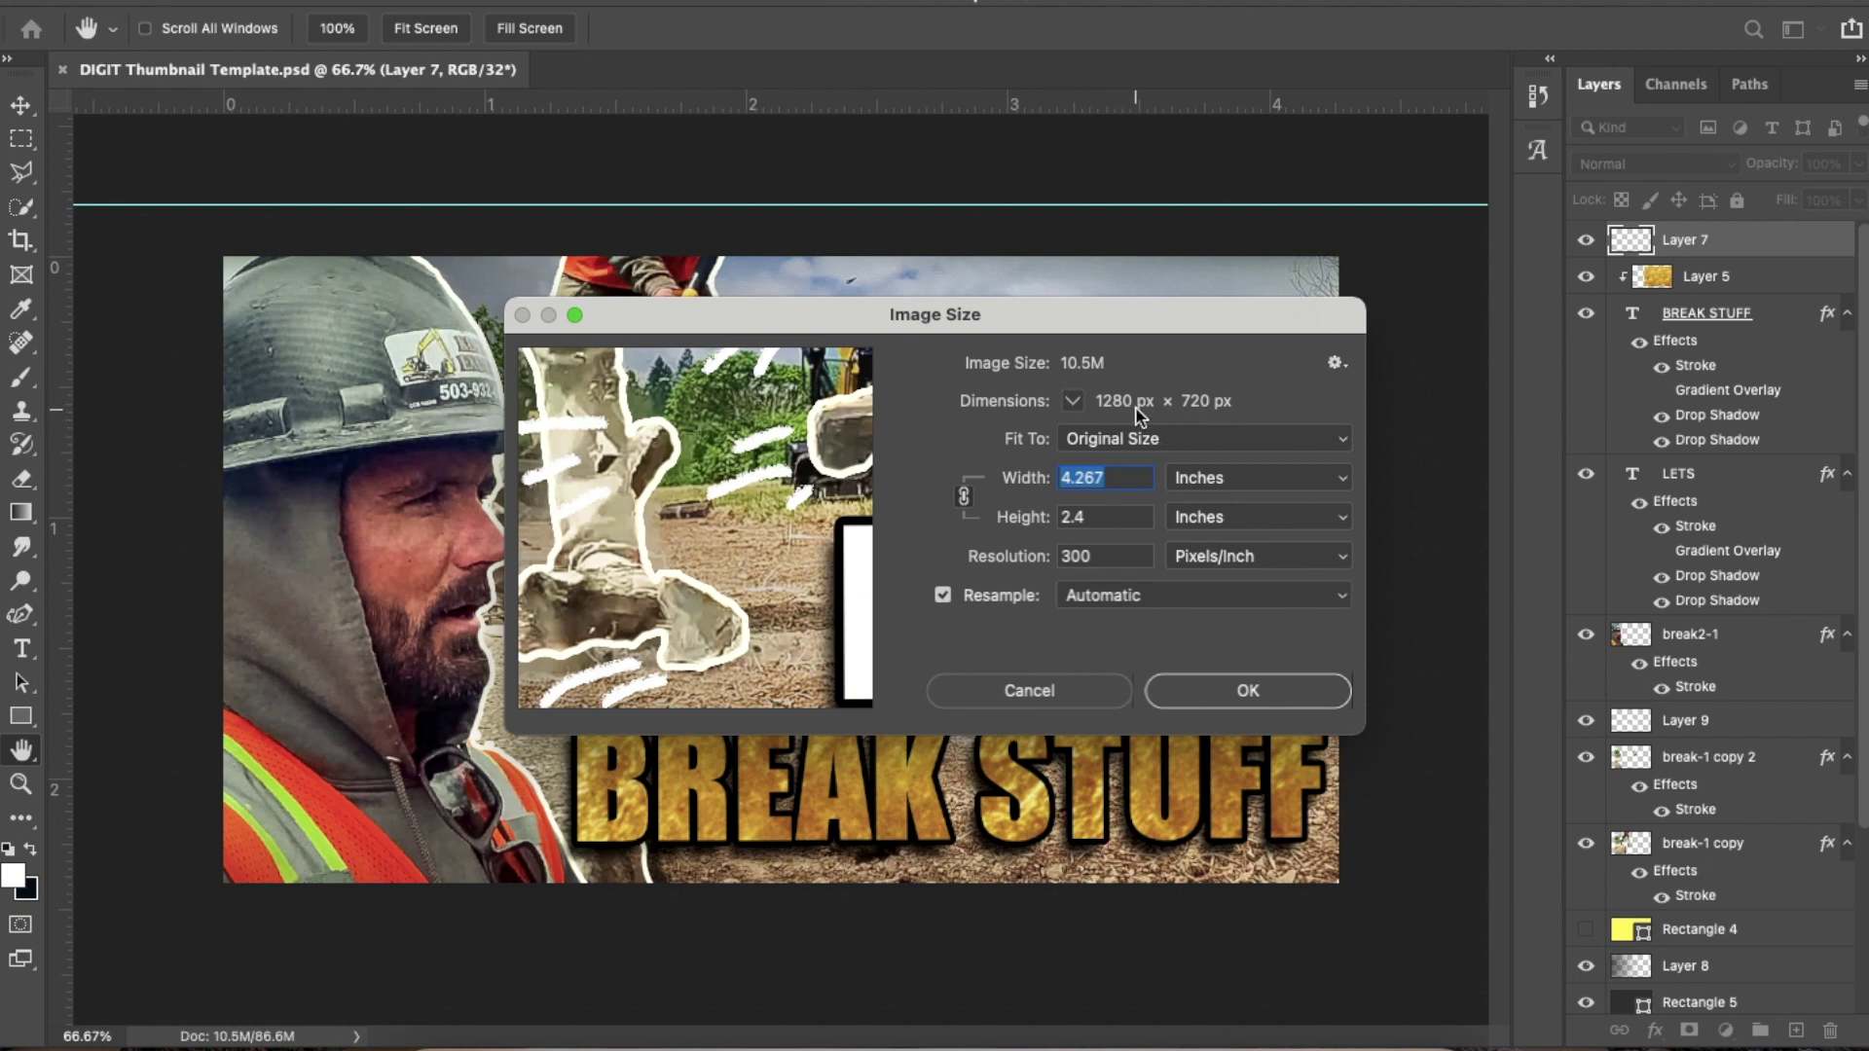
pyautogui.click(1243, 697)
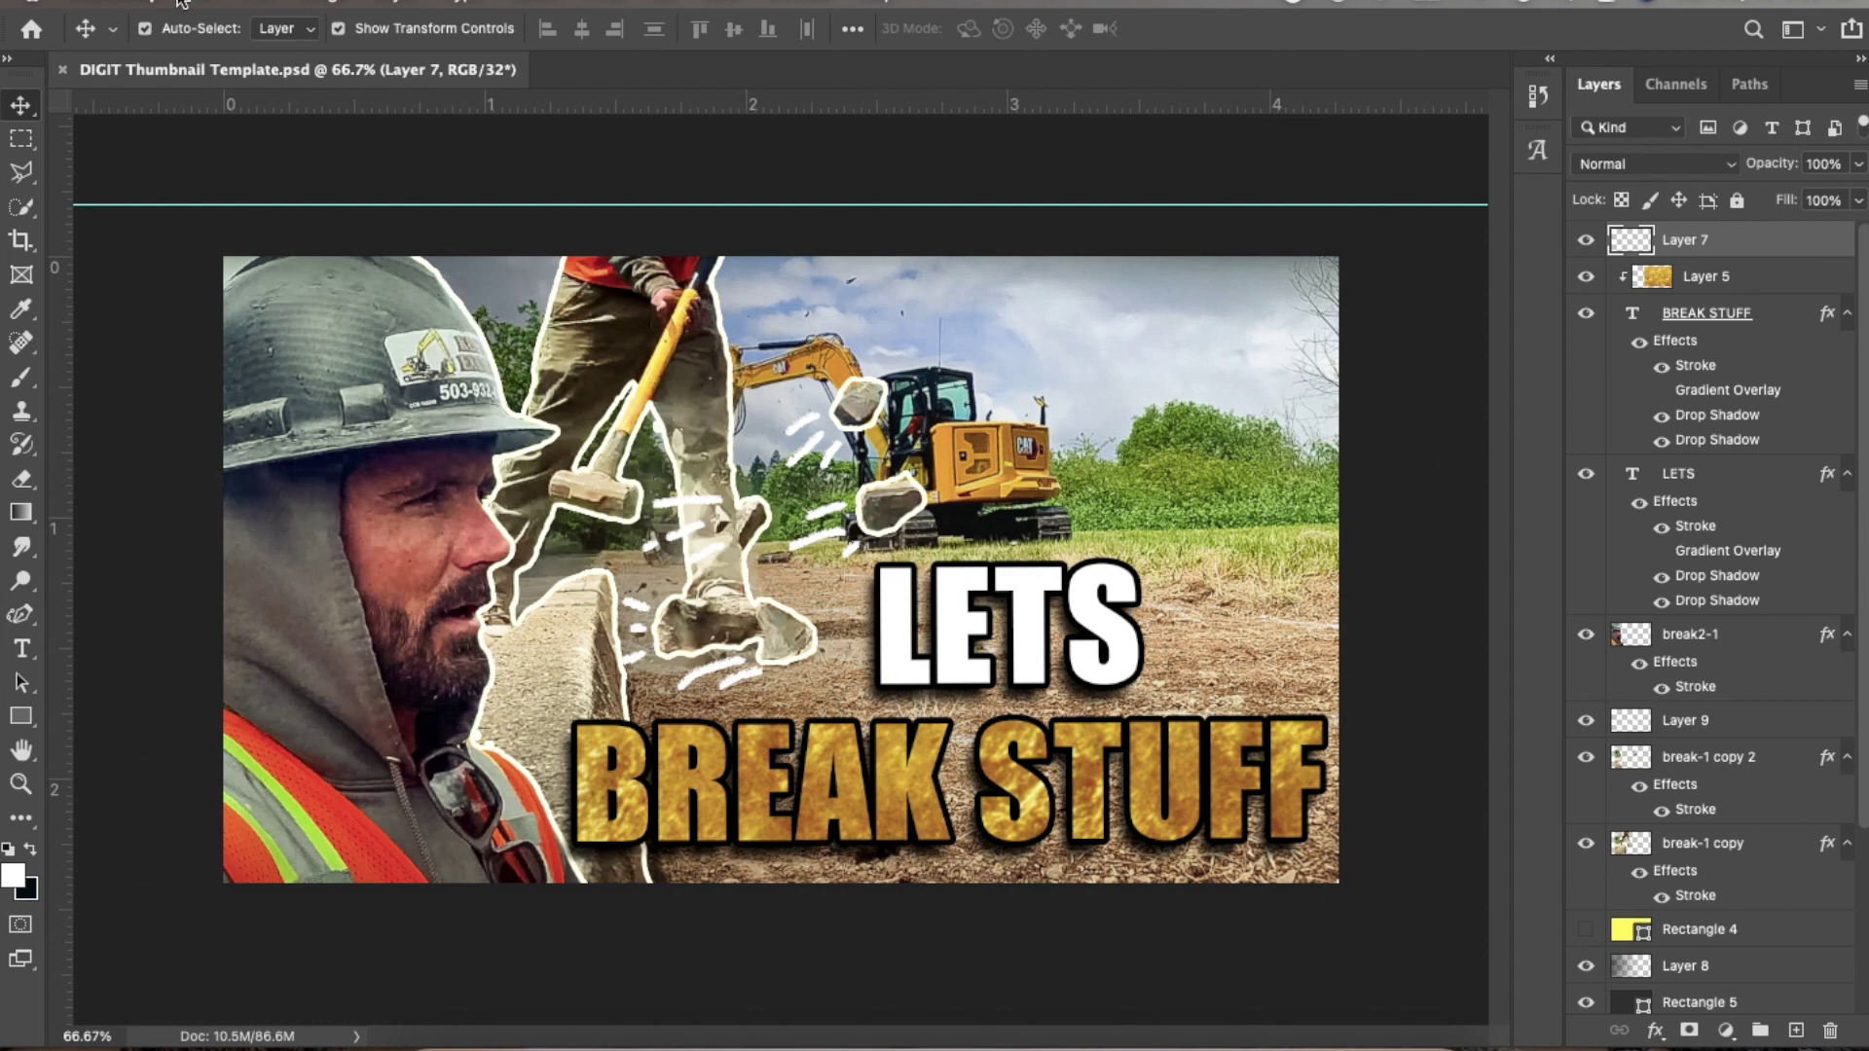
pyautogui.click(208, 4)
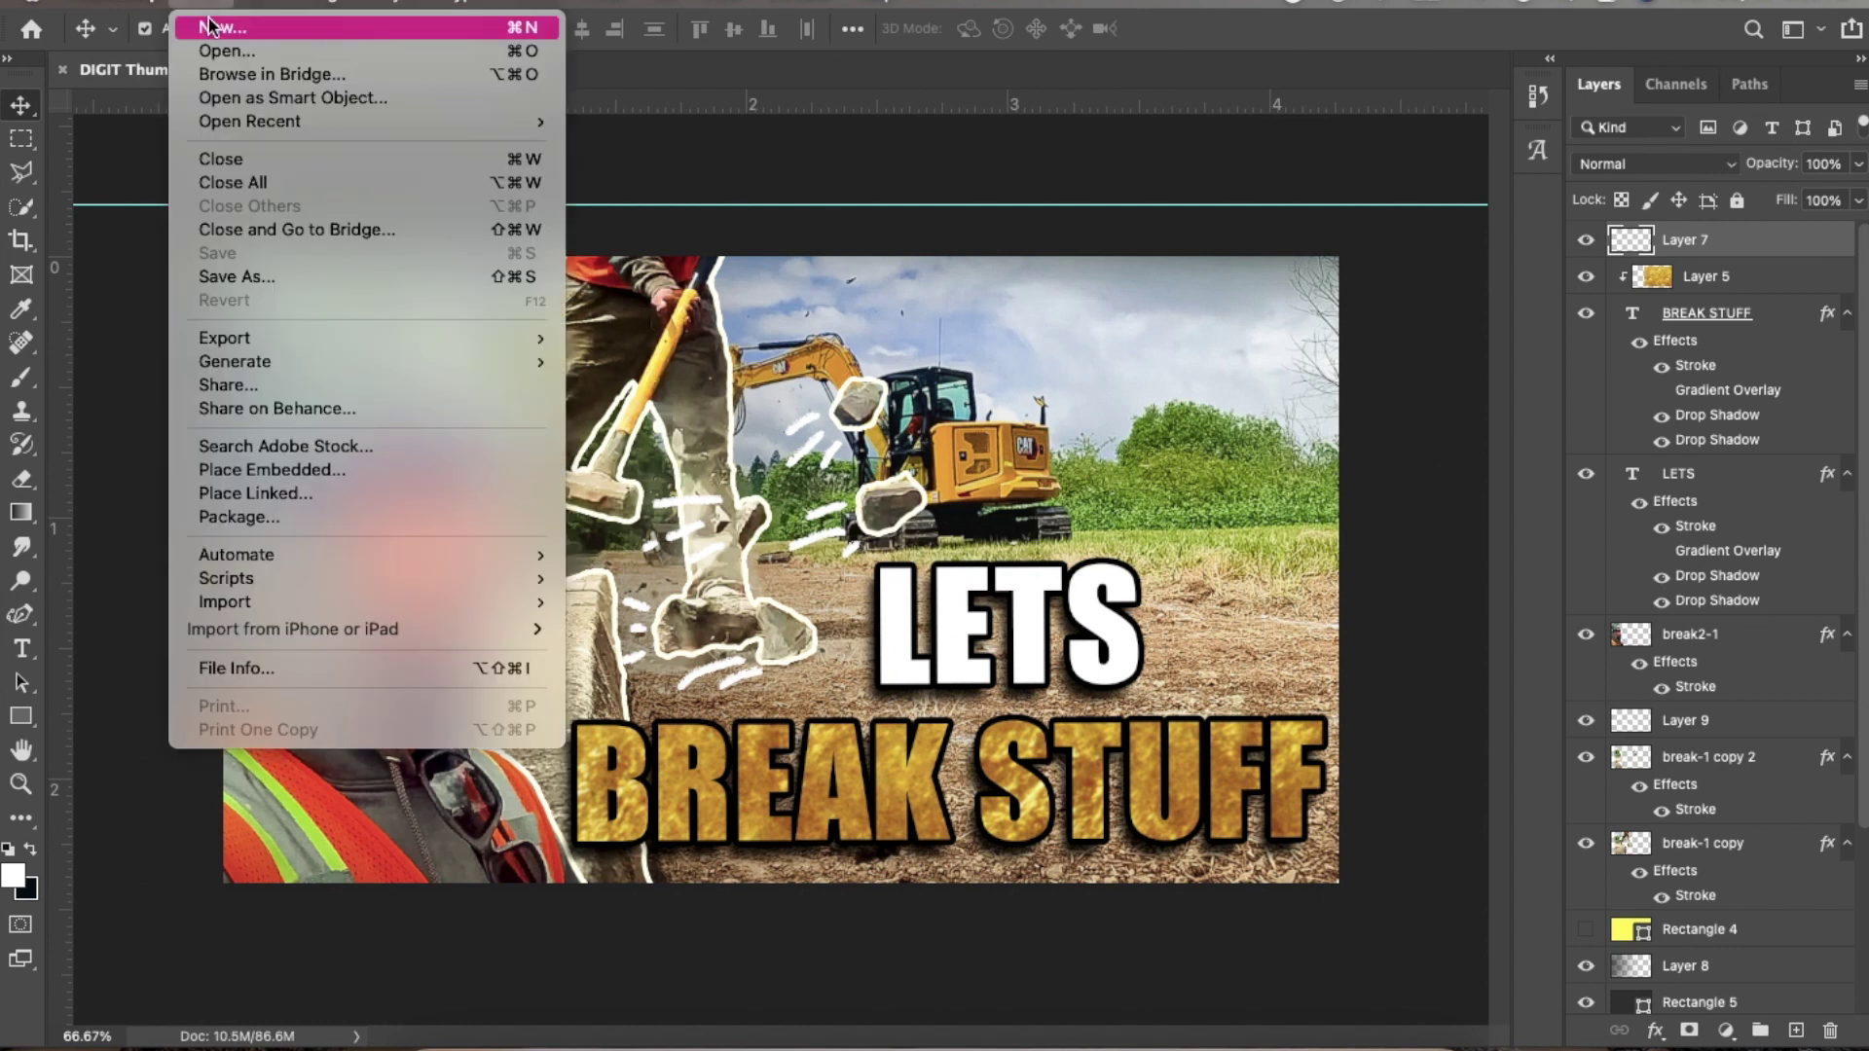
# Create a new 1280 × 720 px document from the recent preset, keeping Pixels as units
pyautogui.click(210, 28)
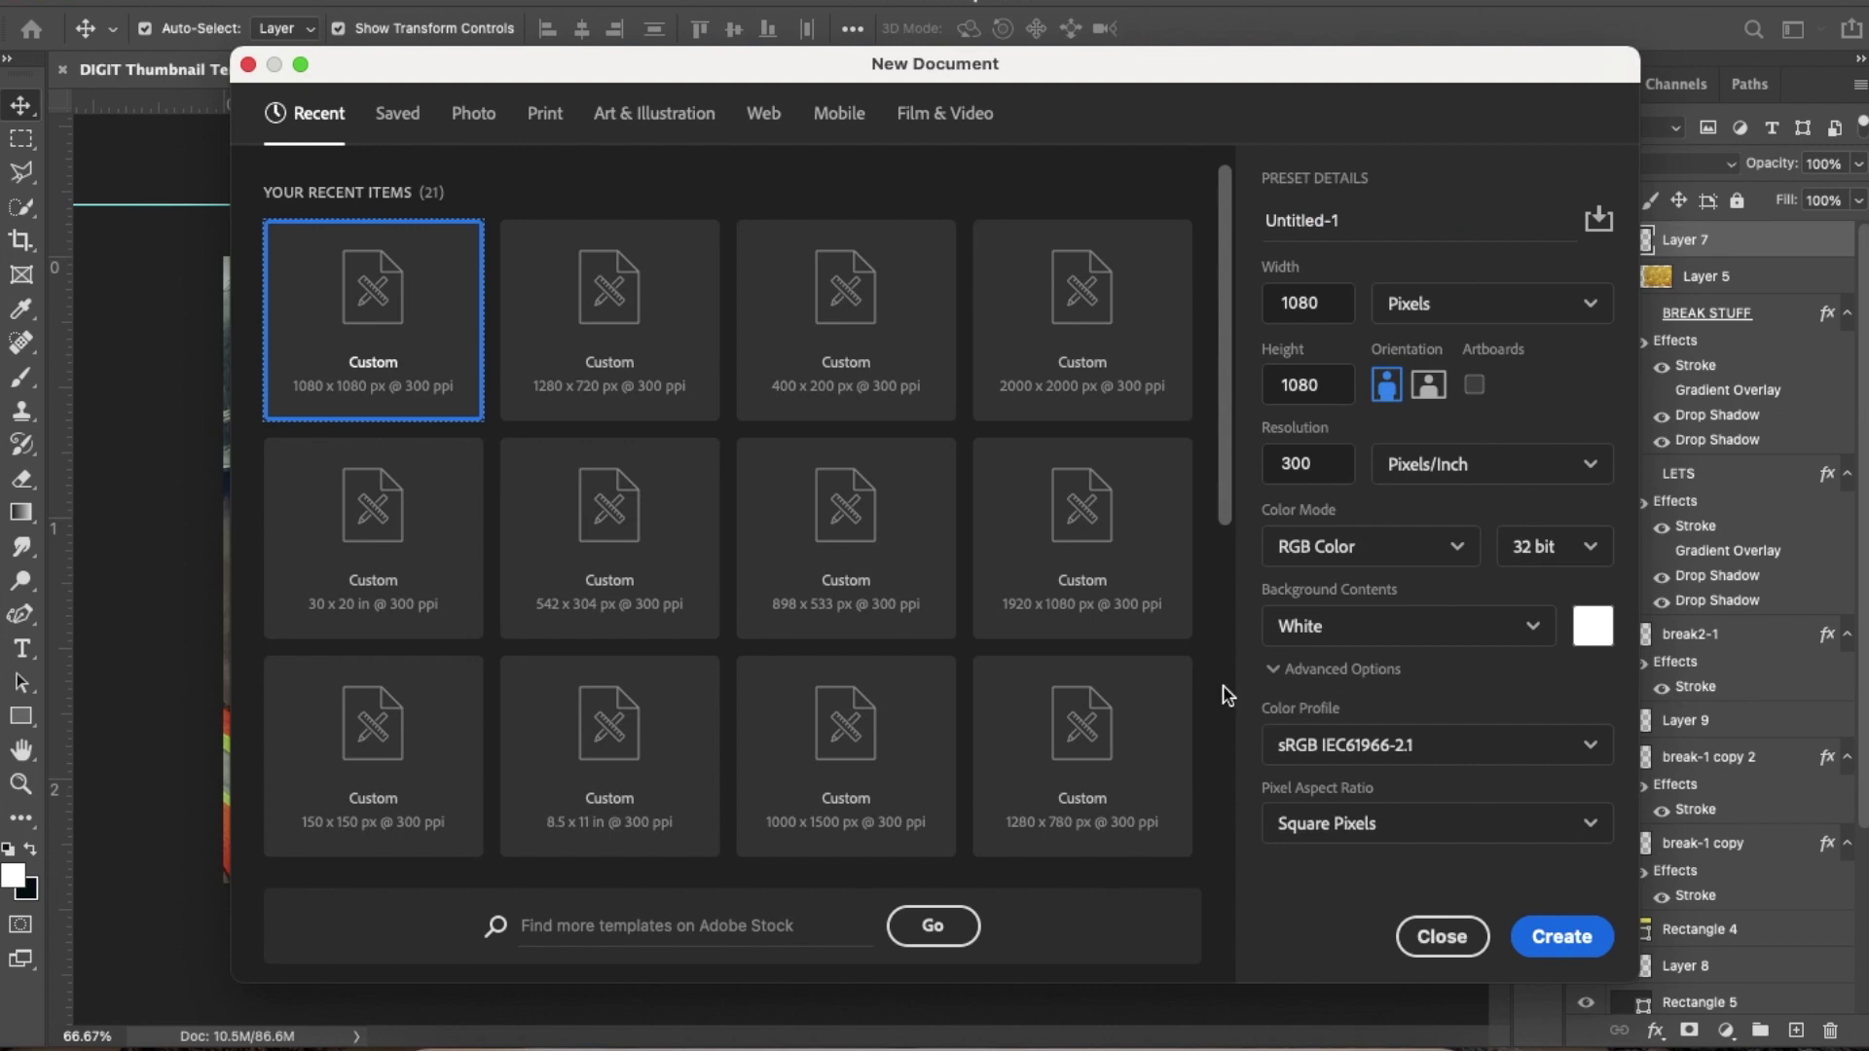
pyautogui.scroll(-5, 624, 496)
pyautogui.scroll(5, 621, 504)
pyautogui.click(1600, 310)
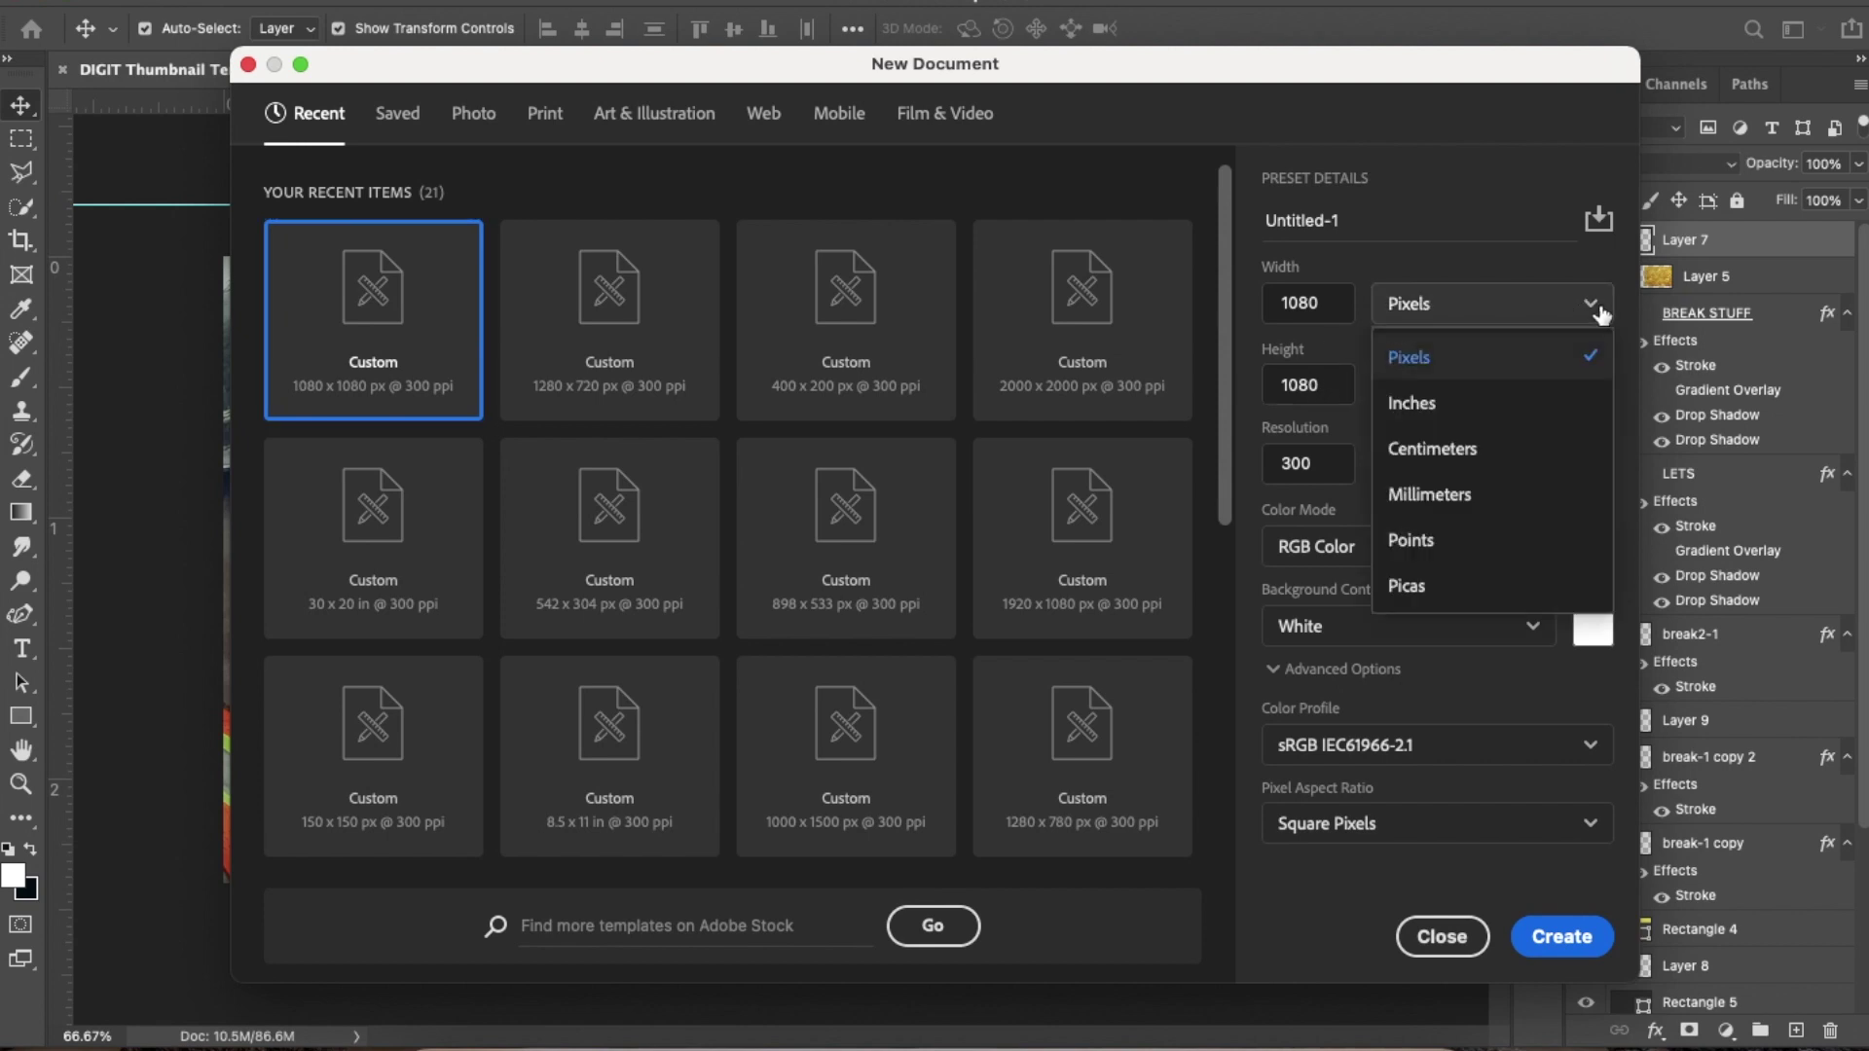
pyautogui.click(1500, 378)
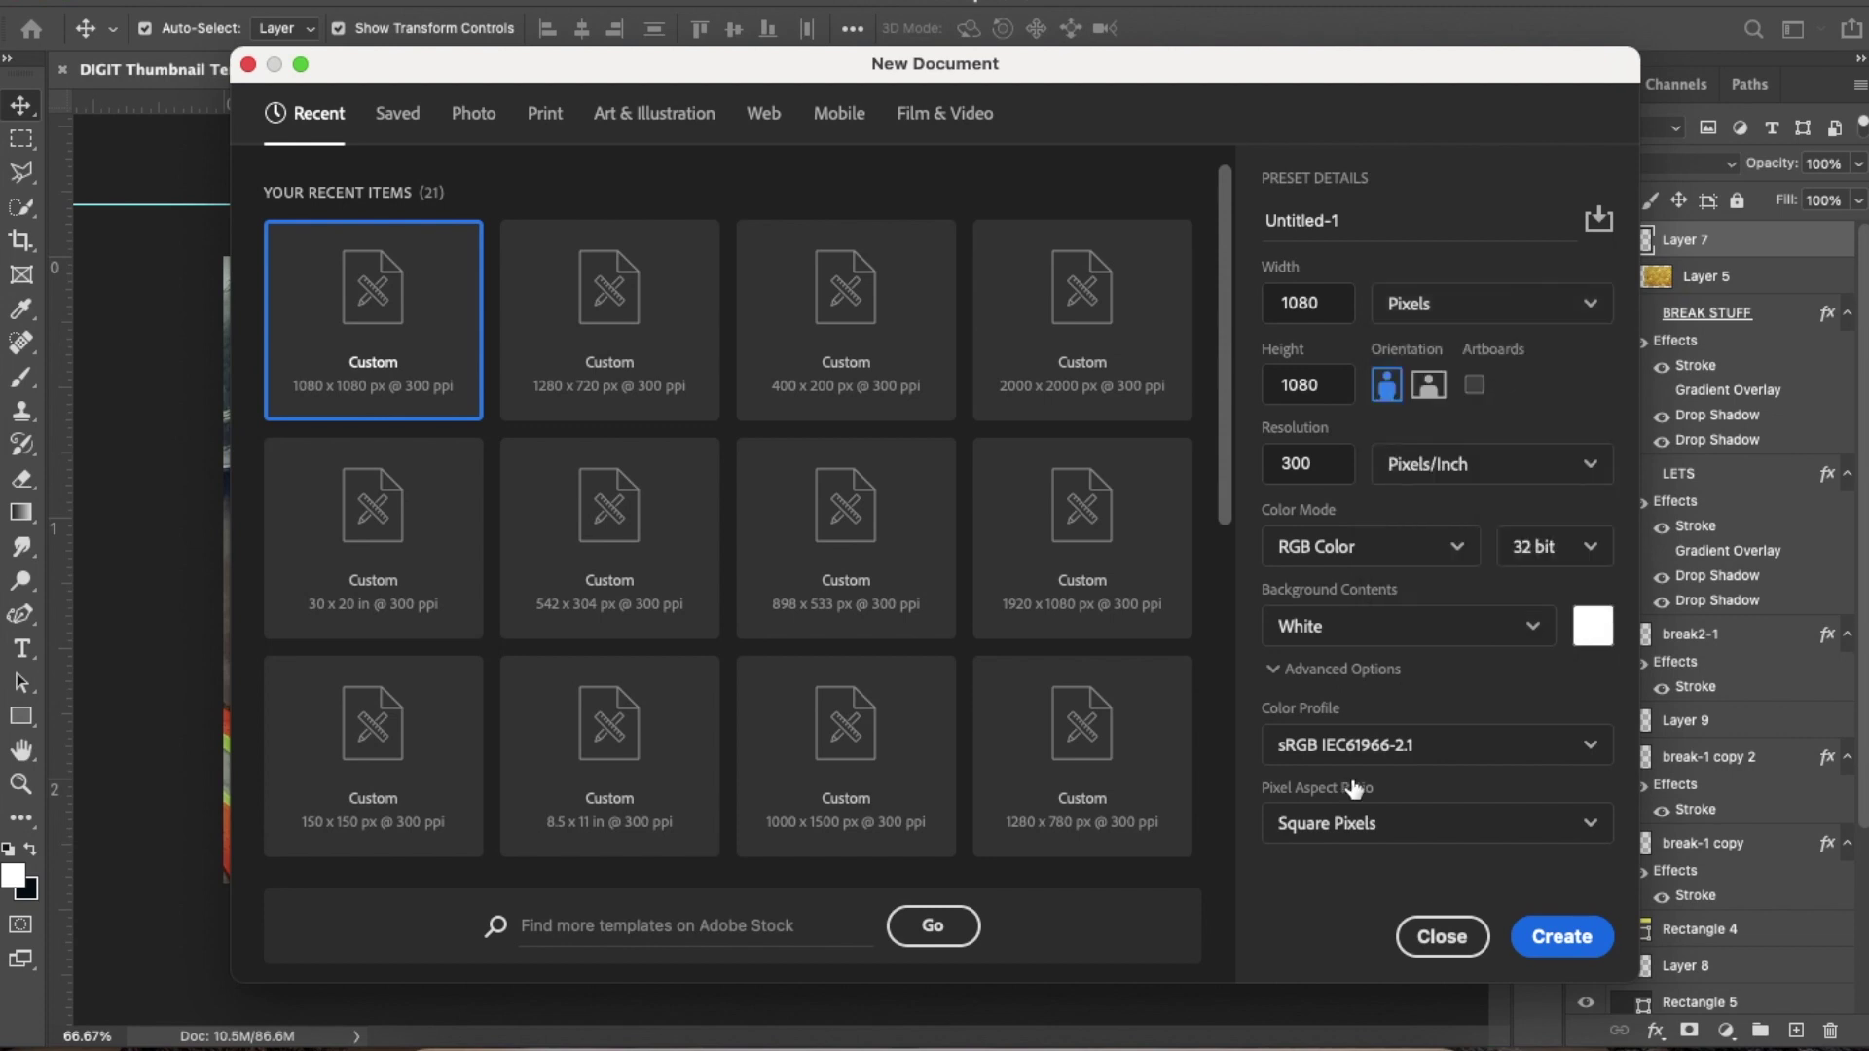
pyautogui.click(645, 292)
pyautogui.click(1577, 947)
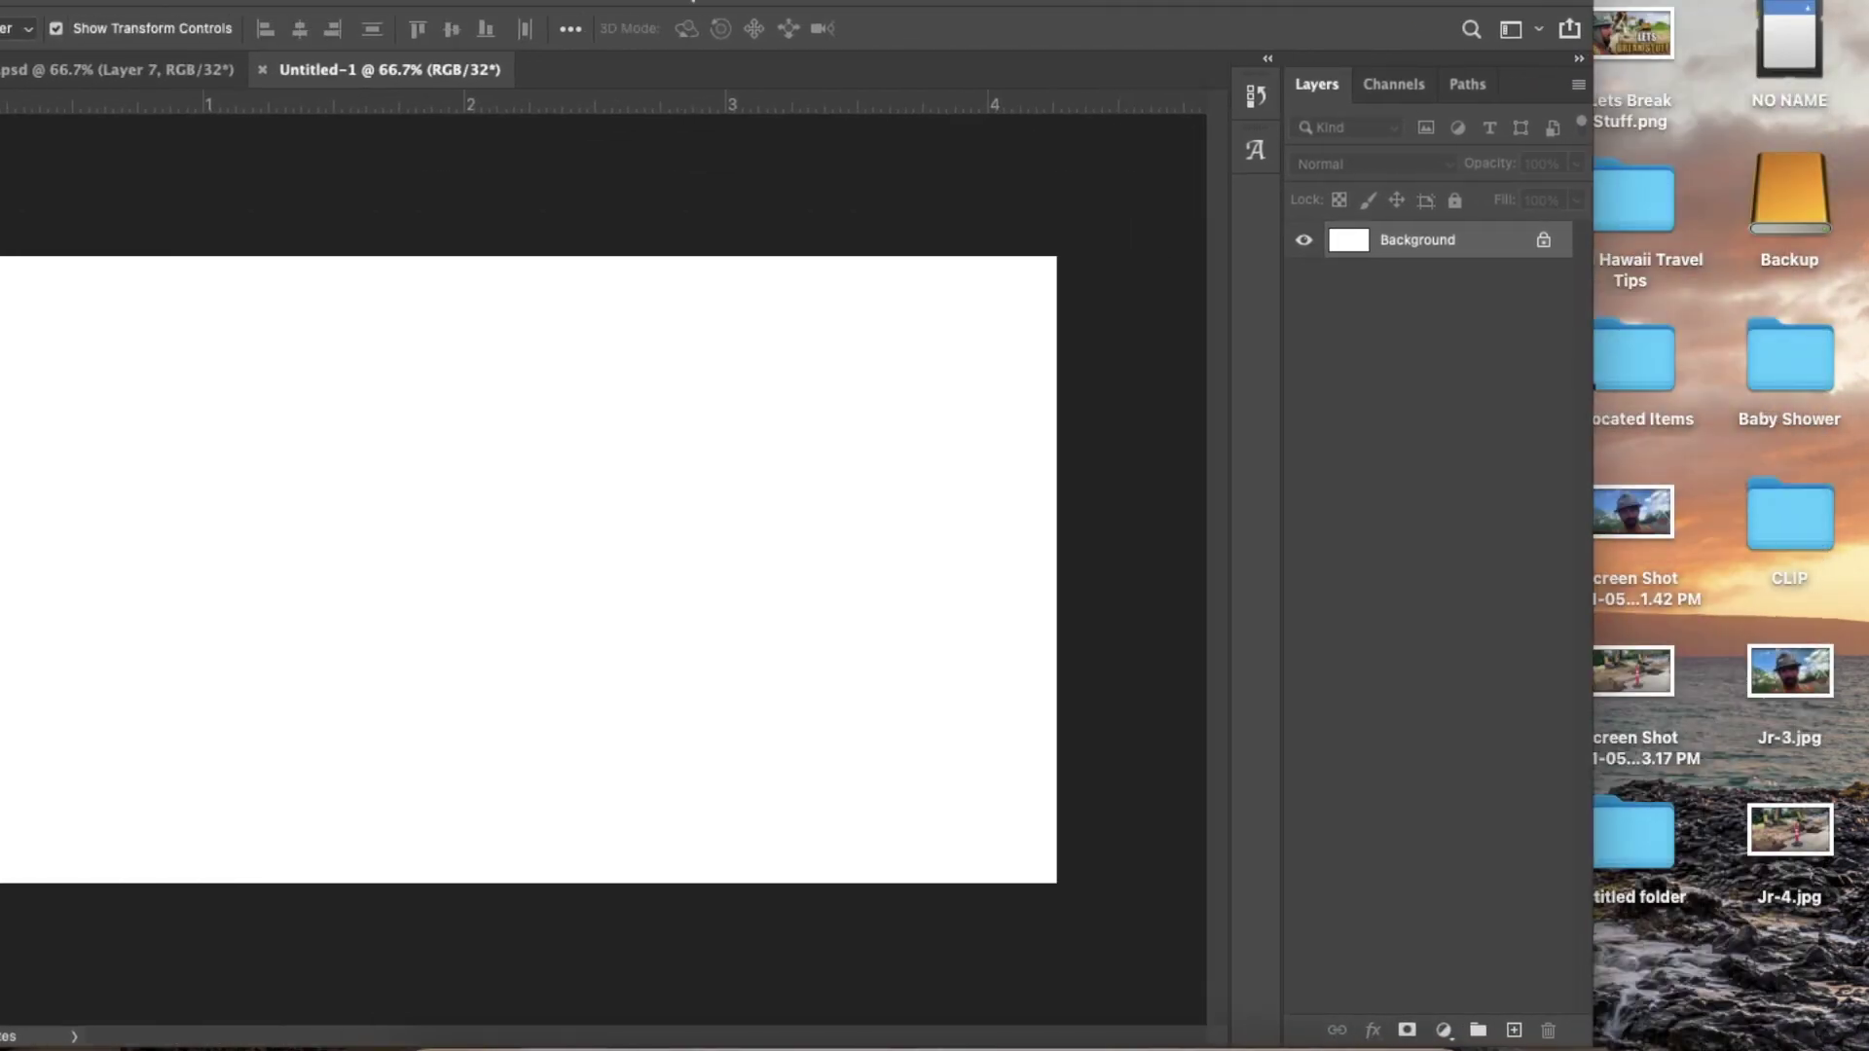
# Place Jr-4.jpg on the canvas, scale it to about 95% and shift it right and down
pyautogui.moveTo(1789, 829); pyautogui.dragTo(1013, 644)
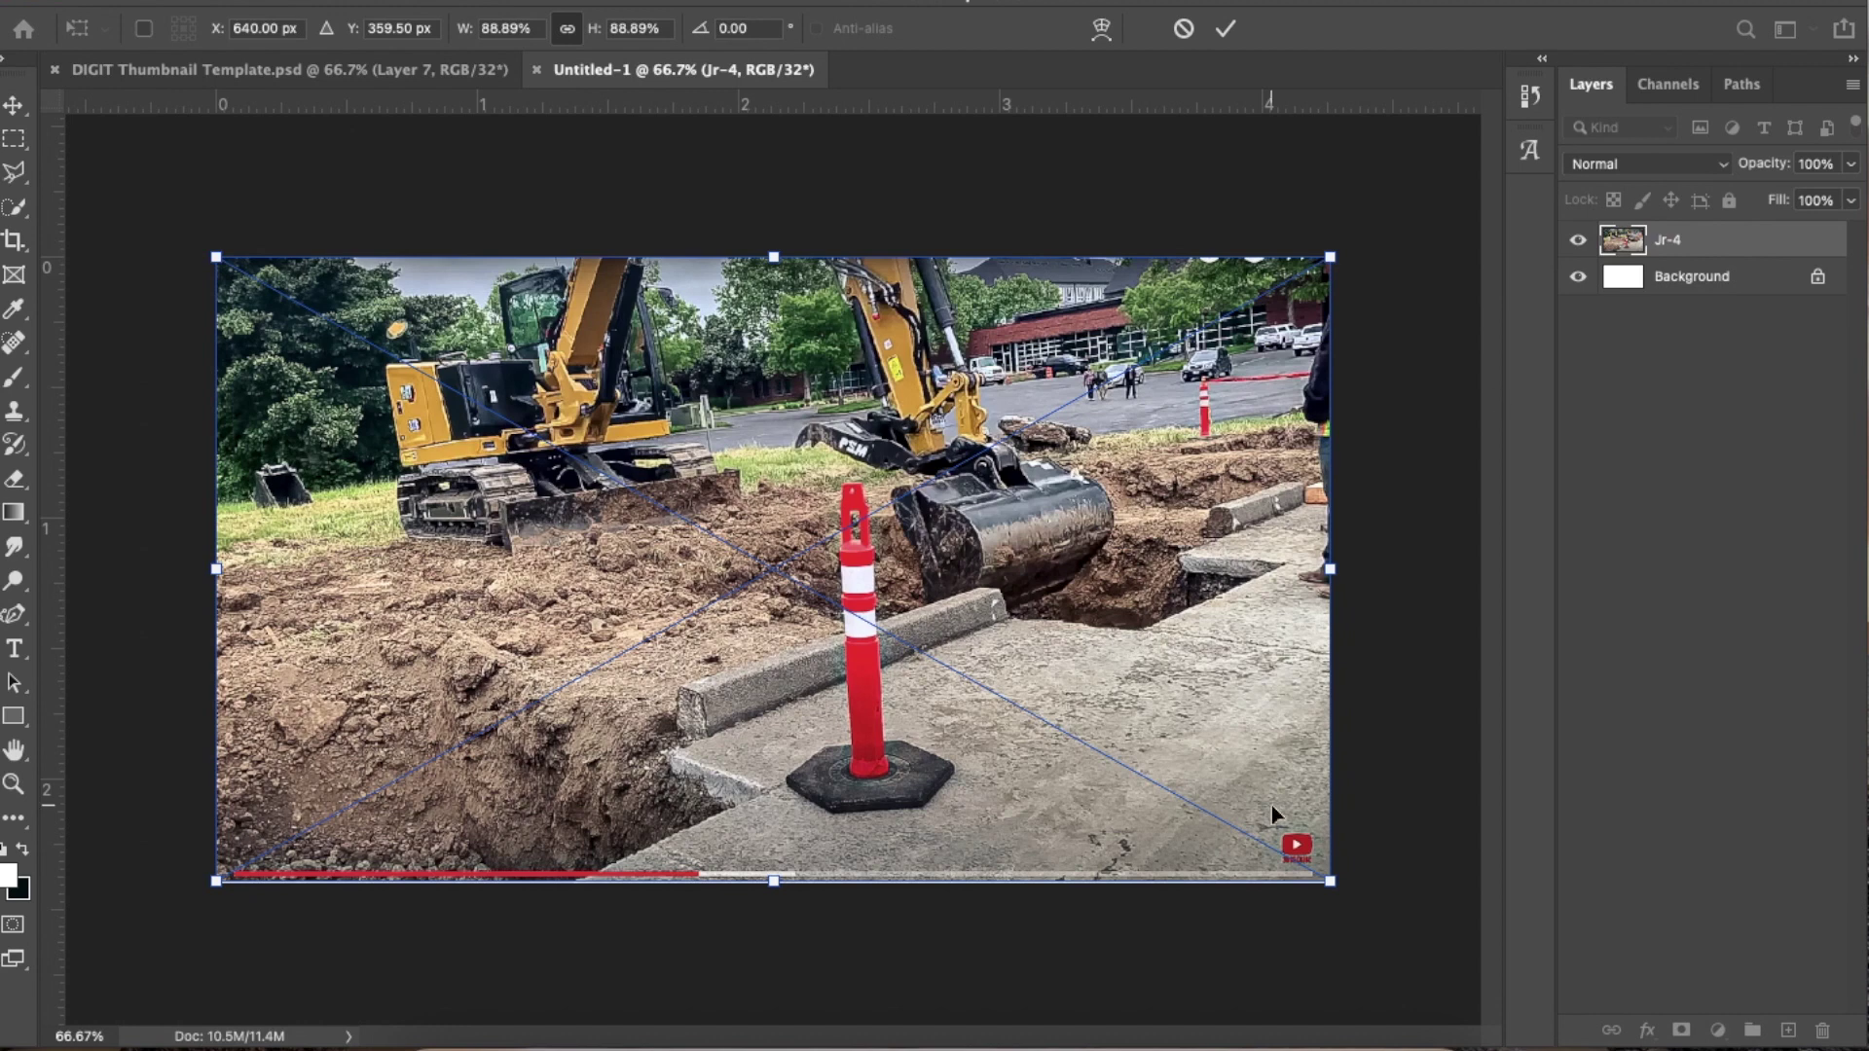
pyautogui.moveTo(1329, 882); pyautogui.dragTo(1389, 935)
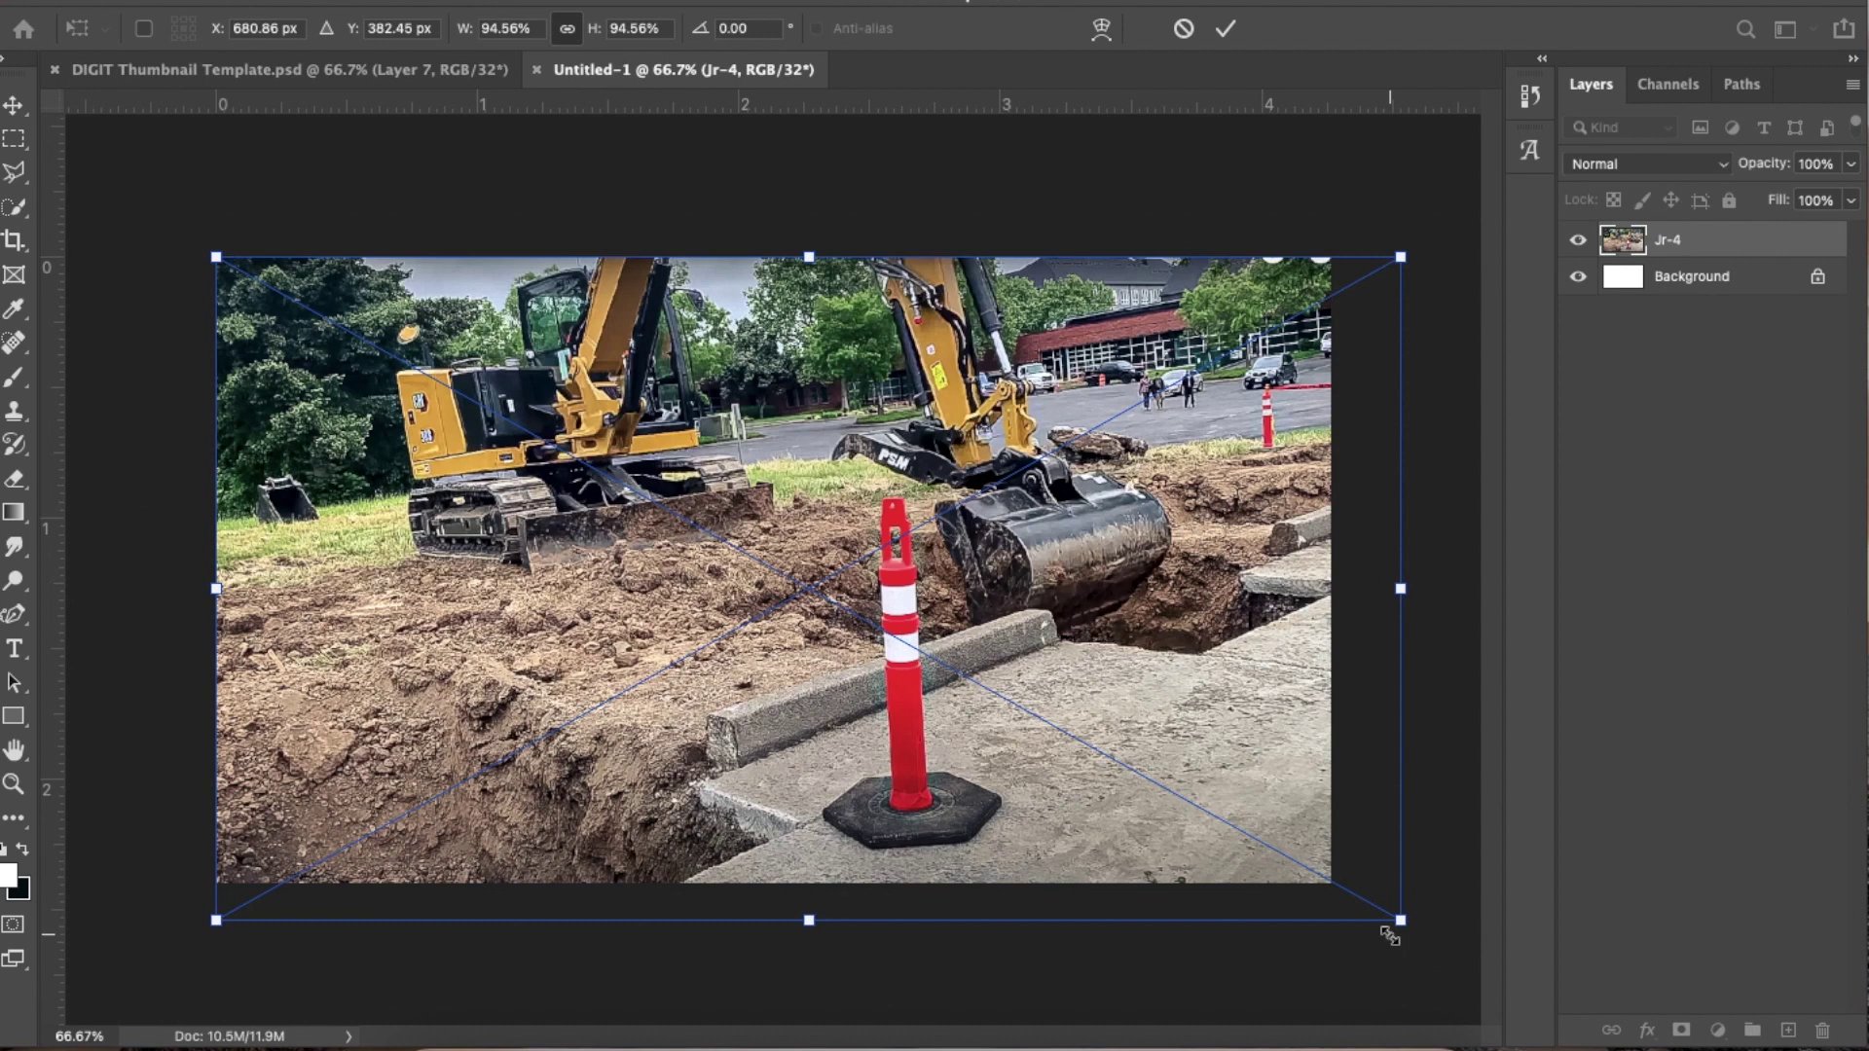
pyautogui.moveTo(1153, 596)
pyautogui.mouseDown()
pyautogui.moveTo(1182, 600)
pyautogui.moveTo(1153, 596)
pyautogui.mouseUp()
pyautogui.press('Return')
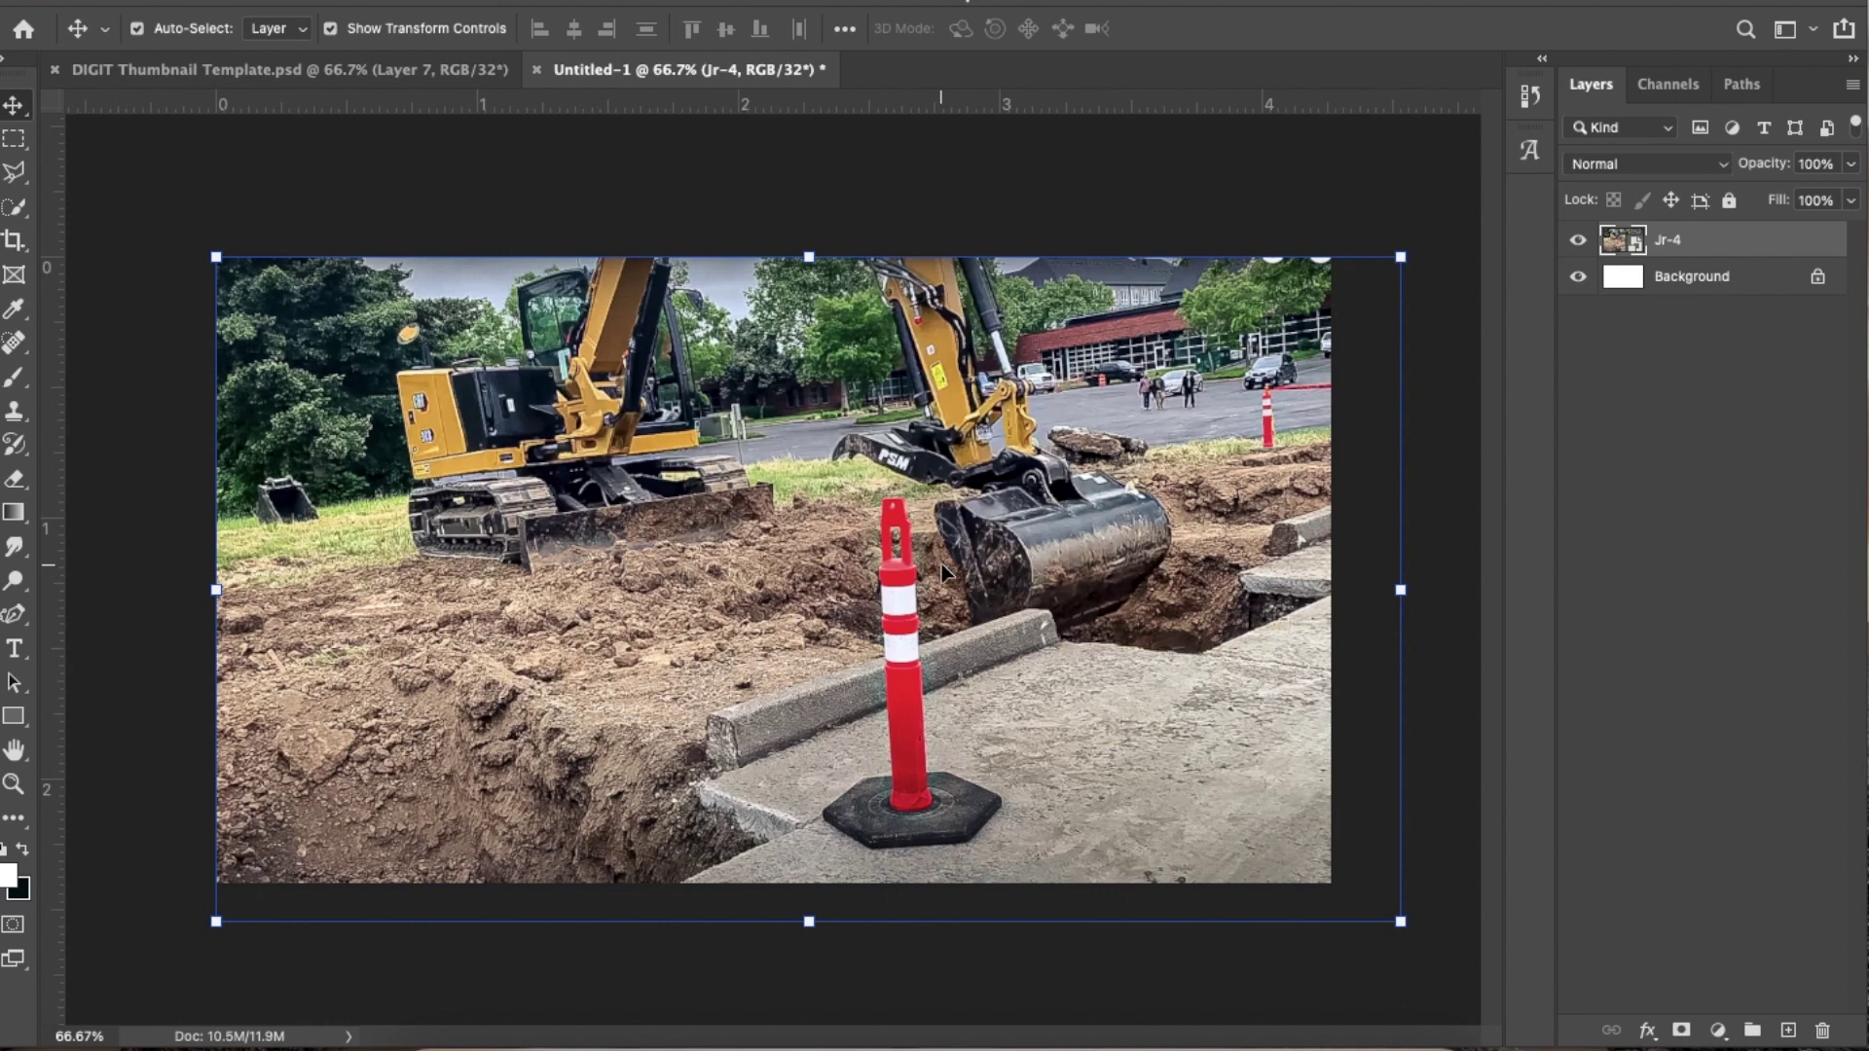
pyautogui.moveTo(898, 447); pyautogui.dragTo(1112, 469)
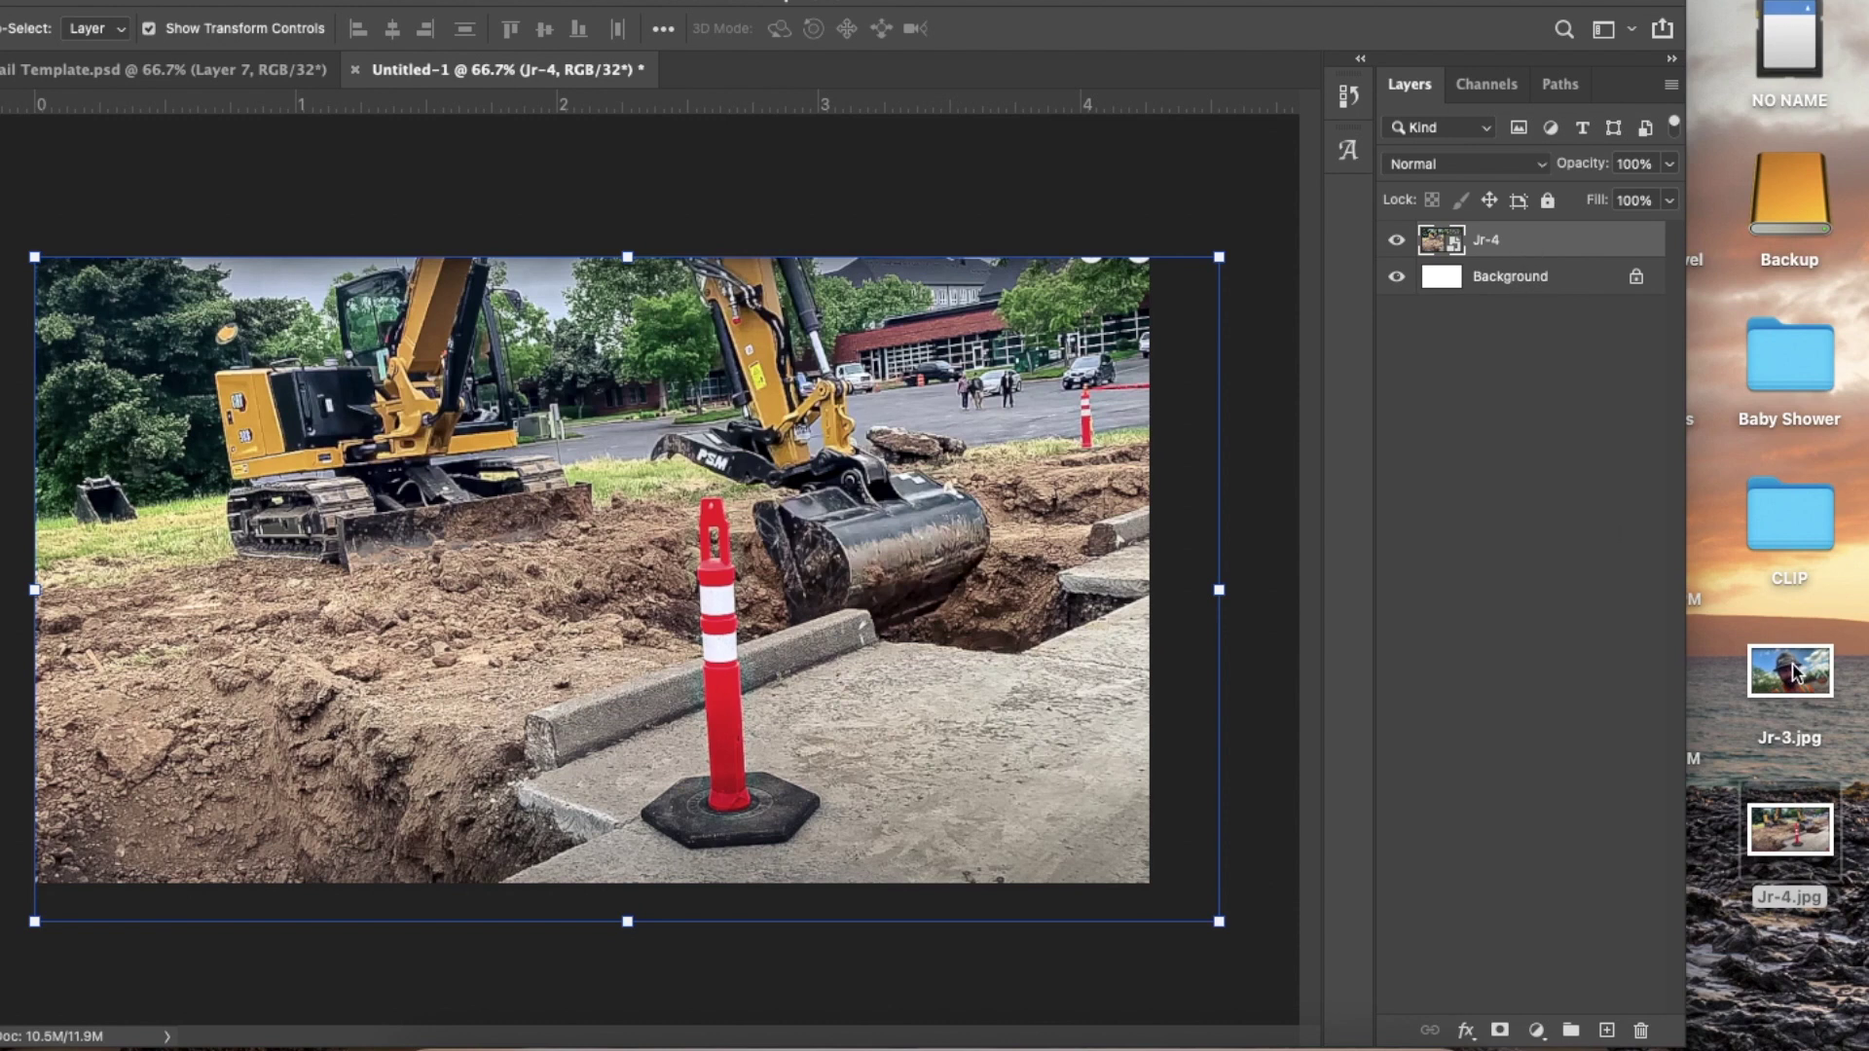
# Place Jr-3.jpg as a new layer over the trench photo, positioned toward the lower left
pyautogui.click(1207, 200)
pyautogui.moveTo(1789, 672); pyautogui.dragTo(847, 617)
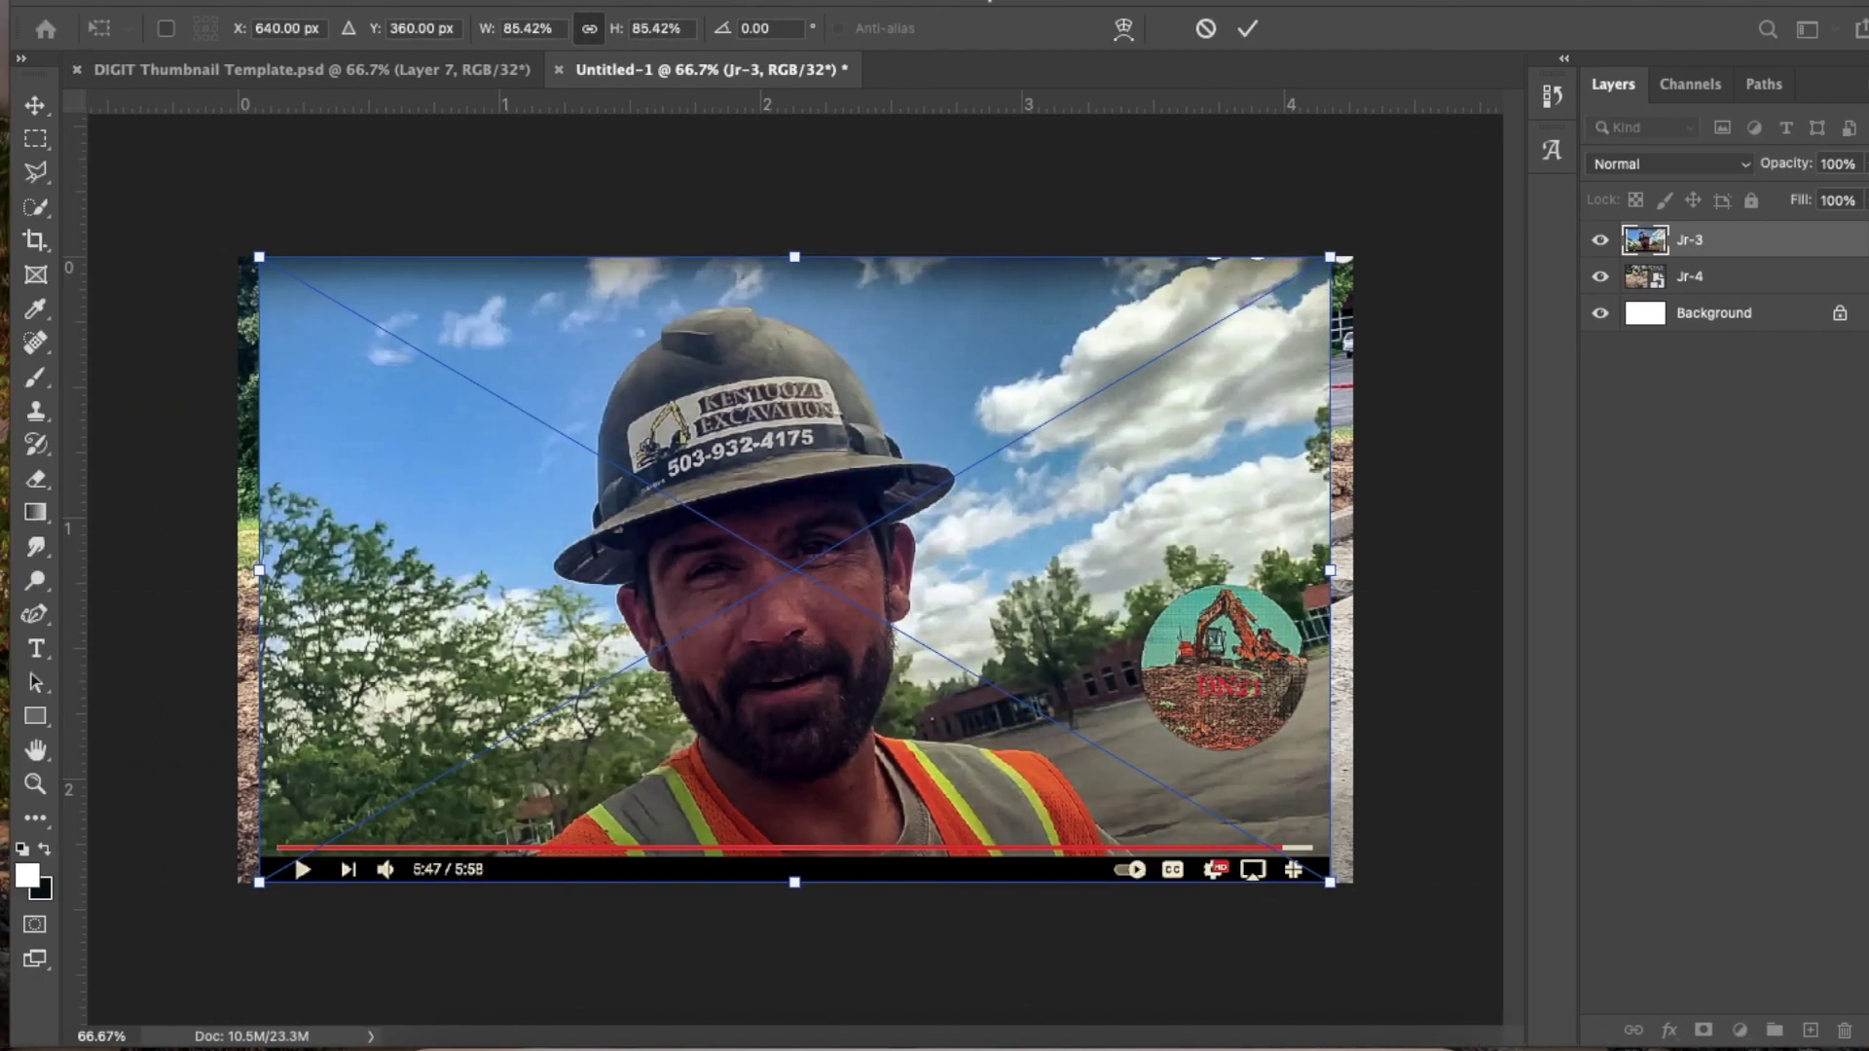
pyautogui.moveTo(1006, 522); pyautogui.dragTo(705, 560)
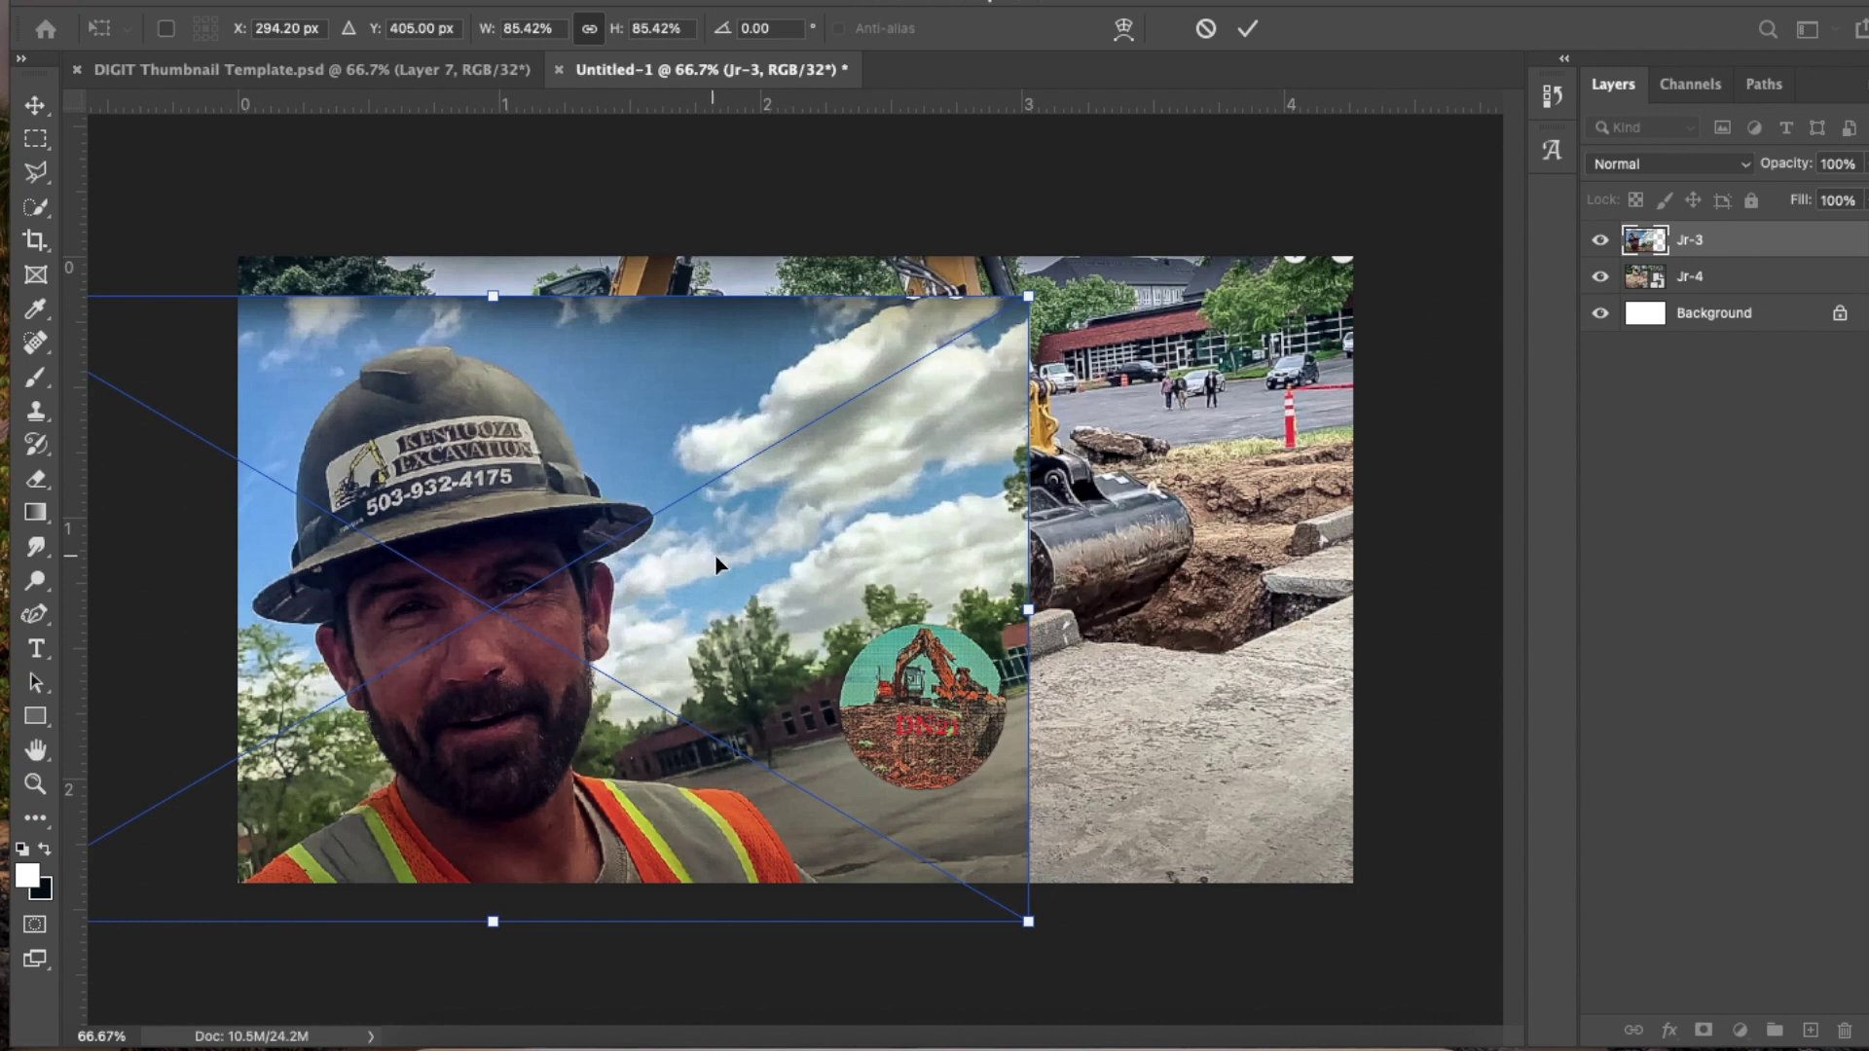
pyautogui.moveTo(769, 559); pyautogui.dragTo(814, 559)
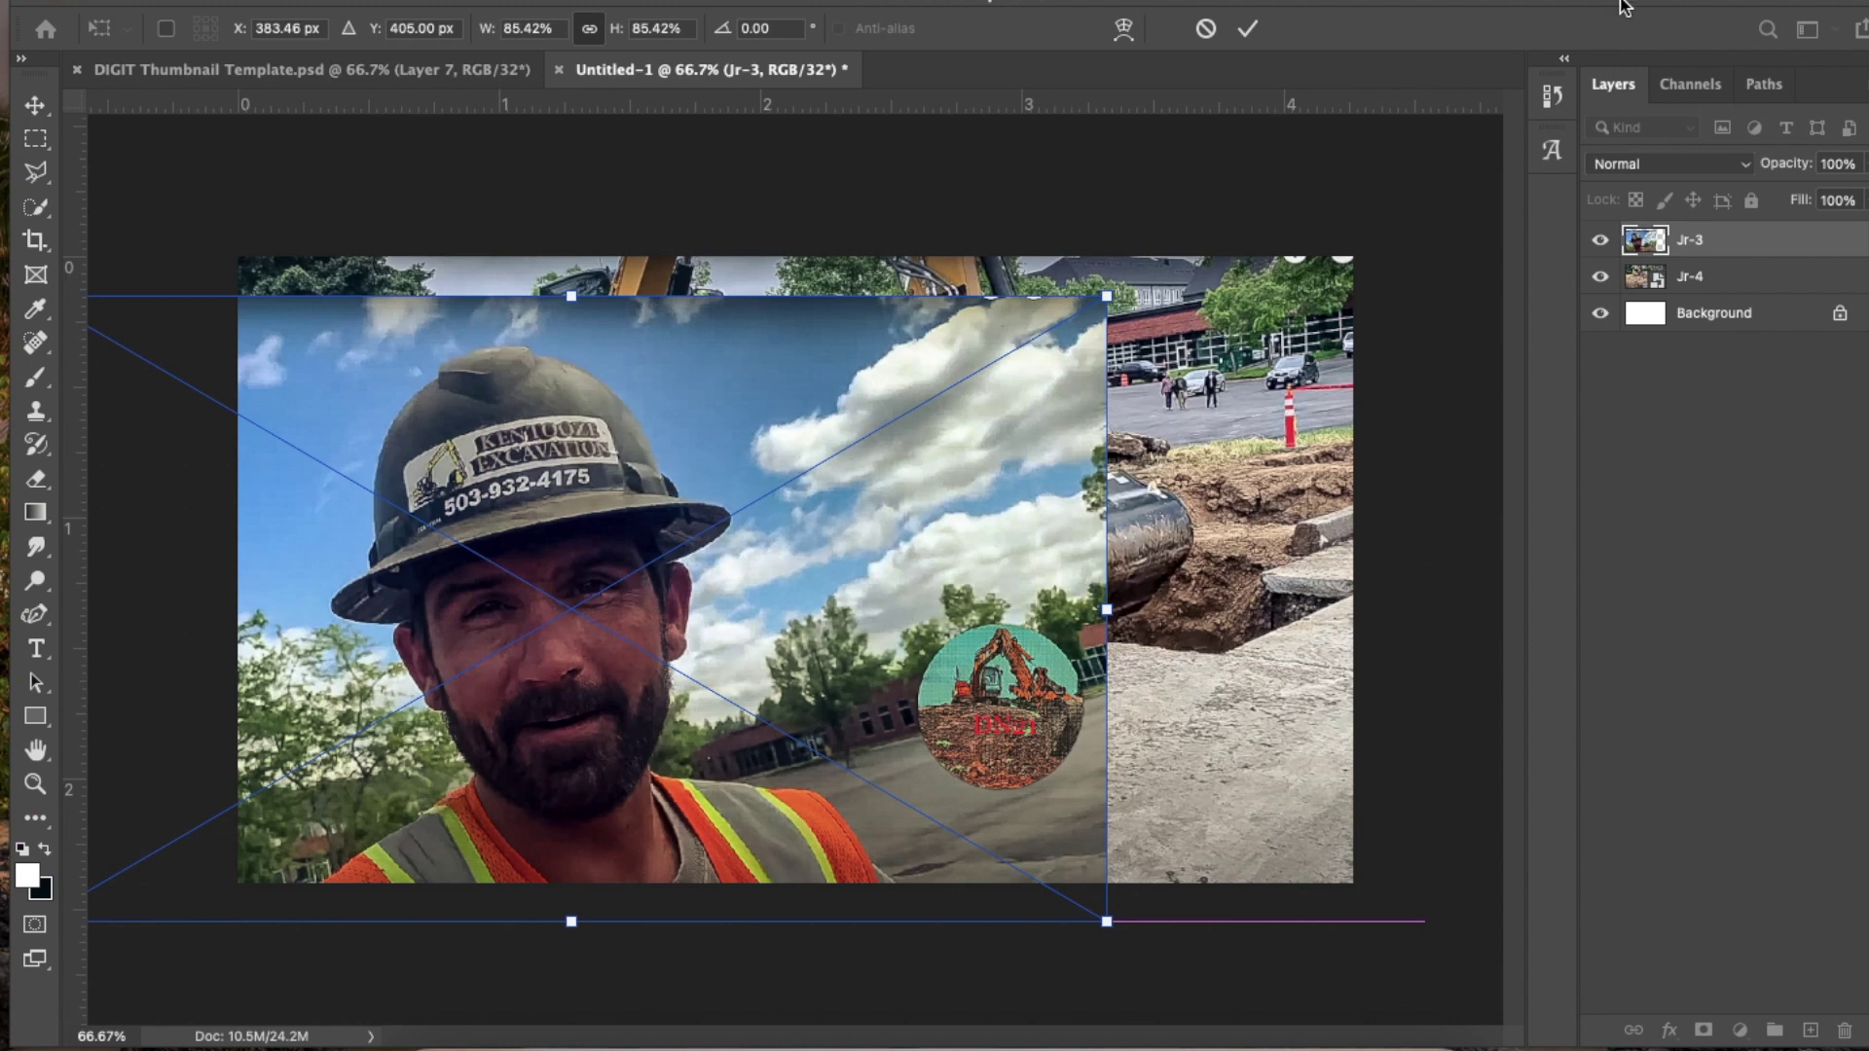
pyautogui.click(1865, 164)
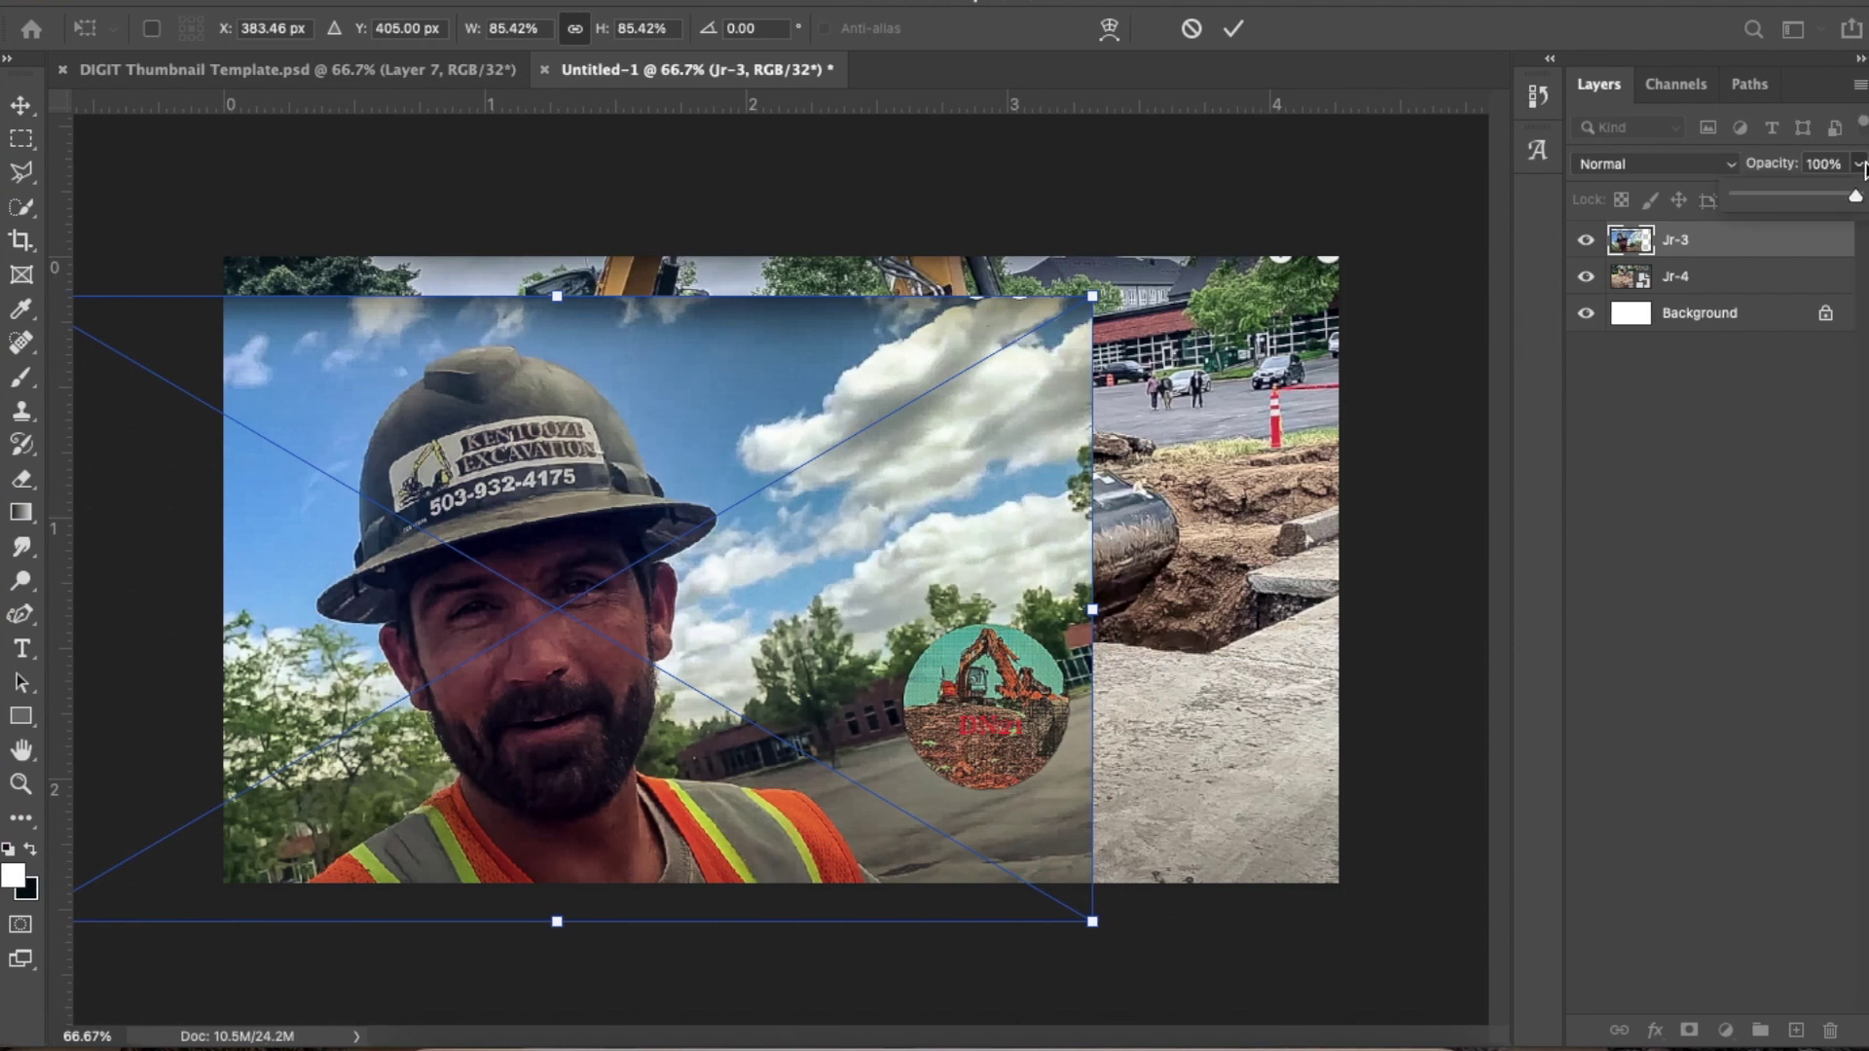
# Commit the worker photo, select layer Jr-3 and lower its opacity to 67%
pyautogui.click(1743, 458)
pyautogui.click(1748, 250)
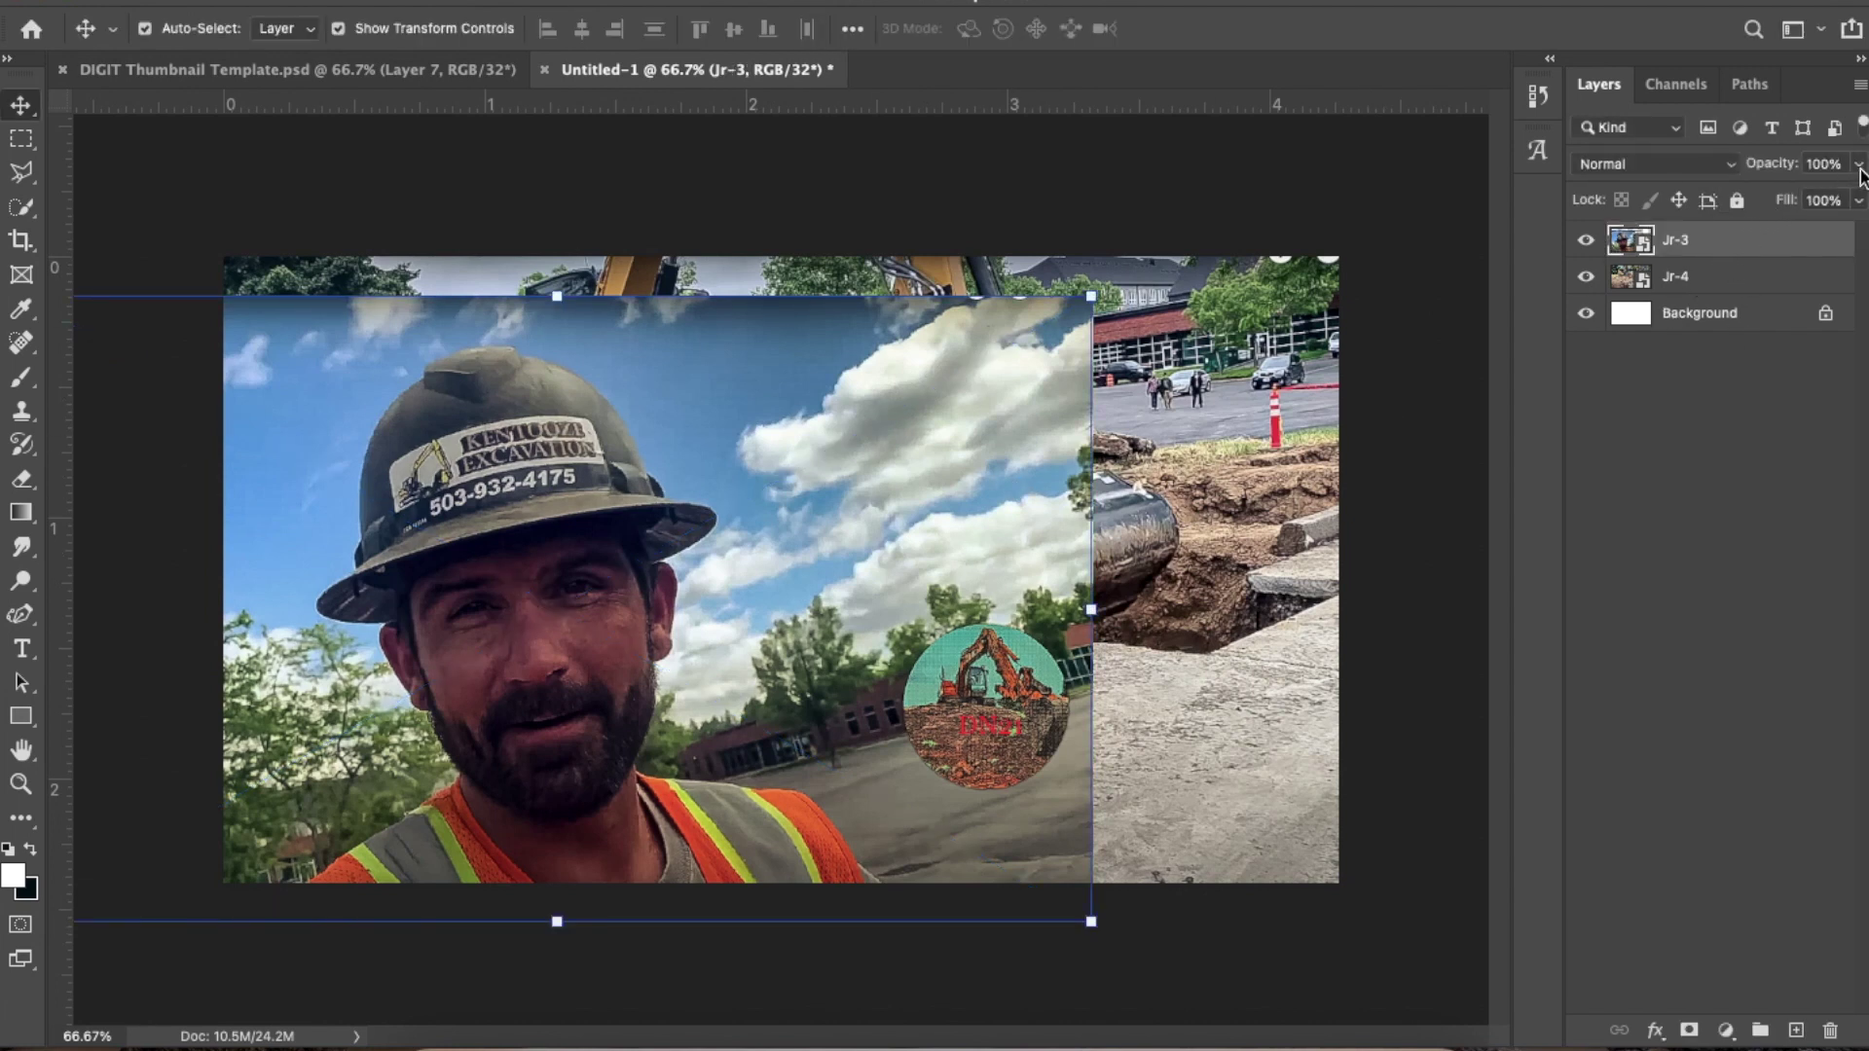
pyautogui.click(1859, 201)
pyautogui.moveTo(1859, 201); pyautogui.dragTo(1818, 202)
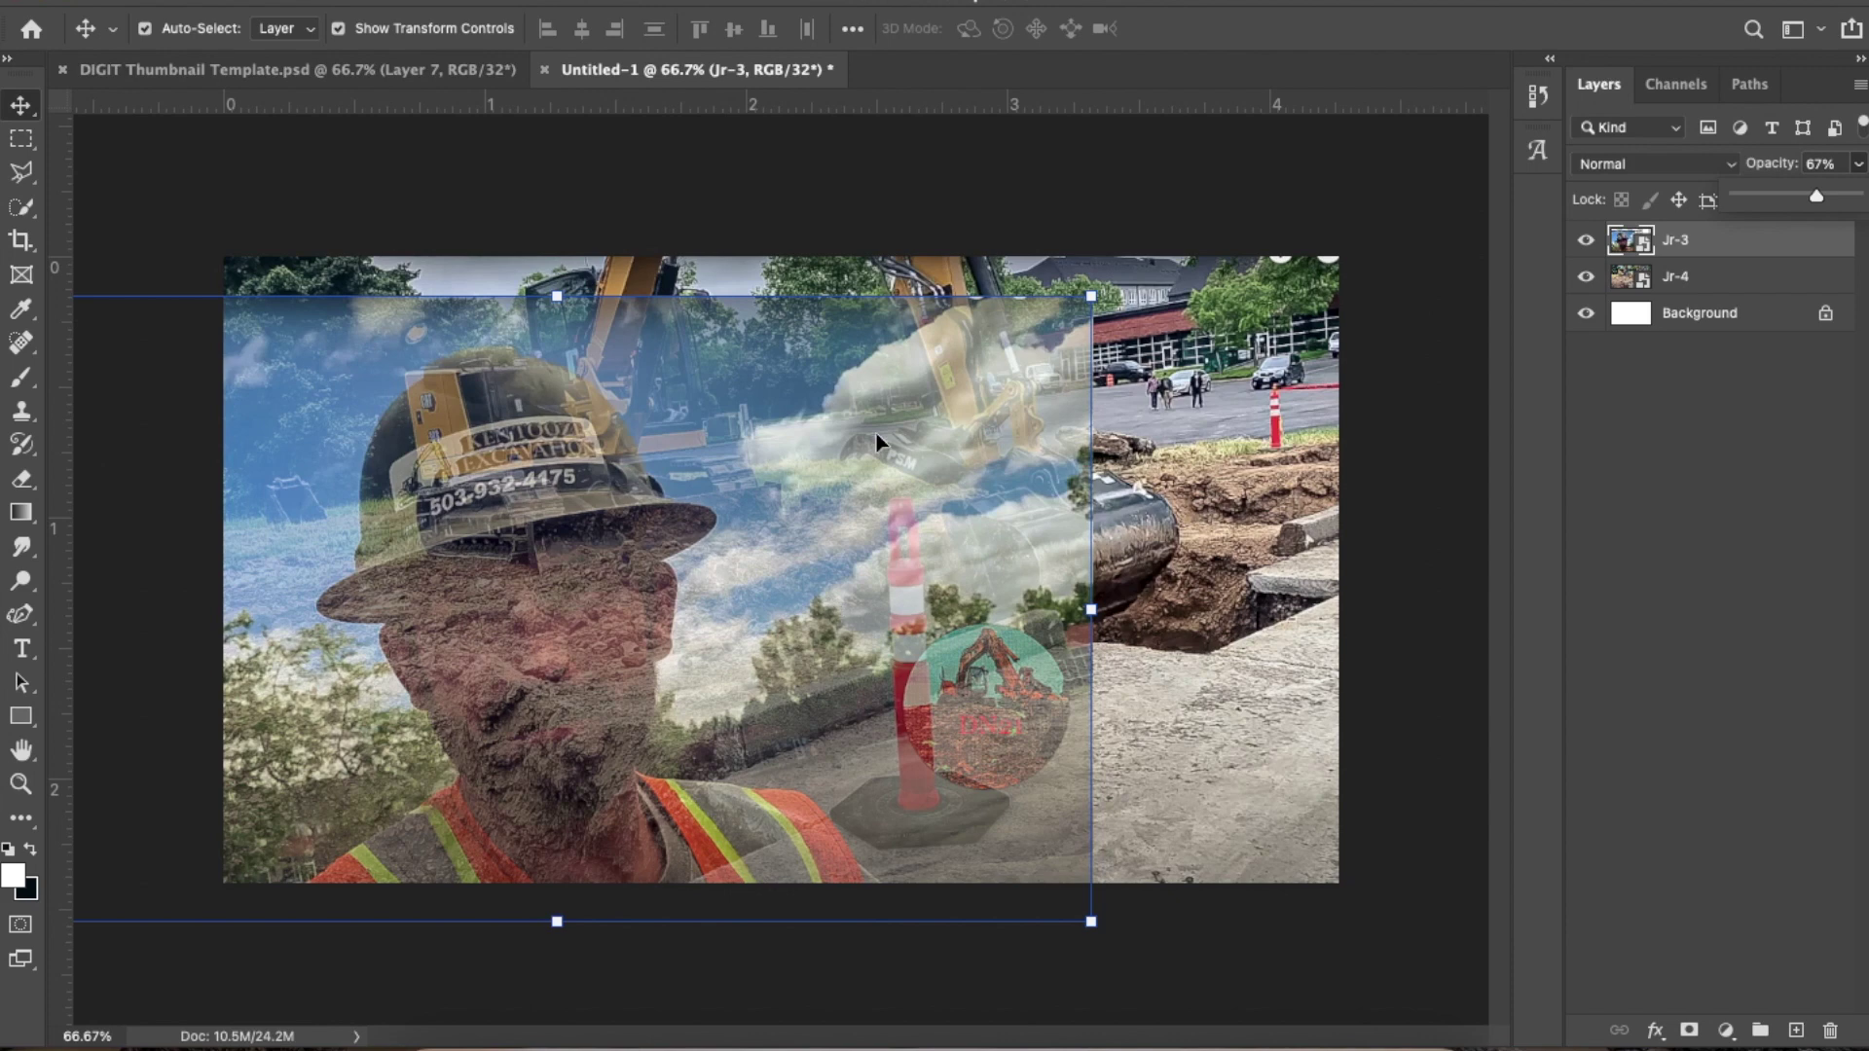
# Scale and move Jr-3 over the trench photo's left side, then restore 100% opacity
pyautogui.moveTo(1091, 296)
pyautogui.mouseDown()
pyautogui.moveTo(1151, 261)
pyautogui.moveTo(1018, 353)
pyautogui.moveTo(1115, 292)
pyautogui.moveTo(1068, 292)
pyautogui.moveTo(1106, 285)
pyautogui.moveTo(1085, 295)
pyautogui.mouseUp()
pyautogui.moveTo(832, 660)
pyautogui.mouseDown()
pyautogui.moveTo(824, 689)
pyautogui.moveTo(824, 668)
pyautogui.mouseUp()
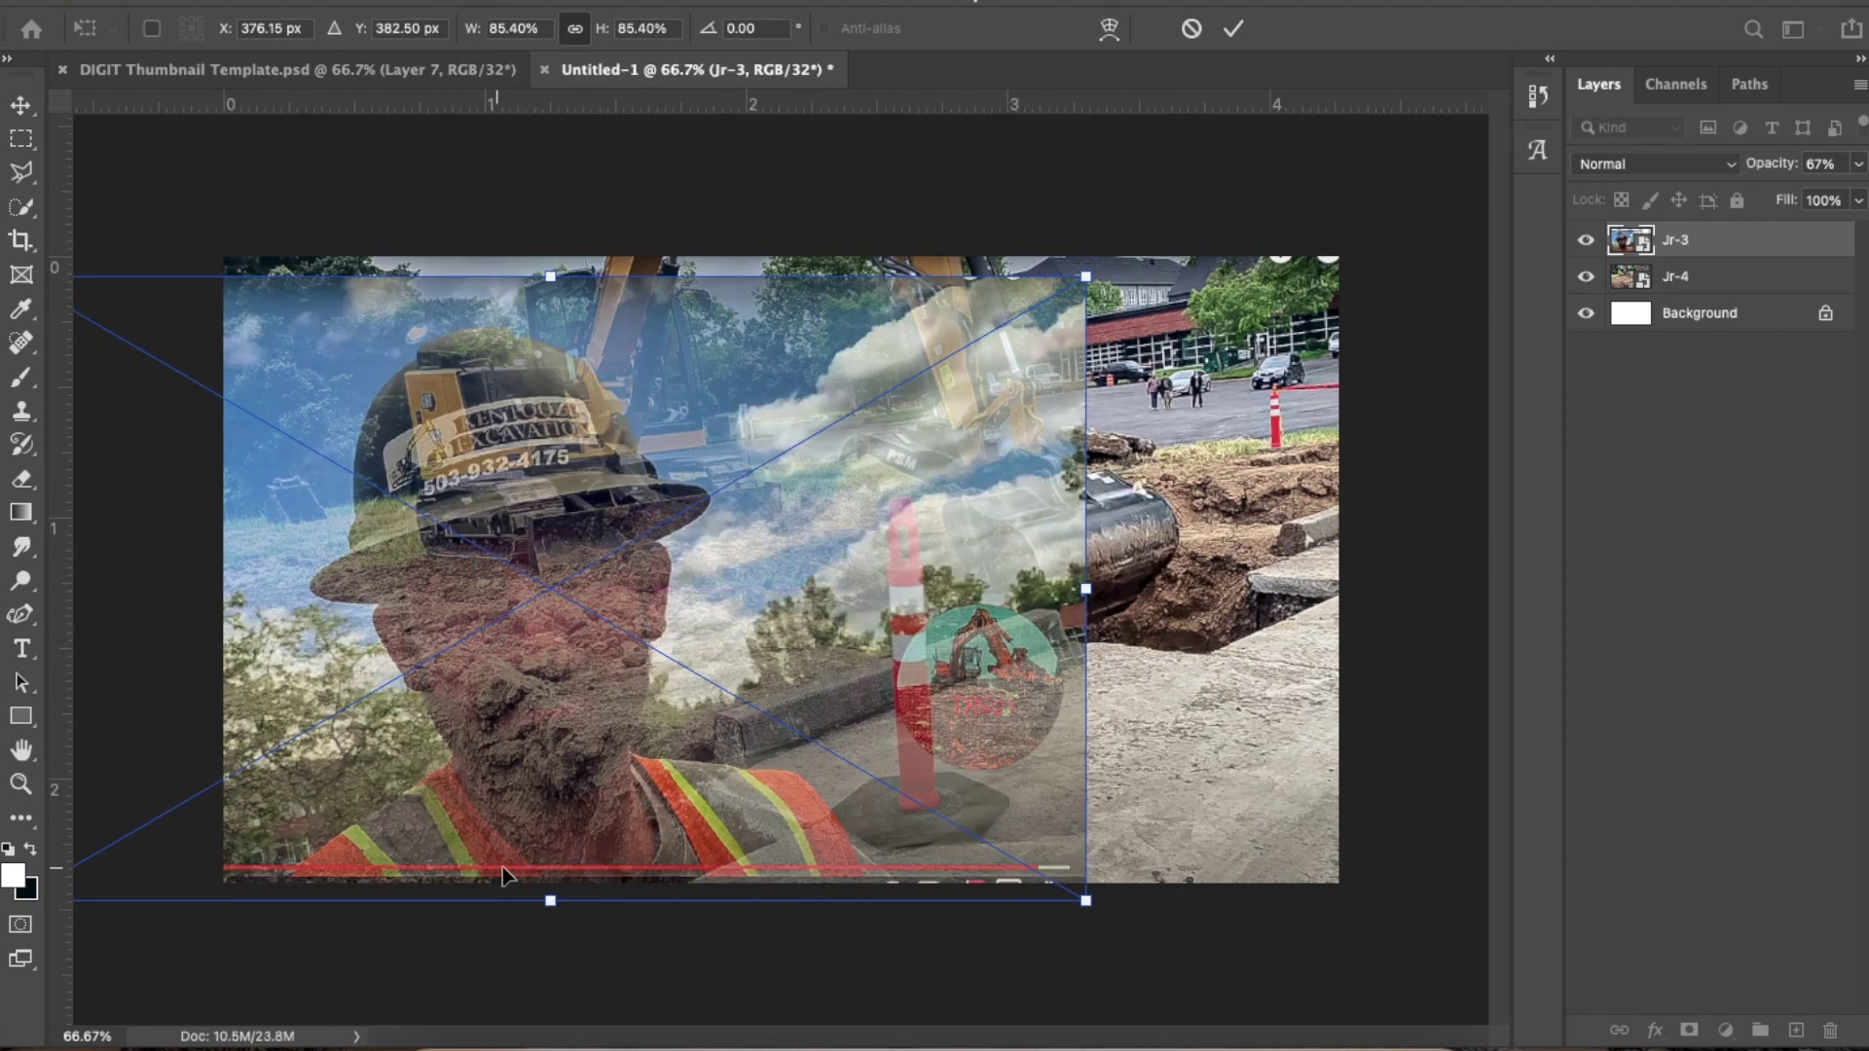
pyautogui.moveTo(736, 784); pyautogui.dragTo(660, 814)
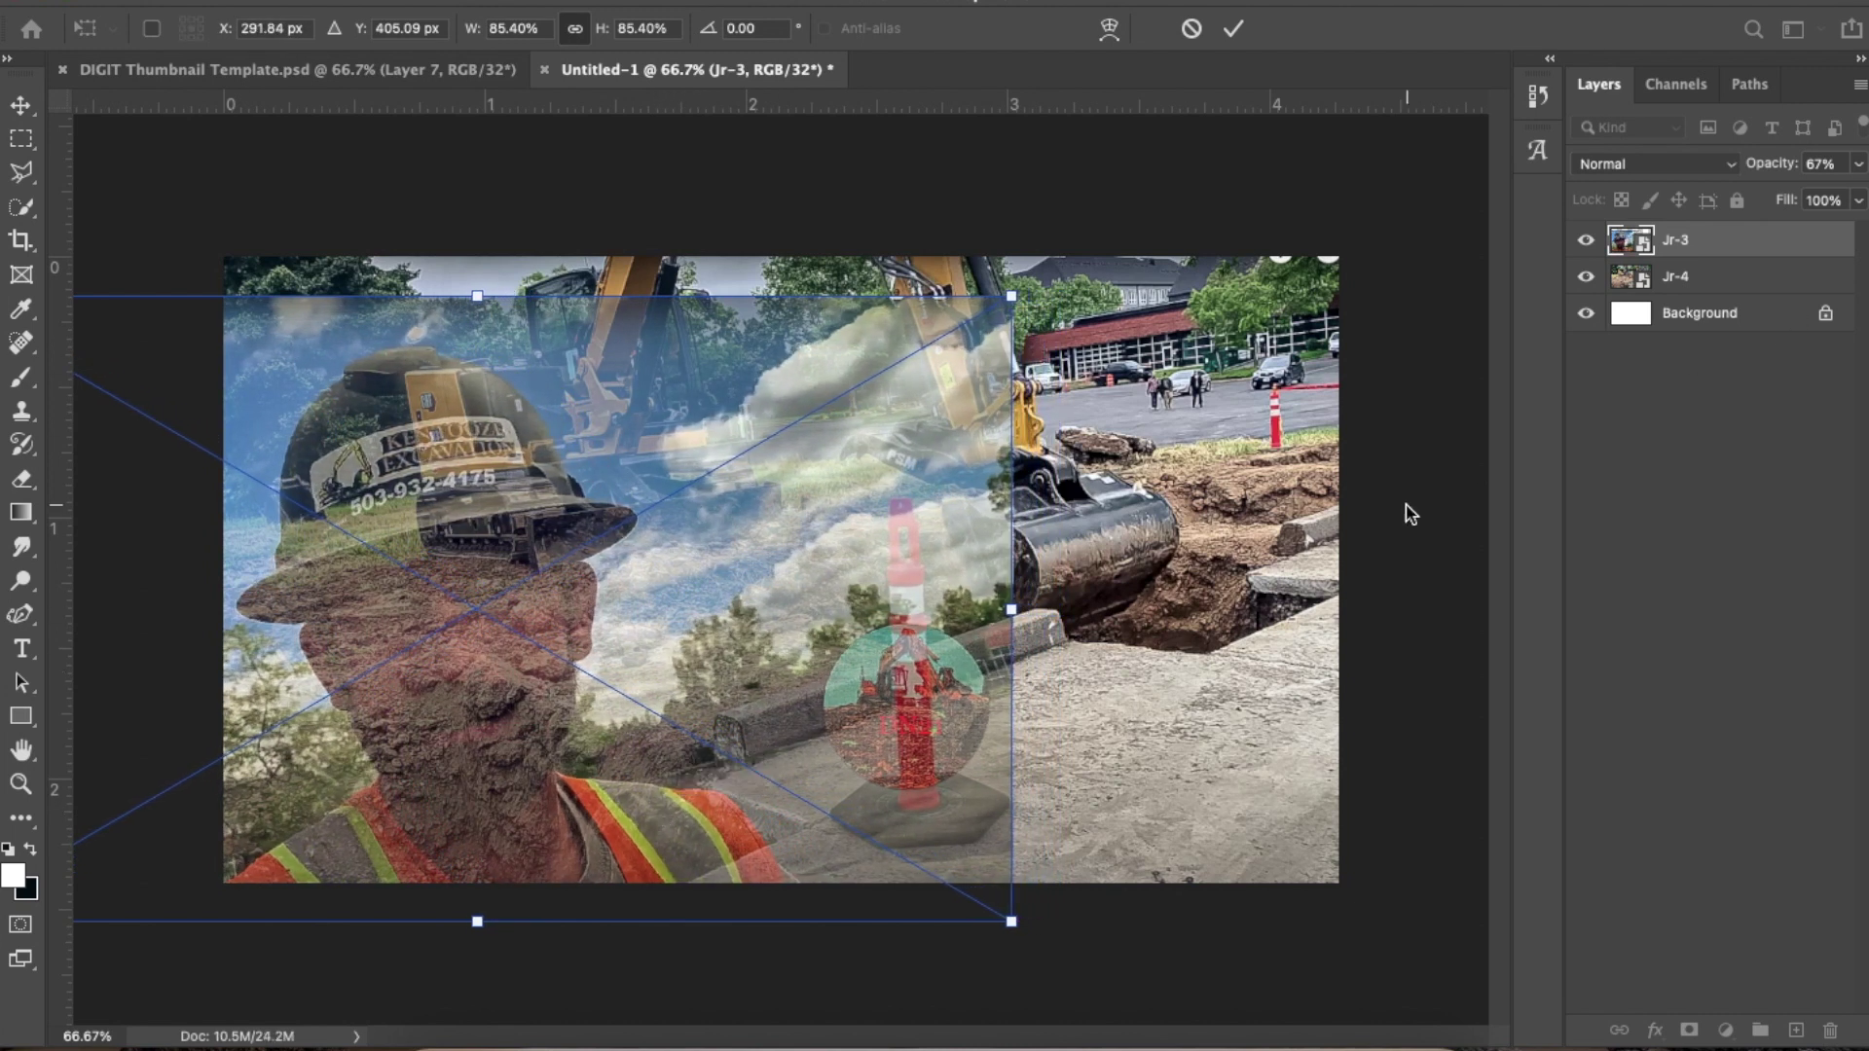
pyautogui.press('Return')
pyautogui.click(1857, 165)
pyautogui.moveTo(1816, 196); pyautogui.dragTo(1855, 196)
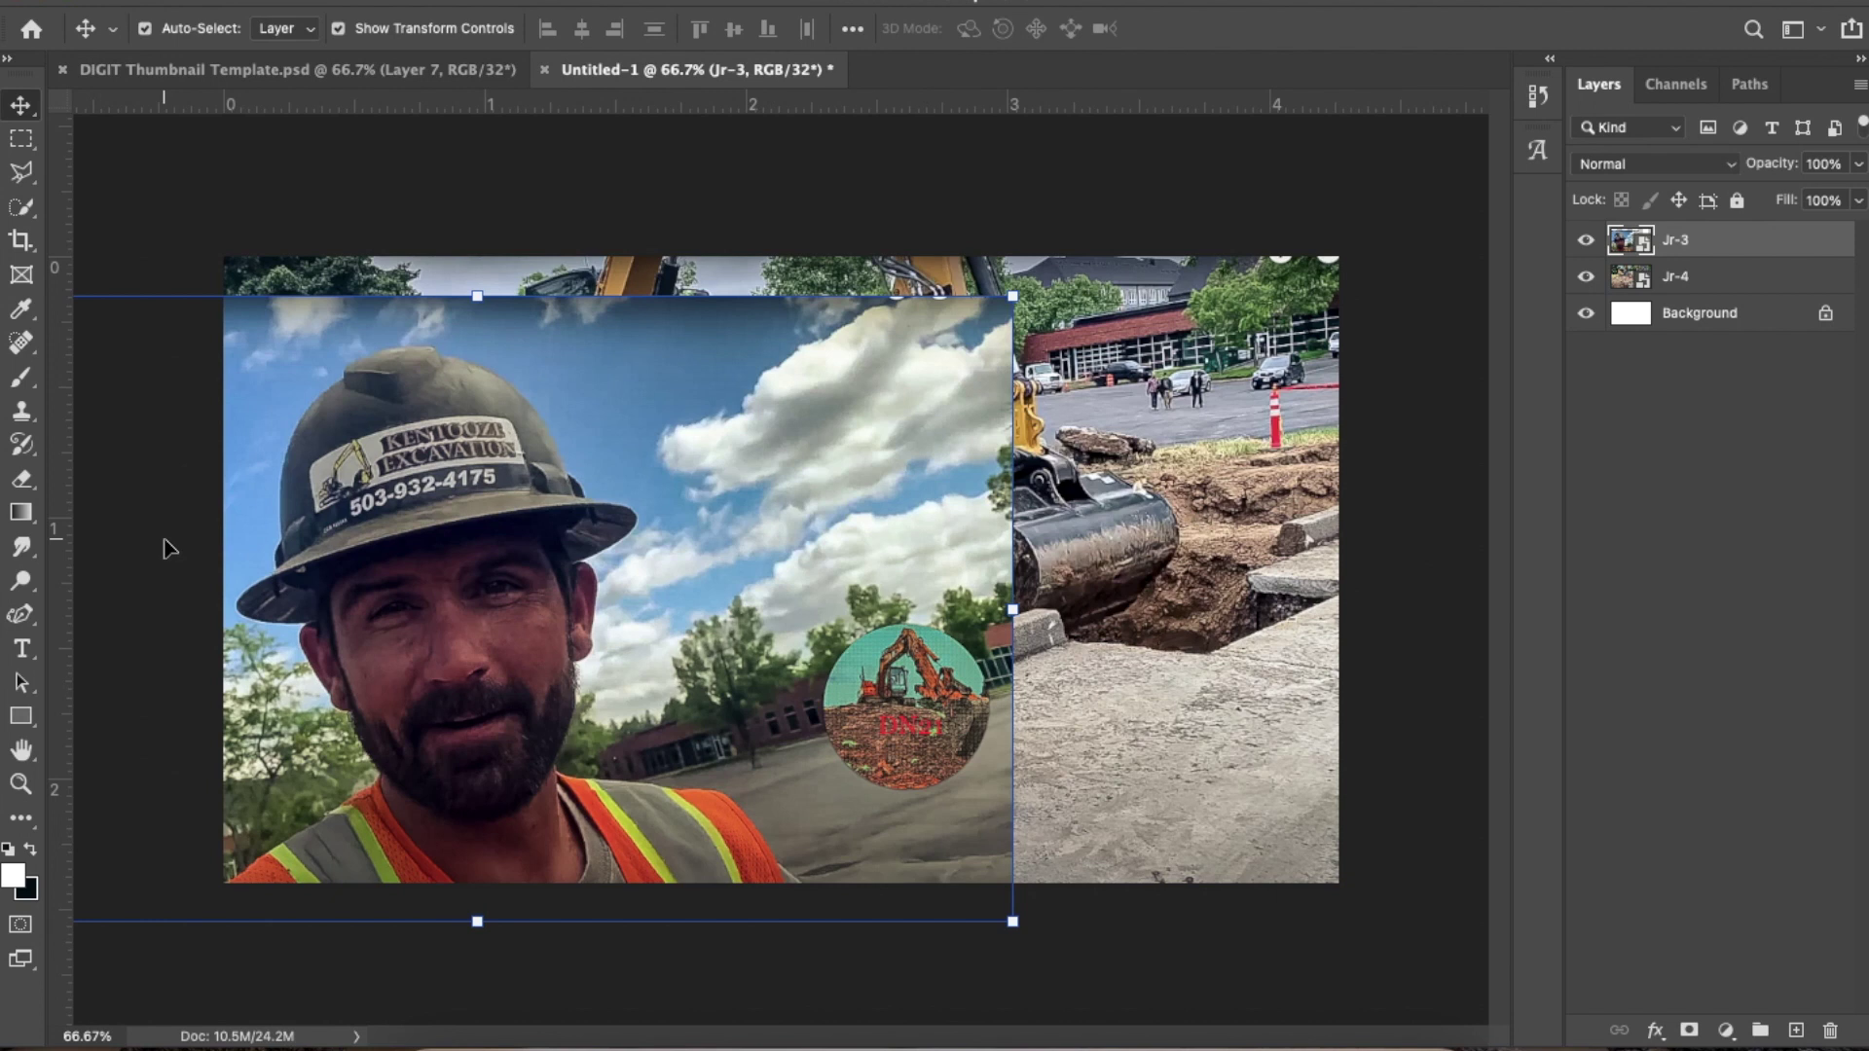
pyautogui.click(21, 483)
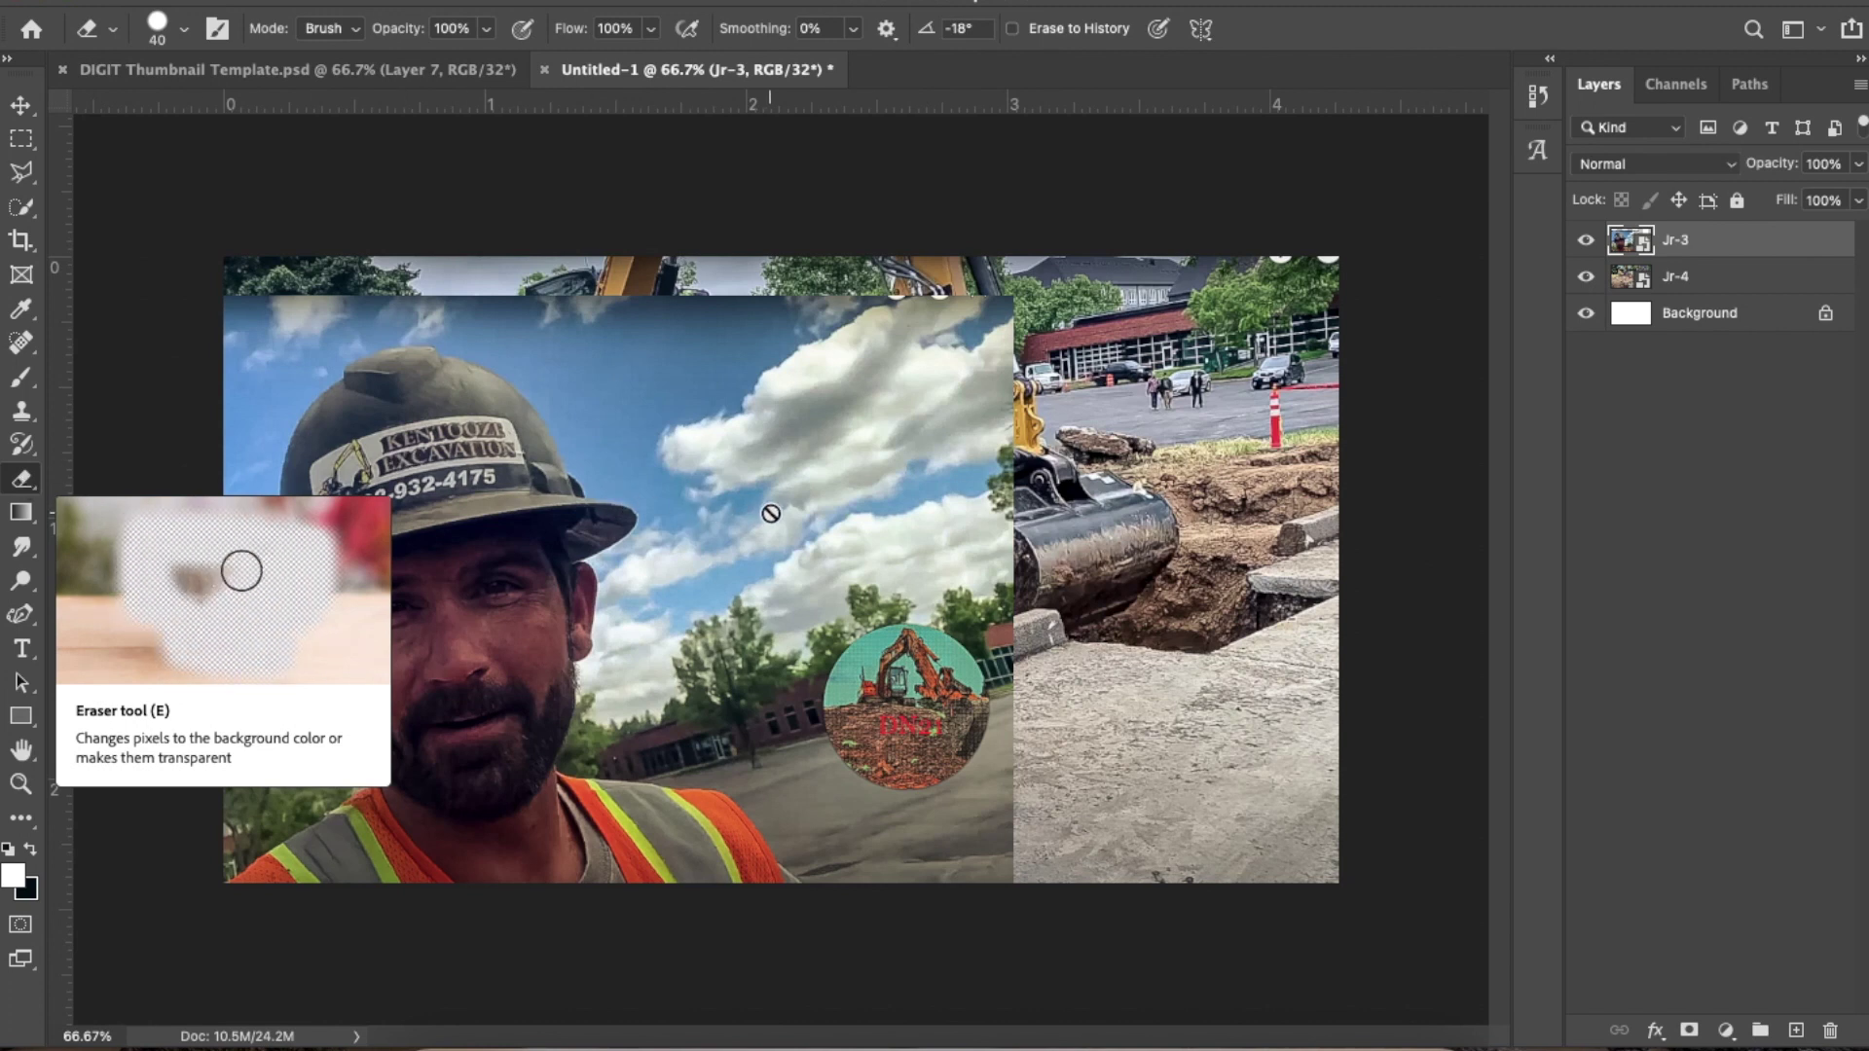
# Rasterize the Jr-3 smart object and set the eraser brush to 54 px
pyautogui.click(669, 425)
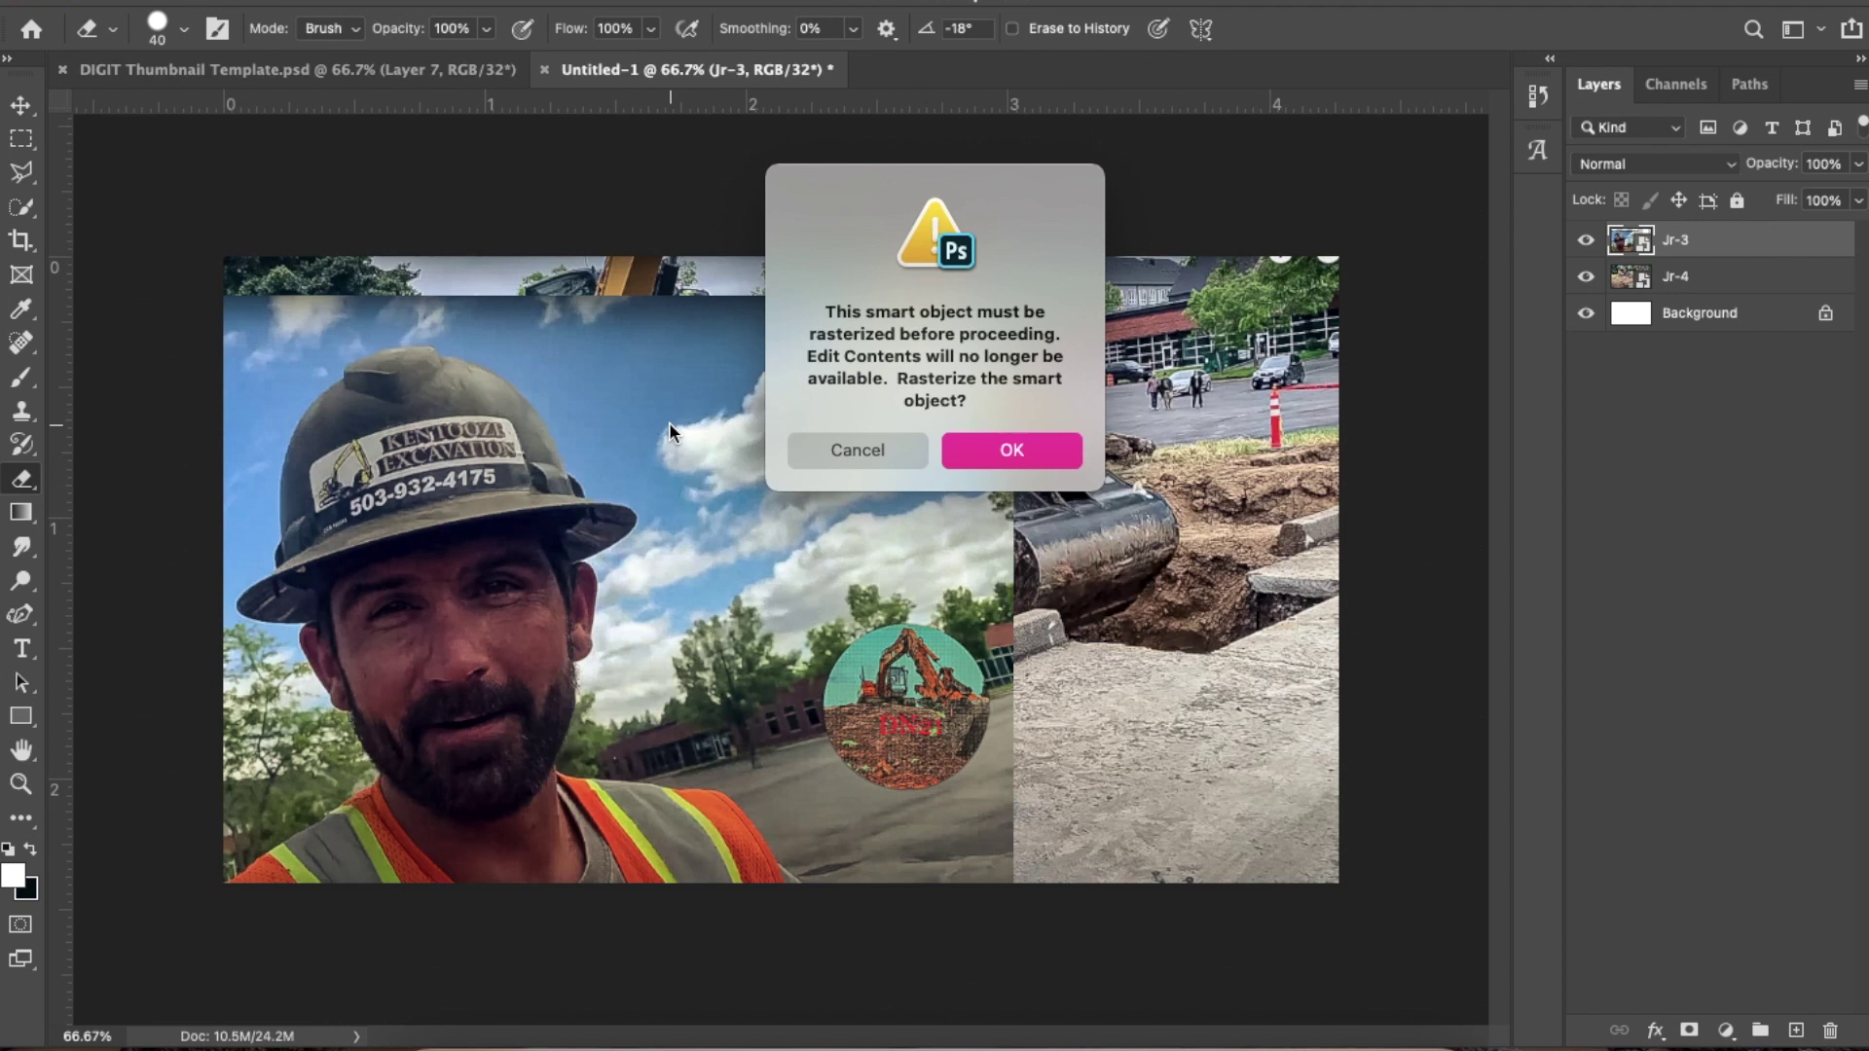
pyautogui.click(970, 448)
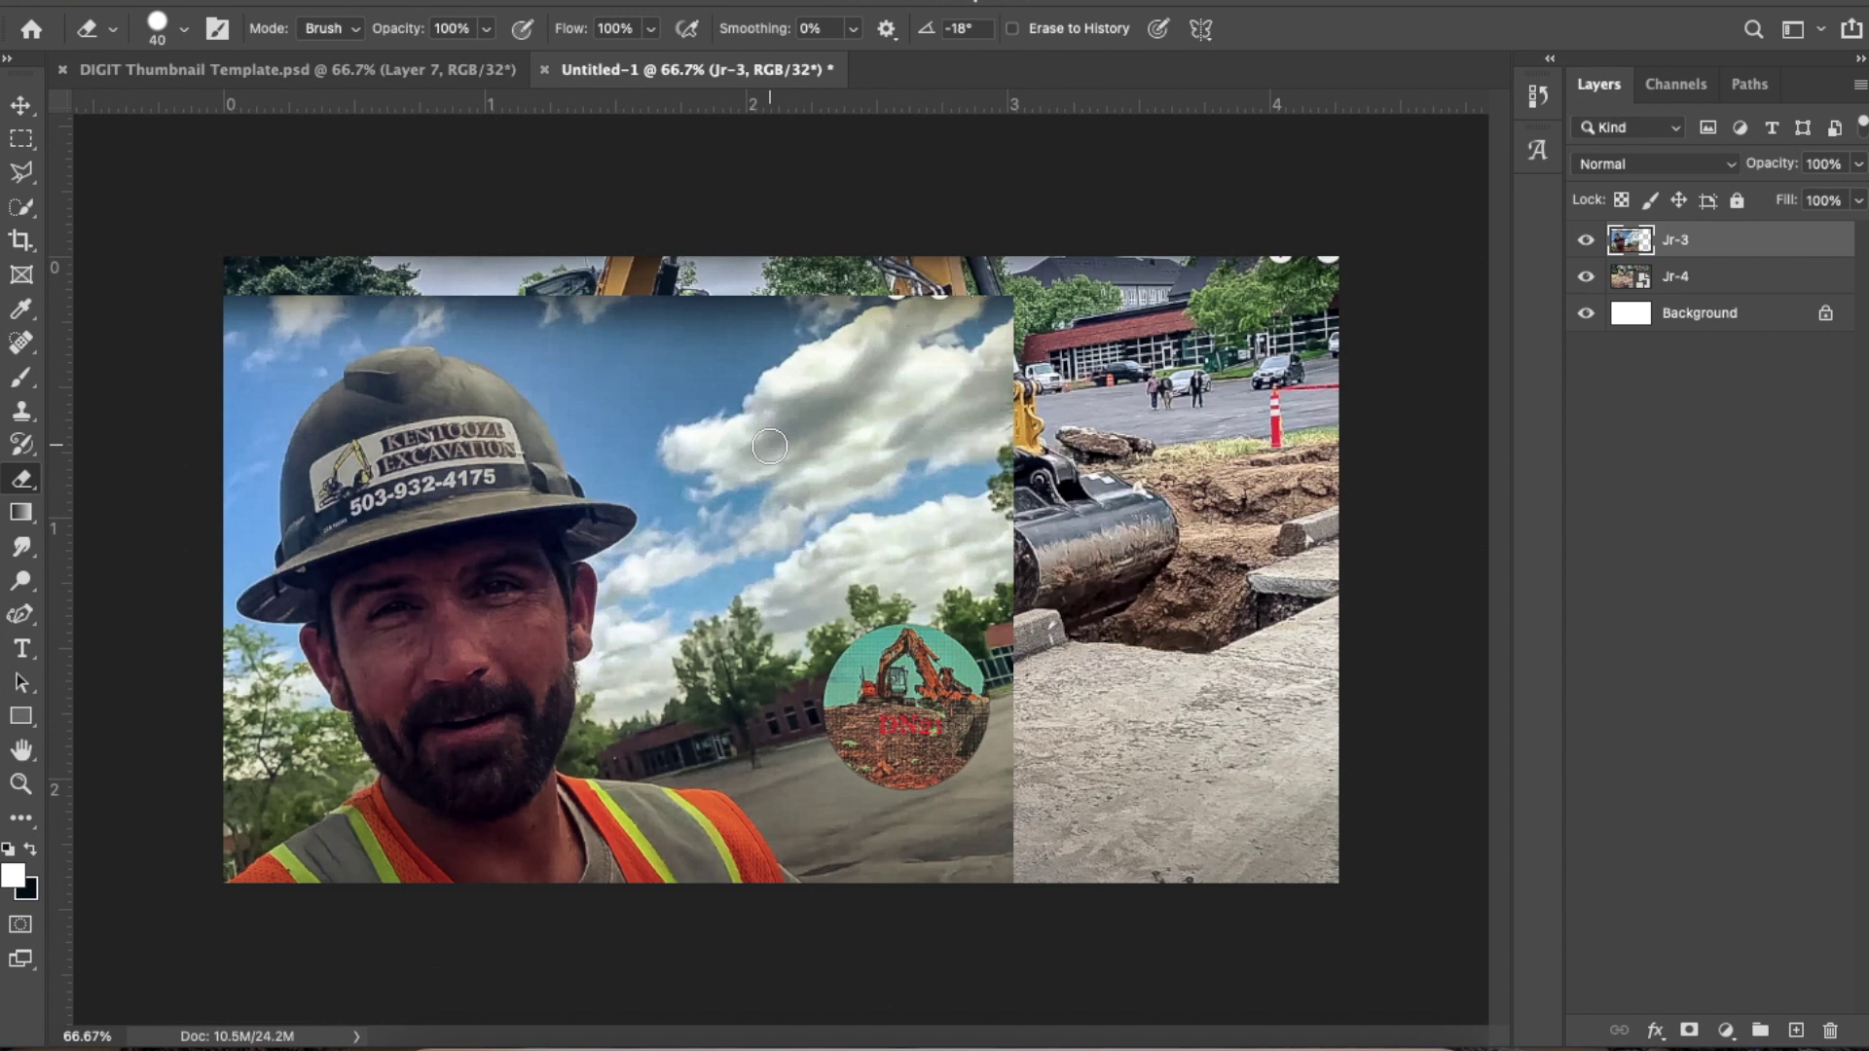
pyautogui.click(184, 30)
pyautogui.moveTo(176, 115)
pyautogui.mouseDown()
pyautogui.moveTo(223, 116)
pyautogui.moveTo(185, 114)
pyautogui.mouseUp()
pyautogui.moveTo(304, 170)
pyautogui.mouseDown()
pyautogui.moveTo(244, 175)
pyautogui.moveTo(316, 171)
pyautogui.mouseUp()
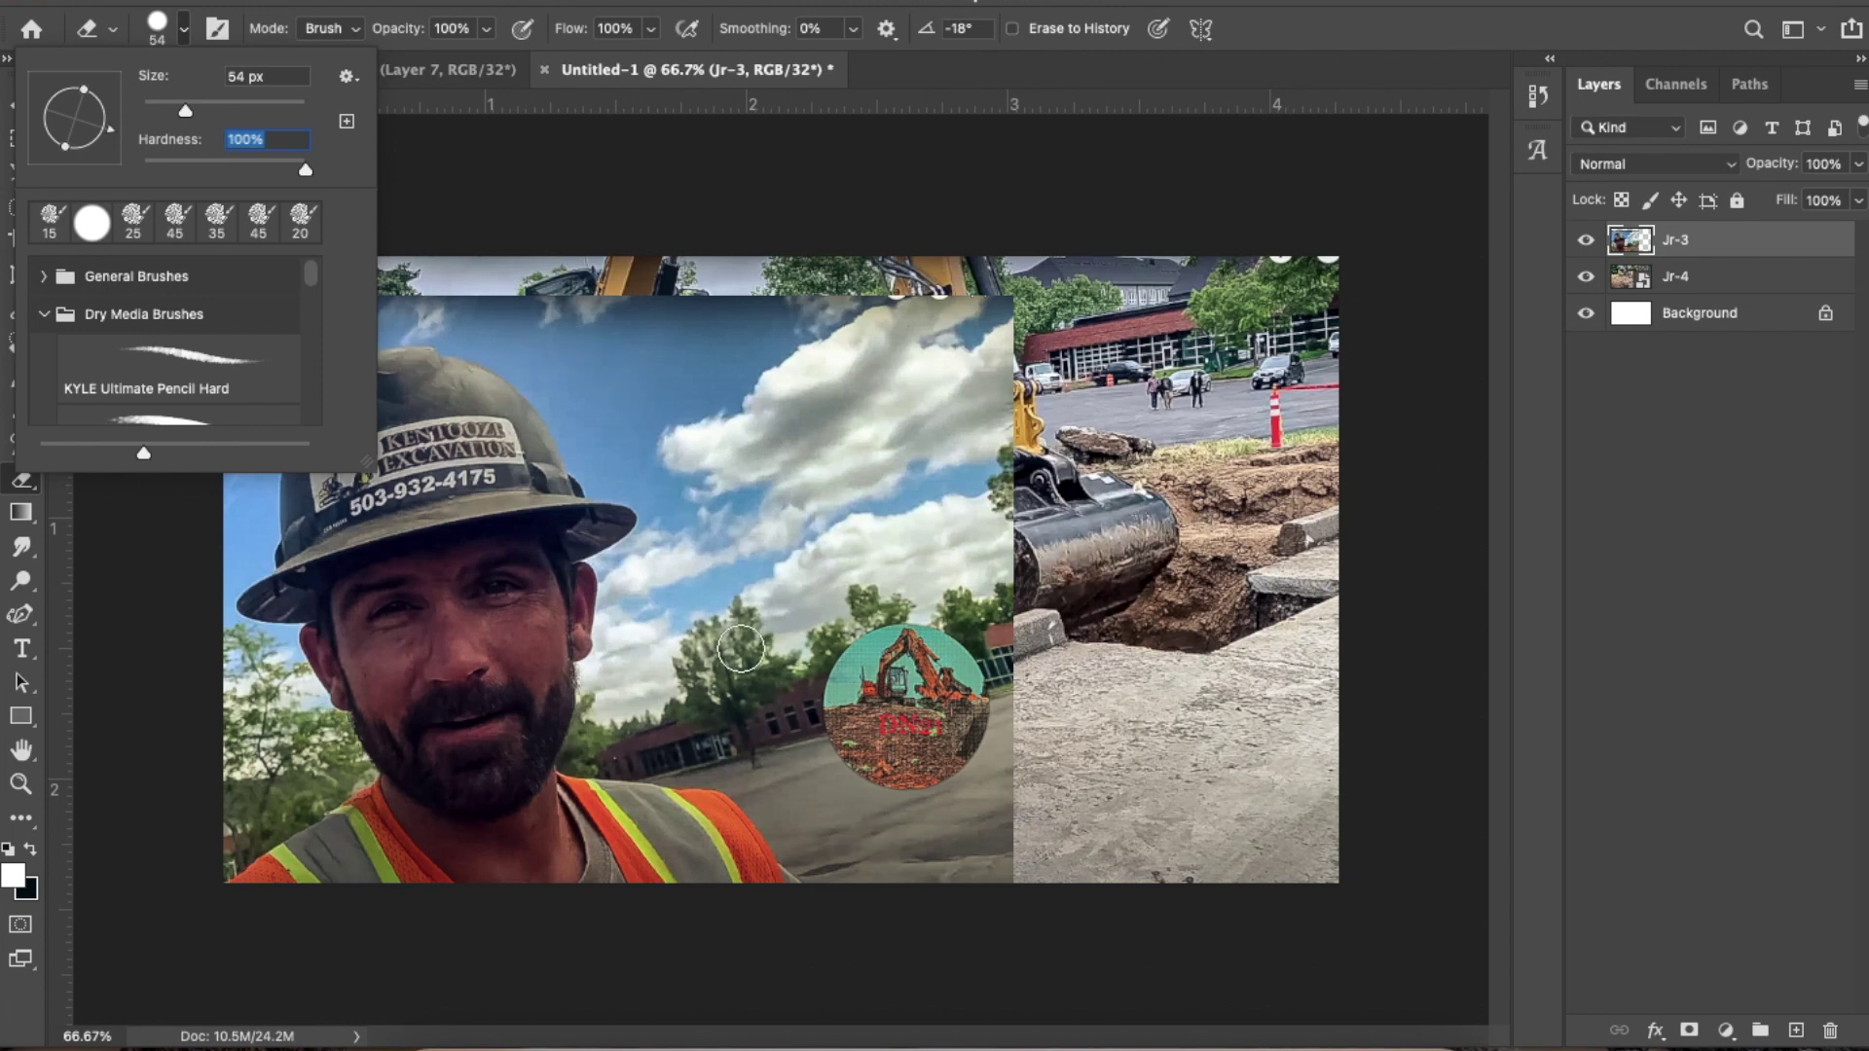
# With a 250 px eraser, erase the sky around the worker to reveal the excavator
pyautogui.click(834, 556)
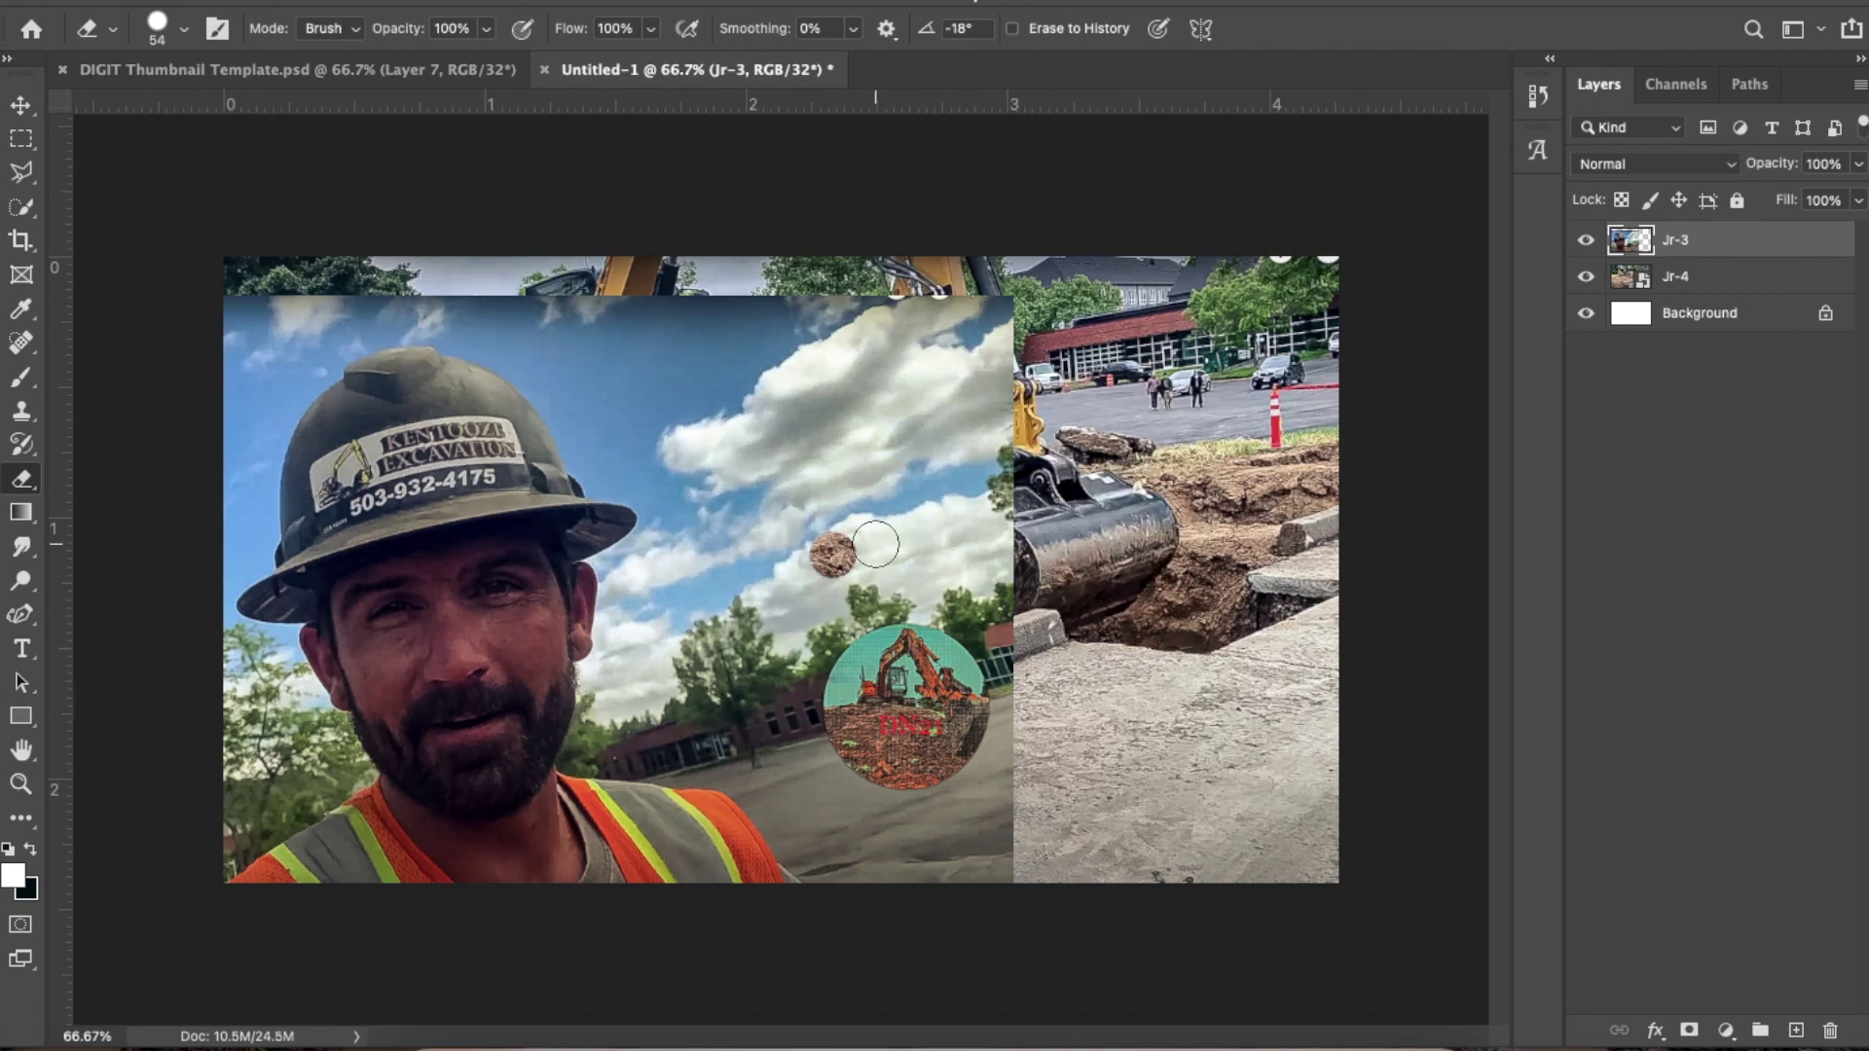
pyautogui.press(']')
pyautogui.press(']')
pyautogui.press(']')
pyautogui.press(']')
pyautogui.press(']')
pyautogui.press(']')
pyautogui.press(']')
pyautogui.press(']')
pyautogui.press(']')
pyautogui.press(']')
pyautogui.press(']')
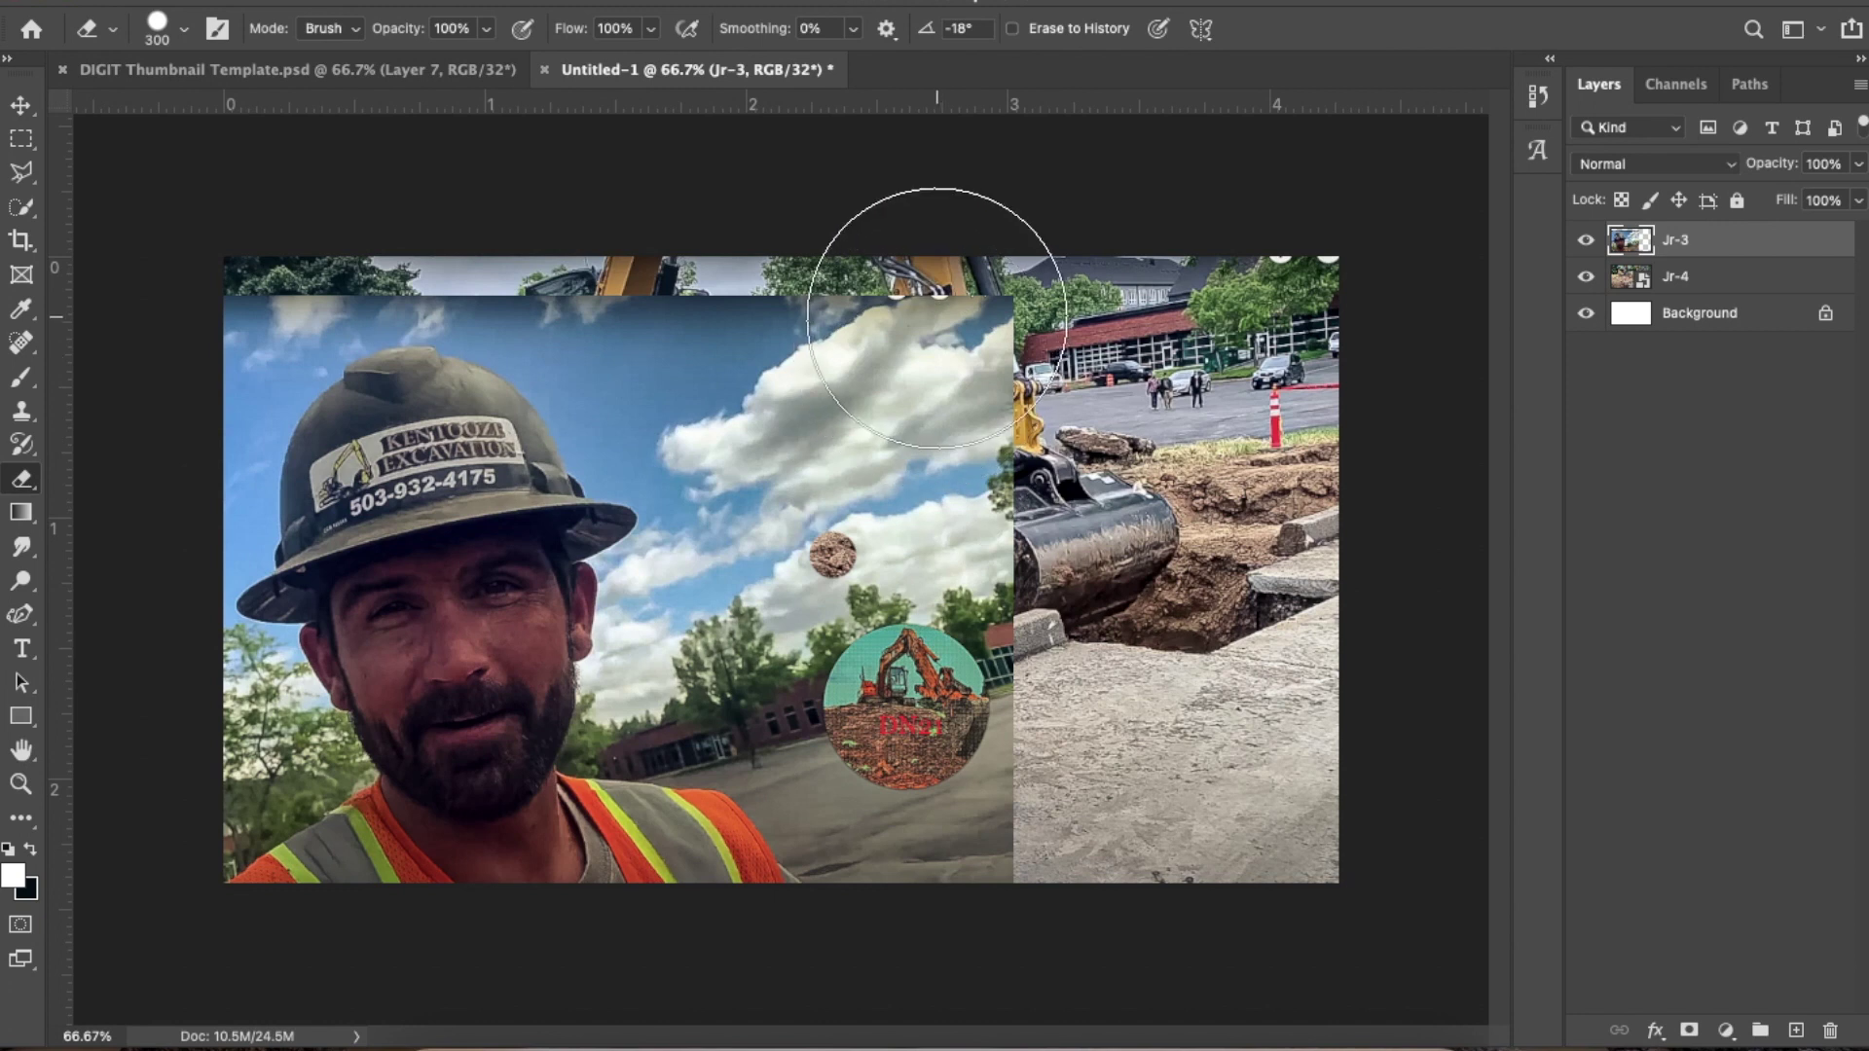
pyautogui.press(']')
pyautogui.press(']')
pyautogui.press('[')
pyautogui.press('[')
pyautogui.press('[')
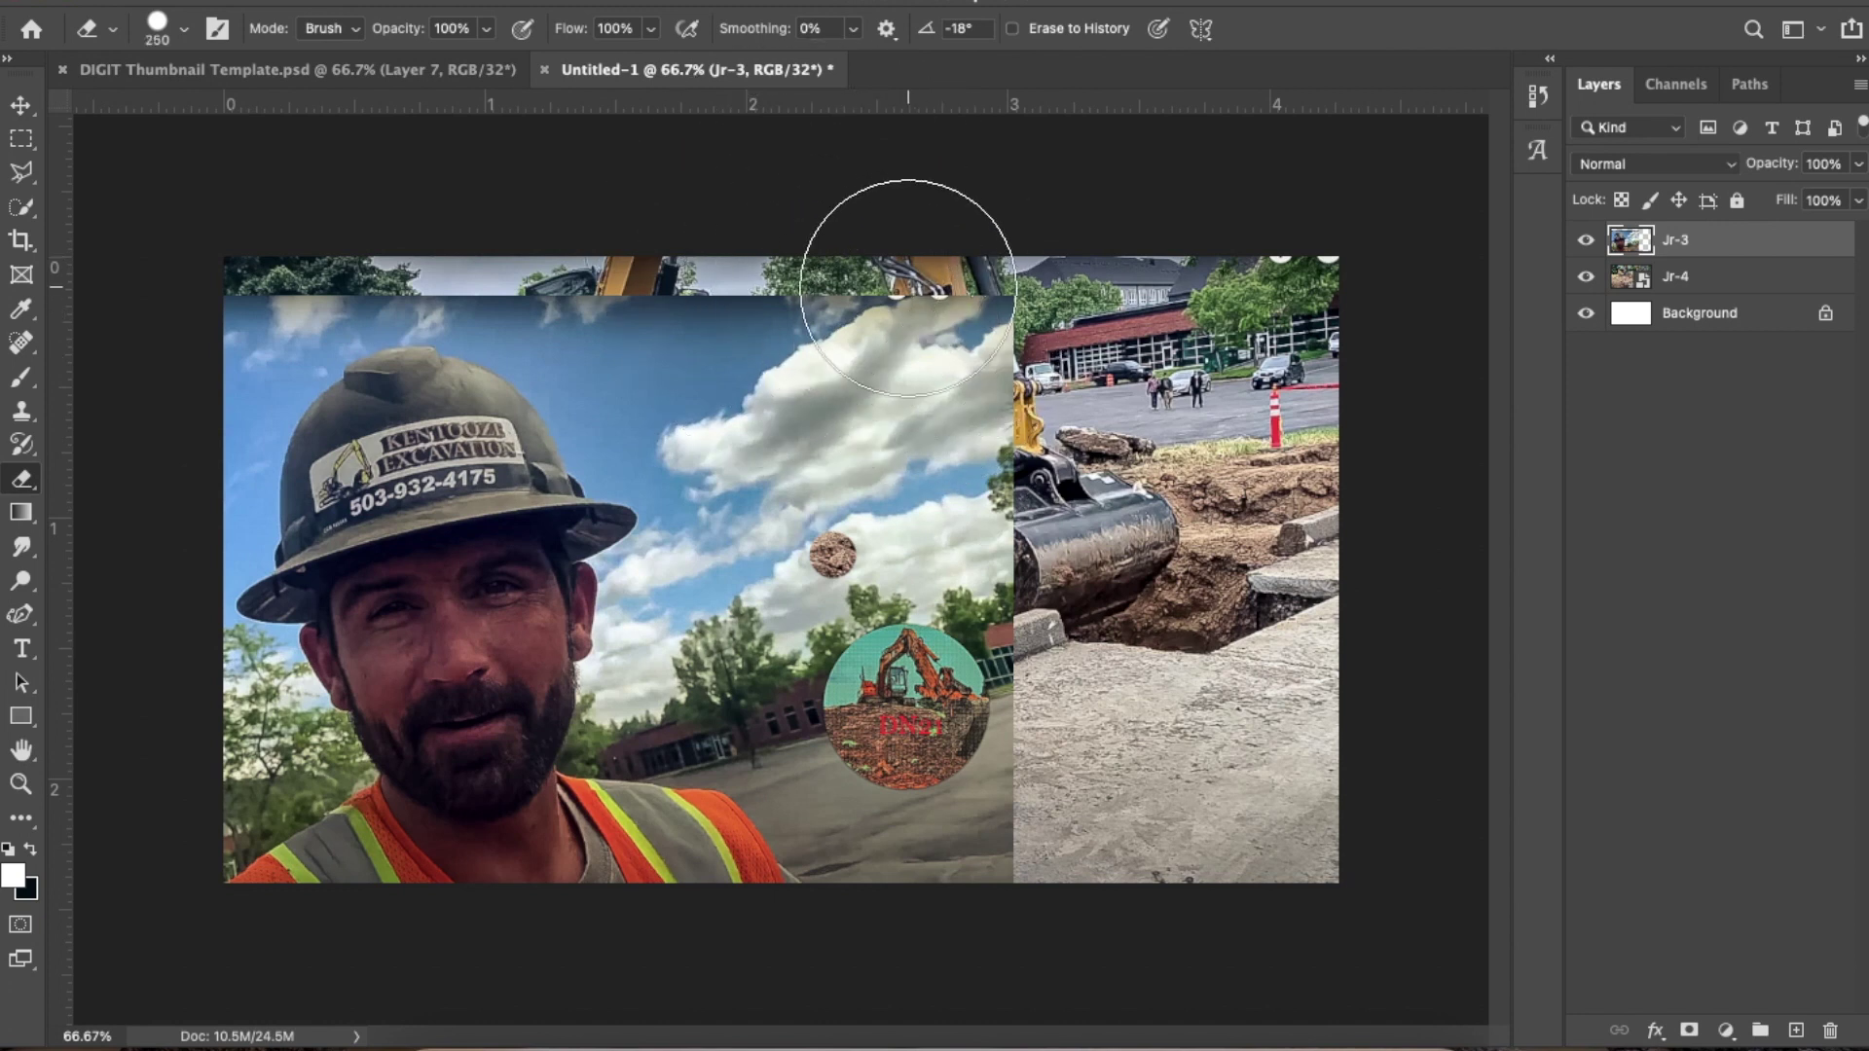
pyautogui.moveTo(863, 238)
pyautogui.mouseDown()
pyautogui.moveTo(1053, 523)
pyautogui.moveTo(790, 276)
pyautogui.moveTo(796, 371)
pyautogui.moveTo(949, 867)
pyautogui.moveTo(799, 437)
pyautogui.moveTo(698, 261)
pyautogui.moveTo(441, 194)
pyautogui.moveTo(346, 203)
pyautogui.moveTo(259, 246)
pyautogui.moveTo(157, 404)
pyautogui.moveTo(137, 726)
pyautogui.moveTo(190, 744)
pyautogui.mouseUp()
pyautogui.moveTo(618, 436)
pyautogui.mouseDown()
pyautogui.moveTo(637, 360)
pyautogui.moveTo(721, 655)
pyautogui.moveTo(671, 633)
pyautogui.moveTo(847, 750)
pyautogui.moveTo(769, 457)
pyautogui.moveTo(728, 428)
pyautogui.moveTo(604, 230)
pyautogui.moveTo(501, 208)
pyautogui.moveTo(512, 245)
pyautogui.mouseUp()
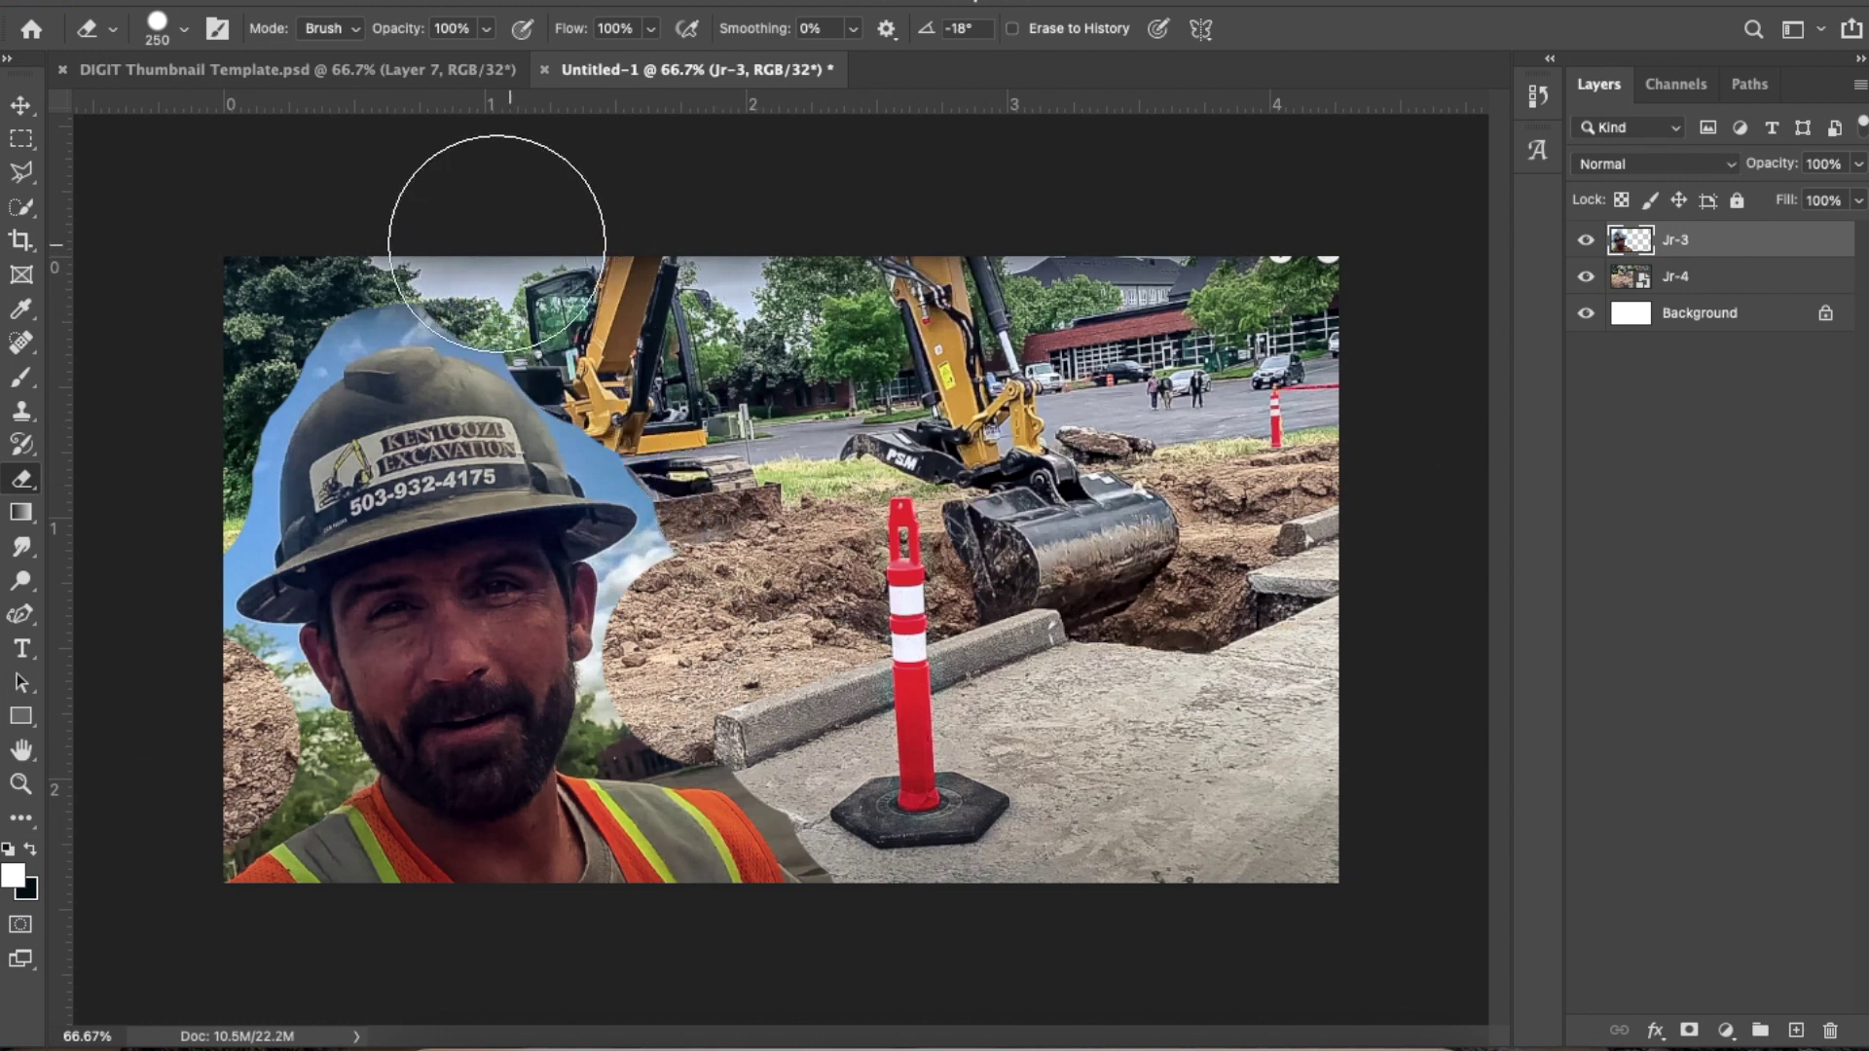
pyautogui.moveTo(203, 362)
pyautogui.mouseDown()
pyautogui.moveTo(146, 429)
pyautogui.moveTo(139, 694)
pyautogui.mouseUp()
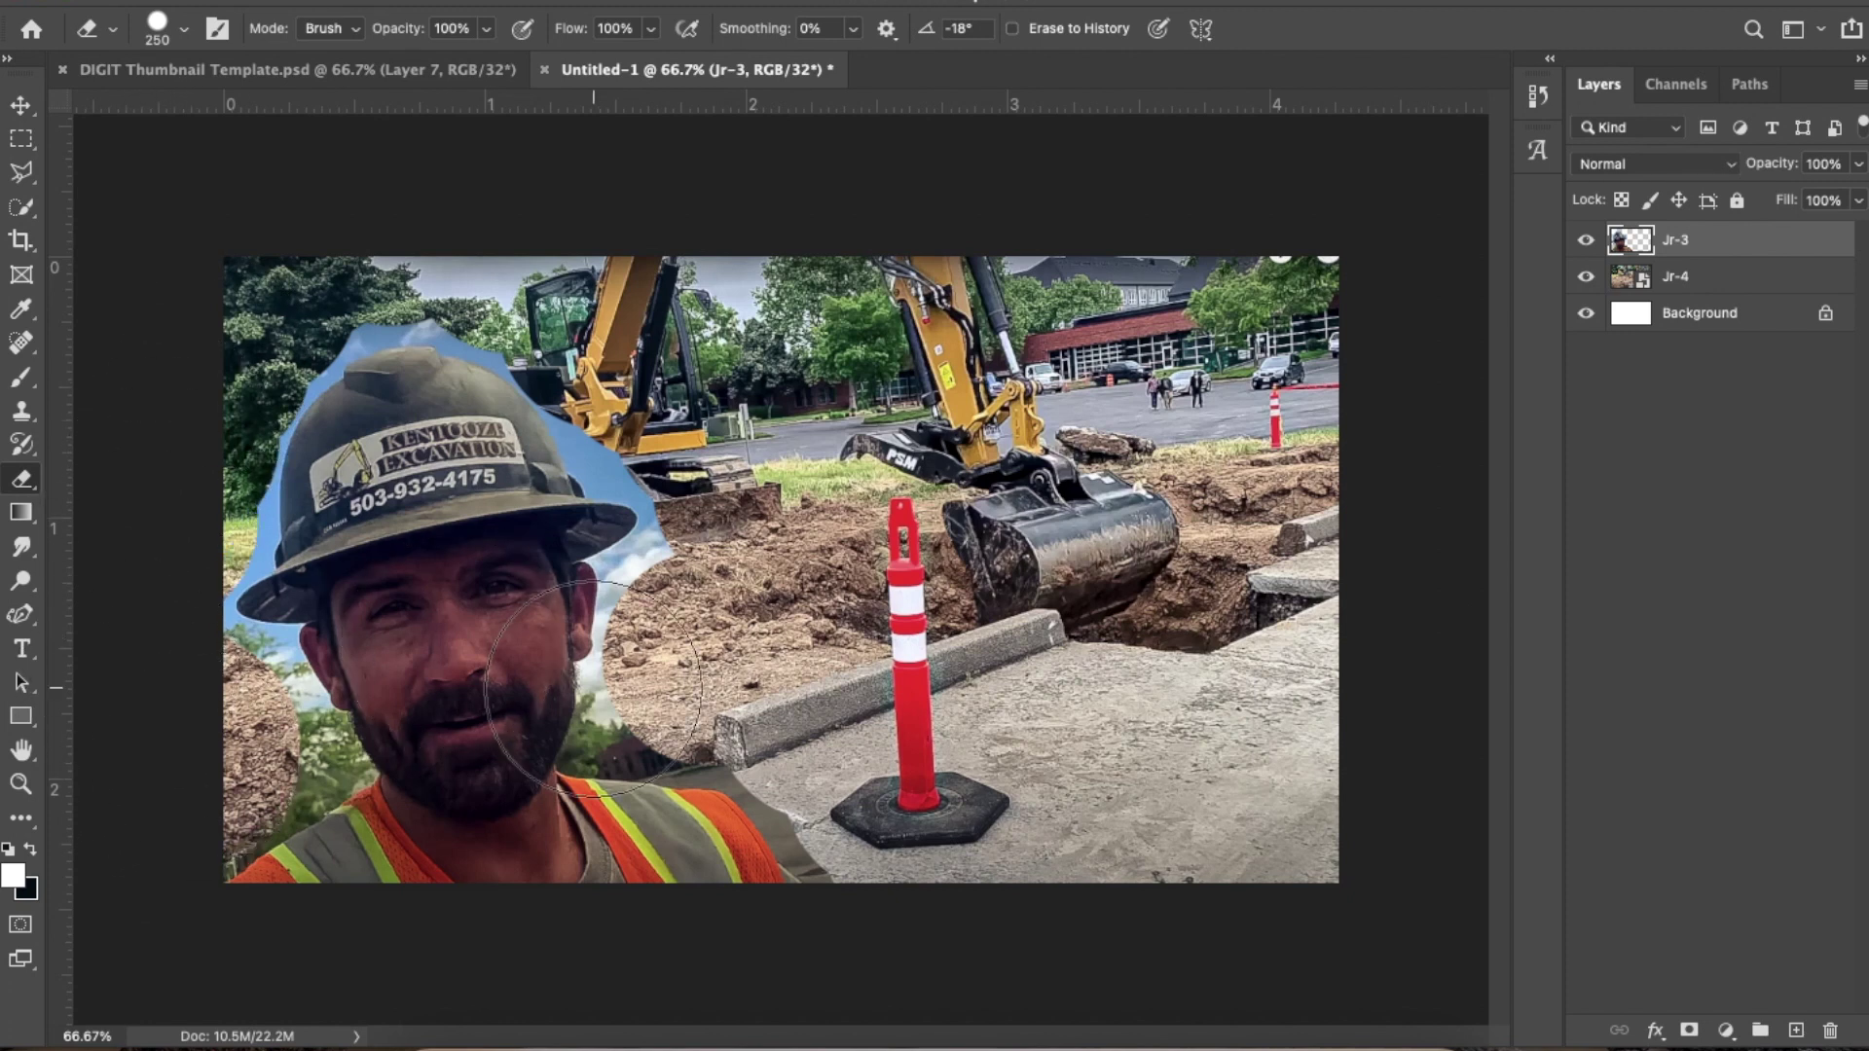
# Zoom in on the hat brim, shrink the eraser to 7 px and erase sky along it
pyautogui.scroll(6, 776, 572)
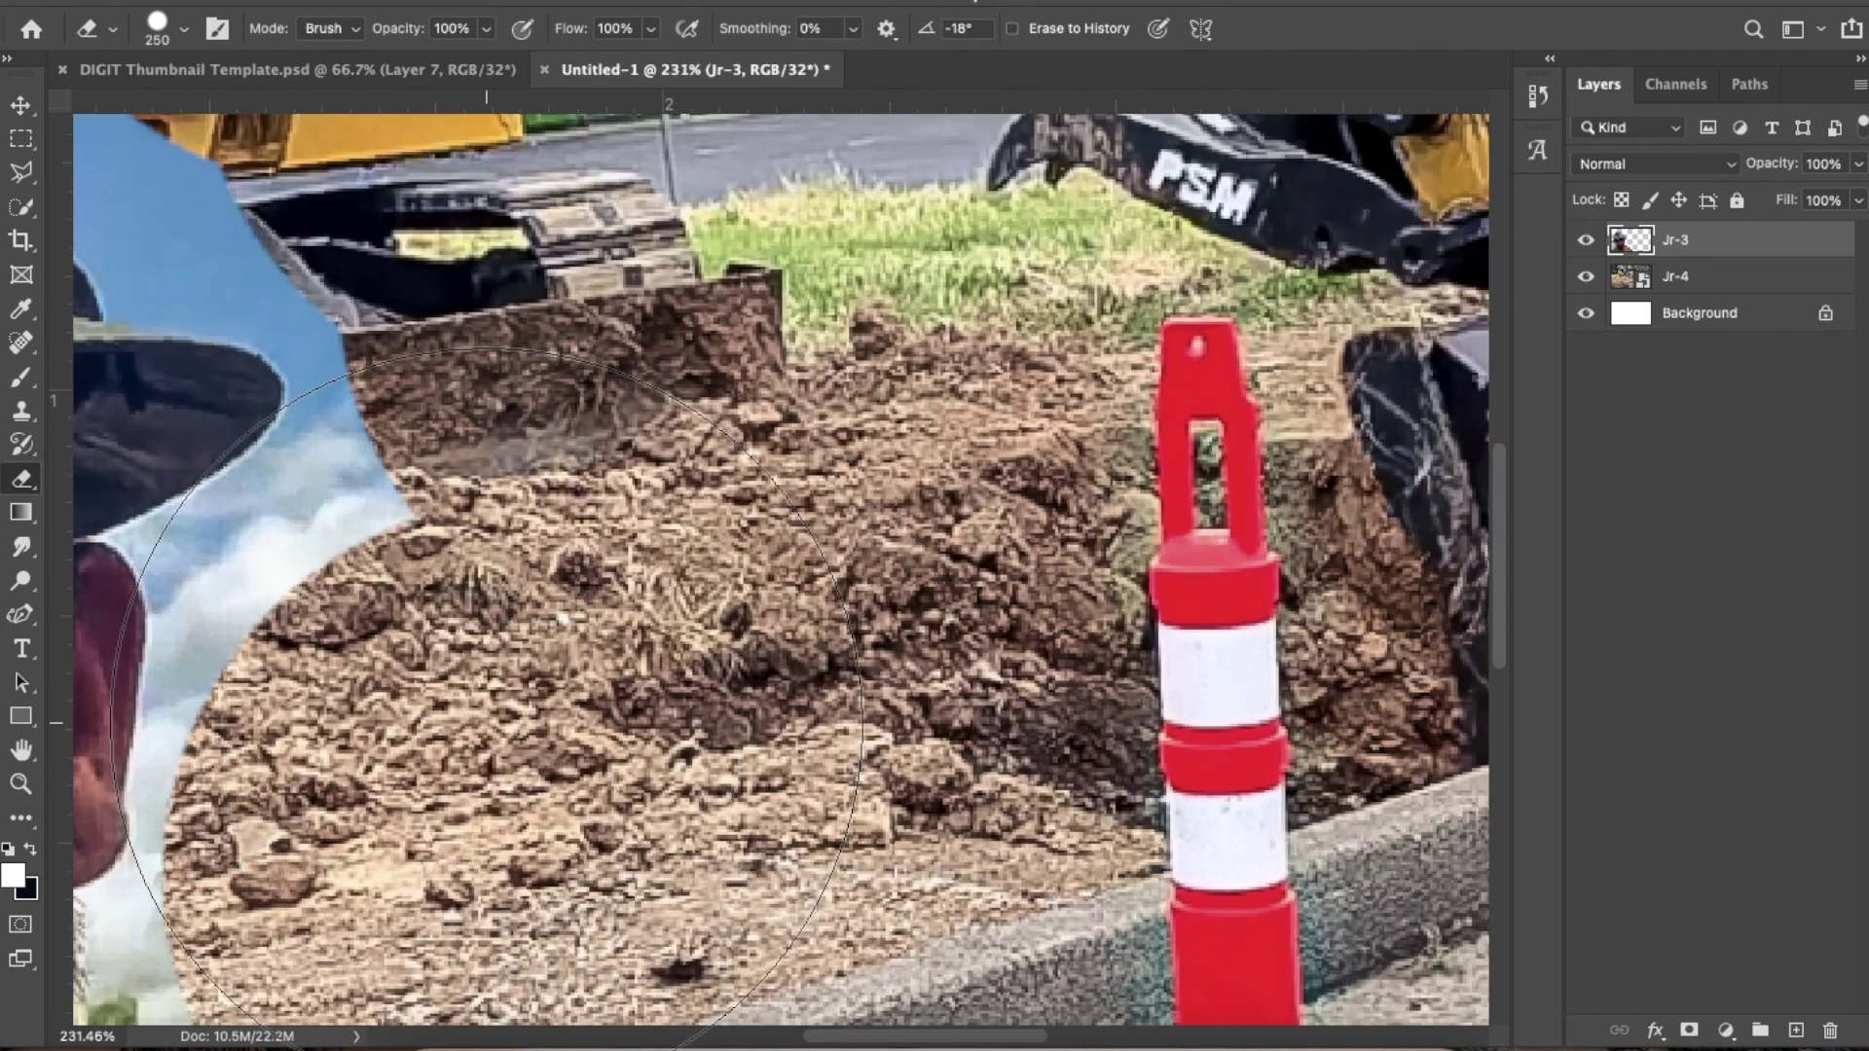
pyautogui.moveTo(486, 701); pyautogui.dragTo(1095, 492)
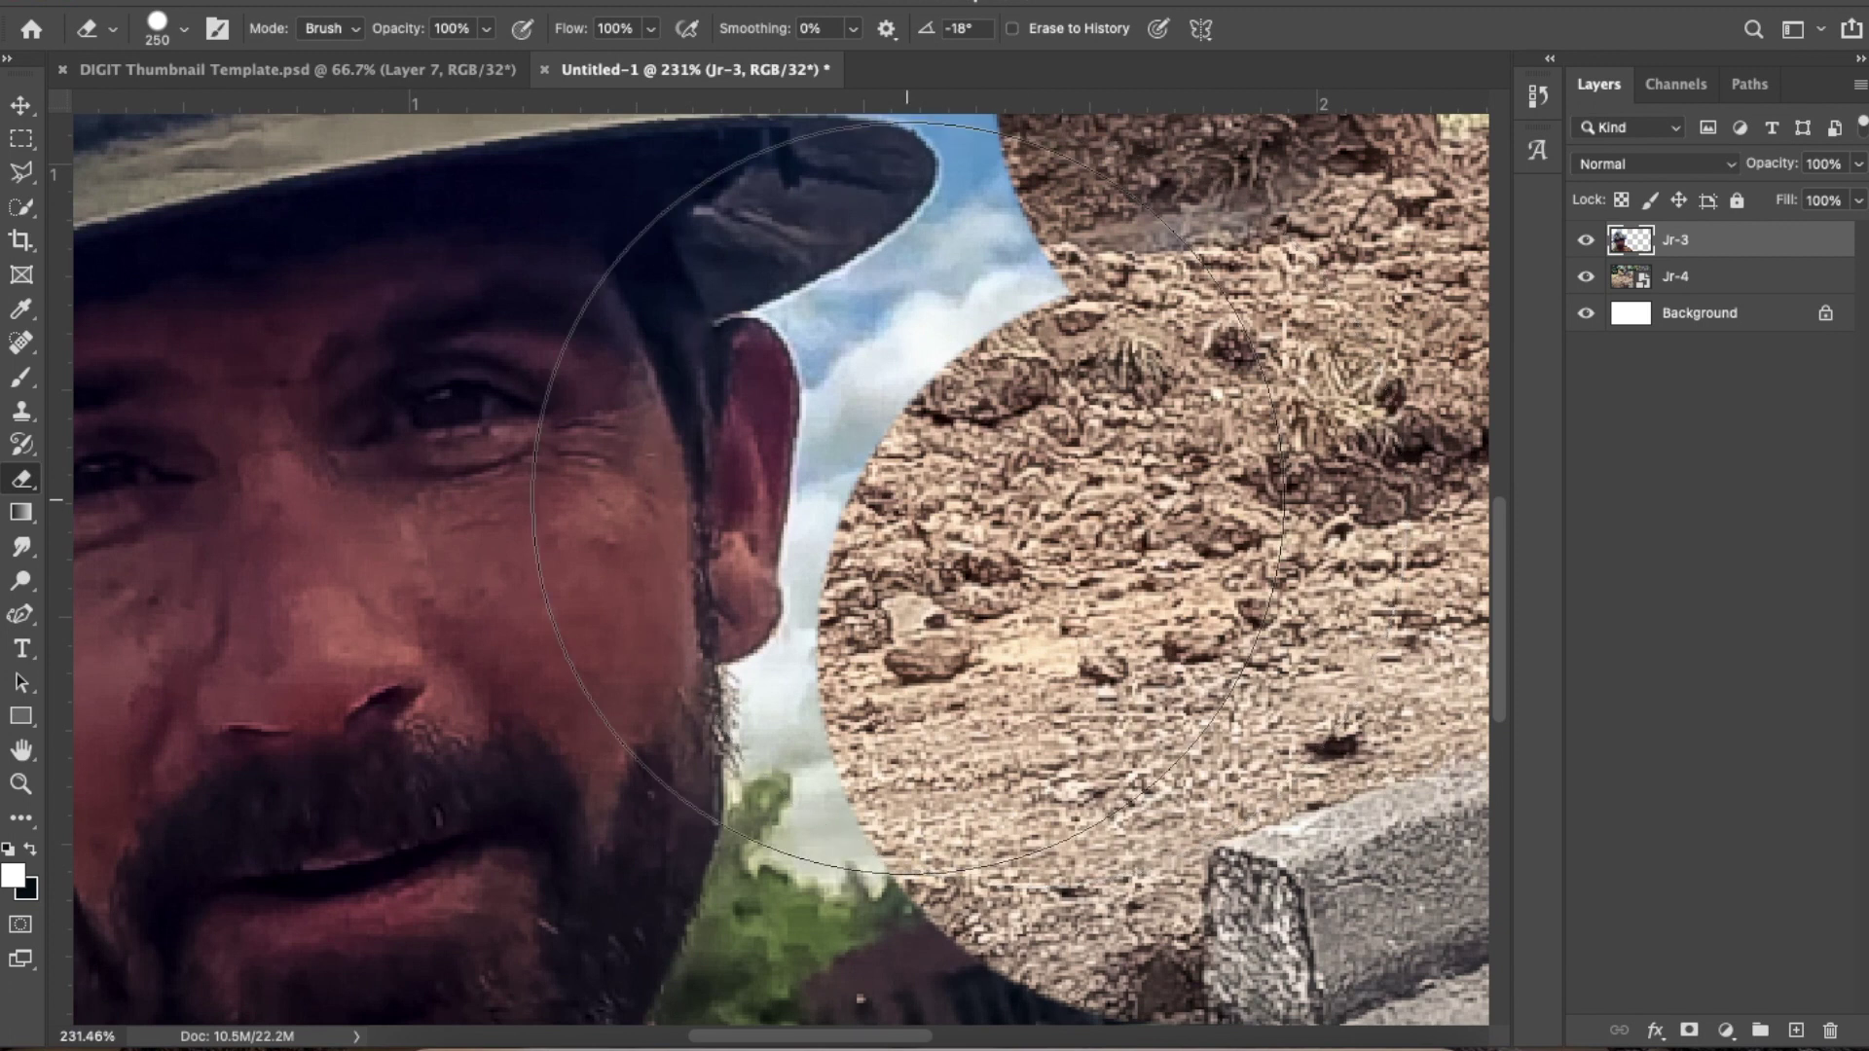
pyautogui.moveTo(834, 417)
pyautogui.mouseDown()
pyautogui.moveTo(701, 677)
pyautogui.moveTo(881, 608)
pyautogui.moveTo(757, 723)
pyautogui.moveTo(1034, 682)
pyautogui.moveTo(957, 721)
pyautogui.moveTo(849, 711)
pyautogui.mouseUp()
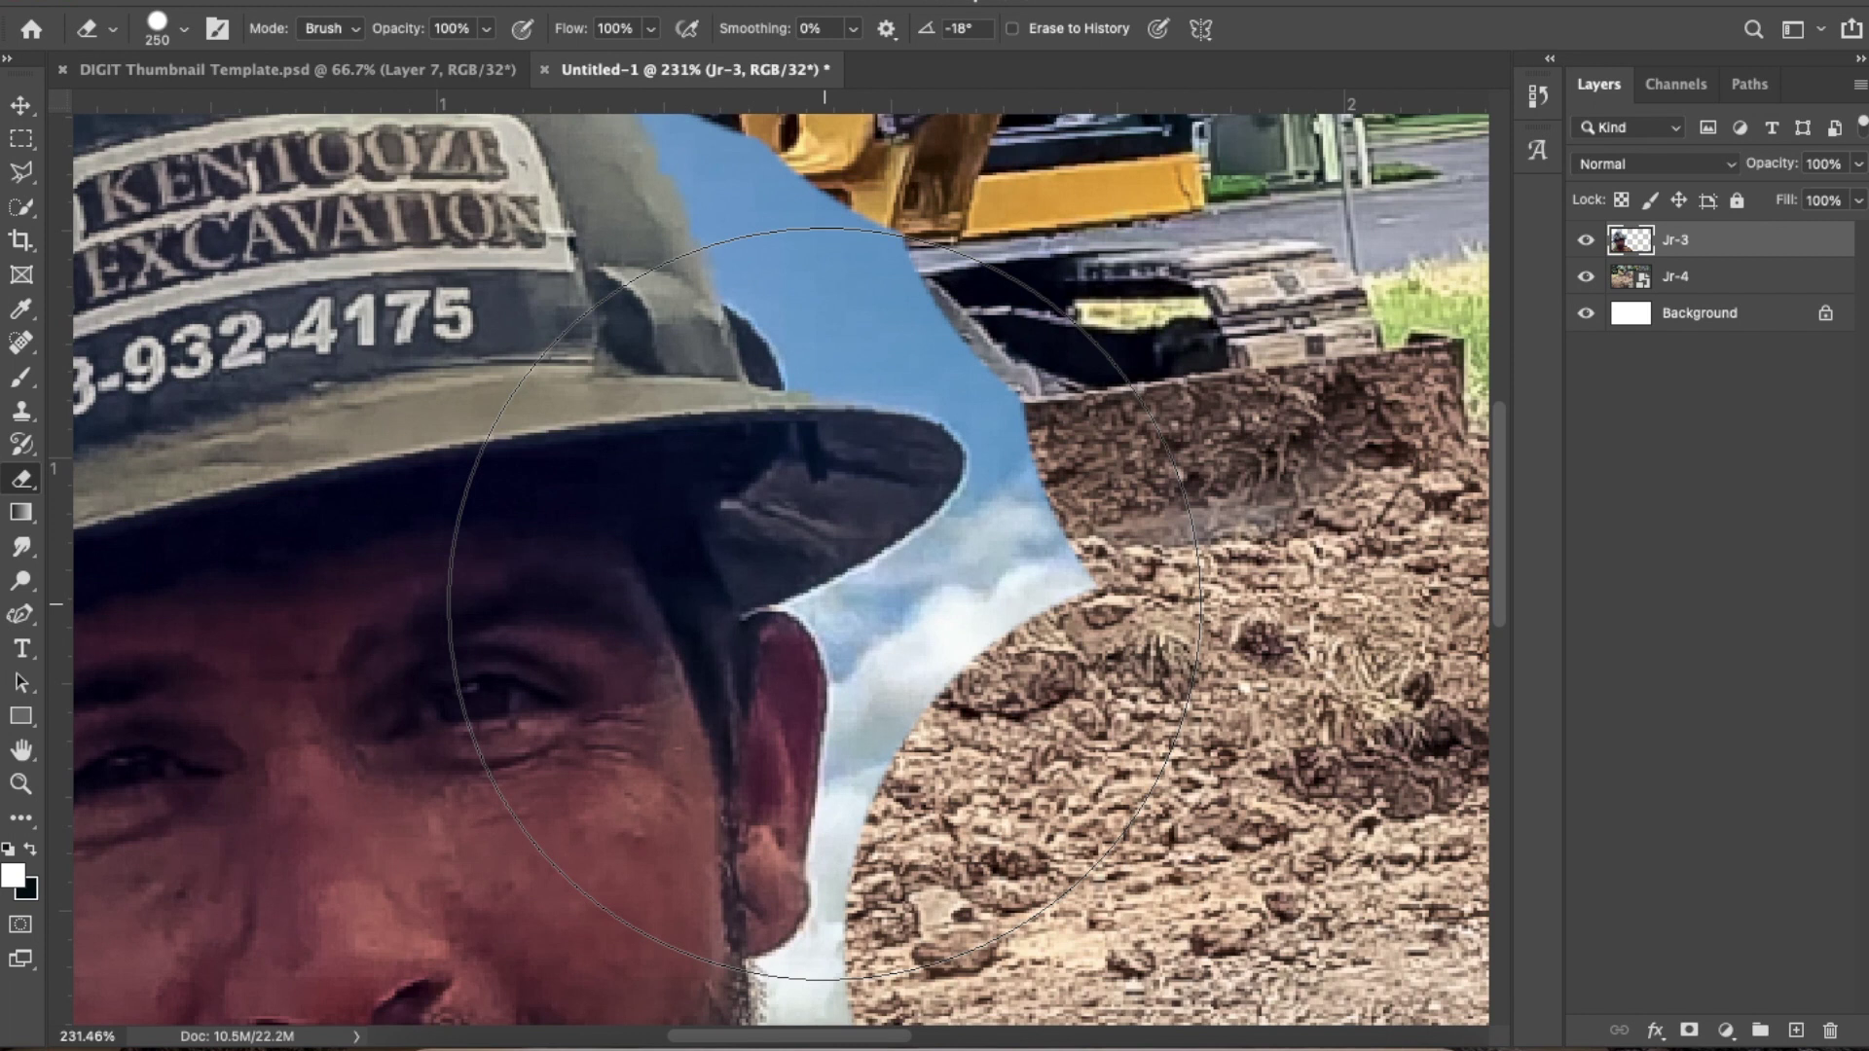
pyautogui.press('[')
pyautogui.press('[')
pyautogui.press('[')
pyautogui.press('[')
pyautogui.press('[')
pyautogui.press('[')
pyautogui.press('[')
pyautogui.press('[')
pyautogui.press('[')
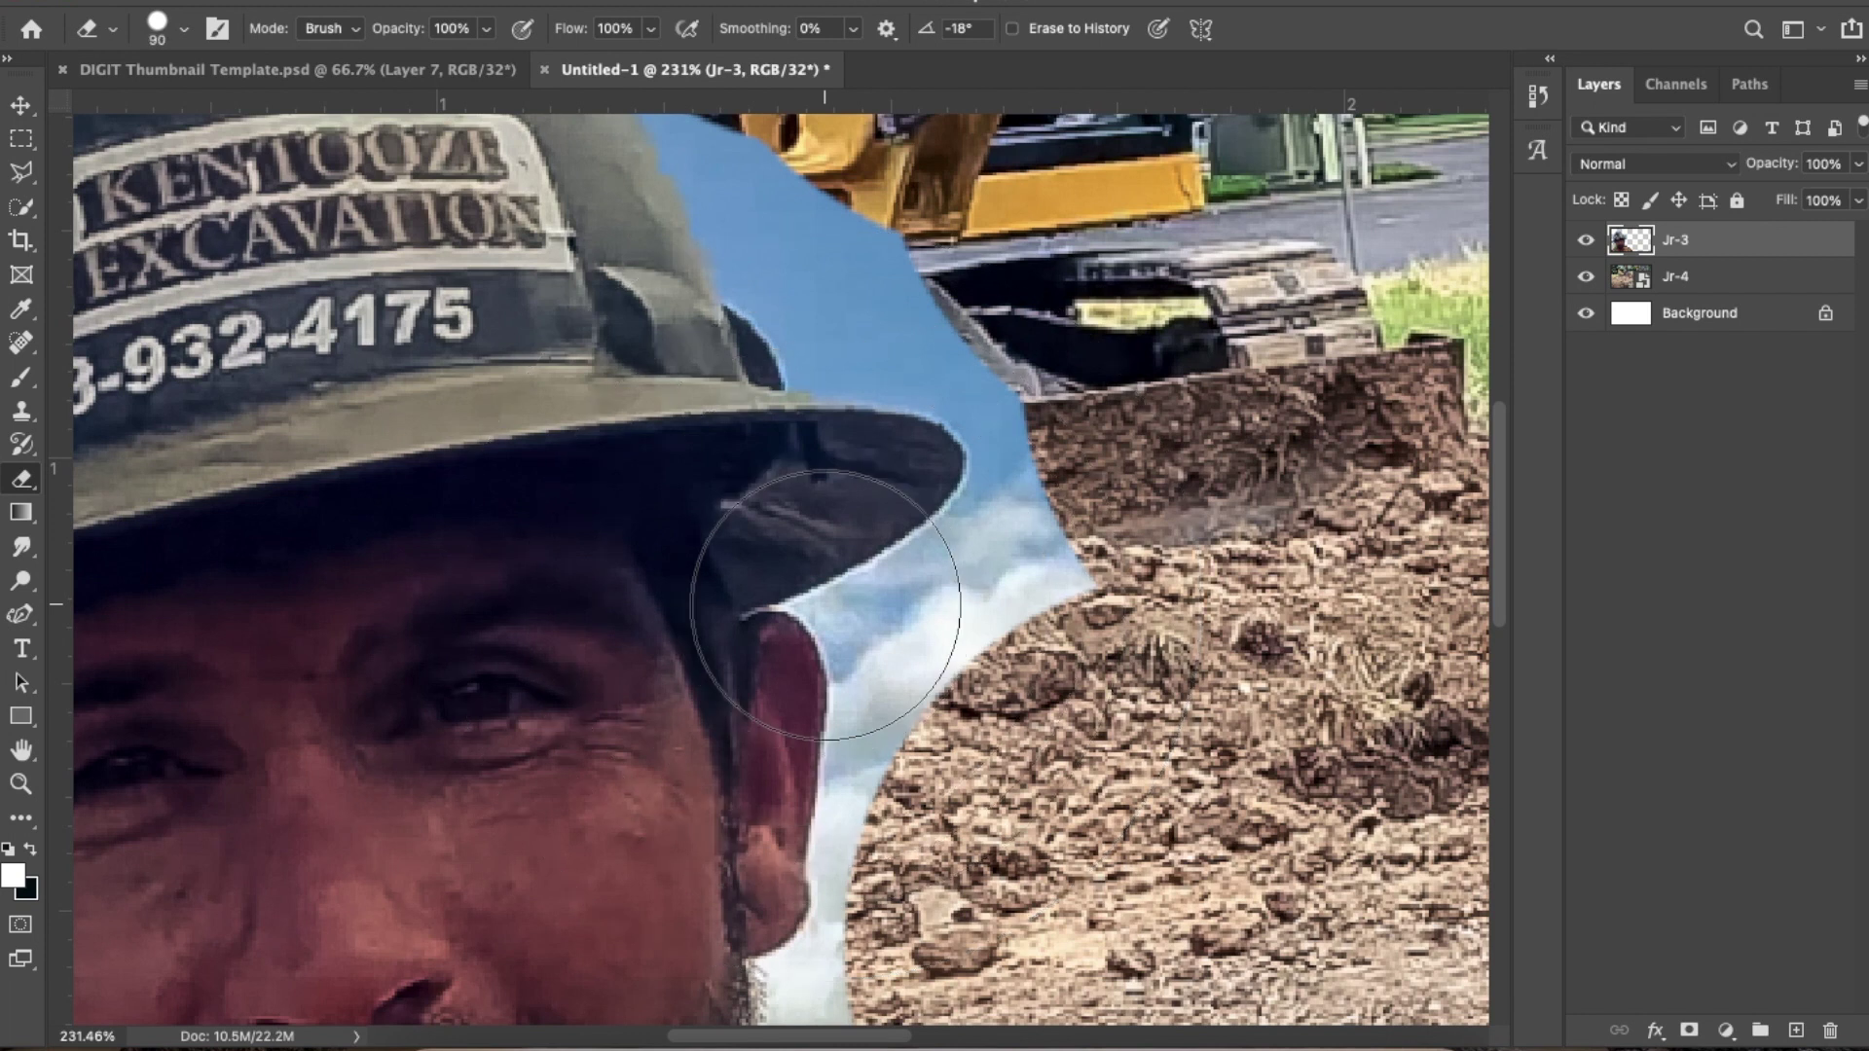
pyautogui.press('[')
pyautogui.press('[')
pyautogui.press('[')
pyautogui.press('[')
pyautogui.press('[')
pyautogui.press('[')
pyautogui.press('[')
pyautogui.press('[')
pyautogui.press('[')
pyautogui.press('[')
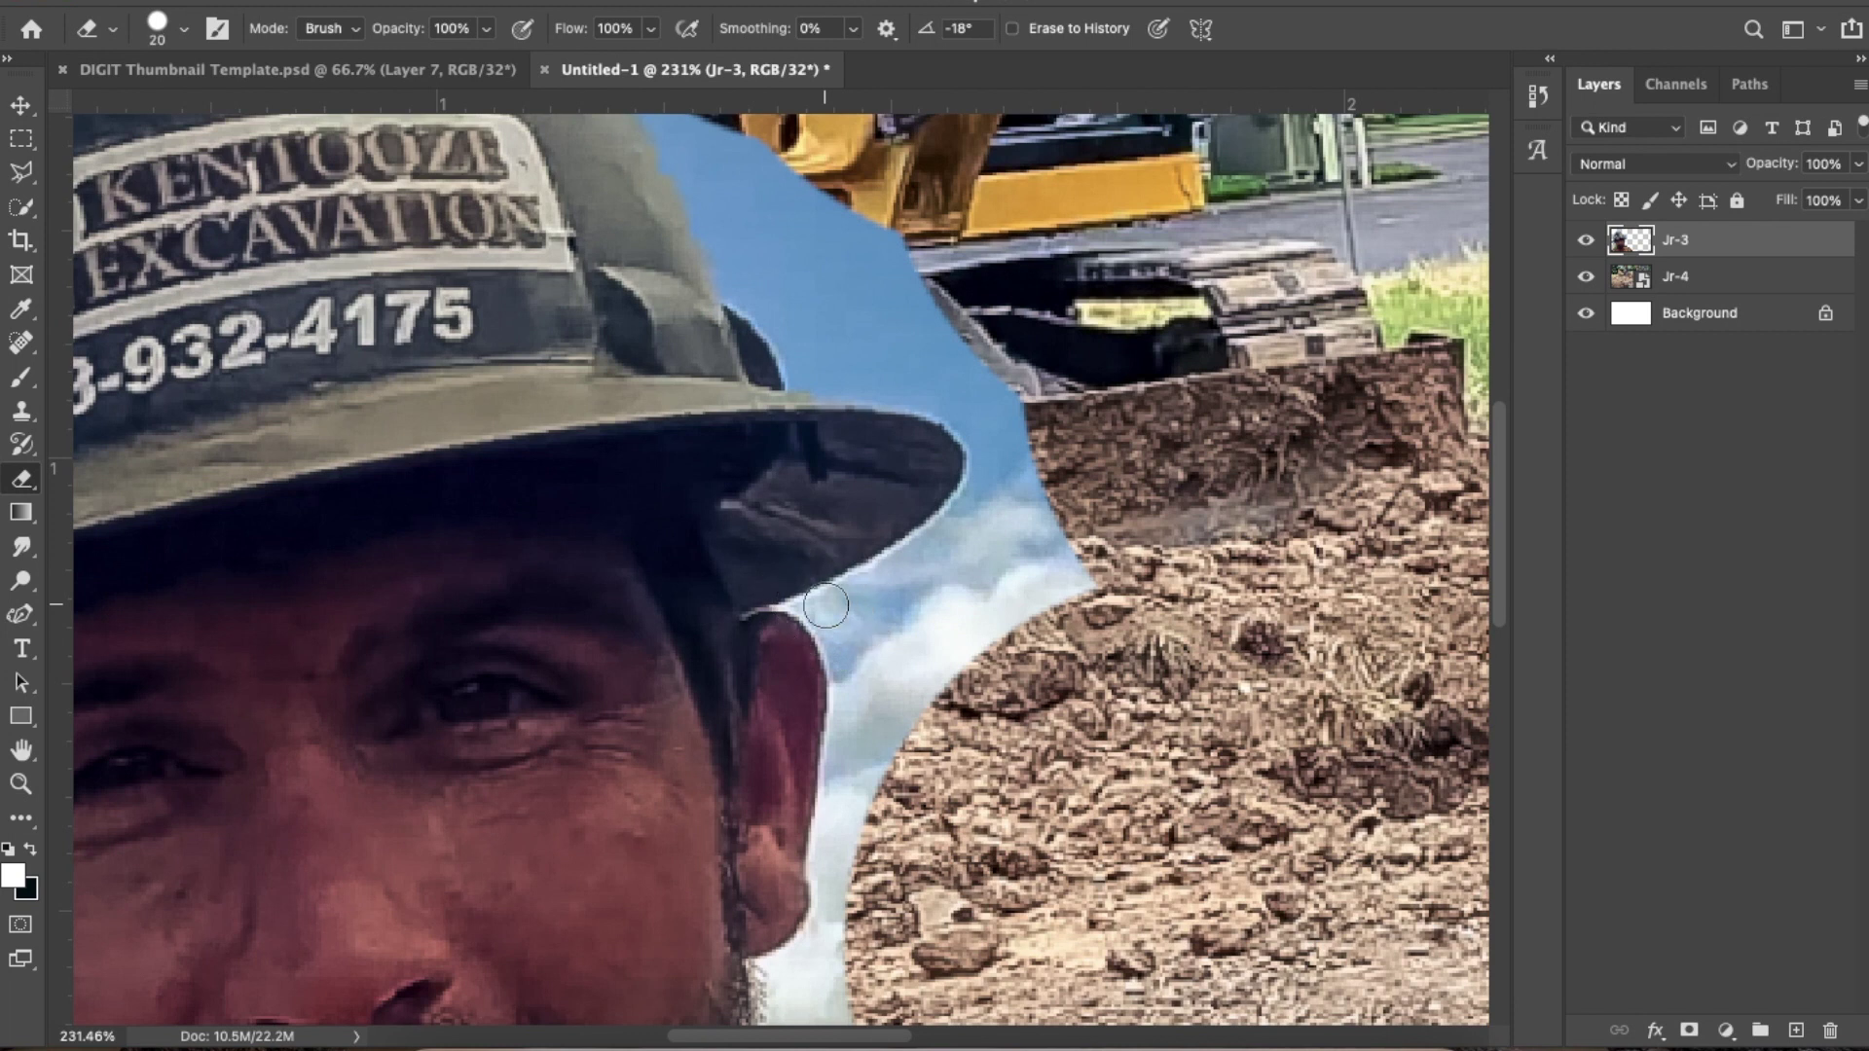
pyautogui.press('[')
pyautogui.press('[')
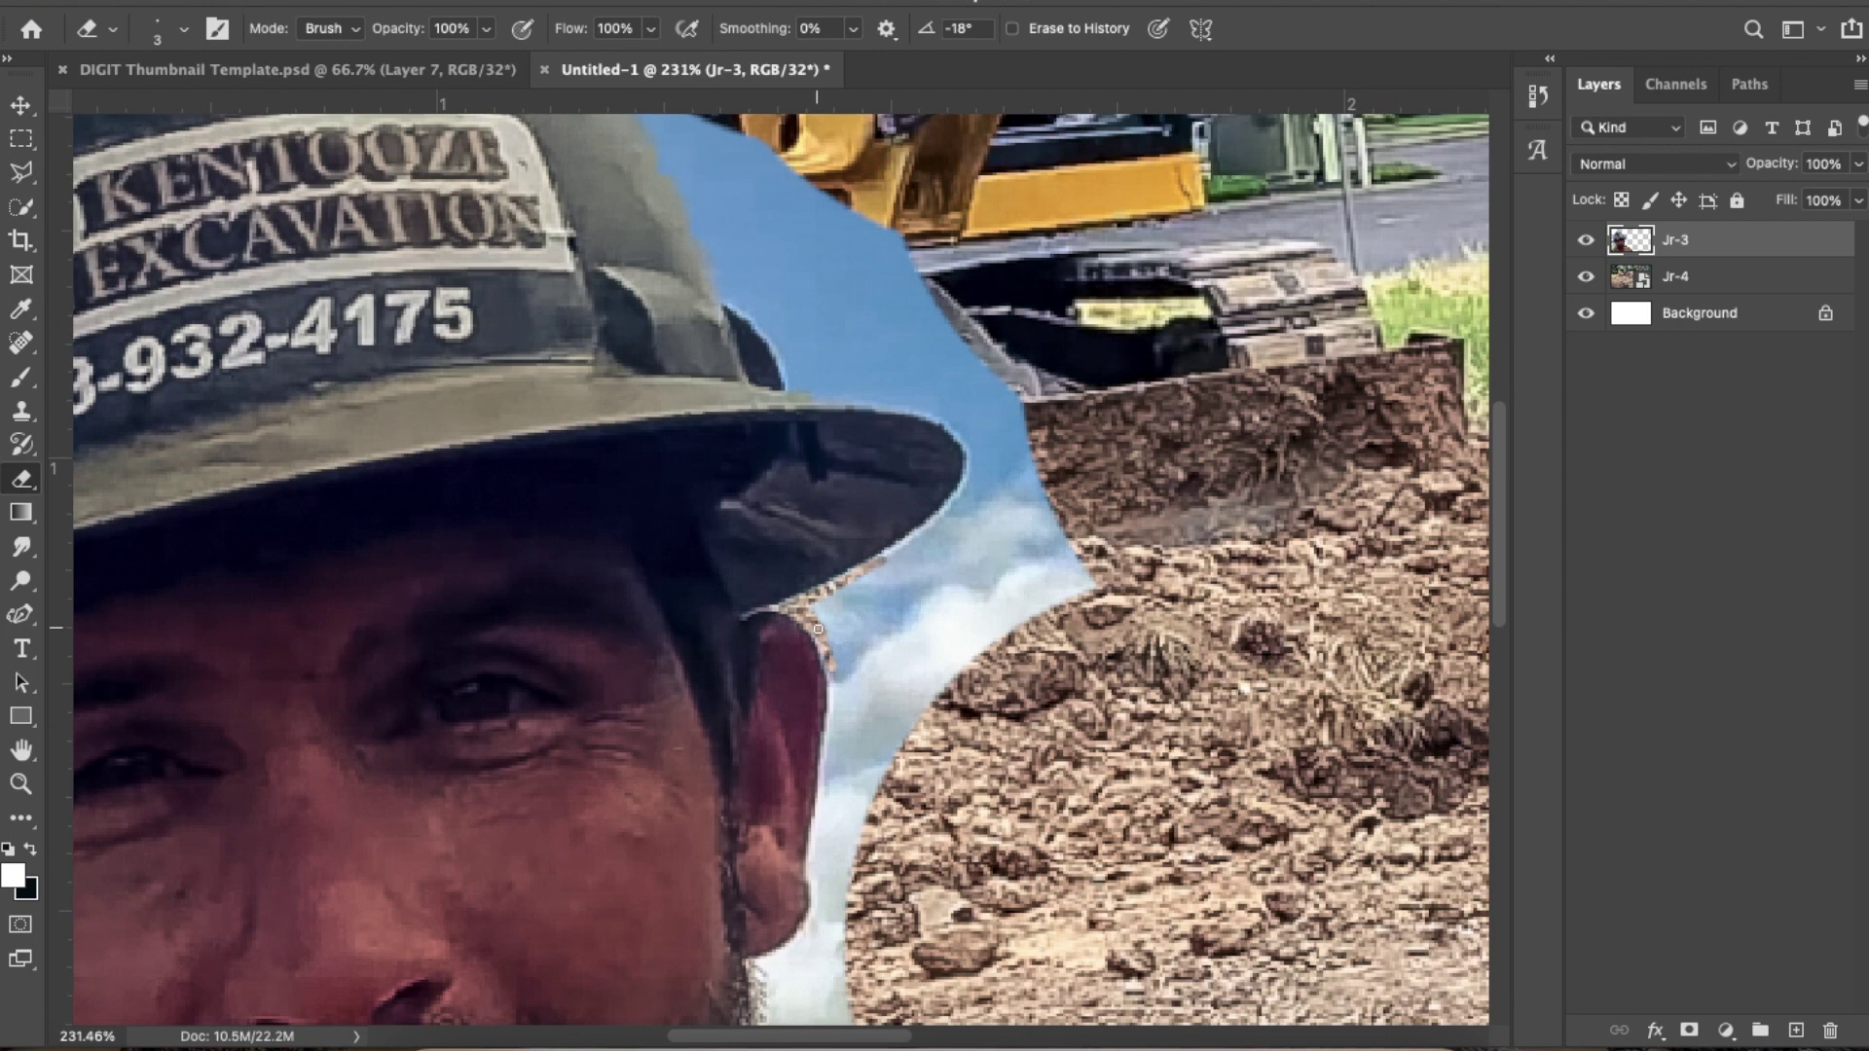
pyautogui.press(']')
pyautogui.press(']')
pyautogui.press(']')
pyautogui.moveTo(820, 611)
pyautogui.mouseDown()
pyautogui.moveTo(900, 566)
pyautogui.moveTo(817, 609)
pyautogui.moveTo(891, 570)
pyautogui.moveTo(840, 601)
pyautogui.moveTo(862, 604)
pyautogui.moveTo(860, 641)
pyautogui.moveTo(832, 623)
pyautogui.moveTo(874, 704)
pyautogui.moveTo(866, 625)
pyautogui.moveTo(922, 774)
pyautogui.moveTo(896, 666)
pyautogui.moveTo(897, 799)
pyautogui.moveTo(890, 695)
pyautogui.moveTo(882, 764)
pyautogui.moveTo(920, 660)
pyautogui.moveTo(913, 673)
pyautogui.moveTo(877, 624)
pyautogui.moveTo(941, 718)
pyautogui.moveTo(924, 620)
pyautogui.moveTo(929, 654)
pyautogui.moveTo(890, 607)
pyautogui.moveTo(1039, 627)
pyautogui.moveTo(1081, 606)
pyautogui.moveTo(971, 686)
pyautogui.moveTo(1093, 600)
pyautogui.moveTo(967, 650)
pyautogui.moveTo(1083, 570)
pyautogui.moveTo(951, 661)
pyautogui.moveTo(1079, 541)
pyautogui.moveTo(983, 615)
pyautogui.moveTo(1056, 536)
pyautogui.moveTo(950, 627)
pyautogui.moveTo(1056, 515)
pyautogui.moveTo(920, 603)
pyautogui.mouseUp()
pyautogui.press('super+z')
pyautogui.scroll(-3, 854, 728)
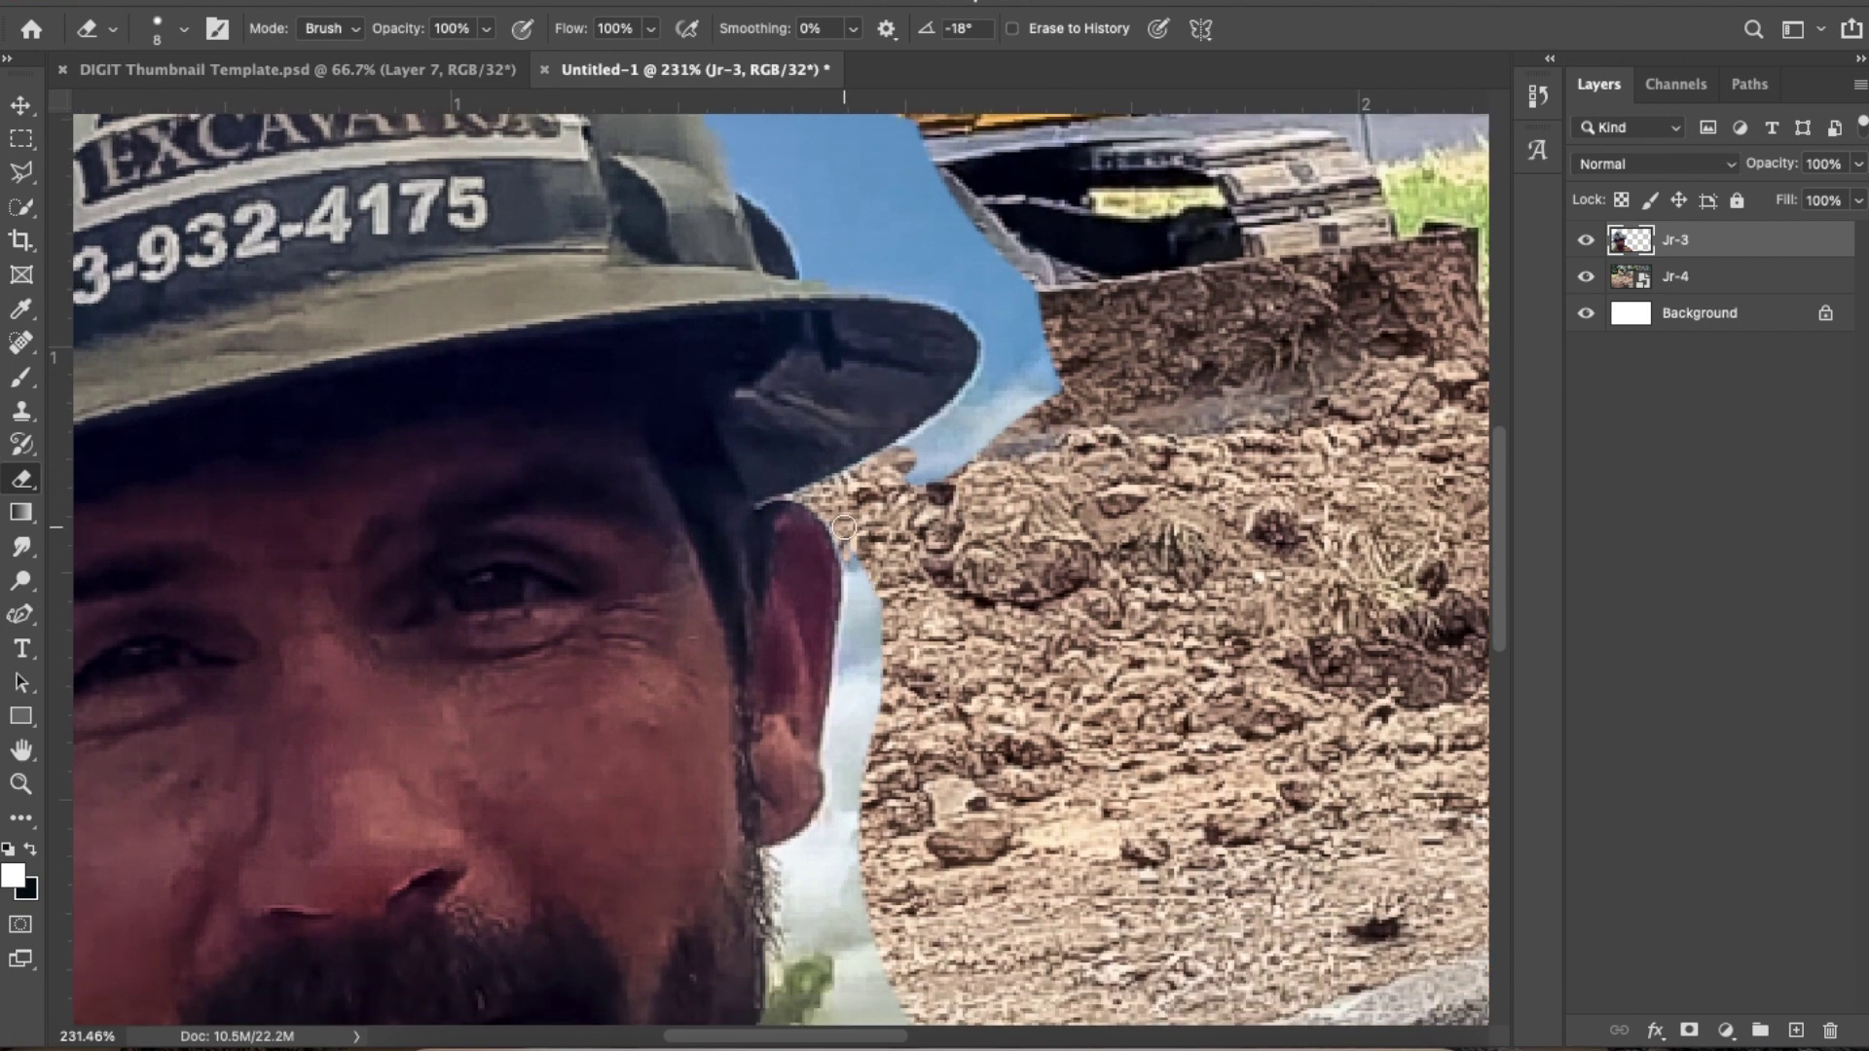
# Erase the sky strips beside the ear and along the shoulder and vest edge with a 30 px eraser
pyautogui.moveTo(834, 517)
pyautogui.mouseDown()
pyautogui.moveTo(829, 814)
pyautogui.moveTo(773, 861)
pyautogui.moveTo(816, 840)
pyautogui.moveTo(828, 820)
pyautogui.moveTo(781, 858)
pyautogui.moveTo(832, 789)
pyautogui.mouseUp()
pyautogui.moveTo(780, 854)
pyautogui.mouseDown()
pyautogui.moveTo(774, 387)
pyautogui.moveTo(780, 494)
pyautogui.moveTo(749, 603)
pyautogui.mouseUp()
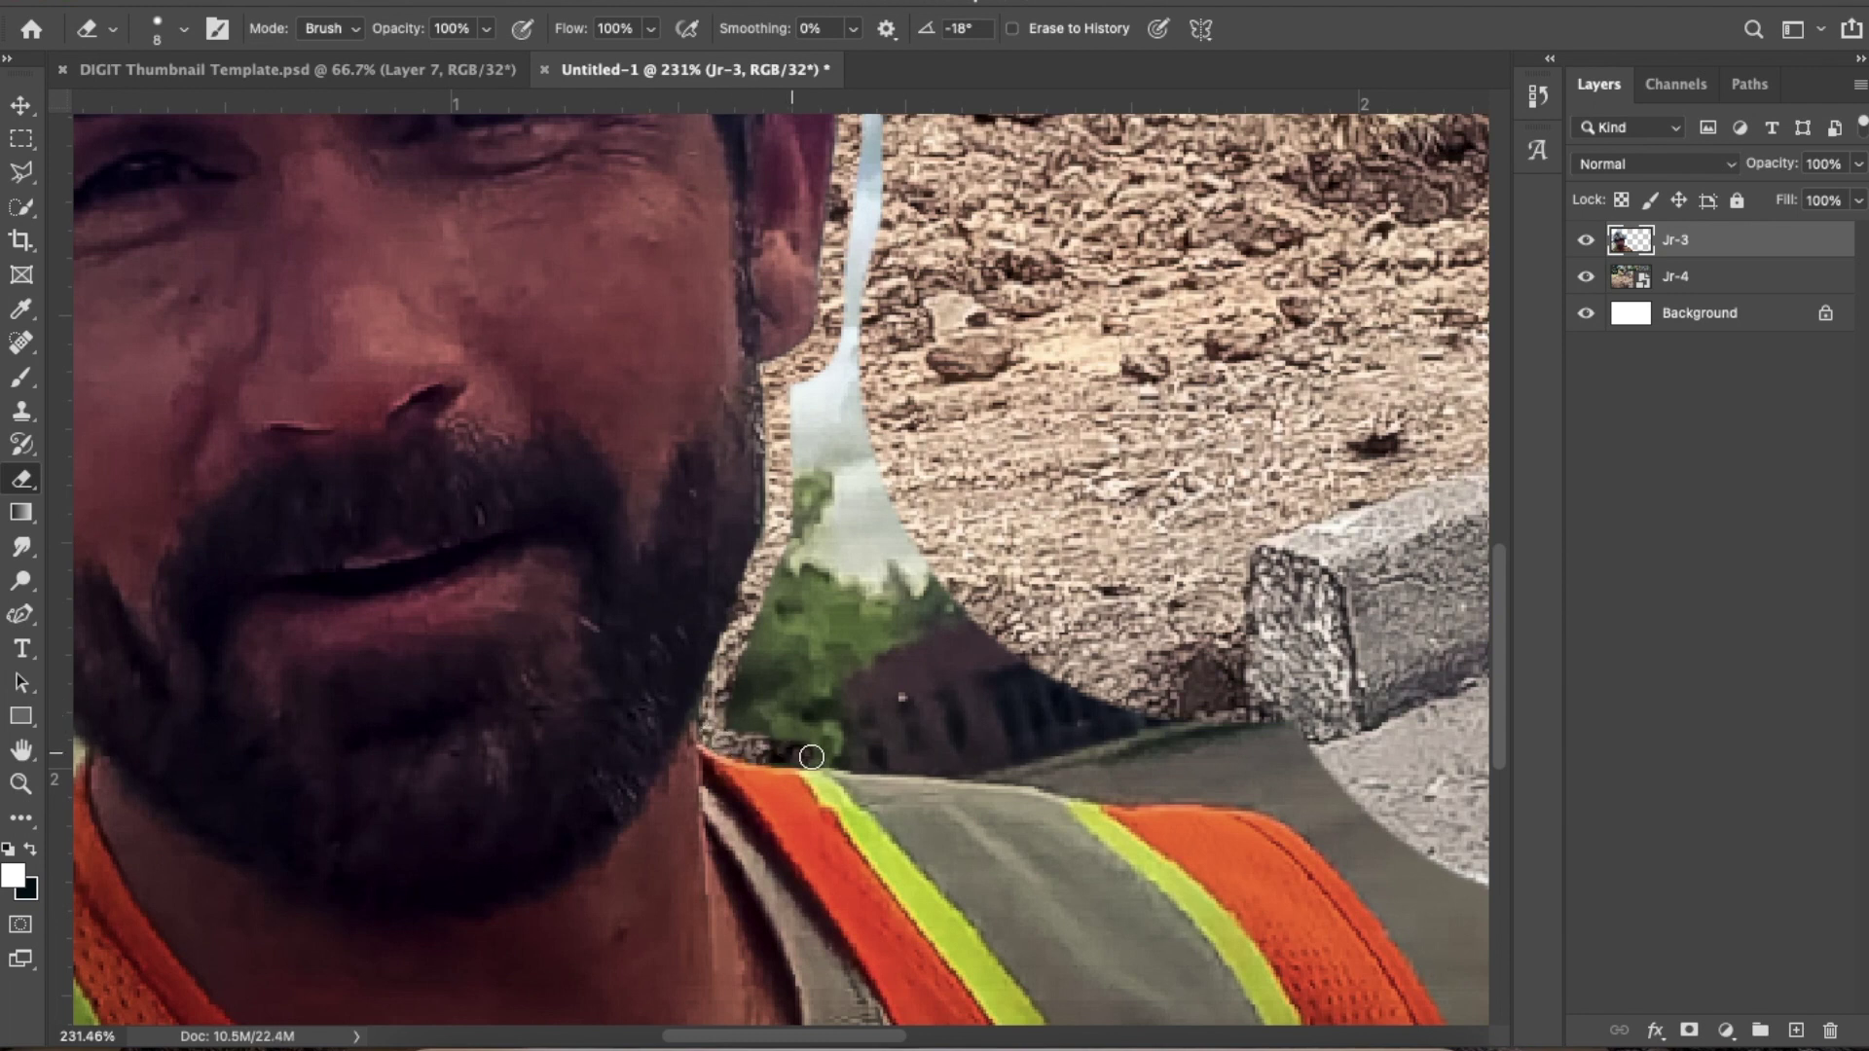
pyautogui.press(']')
pyautogui.press(']')
pyautogui.moveTo(914, 721)
pyautogui.mouseDown()
pyautogui.moveTo(891, 725)
pyautogui.moveTo(1108, 761)
pyautogui.moveTo(1294, 765)
pyautogui.moveTo(1003, 682)
pyautogui.moveTo(947, 487)
pyautogui.moveTo(895, 623)
pyautogui.moveTo(847, 681)
pyautogui.moveTo(766, 706)
pyautogui.moveTo(808, 599)
pyautogui.moveTo(794, 574)
pyautogui.moveTo(821, 567)
pyautogui.mouseUp()
pyautogui.moveTo(846, 499)
pyautogui.mouseDown()
pyautogui.moveTo(816, 408)
pyautogui.moveTo(822, 476)
pyautogui.moveTo(882, 351)
pyautogui.mouseUp()
pyautogui.scroll(10, 949, 394)
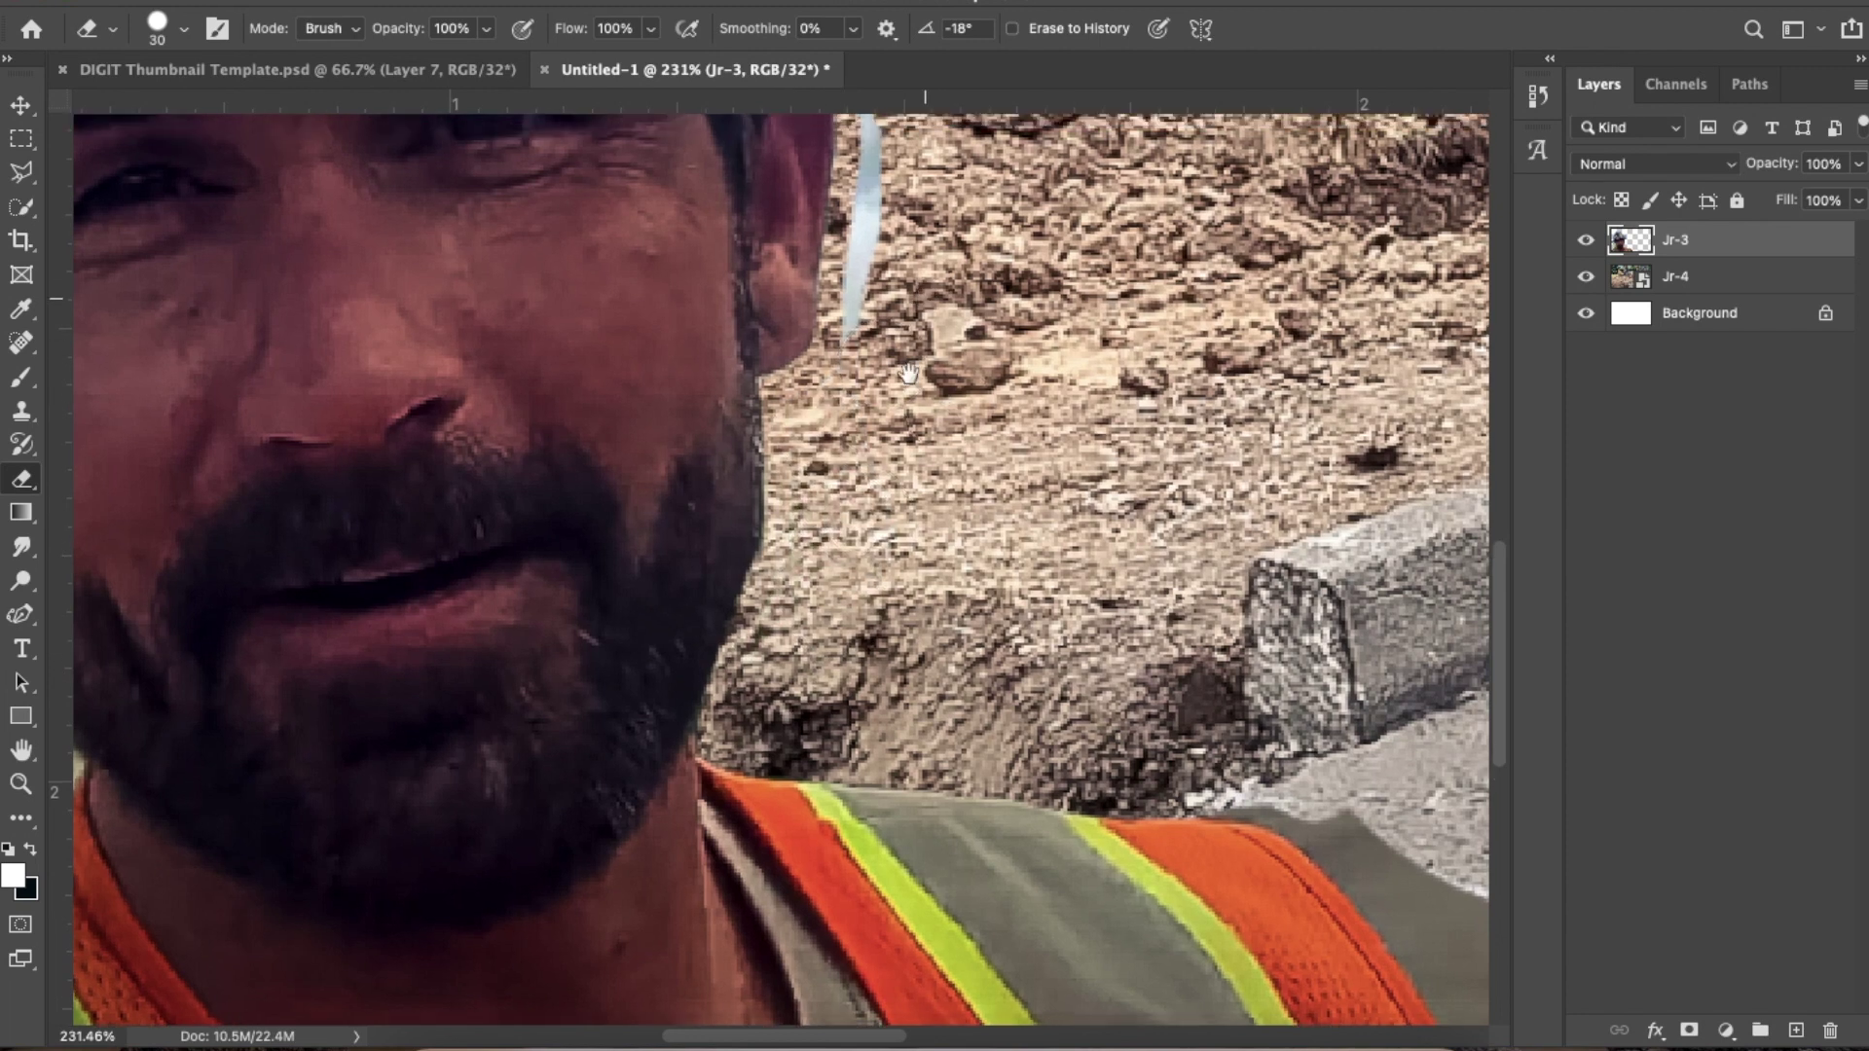
pyautogui.moveTo(789, 516)
pyautogui.mouseDown()
pyautogui.moveTo(808, 526)
pyautogui.moveTo(788, 828)
pyautogui.mouseUp()
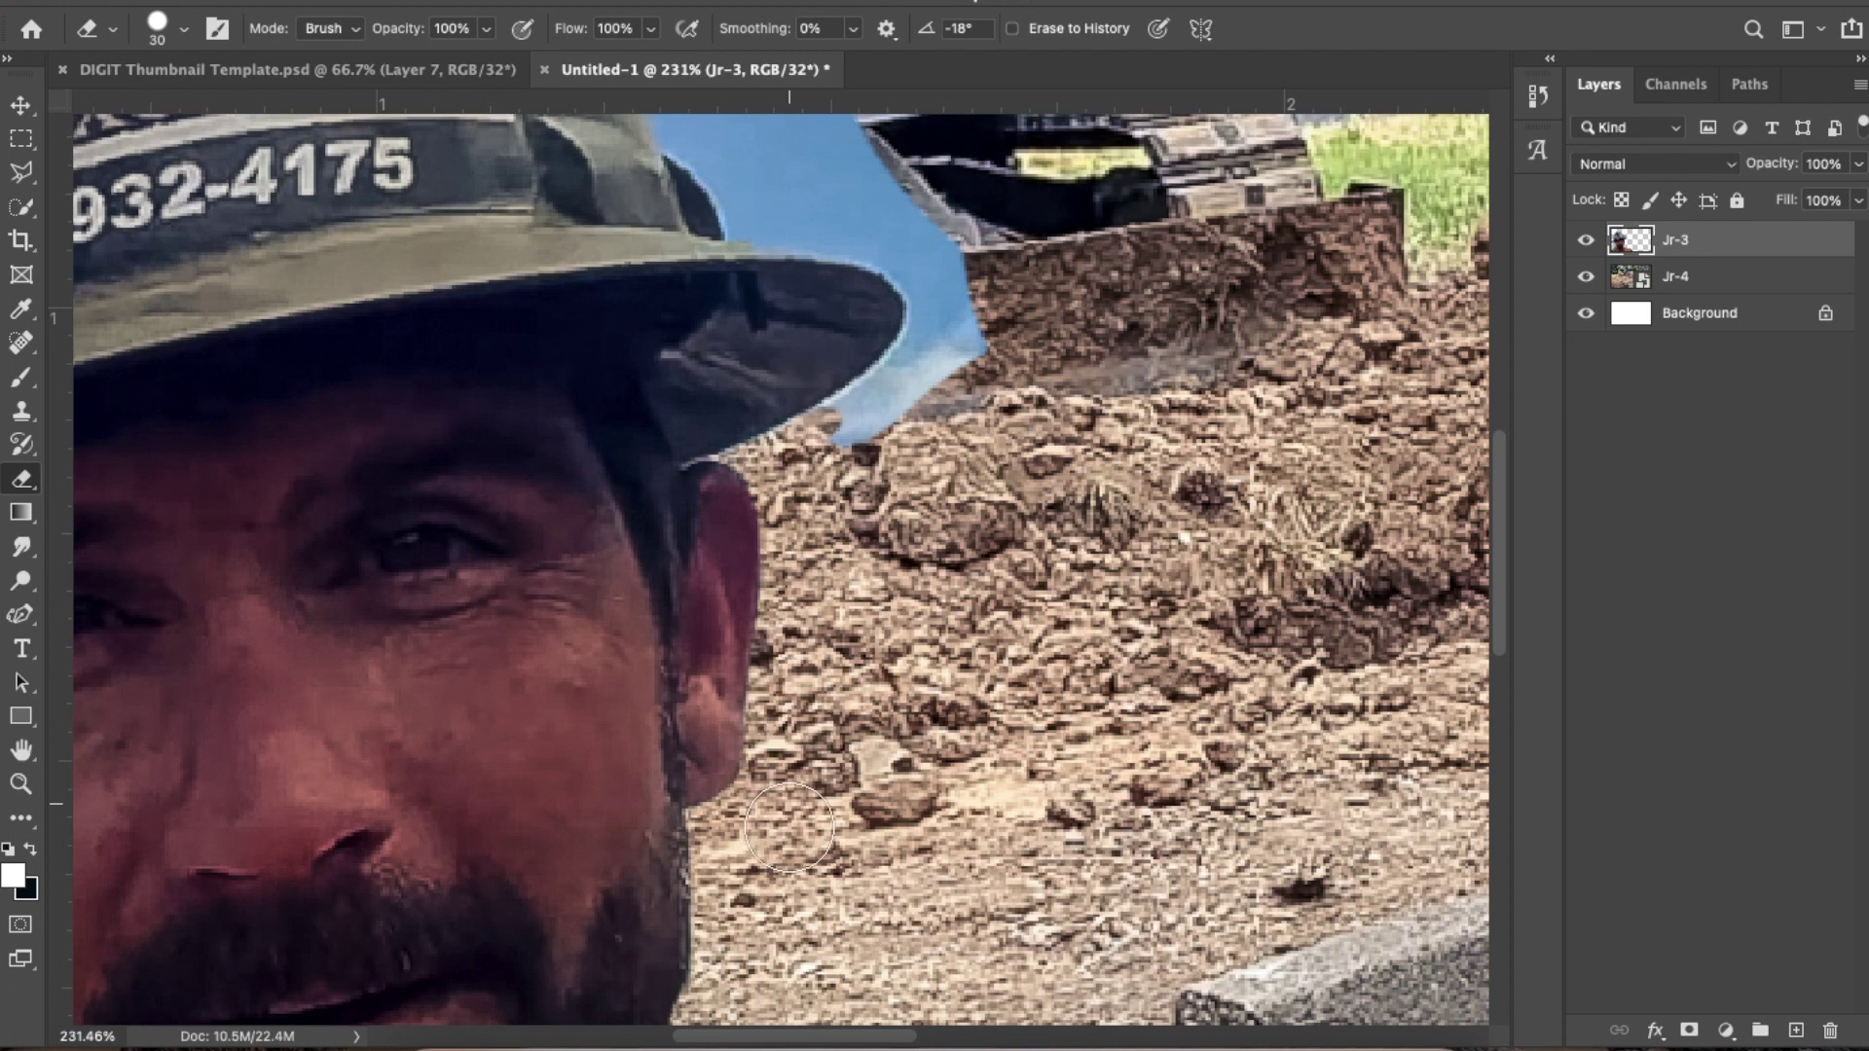
pyautogui.moveTo(921, 830); pyautogui.dragTo(581, 123)
pyautogui.moveTo(667, 409)
pyautogui.mouseDown()
pyautogui.moveTo(772, 438)
pyautogui.moveTo(961, 556)
pyautogui.moveTo(1184, 766)
pyautogui.moveTo(1026, 607)
pyautogui.mouseUp()
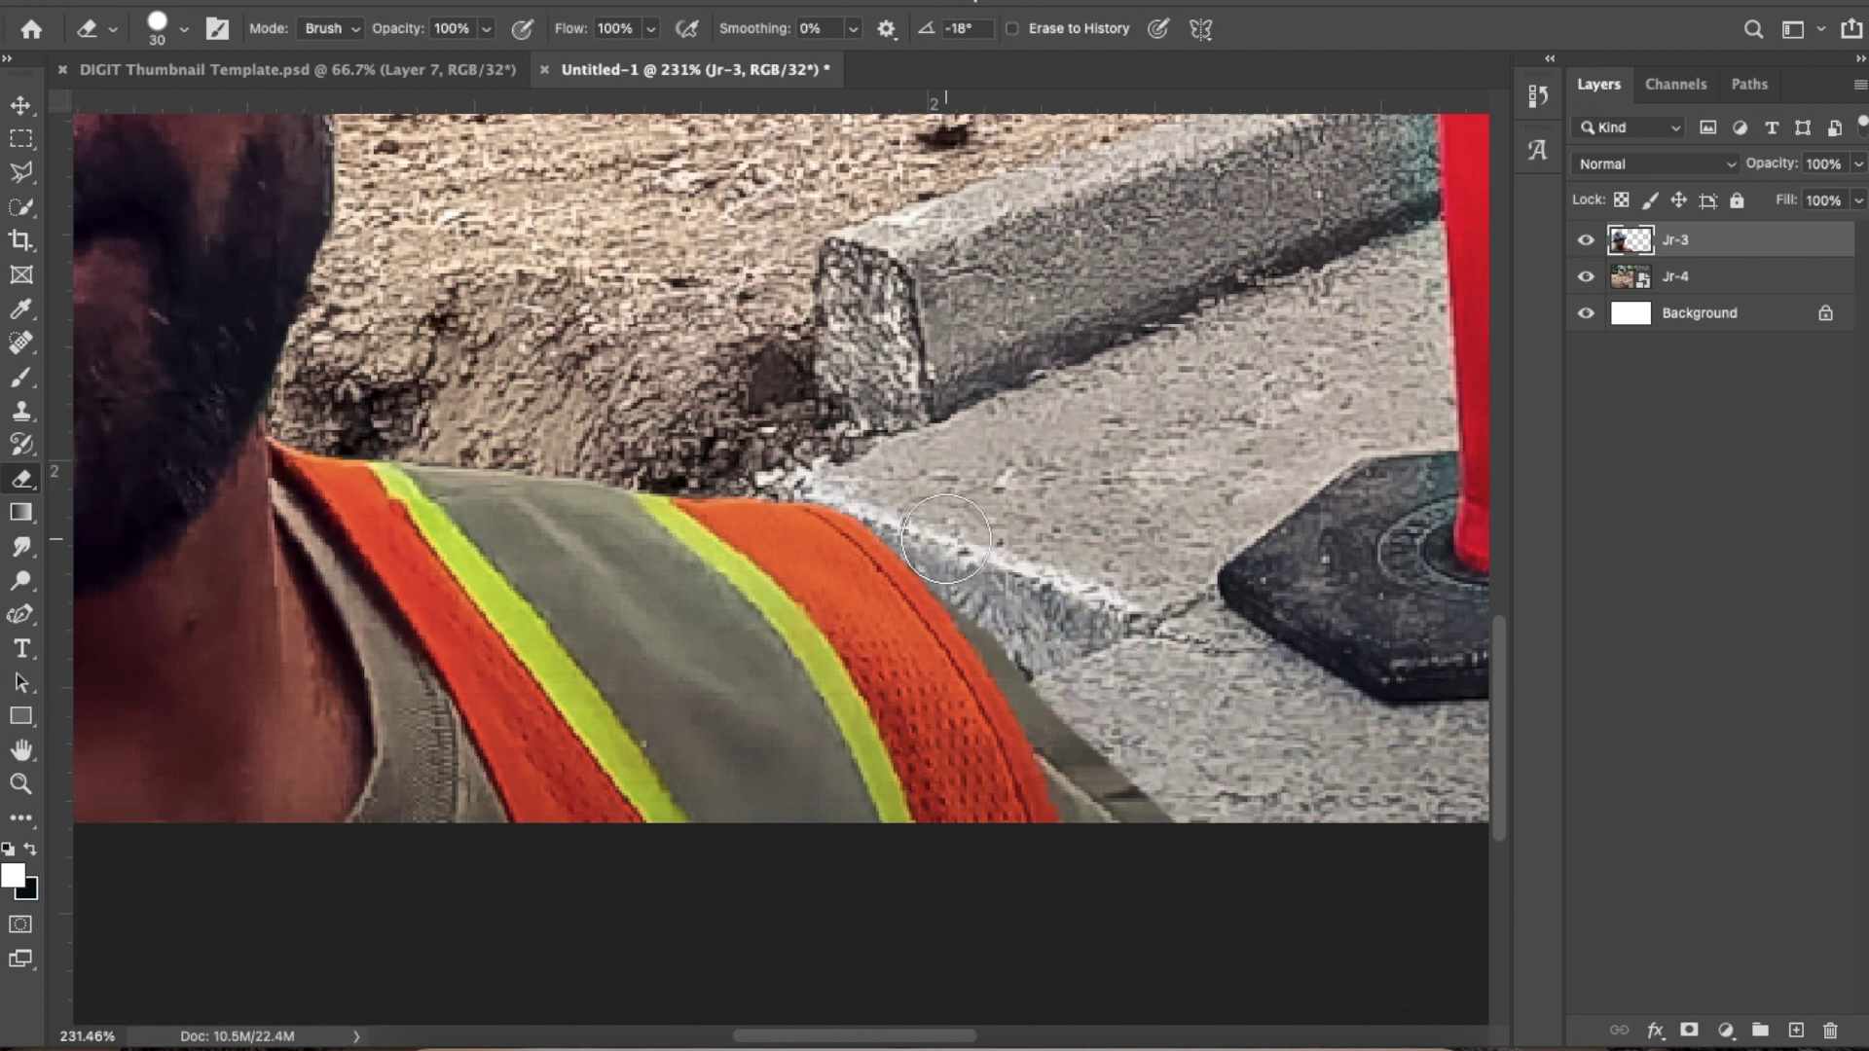
pyautogui.moveTo(993, 599)
pyautogui.mouseDown()
pyautogui.moveTo(1107, 825)
pyautogui.moveTo(1157, 838)
pyautogui.mouseUp()
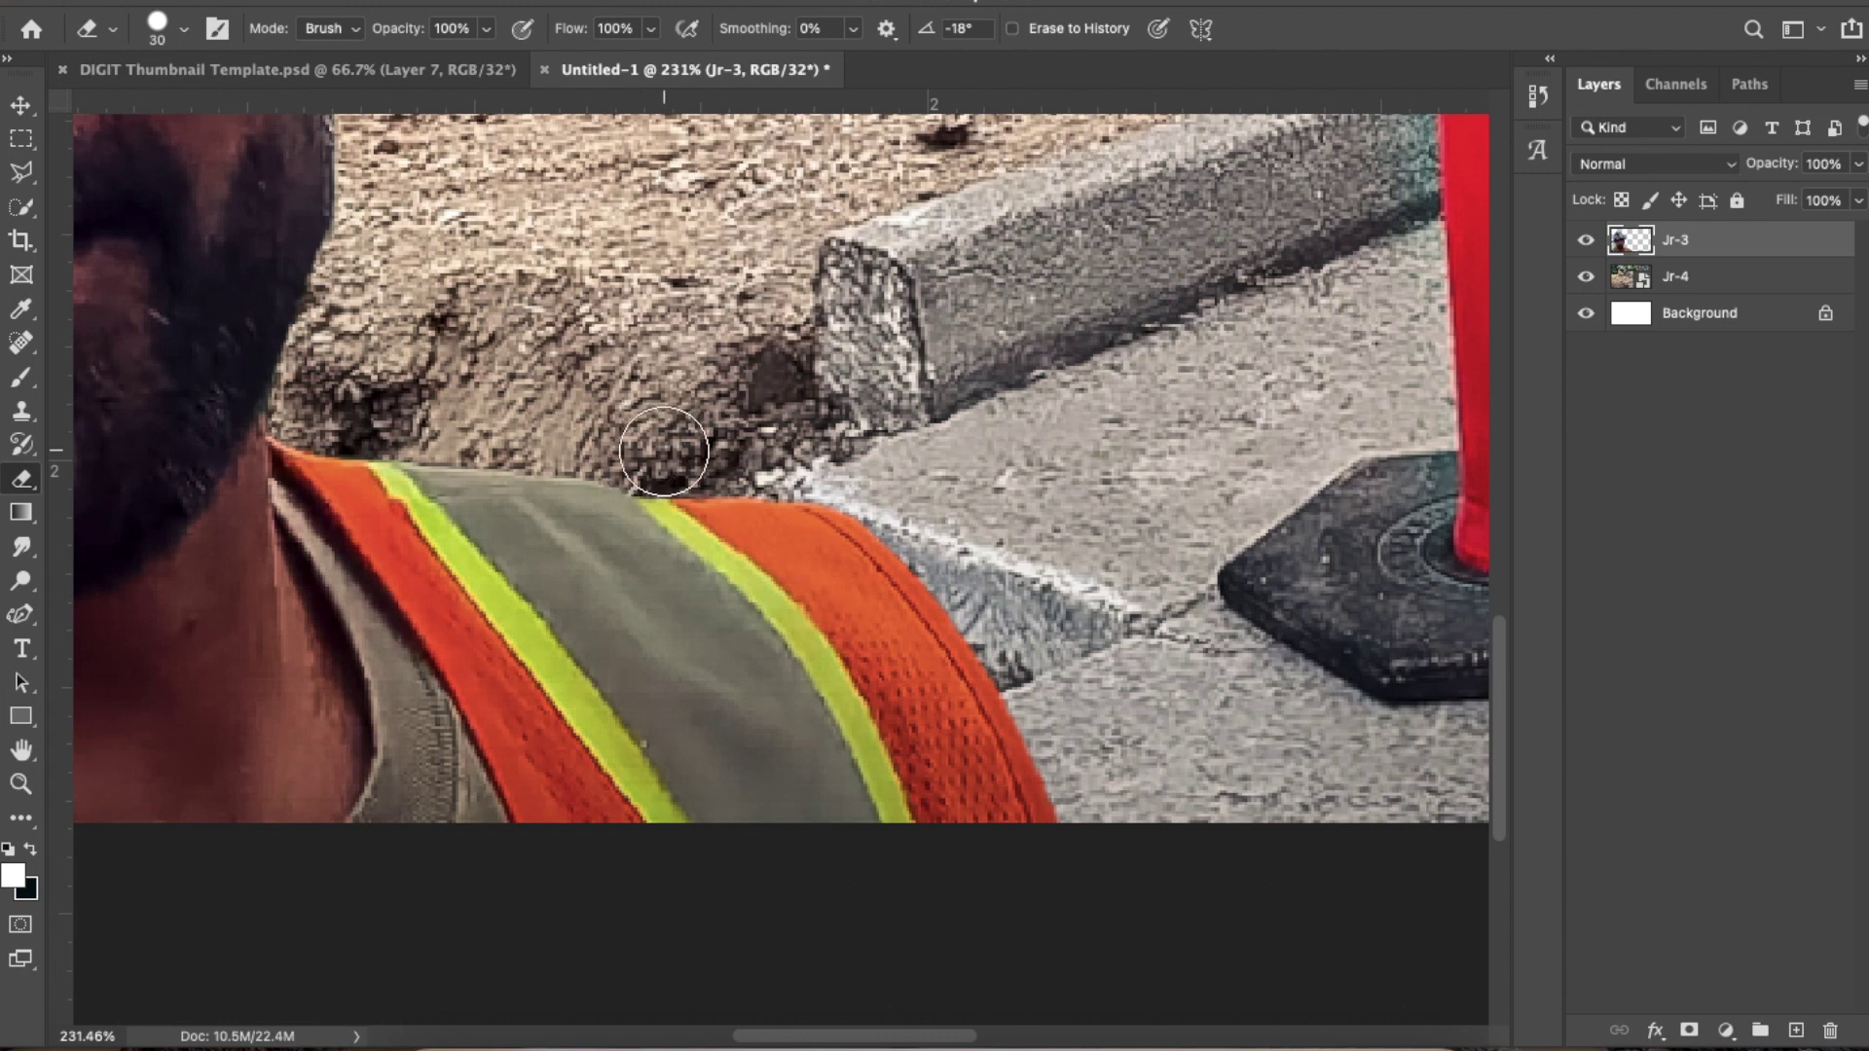
# With a 200 px eraser, erase blue sky at the hat top and near the excavator
pyautogui.moveTo(473, 362)
pyautogui.mouseDown()
pyautogui.moveTo(590, 489)
pyautogui.moveTo(636, 766)
pyautogui.mouseUp()
pyautogui.moveTo(463, 398); pyautogui.dragTo(734, 763)
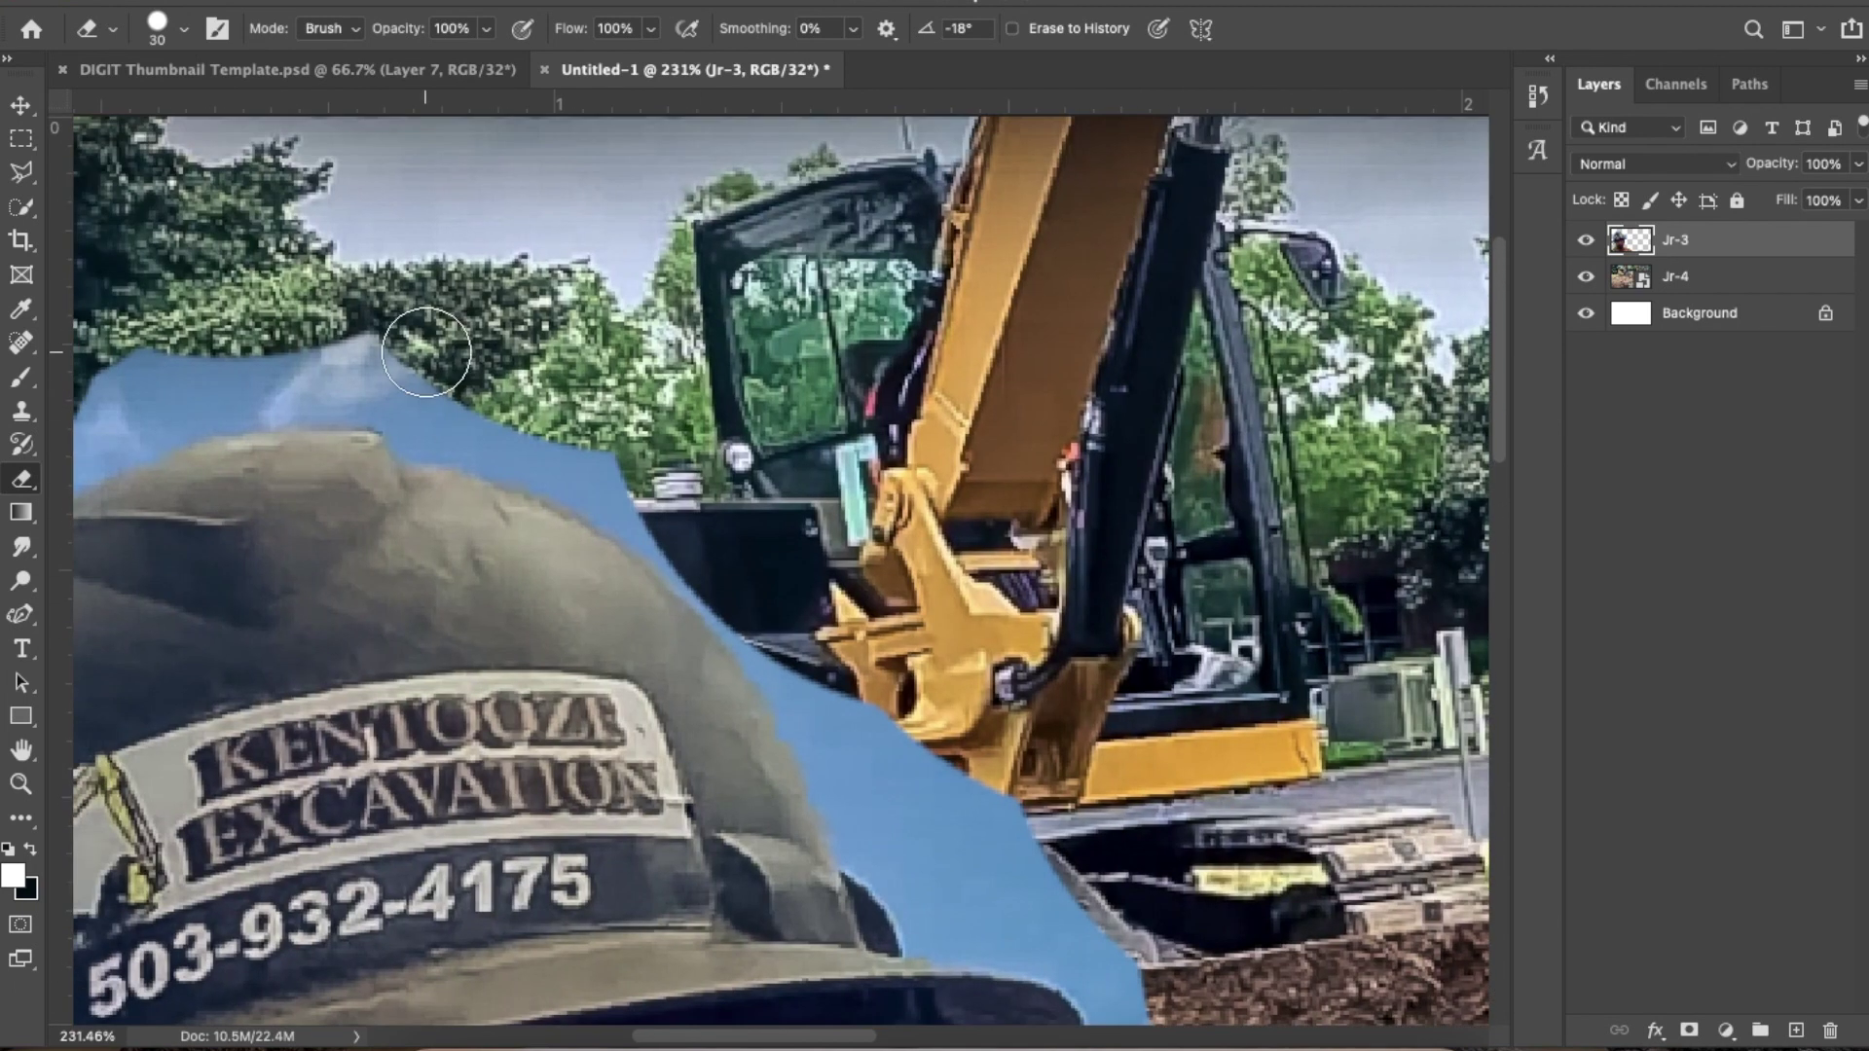
pyautogui.moveTo(515, 439); pyautogui.dragTo(700, 529)
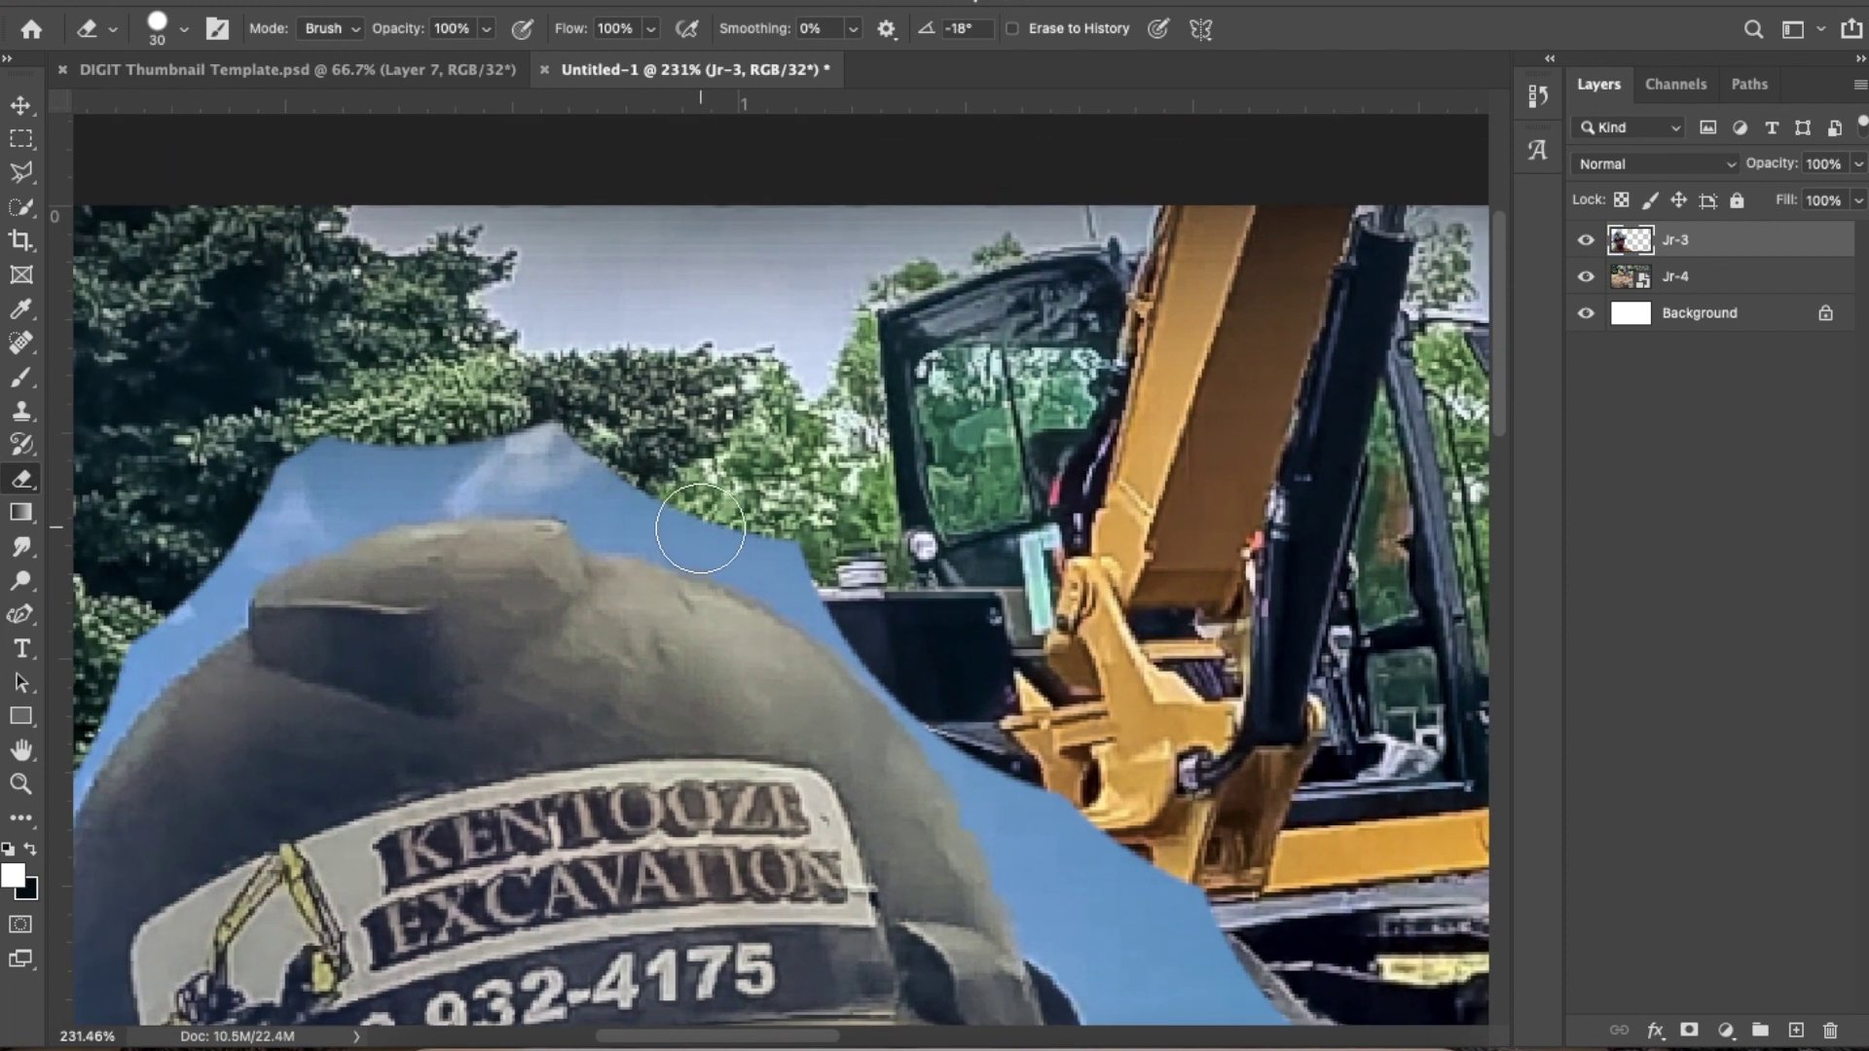
pyautogui.scroll(-3, 700, 529)
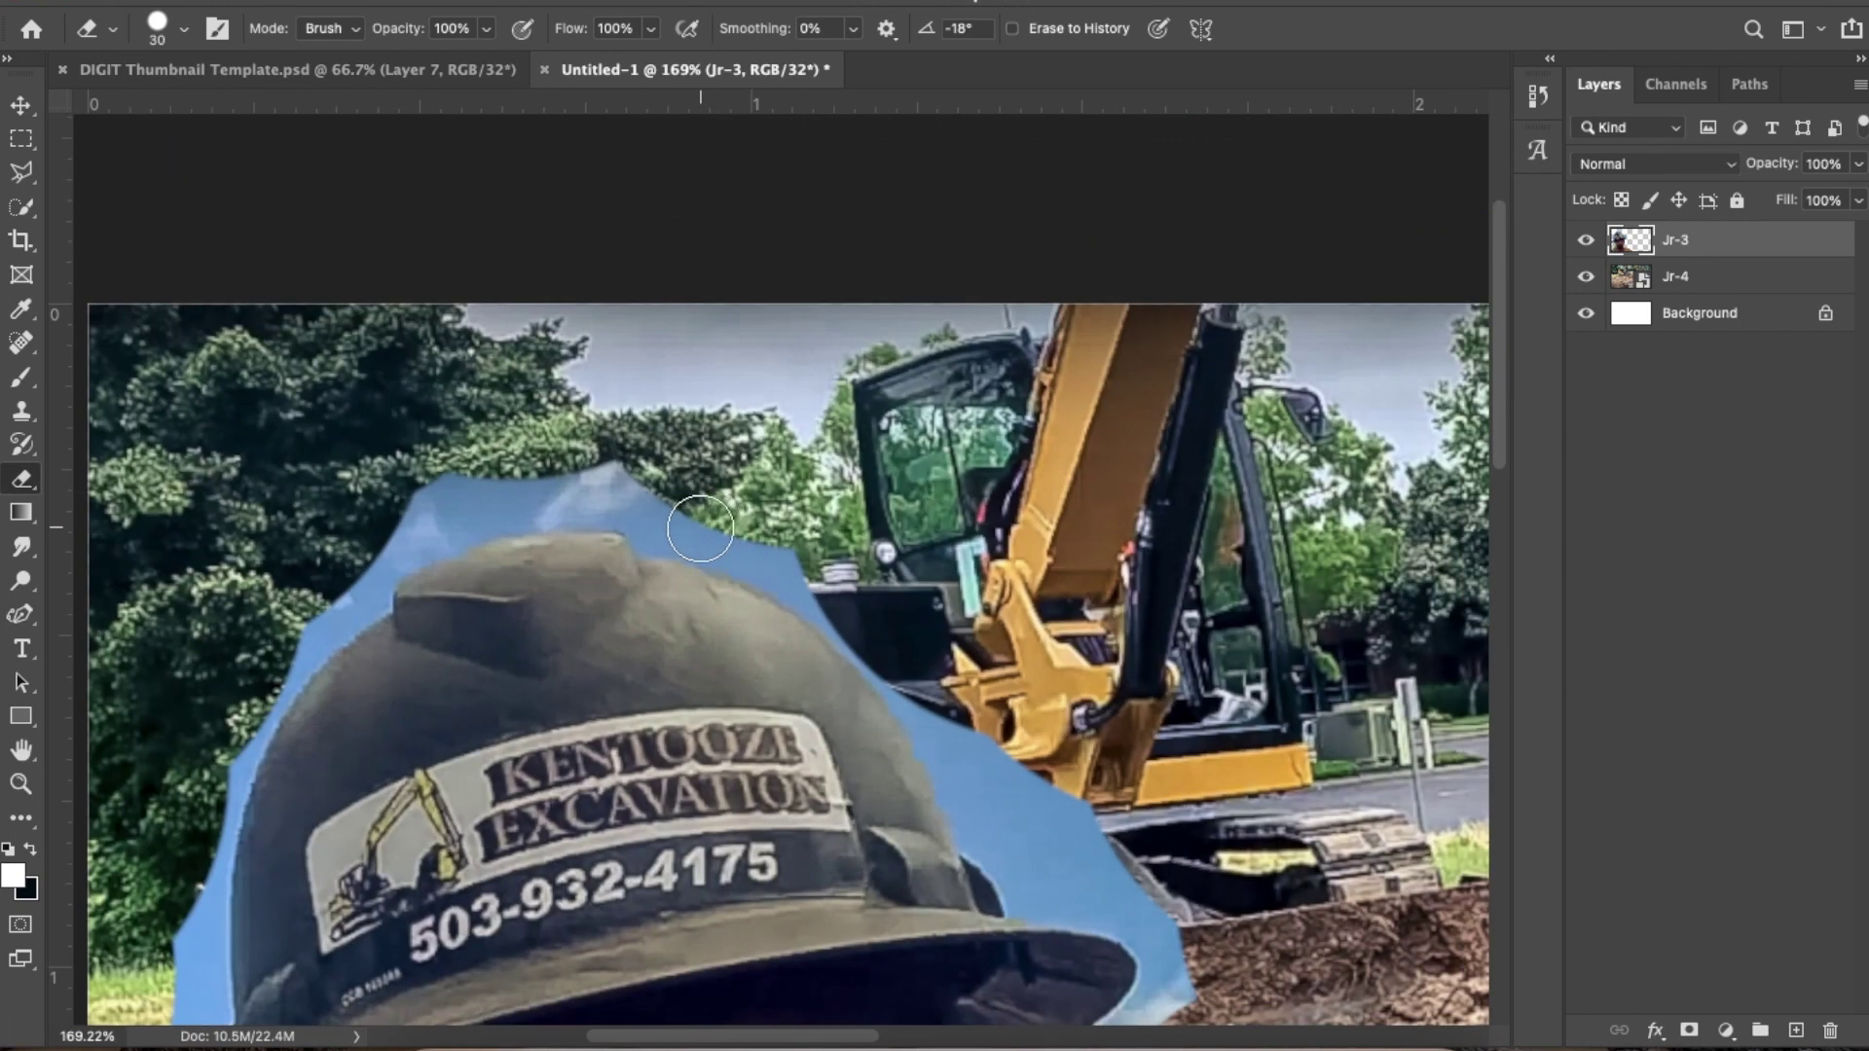
pyautogui.press(']')
pyautogui.press(']')
pyautogui.press(']')
pyautogui.press(']')
pyautogui.press(']')
pyautogui.press(']')
pyautogui.press(']')
pyautogui.press(']')
pyautogui.press(']')
pyautogui.press(']')
pyautogui.press(']')
pyautogui.press(']')
pyautogui.press(']')
pyautogui.press(']')
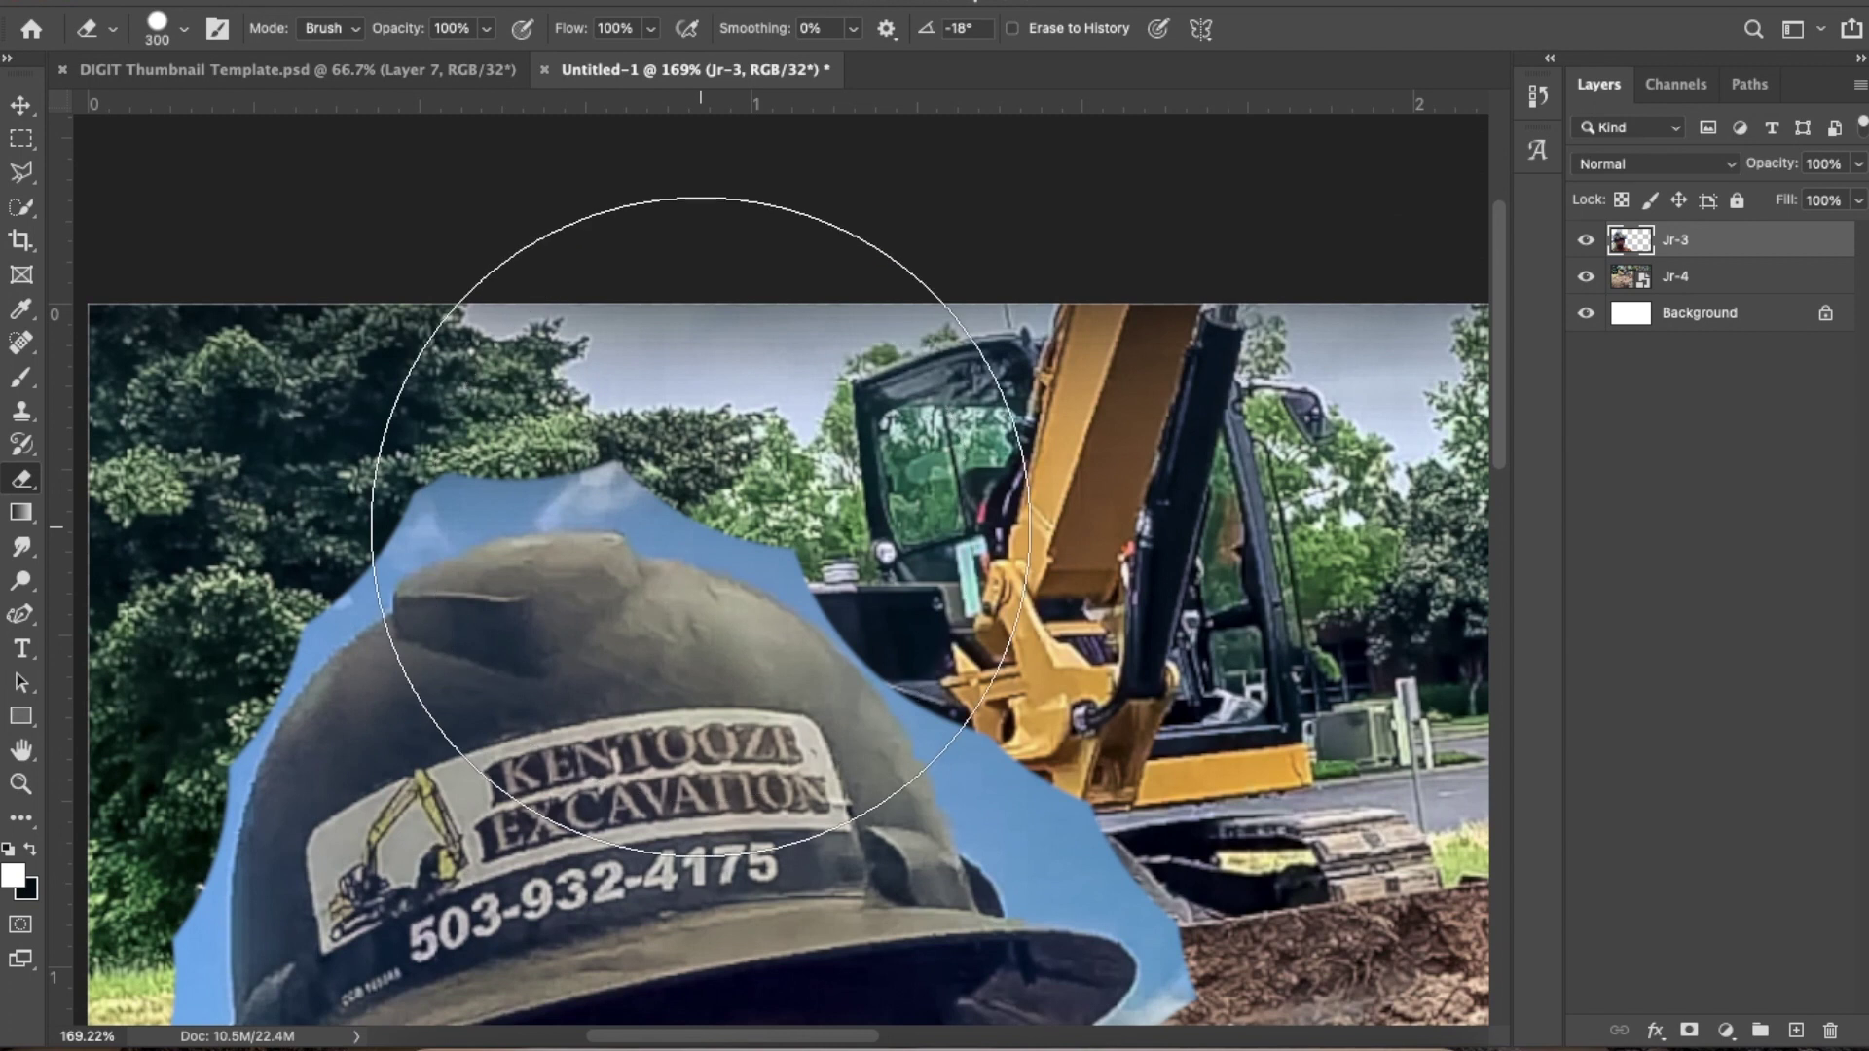
pyautogui.press('[')
pyautogui.press('[')
pyautogui.press('[')
pyautogui.press('[')
pyautogui.press('[')
pyautogui.press('[')
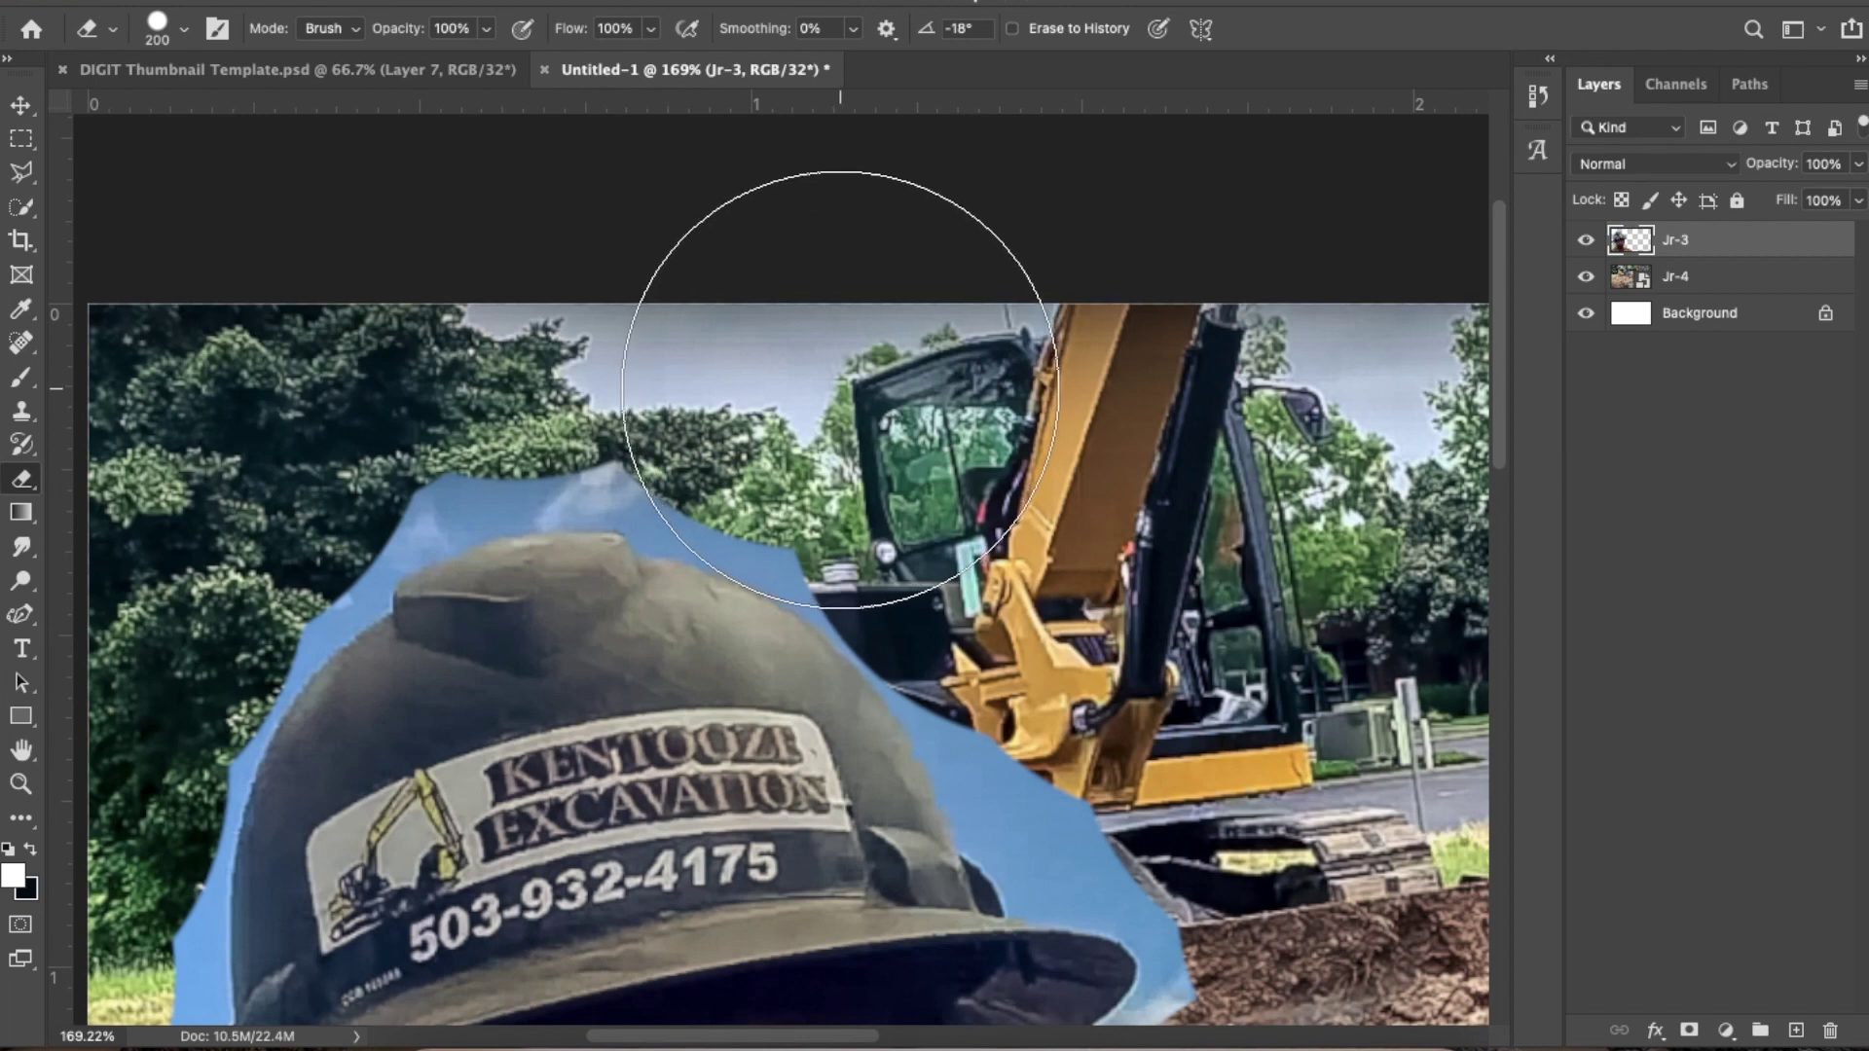
pyautogui.moveTo(839, 389)
pyautogui.mouseDown()
pyautogui.moveTo(946, 407)
pyautogui.moveTo(905, 421)
pyautogui.moveTo(966, 447)
pyautogui.mouseUp()
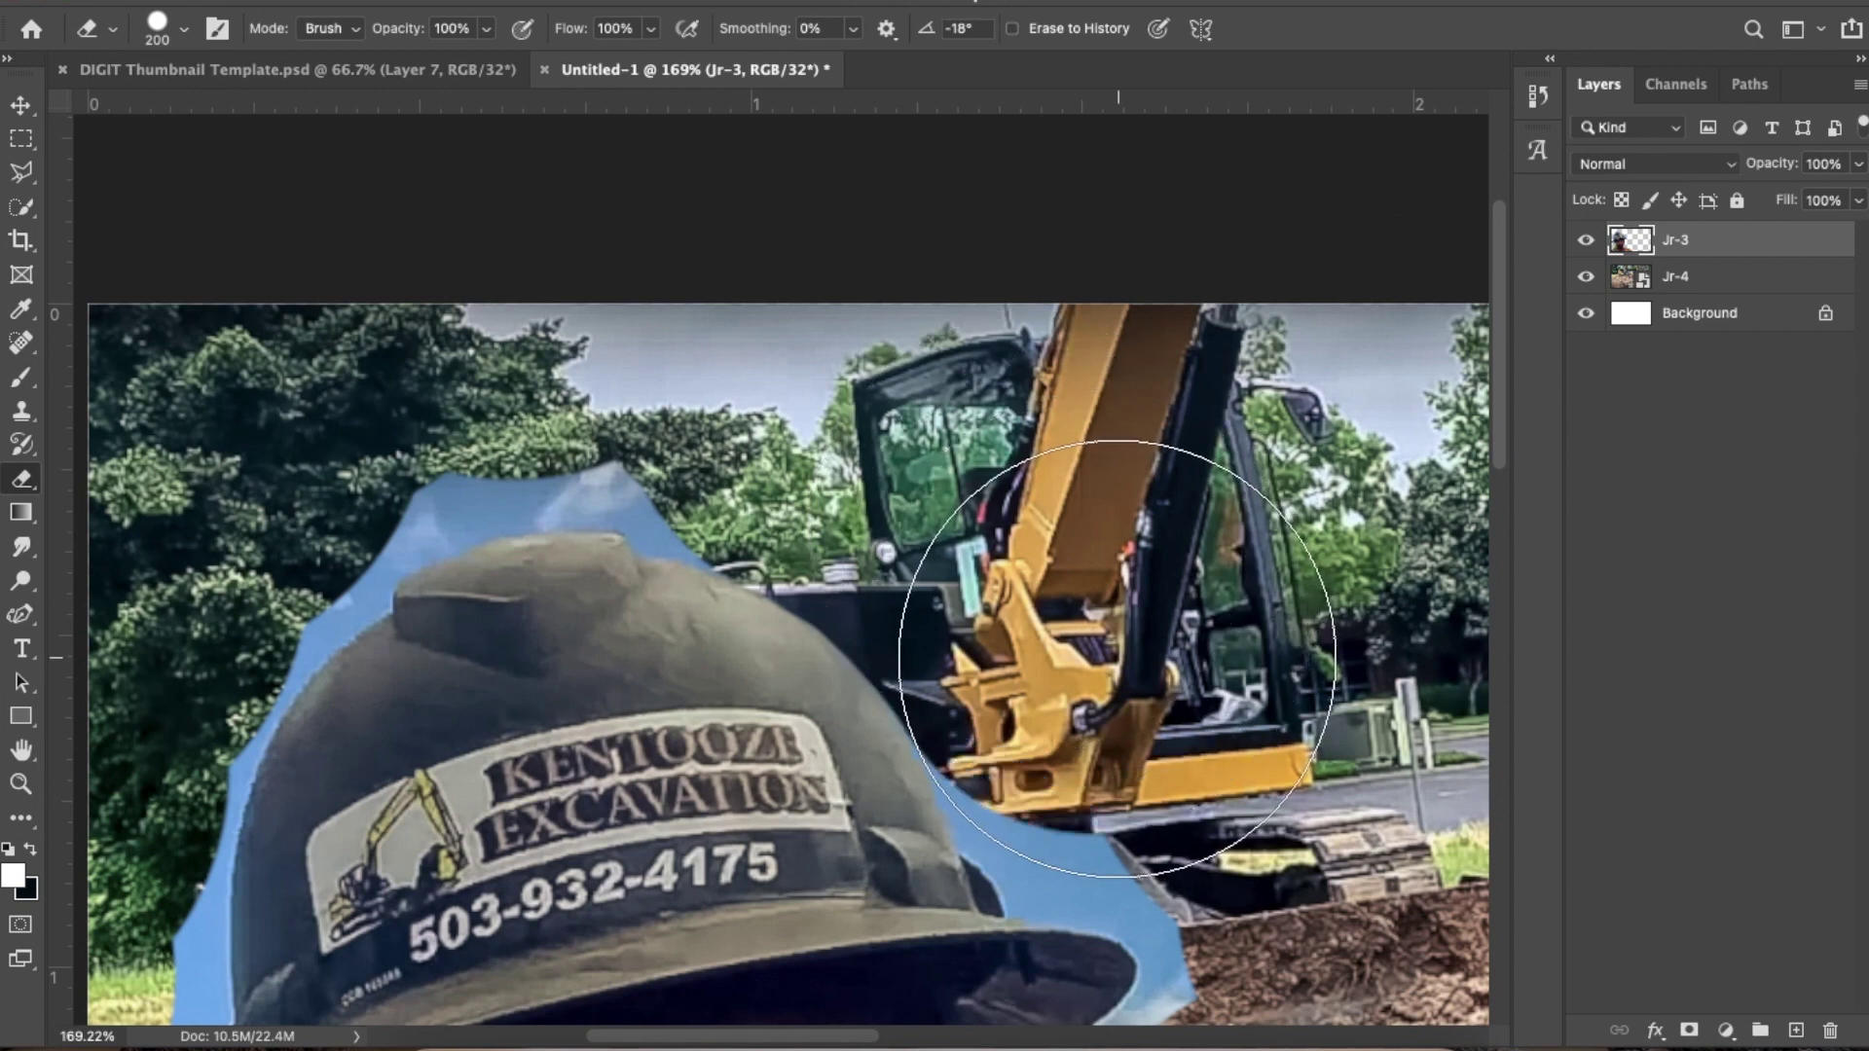
pyautogui.moveTo(1130, 647); pyautogui.dragTo(1153, 679)
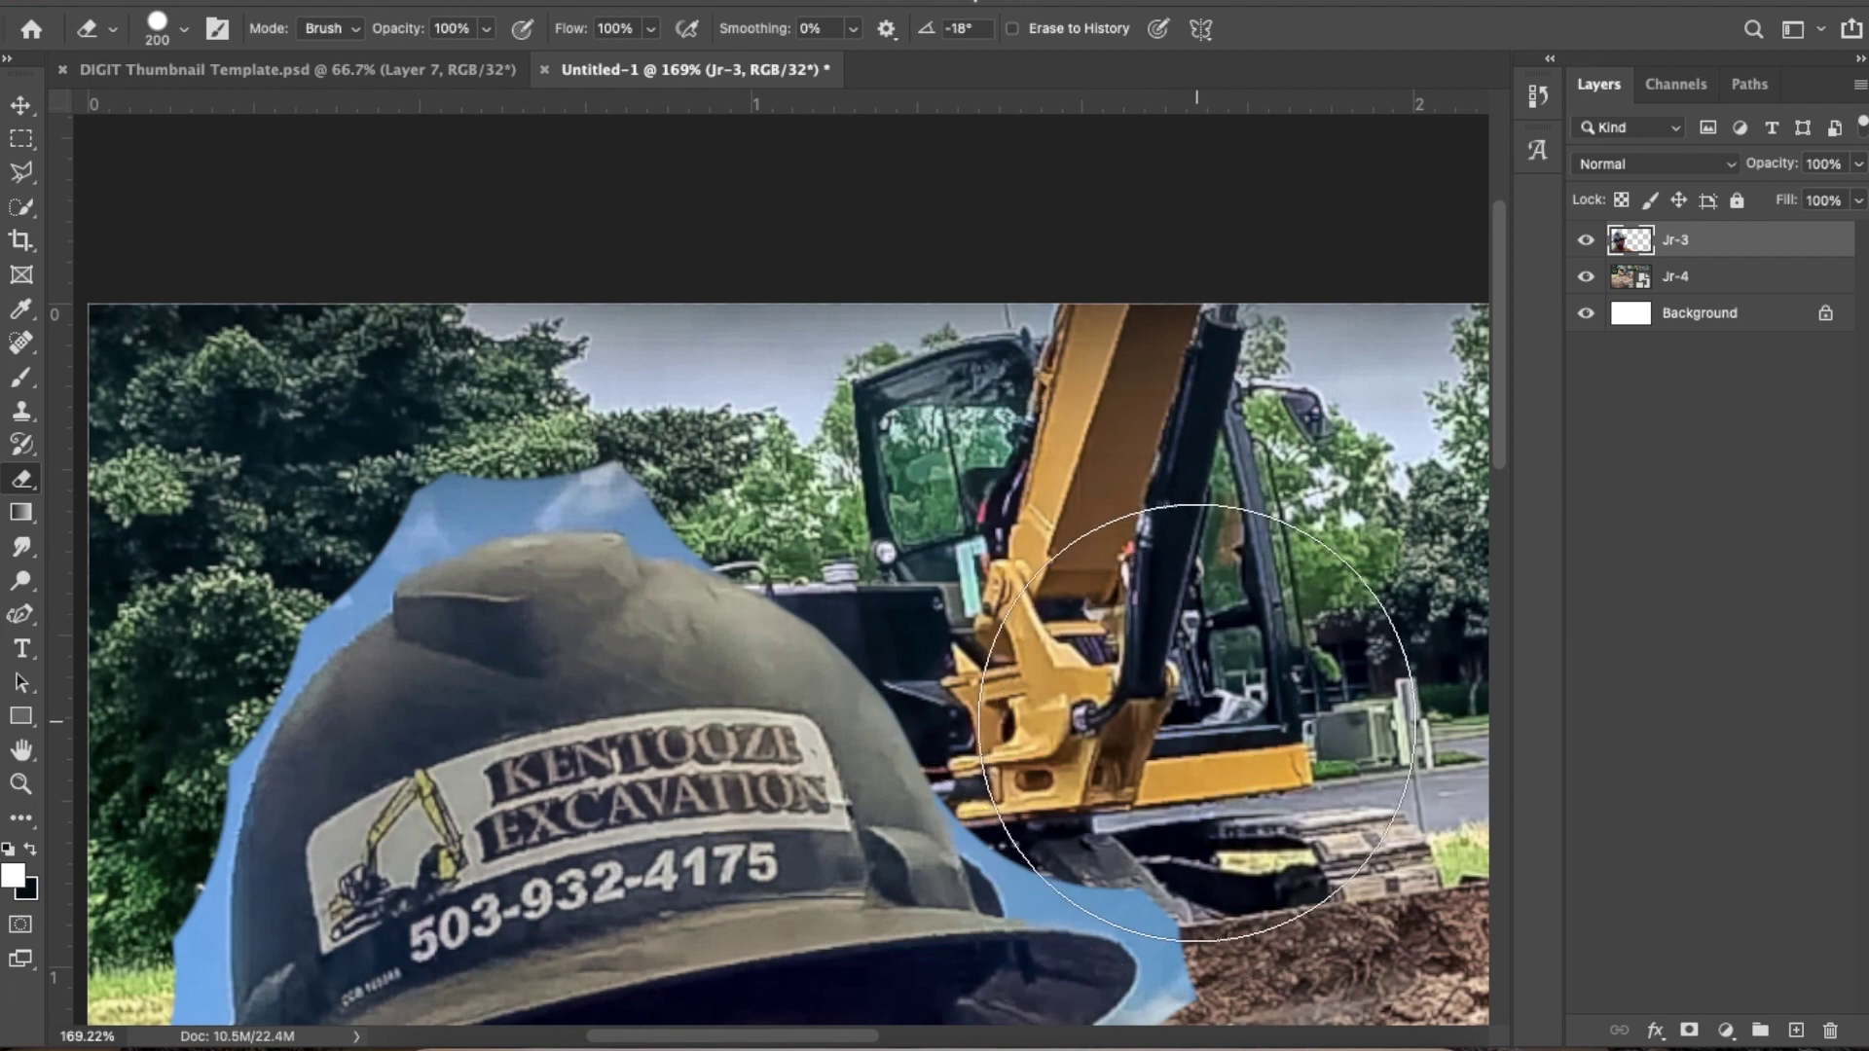
pyautogui.moveTo(1196, 722); pyautogui.dragTo(1110, 567)
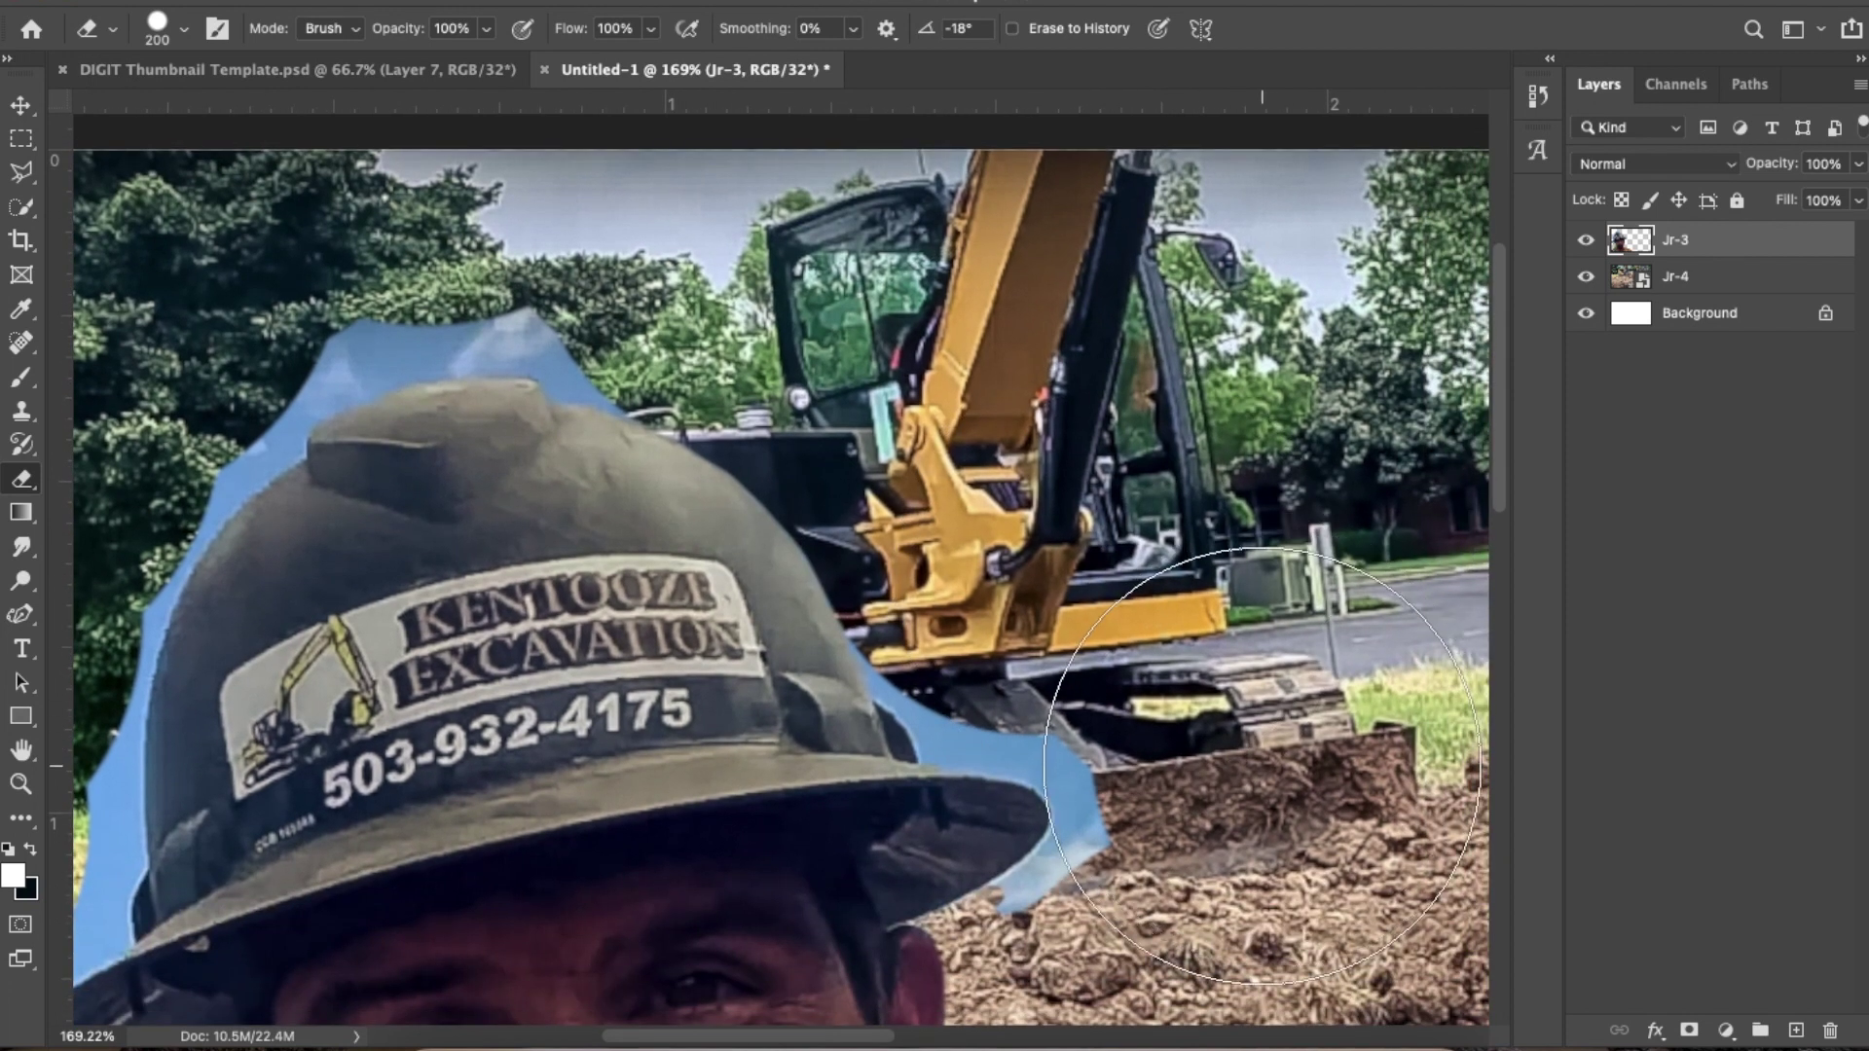
pyautogui.moveTo(1265, 765)
pyautogui.mouseDown()
pyautogui.moveTo(1256, 722)
pyautogui.moveTo(1207, 671)
pyautogui.mouseUp()
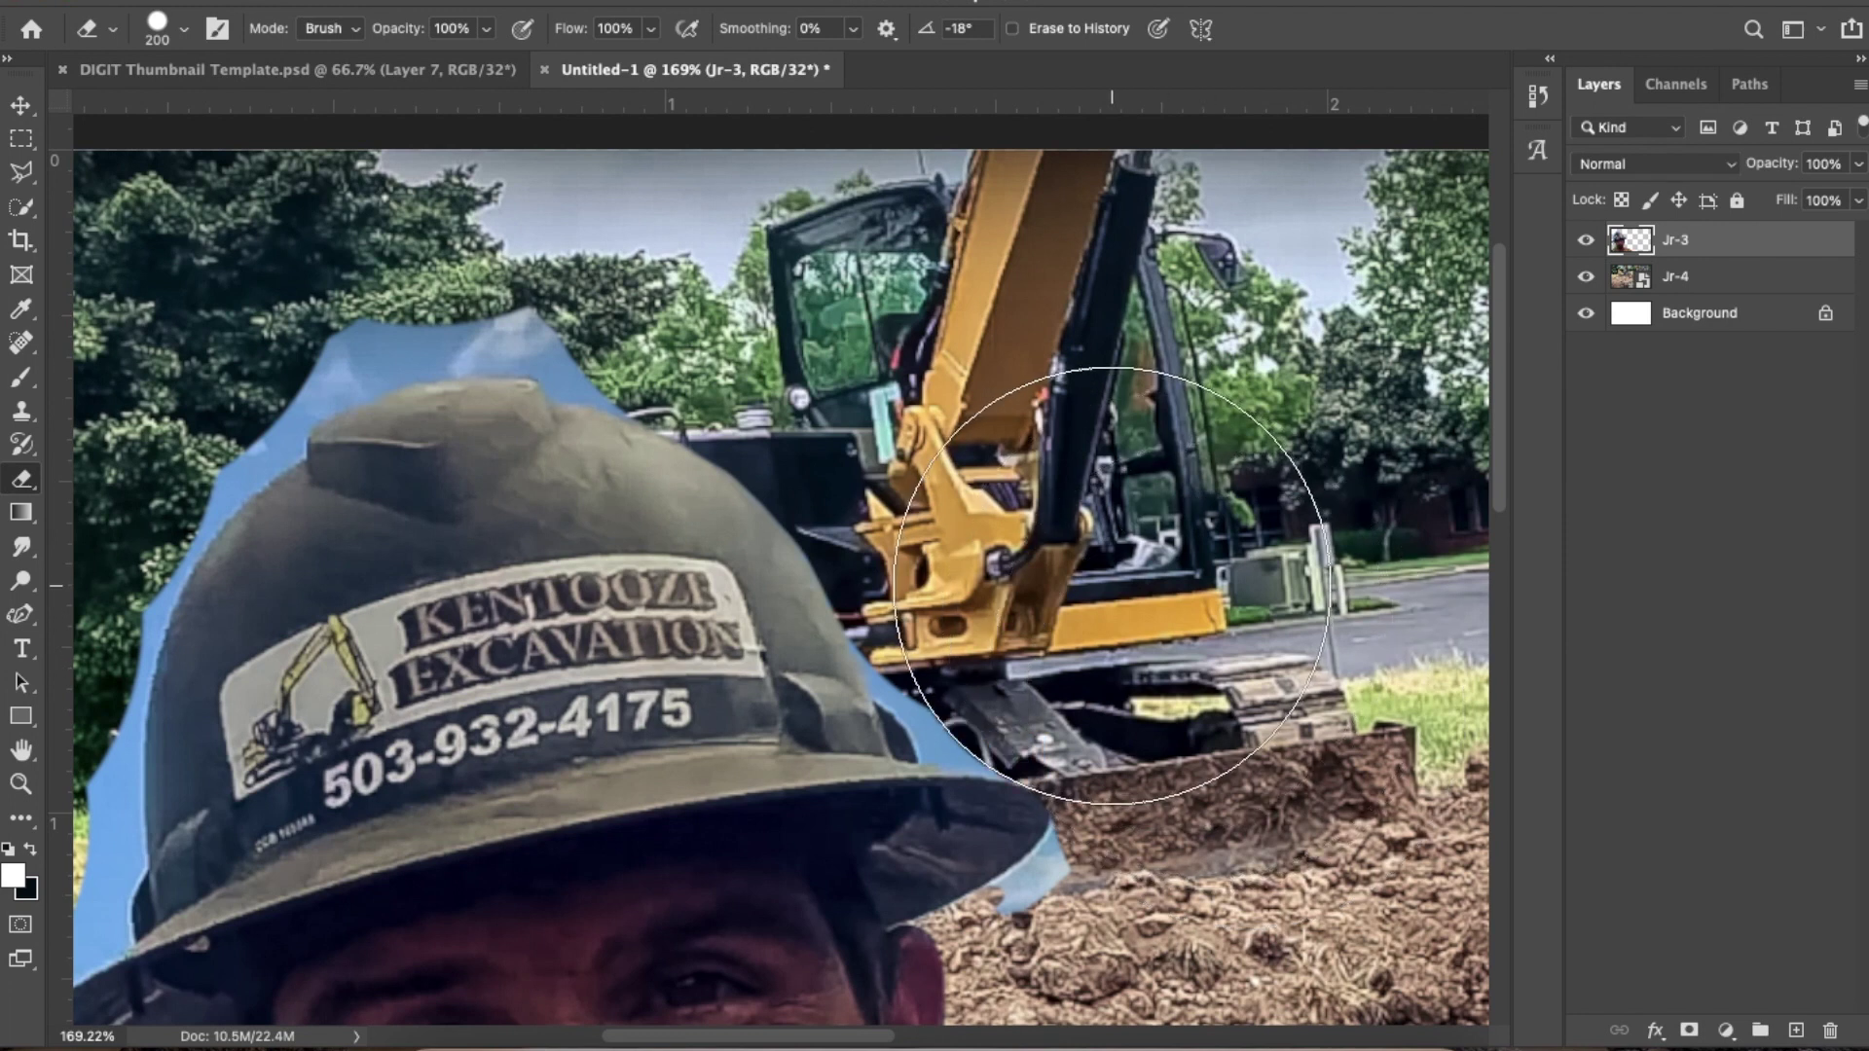
# Shrink the eraser to 60 px and erase the blue fringe beside and below the brim
pyautogui.scroll(5, 1111, 586)
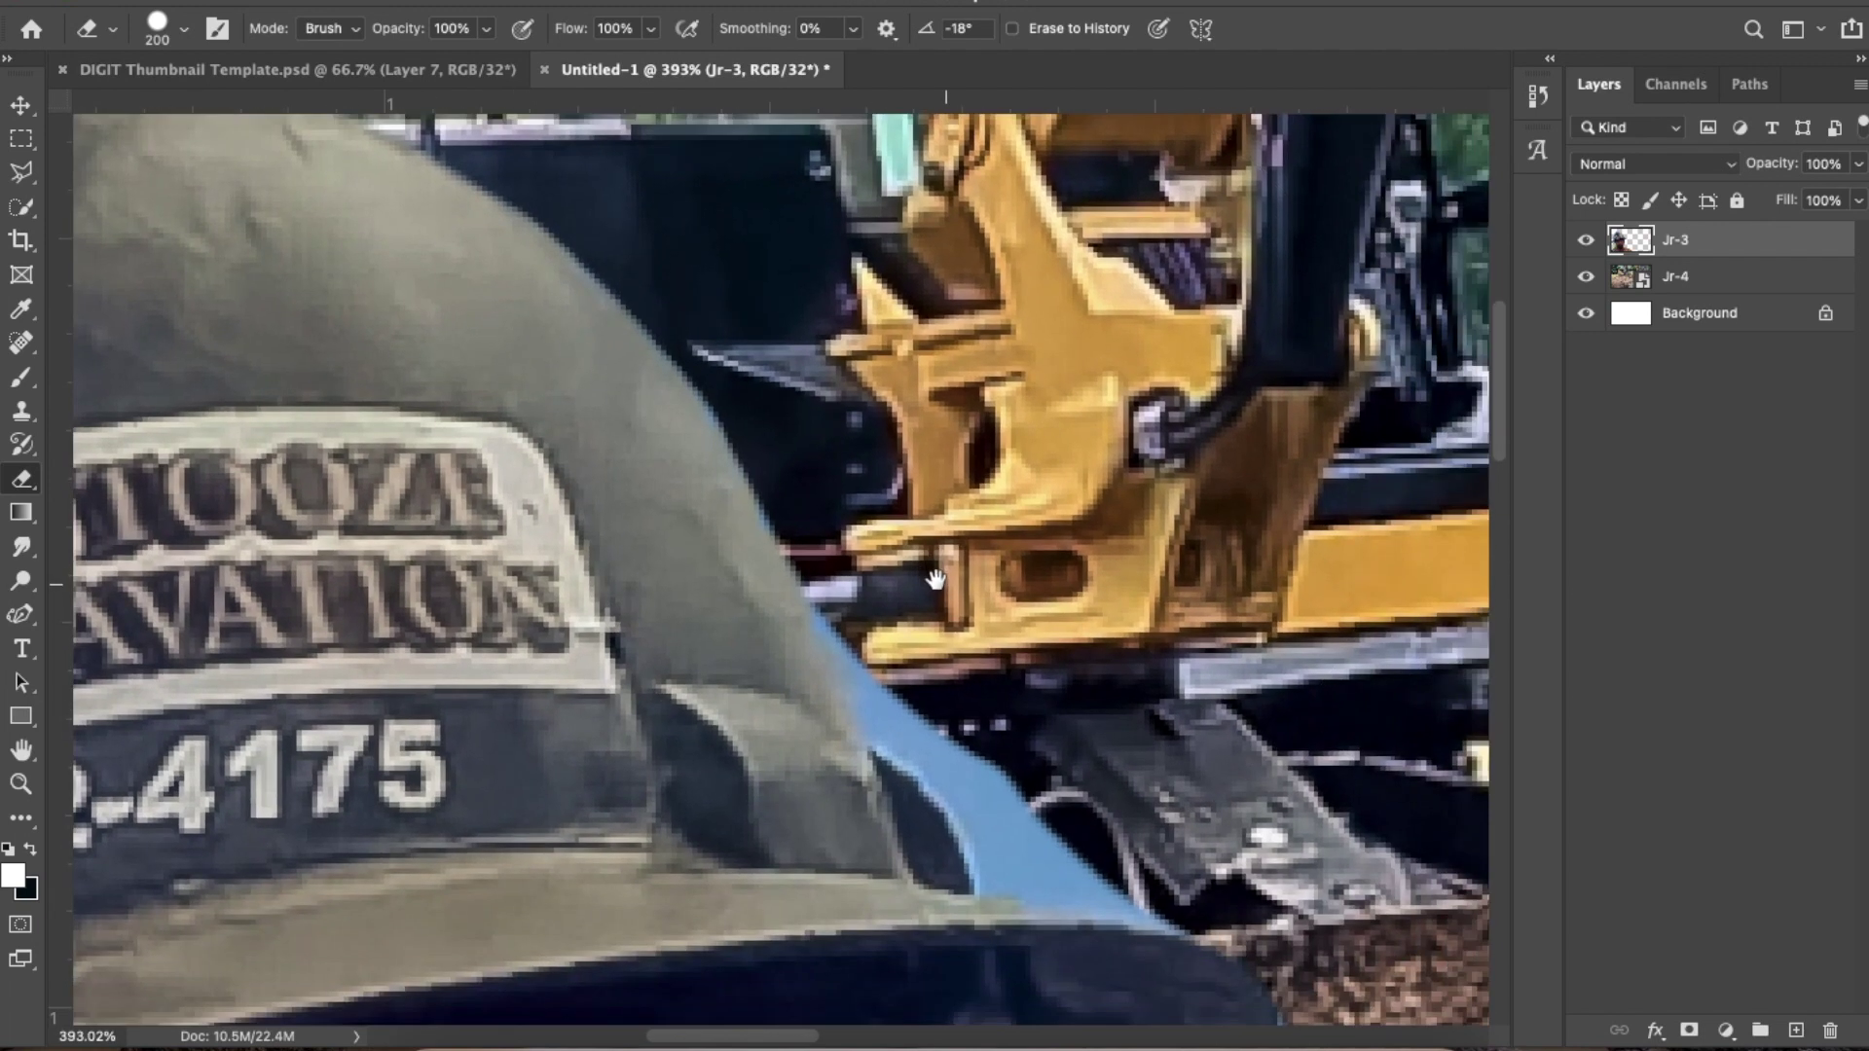
pyautogui.moveTo(935, 579); pyautogui.dragTo(905, 557)
pyautogui.press('[')
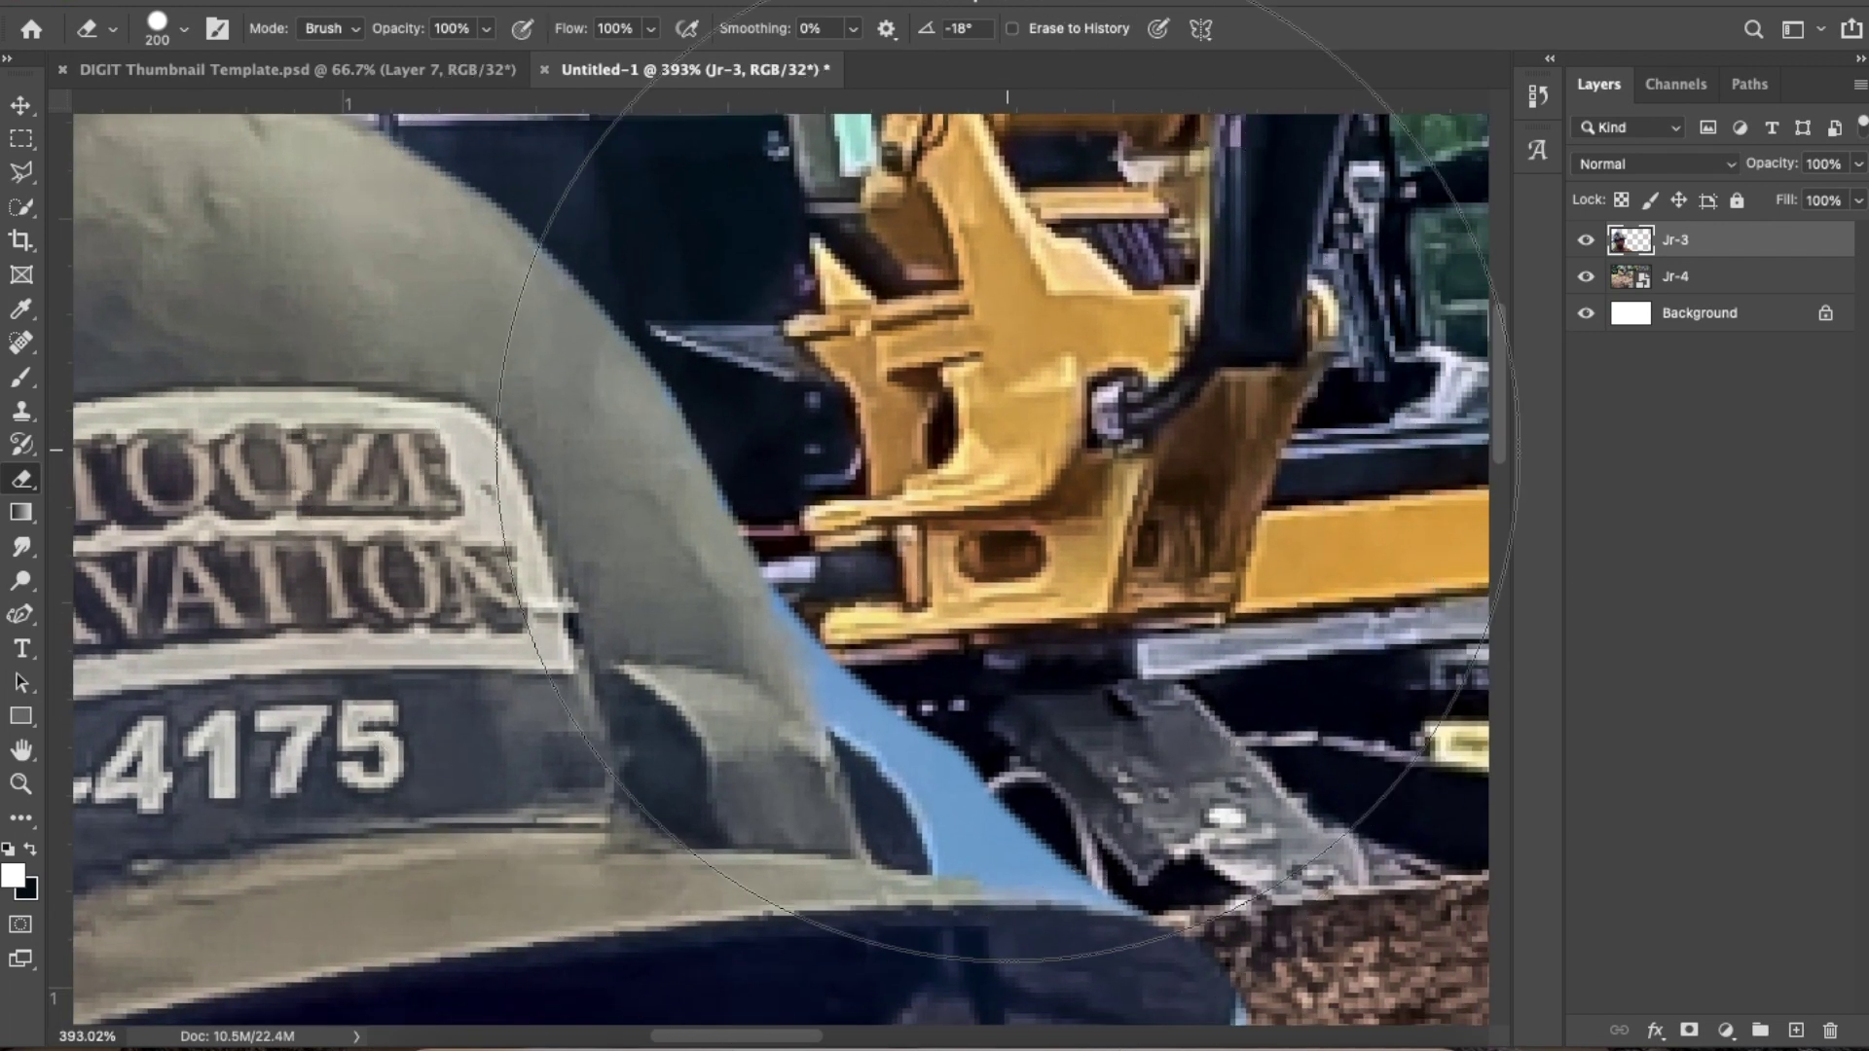
pyautogui.press('[')
pyautogui.press('[')
pyautogui.press('[')
pyautogui.press('[')
pyautogui.press('[')
pyautogui.press('[')
pyautogui.press('[')
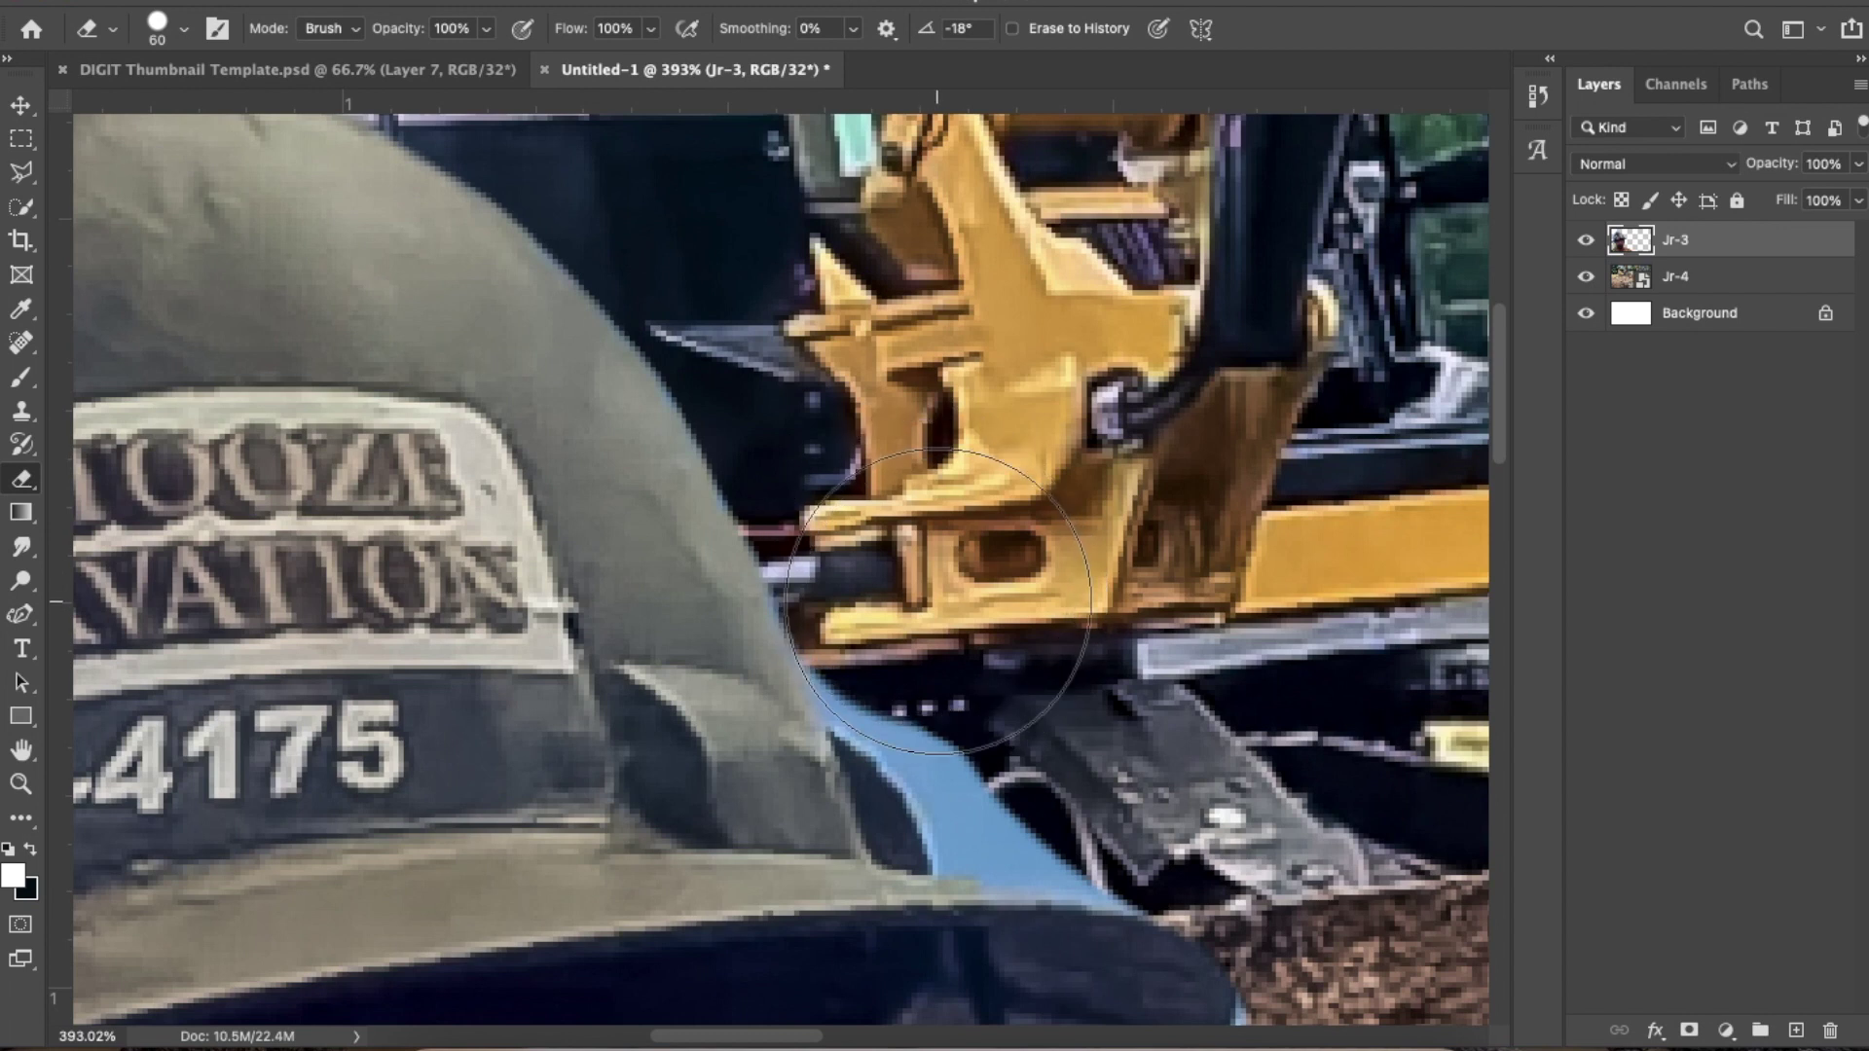
pyautogui.moveTo(958, 633)
pyautogui.mouseDown()
pyautogui.moveTo(960, 730)
pyautogui.moveTo(981, 750)
pyautogui.moveTo(994, 725)
pyautogui.moveTo(960, 730)
pyautogui.moveTo(969, 668)
pyautogui.mouseUp()
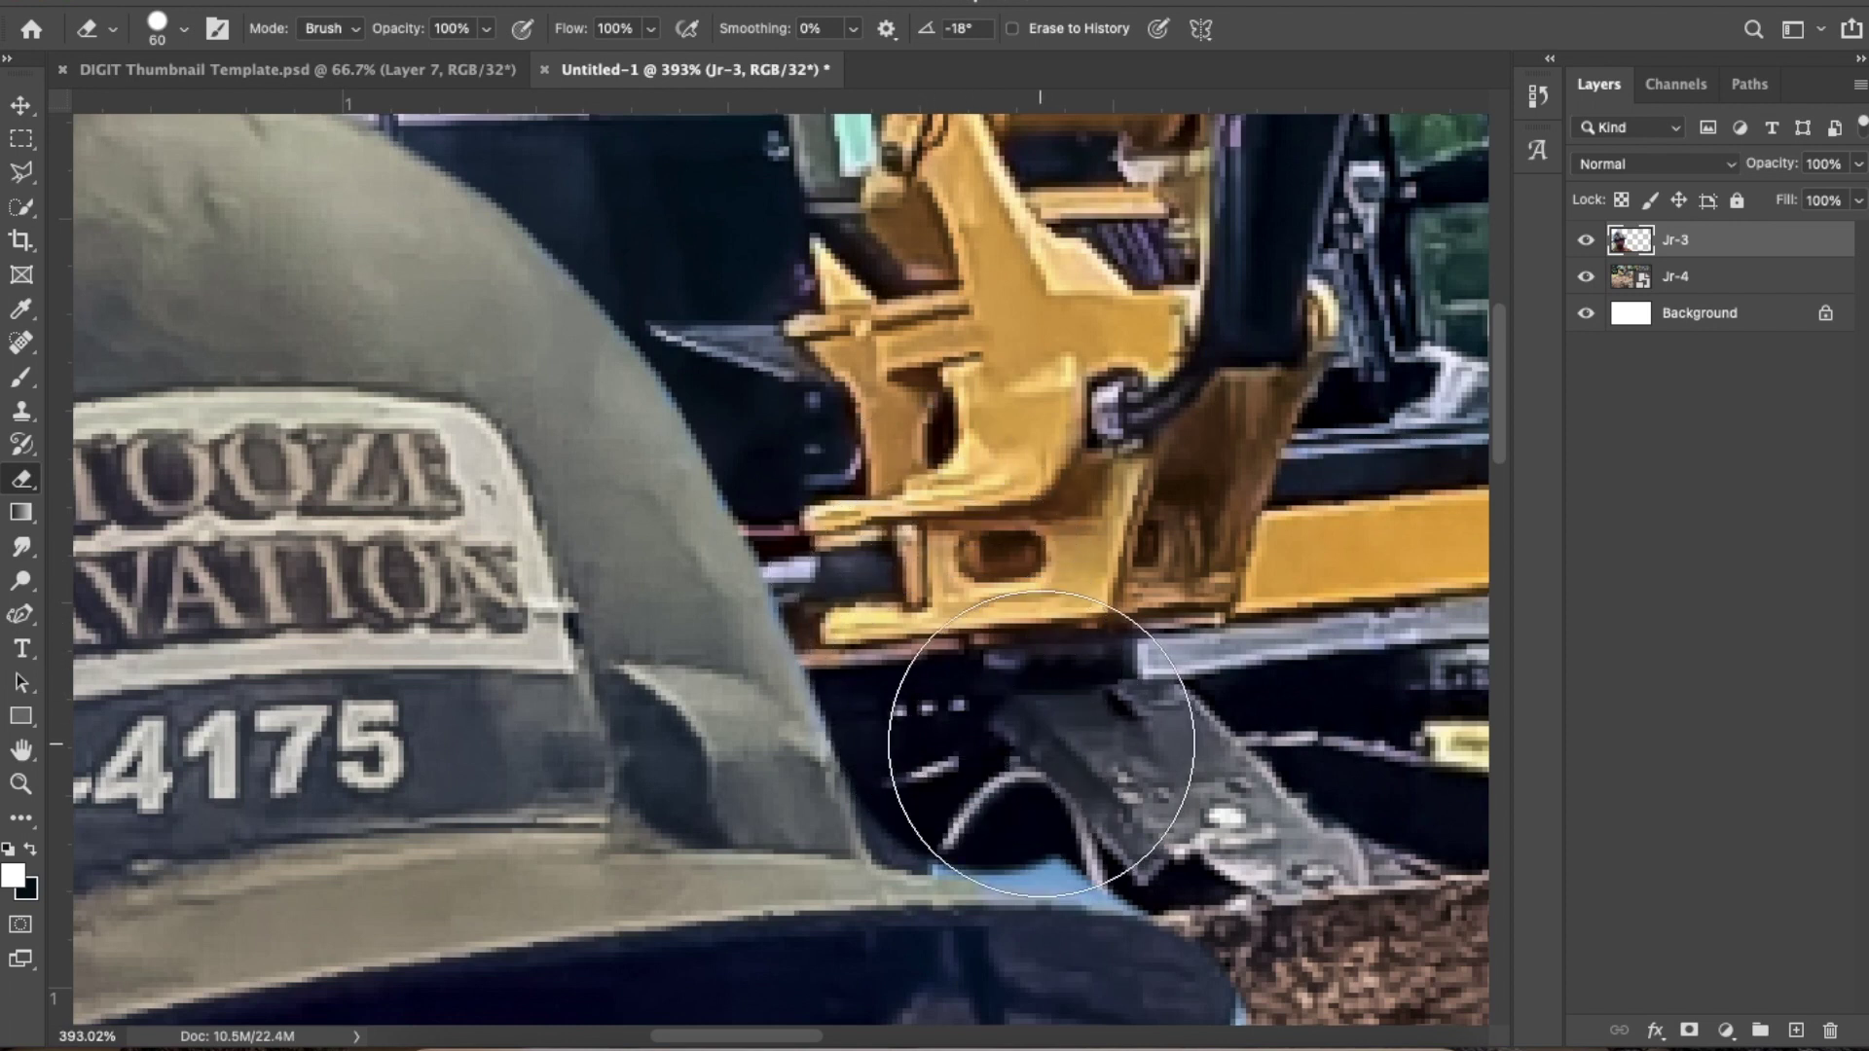
pyautogui.moveTo(1043, 742)
pyautogui.mouseDown()
pyautogui.moveTo(1180, 766)
pyautogui.moveTo(1029, 731)
pyautogui.mouseUp()
# Erase the light-blue patch along the brim's lower edge, then hide the Jr-4 trench layer
pyautogui.press('[')
pyautogui.press('[')
pyautogui.press('[')
pyautogui.press('[')
pyautogui.press('[')
pyautogui.press('[')
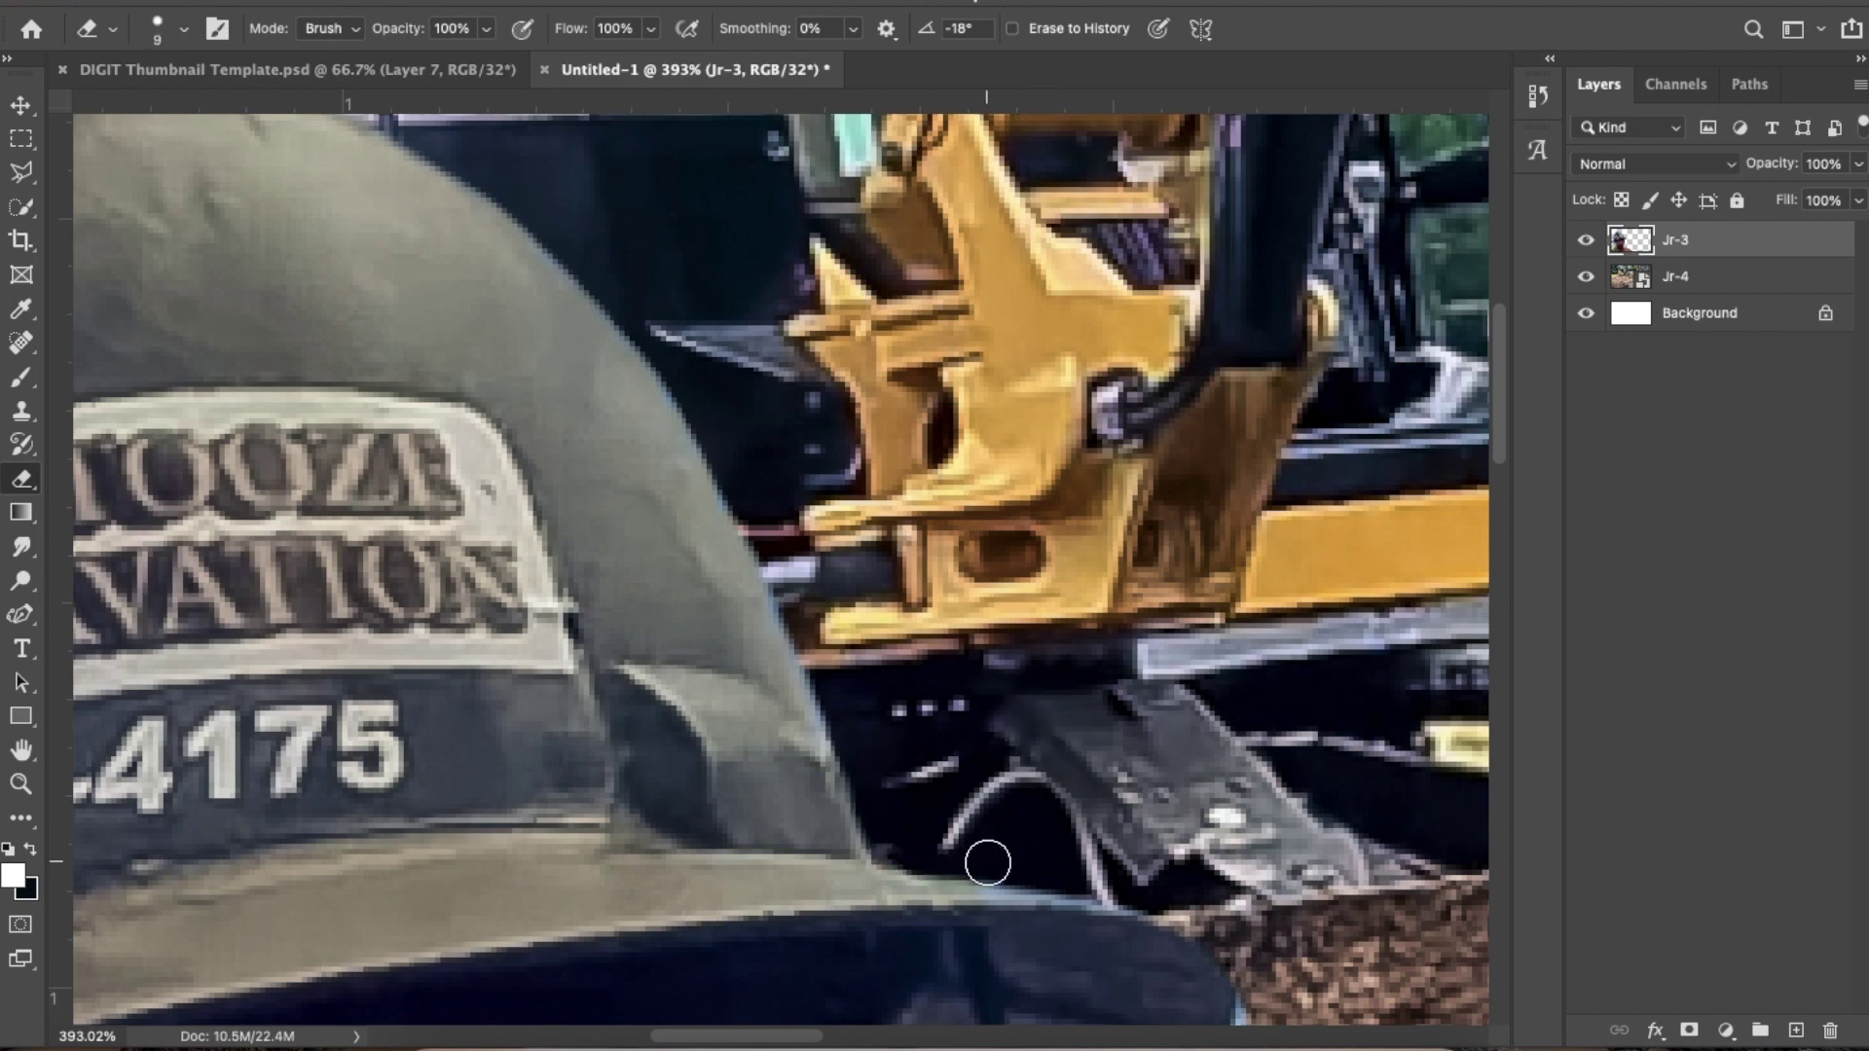
pyautogui.moveTo(1229, 922); pyautogui.dragTo(1003, 336)
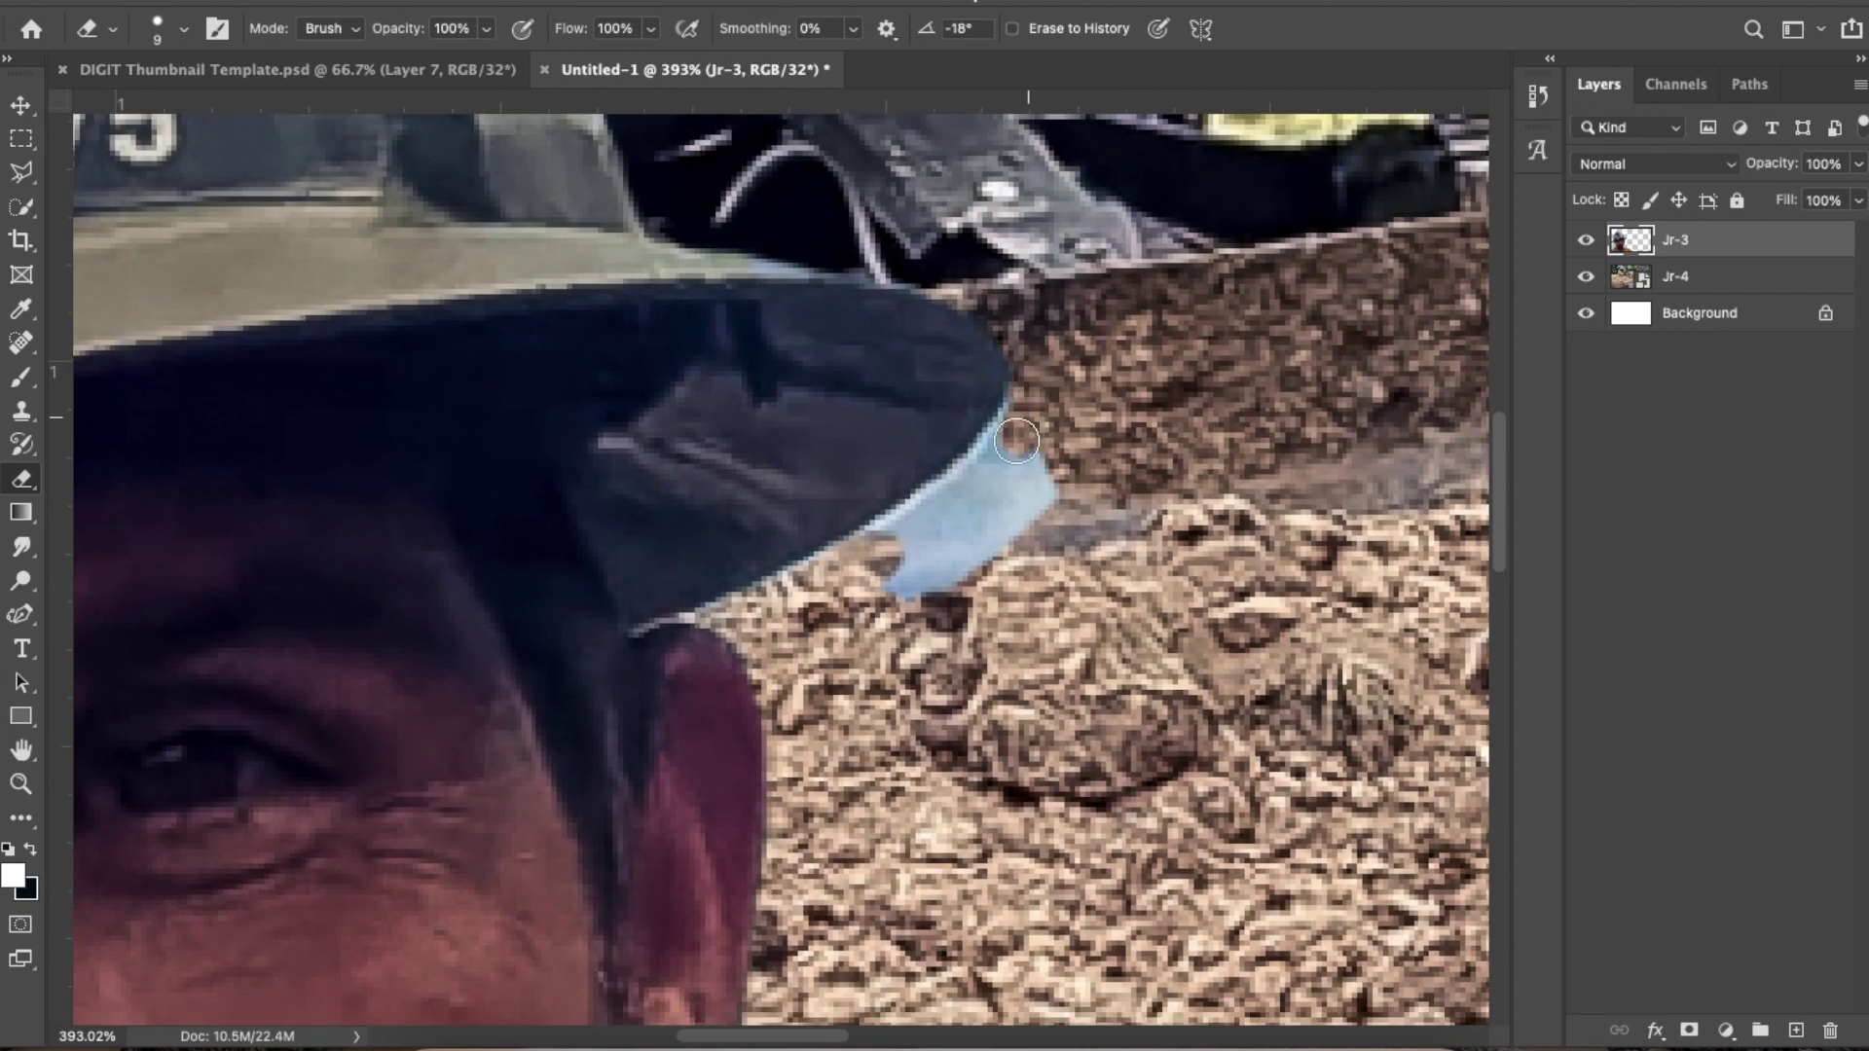
pyautogui.moveTo(981, 474); pyautogui.dragTo(943, 505)
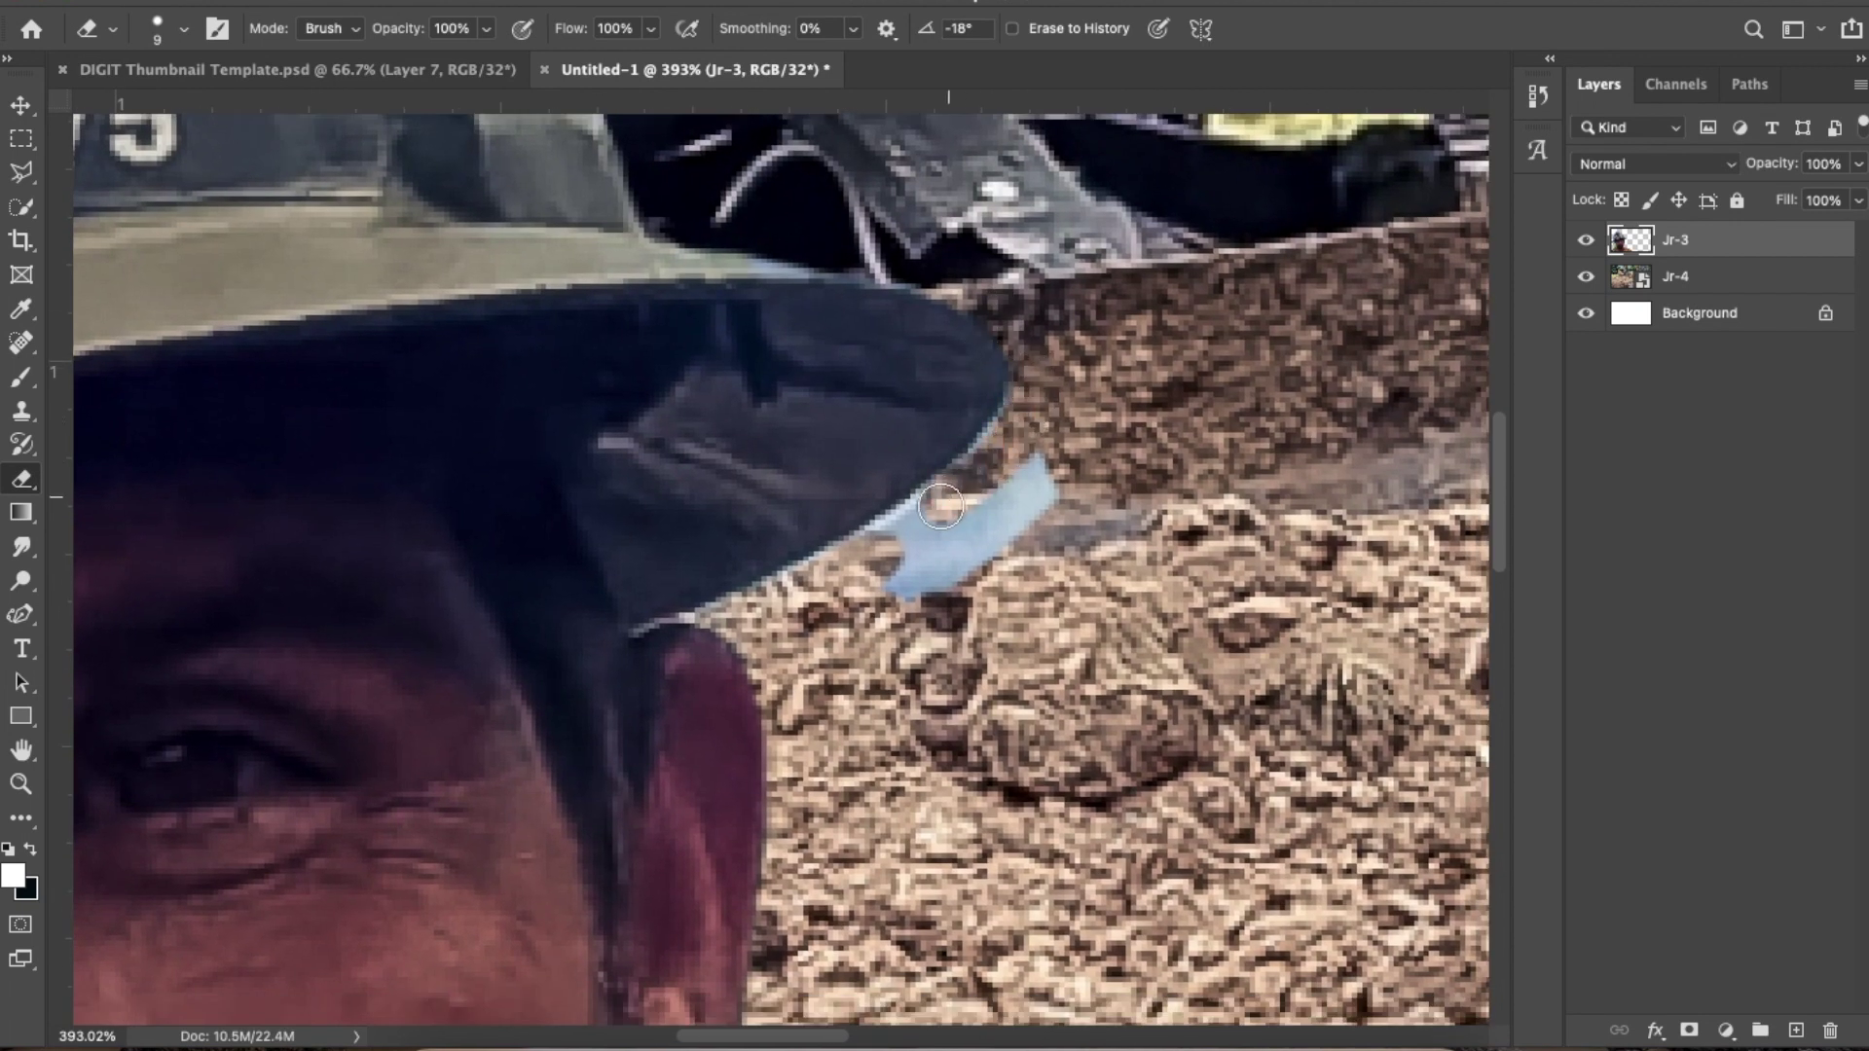
pyautogui.moveTo(857, 595)
pyautogui.mouseDown()
pyautogui.moveTo(1000, 517)
pyautogui.moveTo(1088, 434)
pyautogui.mouseUp()
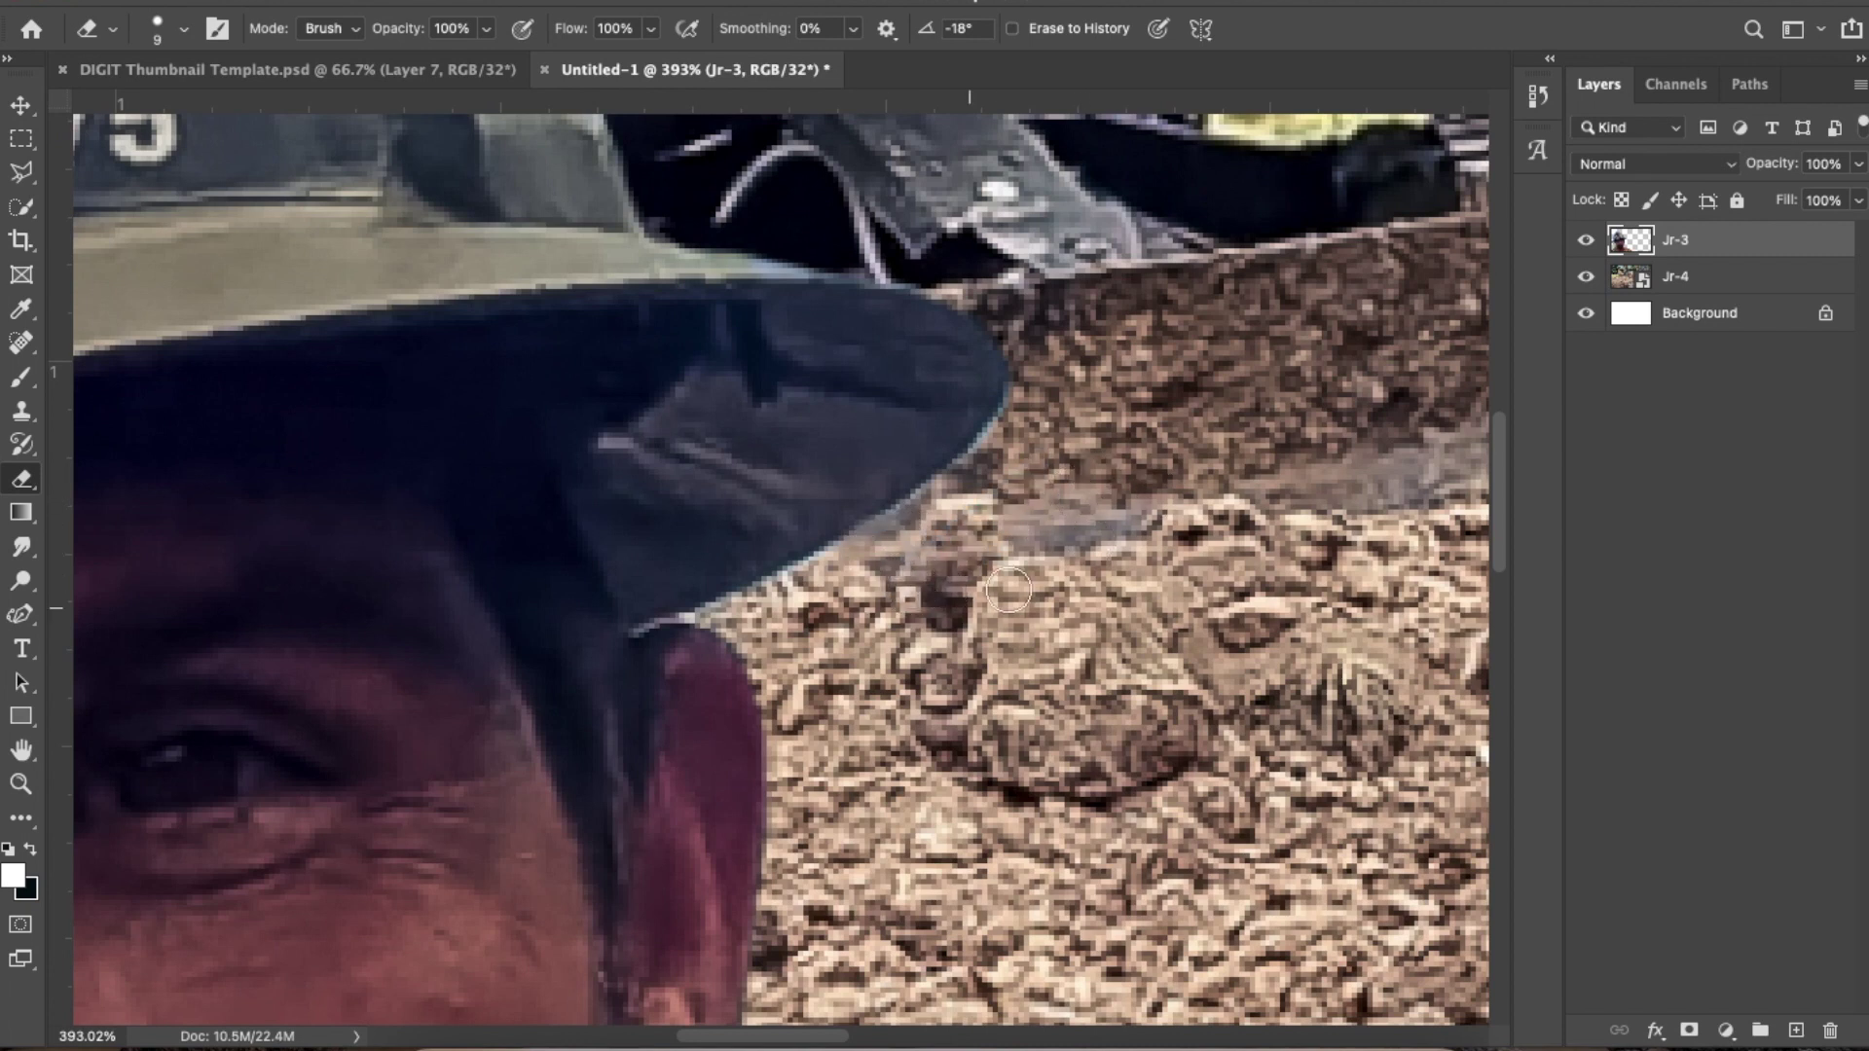
pyautogui.scroll(-10, 1009, 590)
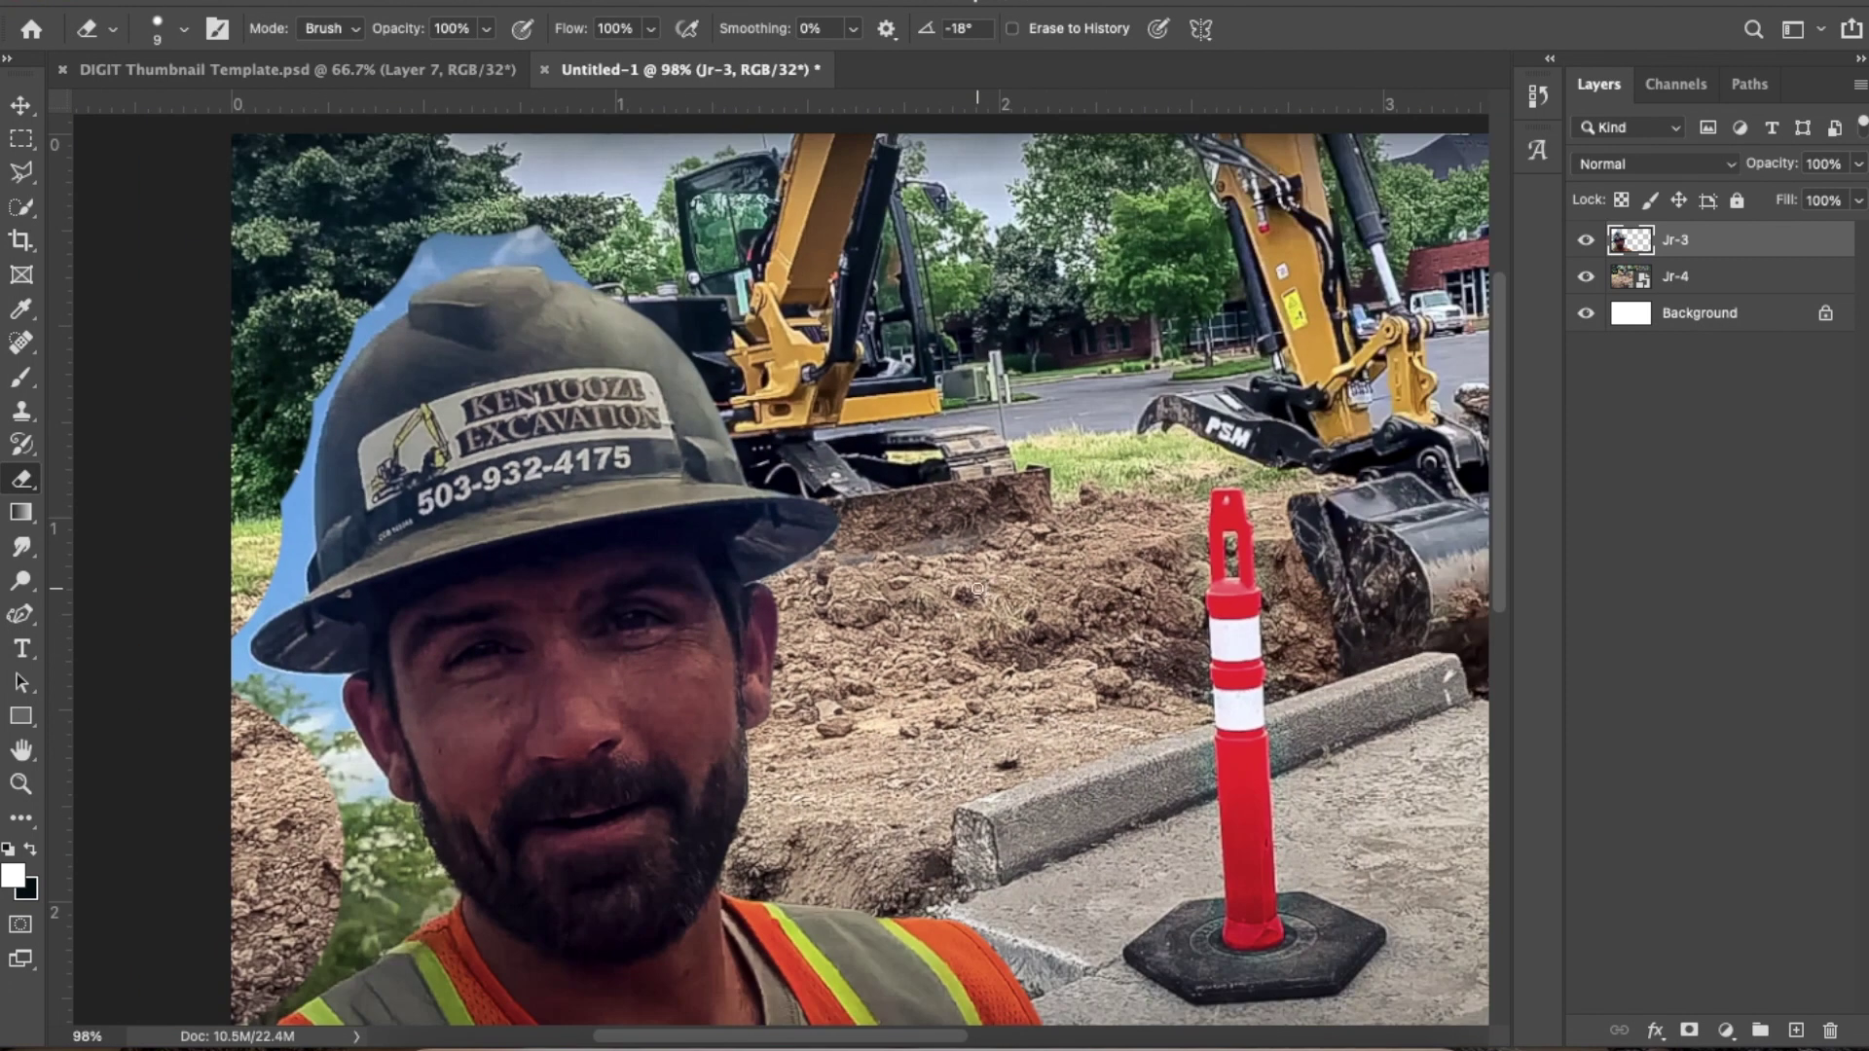
pyautogui.scroll(-2, 978, 588)
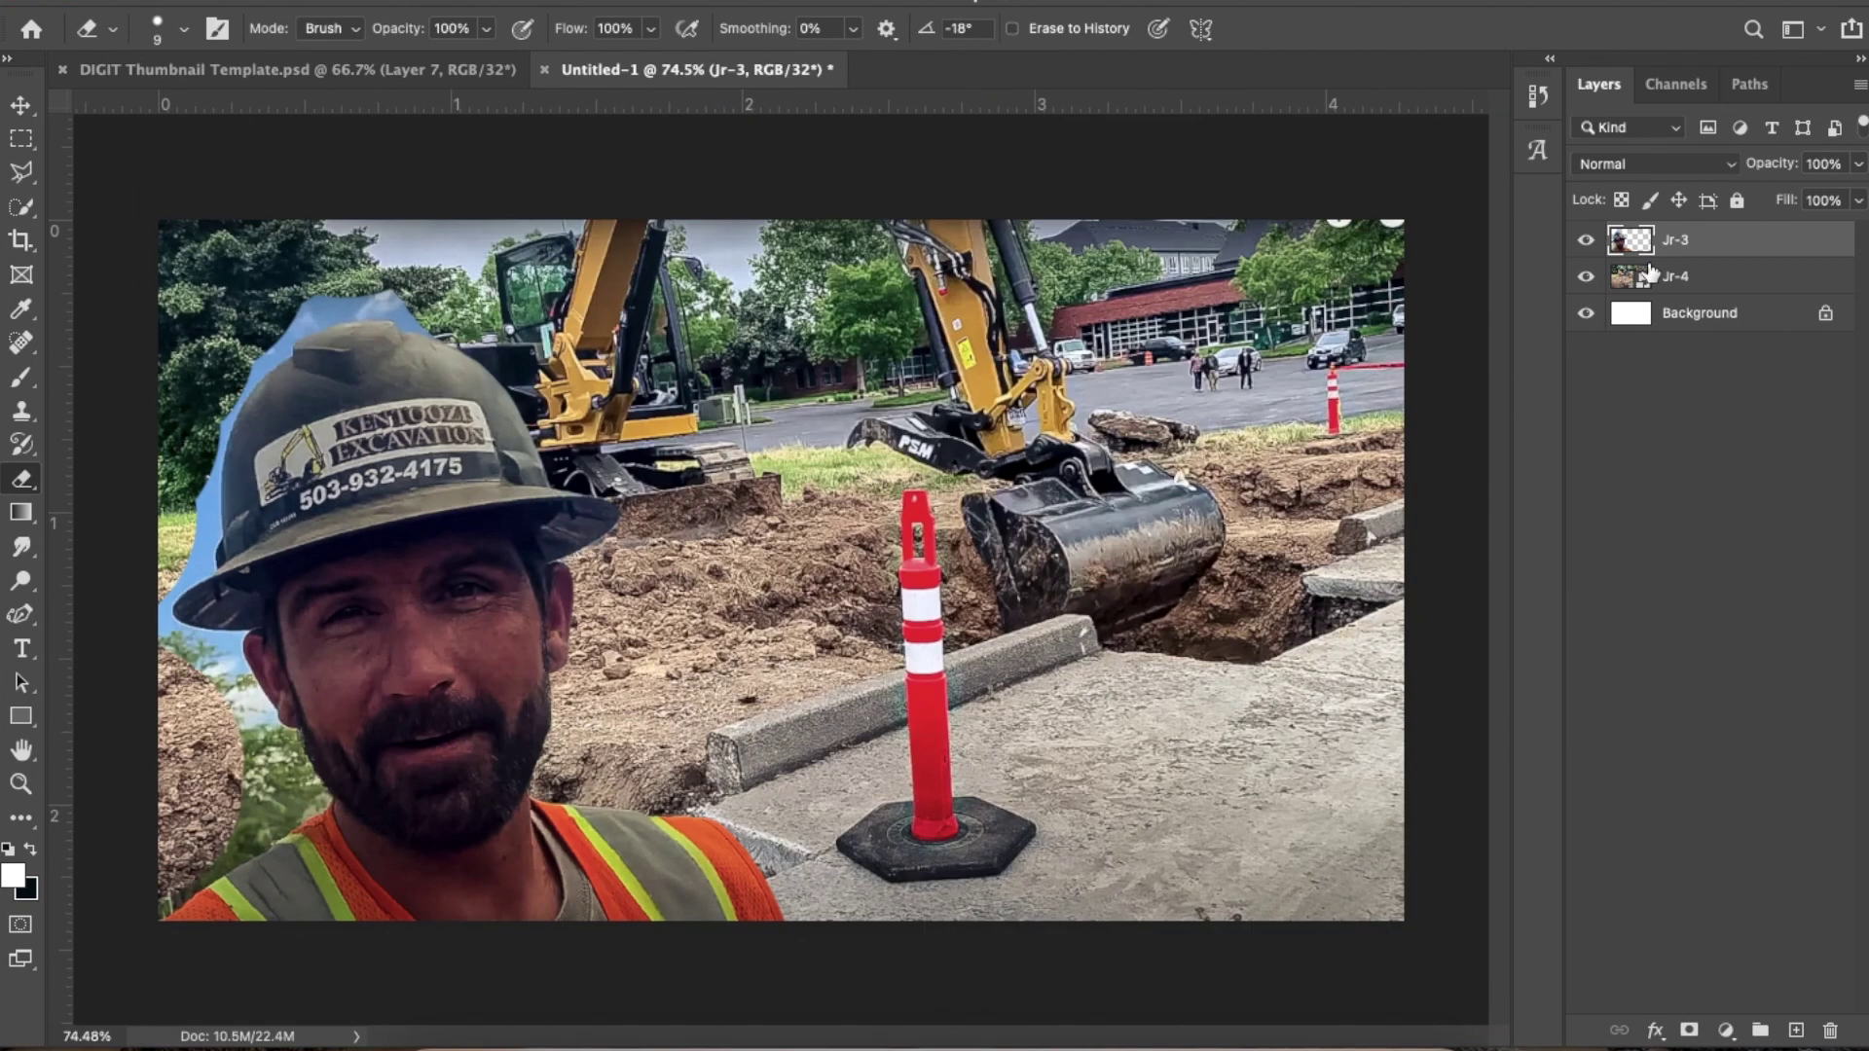
pyautogui.click(1587, 277)
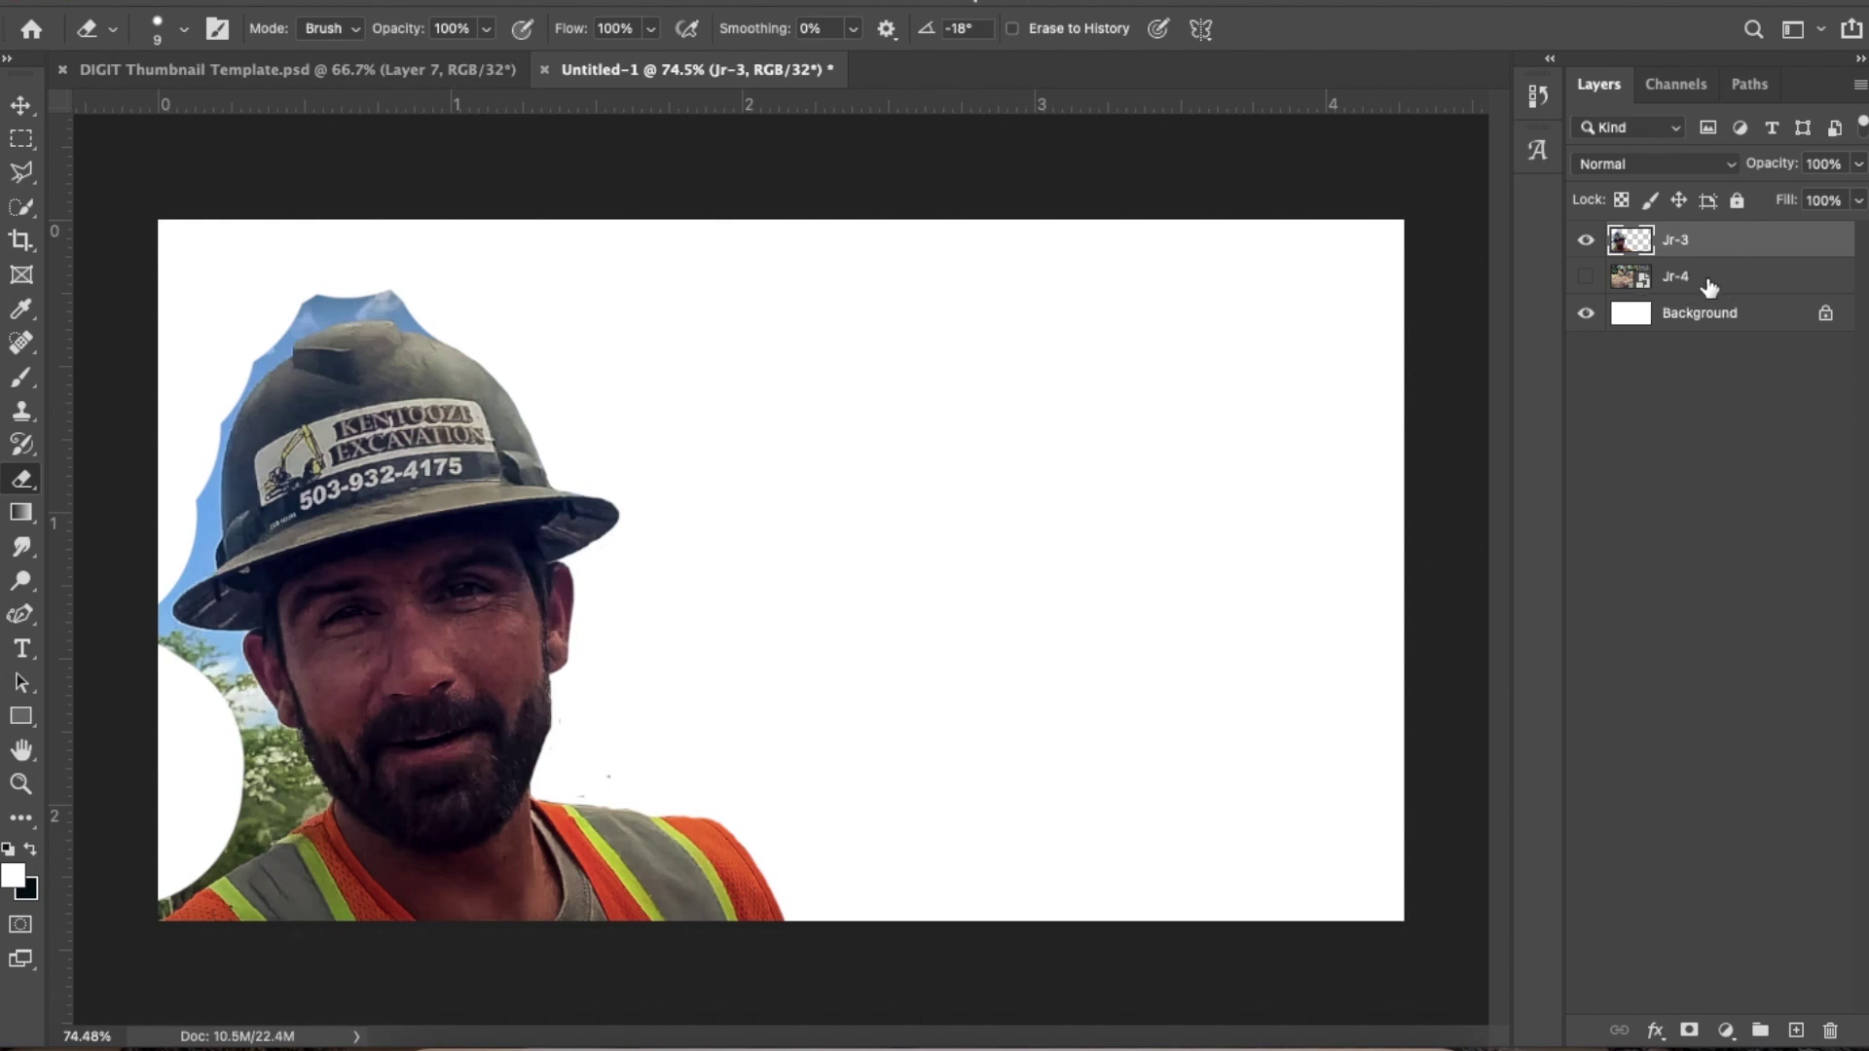
# Toggle the trench layer to compare, then zoom onto the hat top and erase sky at its edge
pyautogui.click(1586, 278)
pyautogui.click(1586, 279)
pyautogui.scroll(5, 332, 293)
pyautogui.moveTo(361, 382); pyautogui.dragTo(1134, 688)
pyautogui.scroll(5, 939, 444)
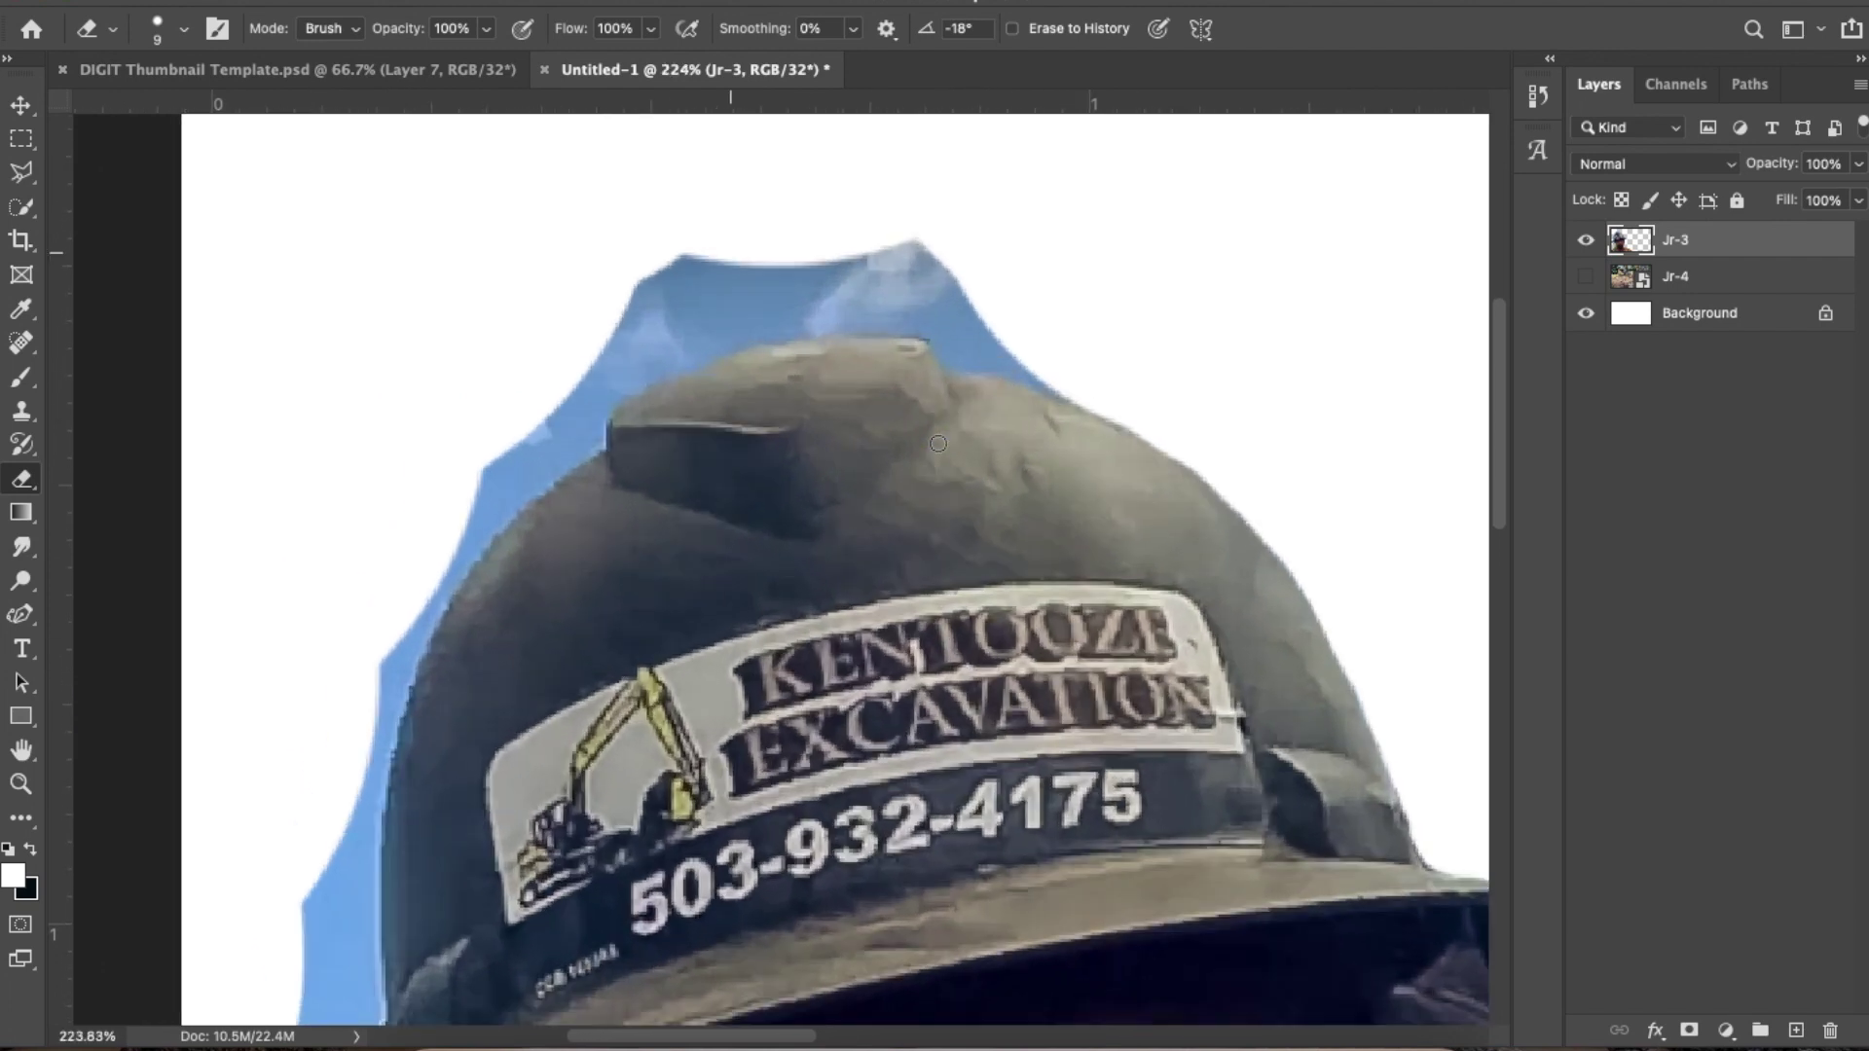
pyautogui.scroll(4, 1005, 362)
pyautogui.hscroll(-2, 1005, 362)
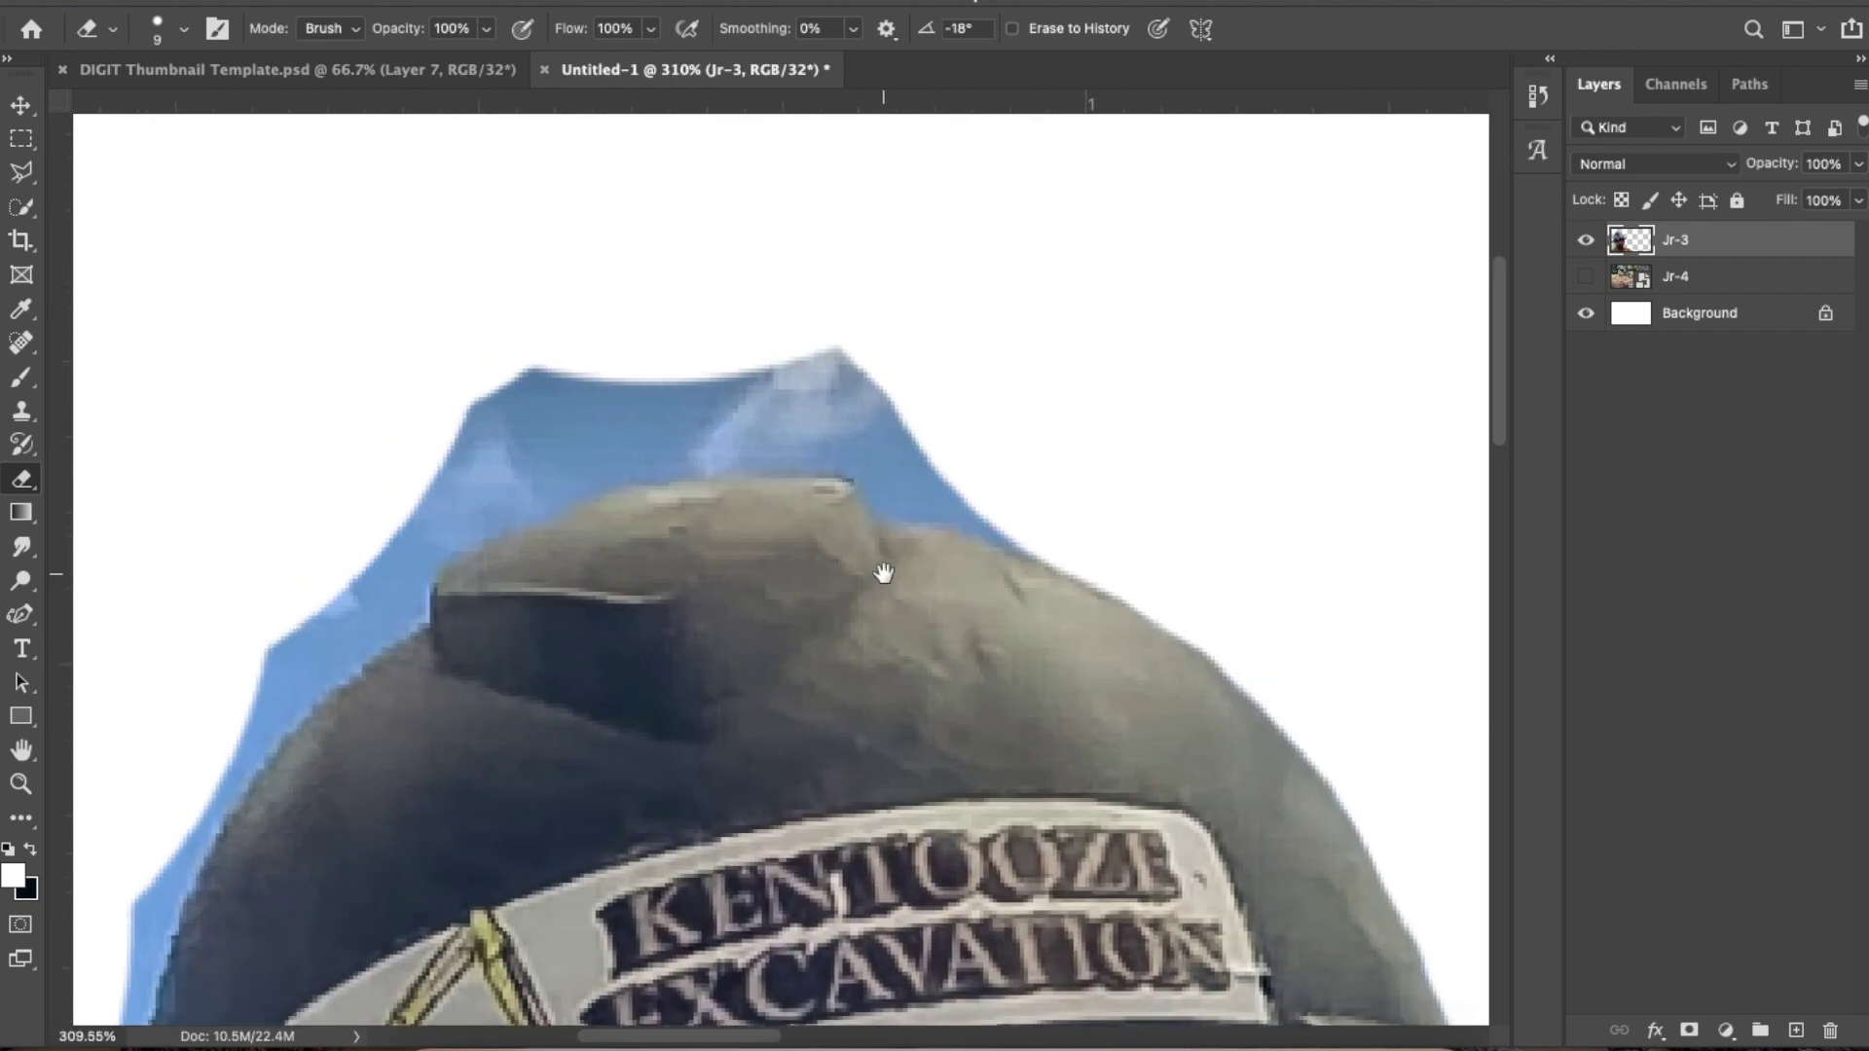
pyautogui.moveTo(875, 483); pyautogui.dragTo(977, 516)
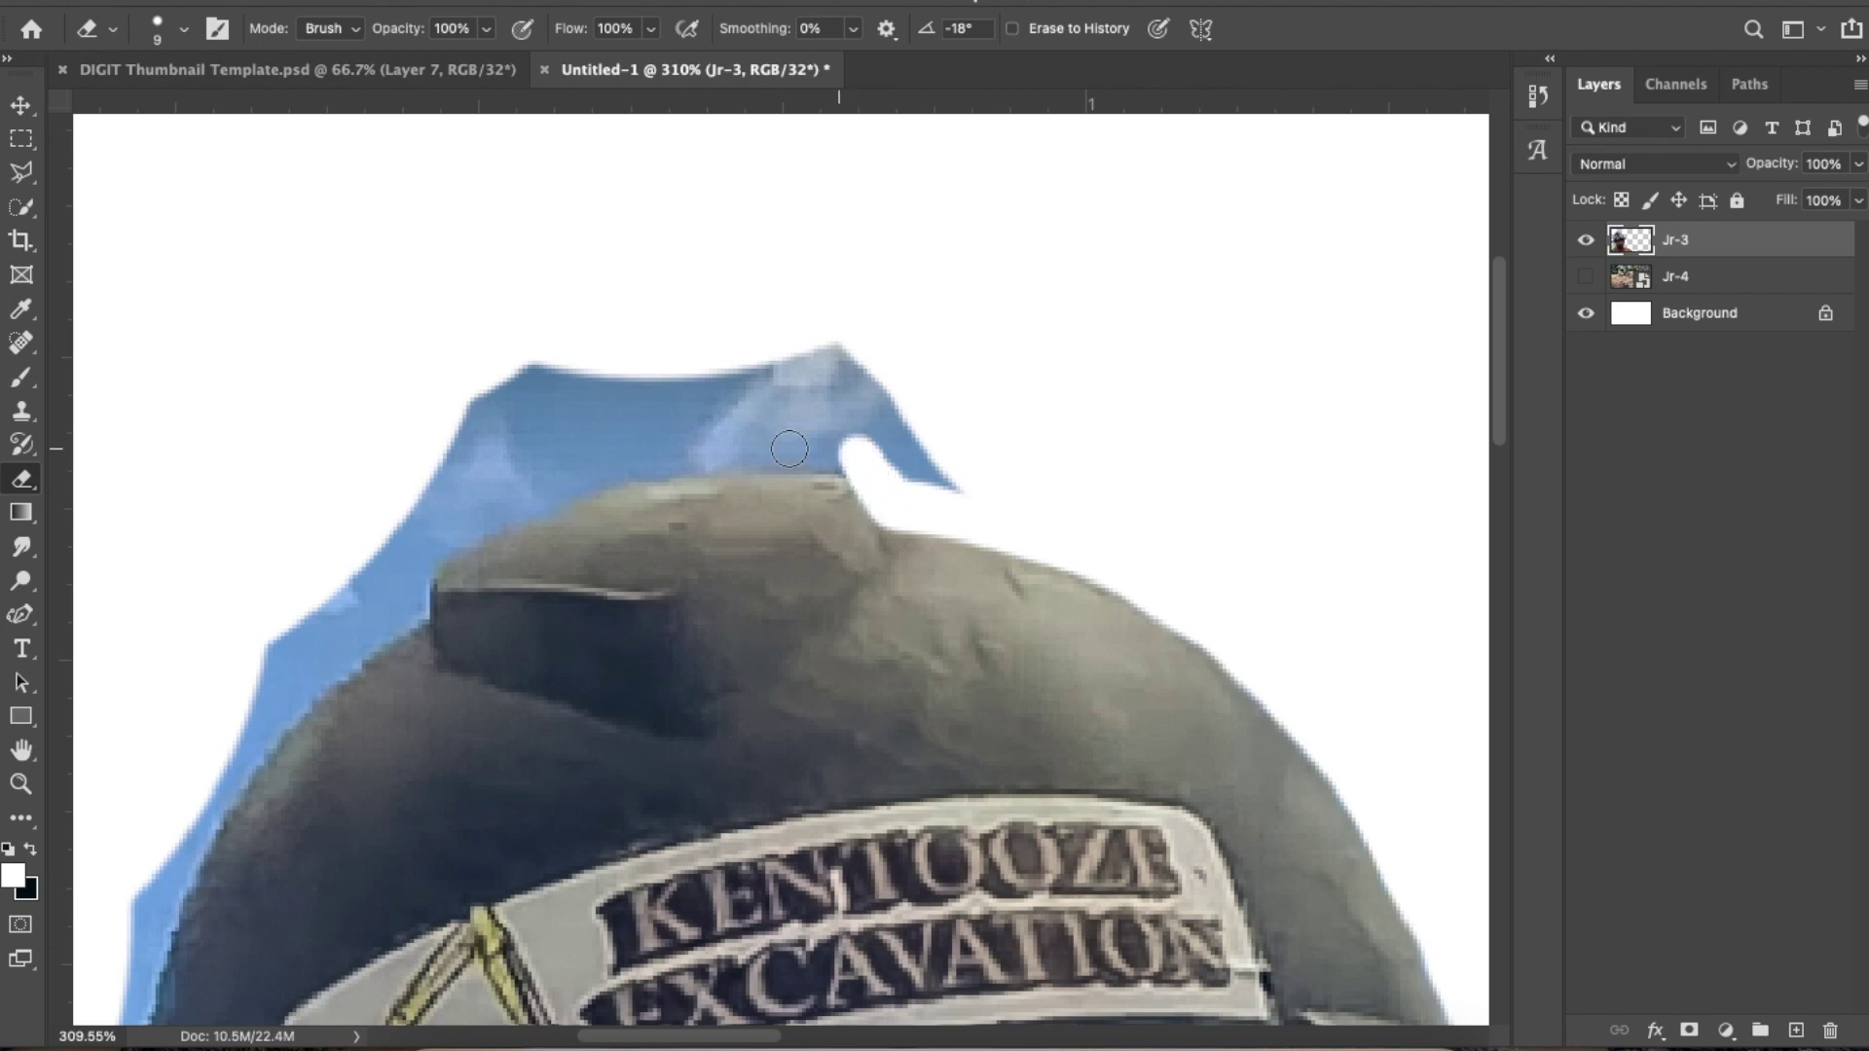
# Erase the sky peak above the hat and the blue strip down its left edge
pyautogui.moveTo(413, 607)
pyautogui.mouseDown()
pyautogui.moveTo(422, 537)
pyautogui.moveTo(417, 572)
pyautogui.moveTo(623, 473)
pyautogui.moveTo(831, 461)
pyautogui.mouseUp()
pyautogui.moveTo(954, 493)
pyautogui.mouseDown()
pyautogui.moveTo(831, 367)
pyautogui.moveTo(867, 410)
pyautogui.mouseUp()
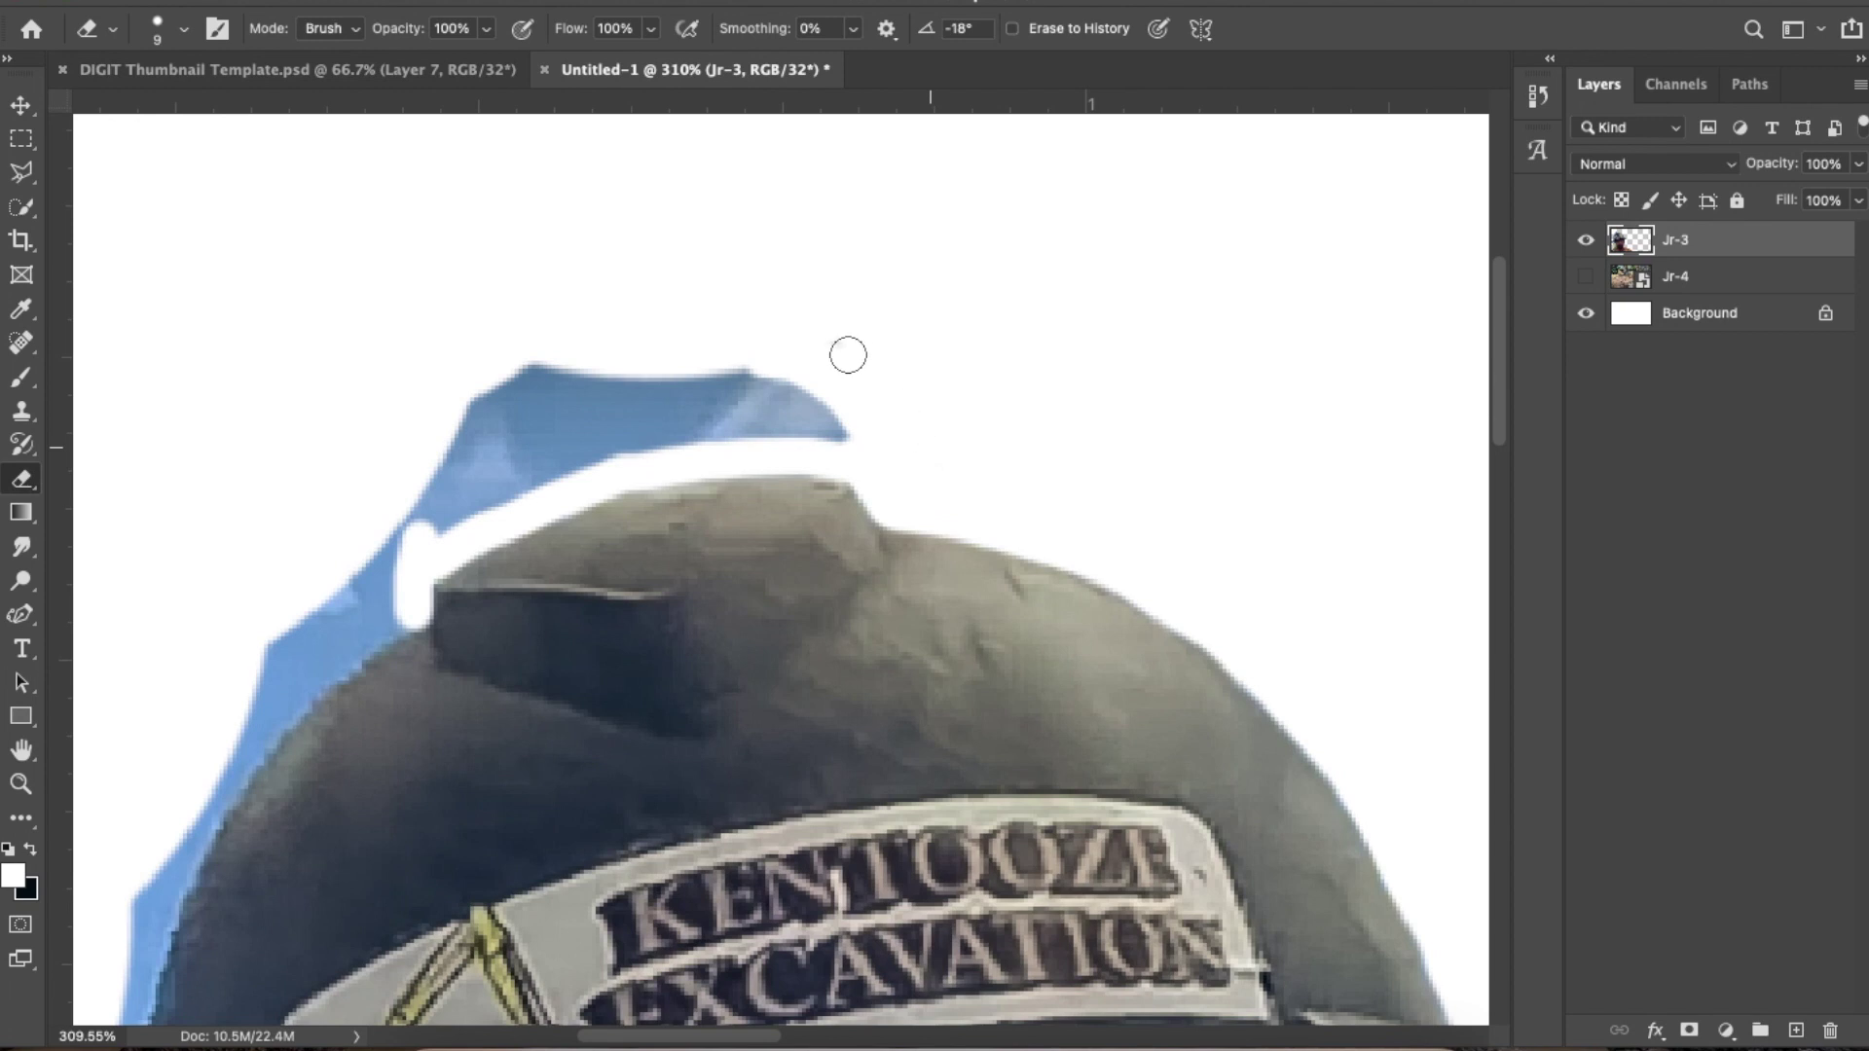
pyautogui.press(']')
pyautogui.press(']')
pyautogui.press(']')
pyautogui.press(']')
pyautogui.press(']')
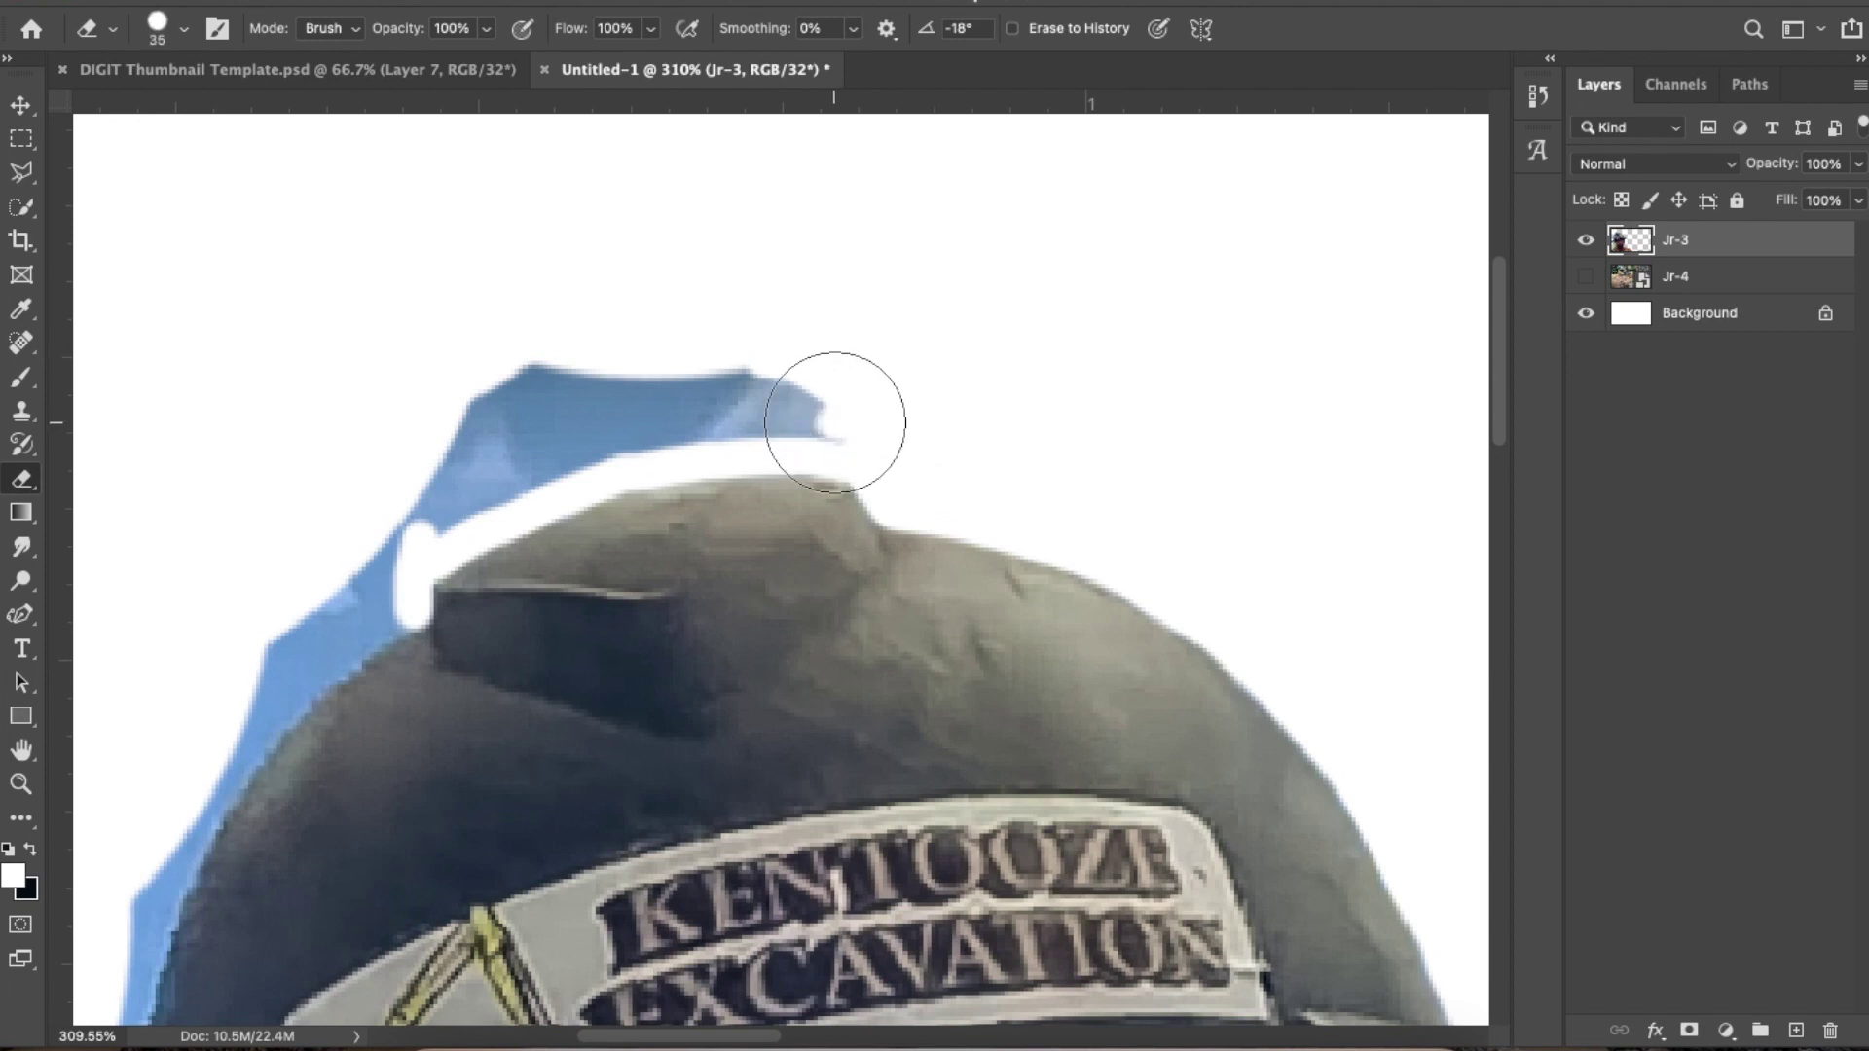
pyautogui.moveTo(851, 383)
pyautogui.mouseDown()
pyautogui.moveTo(694, 375)
pyautogui.moveTo(492, 425)
pyautogui.moveTo(459, 458)
pyautogui.moveTo(661, 389)
pyautogui.moveTo(720, 397)
pyautogui.moveTo(534, 399)
pyautogui.moveTo(419, 456)
pyautogui.moveTo(362, 523)
pyautogui.moveTo(423, 481)
pyautogui.mouseUp()
pyautogui.press('space')
pyautogui.moveTo(292, 542)
pyautogui.mouseDown()
pyautogui.moveTo(652, 416)
pyautogui.moveTo(747, 439)
pyautogui.moveTo(665, 463)
pyautogui.moveTo(737, 451)
pyautogui.moveTo(628, 540)
pyautogui.moveTo(566, 628)
pyautogui.moveTo(456, 867)
pyautogui.moveTo(465, 573)
pyautogui.moveTo(563, 219)
pyautogui.mouseUp()
pyautogui.scroll(4, 547, 396)
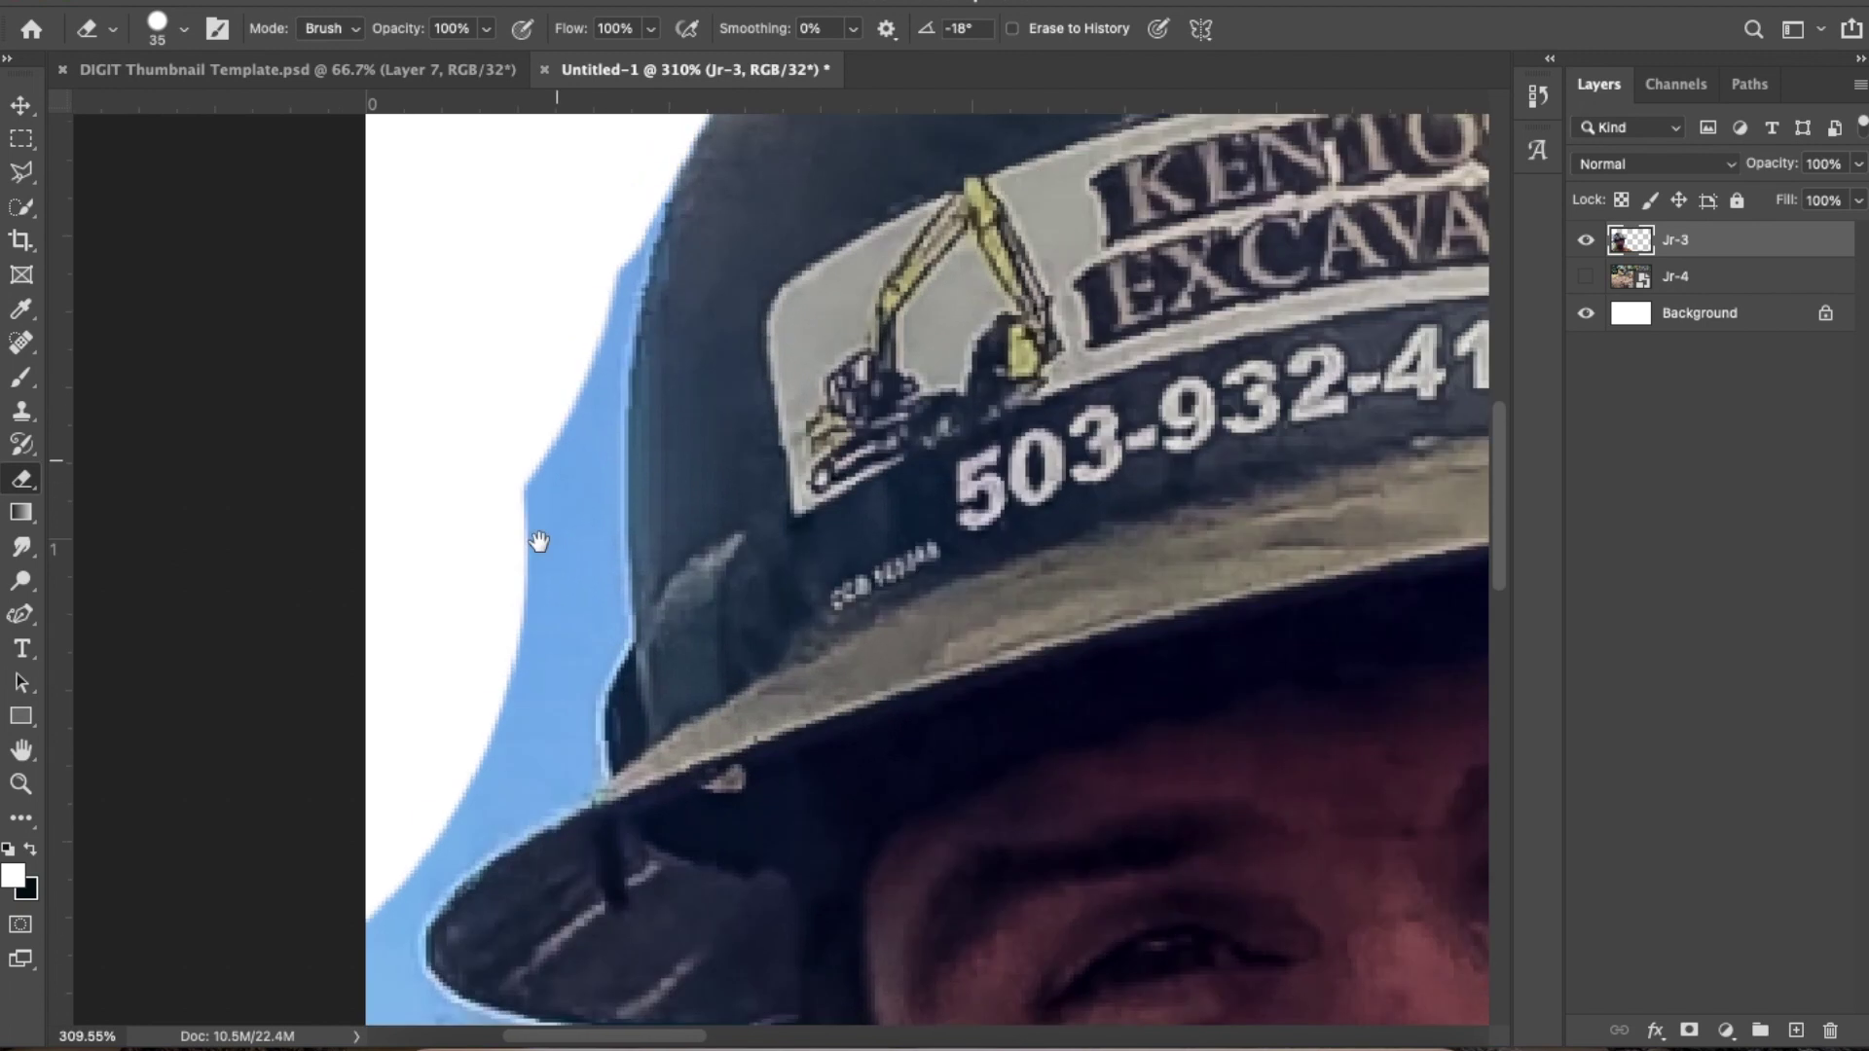
pyautogui.moveTo(585, 293)
pyautogui.mouseDown()
pyautogui.moveTo(528, 577)
pyautogui.moveTo(531, 653)
pyautogui.moveTo(539, 518)
pyautogui.moveTo(543, 847)
pyautogui.mouseUp()
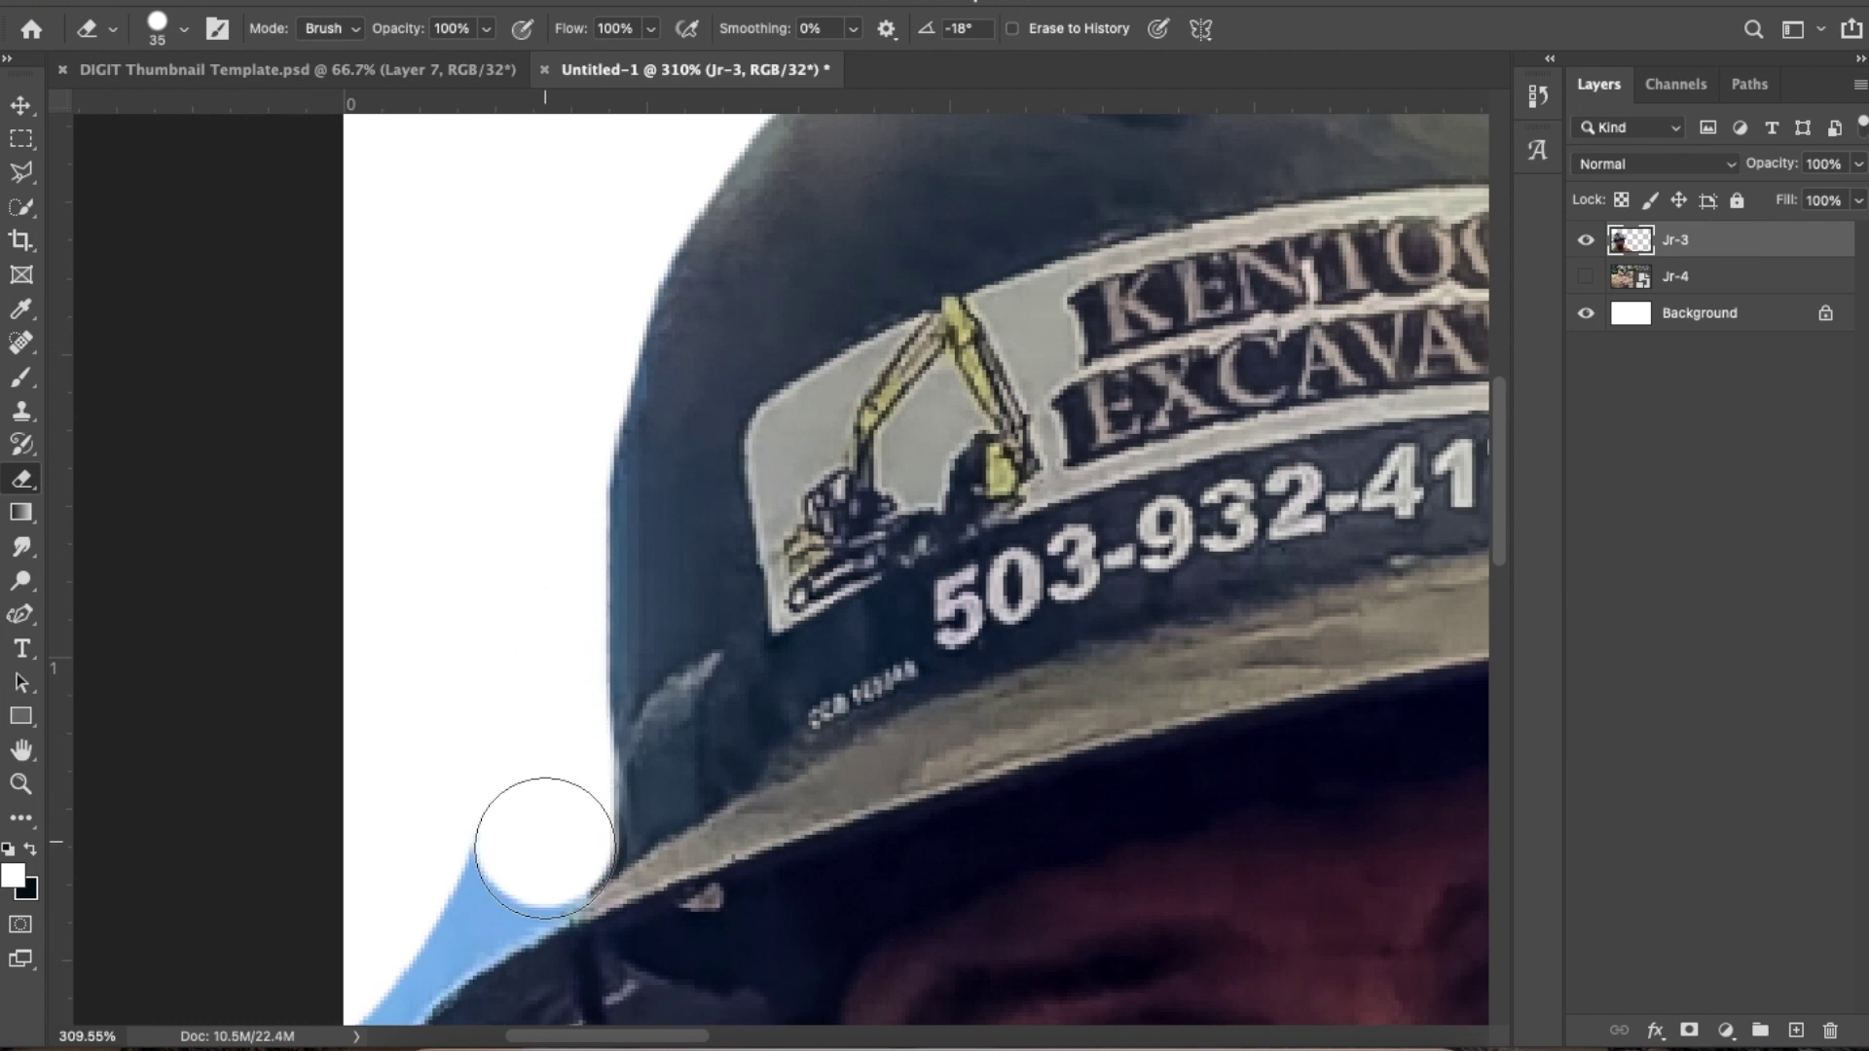
# Erase the blue fringe beside and under the hat brim's lower-left edge with a smaller eraser
pyautogui.press('[')
pyautogui.press('[')
pyautogui.press('[')
pyautogui.press('[')
pyautogui.press('[')
pyautogui.moveTo(600, 854)
pyautogui.mouseDown()
pyautogui.moveTo(475, 947)
pyautogui.moveTo(497, 848)
pyautogui.moveTo(511, 891)
pyautogui.moveTo(459, 847)
pyautogui.mouseUp()
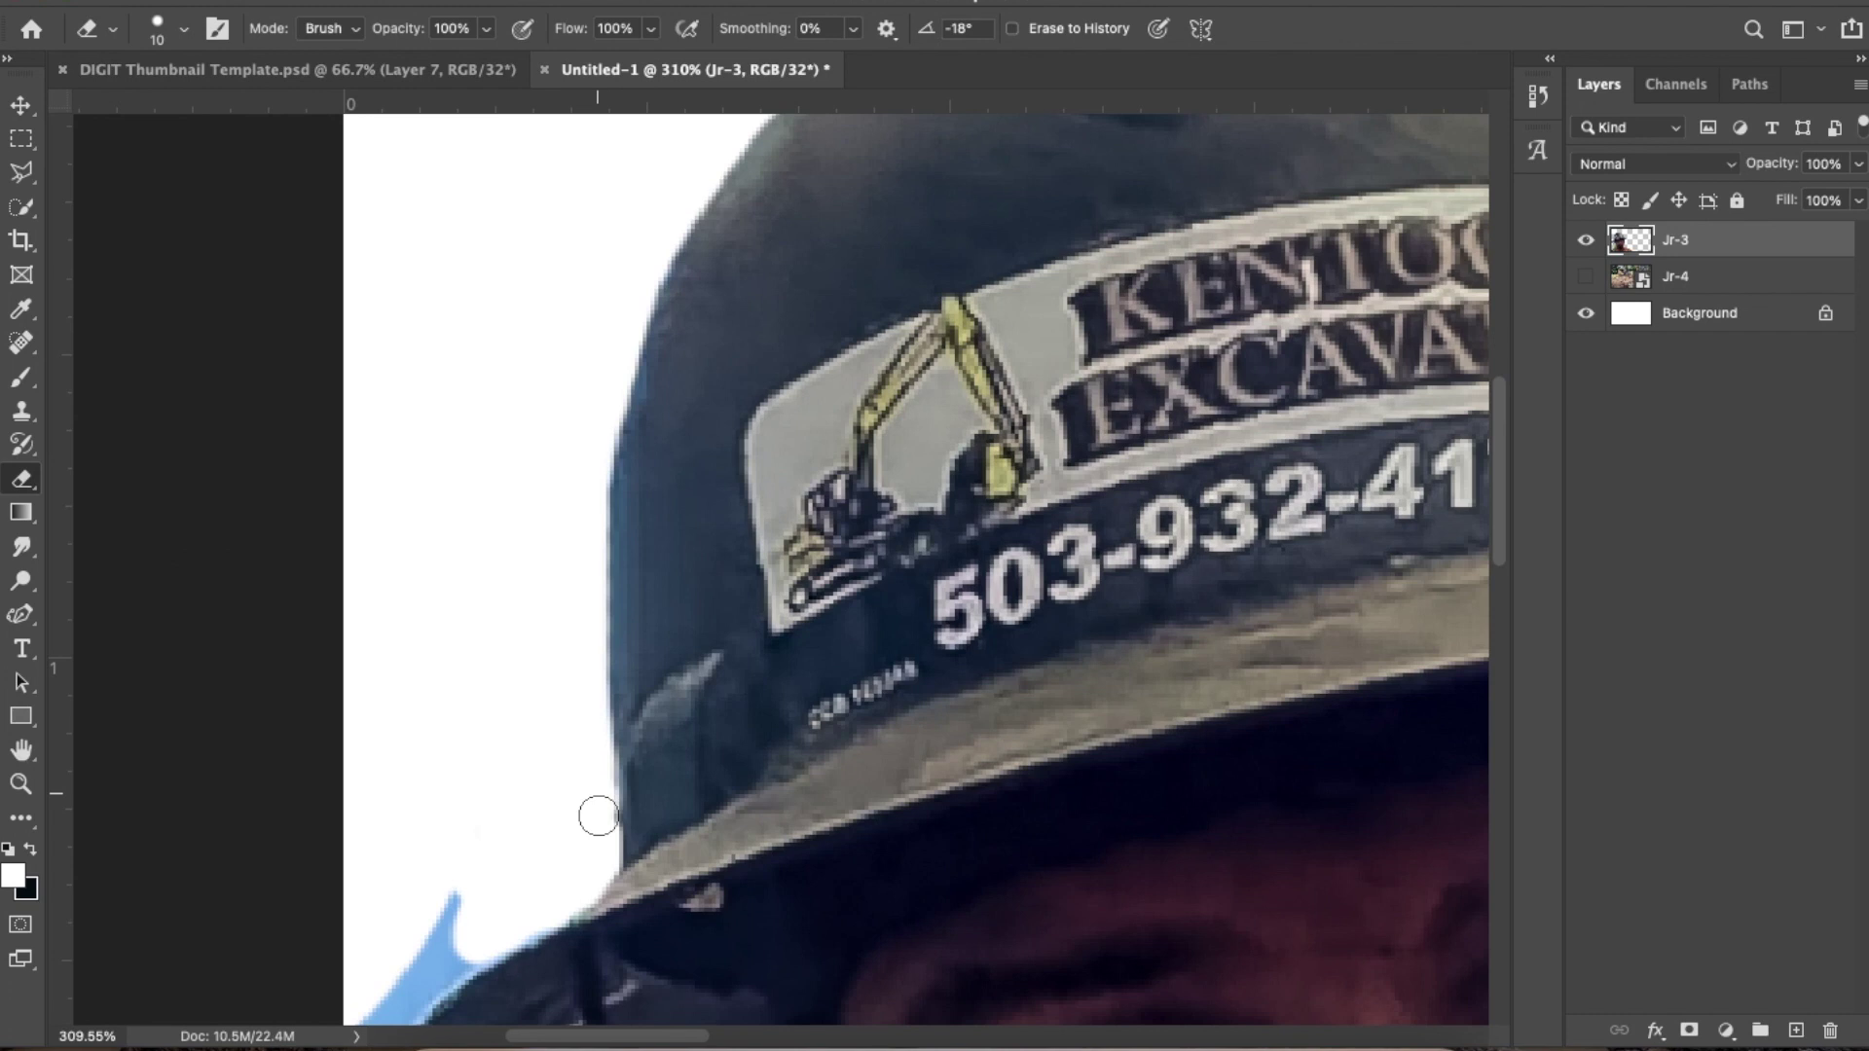
pyautogui.moveTo(513, 817); pyautogui.dragTo(624, 570)
pyautogui.moveTo(584, 703)
pyautogui.mouseDown()
pyautogui.moveTo(497, 772)
pyautogui.moveTo(458, 835)
pyautogui.moveTo(559, 655)
pyautogui.moveTo(489, 690)
pyautogui.mouseUp()
pyautogui.scroll(-5, 487, 688)
pyautogui.moveTo(530, 476)
pyautogui.mouseDown()
pyautogui.moveTo(537, 543)
pyautogui.moveTo(528, 519)
pyautogui.moveTo(596, 578)
pyautogui.moveTo(546, 544)
pyautogui.moveTo(528, 495)
pyautogui.moveTo(562, 399)
pyautogui.moveTo(570, 622)
pyautogui.moveTo(588, 568)
pyautogui.moveTo(829, 606)
pyautogui.moveTo(672, 601)
pyautogui.moveTo(740, 600)
pyautogui.moveTo(574, 567)
pyautogui.moveTo(559, 556)
pyautogui.moveTo(598, 569)
pyautogui.moveTo(517, 502)
pyautogui.moveTo(585, 564)
pyautogui.moveTo(706, 599)
pyautogui.moveTo(523, 590)
pyautogui.moveTo(505, 543)
pyautogui.moveTo(505, 621)
pyautogui.moveTo(505, 565)
pyautogui.moveTo(542, 646)
pyautogui.mouseUp()
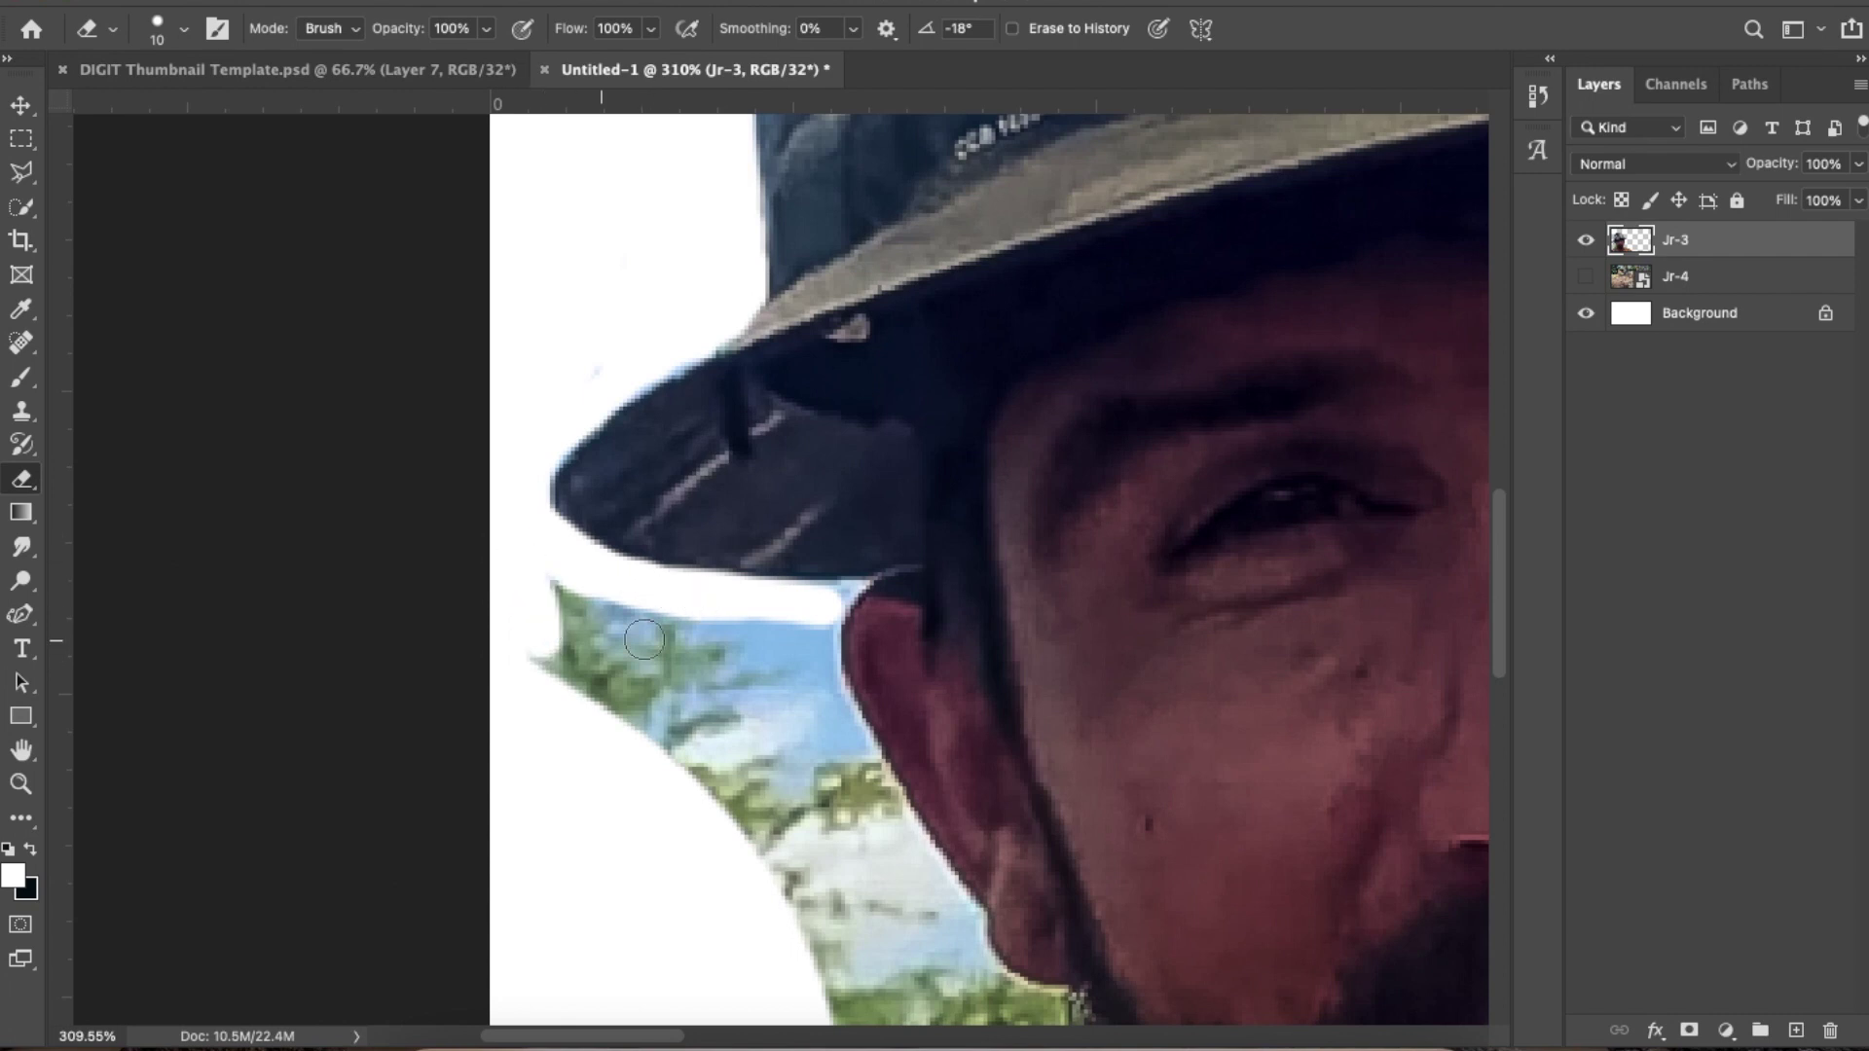
# Erase the sky fringe along the ear and jaw edges, then the sky beside the ear
pyautogui.press('[')
pyautogui.press('[')
pyautogui.press('[')
pyautogui.press('[')
pyautogui.press('[')
pyautogui.moveTo(868, 586); pyautogui.dragTo(833, 589)
pyautogui.moveTo(848, 598)
pyautogui.mouseDown()
pyautogui.moveTo(830, 687)
pyautogui.moveTo(839, 706)
pyautogui.moveTo(833, 664)
pyautogui.moveTo(856, 711)
pyautogui.moveTo(838, 658)
pyautogui.moveTo(875, 790)
pyautogui.mouseUp()
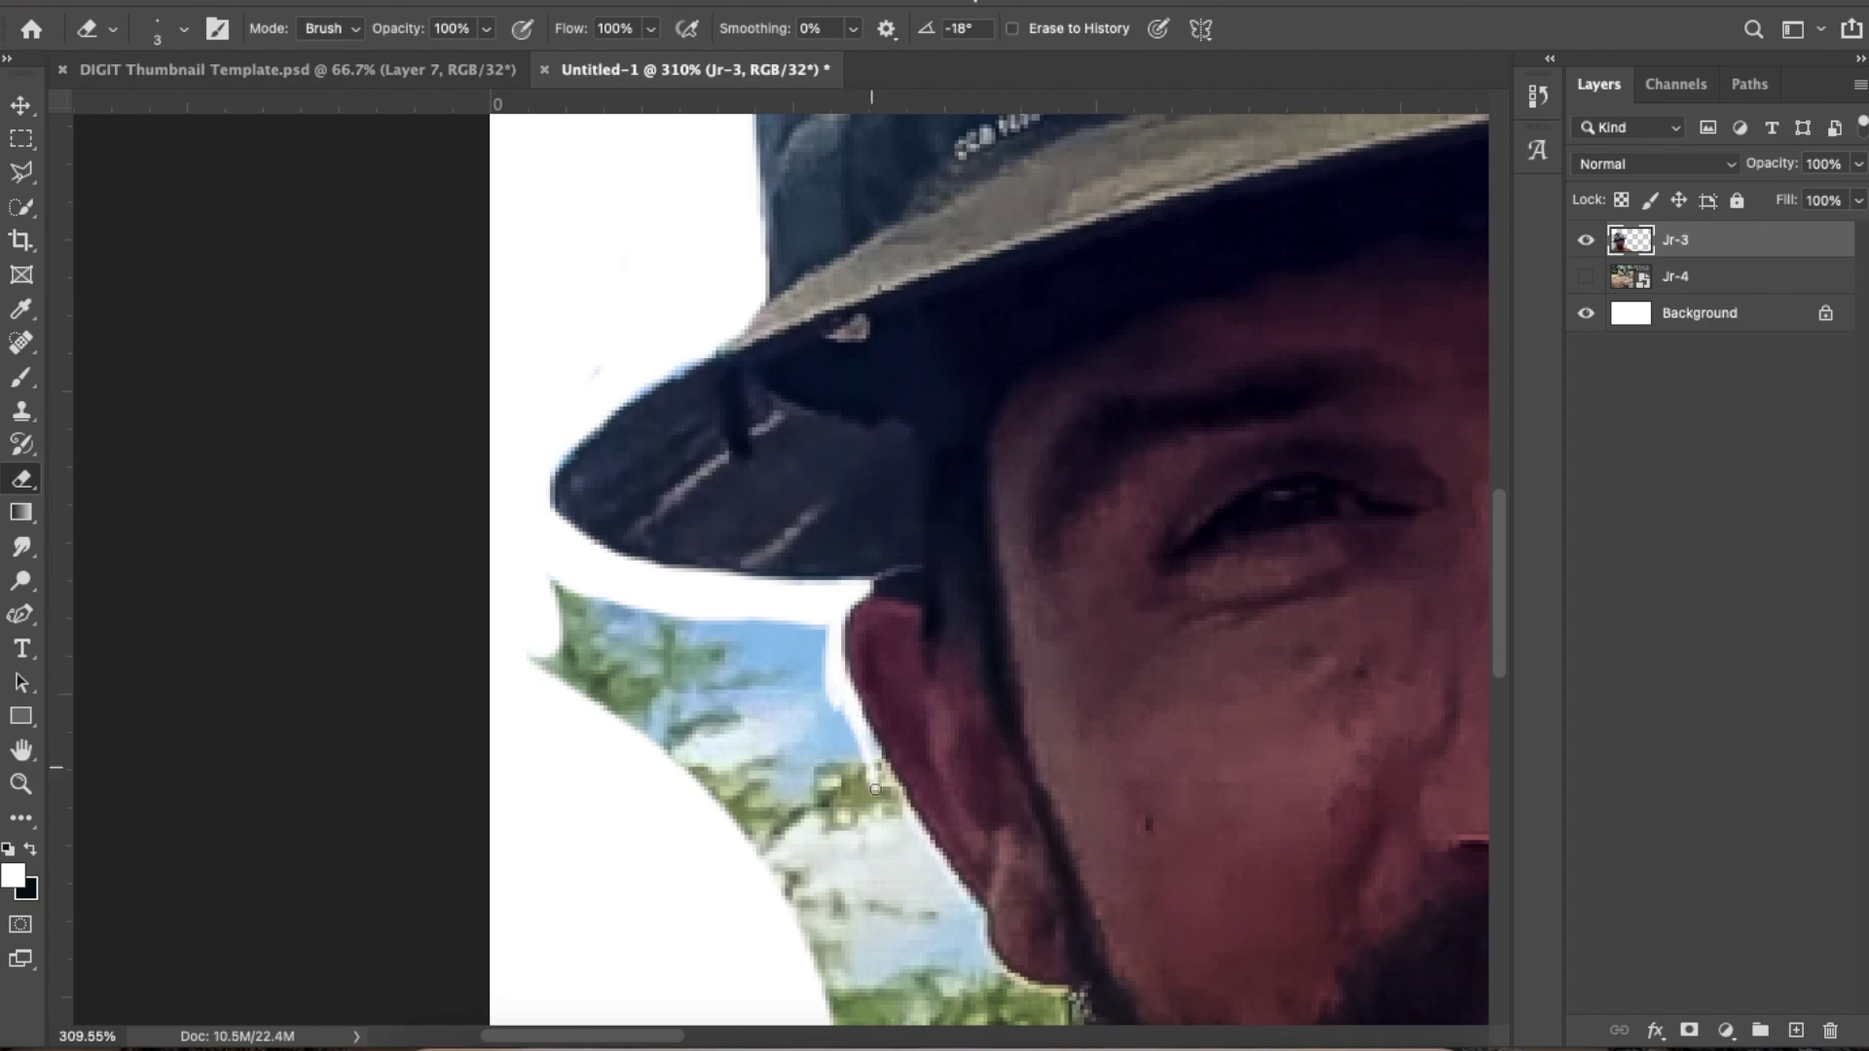
pyautogui.scroll(-8, 890, 850)
pyautogui.hscroll(4, 890, 851)
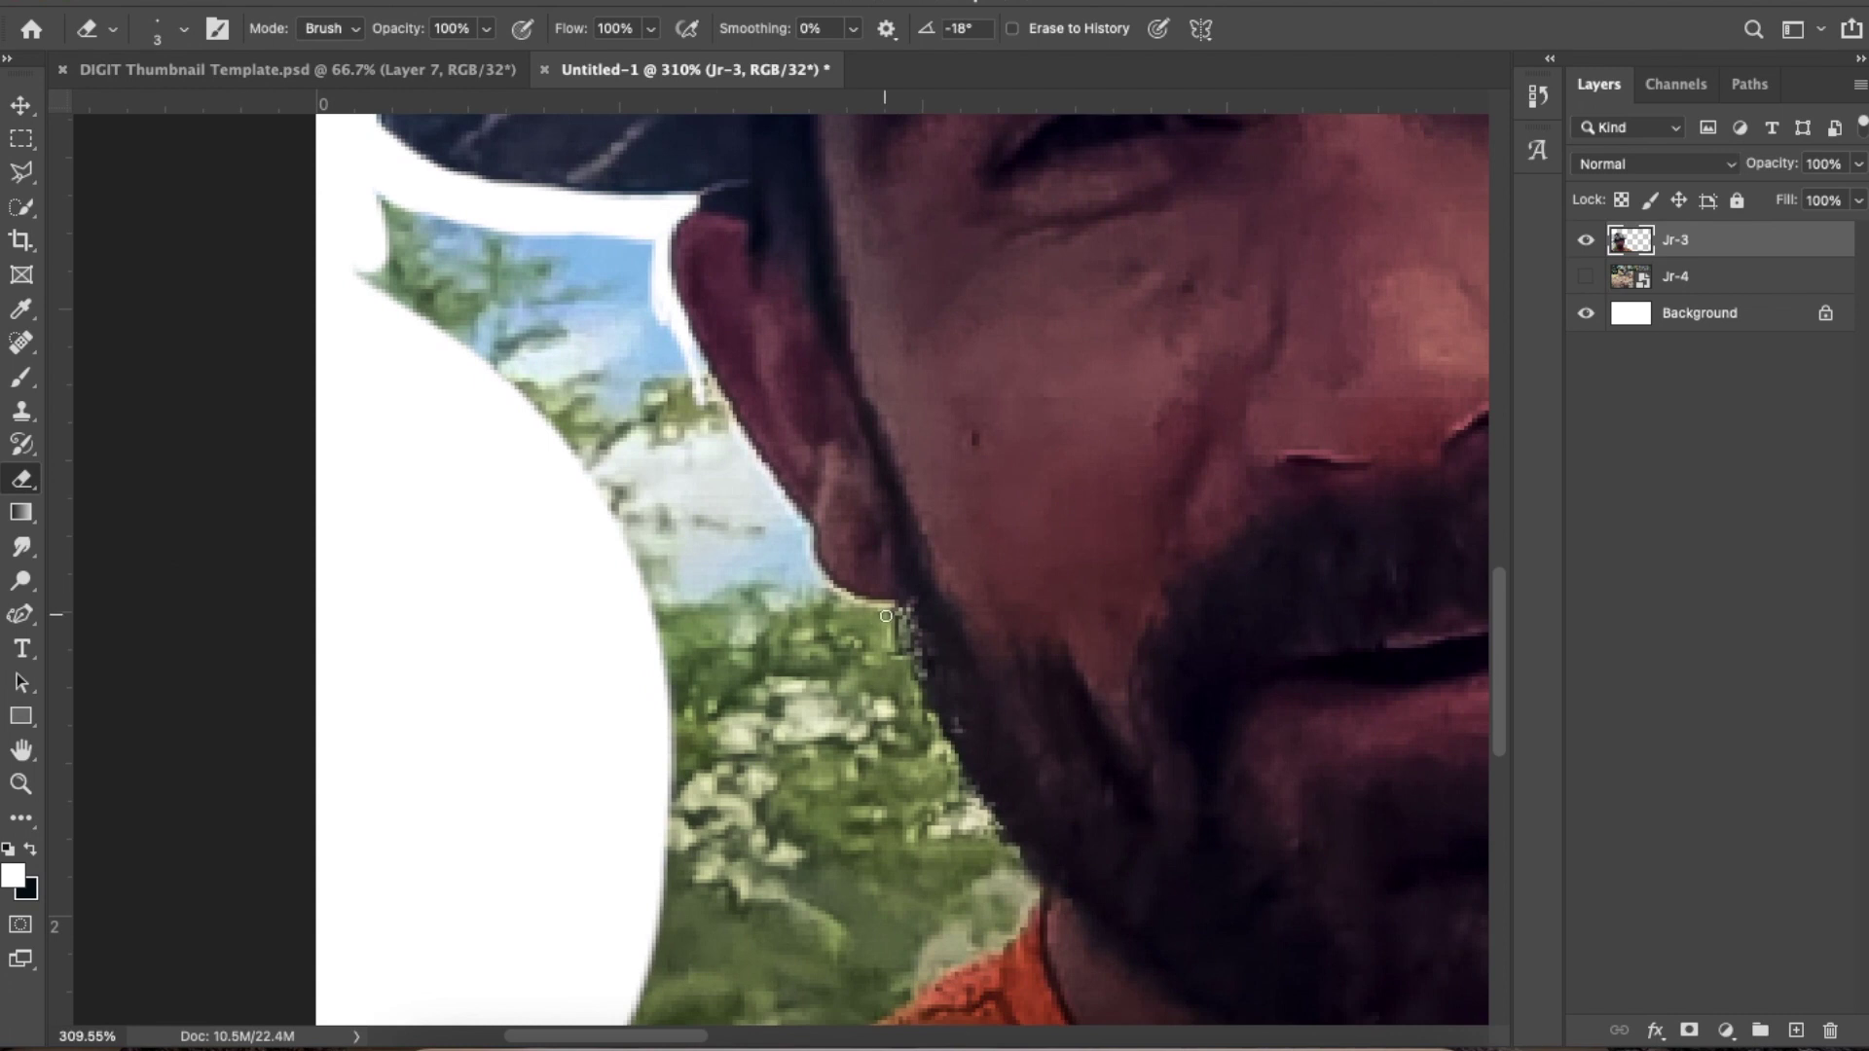
pyautogui.moveTo(903, 612)
pyautogui.mouseDown()
pyautogui.moveTo(876, 609)
pyautogui.moveTo(910, 689)
pyautogui.moveTo(892, 619)
pyautogui.mouseUp()
pyautogui.moveTo(810, 542); pyautogui.dragTo(867, 610)
pyautogui.press(']')
pyautogui.press(']')
pyautogui.press(']')
pyautogui.press(']')
pyautogui.press(']')
pyautogui.press(']')
pyautogui.moveTo(642, 339)
pyautogui.mouseDown()
pyautogui.moveTo(755, 534)
pyautogui.moveTo(778, 617)
pyautogui.moveTo(858, 672)
pyautogui.moveTo(804, 626)
pyautogui.moveTo(865, 654)
pyautogui.moveTo(804, 630)
pyautogui.moveTo(836, 645)
pyautogui.moveTo(587, 377)
pyautogui.moveTo(616, 249)
pyautogui.moveTo(479, 251)
pyautogui.moveTo(388, 211)
pyautogui.moveTo(387, 329)
pyautogui.moveTo(428, 294)
pyautogui.moveTo(591, 377)
pyautogui.moveTo(537, 331)
pyautogui.moveTo(793, 774)
pyautogui.mouseUp()
# Clear the green foliage between jaw, neck and shoulder, redoing one stroke after an undo
pyautogui.scroll(-4, 794, 774)
pyautogui.hscroll(2, 794, 774)
pyautogui.moveTo(786, 497)
pyautogui.mouseDown()
pyautogui.moveTo(772, 467)
pyautogui.moveTo(806, 559)
pyautogui.moveTo(880, 656)
pyautogui.moveTo(889, 710)
pyautogui.moveTo(833, 717)
pyautogui.moveTo(780, 555)
pyautogui.mouseUp()
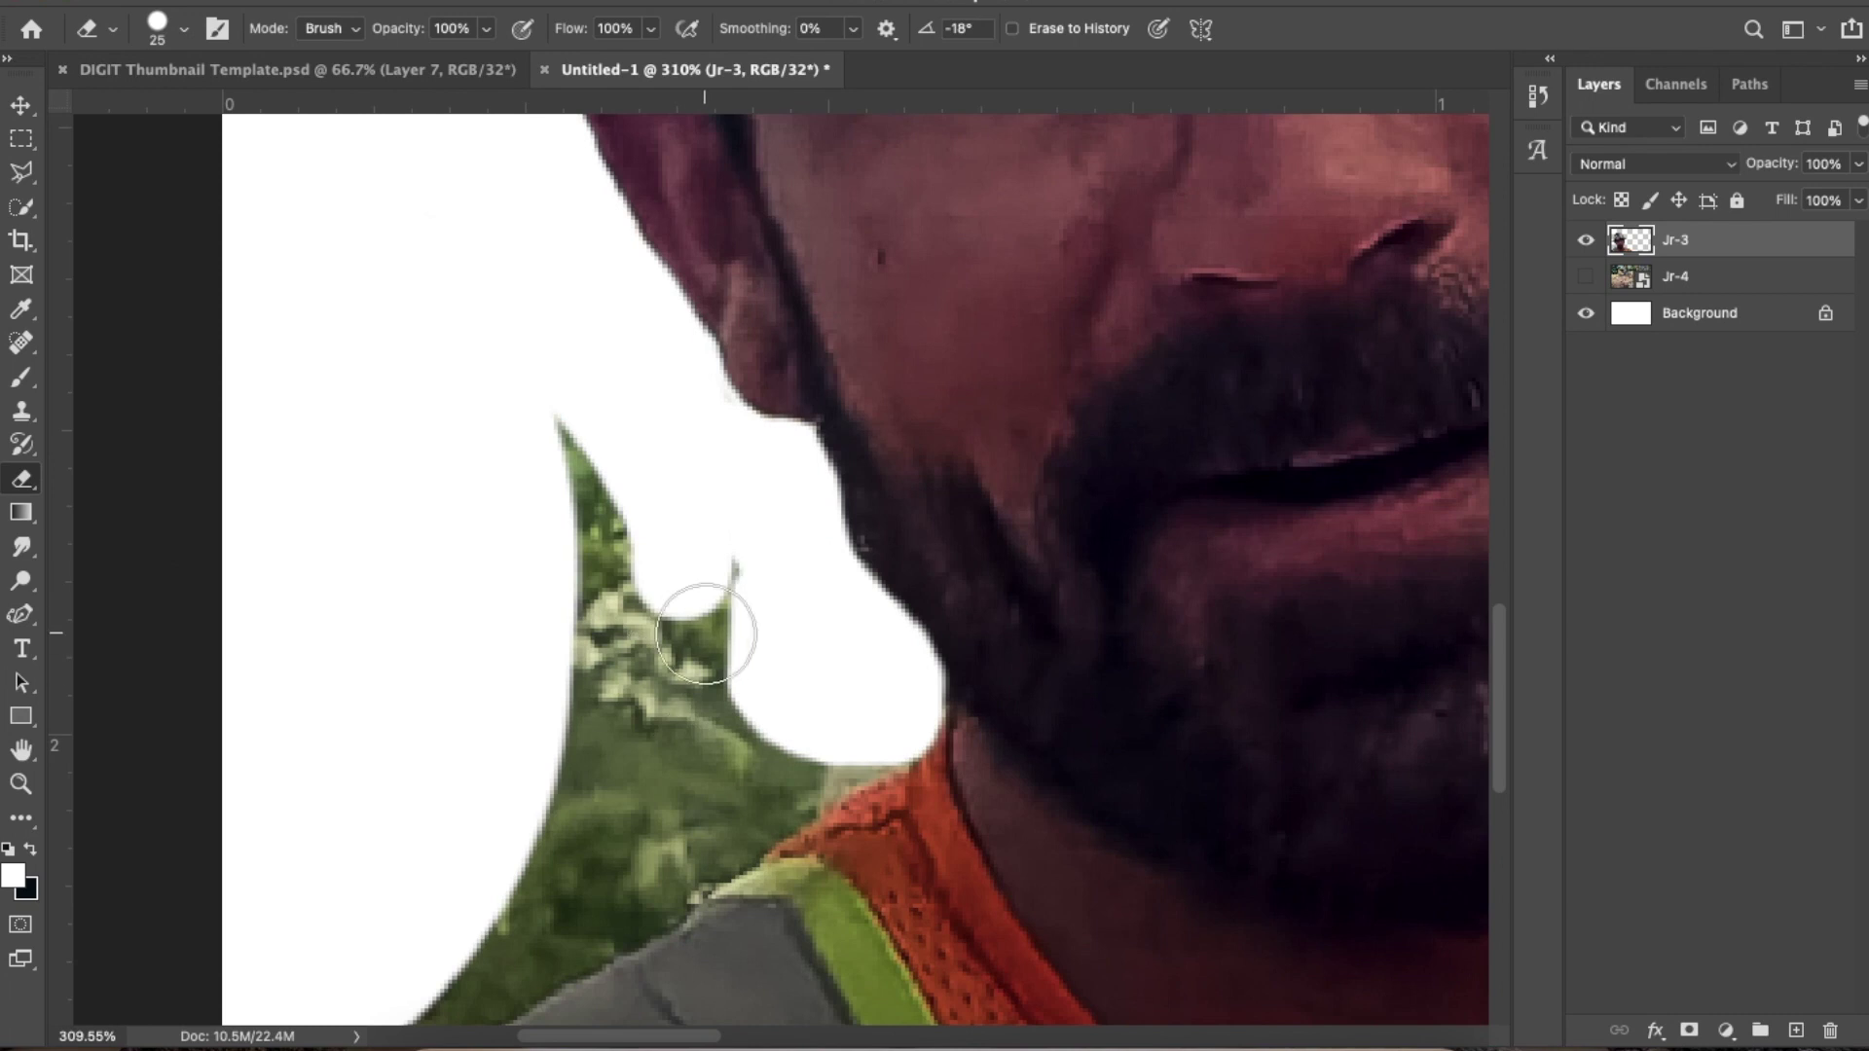
pyautogui.moveTo(739, 575)
pyautogui.mouseDown()
pyautogui.moveTo(567, 419)
pyautogui.moveTo(605, 616)
pyautogui.moveTo(585, 702)
pyautogui.mouseUp()
pyautogui.scroll(-5, 584, 701)
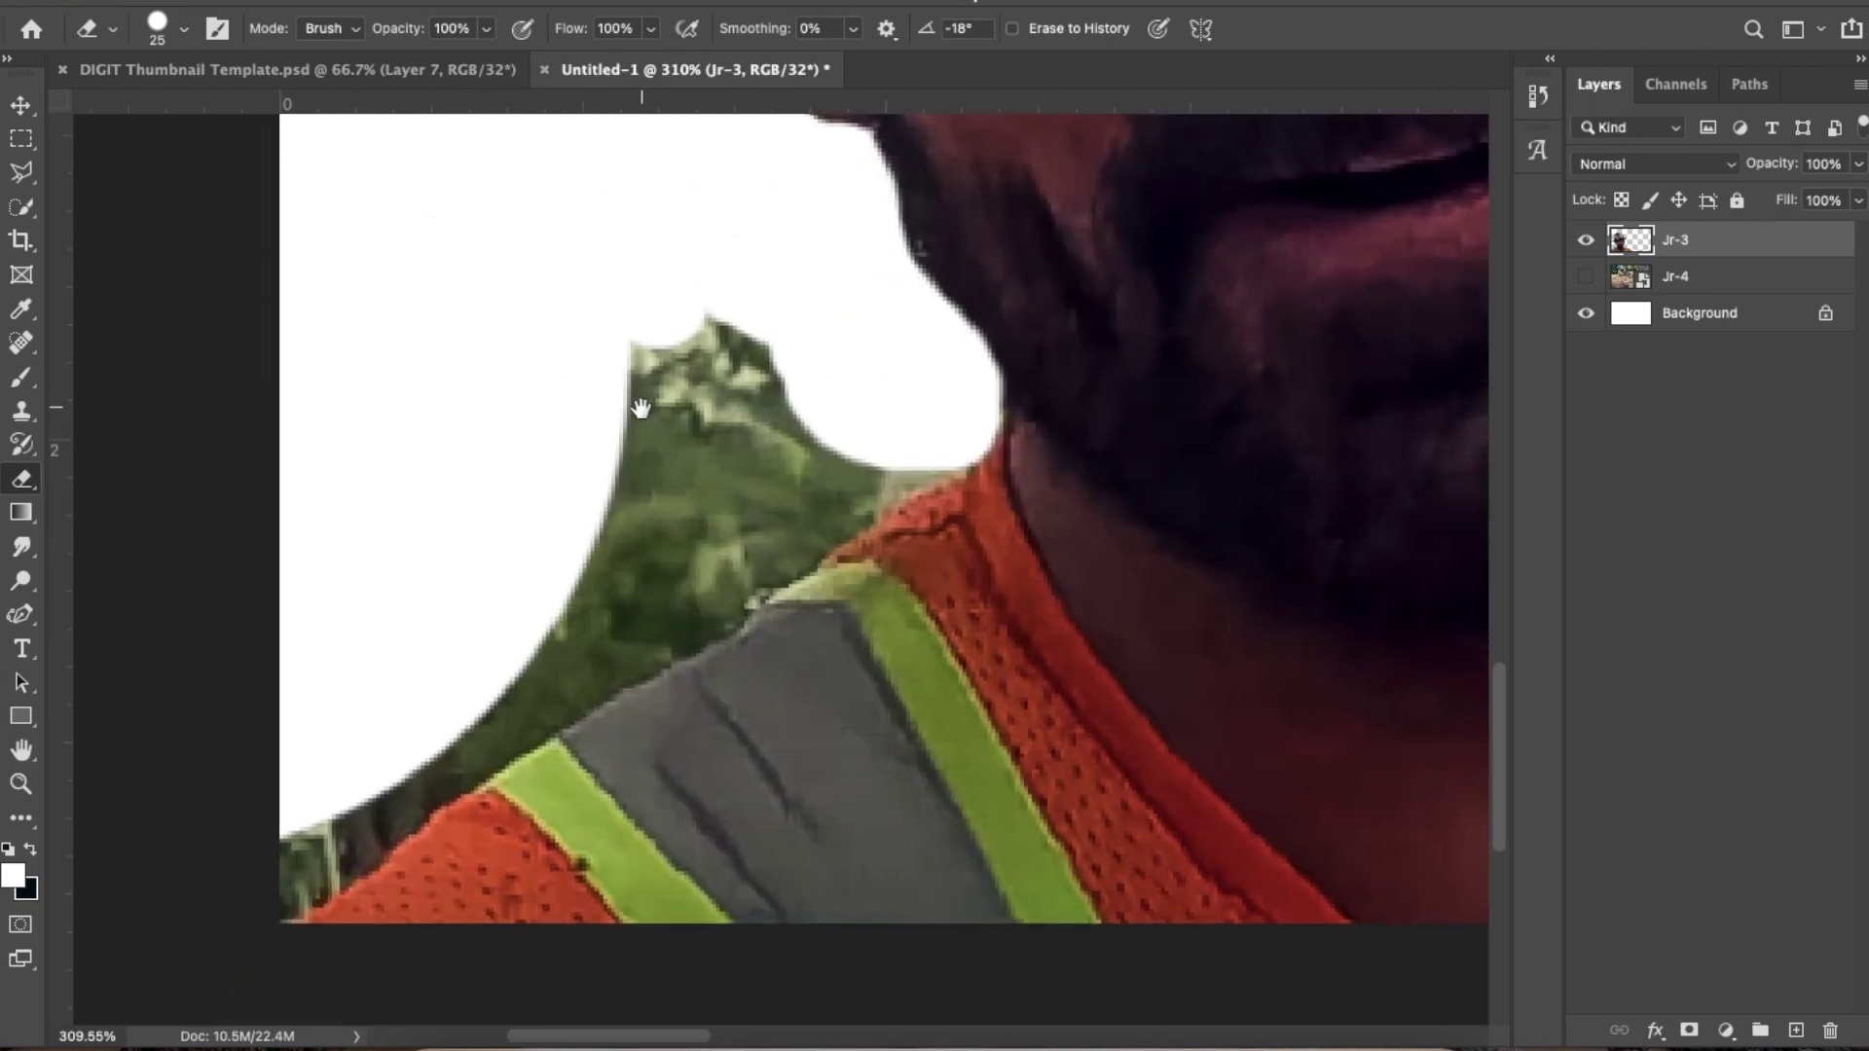
pyautogui.moveTo(943, 418)
pyautogui.mouseDown()
pyautogui.moveTo(692, 601)
pyautogui.moveTo(238, 880)
pyautogui.mouseUp()
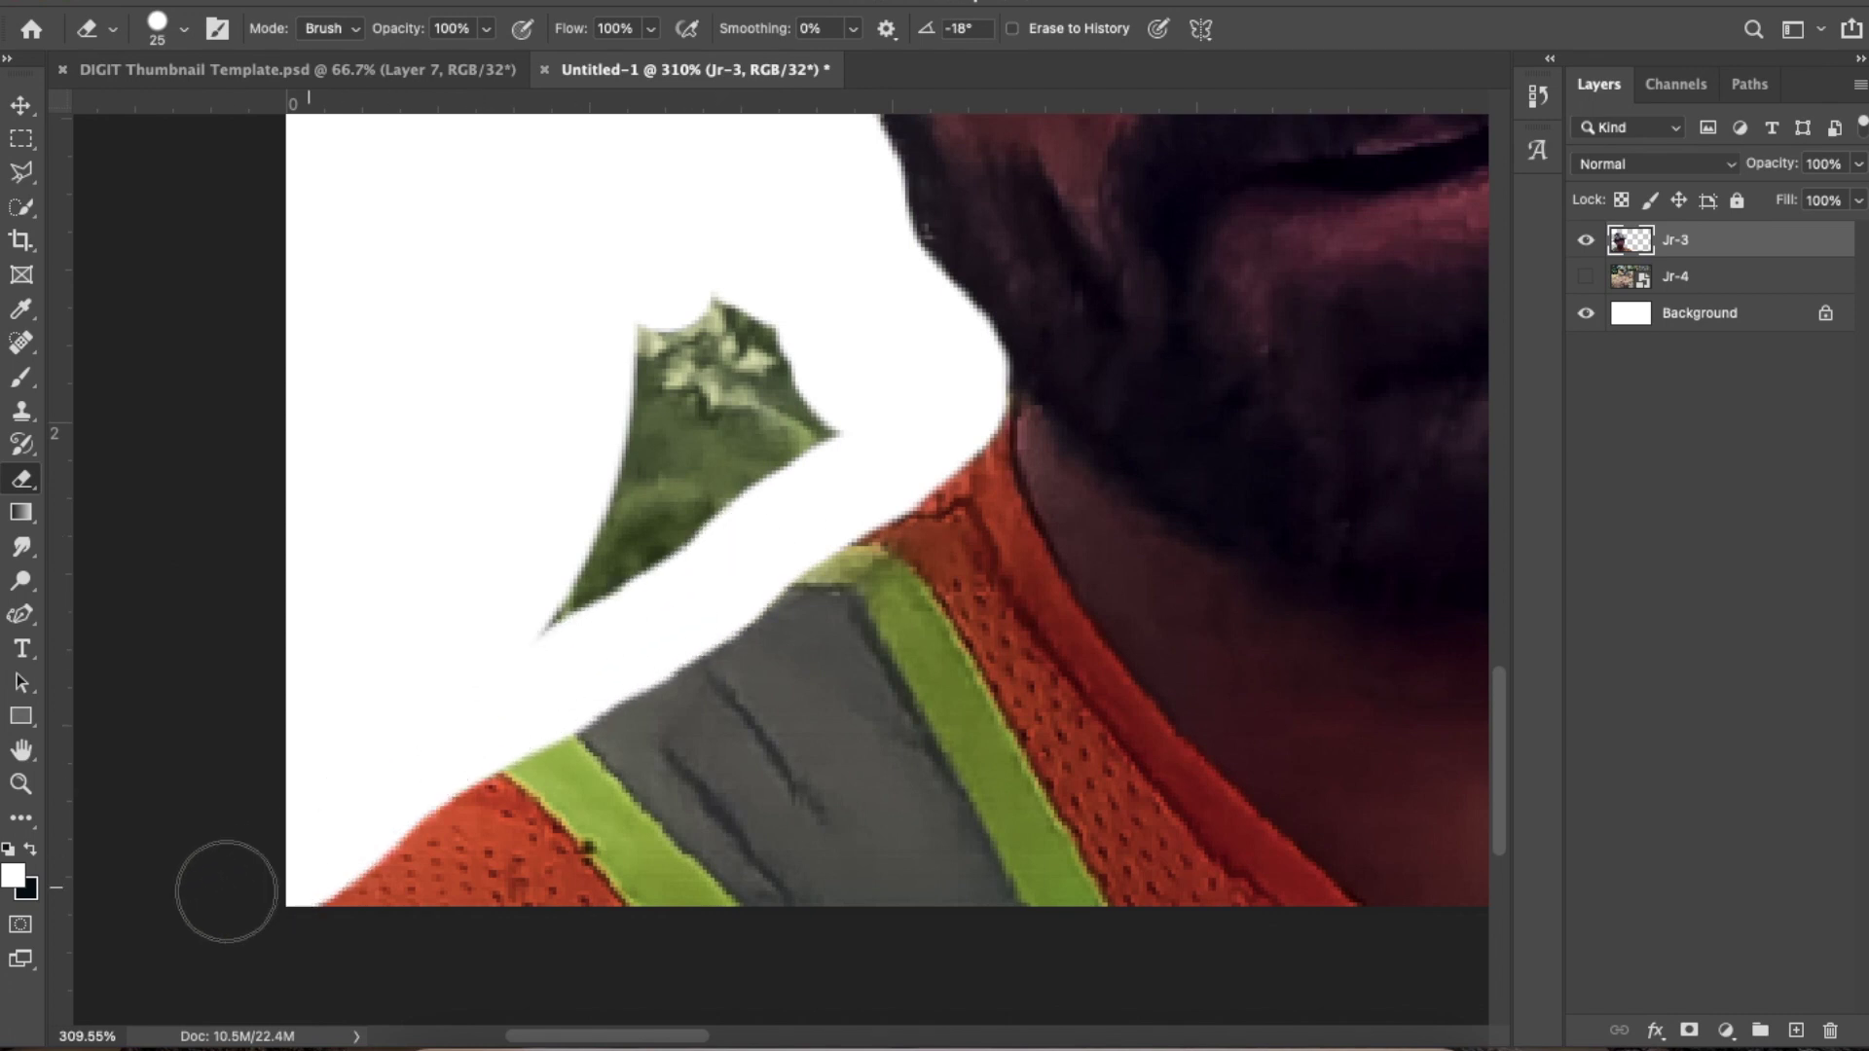
pyautogui.moveTo(597, 542)
pyautogui.mouseDown()
pyautogui.moveTo(812, 412)
pyautogui.moveTo(687, 293)
pyautogui.moveTo(644, 468)
pyautogui.moveTo(655, 397)
pyautogui.mouseUp()
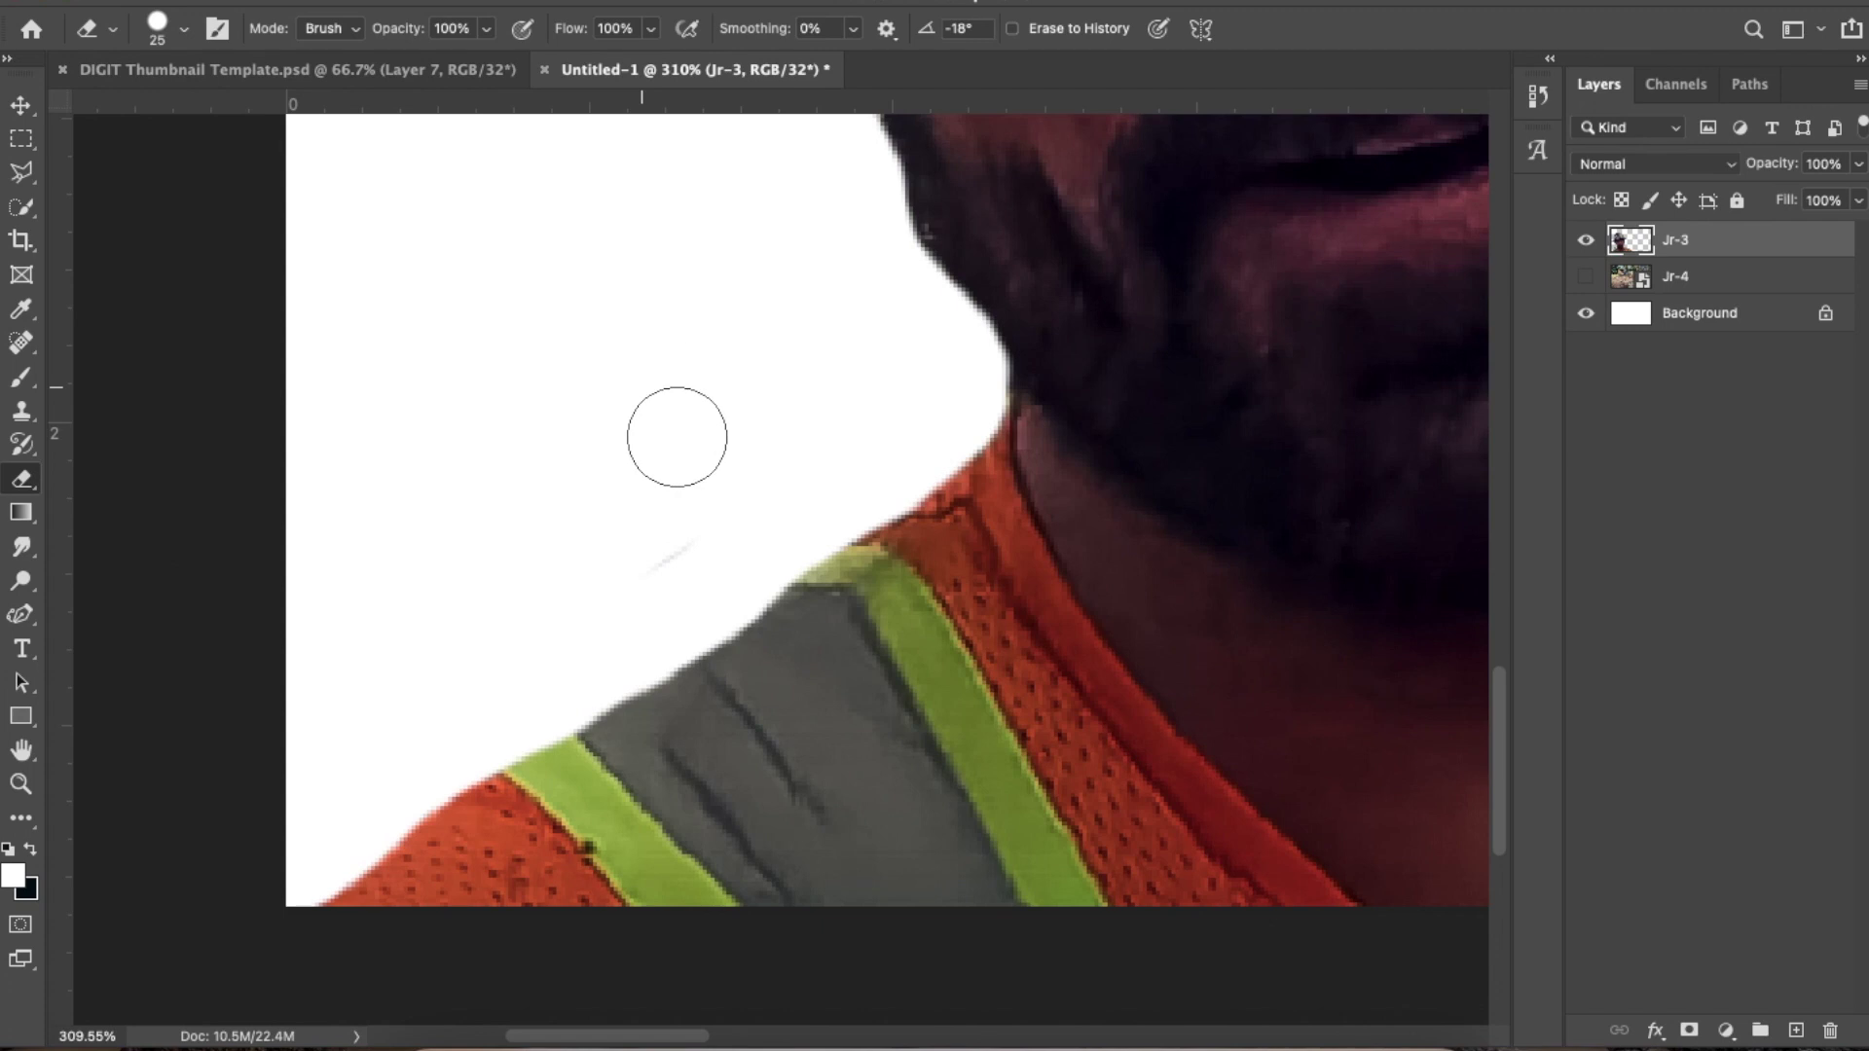
pyautogui.hotkey('ctrl', 'z')
pyautogui.hotkey('ctrl', 'z')
pyautogui.moveTo(810, 471)
pyautogui.mouseDown()
pyautogui.moveTo(838, 405)
pyautogui.moveTo(584, 555)
pyautogui.moveTo(671, 559)
pyautogui.moveTo(690, 355)
pyautogui.moveTo(646, 388)
pyautogui.mouseUp()
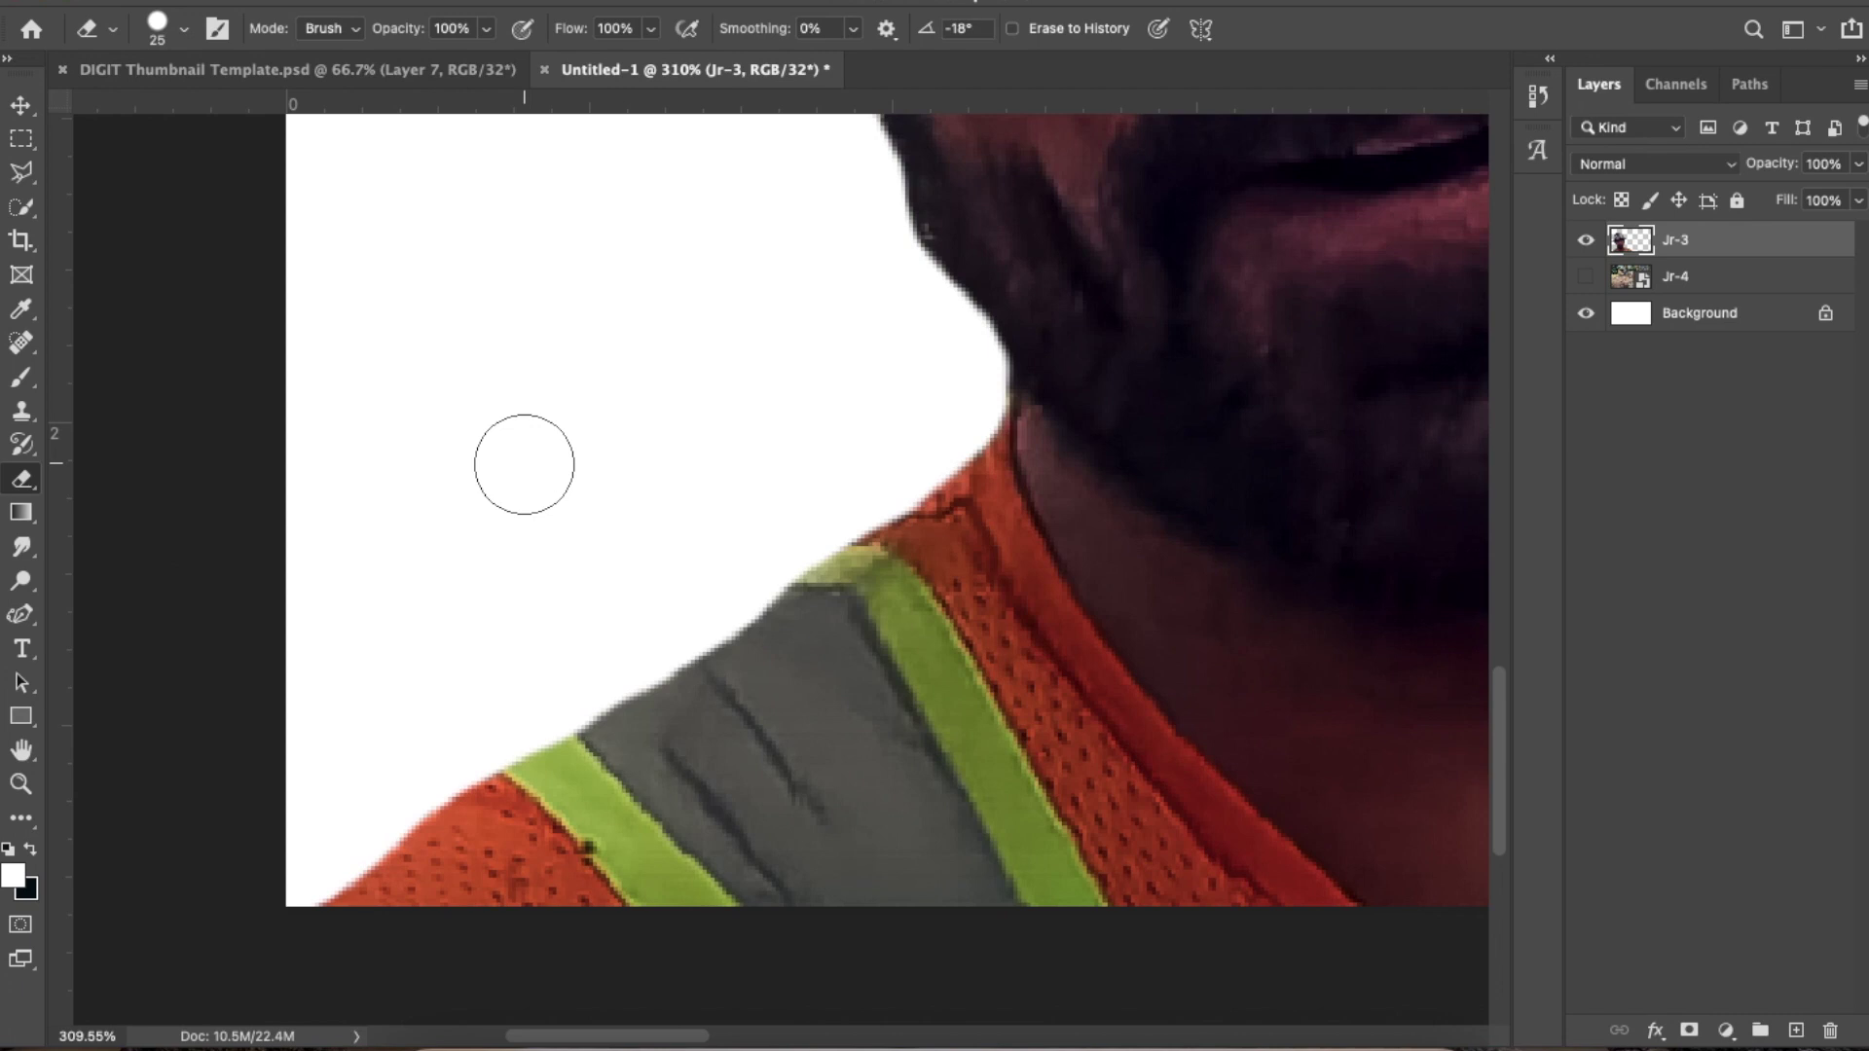
# Zoom out to fit and make the Jr-4 trench layer visible behind the cleaned cutout
pyautogui.click(258, 8)
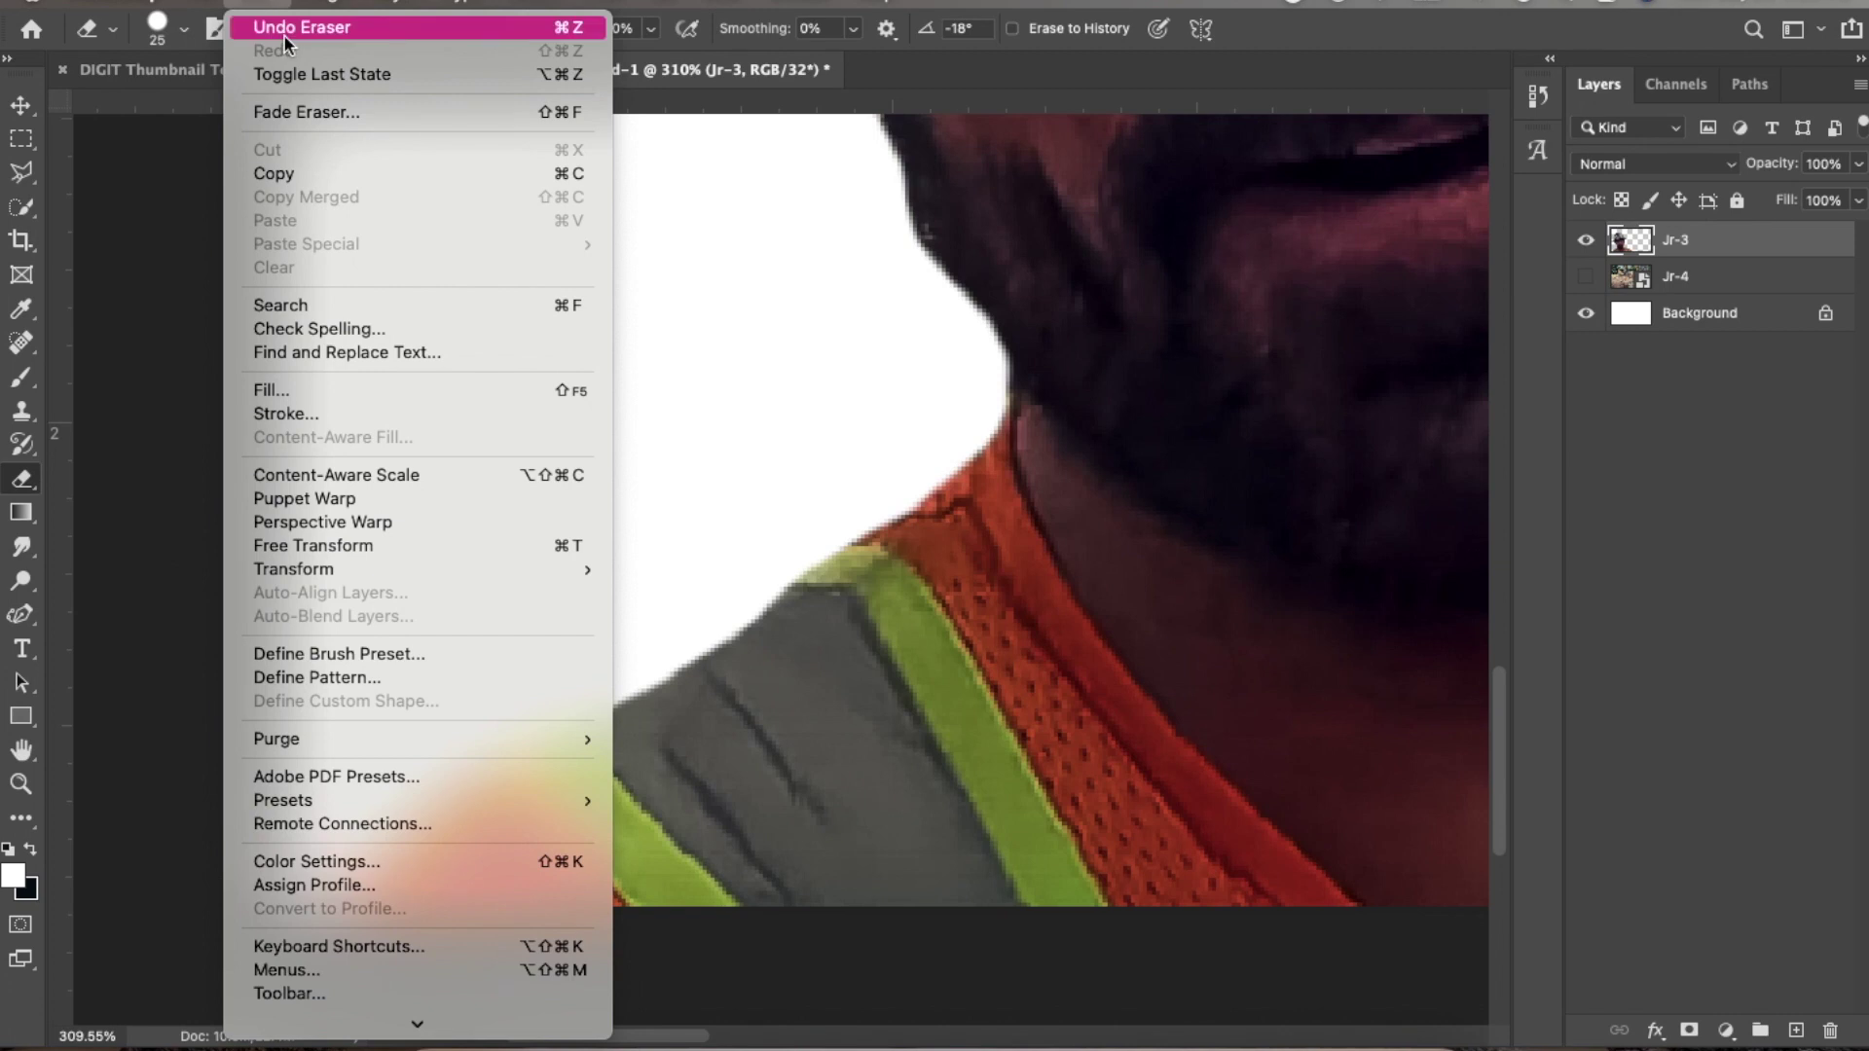
pyautogui.click(804, 342)
pyautogui.scroll(-1, 804, 343)
pyautogui.scroll(-10, 804, 343)
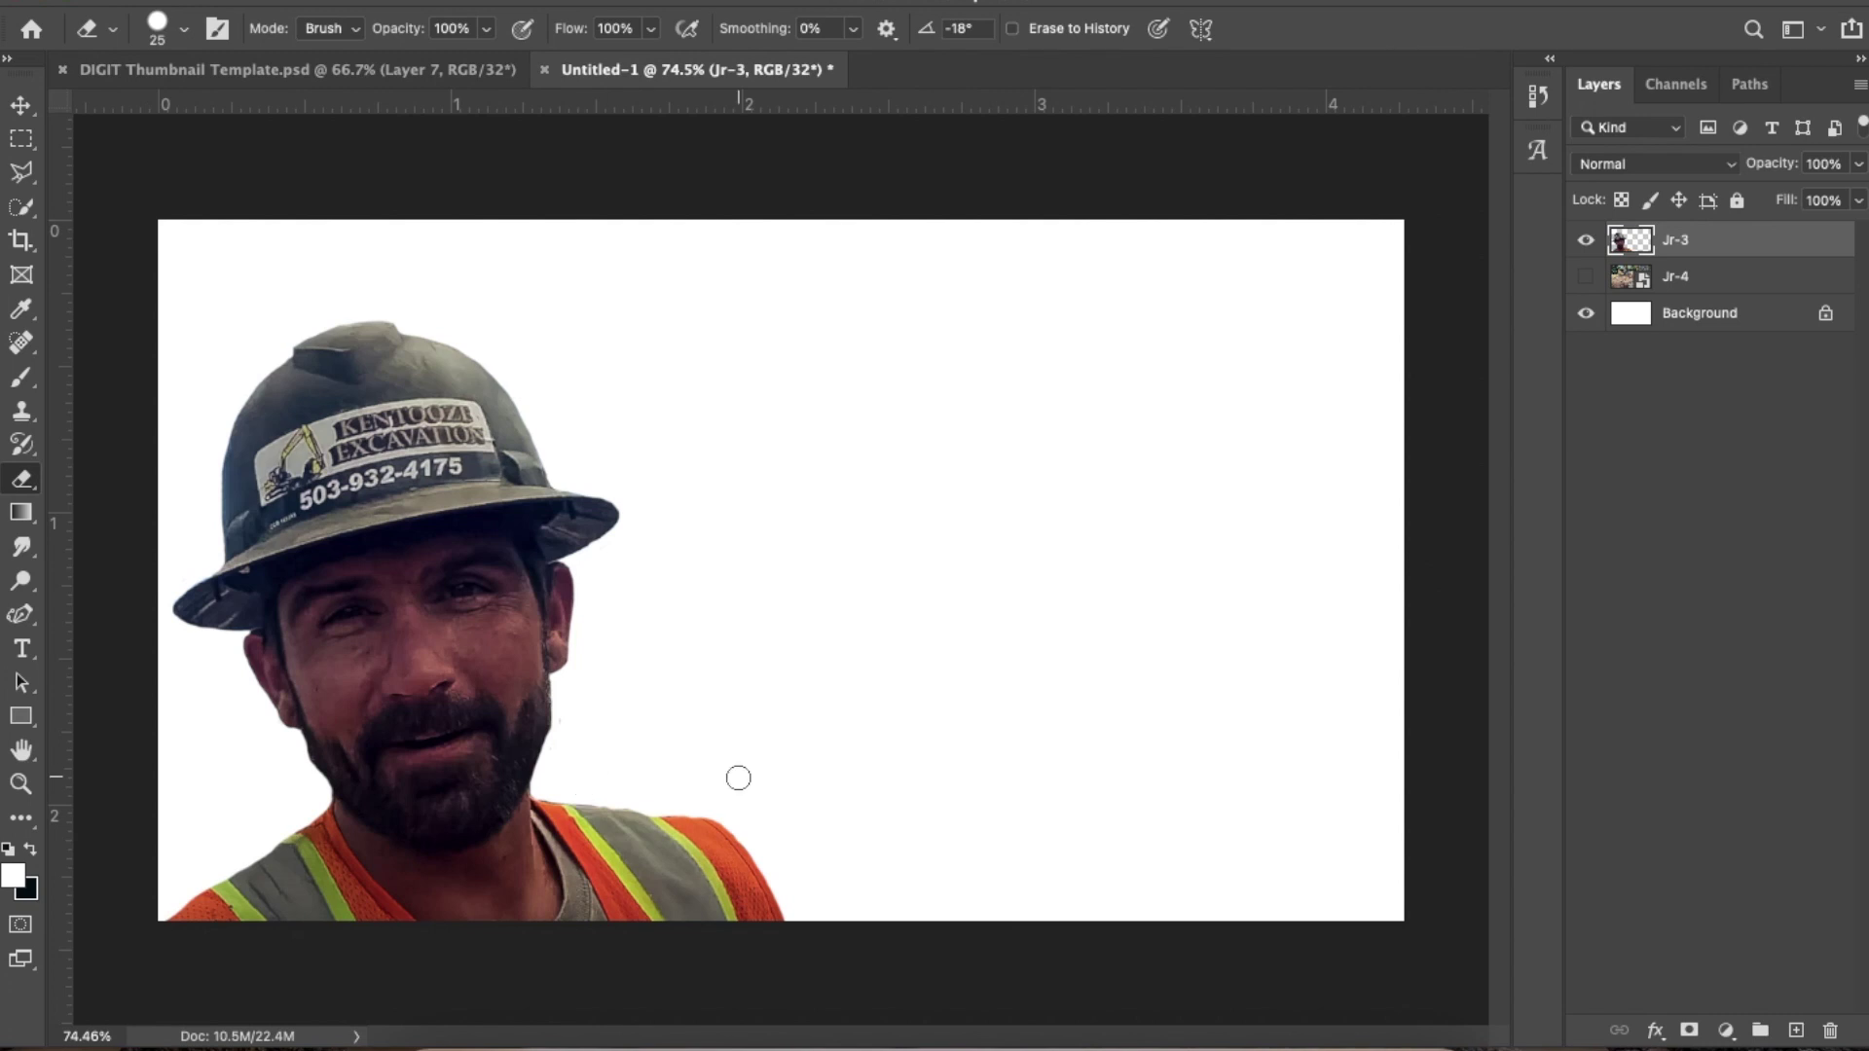
pyautogui.click(1586, 278)
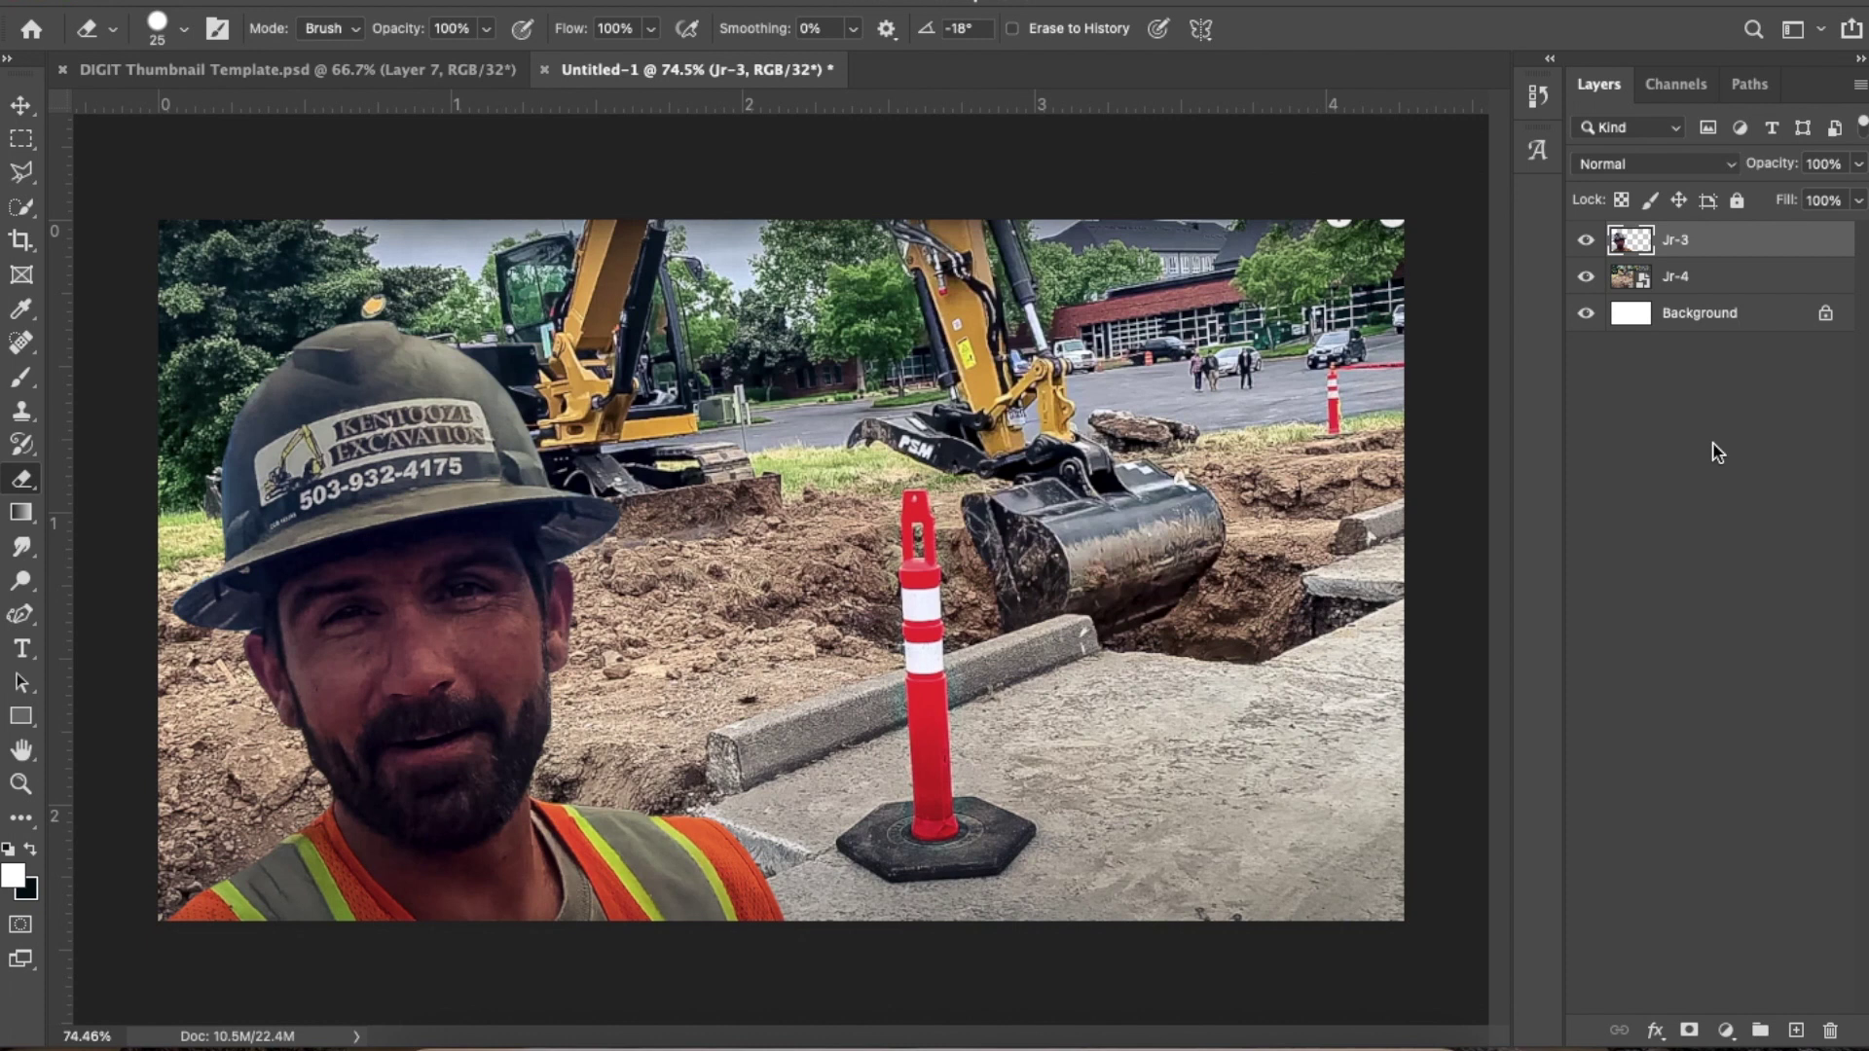
pyautogui.click(1757, 282)
pyautogui.click(1859, 165)
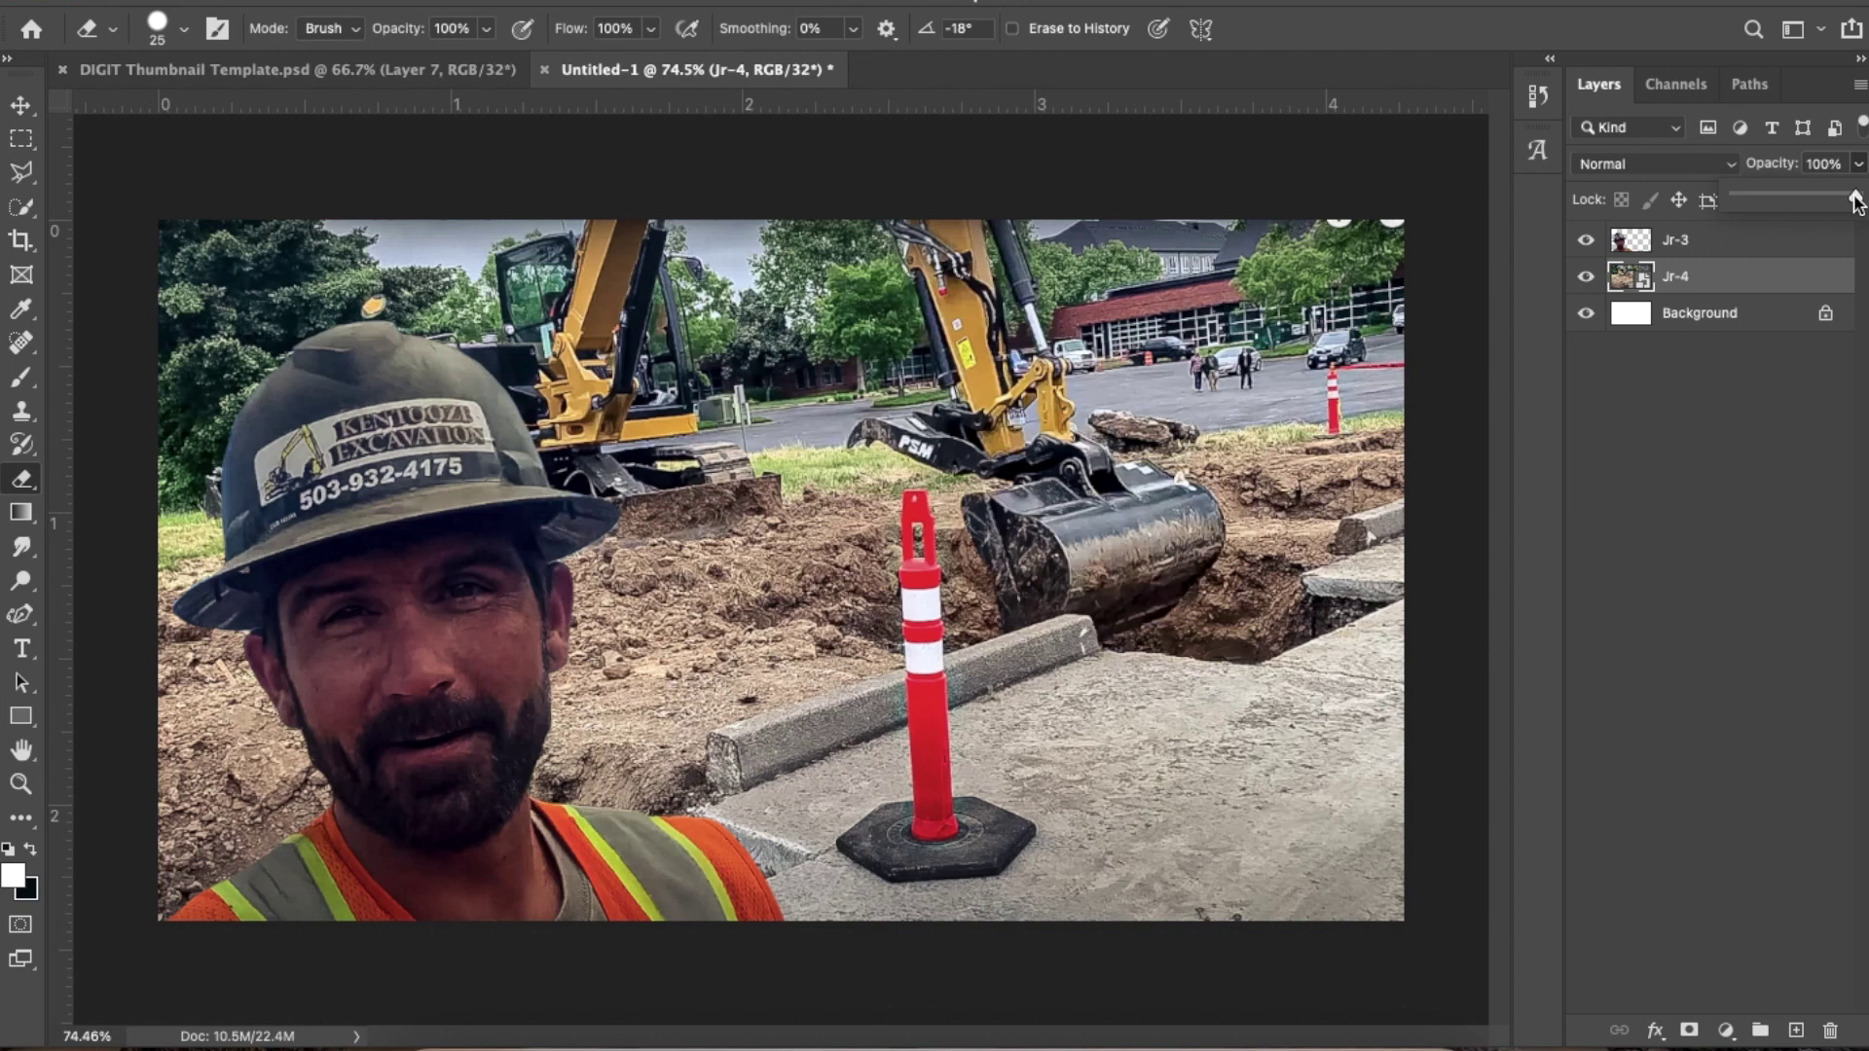
pyautogui.moveTo(1857, 201); pyautogui.dragTo(1811, 209)
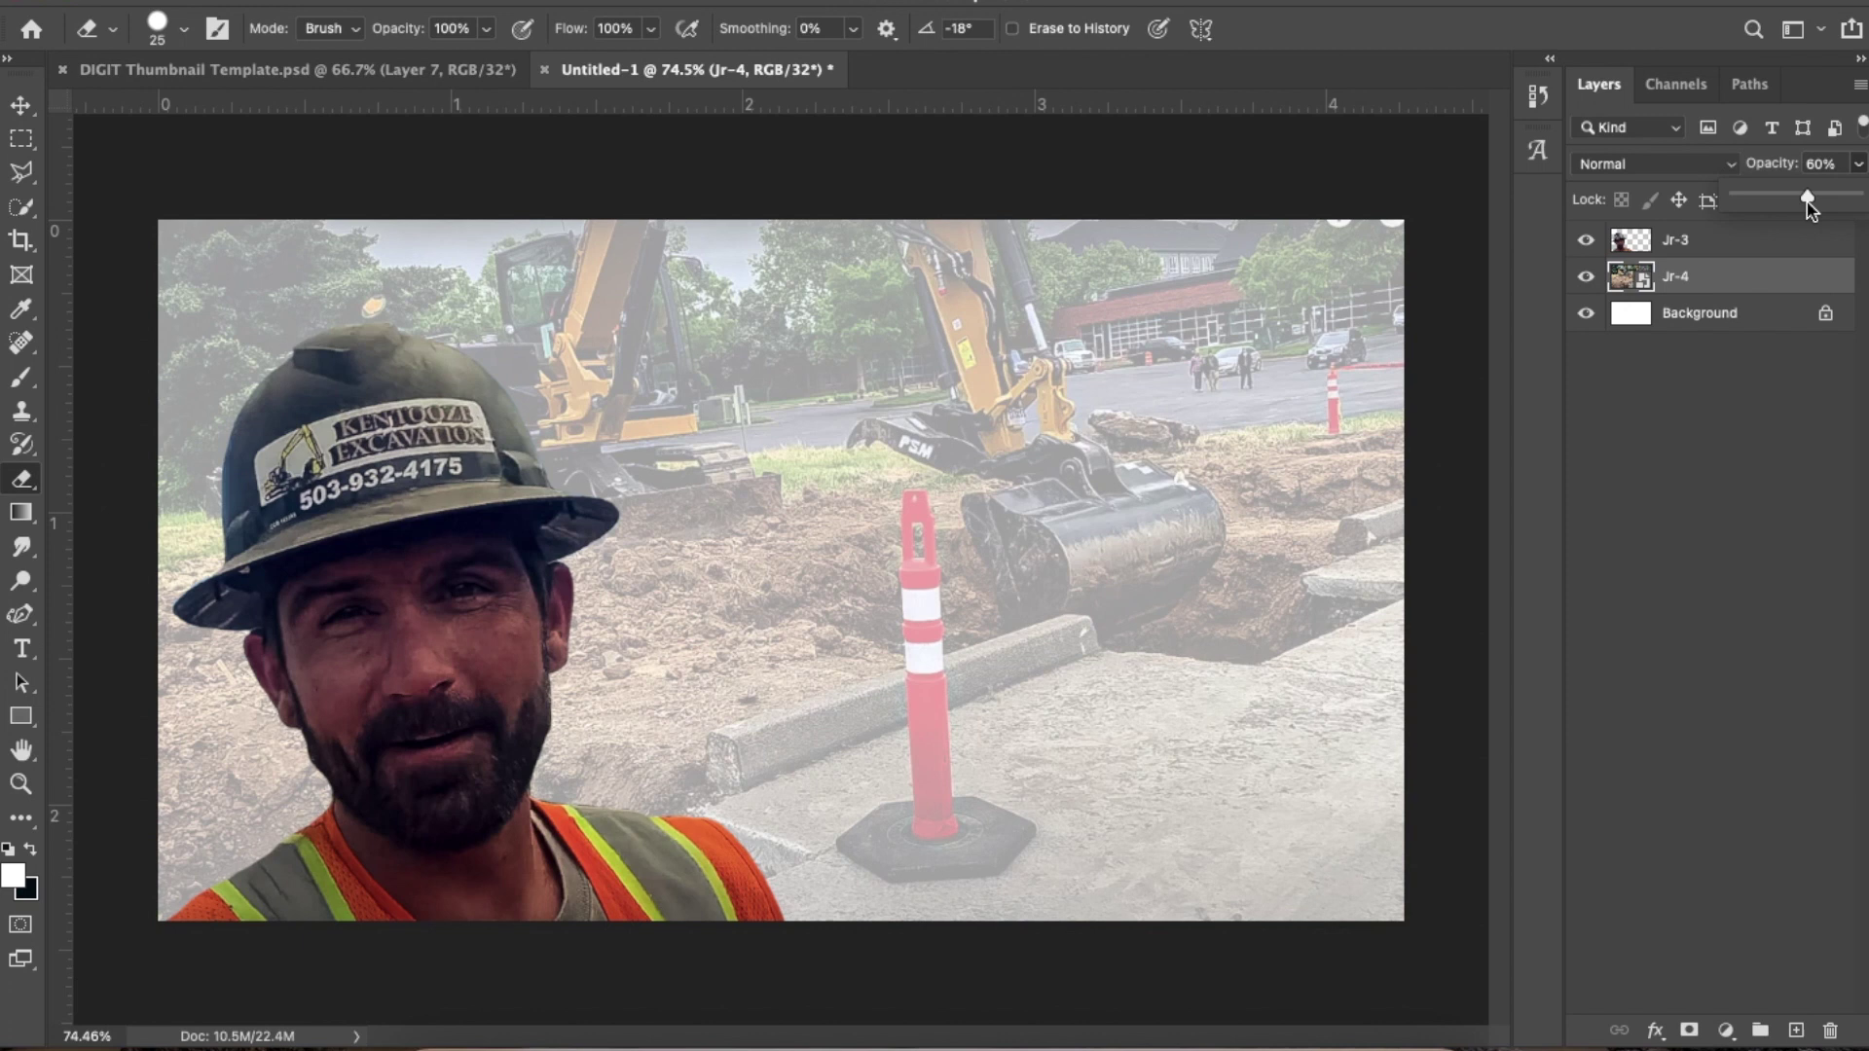
pyautogui.moveTo(1834, 200); pyautogui.dragTo(1859, 200)
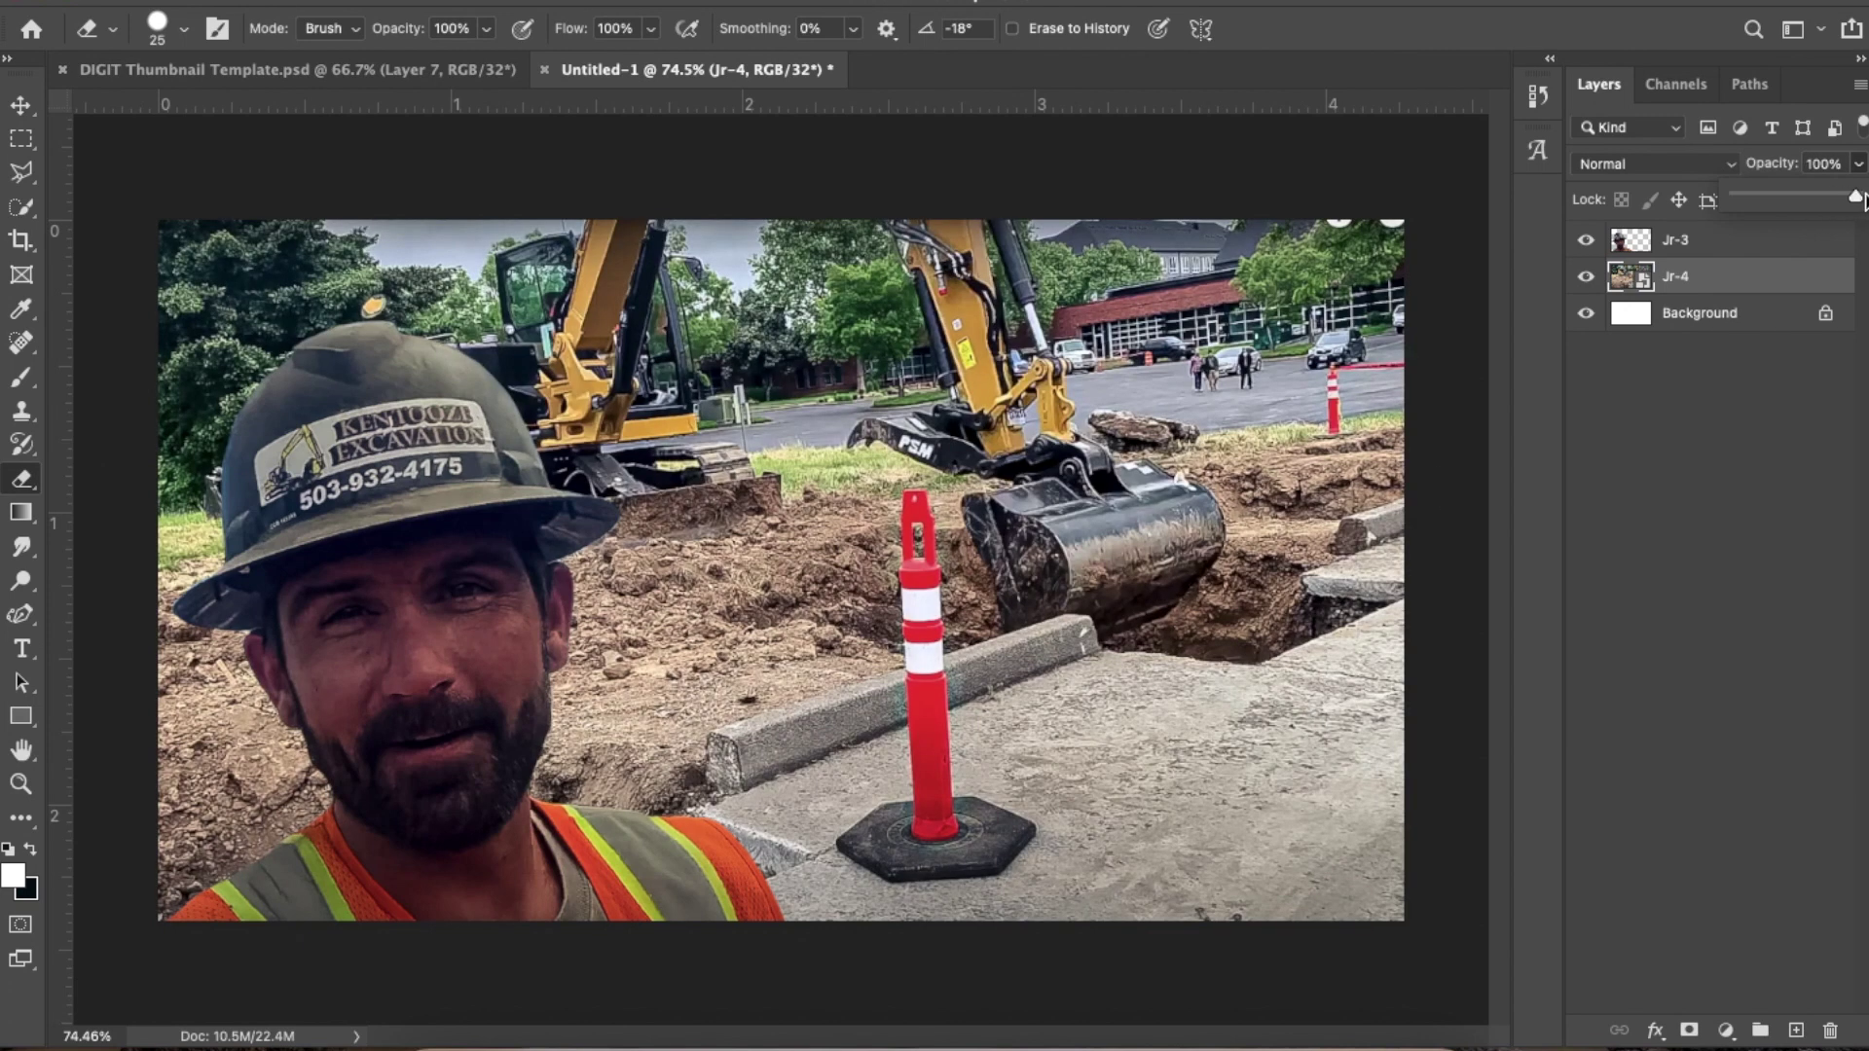
pyautogui.click(1398, 4)
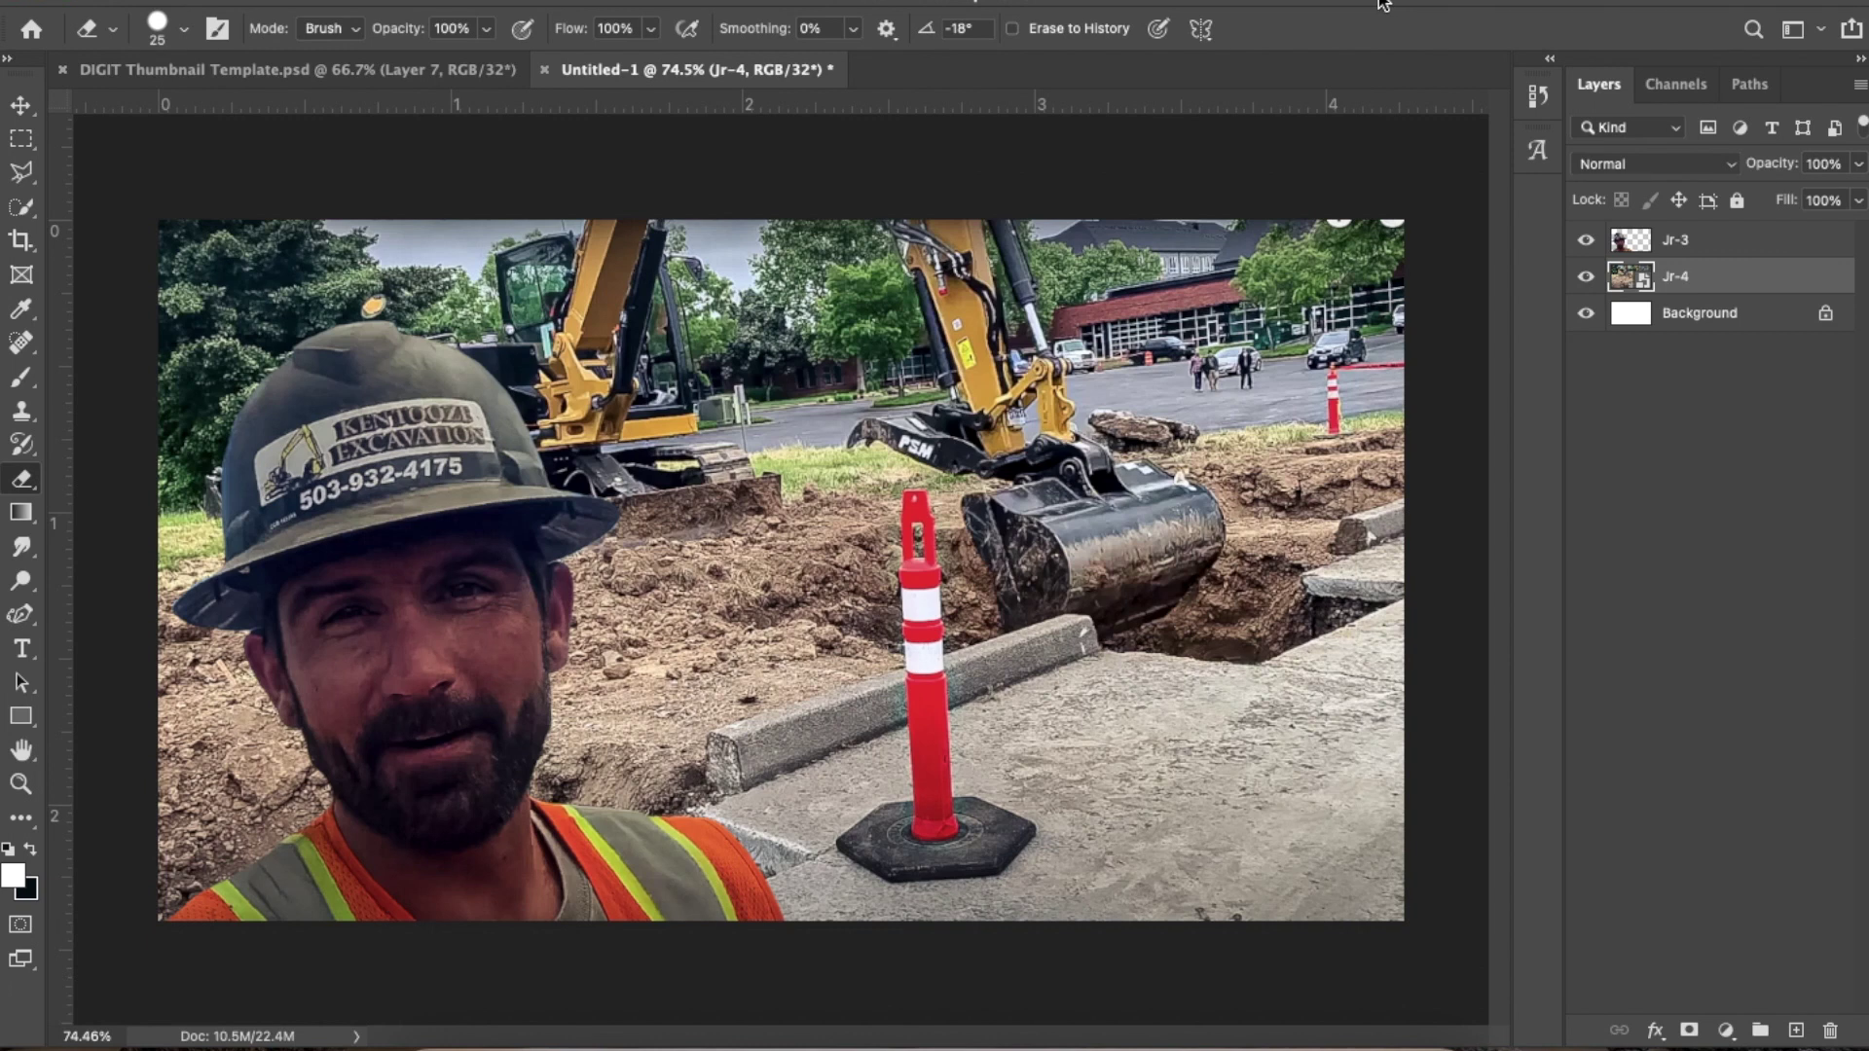
# Choose the Rectangle tool and set its fill colour to yellow
pyautogui.click(26, 719)
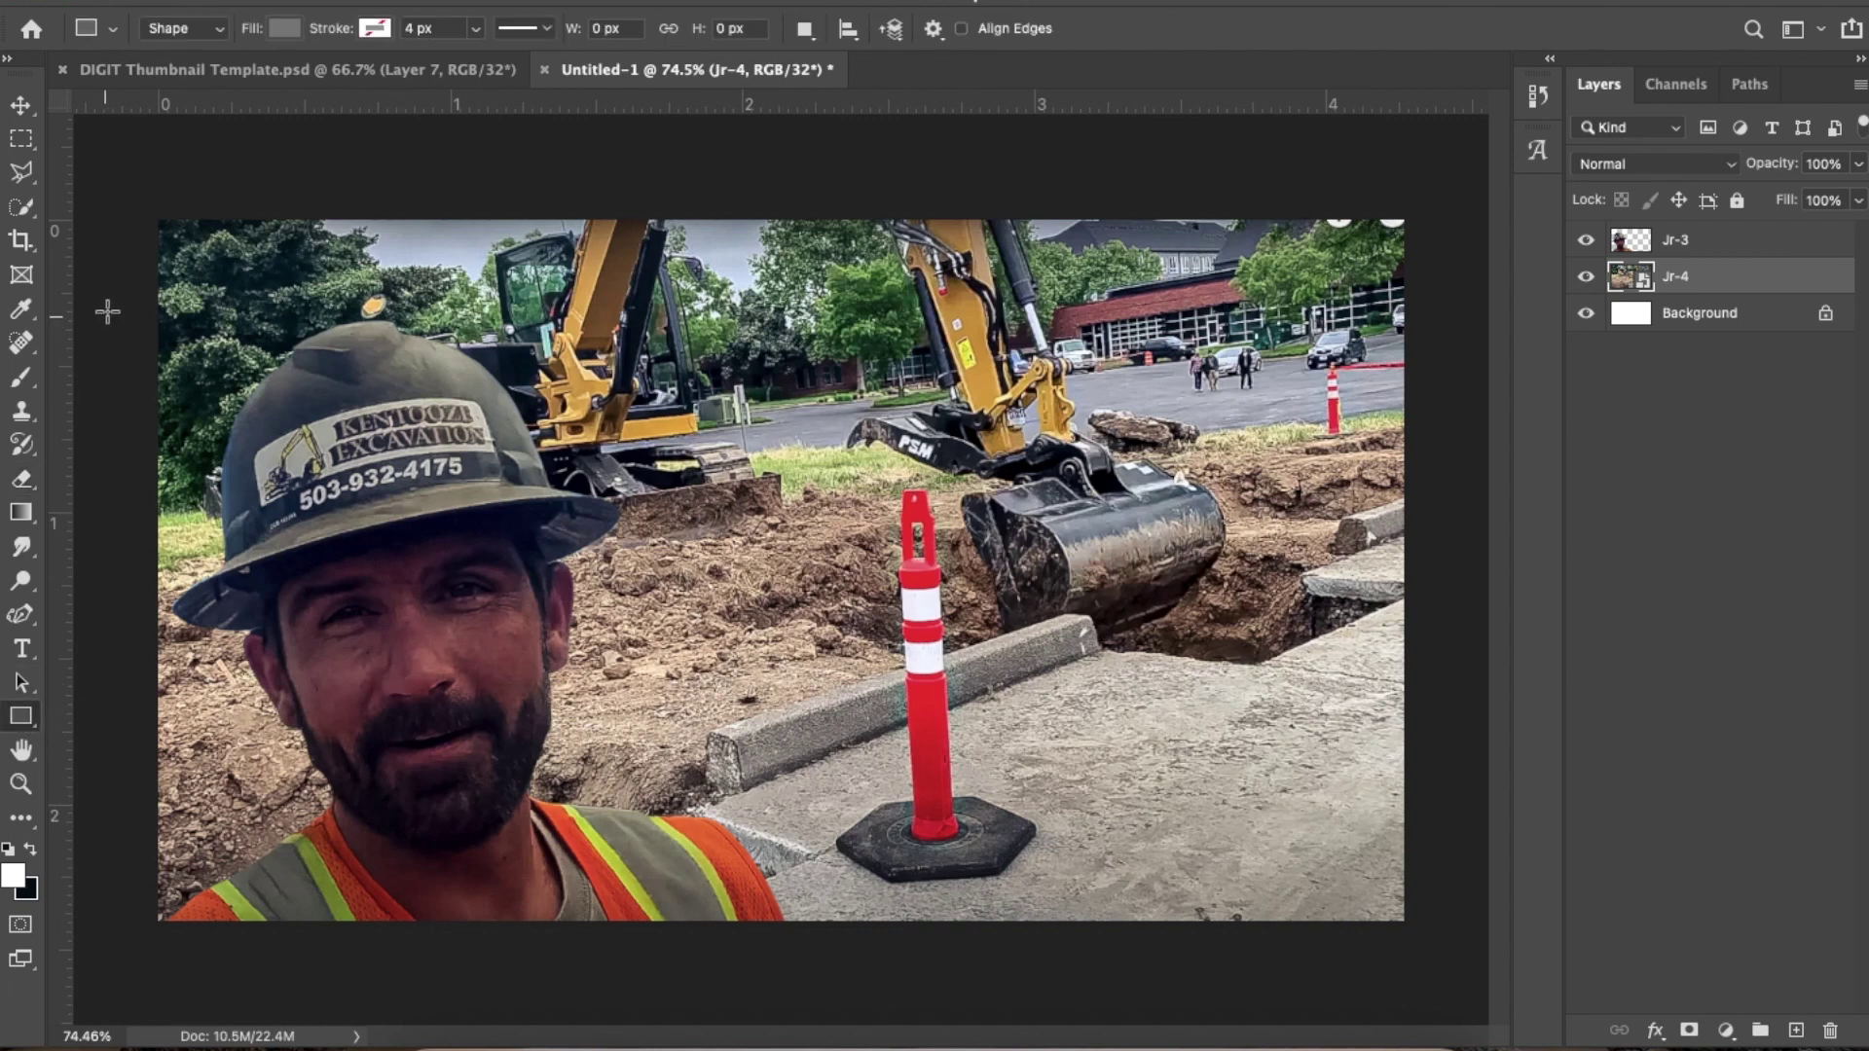
pyautogui.click(130, 185)
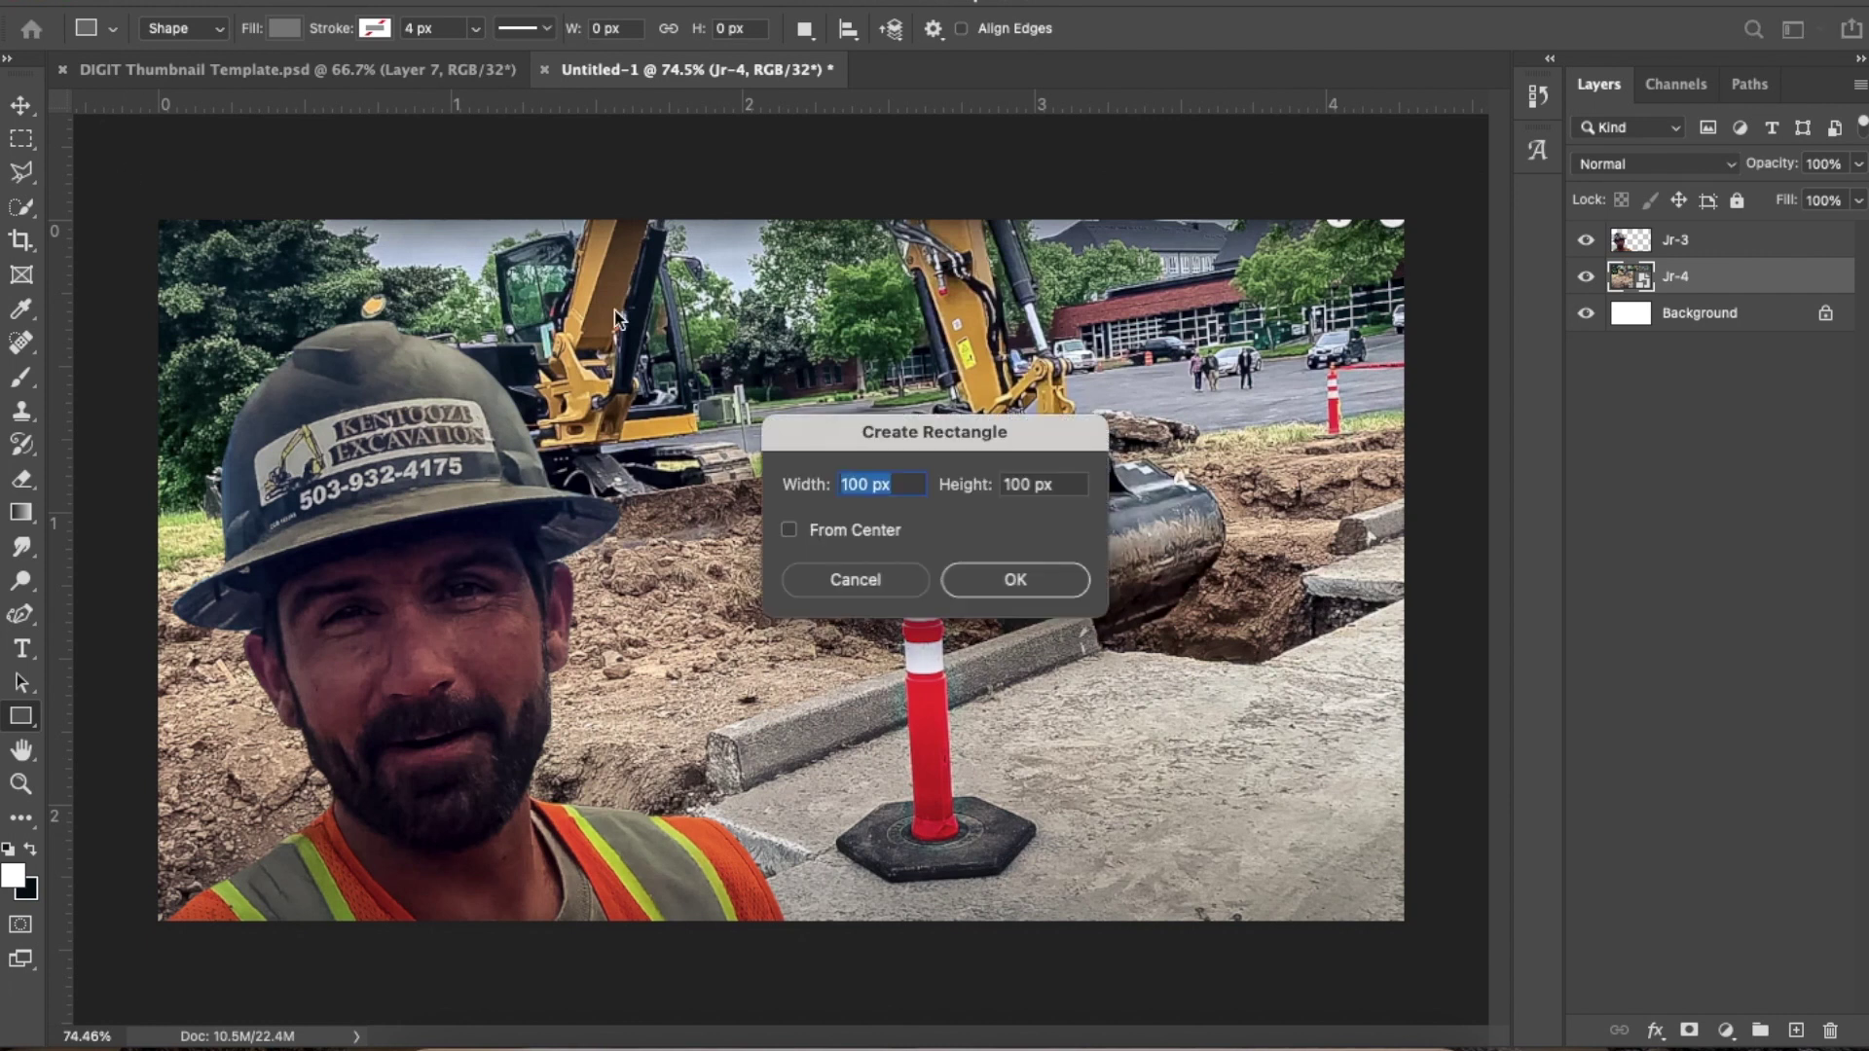
pyautogui.click(857, 579)
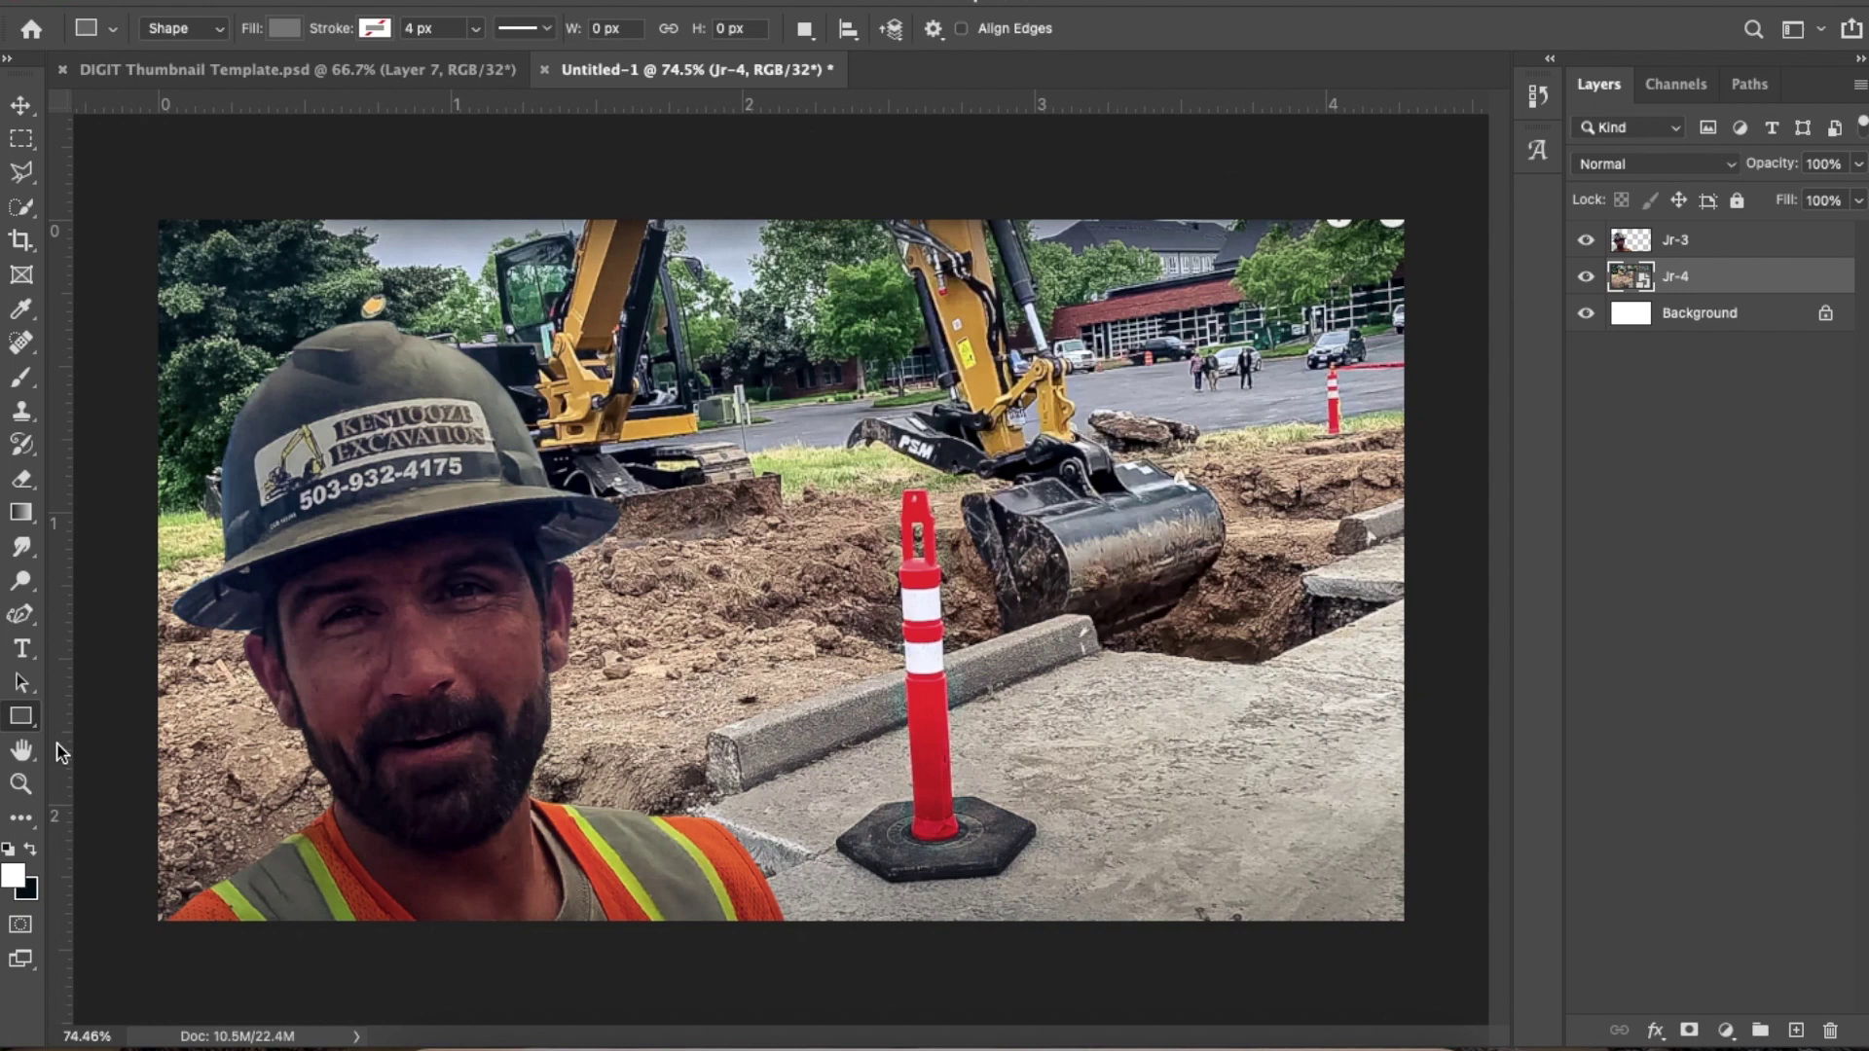
pyautogui.click(284, 31)
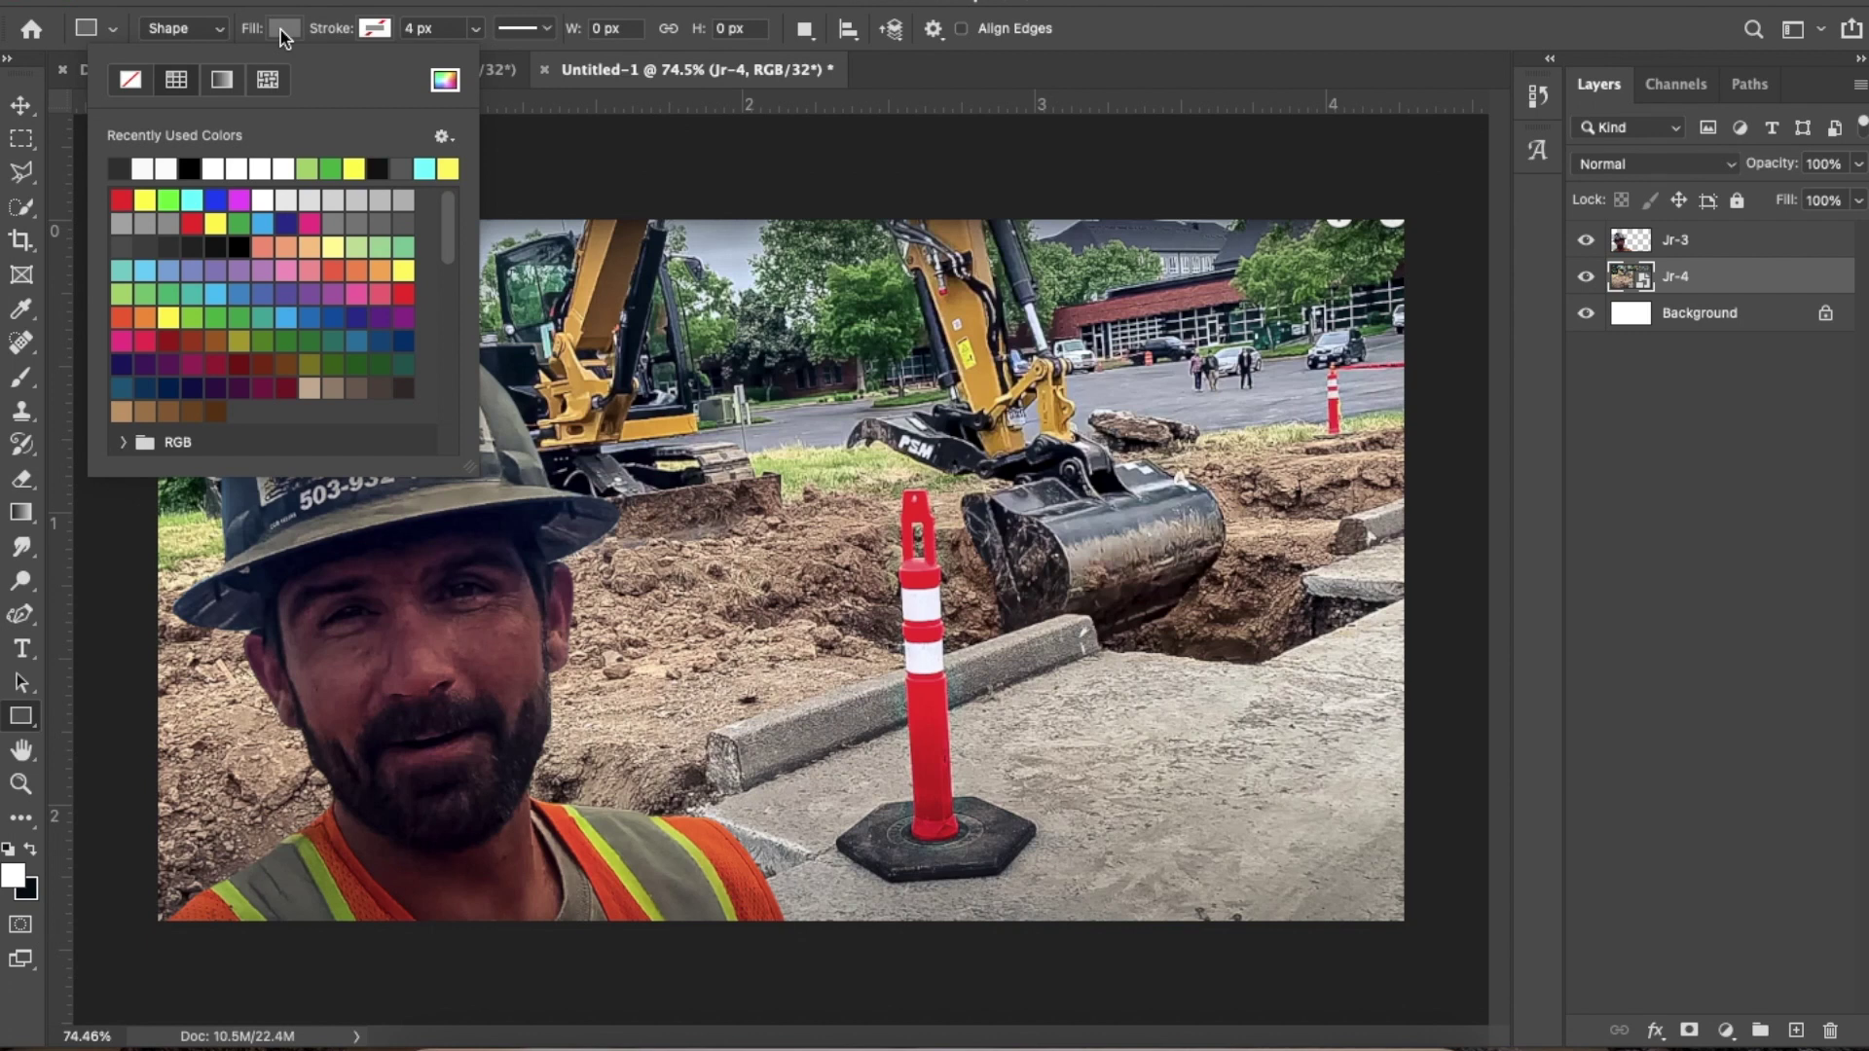
pyautogui.click(356, 170)
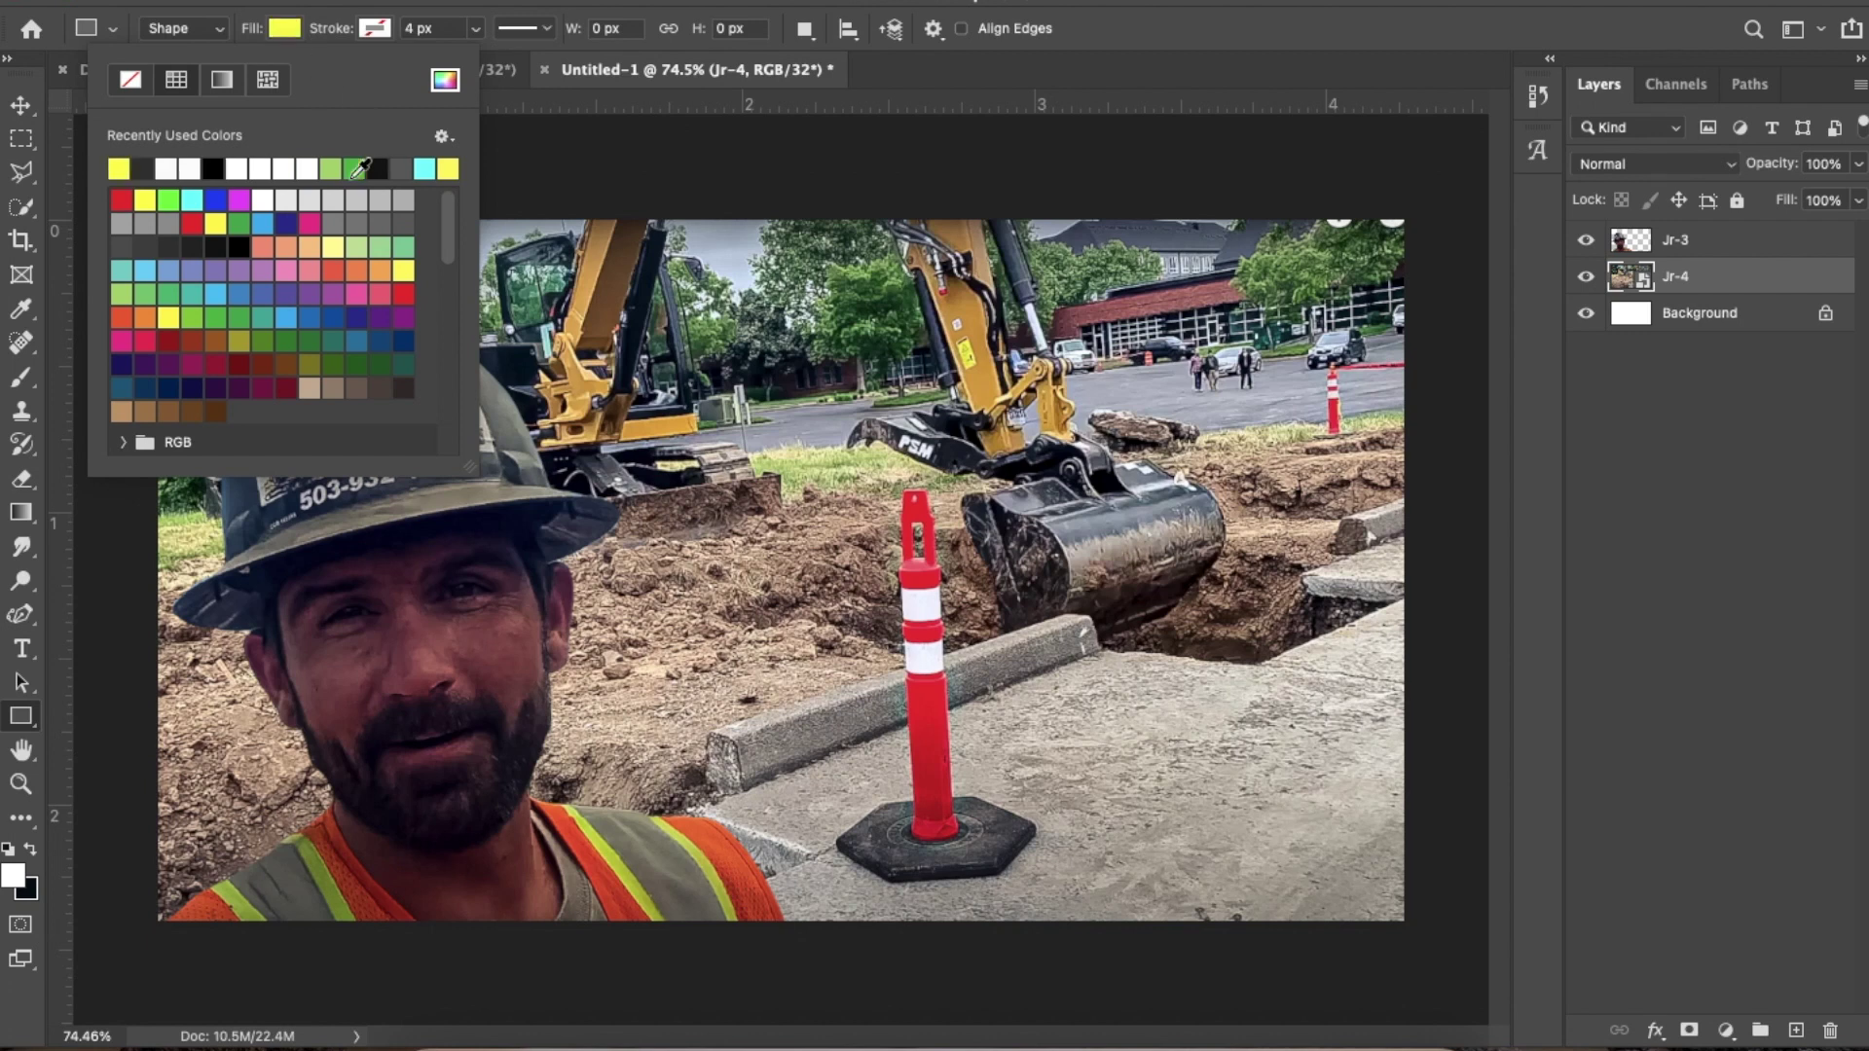
pyautogui.click(377, 32)
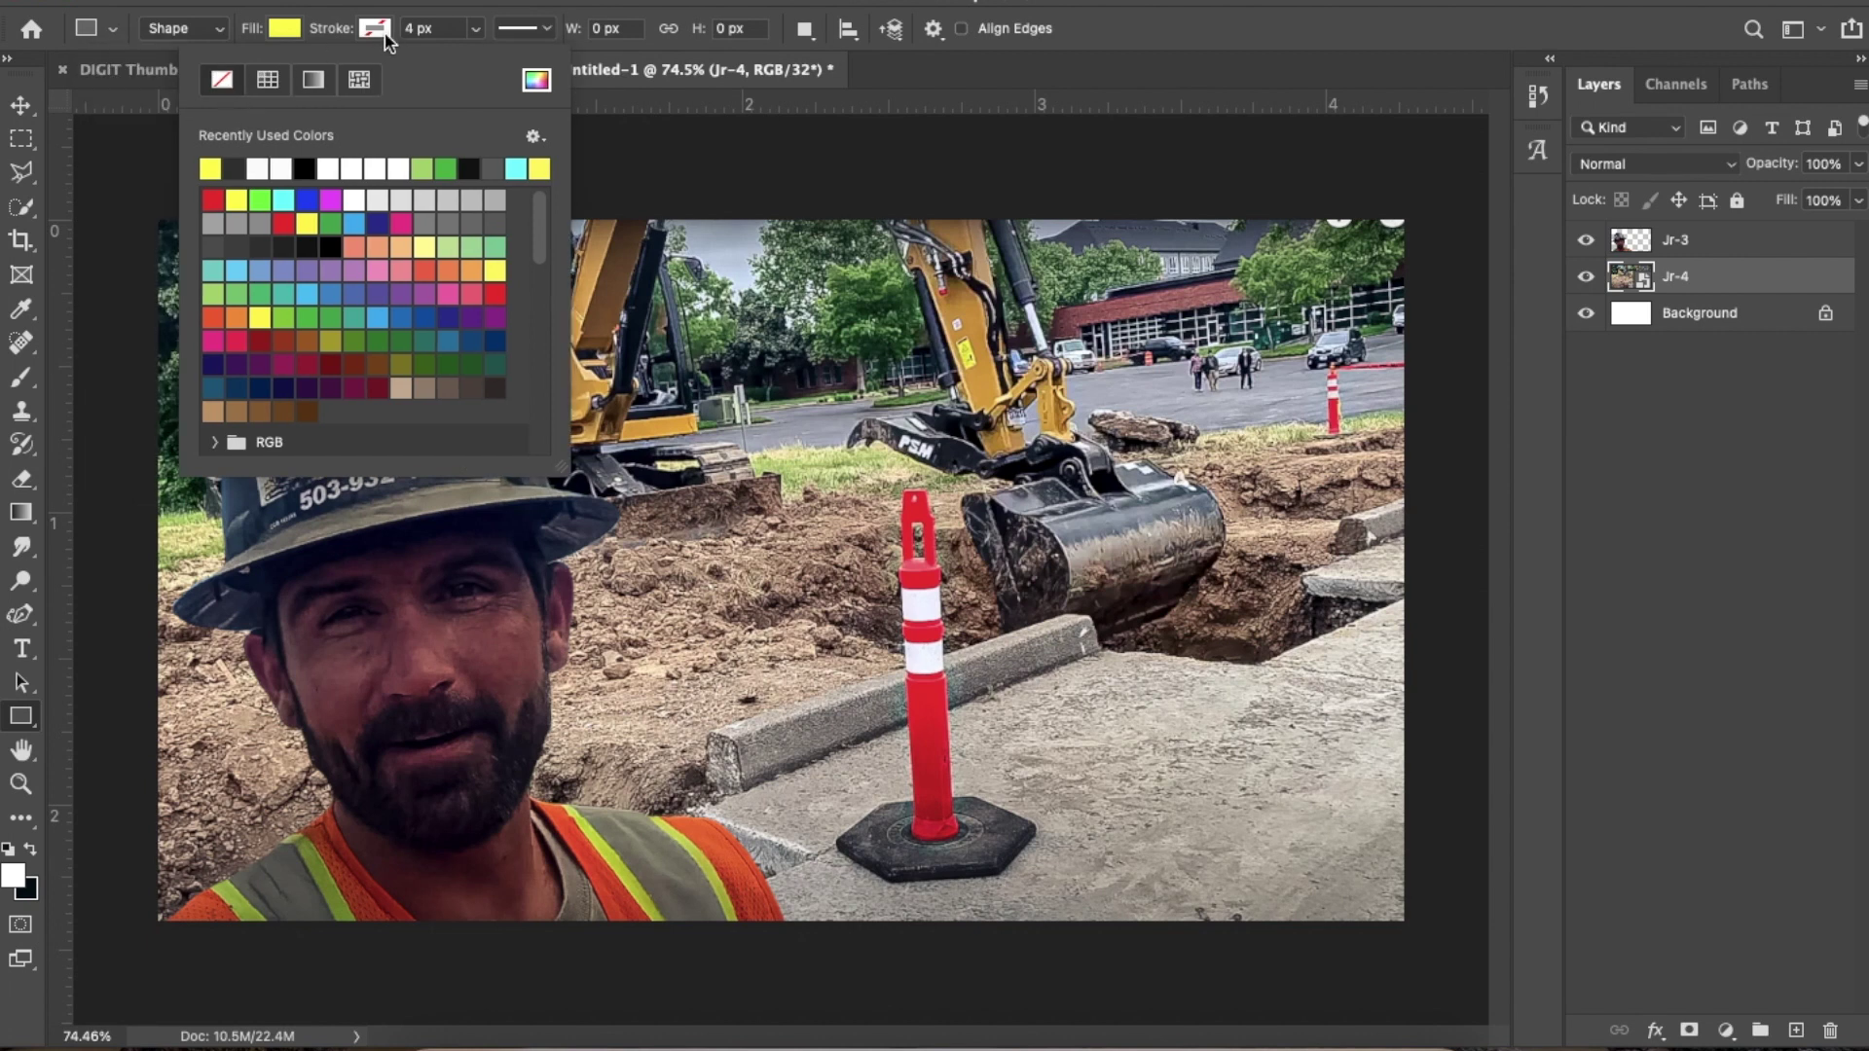
pyautogui.click(290, 32)
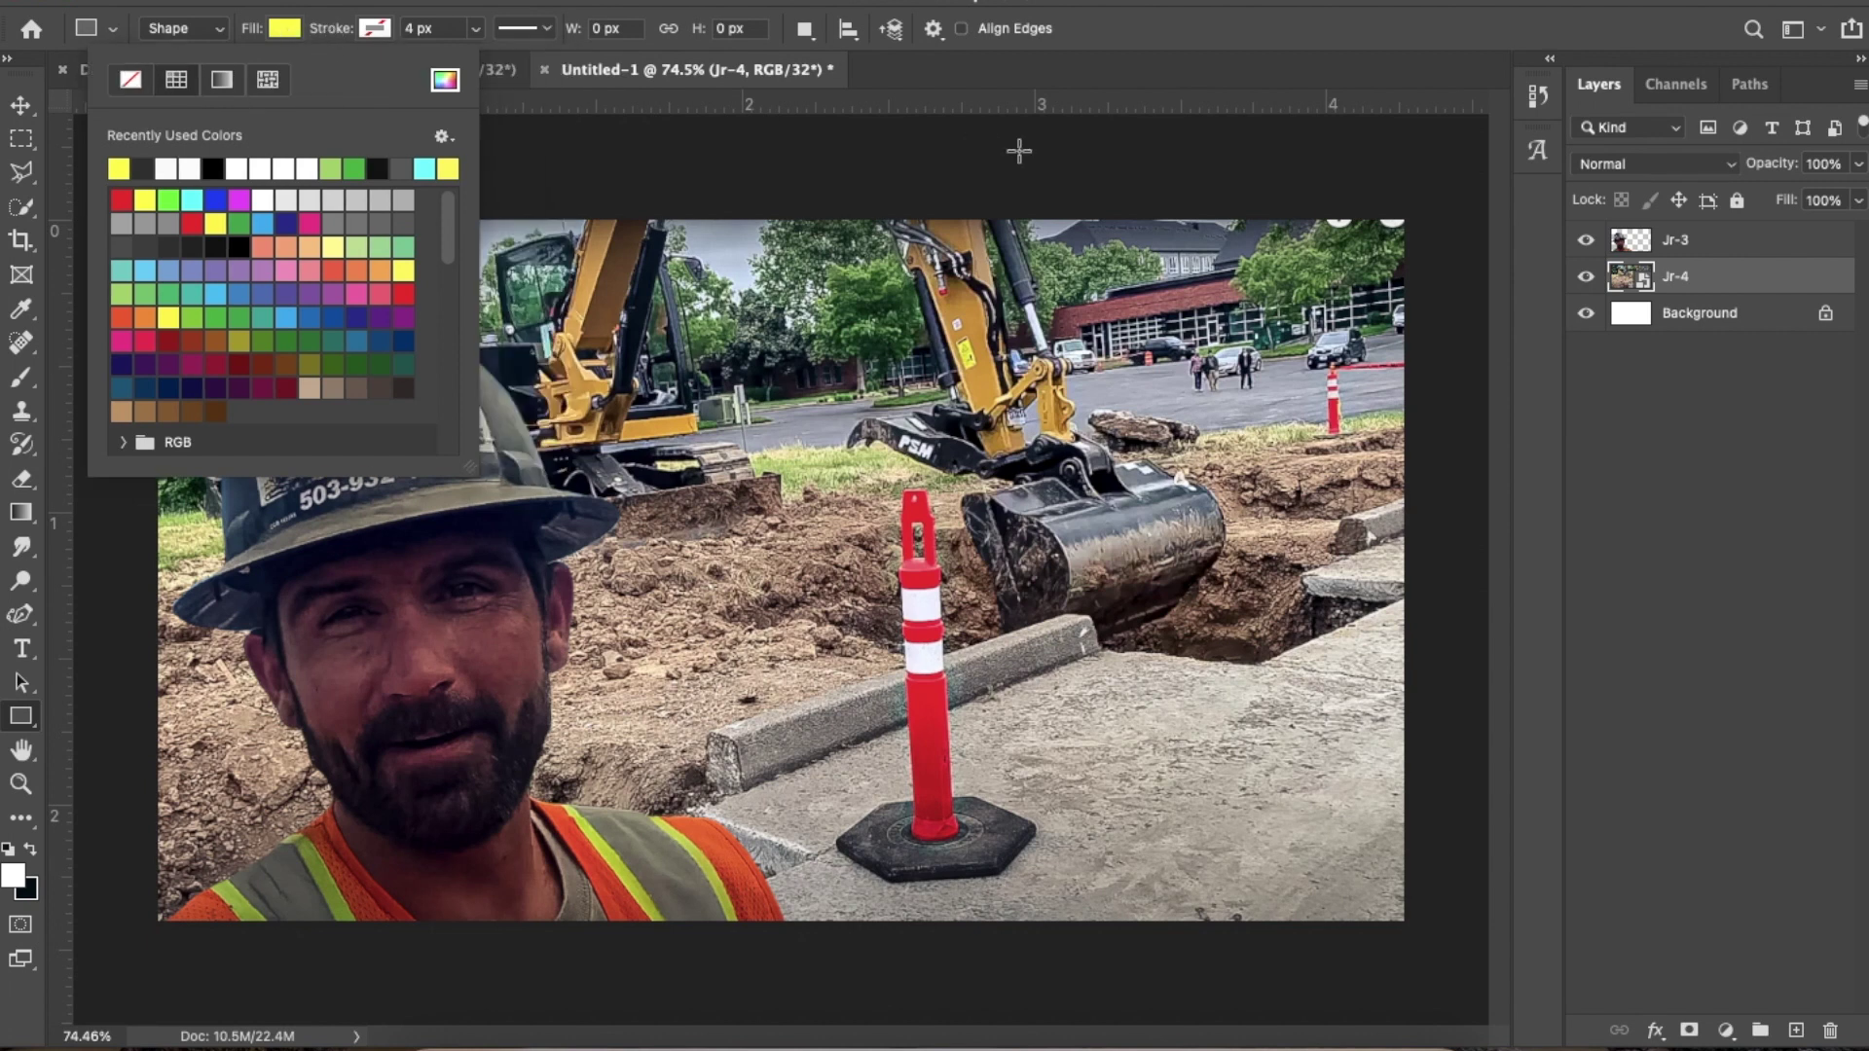
# Draw Rectangle 1 across the entire canvas, sitting between Jr-3 and Jr-4
pyautogui.click(1429, 180)
pyautogui.moveTo(1428, 179); pyautogui.dragTo(102, 966)
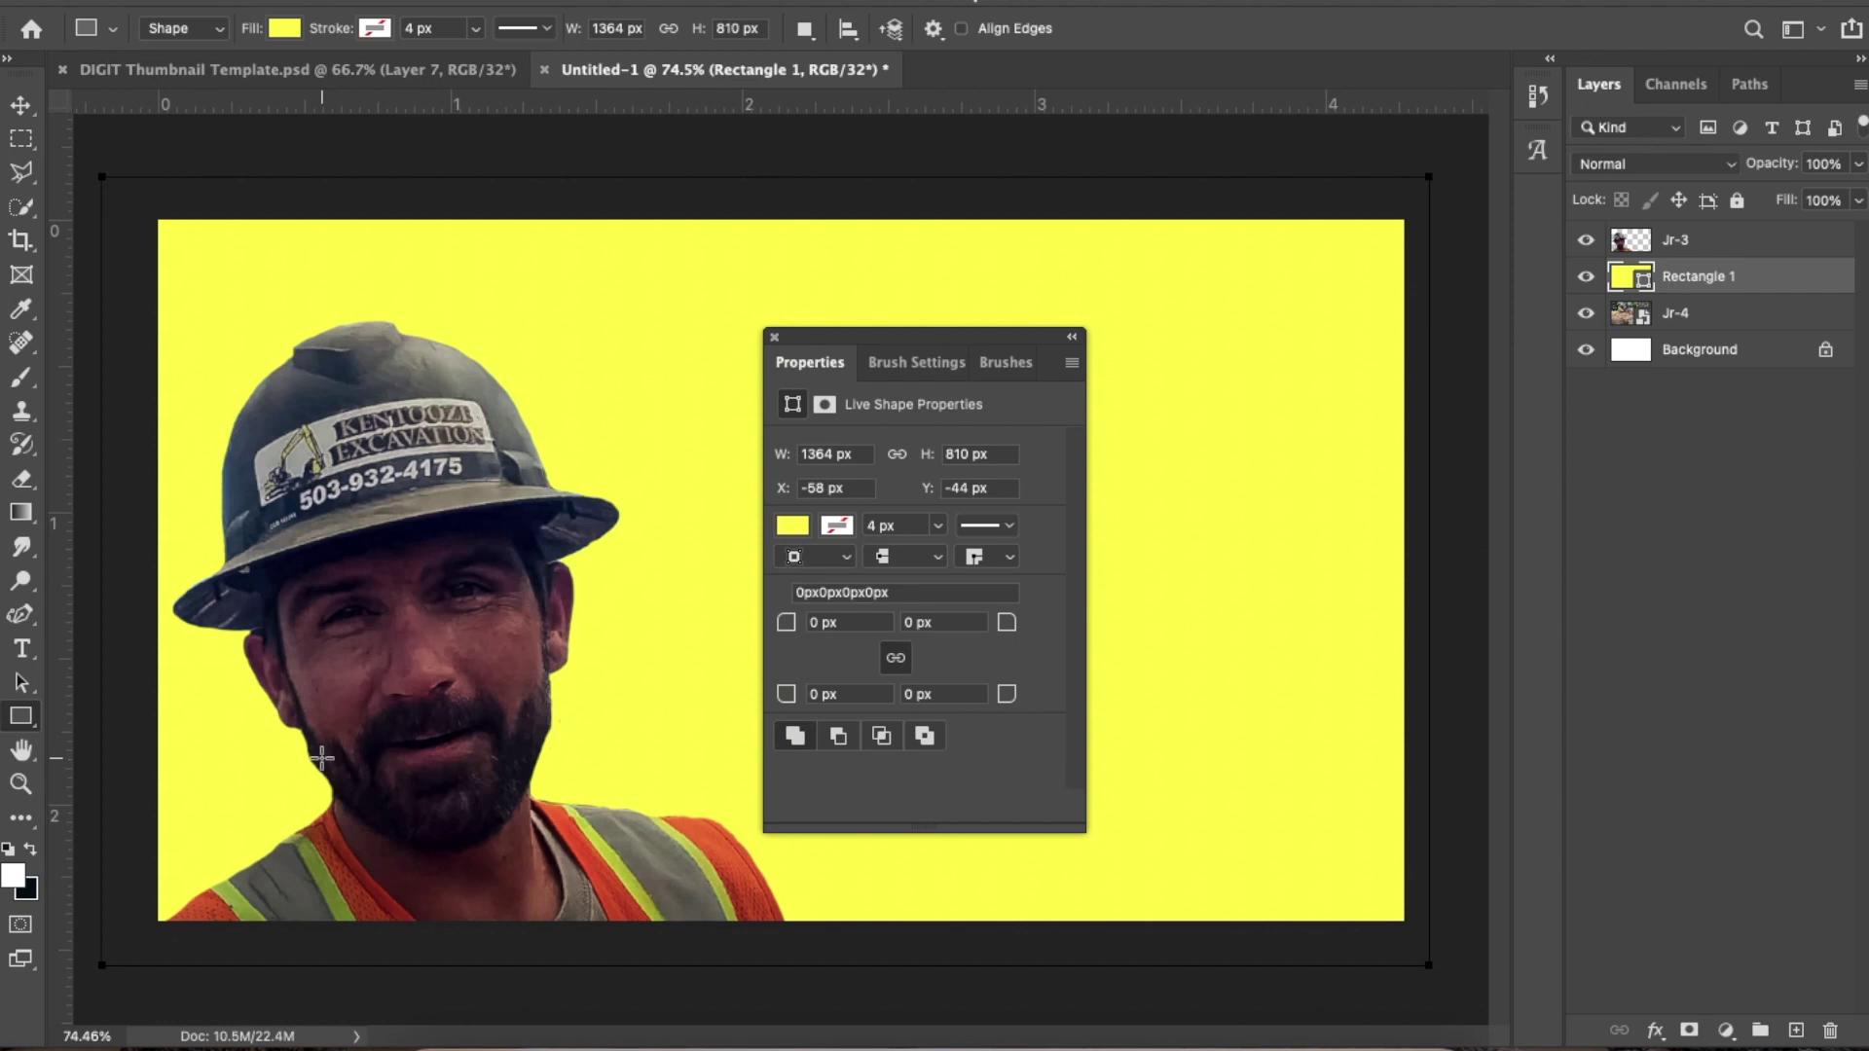
pyautogui.click(774, 337)
pyautogui.moveTo(1743, 283)
pyautogui.mouseDown()
pyautogui.moveTo(1752, 332)
pyautogui.moveTo(1750, 280)
pyautogui.mouseUp()
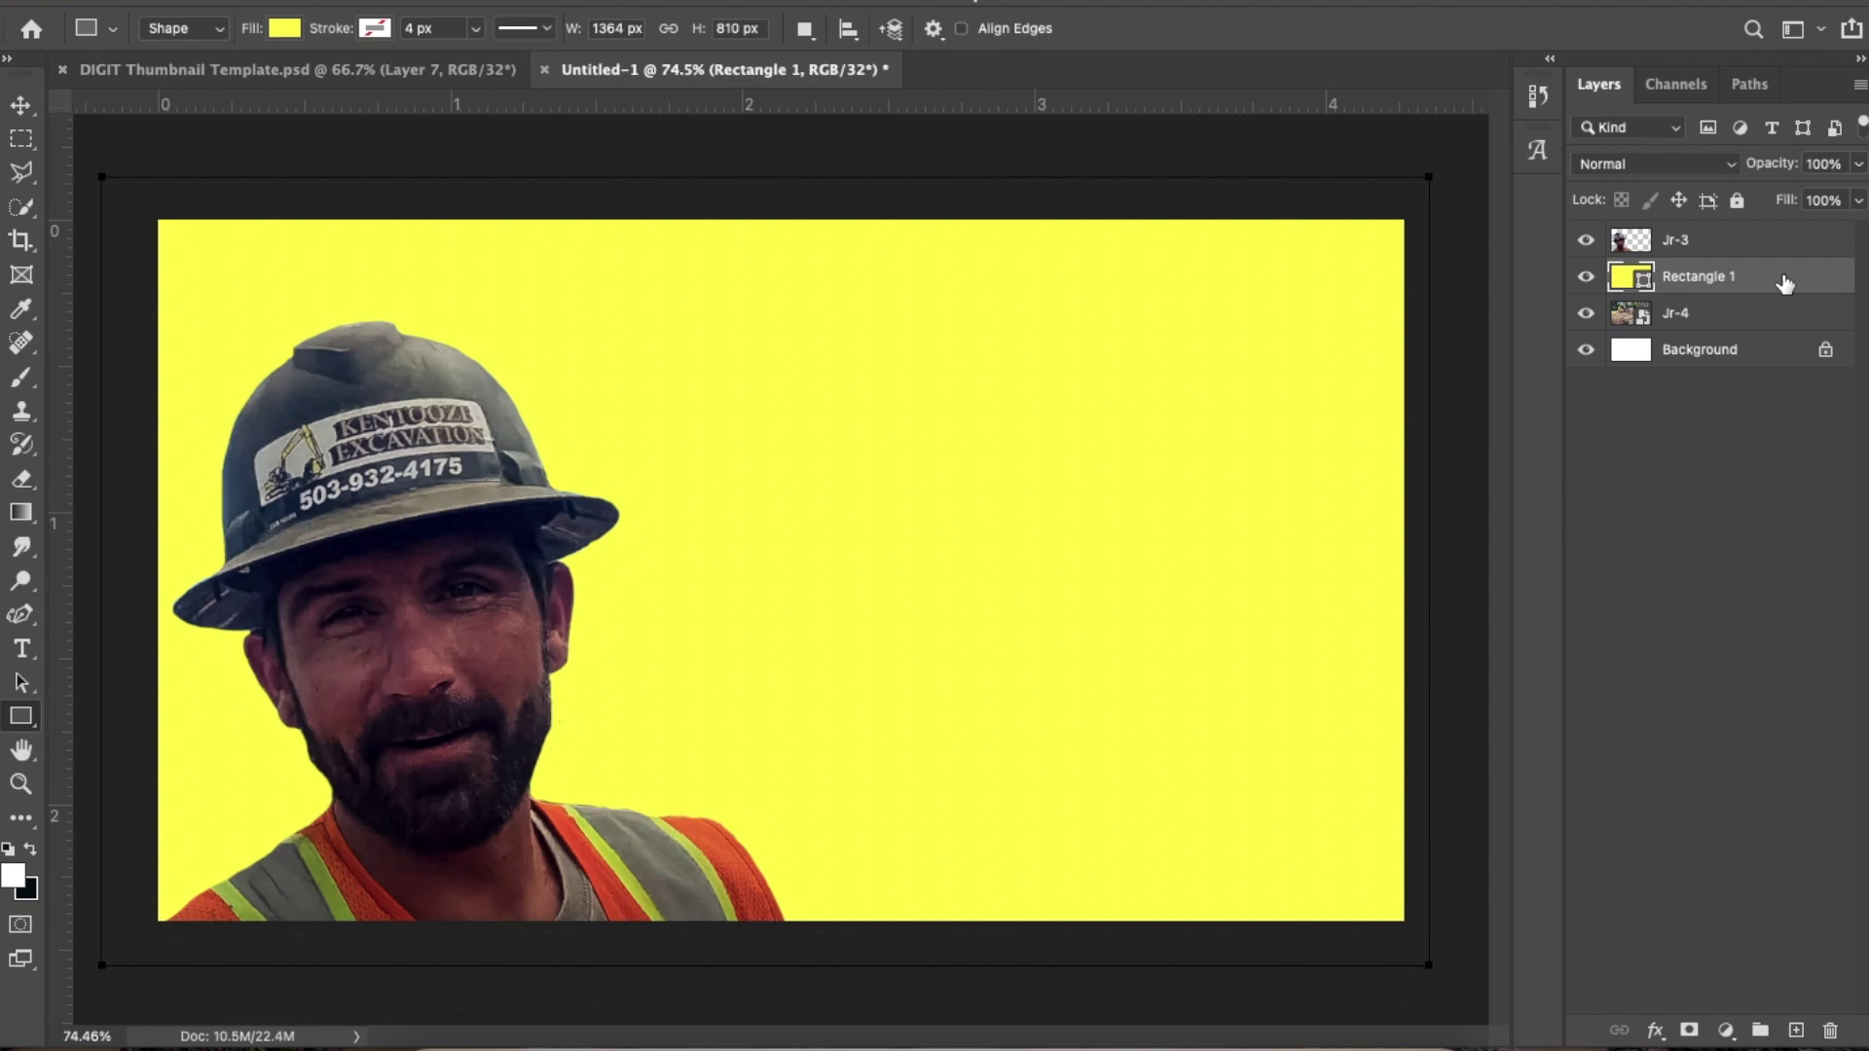
# Lower Rectangle 1's opacity to 15%, toggling its visibility to compare the yellow tint
pyautogui.click(1861, 166)
pyautogui.moveTo(1862, 200); pyautogui.dragTo(1834, 202)
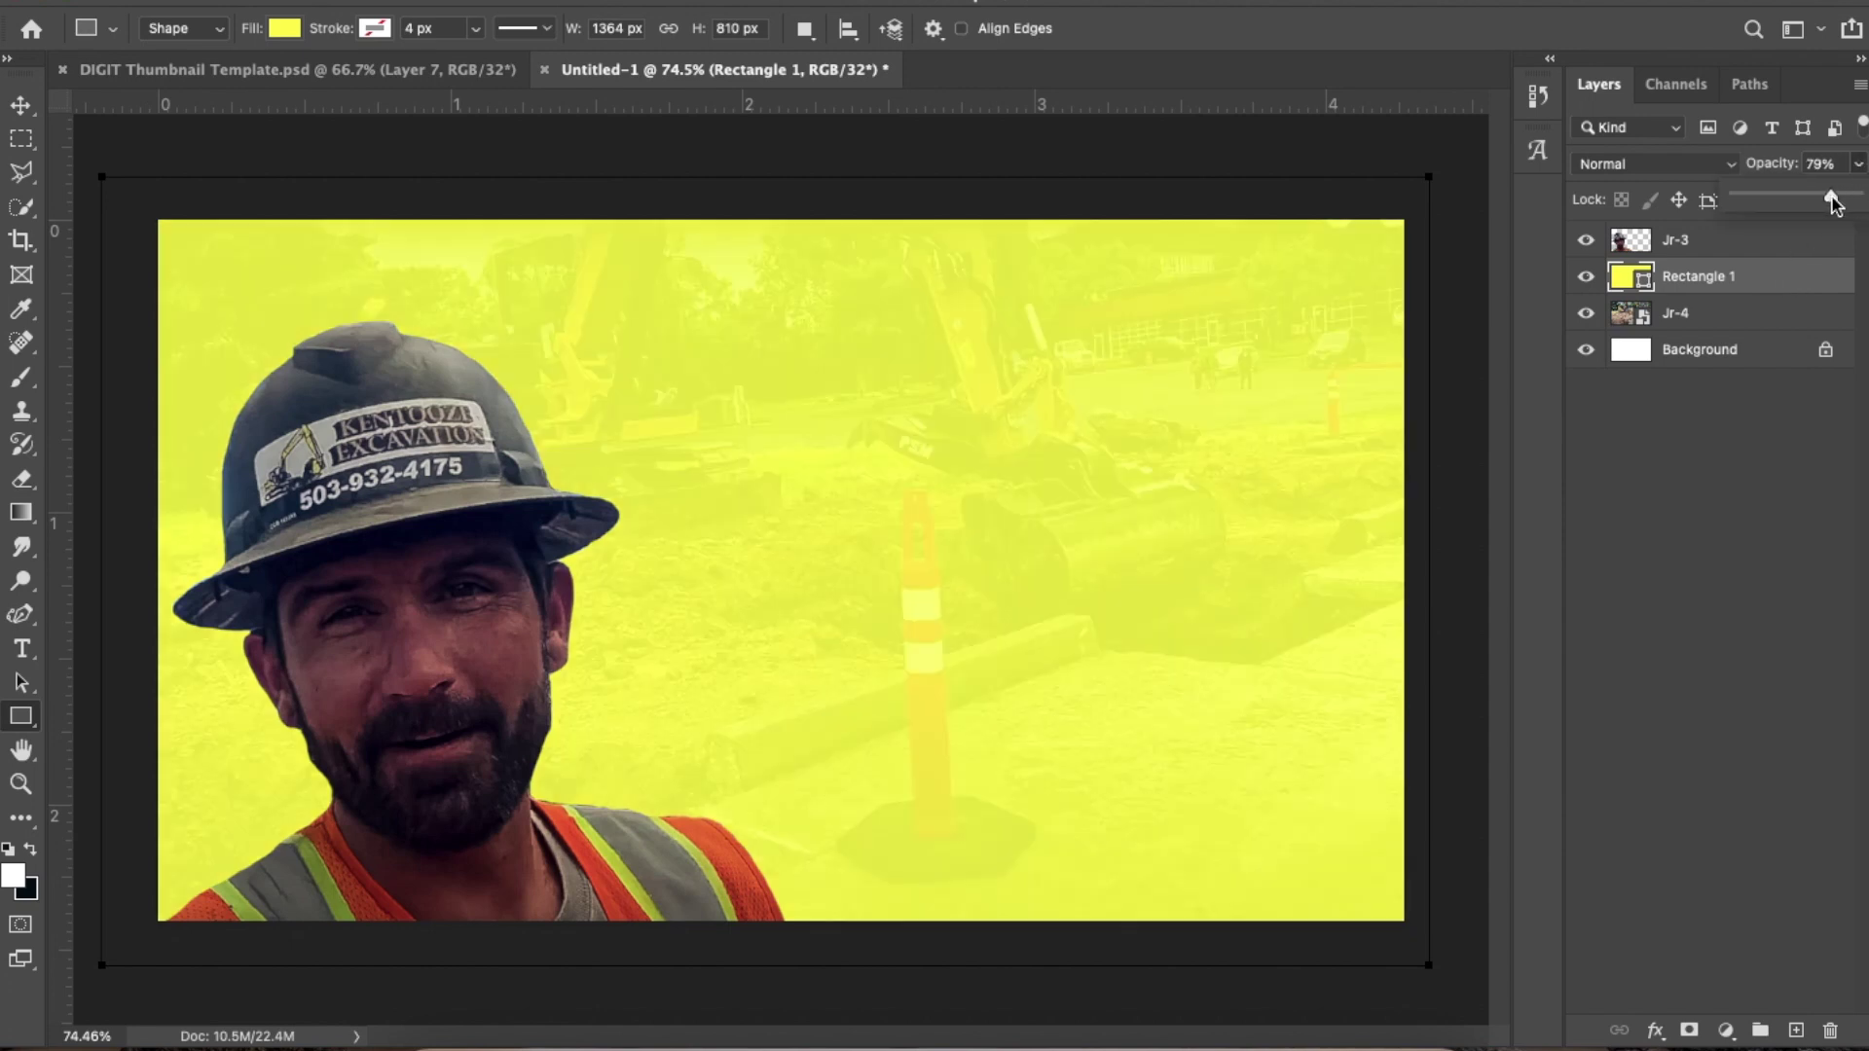
pyautogui.moveTo(1834, 202); pyautogui.dragTo(1806, 202)
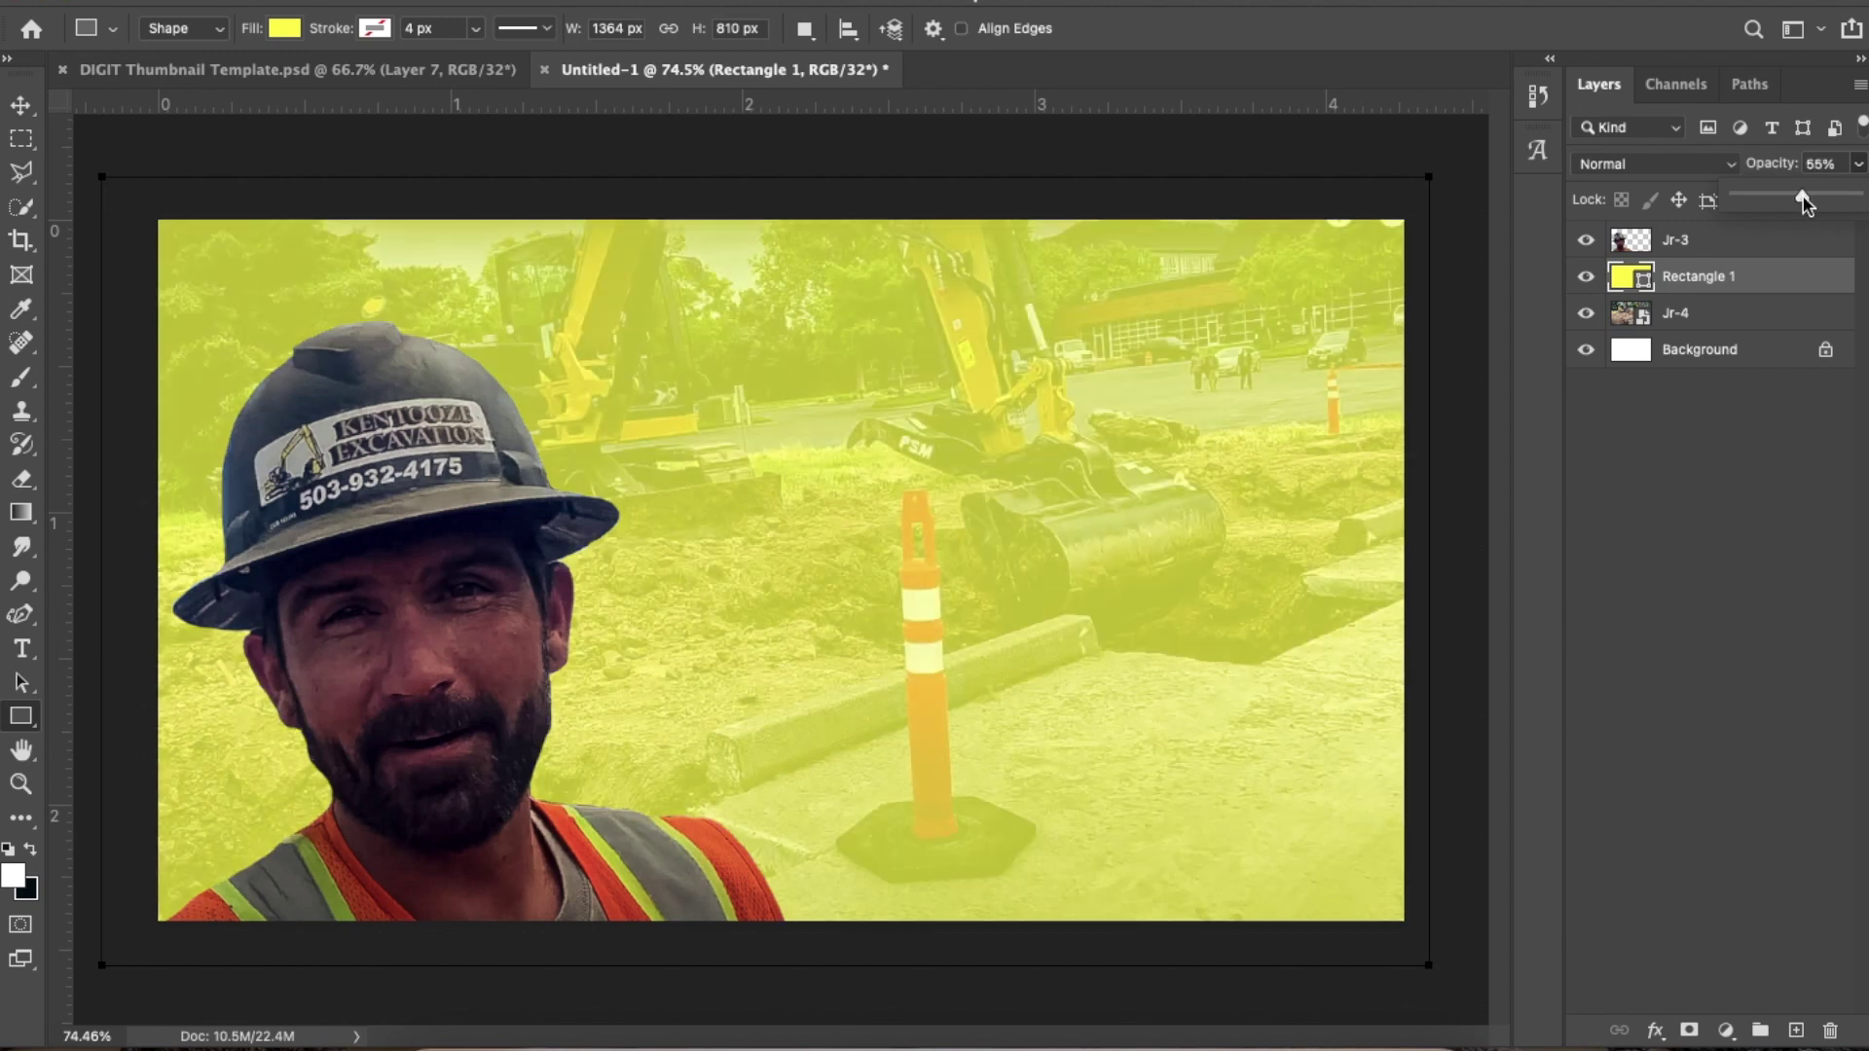
pyautogui.moveTo(1806, 203); pyautogui.dragTo(1746, 201)
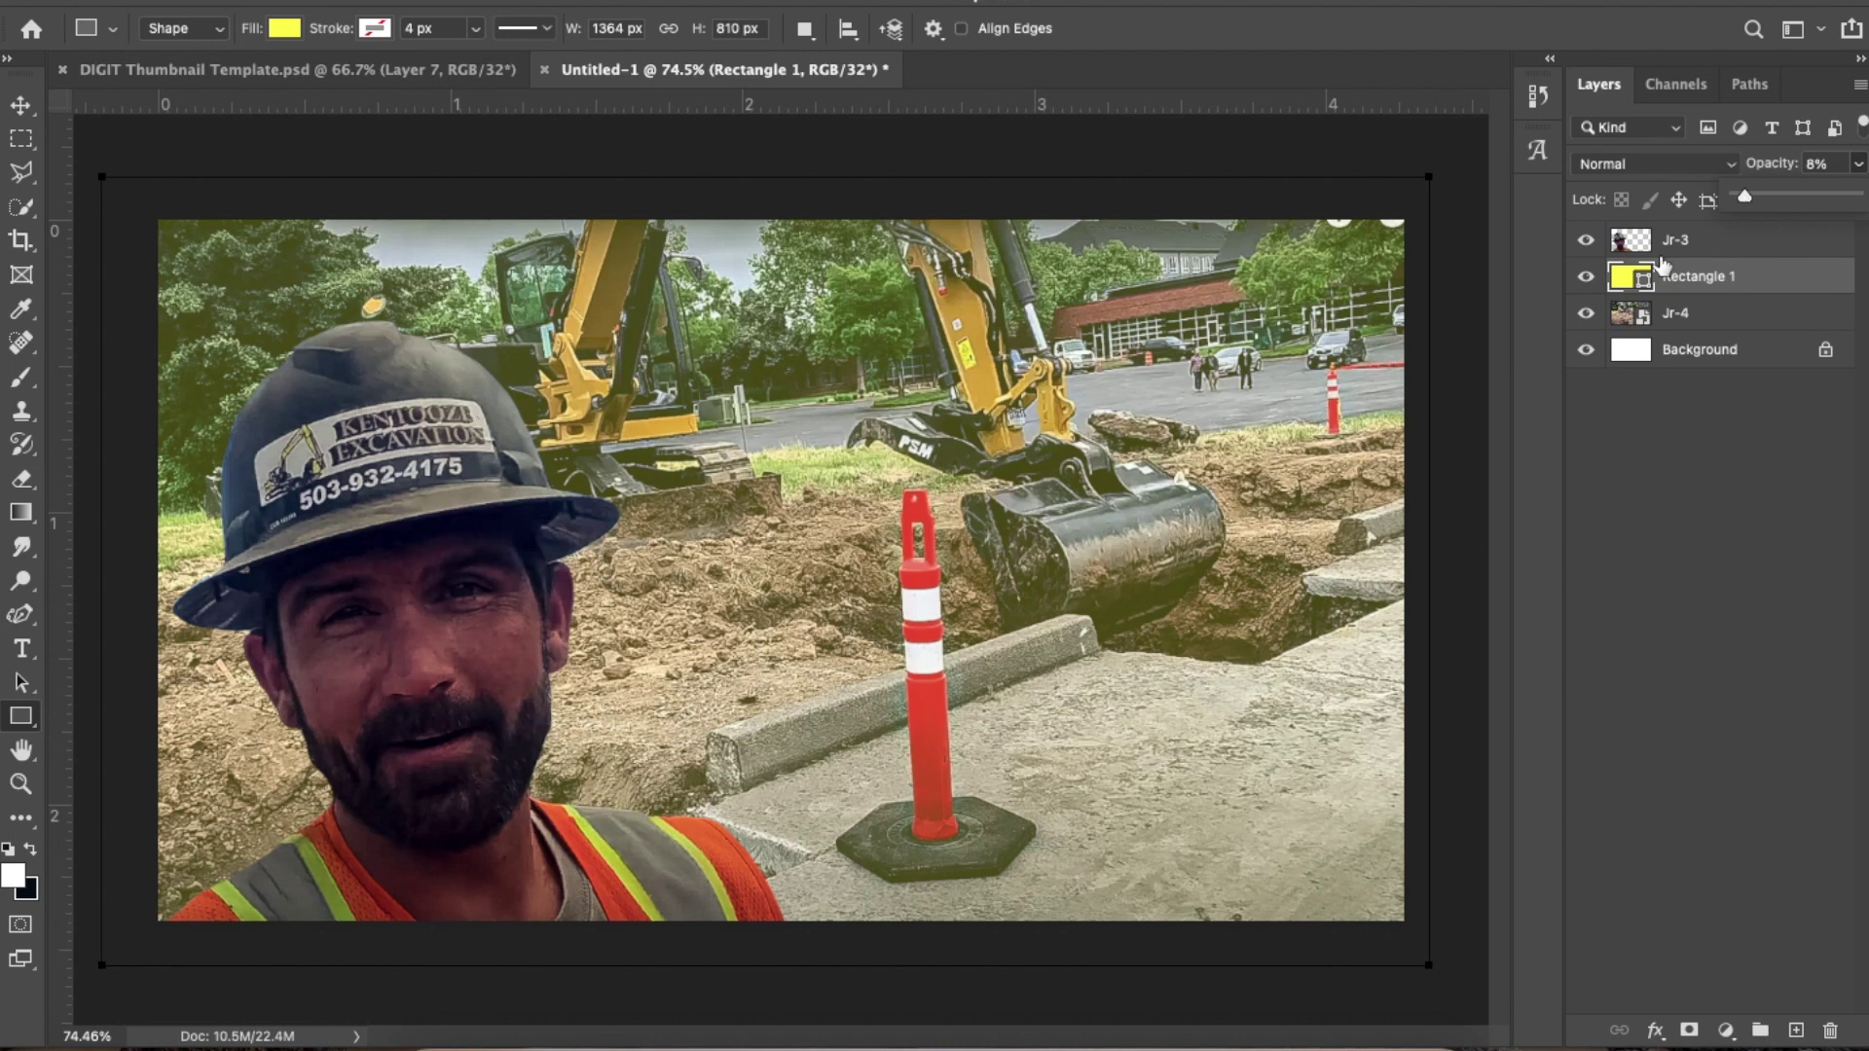
pyautogui.click(1586, 278)
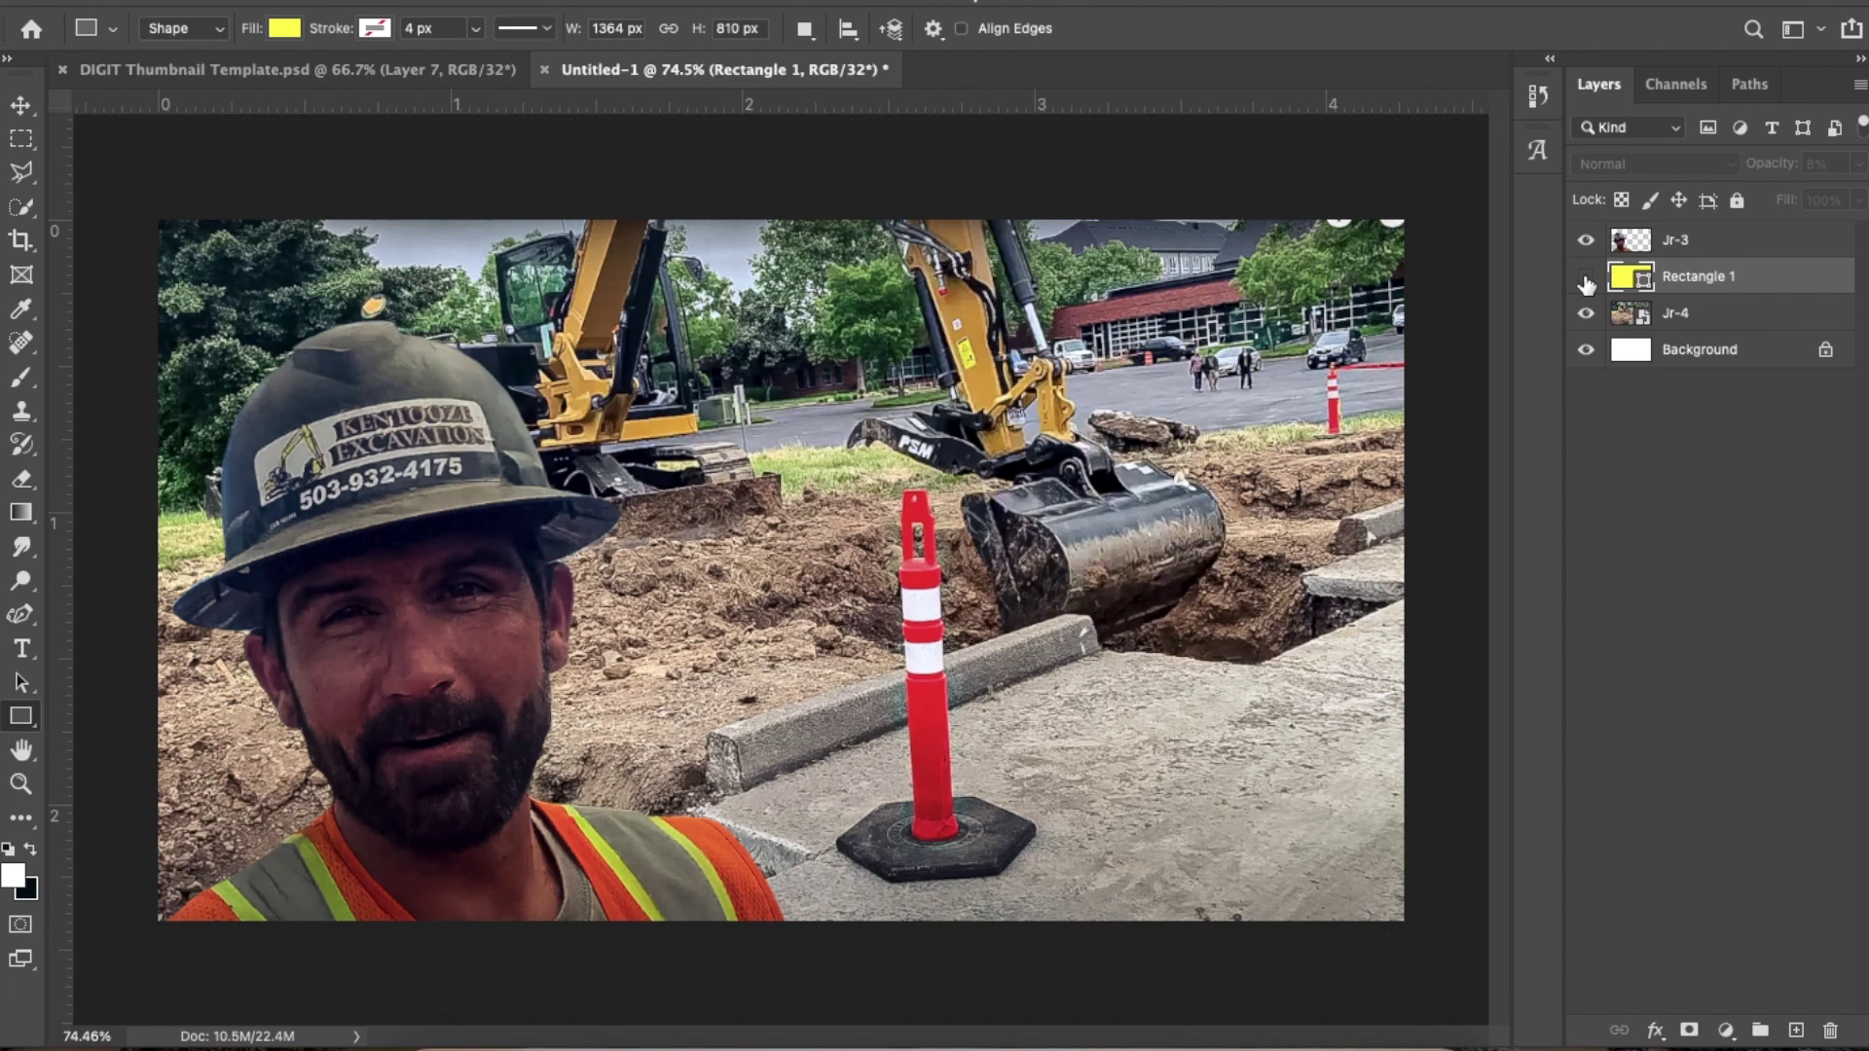
pyautogui.click(1586, 280)
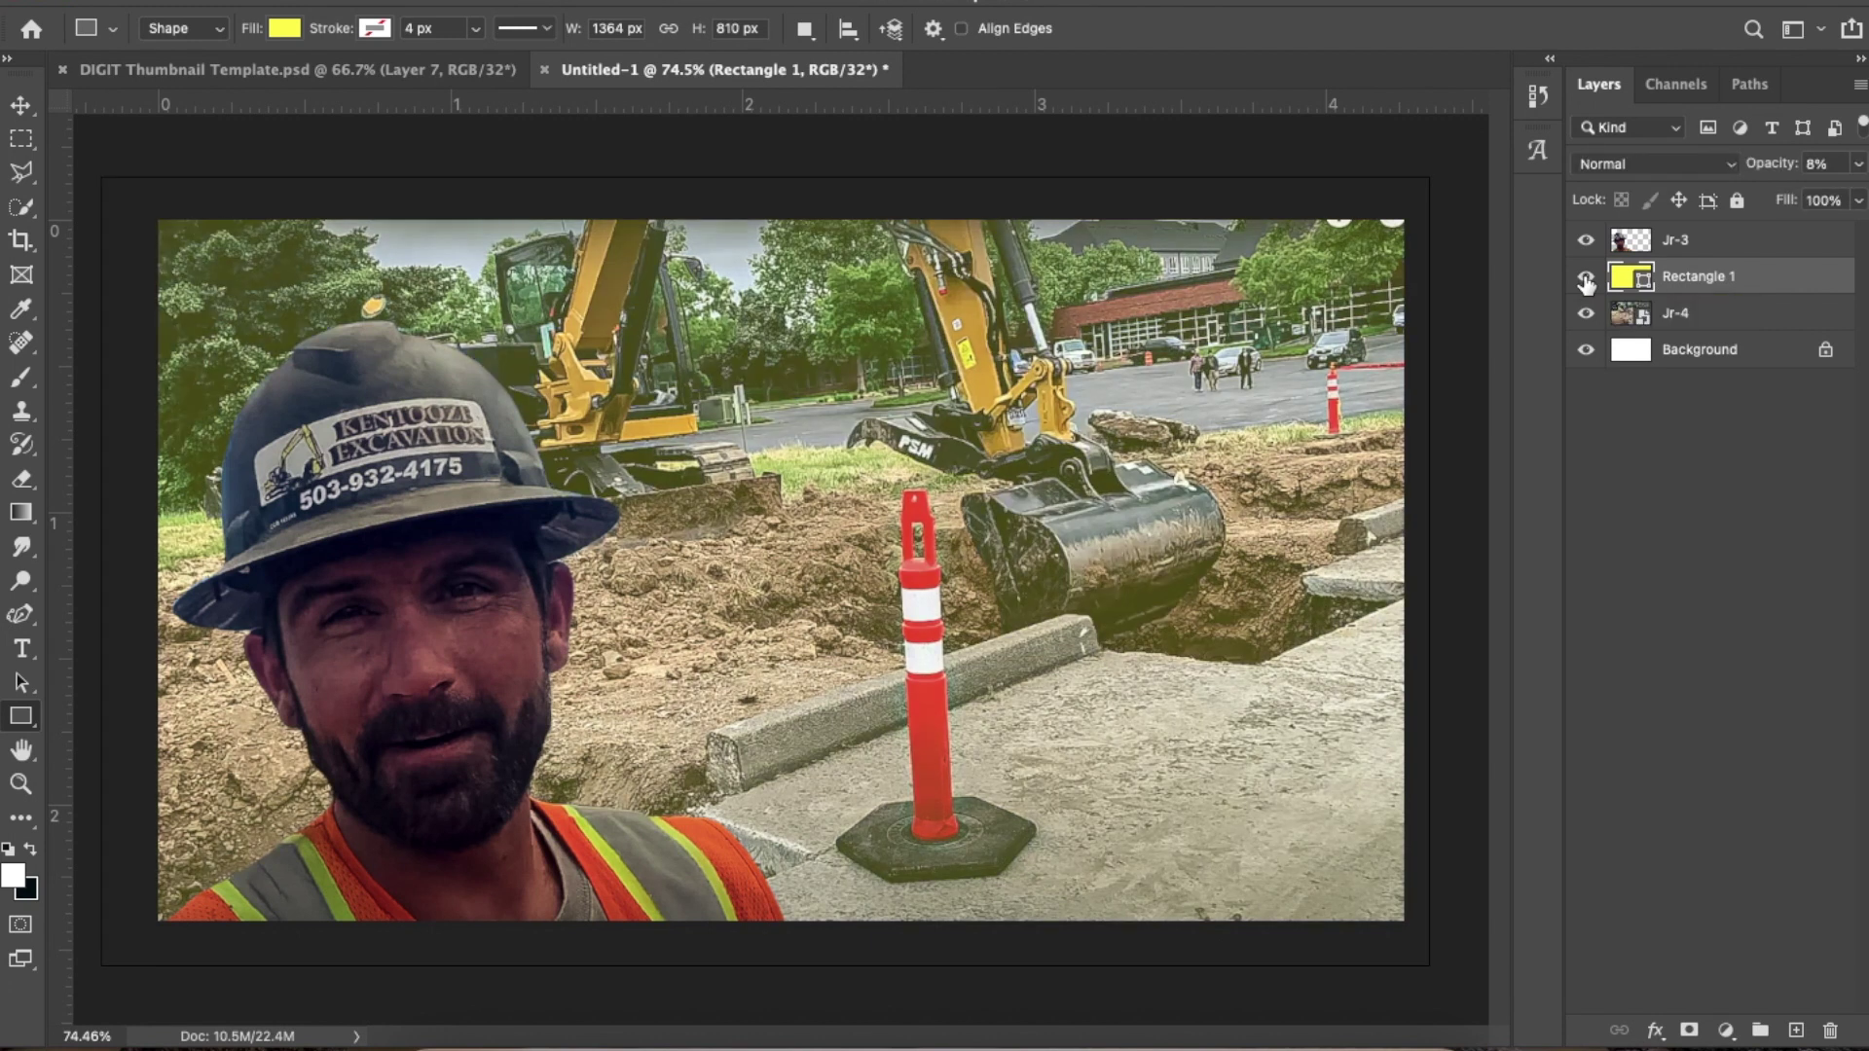
pyautogui.click(1859, 163)
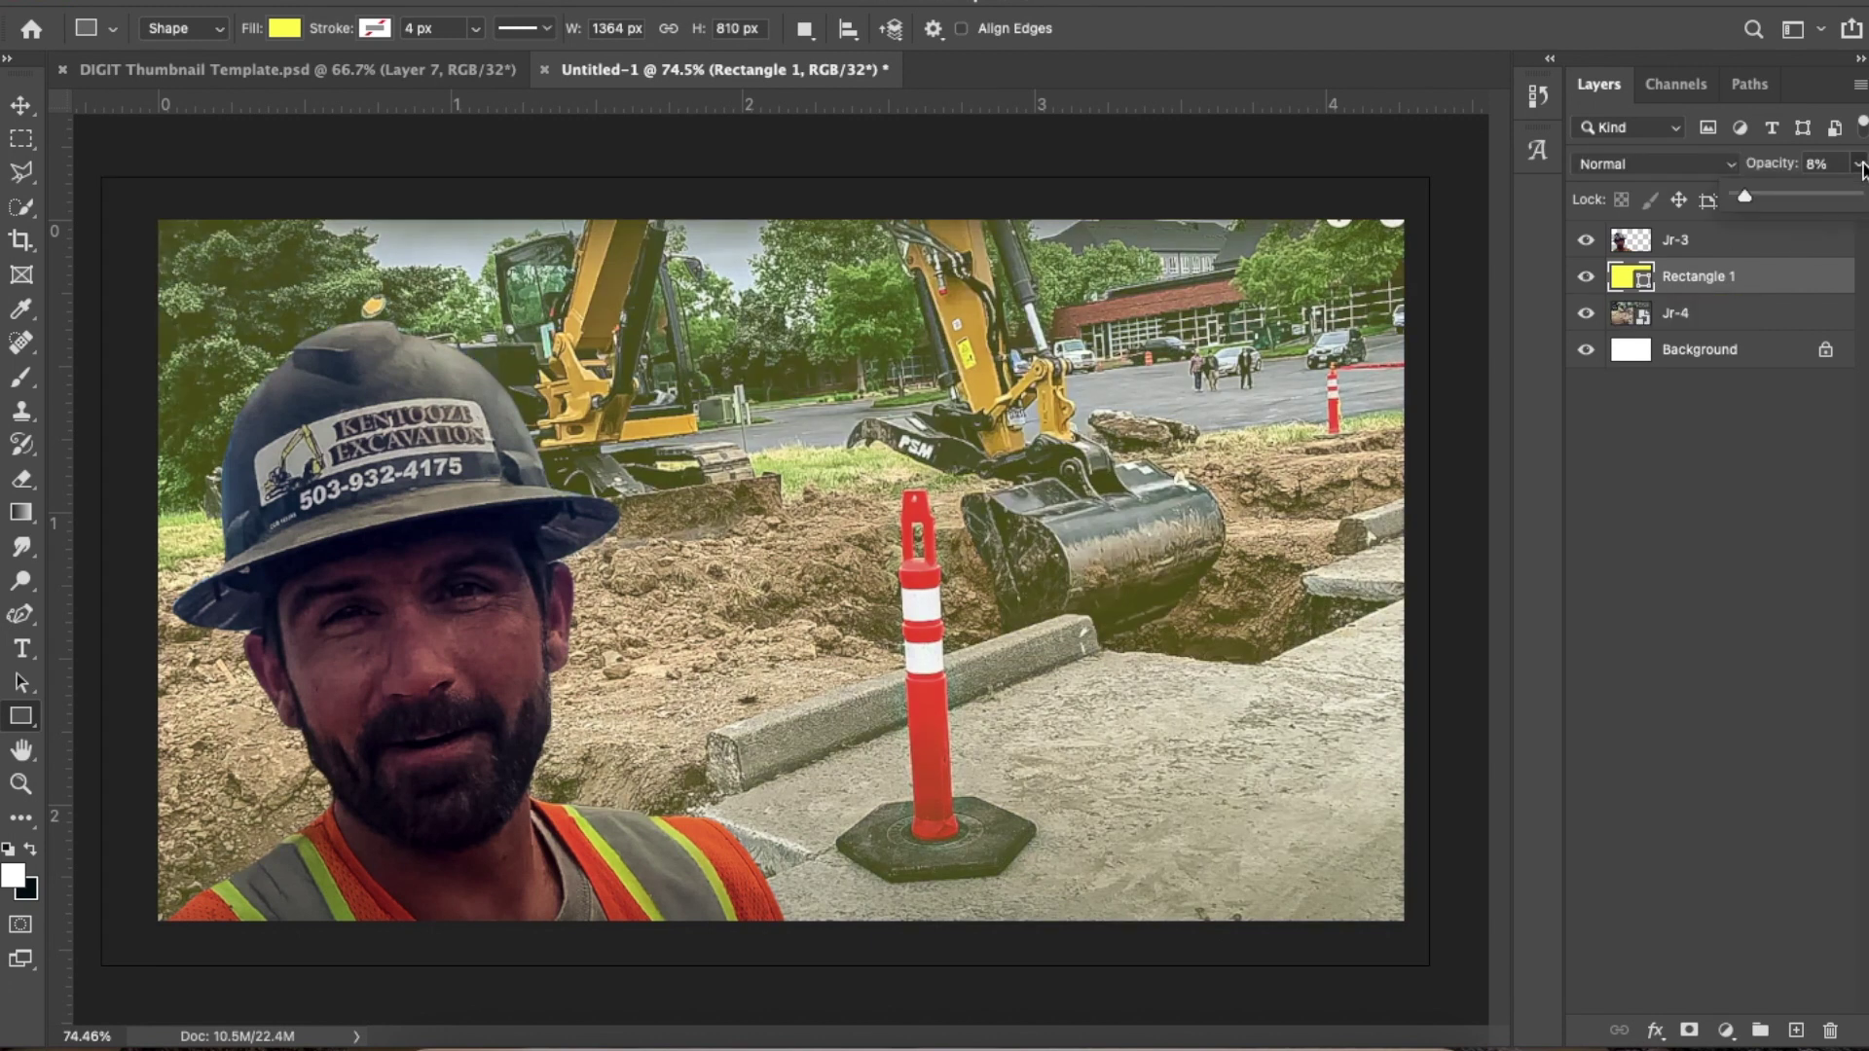
pyautogui.moveTo(1760, 204); pyautogui.dragTo(1756, 202)
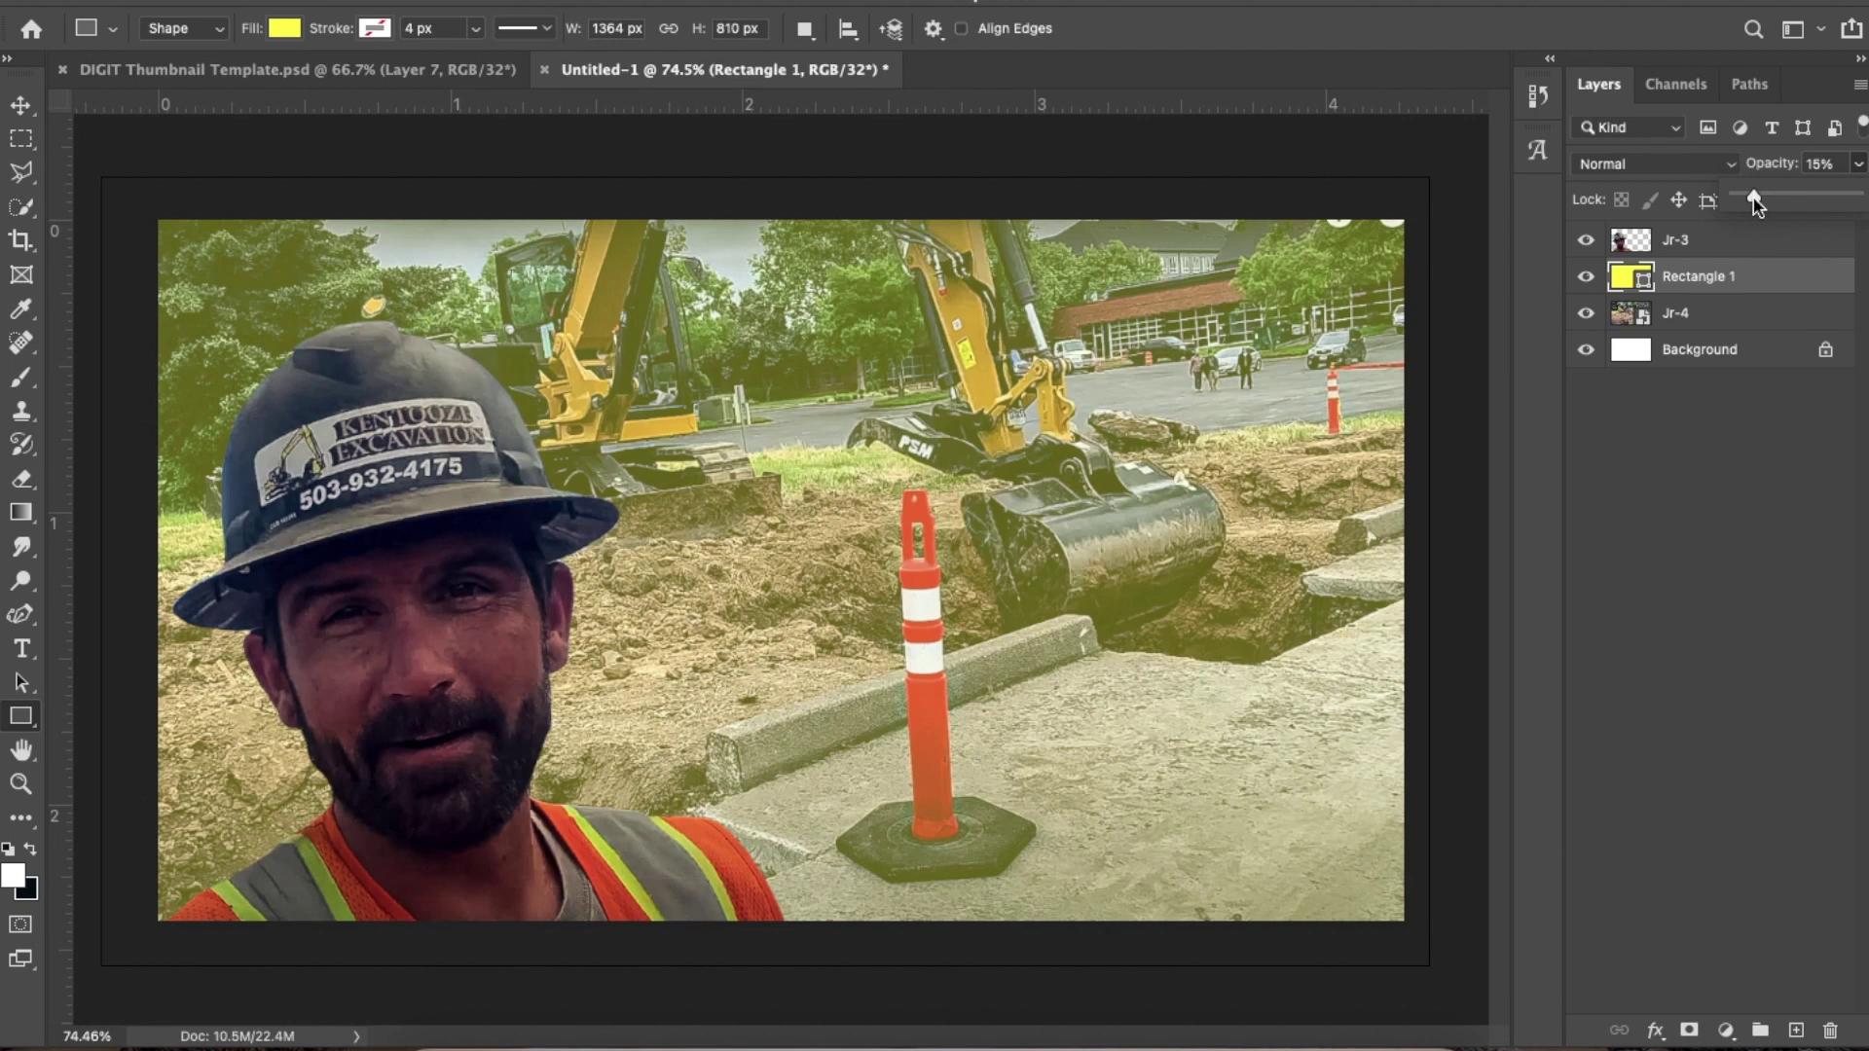
pyautogui.click(1758, 205)
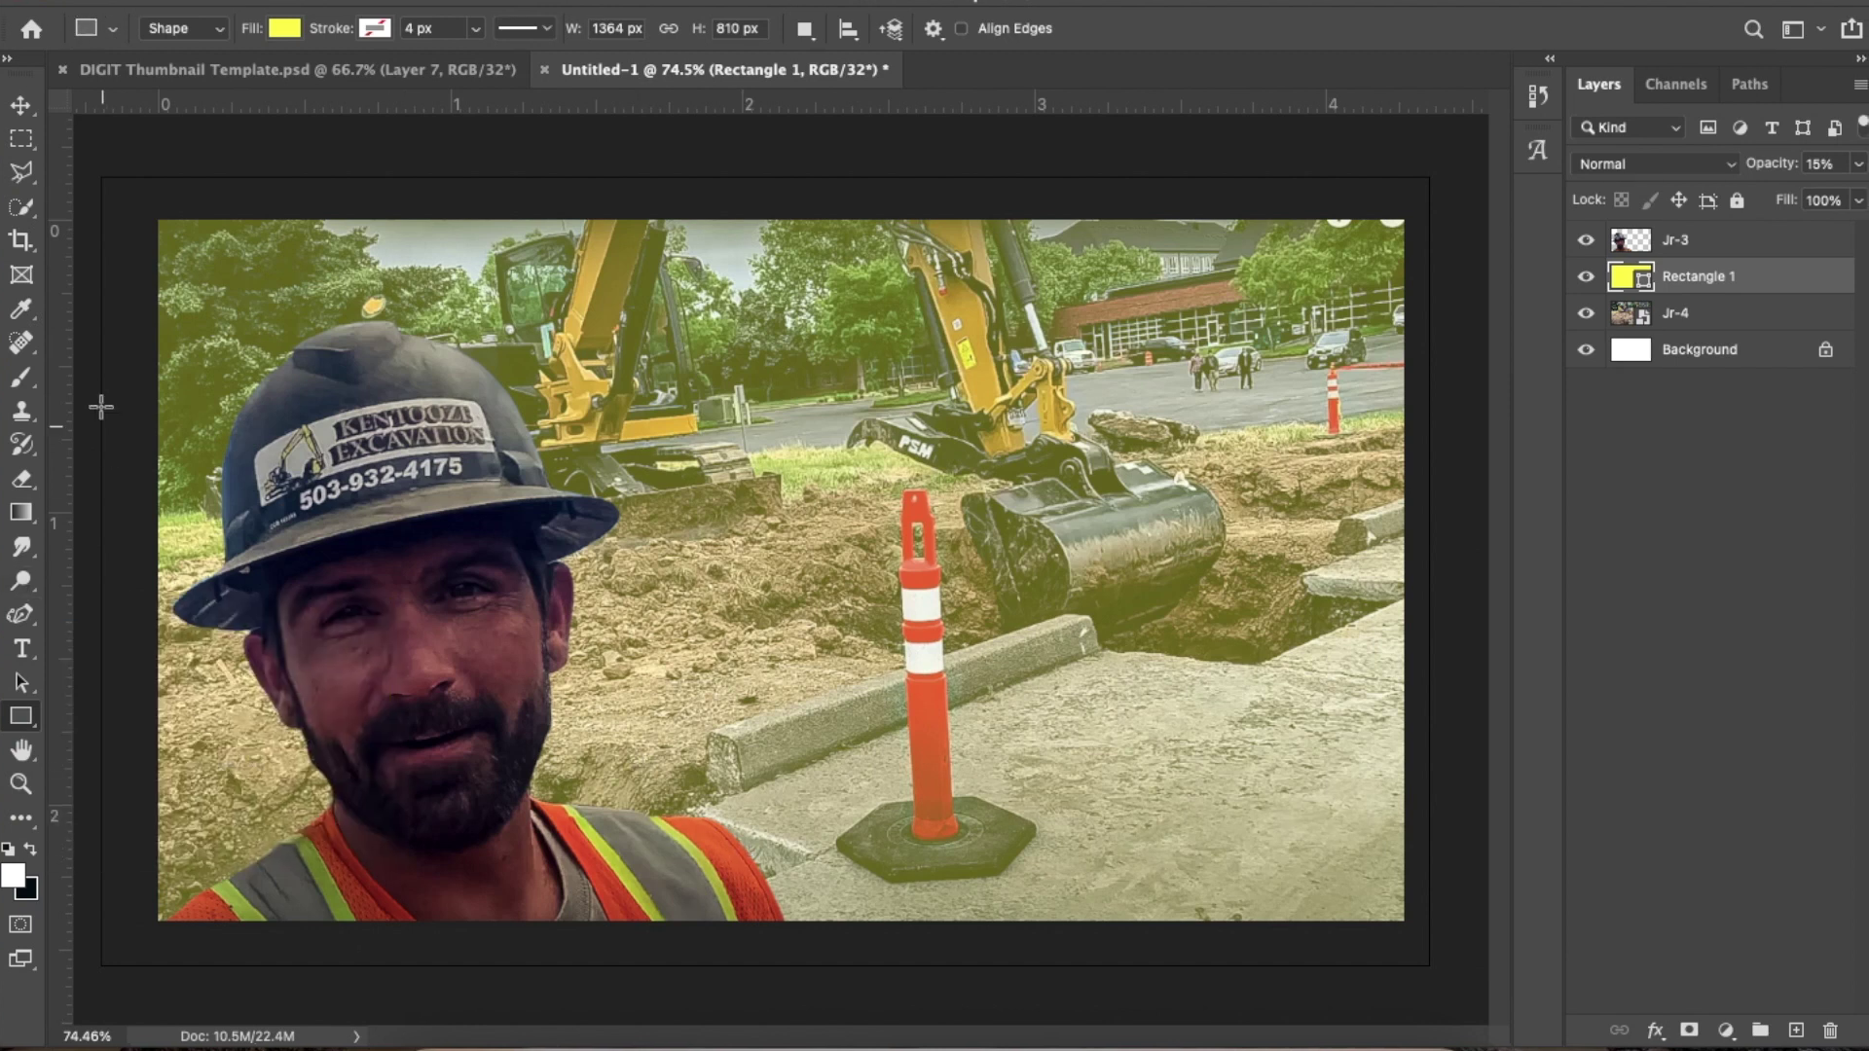
pyautogui.click(20, 513)
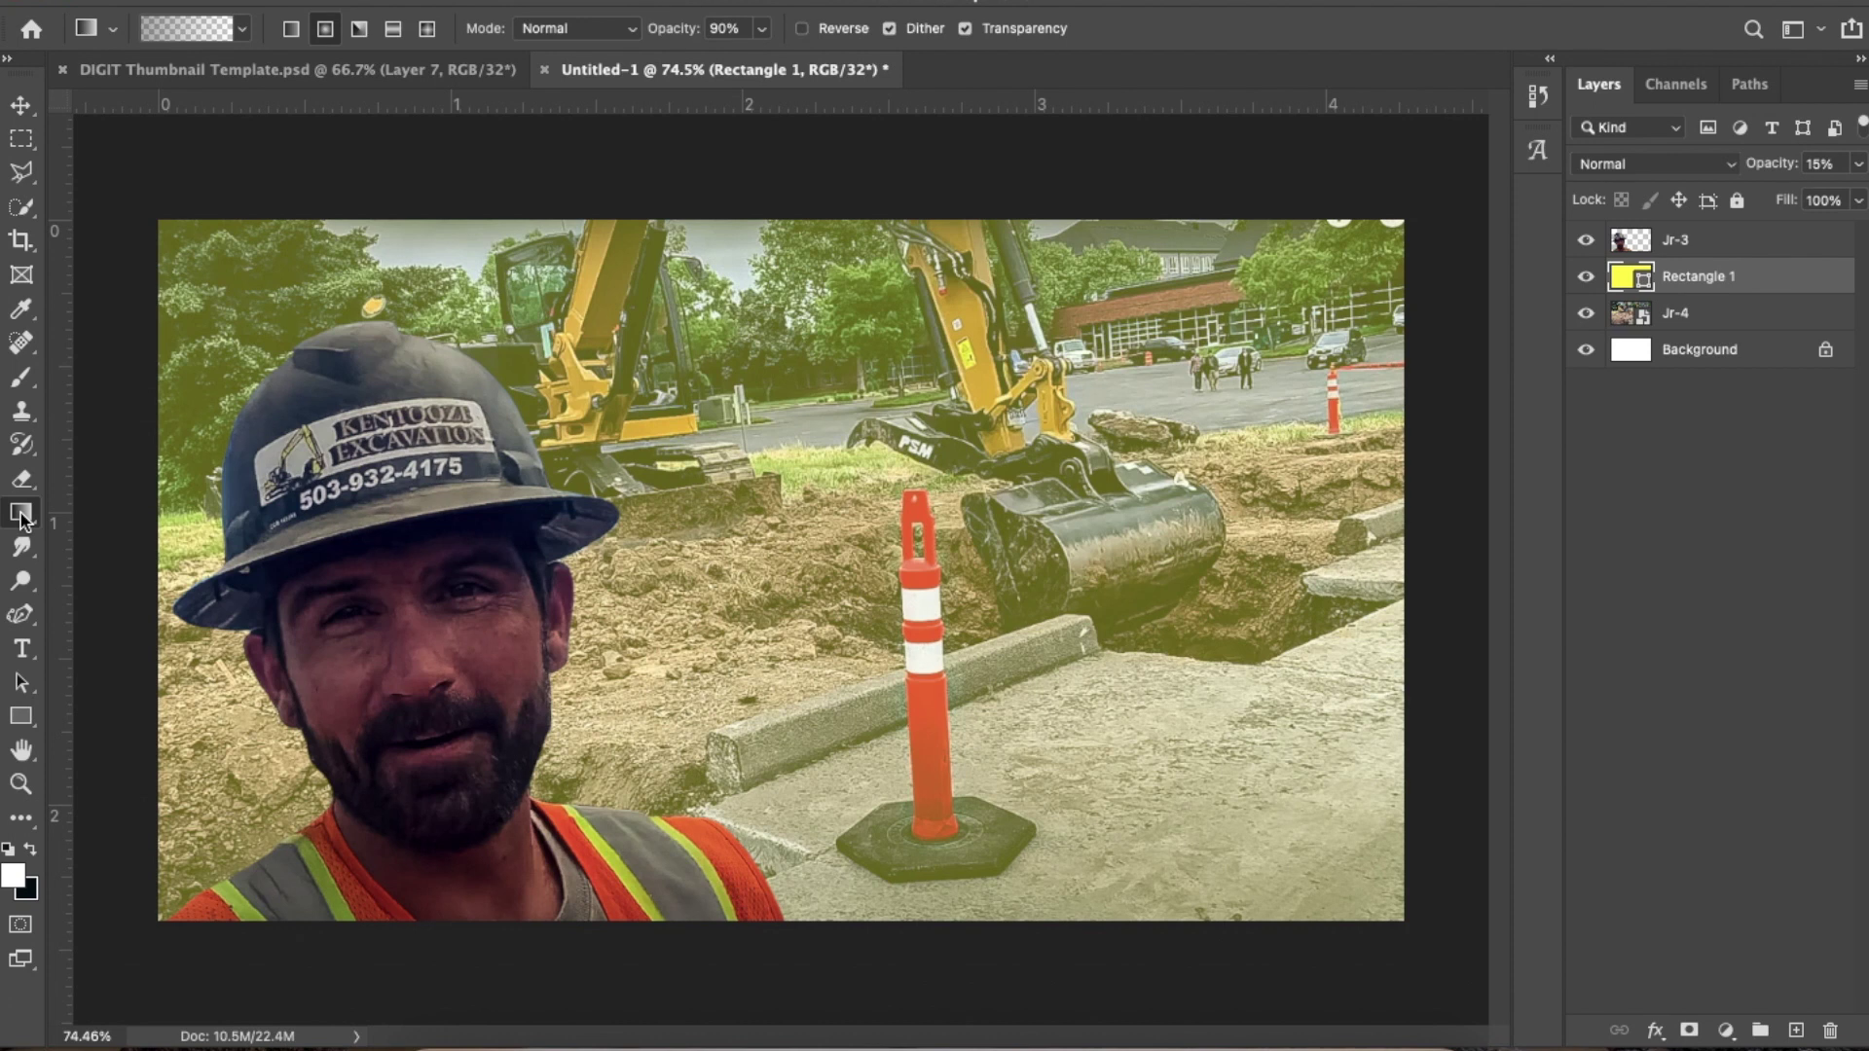
# Pick the fade-to-transparent preset for the Gradient tool
pyautogui.click(241, 29)
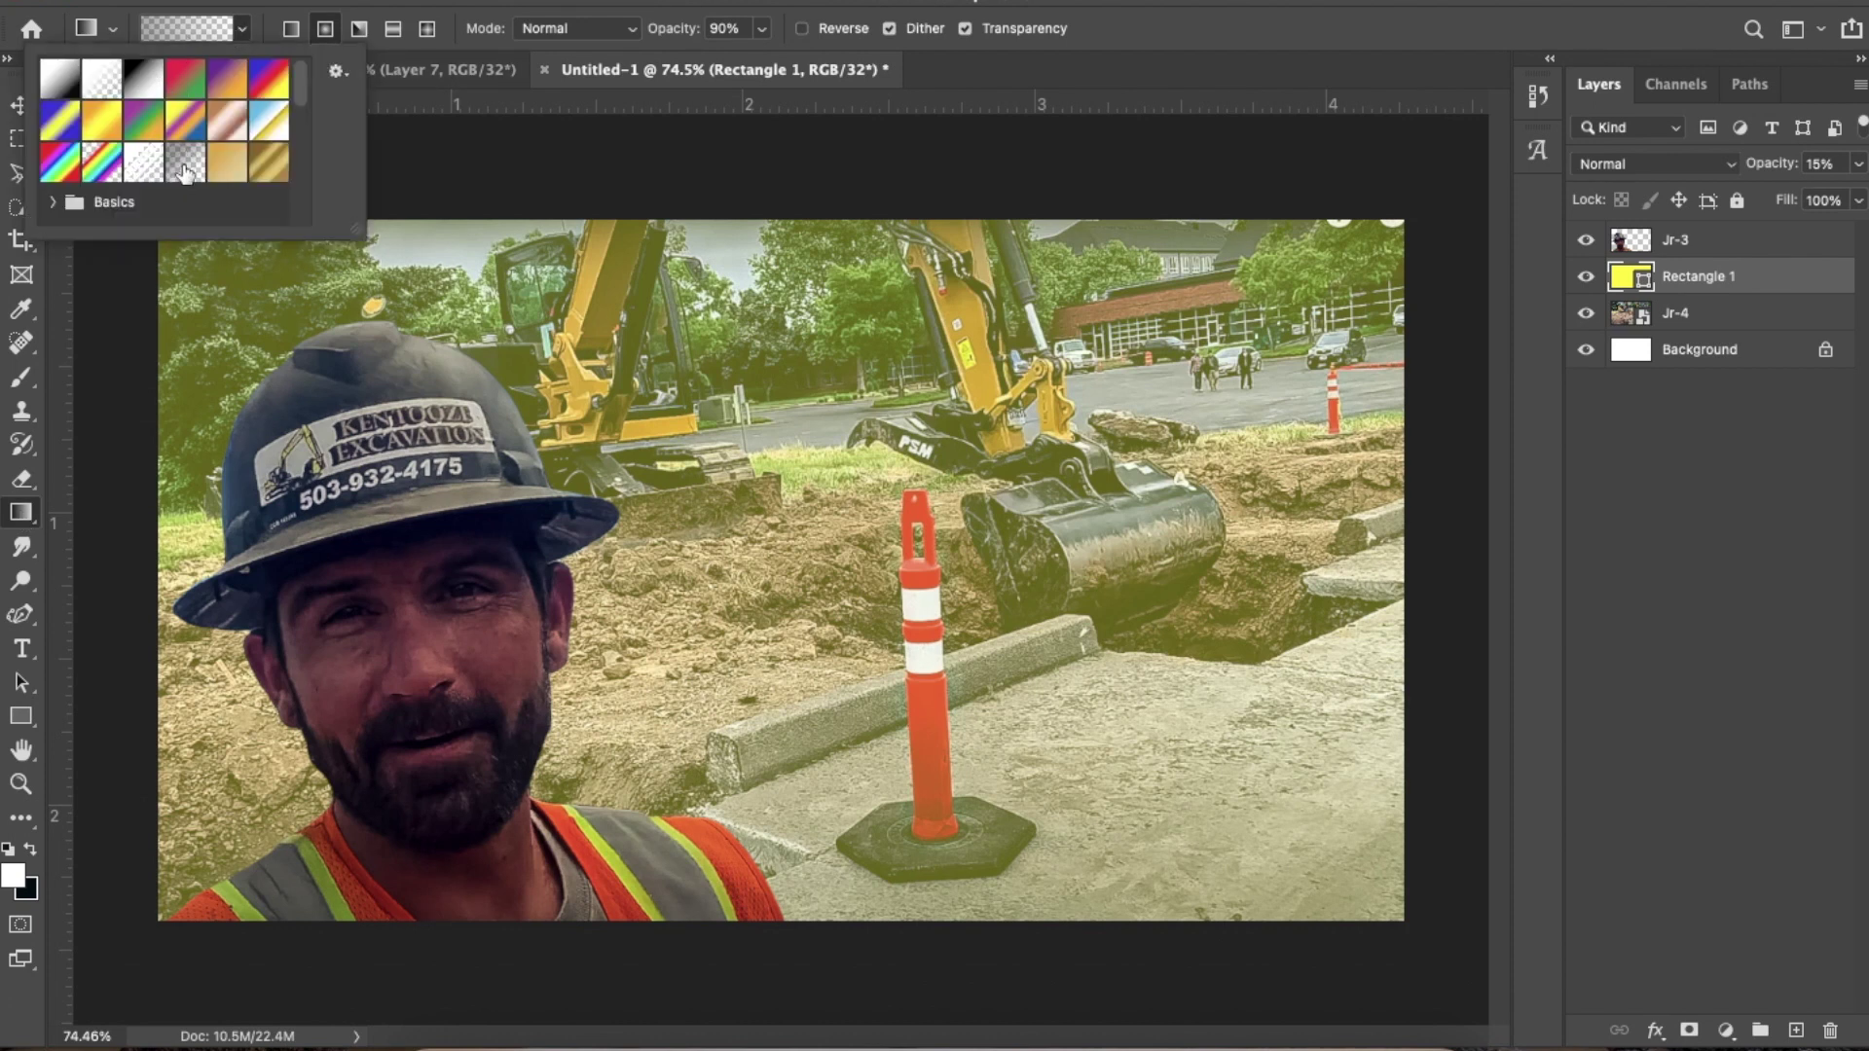
pyautogui.click(143, 639)
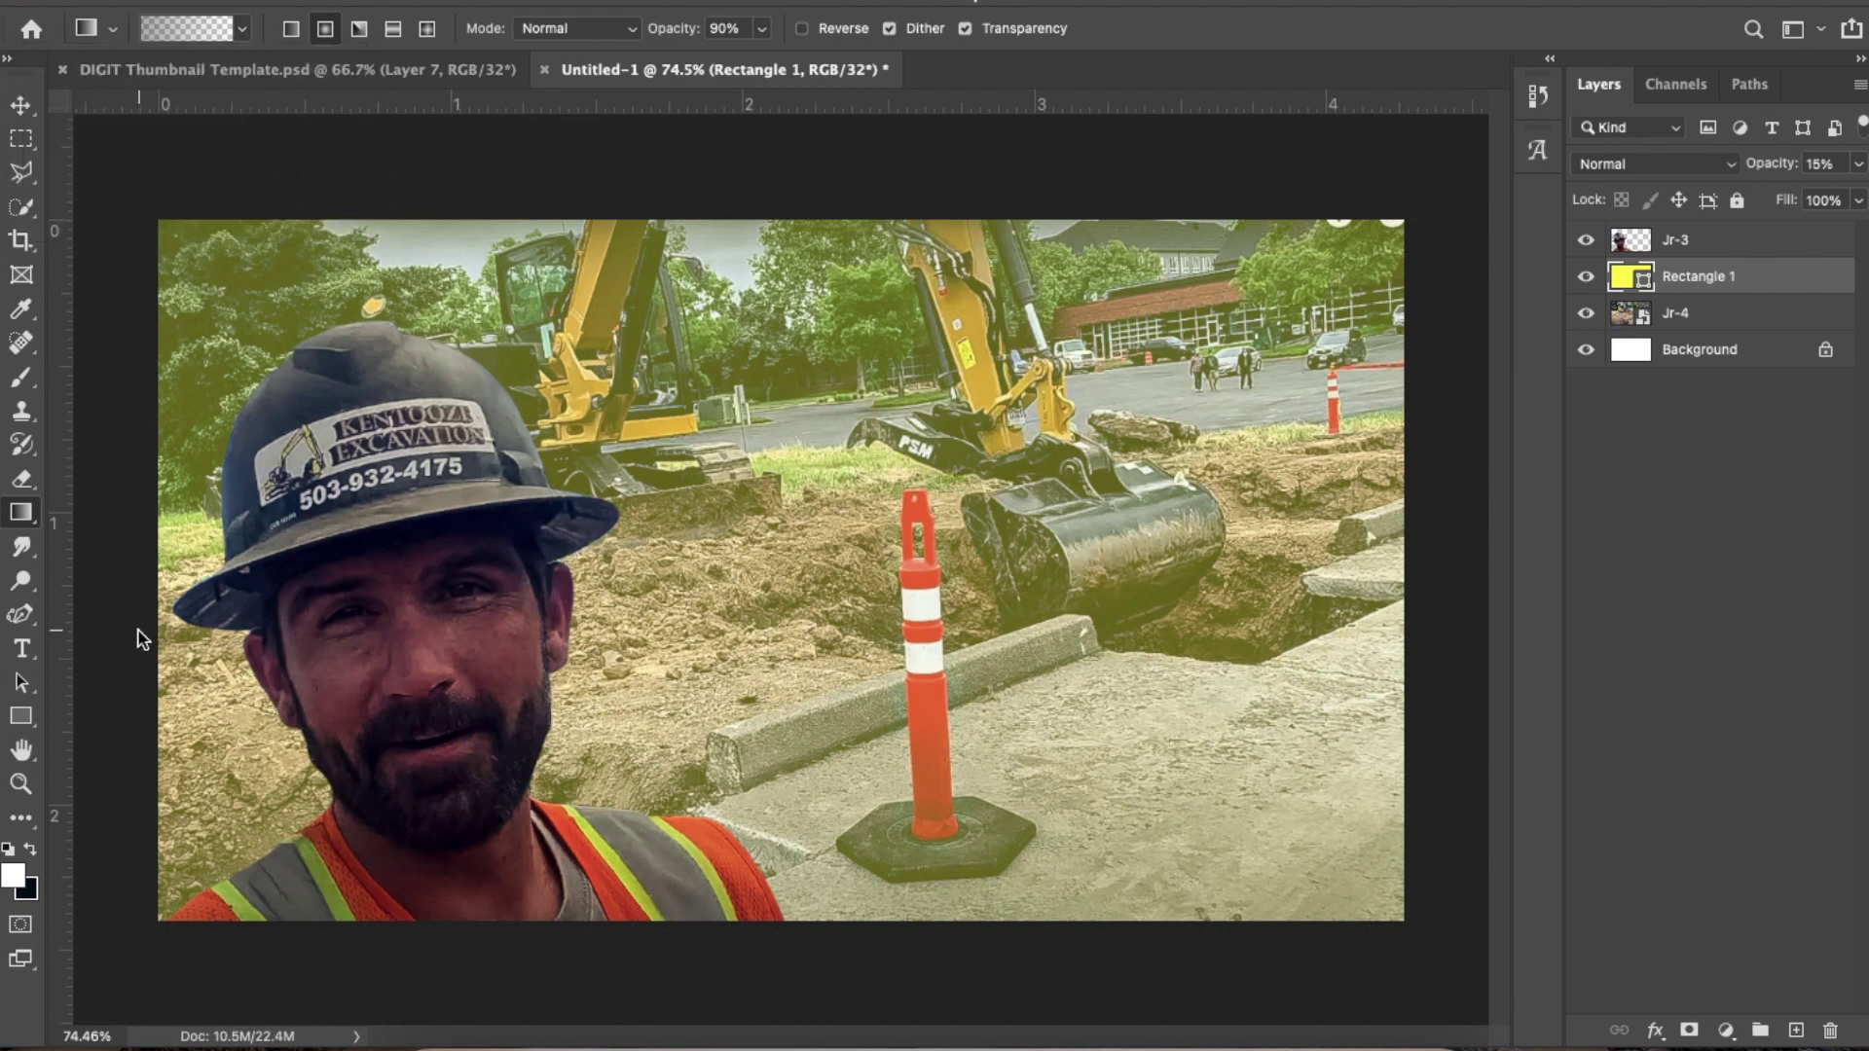
pyautogui.click(144, 640)
pyautogui.click(1054, 421)
# Add a new layer under Rectangle 1 with a gradient darkening the photo's left edge
pyautogui.click(1796, 1030)
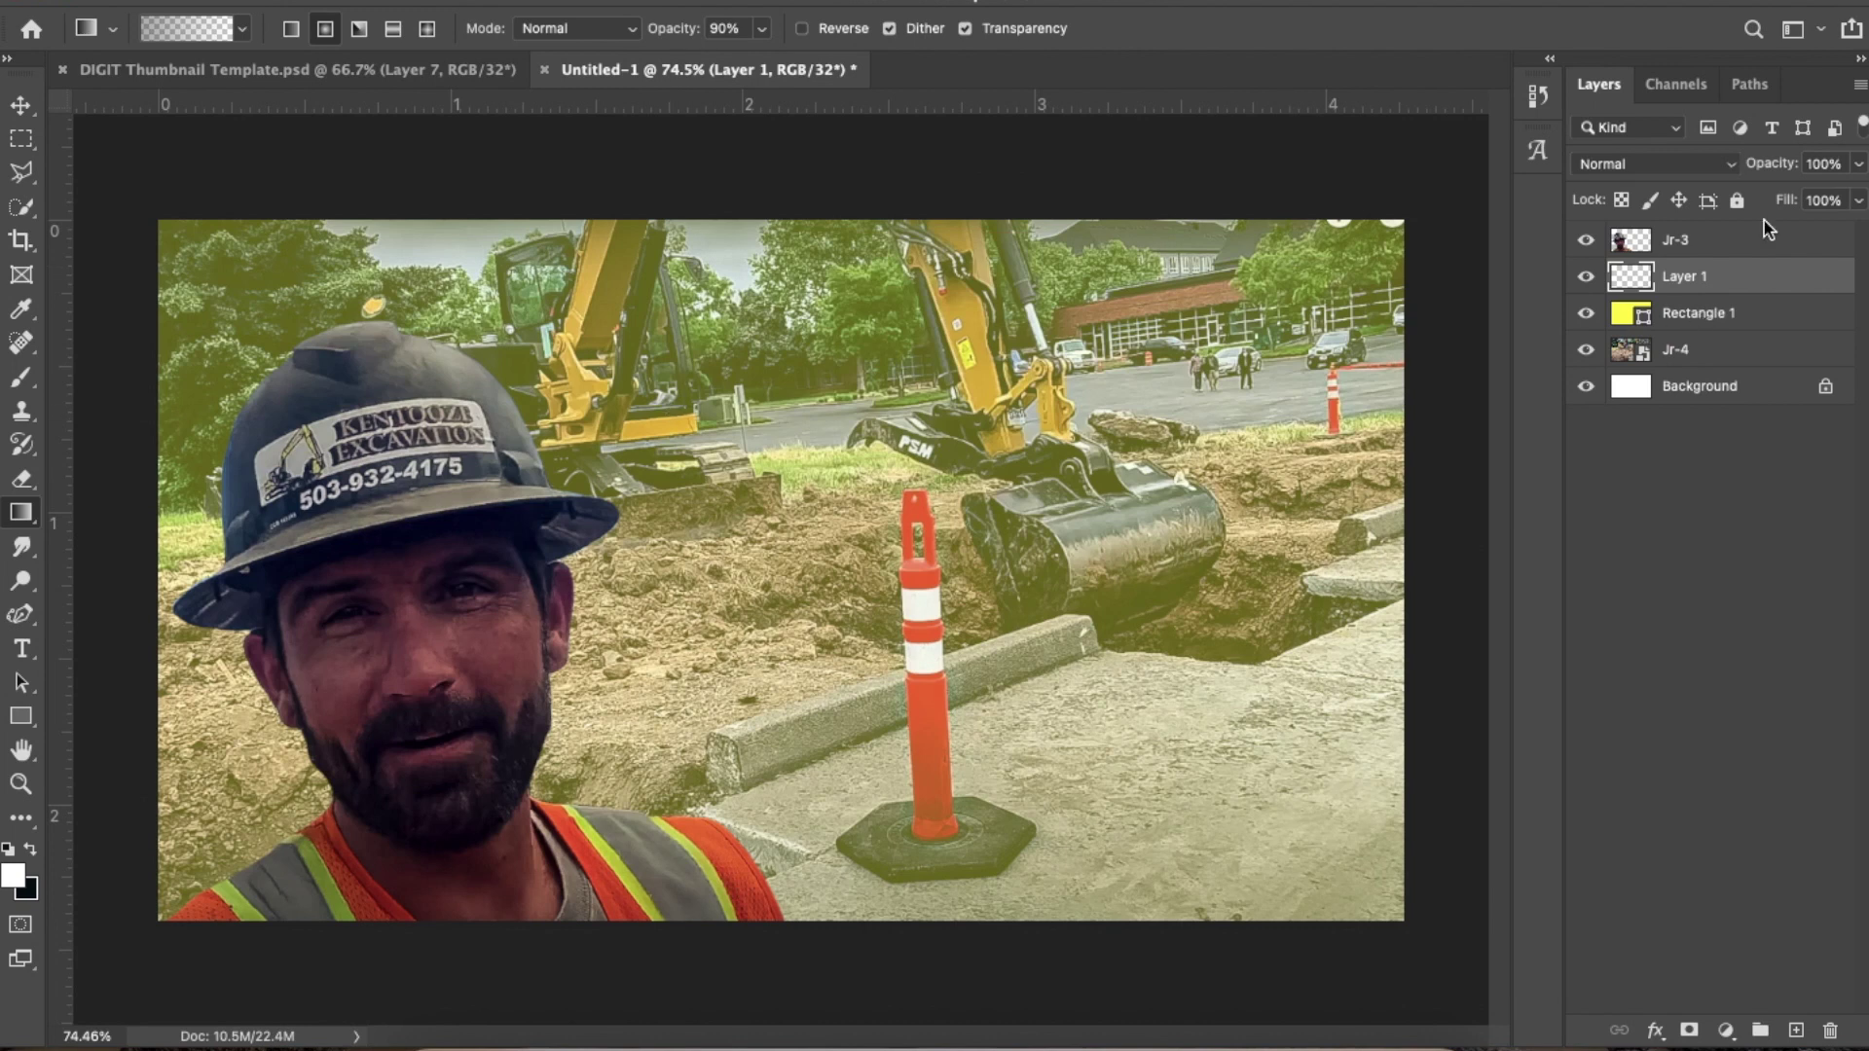
pyautogui.moveTo(1727, 281); pyautogui.dragTo(1729, 324)
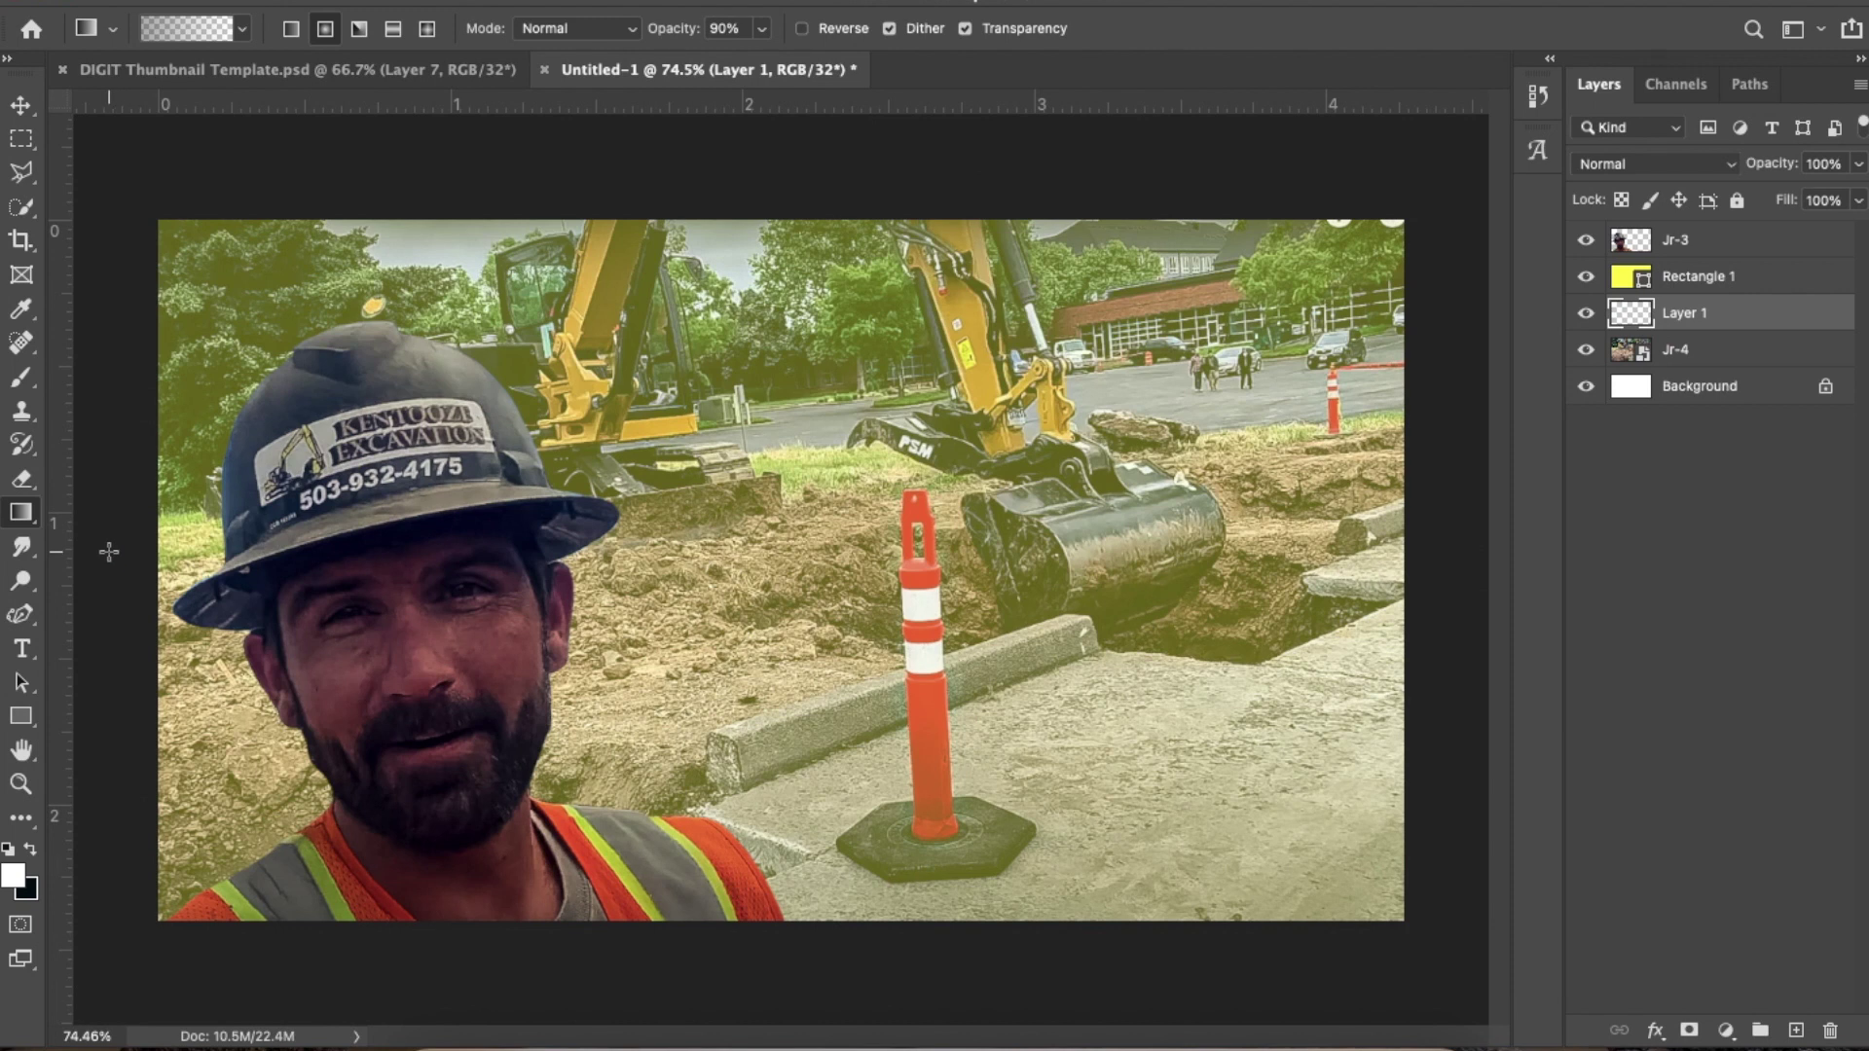
pyautogui.moveTo(109, 552); pyautogui.dragTo(879, 519)
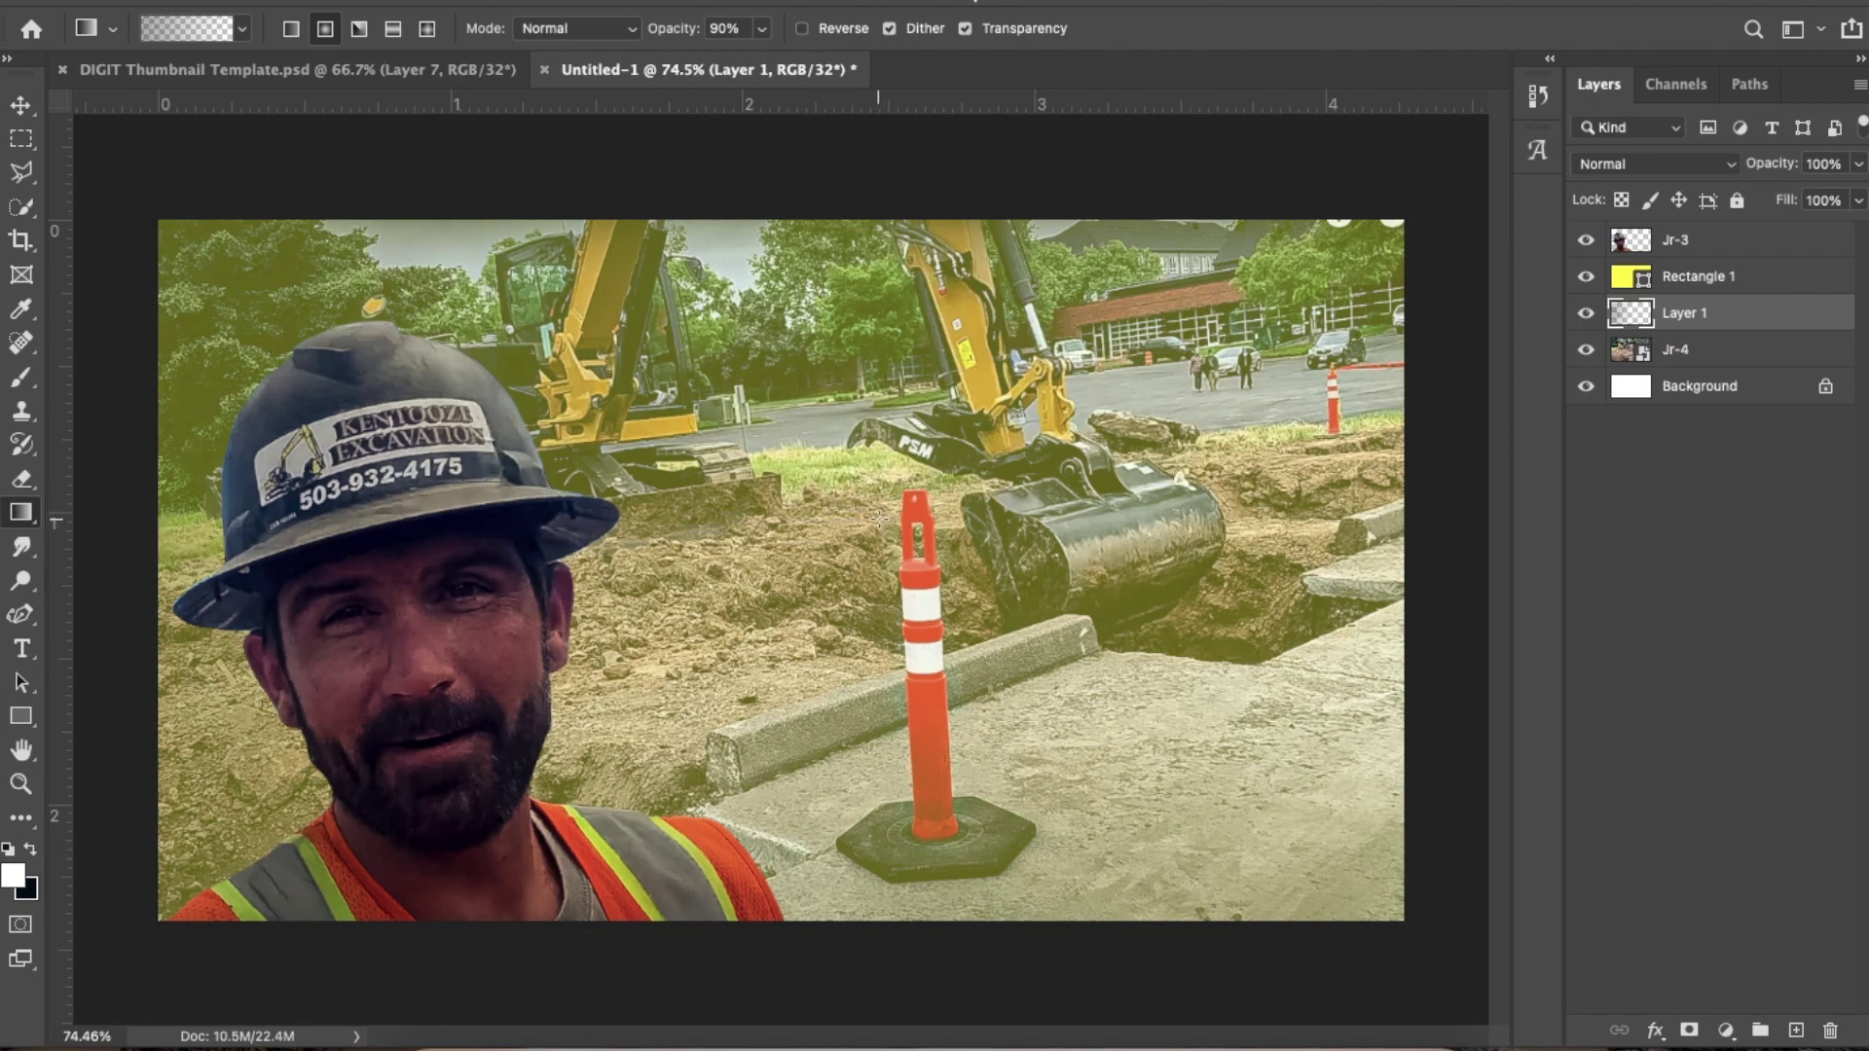
pyautogui.moveTo(128, 516); pyautogui.dragTo(854, 499)
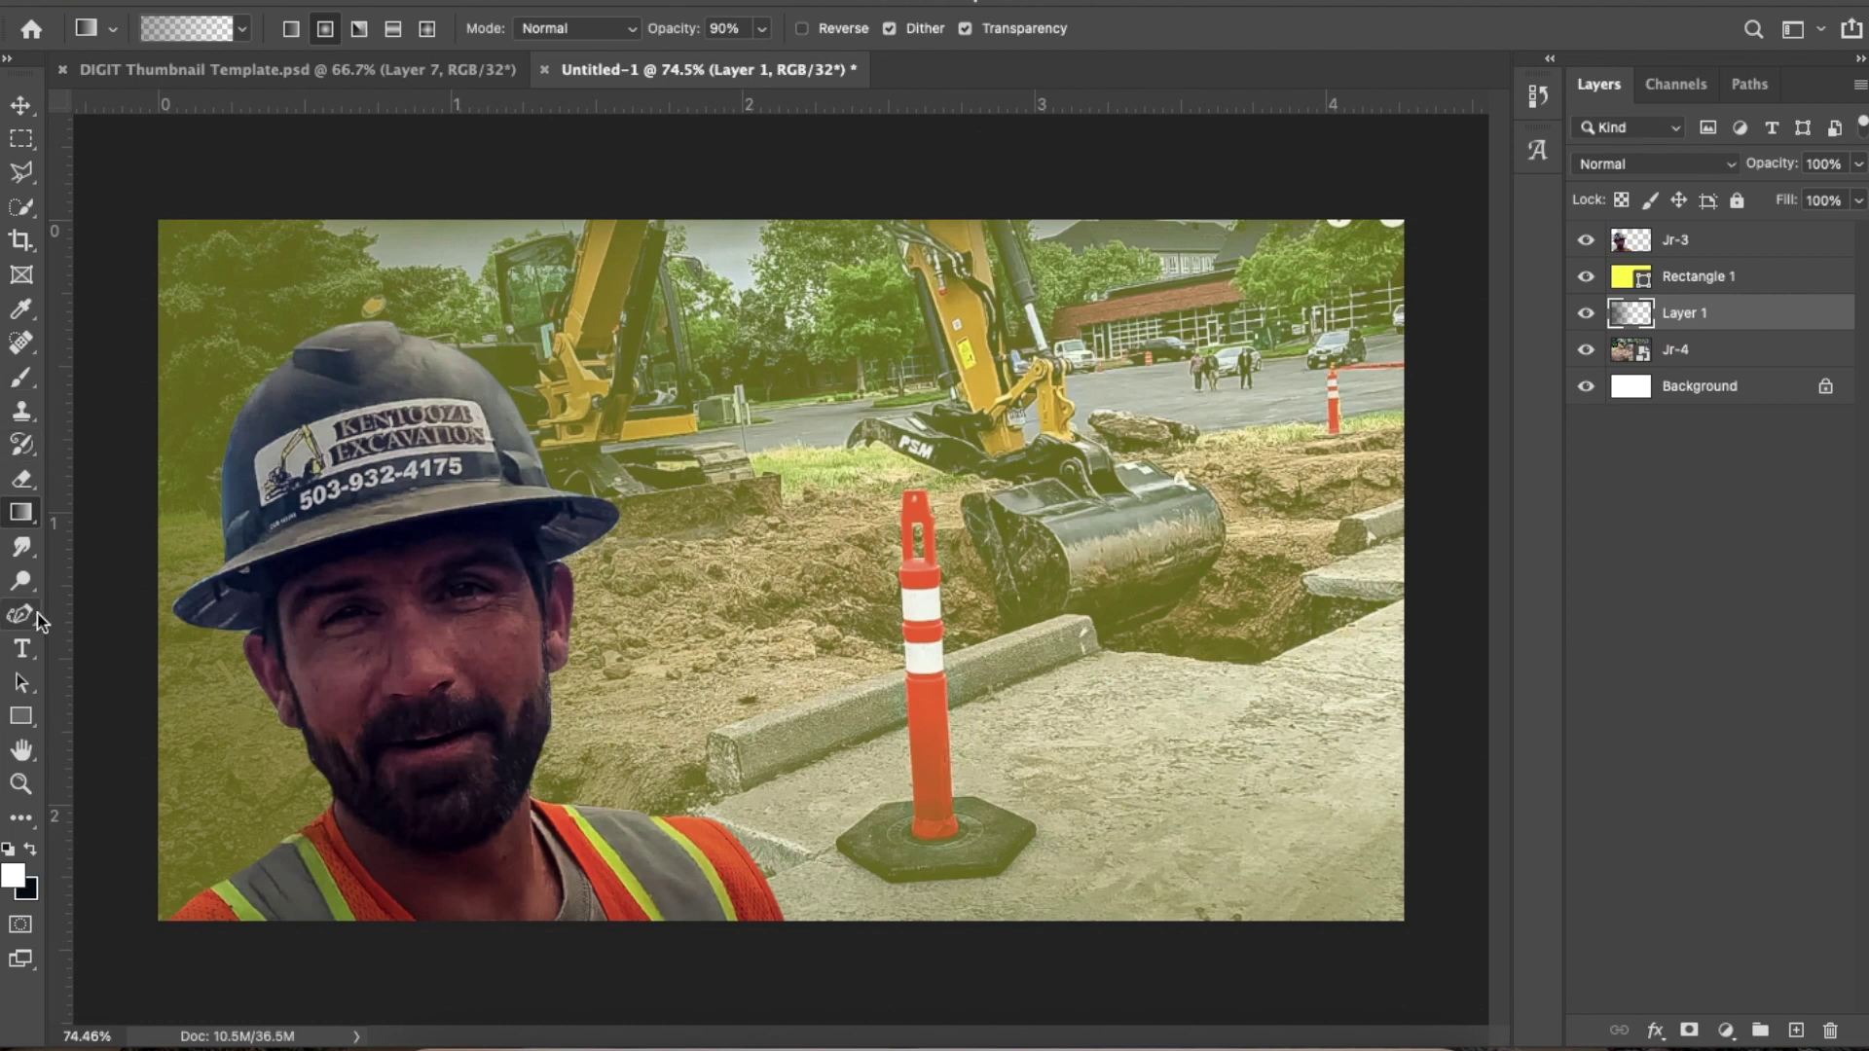
pyautogui.click(19, 652)
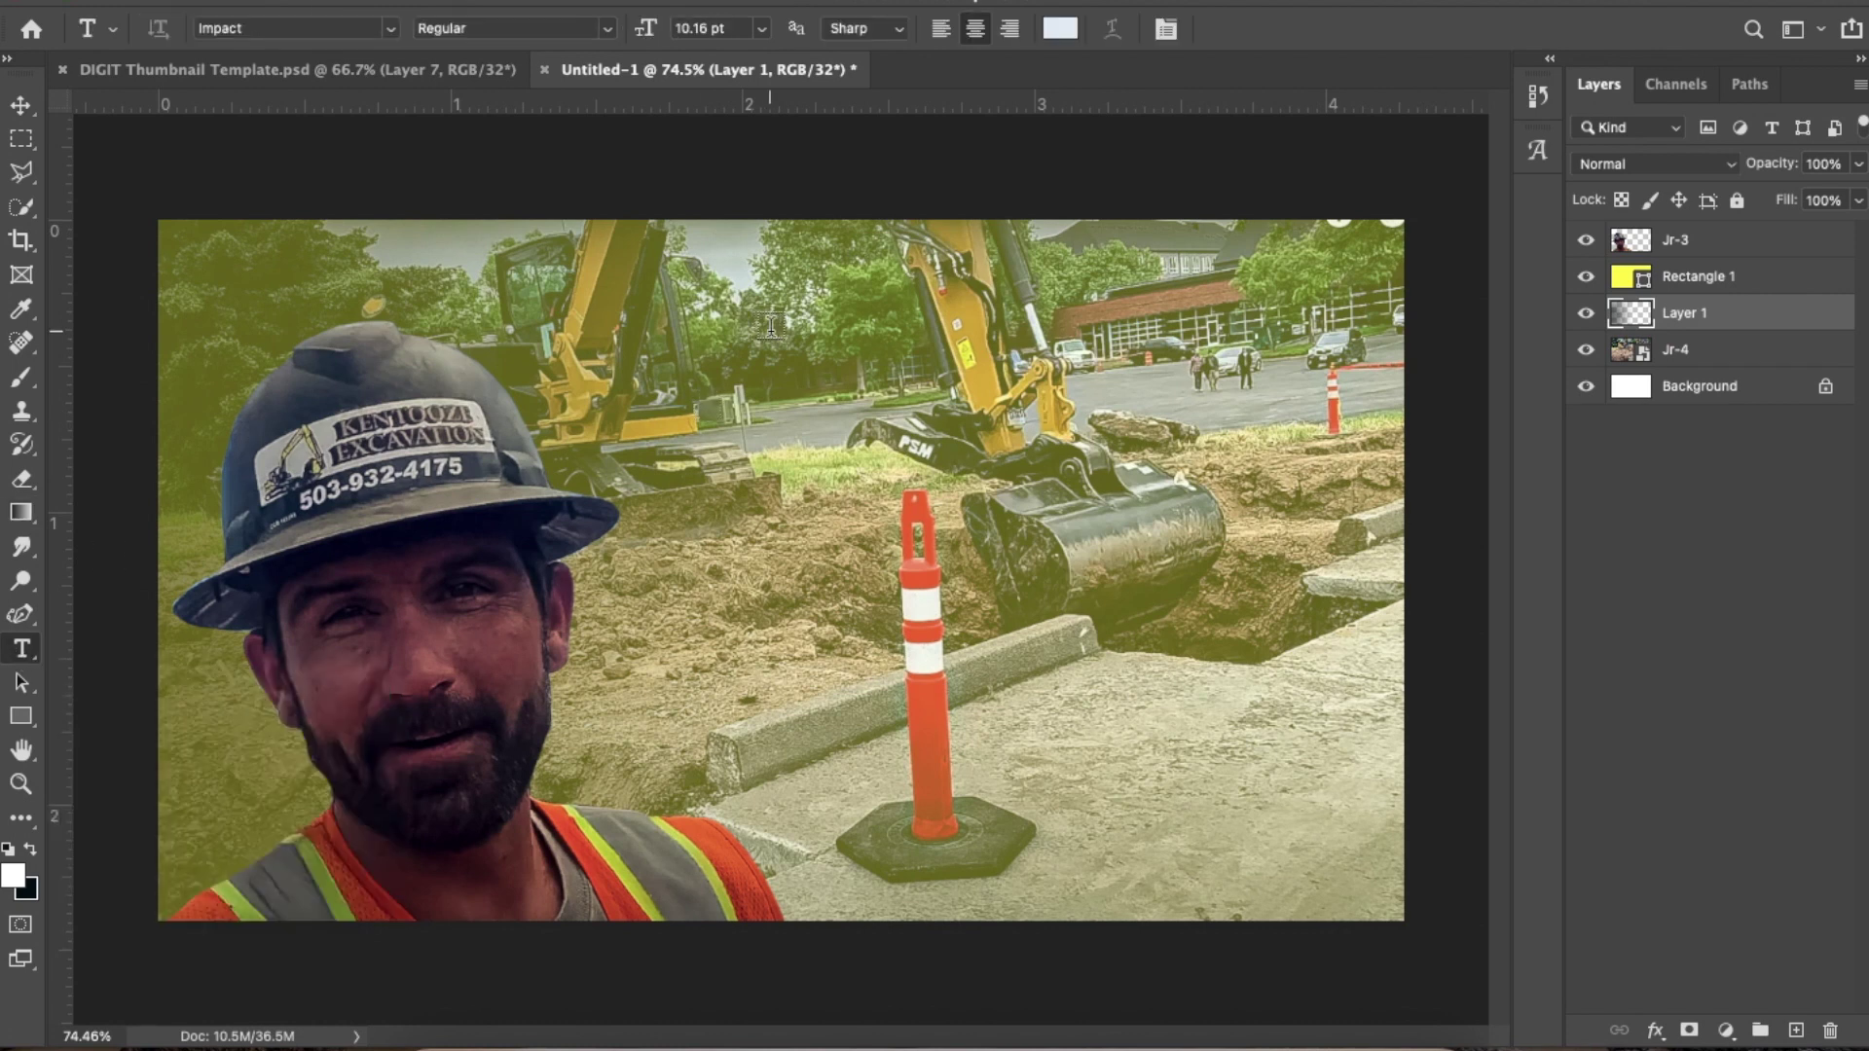
# Type DIGGING in white Impact near the top centre of the canvas
pyautogui.click(829, 328)
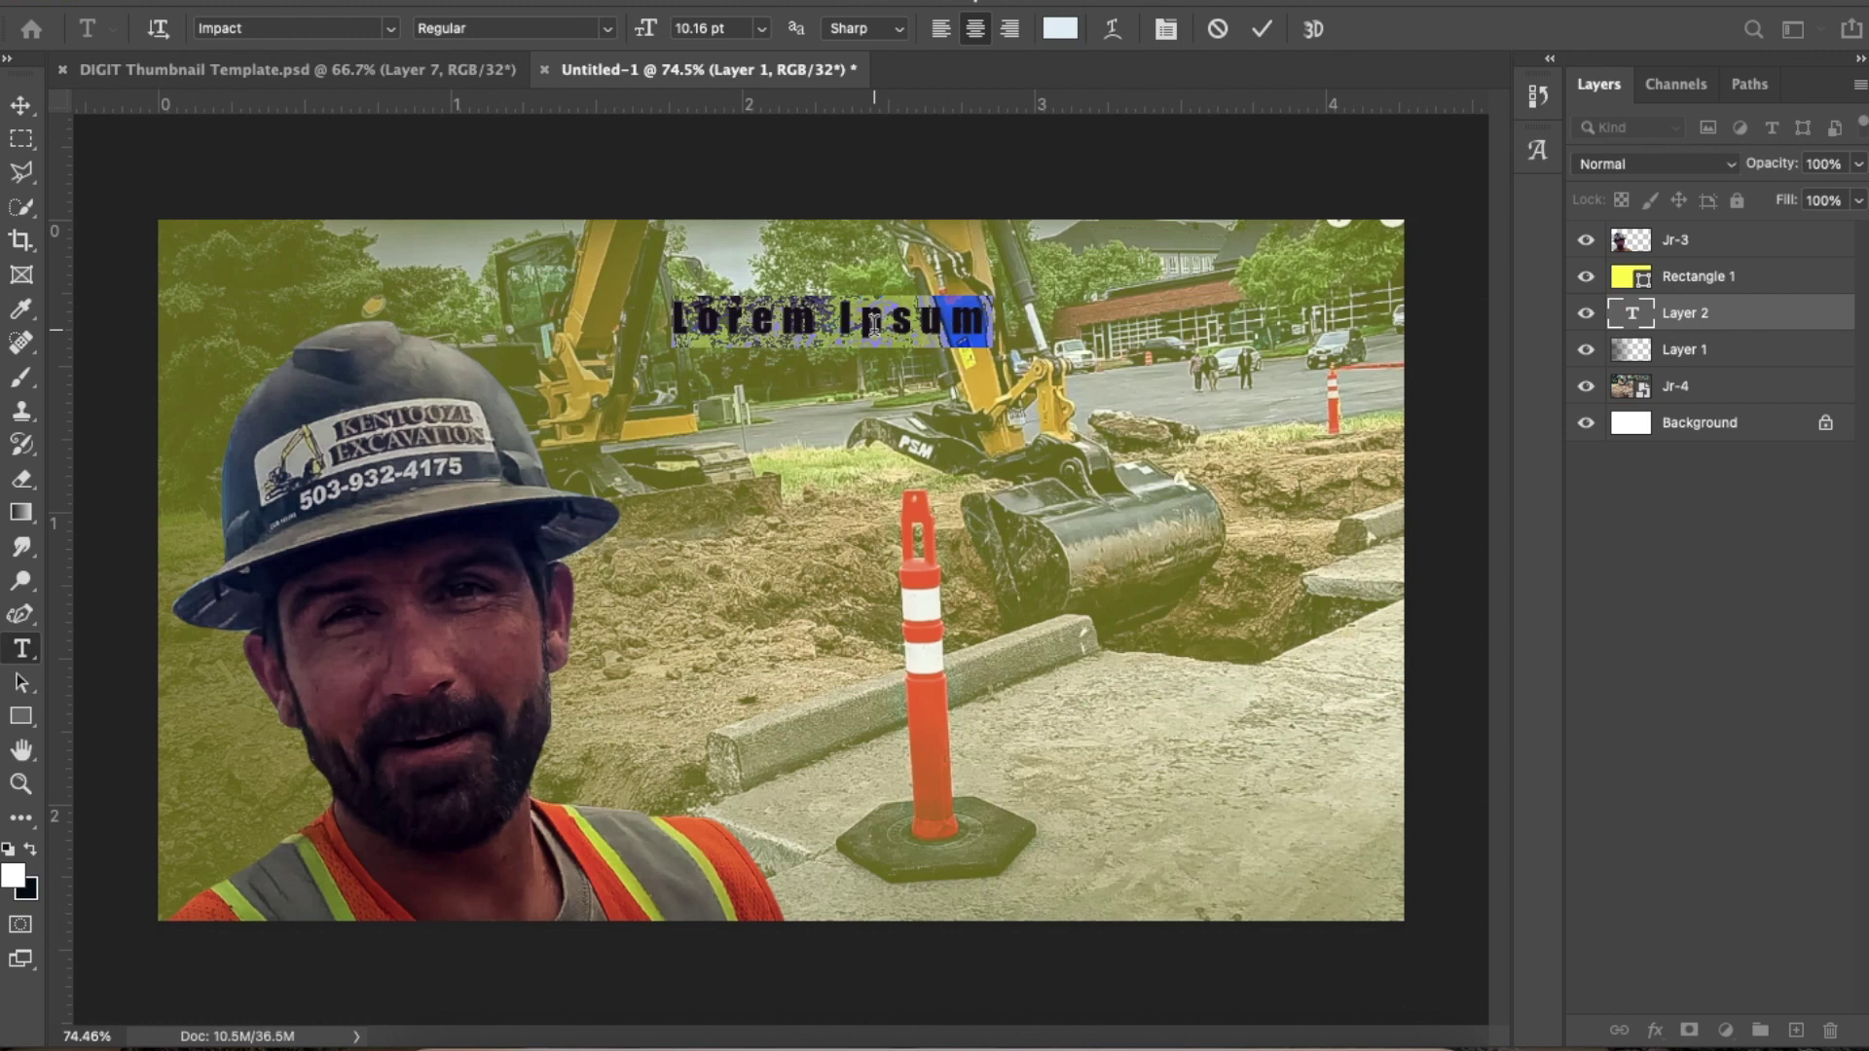
pyautogui.write('DI')
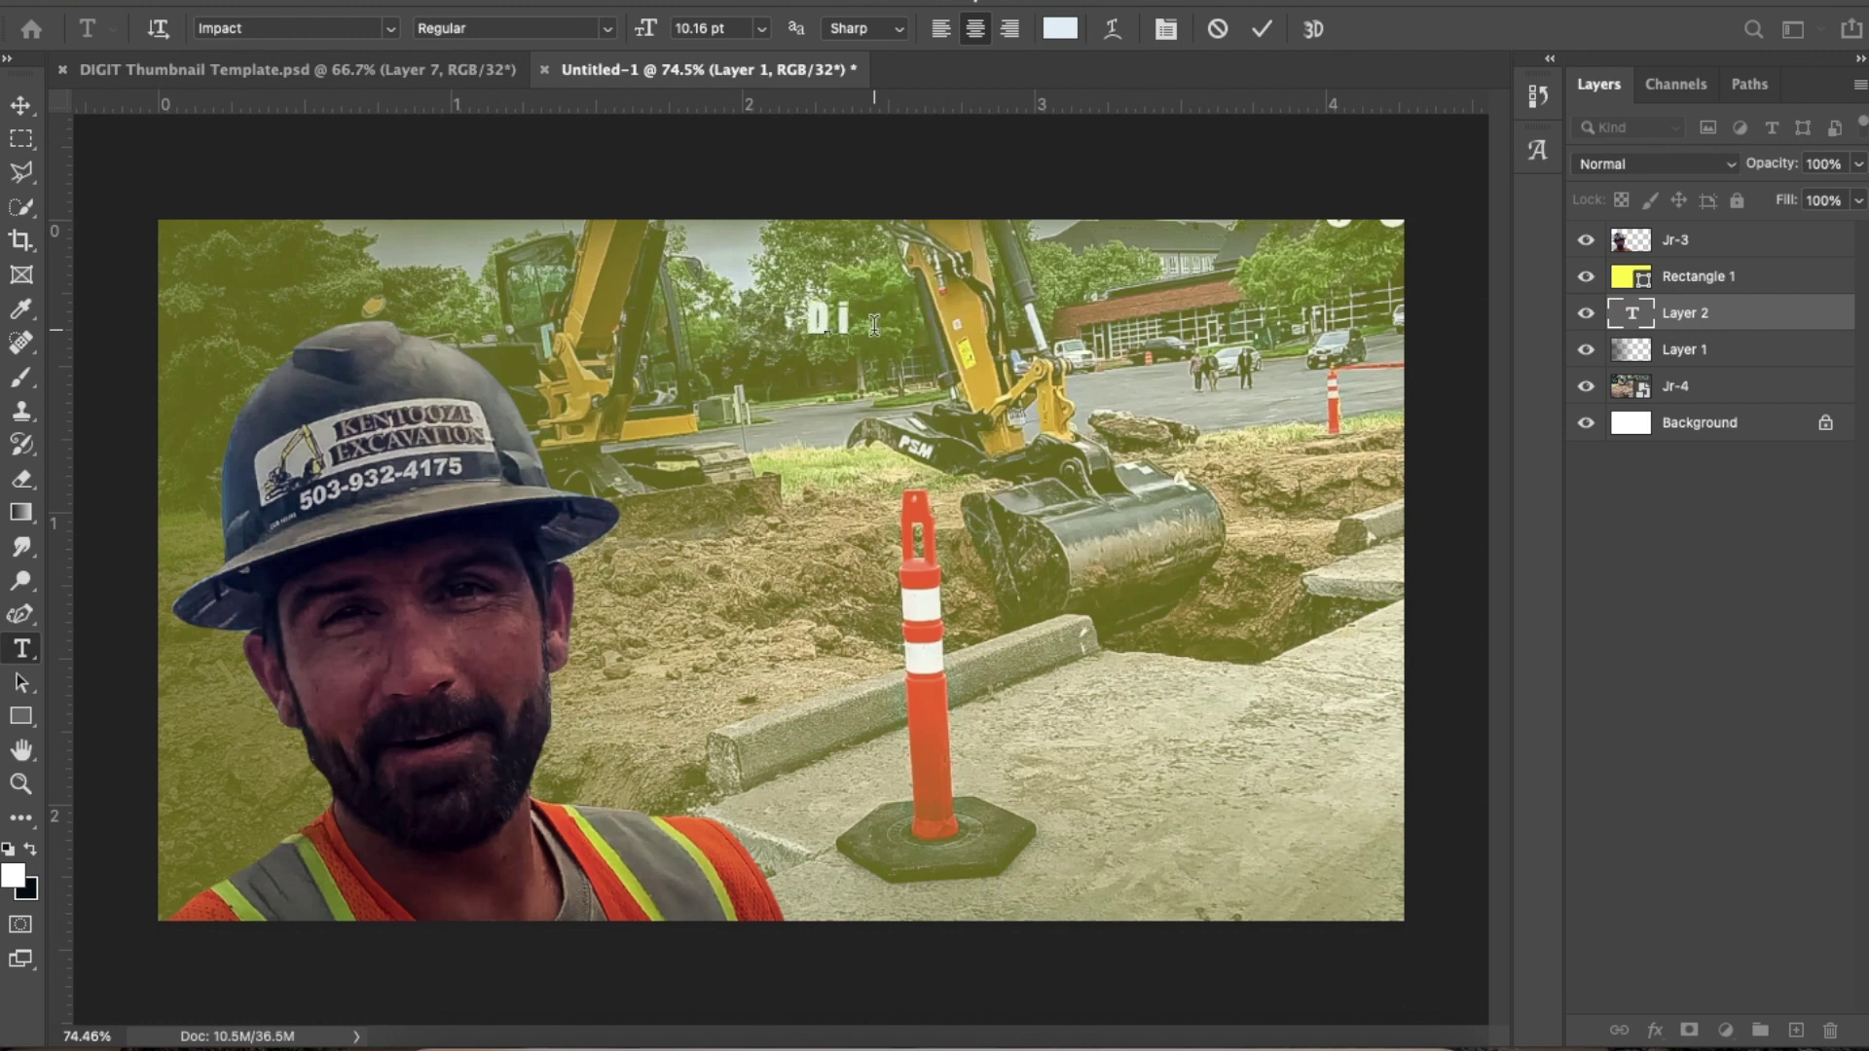
pyautogui.write('GGING')
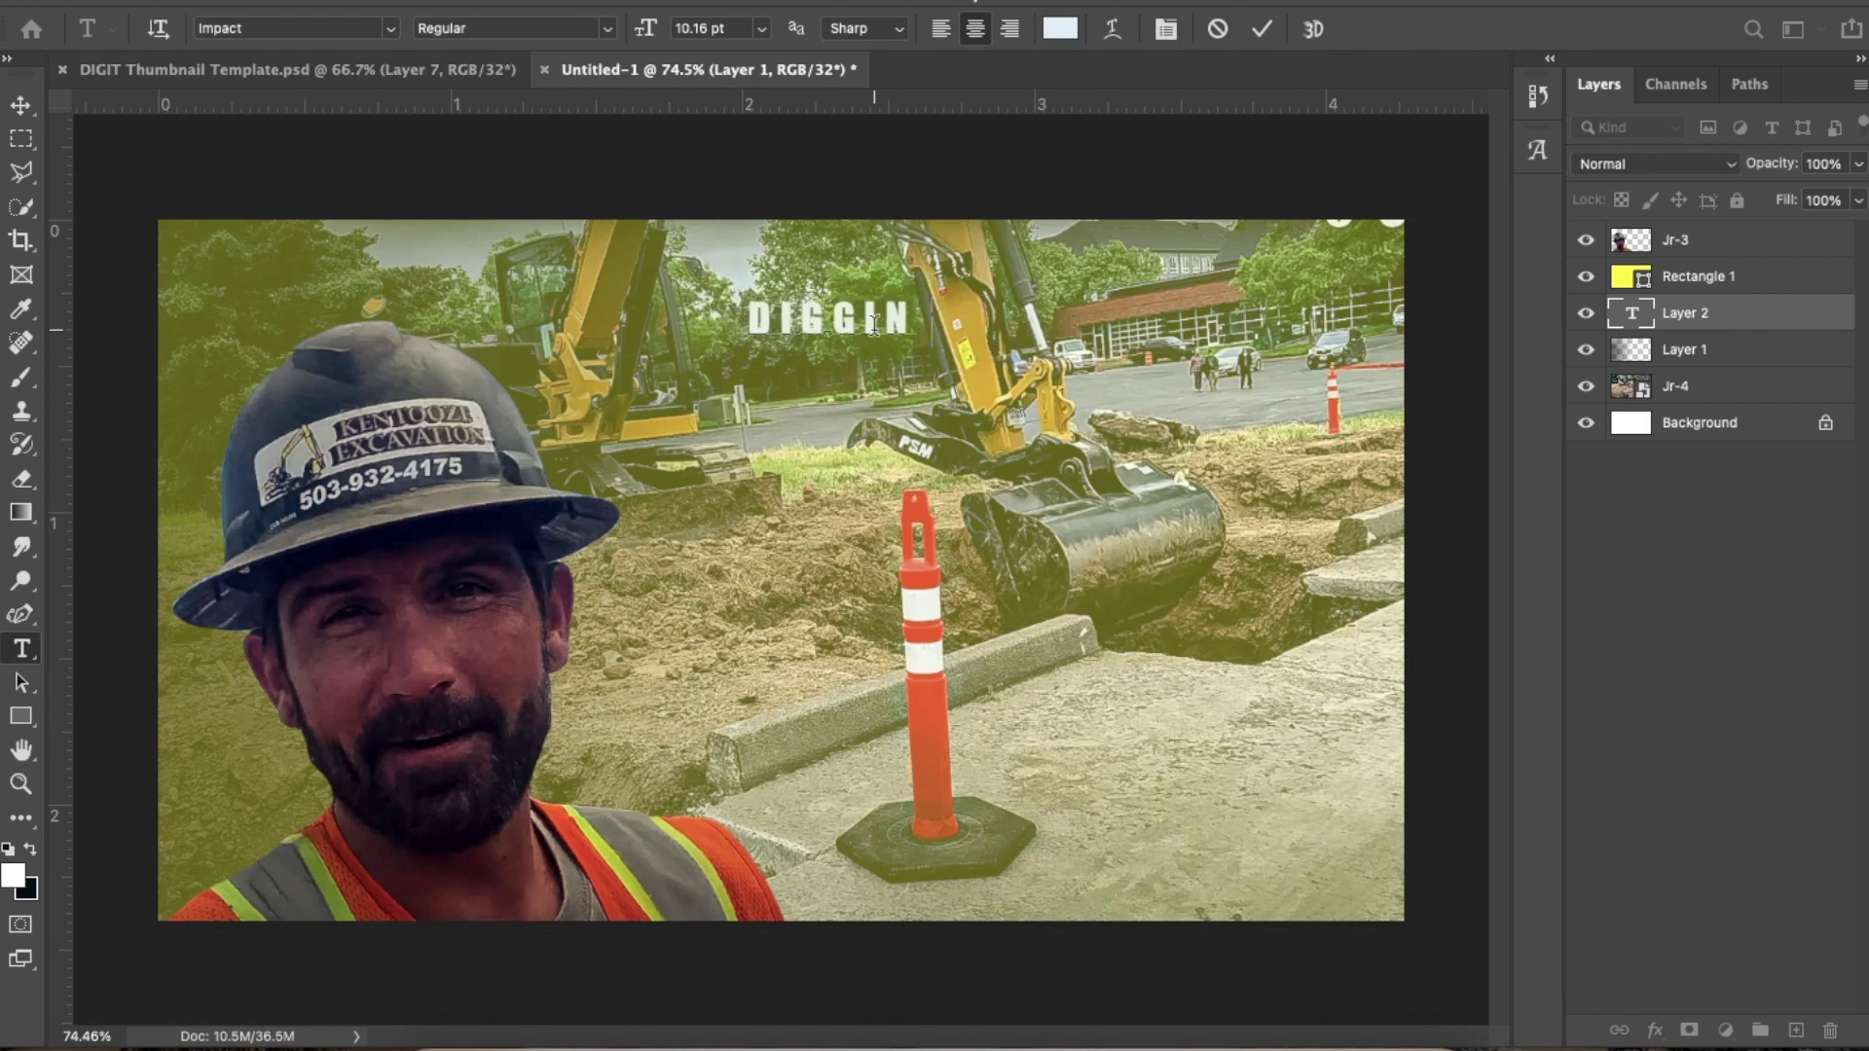
pyautogui.click(21, 104)
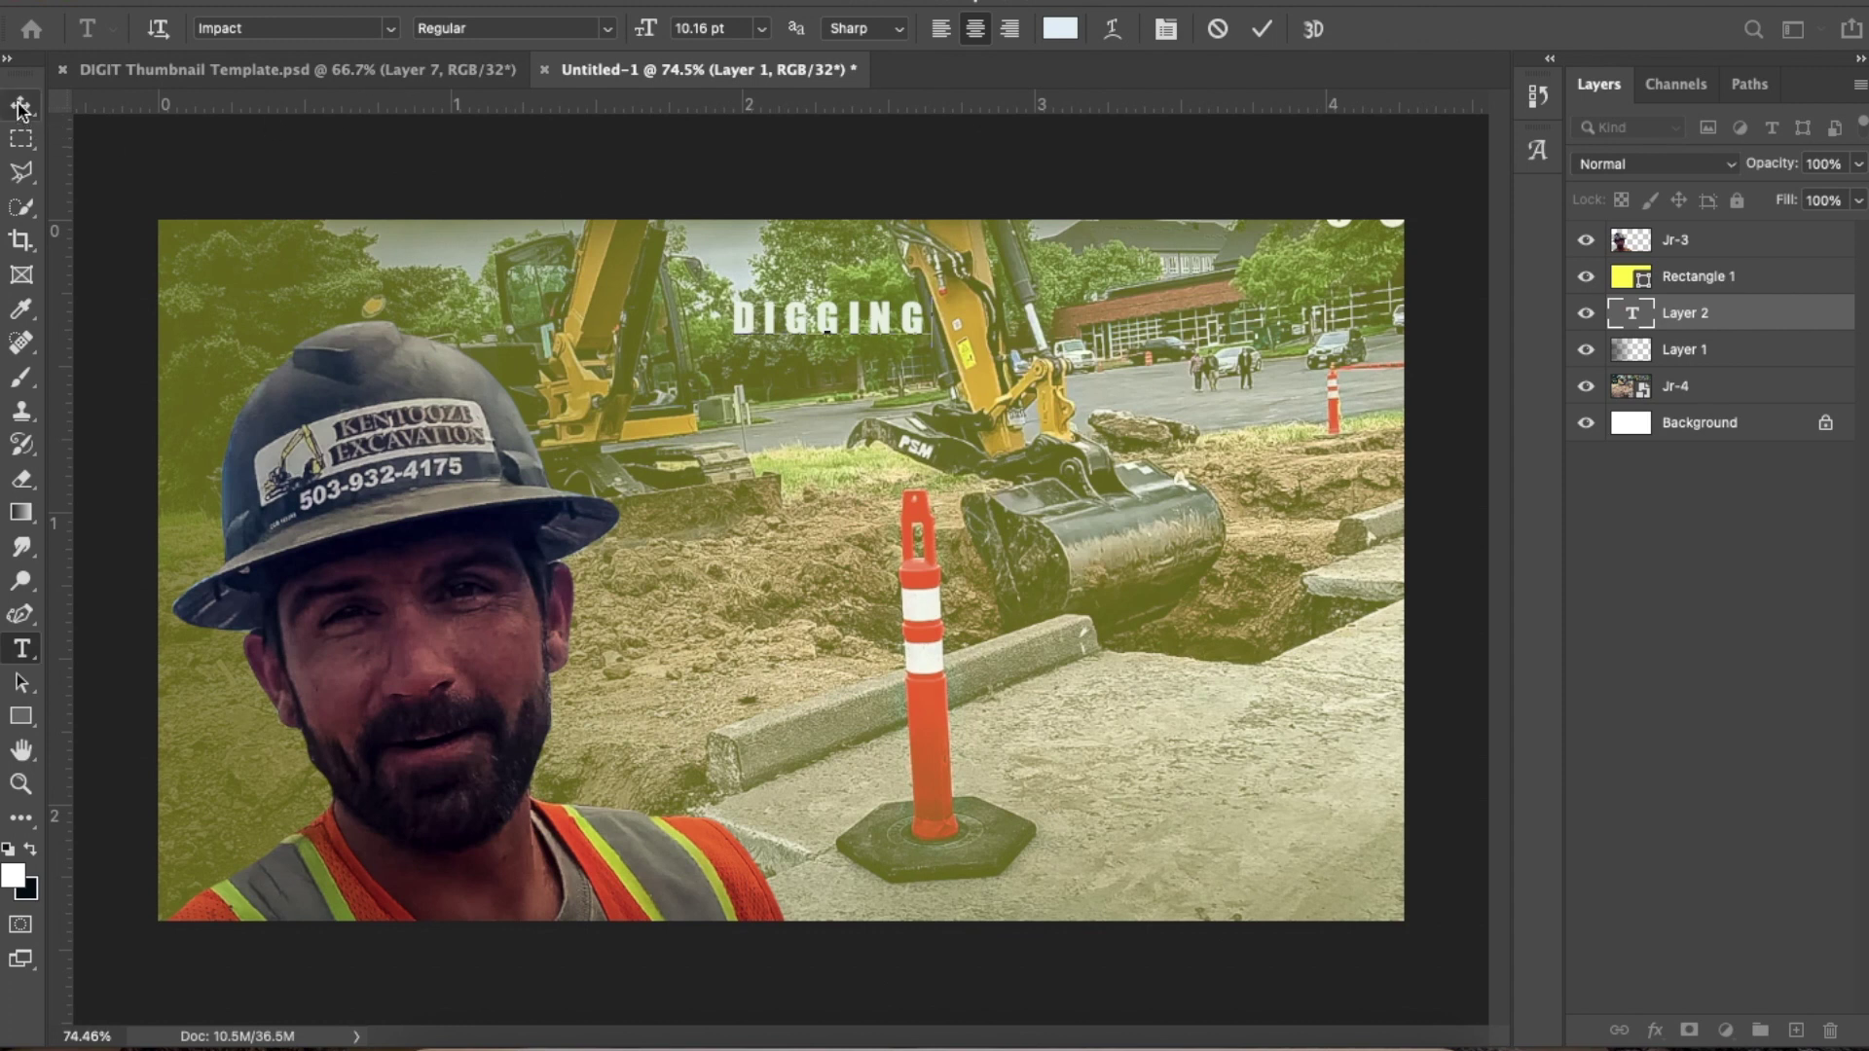
pyautogui.click(845, 323)
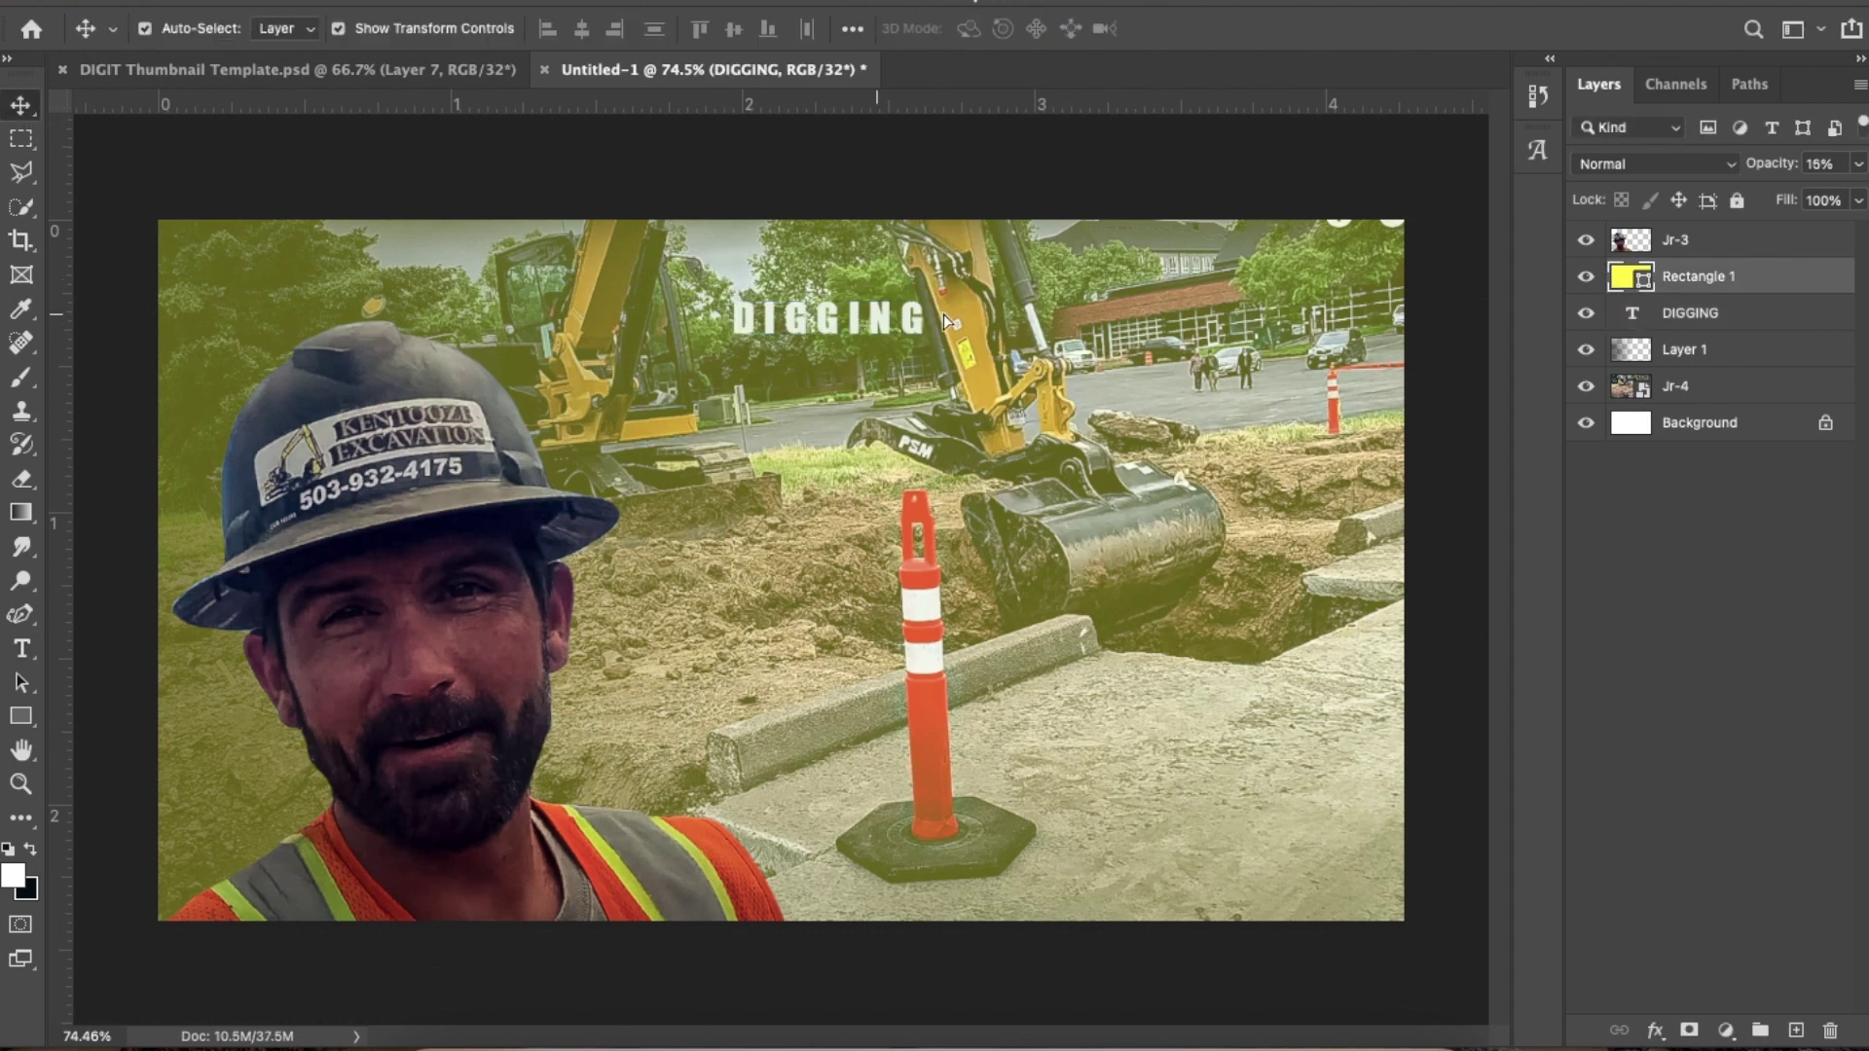
# Shift the yellow Rectangle 1 overlay left to cover the photo's left strip
pyautogui.moveTo(849, 323); pyautogui.dragTo(750, 325)
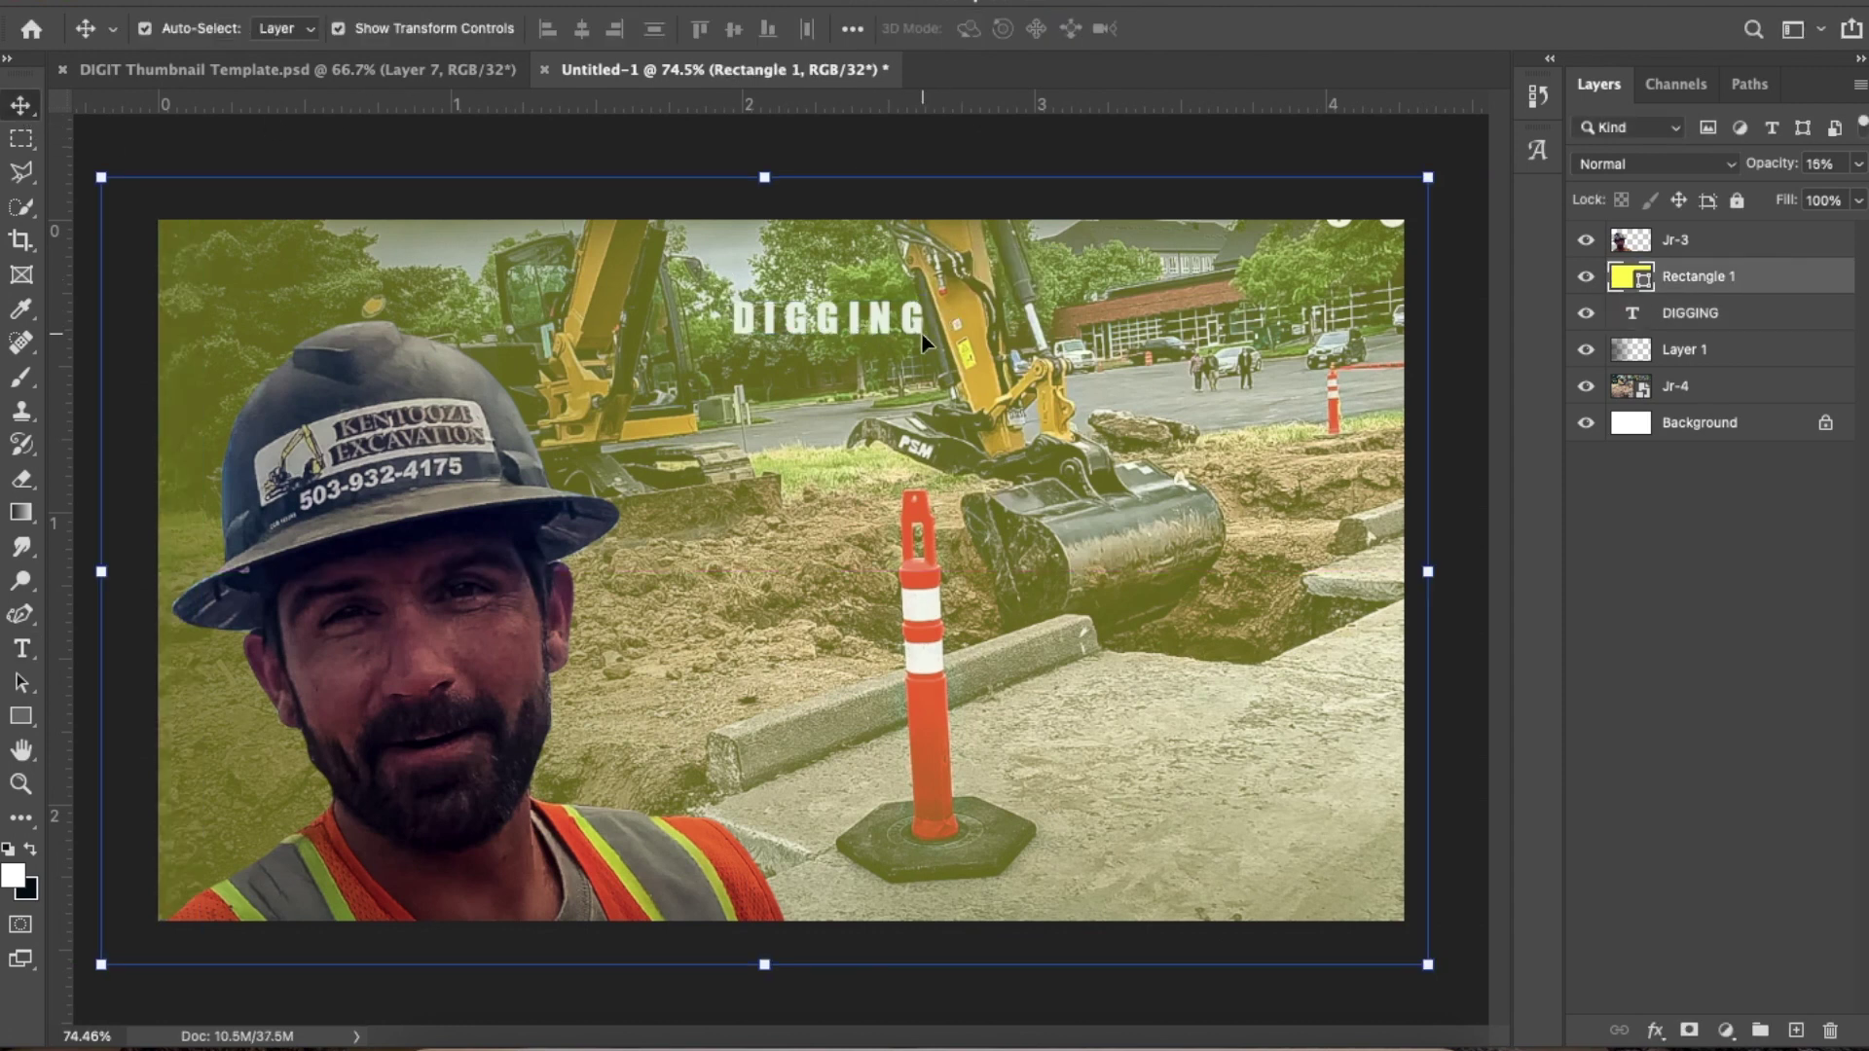
pyautogui.click(957, 161)
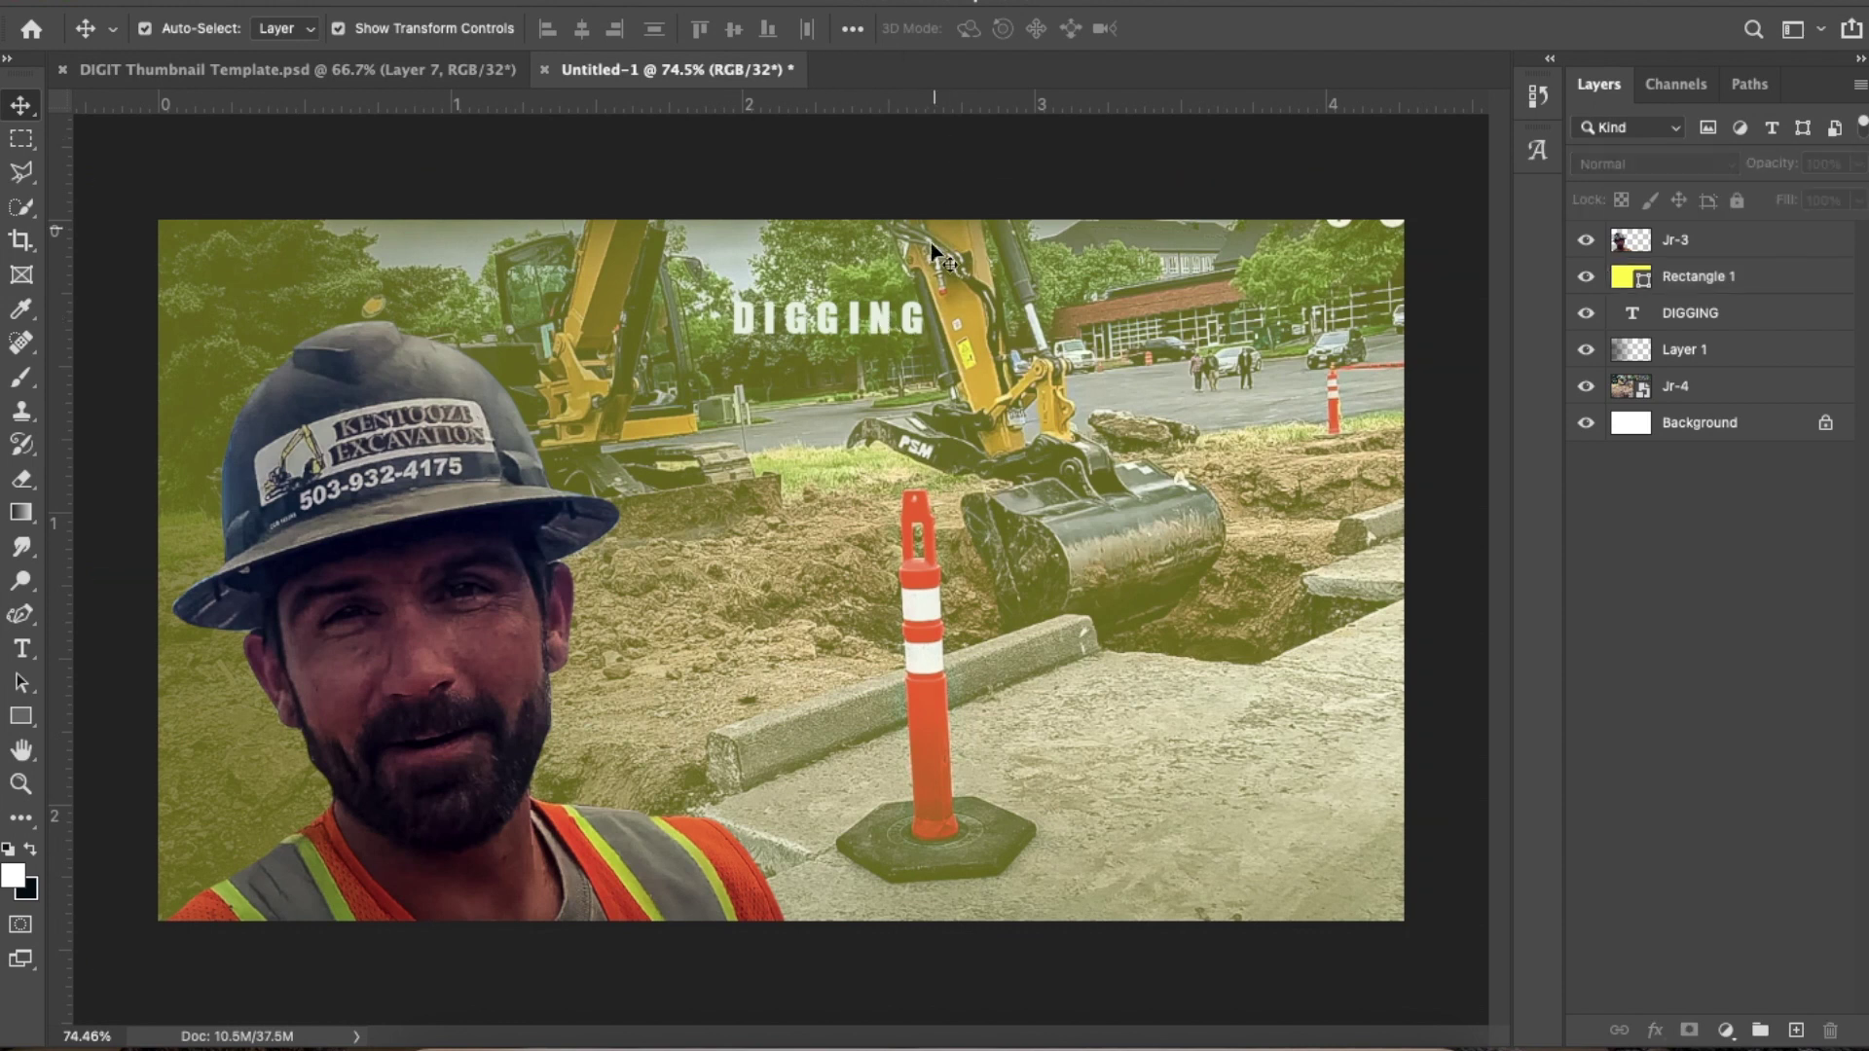
pyautogui.moveTo(888, 331); pyautogui.dragTo(961, 319)
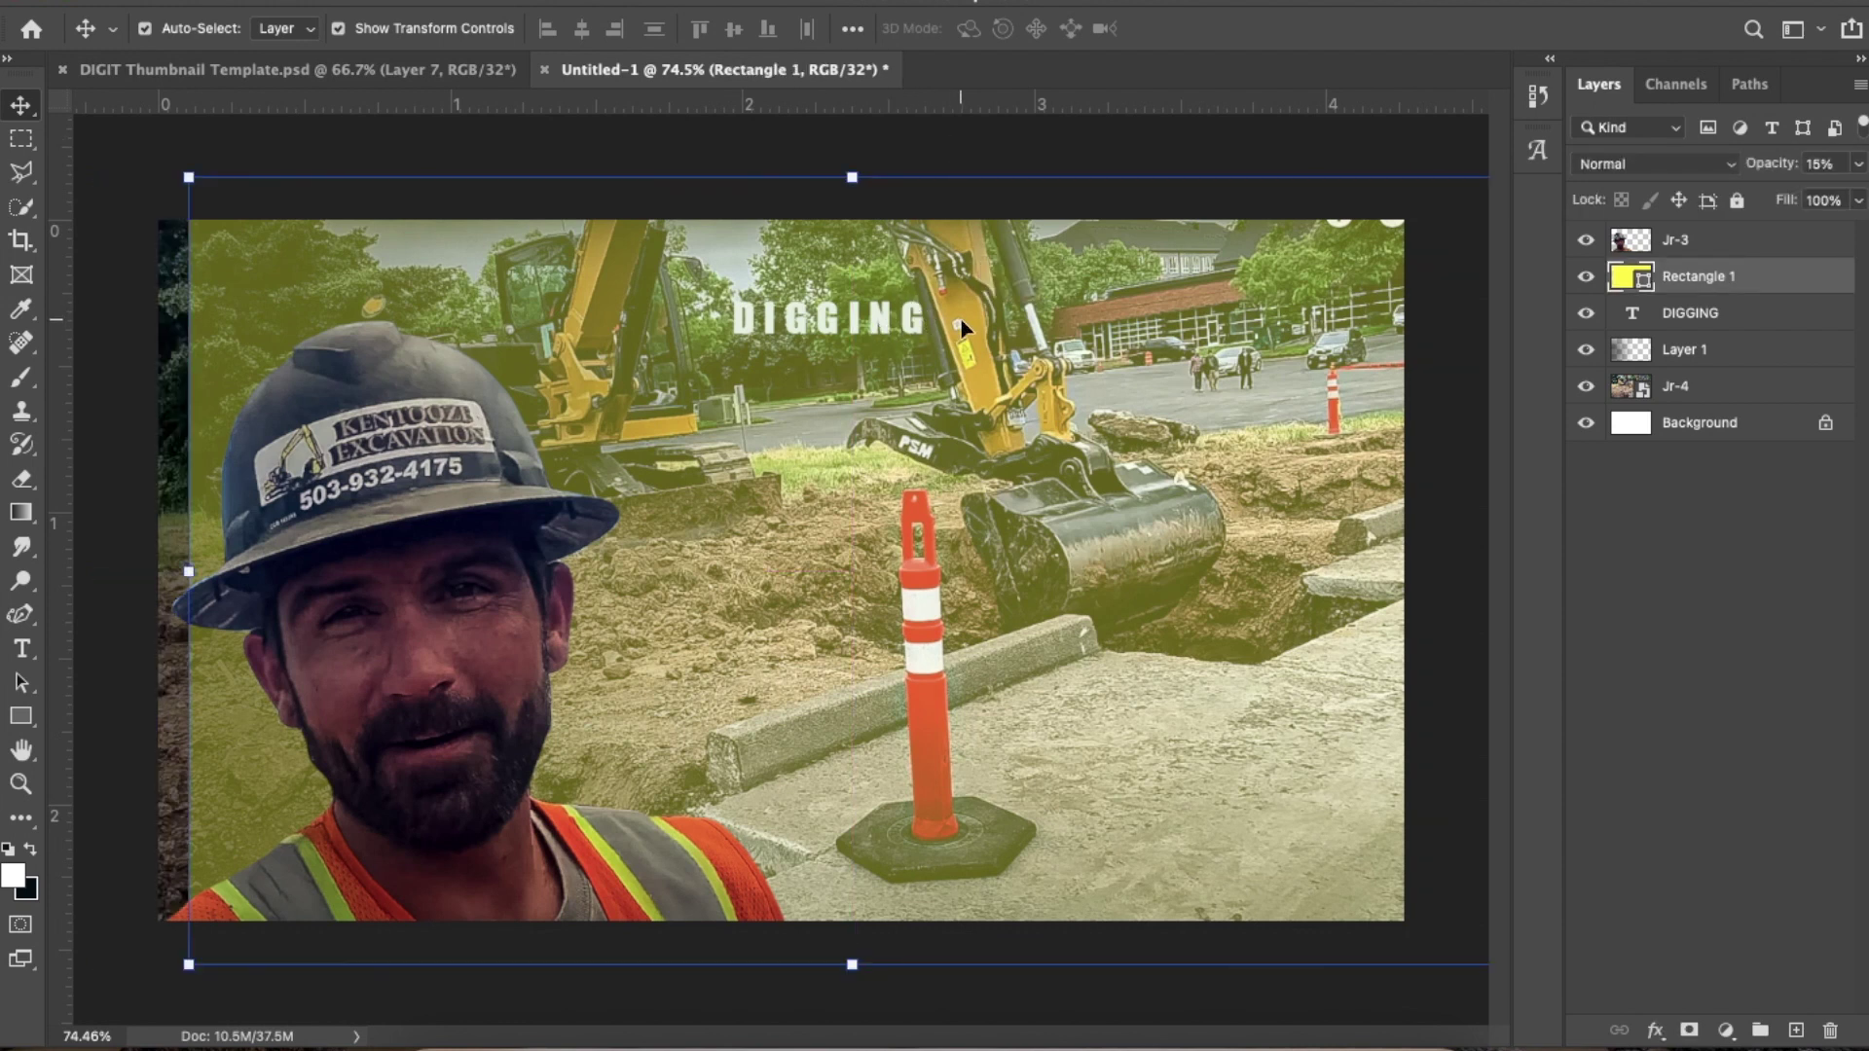
pyautogui.hotkey('ctrl', 'z')
# Move the DIGGING layer to the top of the stack and shift the text right
pyautogui.moveTo(1758, 321); pyautogui.dragTo(1744, 238)
pyautogui.moveTo(901, 316); pyautogui.dragTo(1104, 325)
pyautogui.hotkey('ctrl', '-')
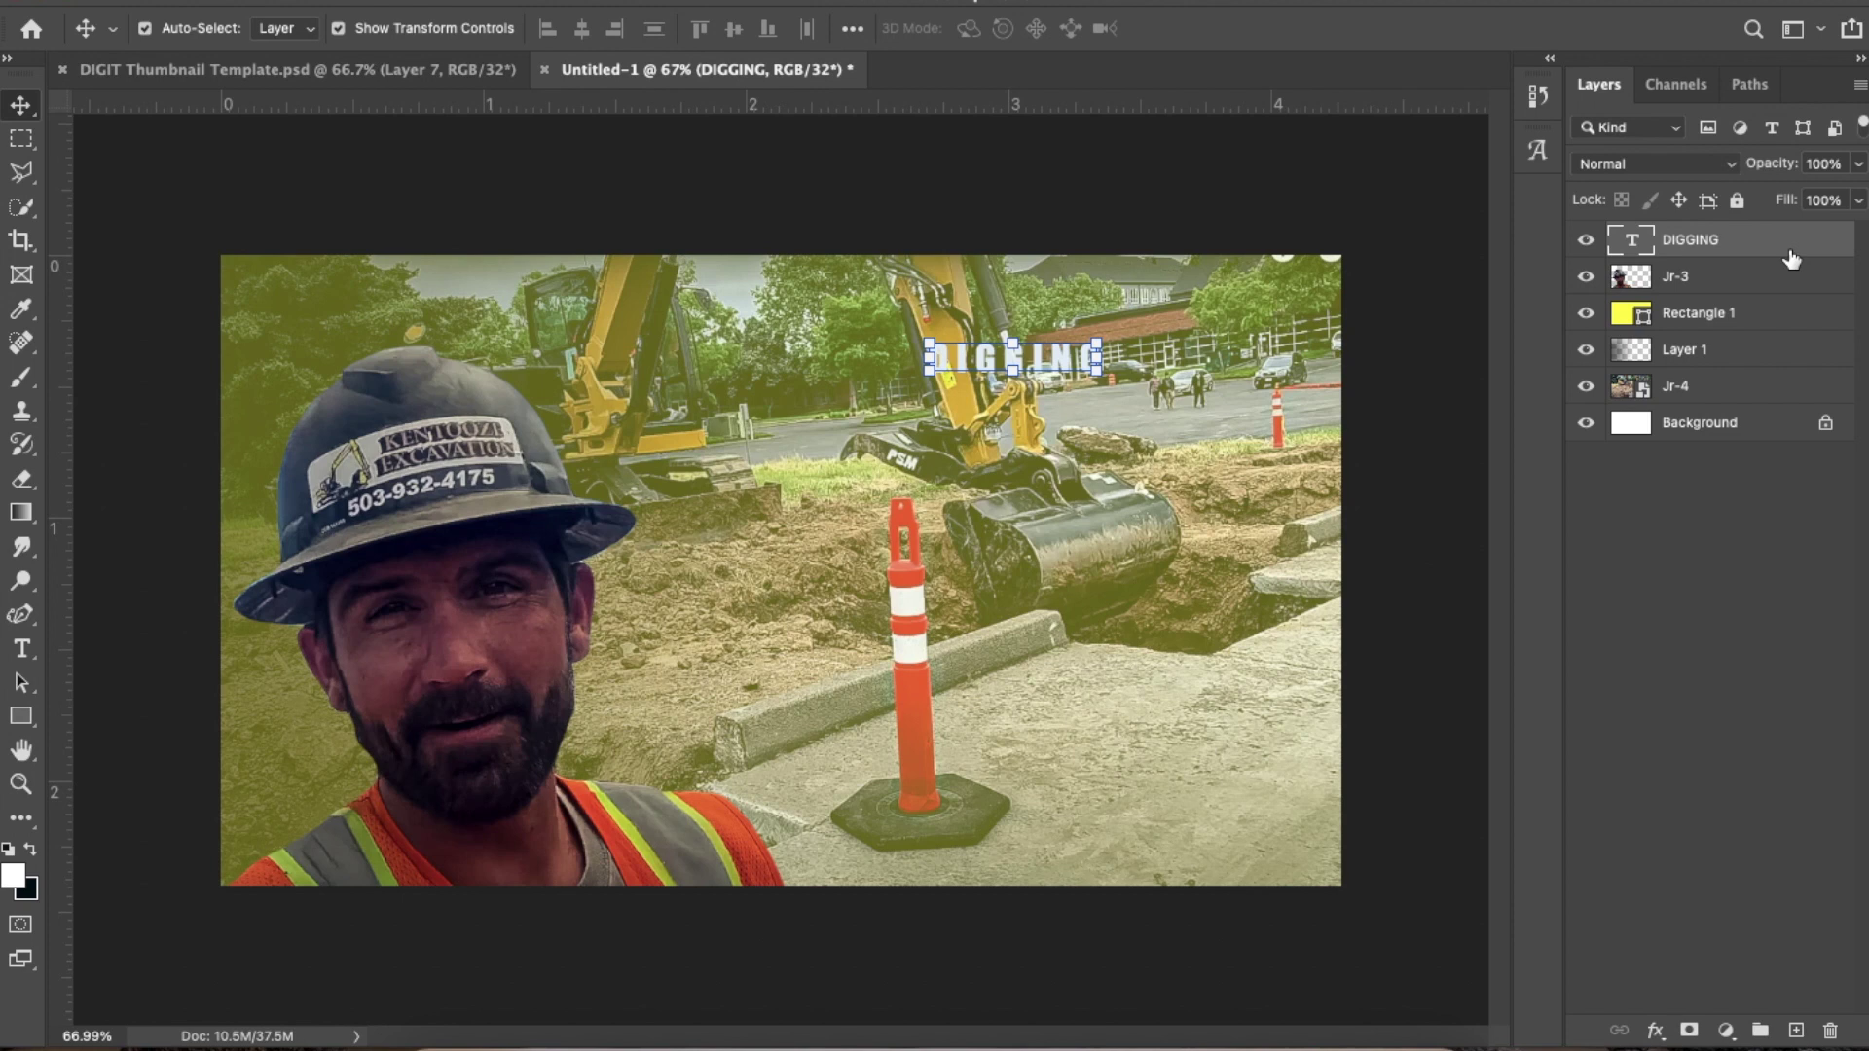
pyautogui.moveTo(1791, 259); pyautogui.dragTo(1793, 272)
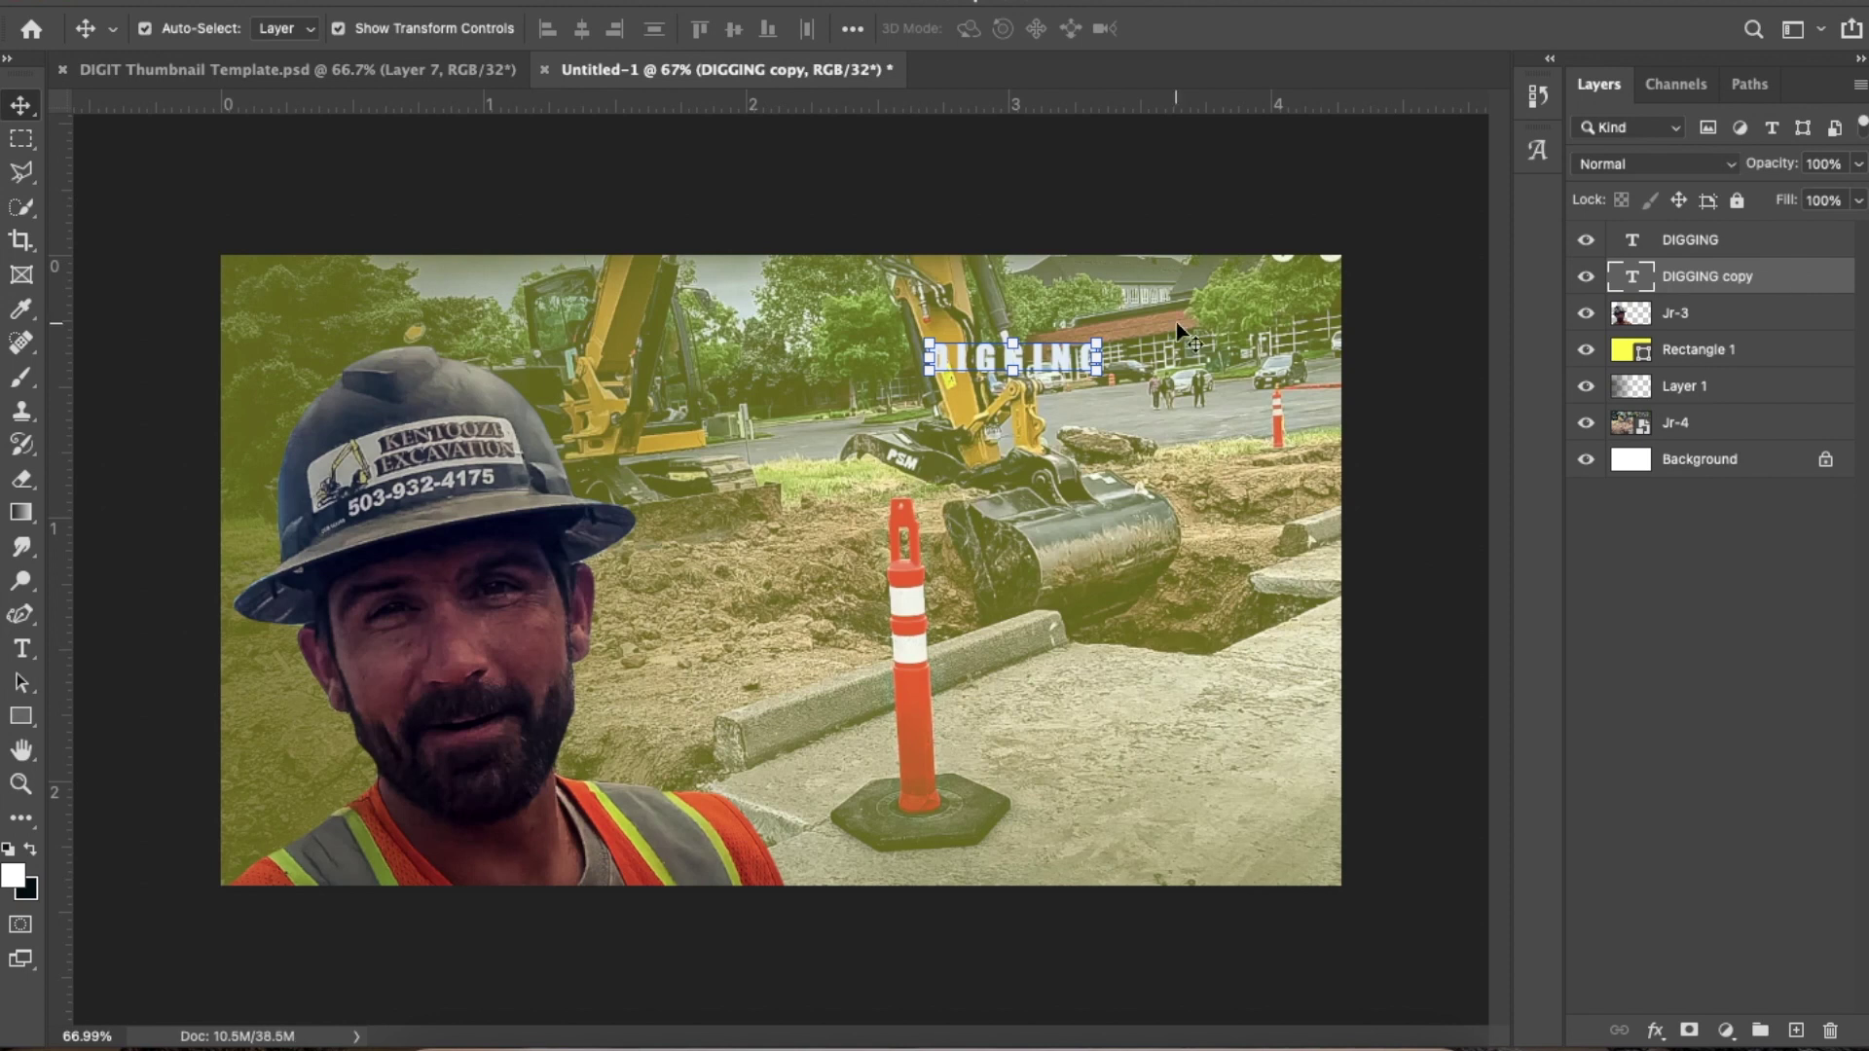
# Turn a DIGGING duplicate into a POST line below it, then duplicate POST downward
pyautogui.moveTo(1059, 361); pyautogui.dragTo(1057, 432)
pyautogui.doubleClick(1057, 432)
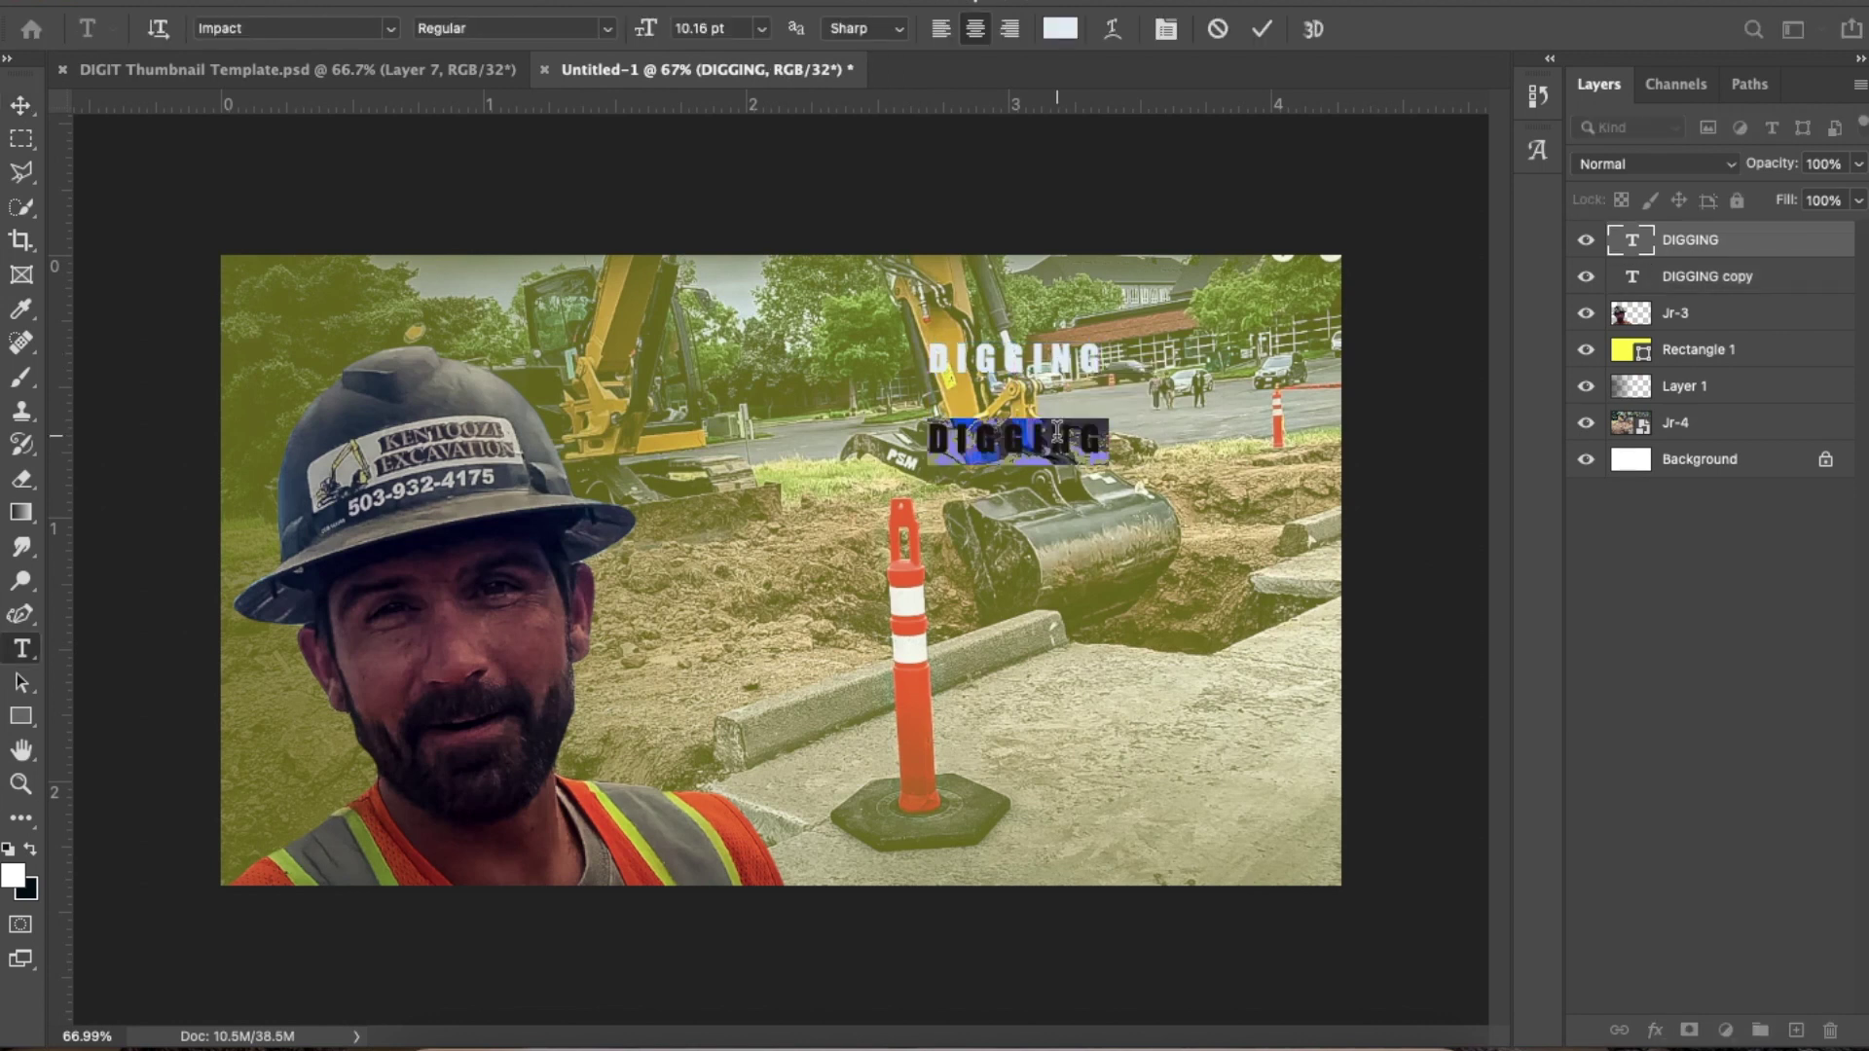
pyautogui.press('BackSpace')
pyautogui.write('POST')
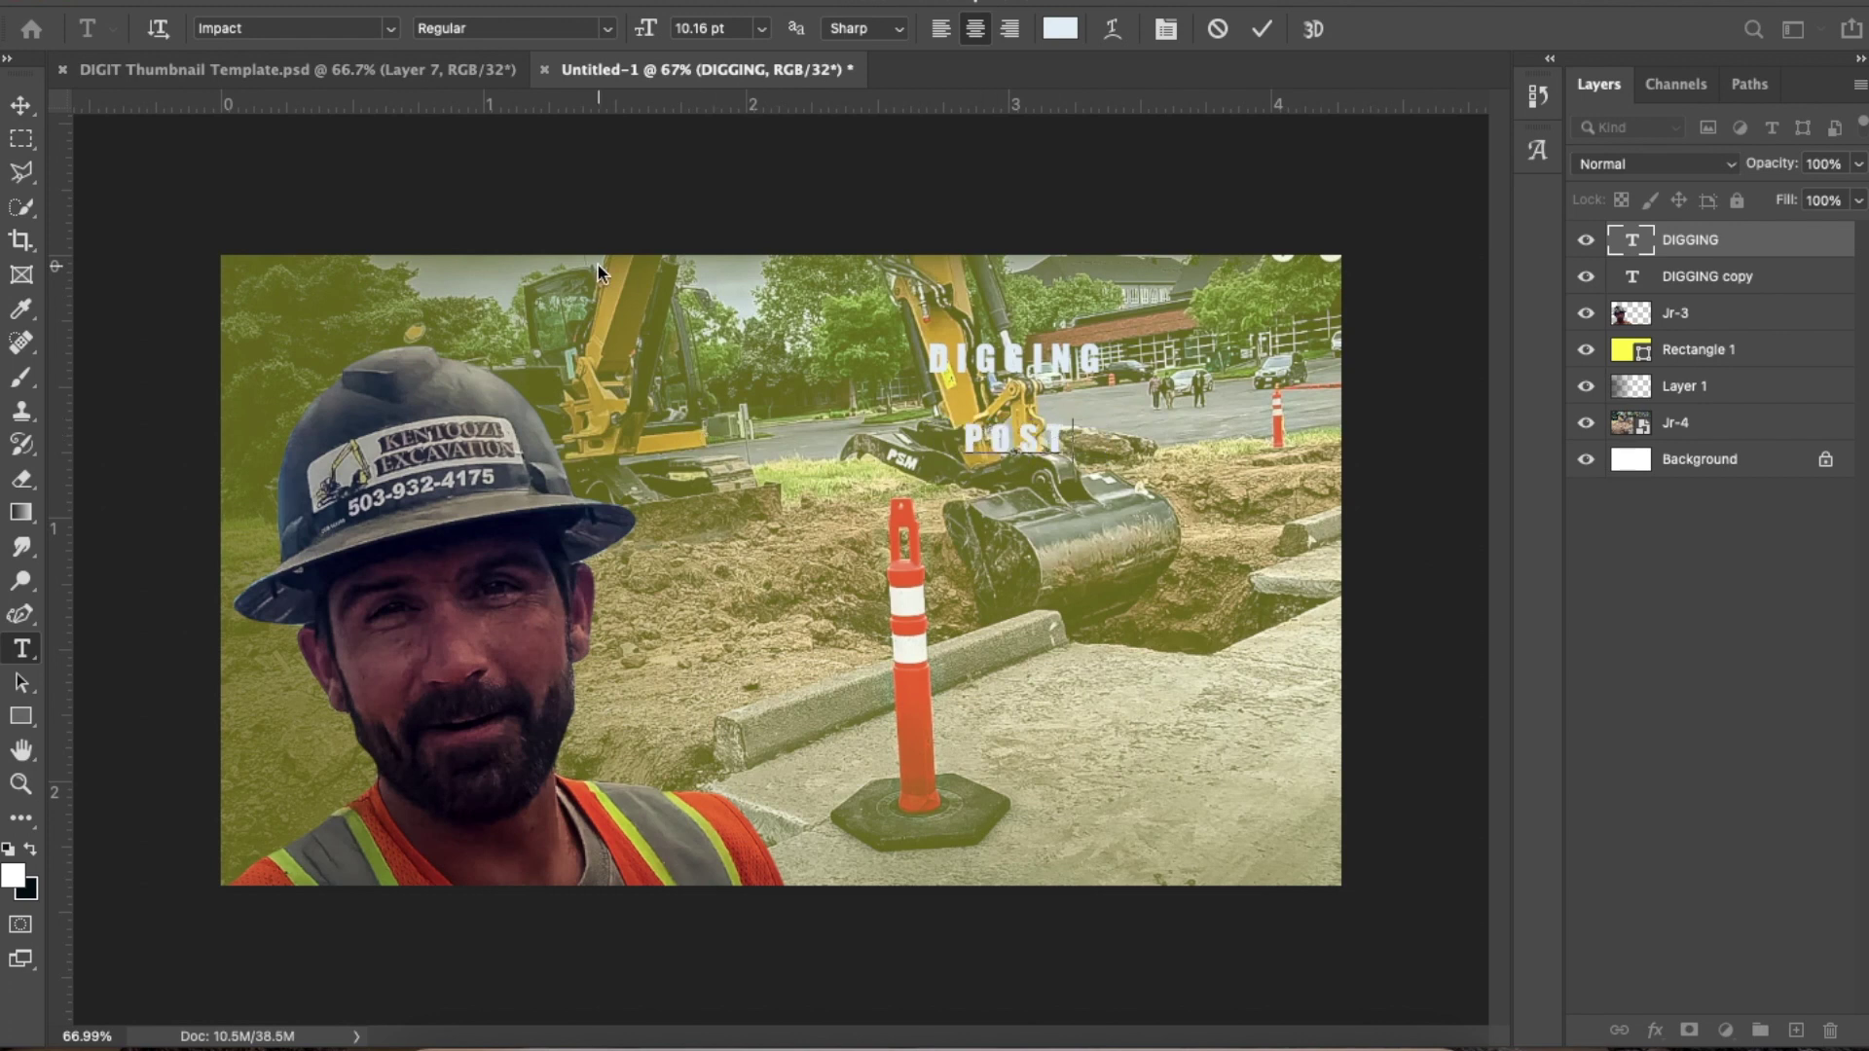
pyautogui.click(21, 104)
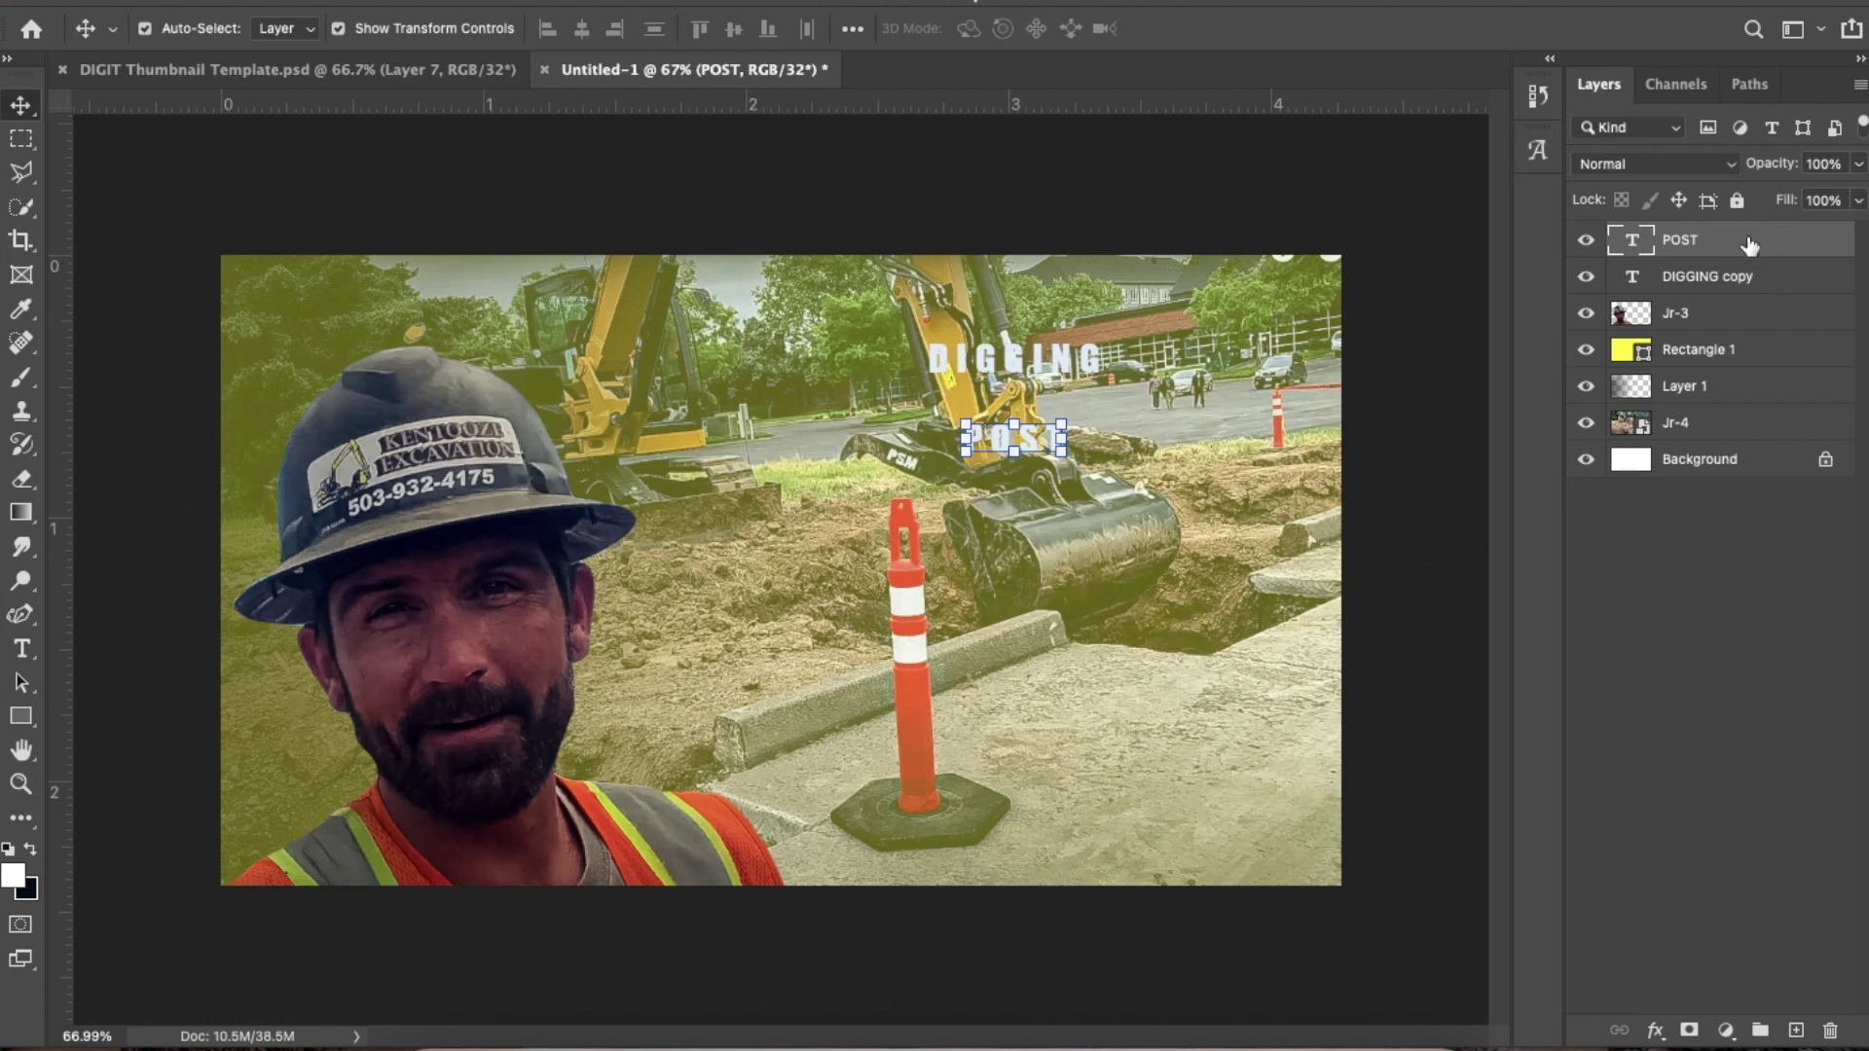
pyautogui.moveTo(1753, 243); pyautogui.dragTo(1751, 257)
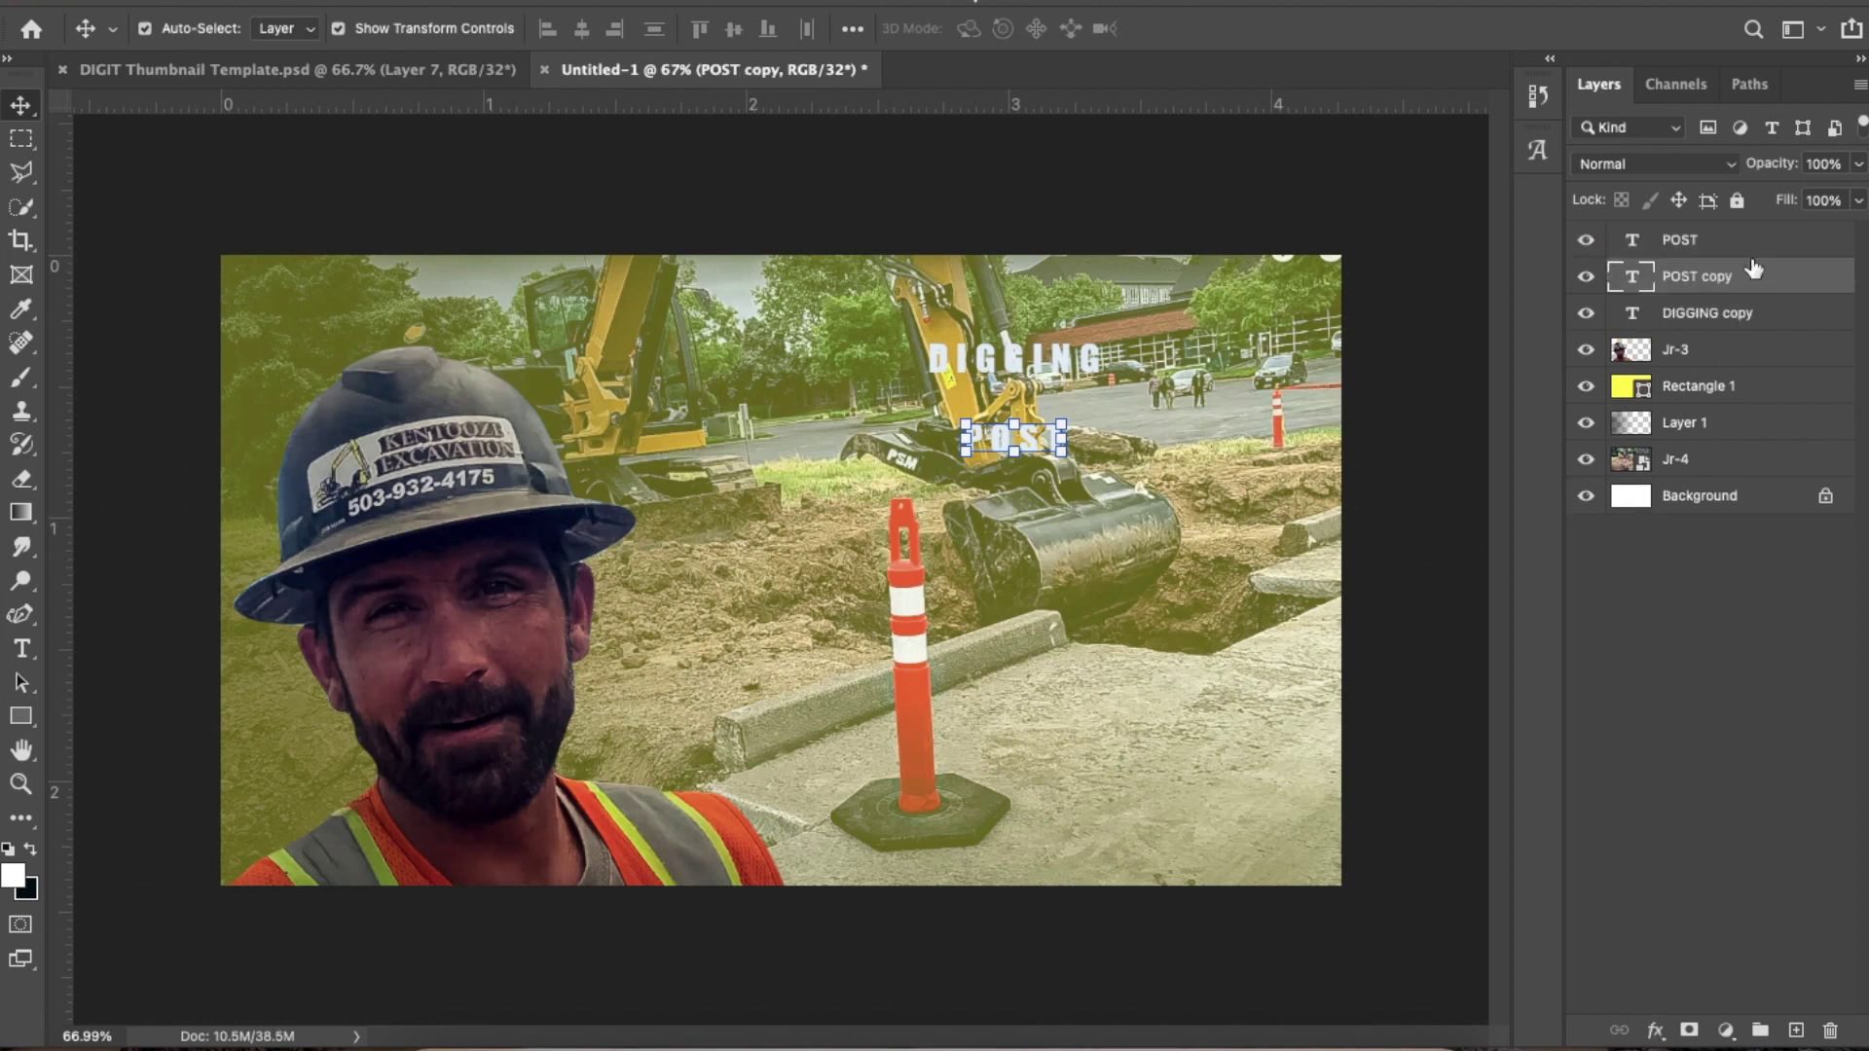
pyautogui.moveTo(1034, 445); pyautogui.dragTo(1034, 495)
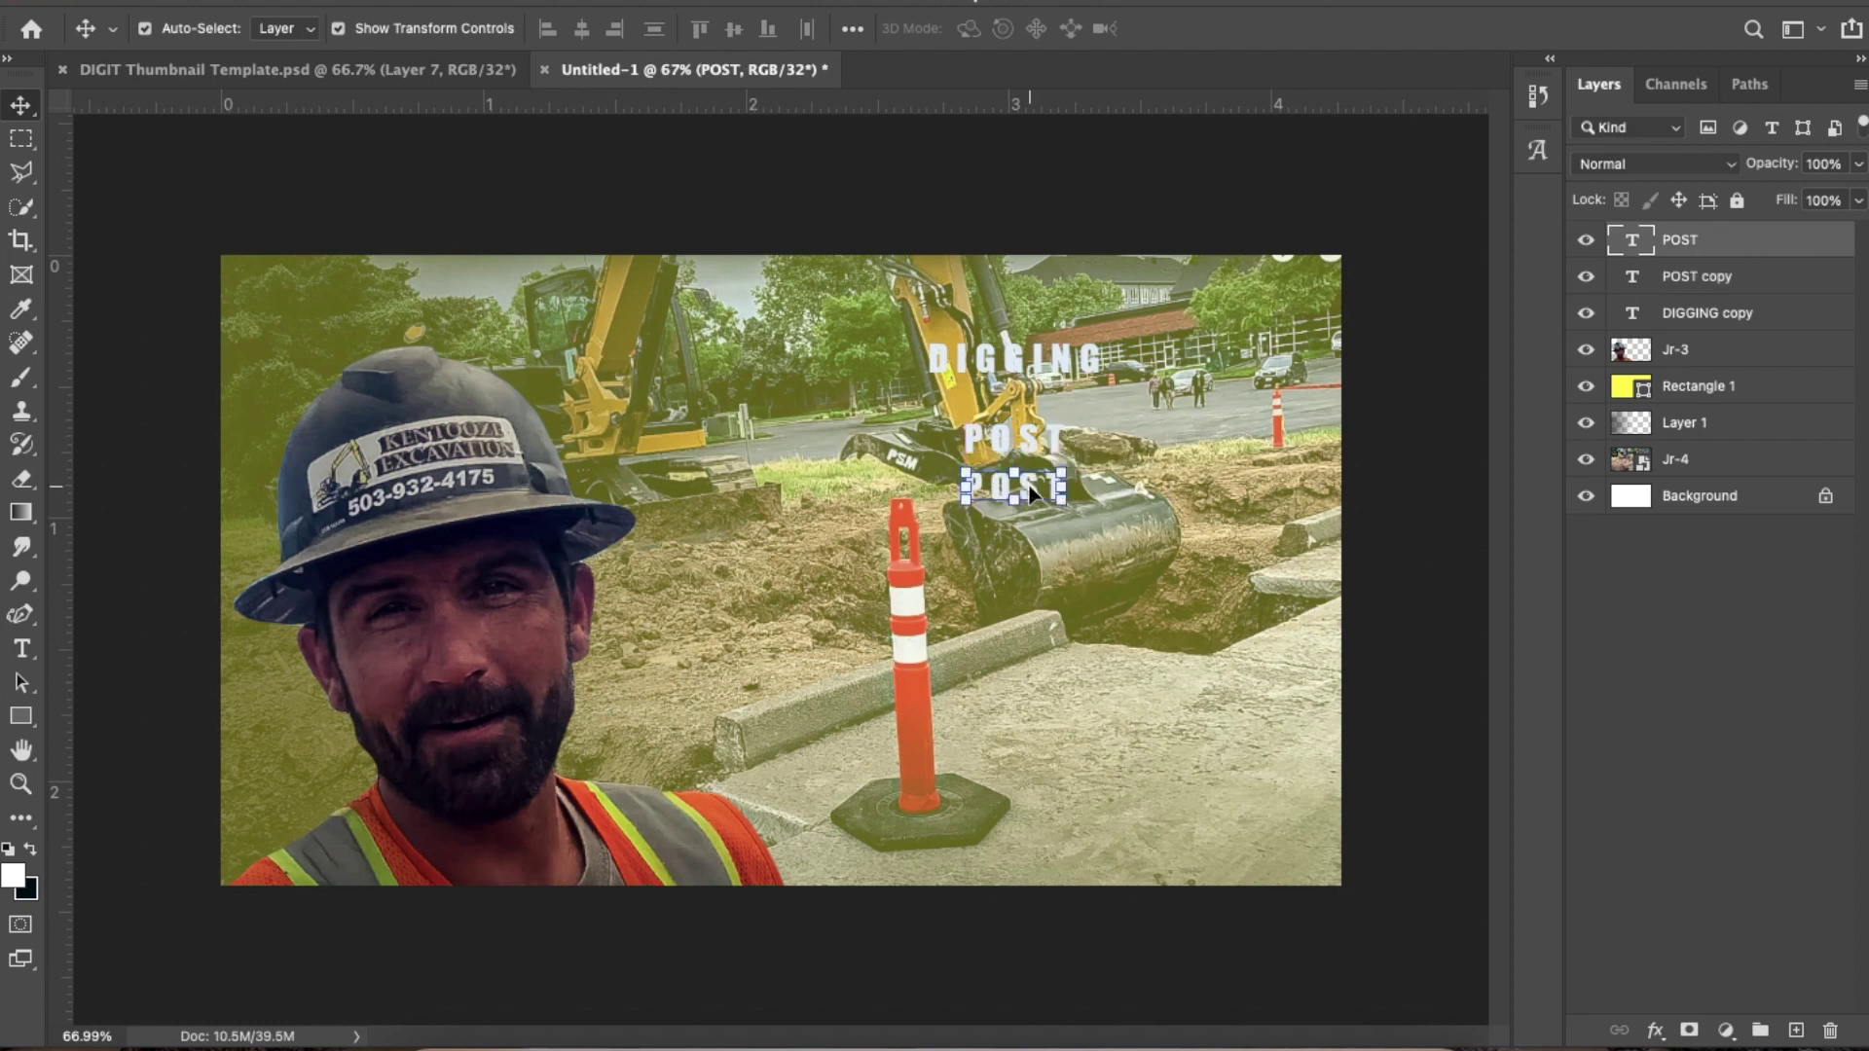
# Retype the lower POST line as HOLES to complete DIGGING / POST / HOLES
pyautogui.doubleClick(1030, 490)
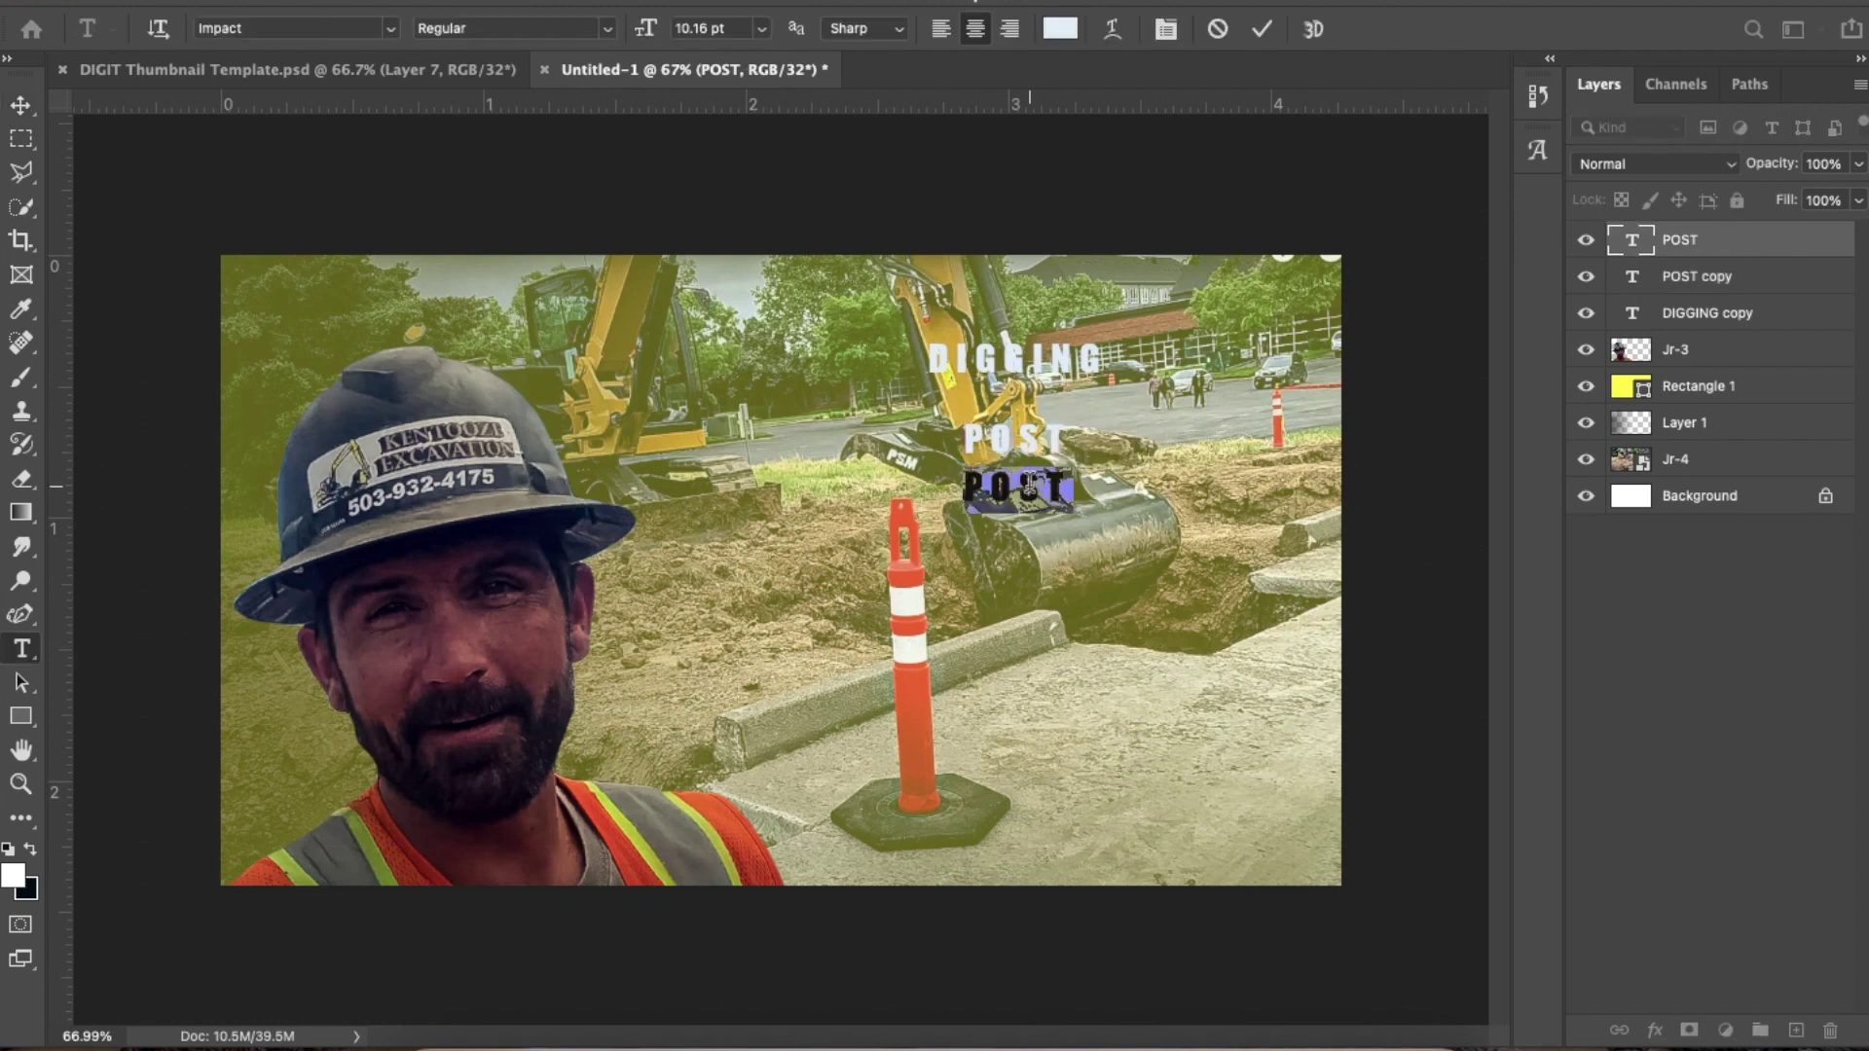
pyautogui.write('HOLES')
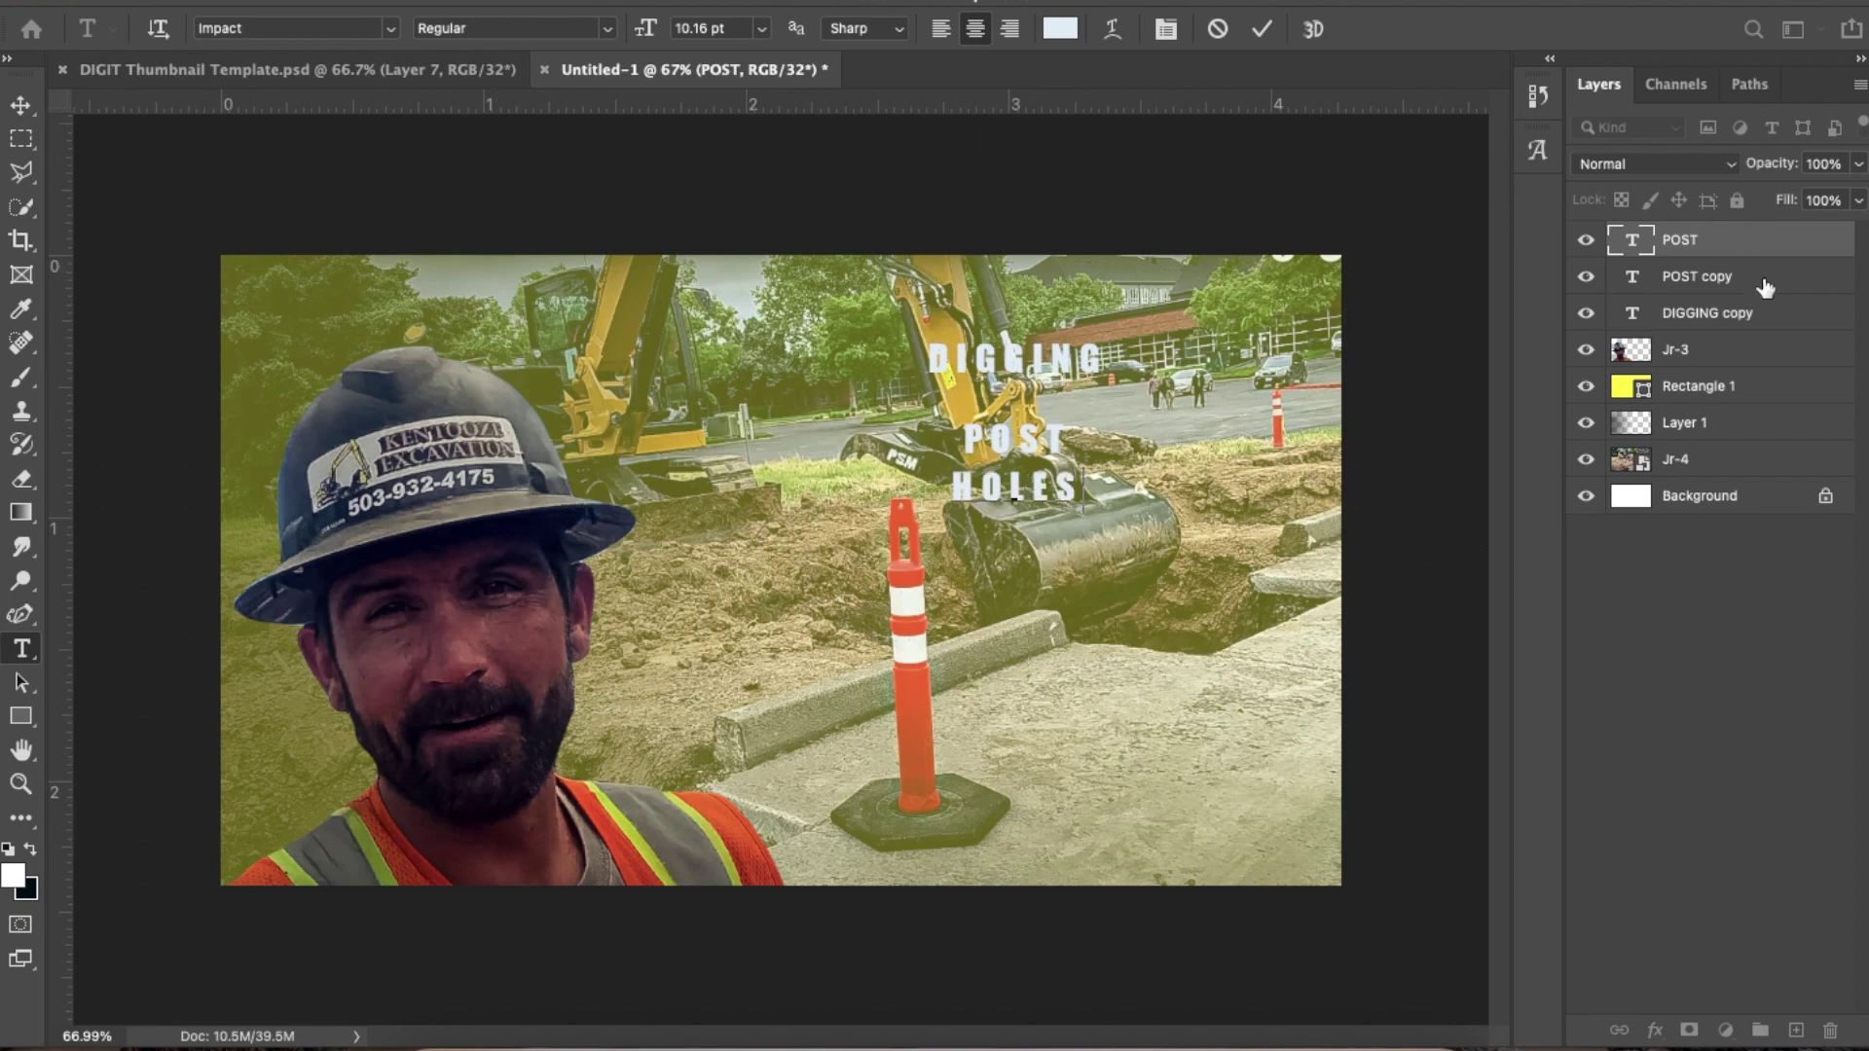
pyautogui.keyDown('shift'); pyautogui.click(1791, 325); pyautogui.keyUp('shift')
pyautogui.press('v')
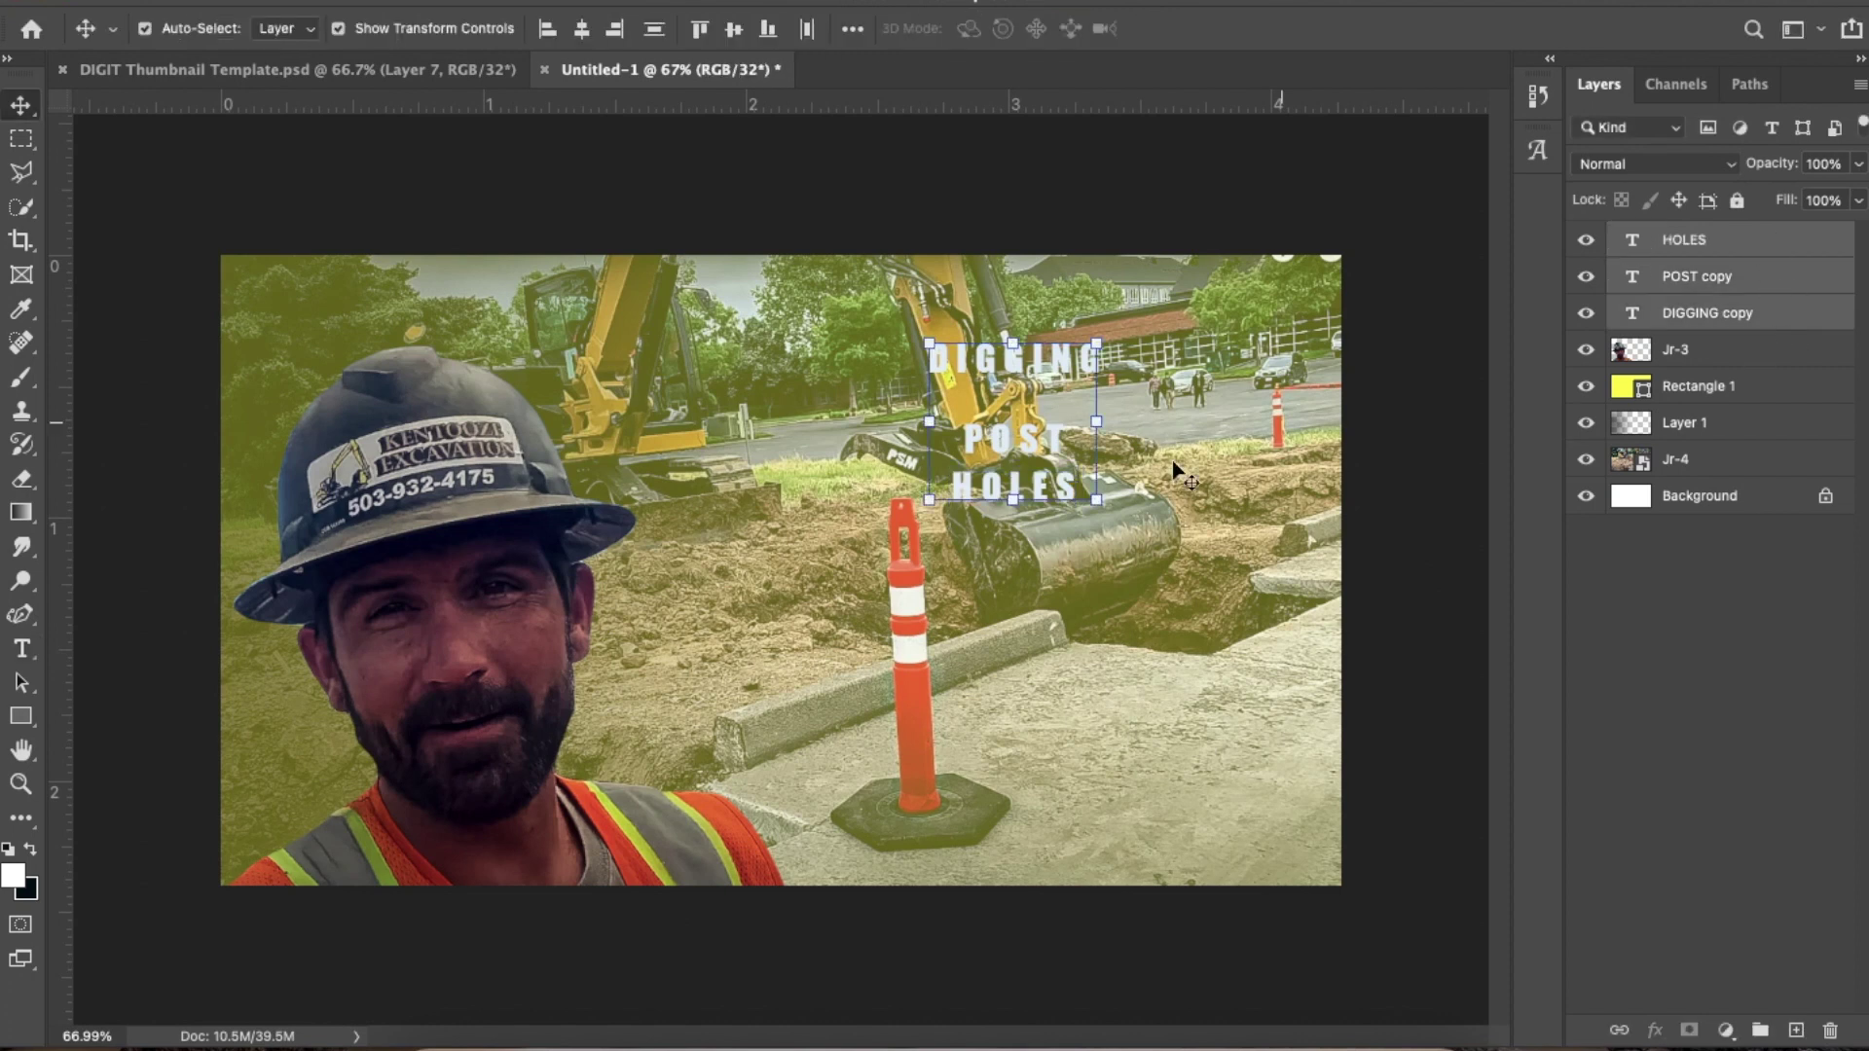
# Scale the three-line title up about 363% and move it over the photo's right side
pyautogui.moveTo(1096, 500); pyautogui.dragTo(1451, 903)
pyautogui.moveTo(1178, 679); pyautogui.dragTo(988, 648)
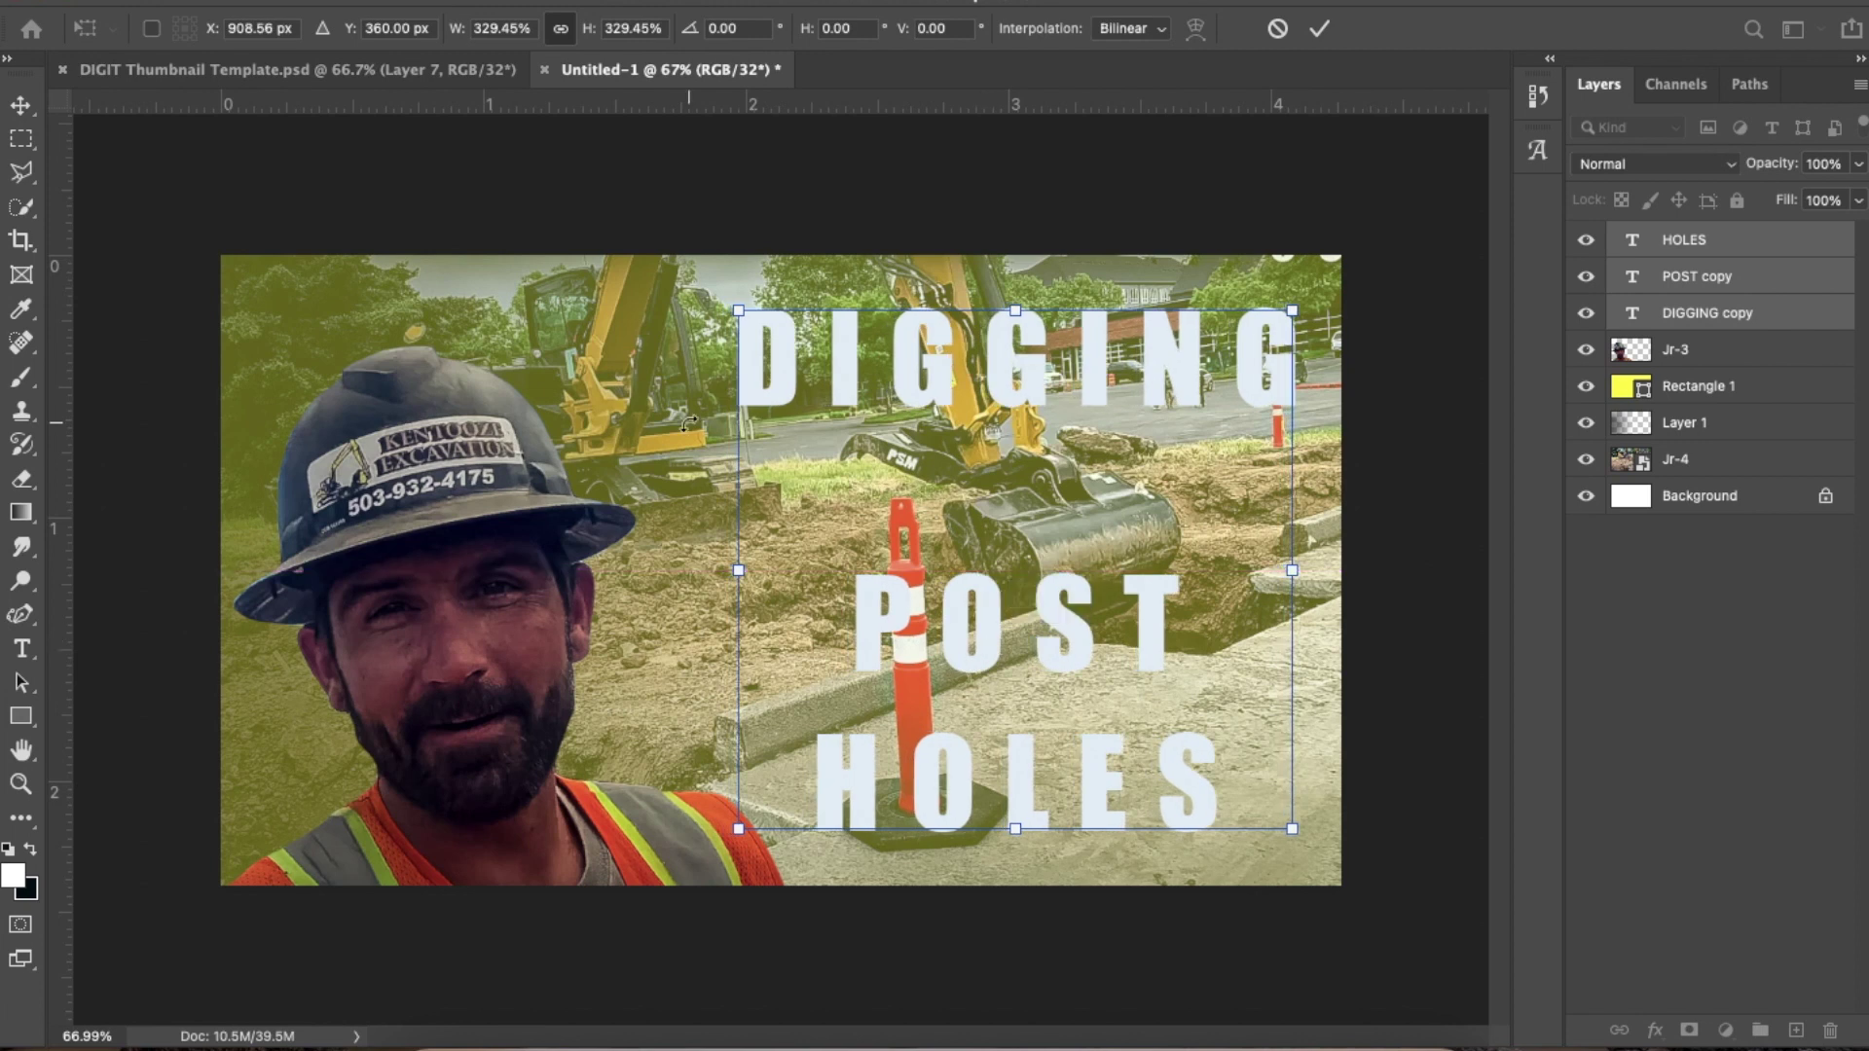
pyautogui.moveTo(722, 305); pyautogui.dragTo(672, 265)
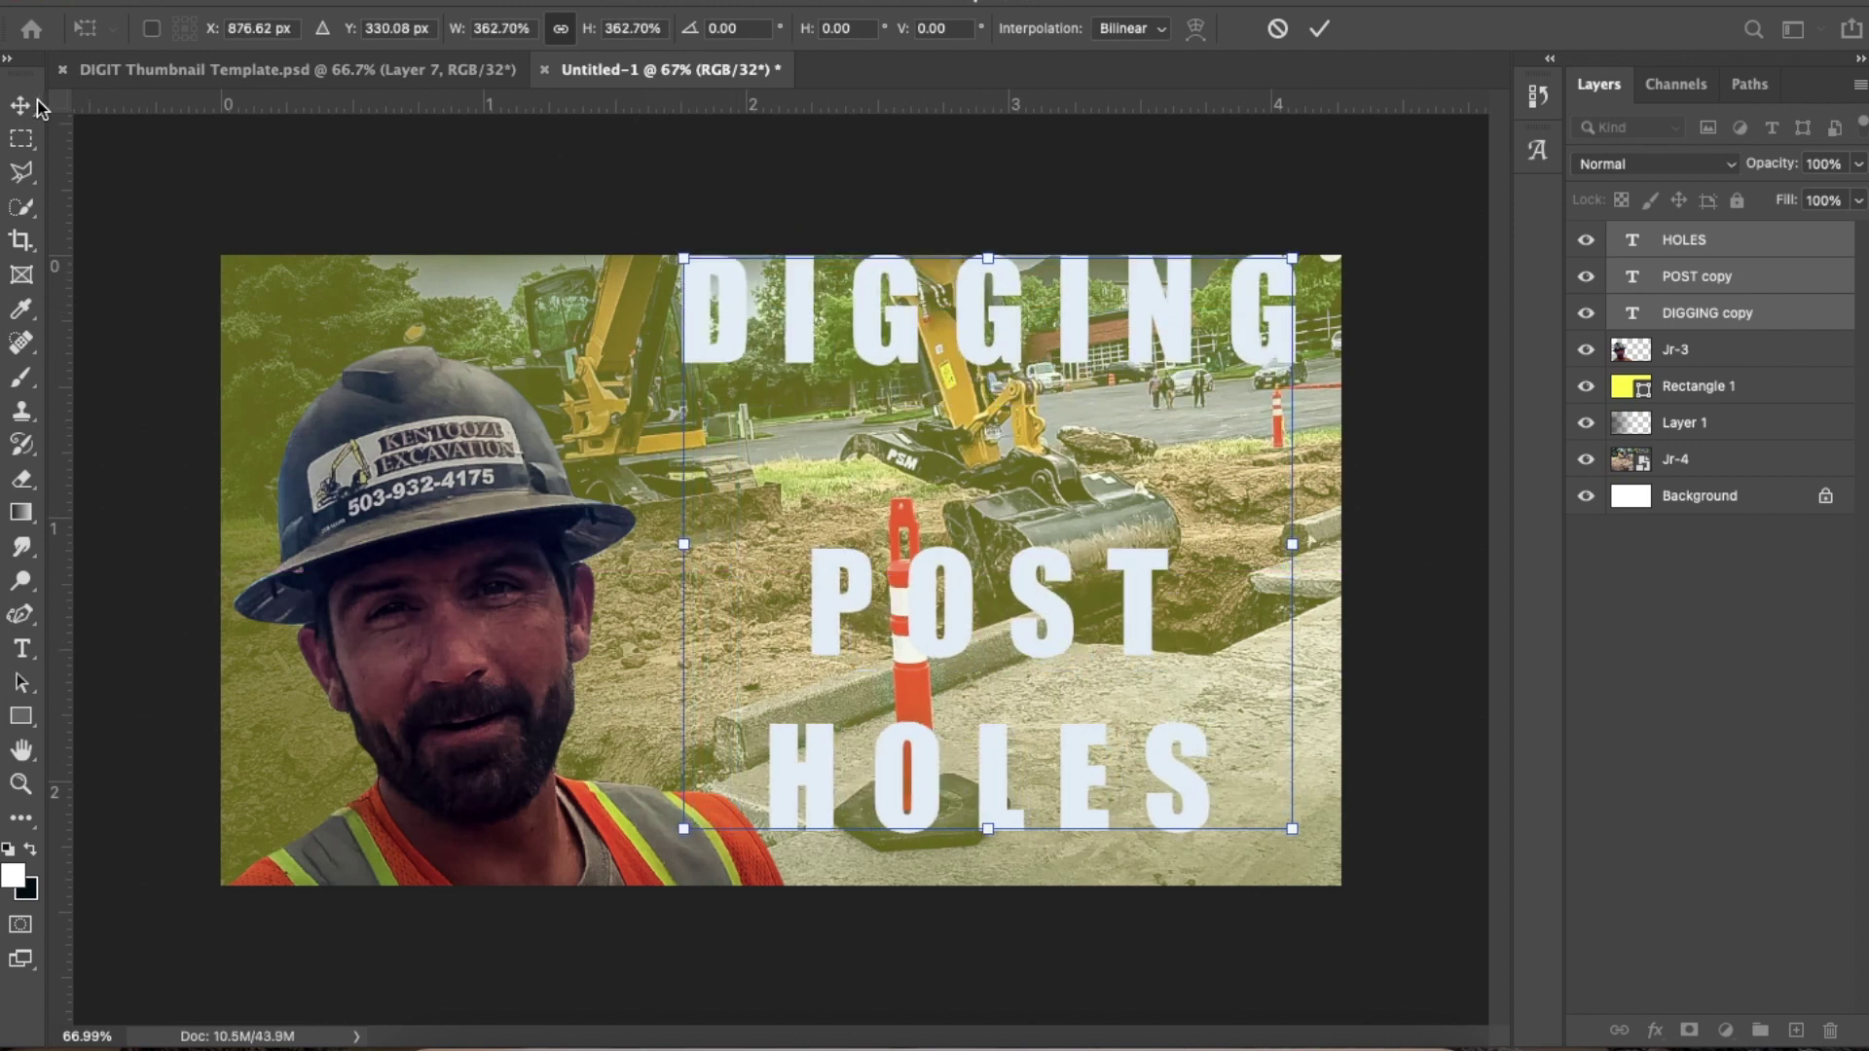
pyautogui.press('Return')
pyautogui.click(972, 195)
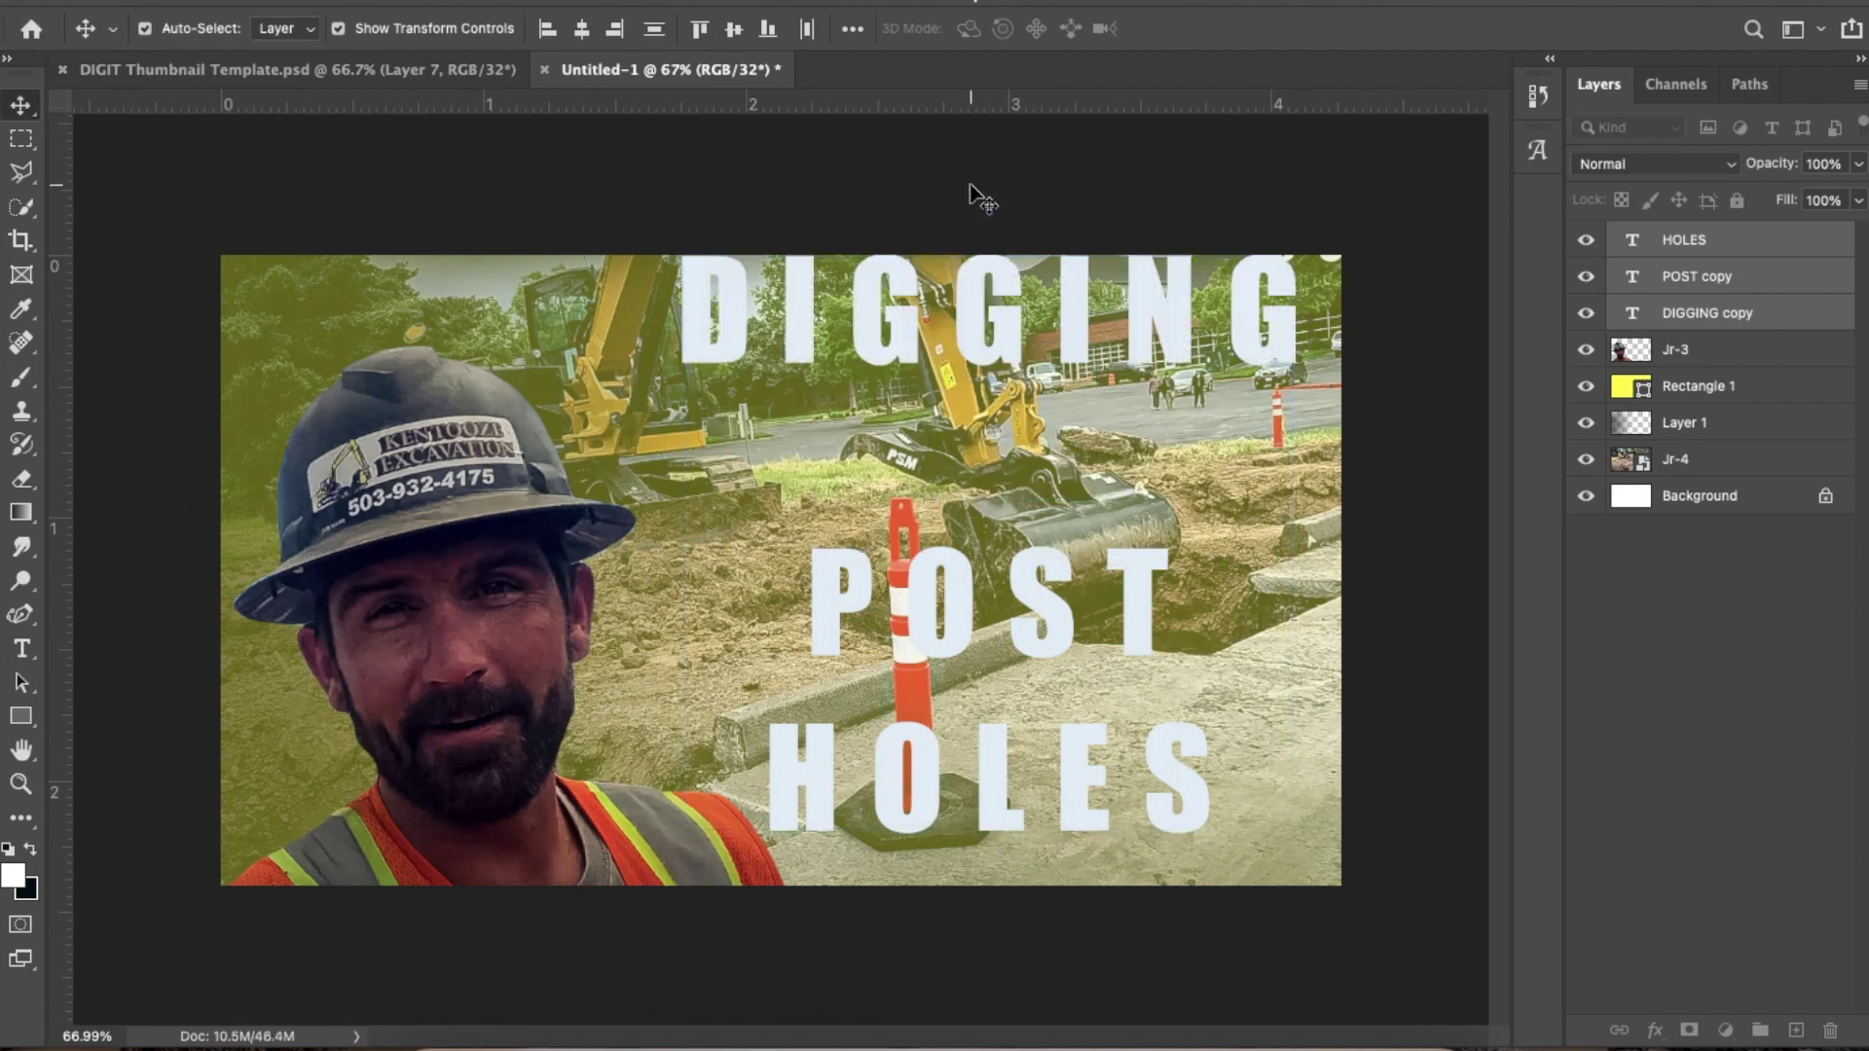
# Nudge the DIGGING, POST and HOLES lines into an evenly spaced, aligned stack
pyautogui.moveTo(1030, 606); pyautogui.dragTo(1030, 612)
pyautogui.moveTo(1010, 776); pyautogui.dragTo(1085, 776)
pyautogui.moveTo(1042, 632); pyautogui.dragTo(1114, 642)
pyautogui.moveTo(1002, 325); pyautogui.dragTo(1038, 509)
pyautogui.click(1036, 640)
pyautogui.moveTo(1037, 645)
pyautogui.mouseDown()
pyautogui.moveTo(986, 645)
pyautogui.moveTo(1012, 687)
pyautogui.moveTo(1024, 670)
pyautogui.mouseUp()
pyautogui.click(1074, 767)
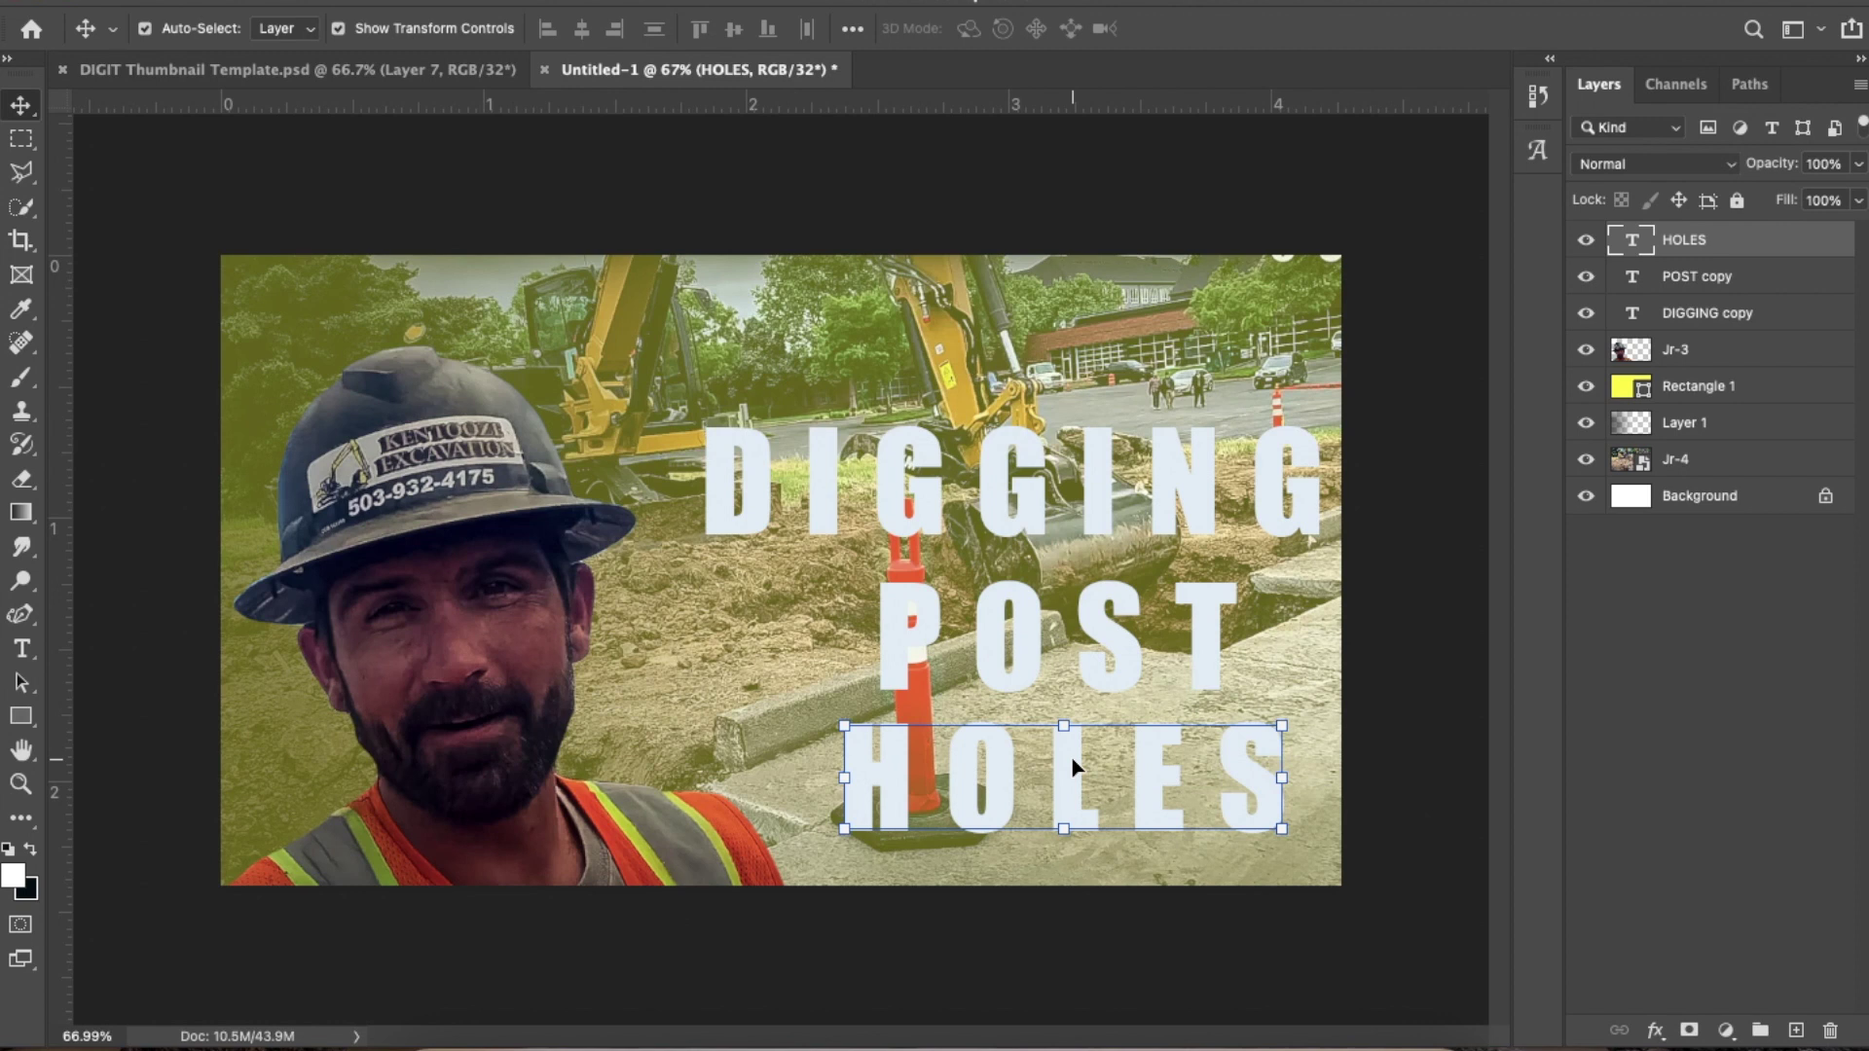
# Change the POST text colour to white
pyautogui.click(1055, 170)
pyautogui.doubleClick(1032, 643)
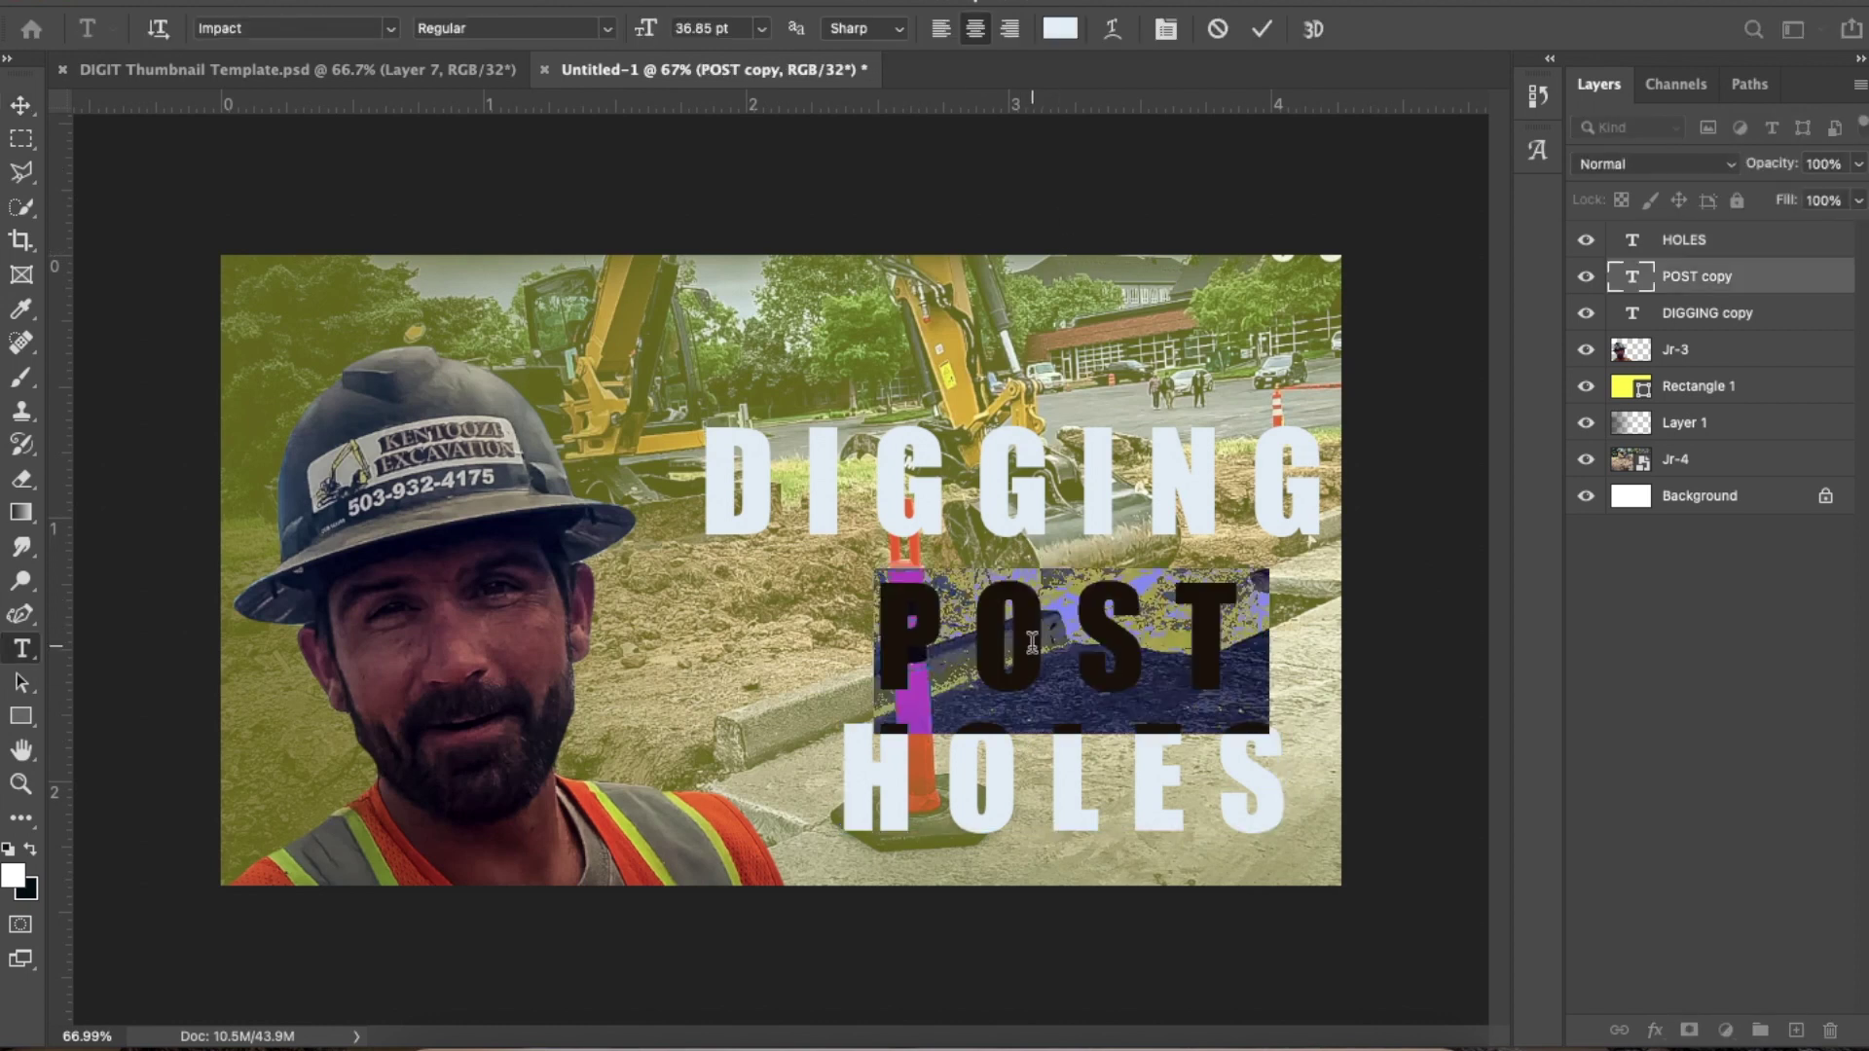
pyautogui.click(1063, 31)
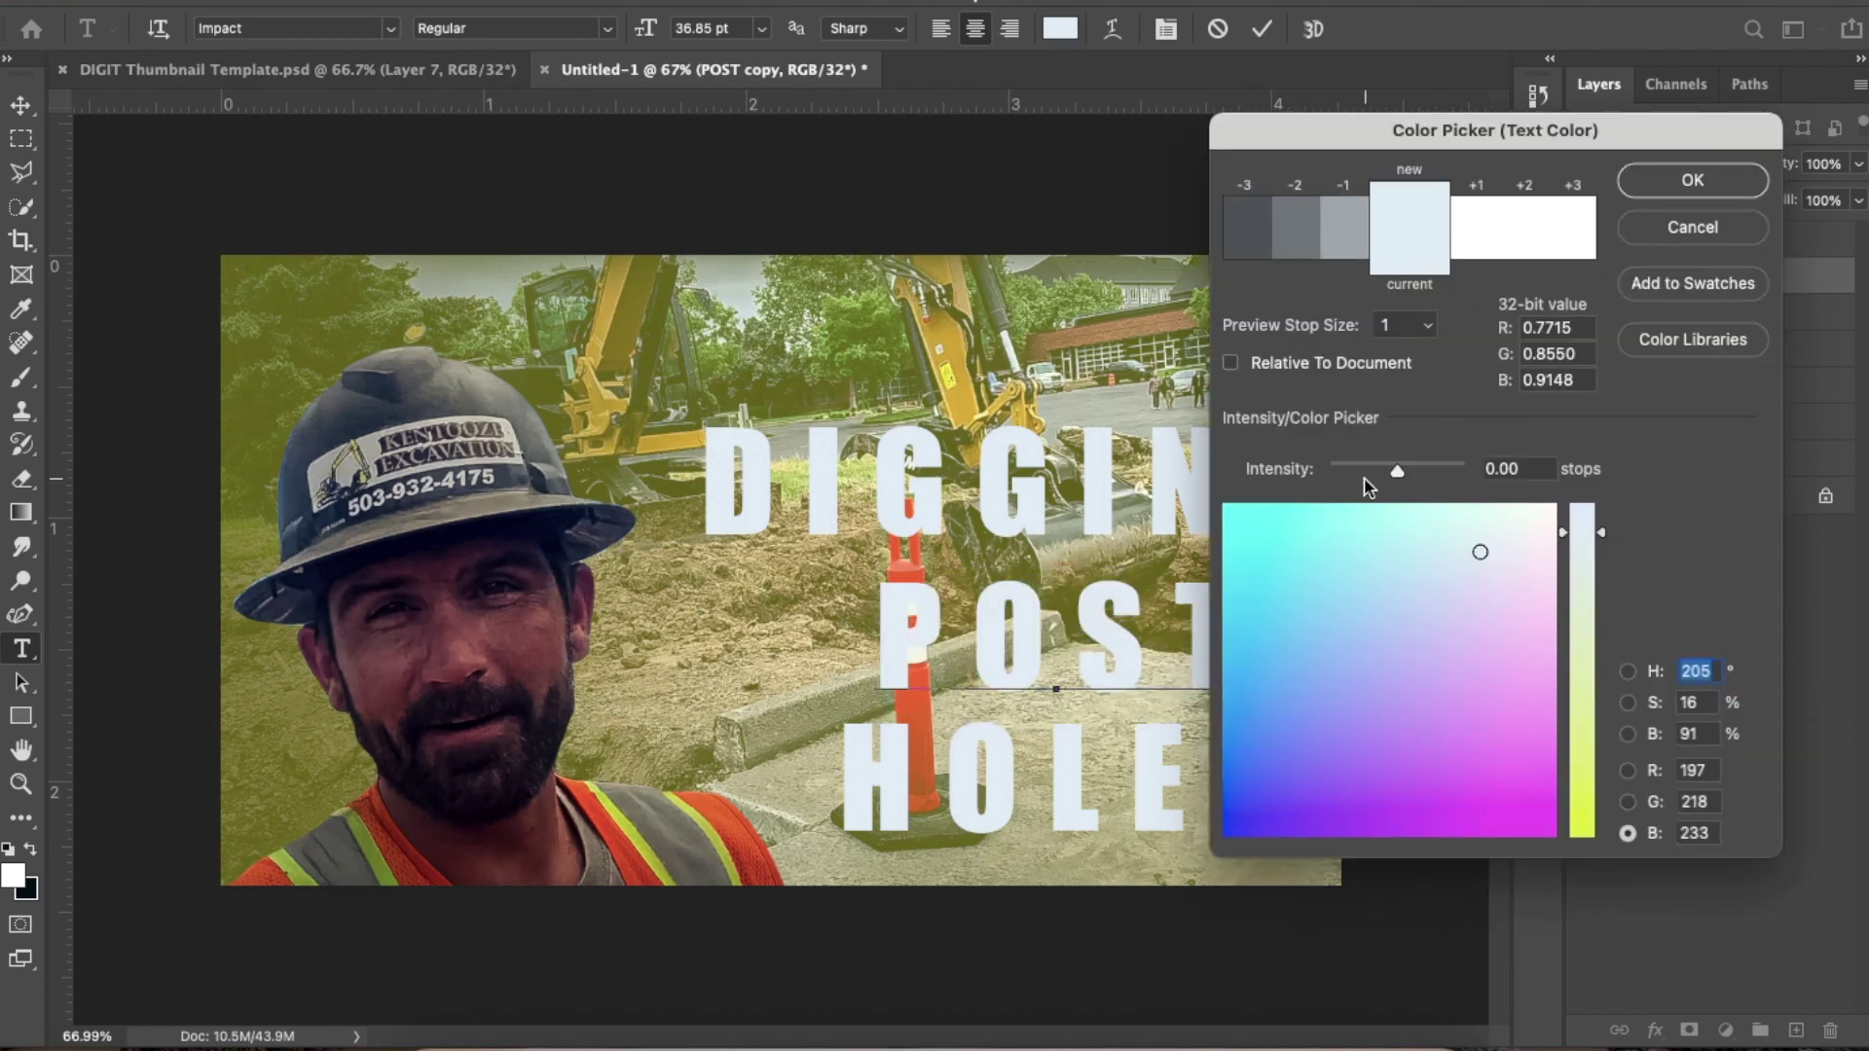
pyautogui.moveTo(1477, 551)
pyautogui.mouseDown()
pyautogui.moveTo(1566, 503)
pyautogui.moveTo(1579, 522)
pyautogui.moveTo(1579, 504)
pyautogui.mouseUp()
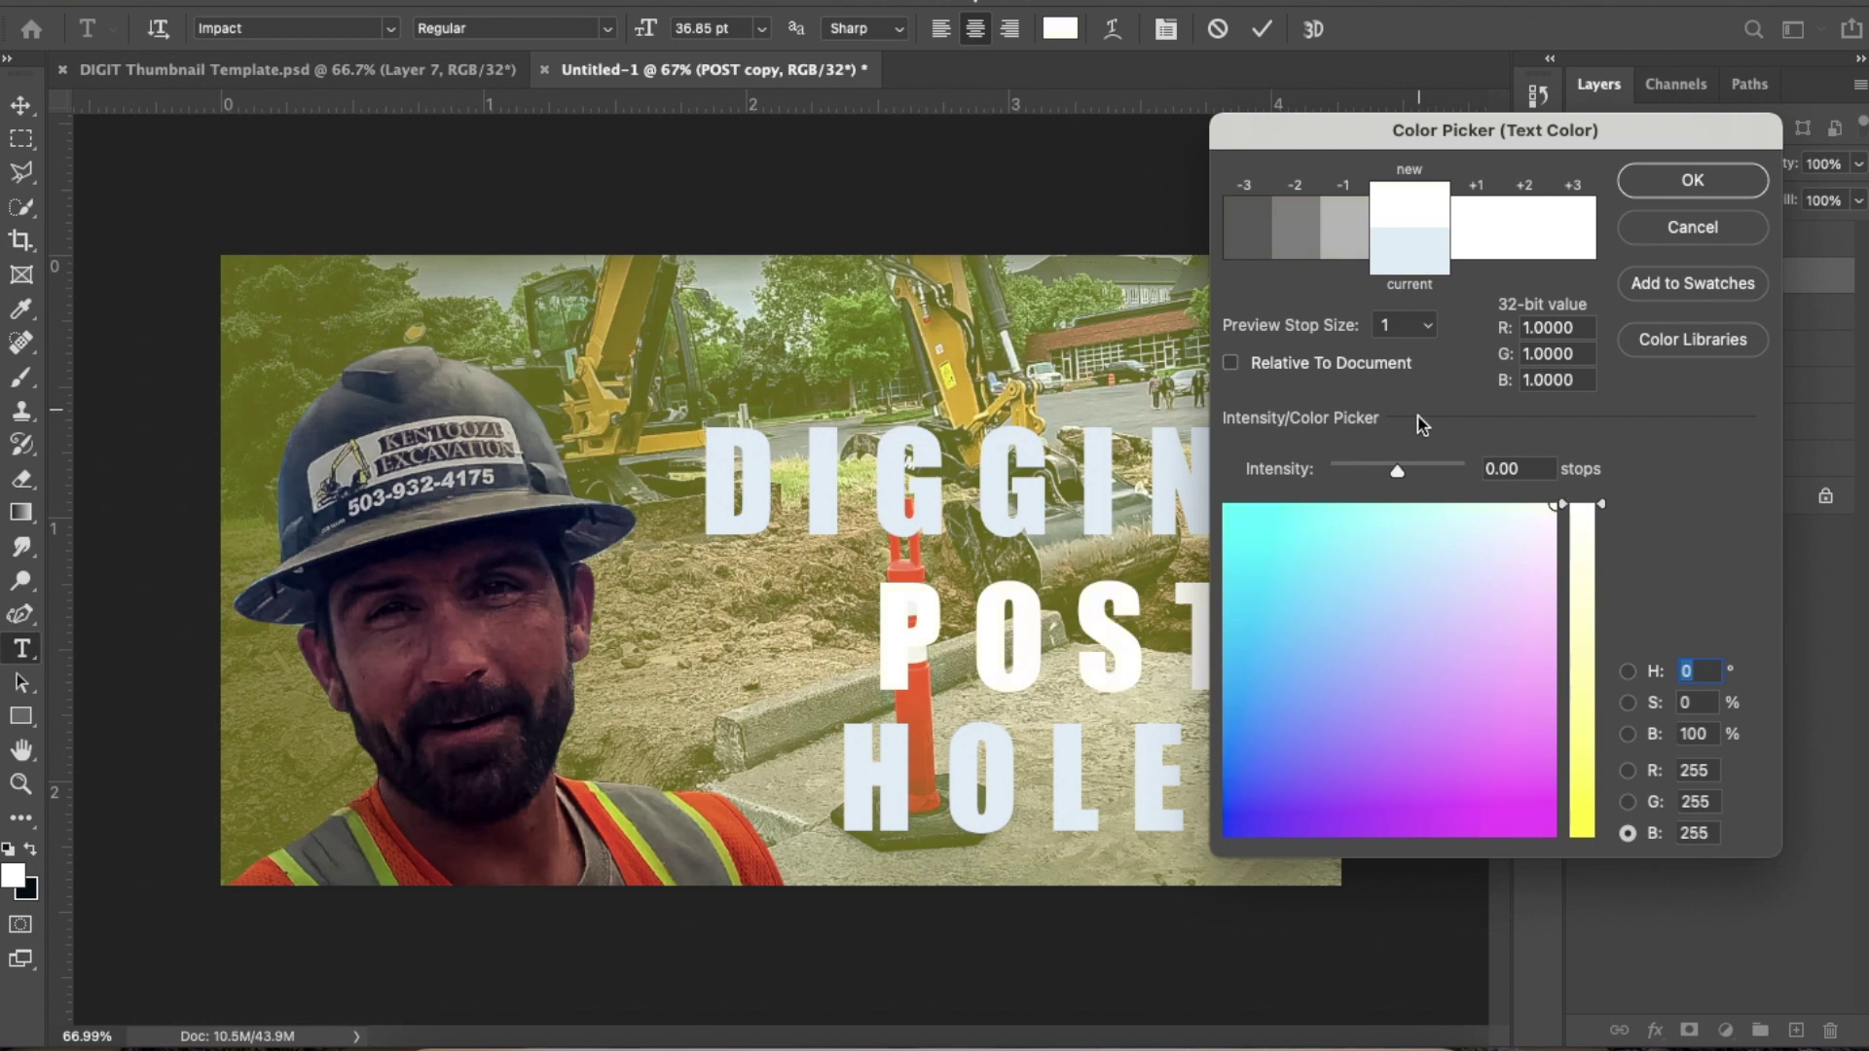
pyautogui.click(1691, 180)
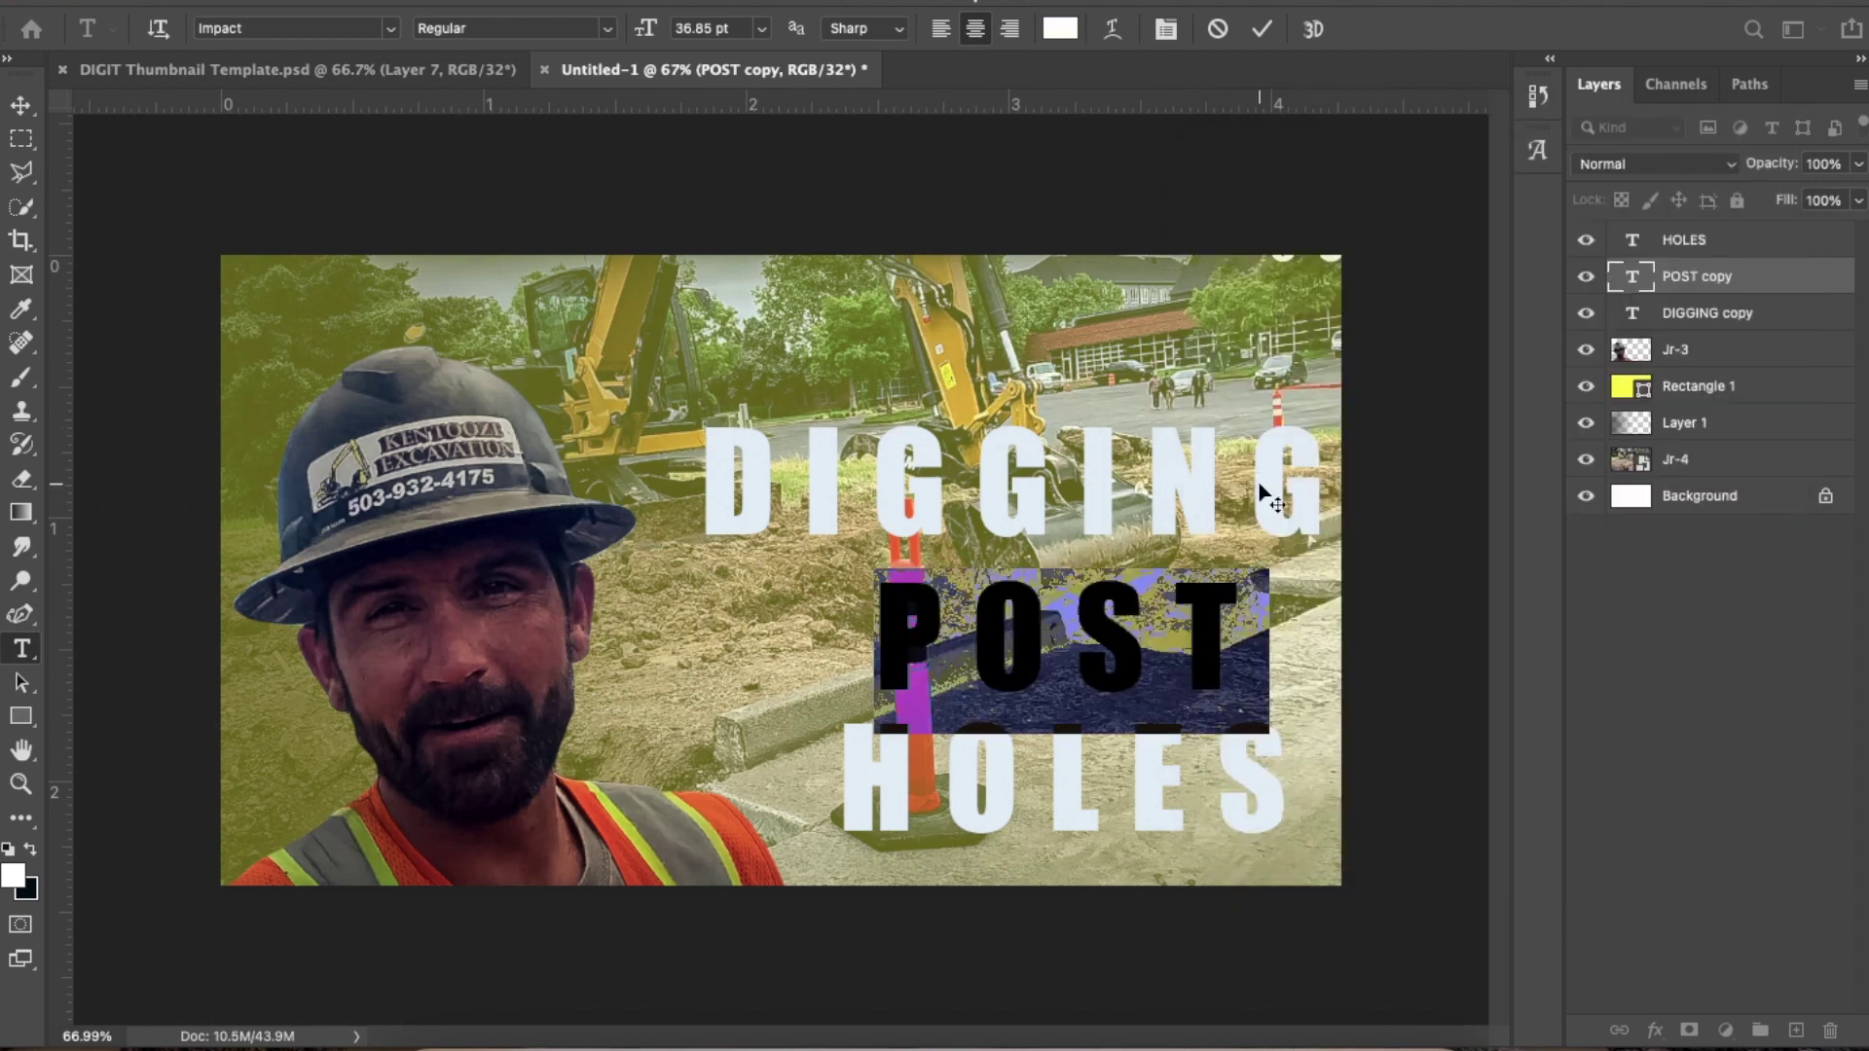
pyautogui.click(1124, 624)
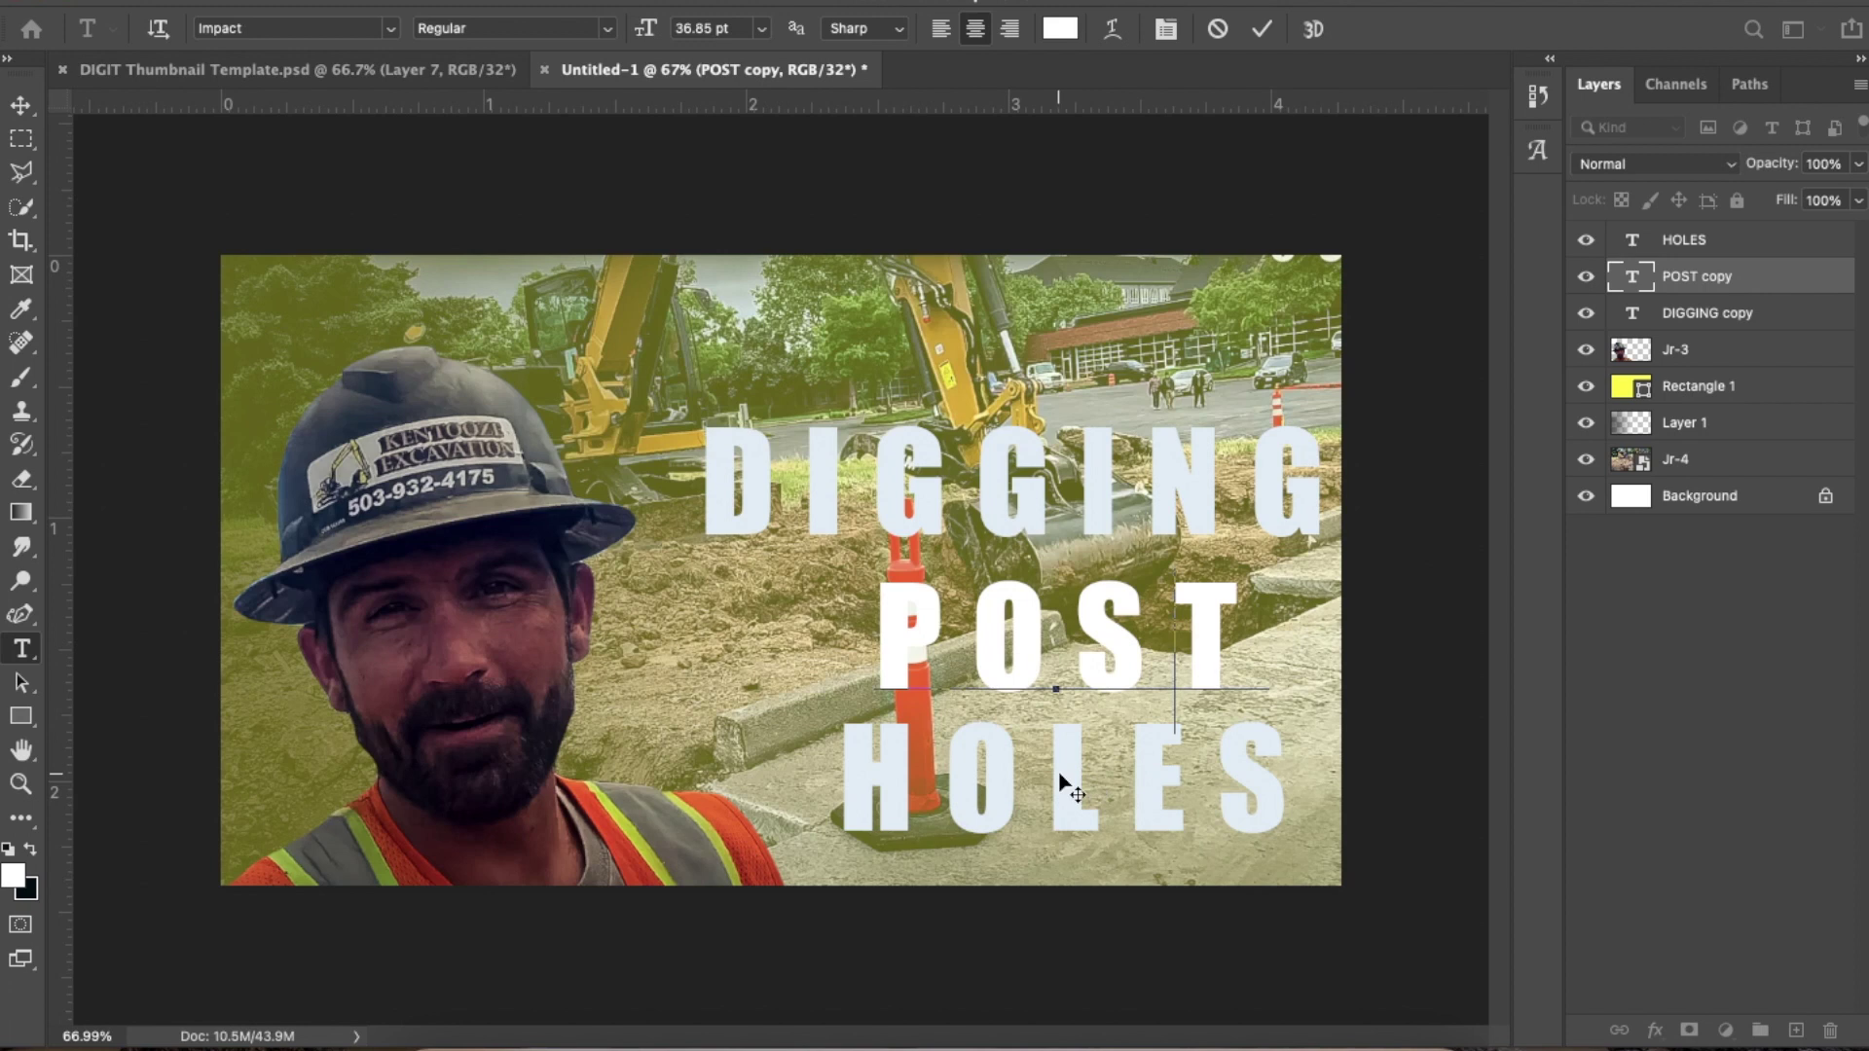
pyautogui.click(21, 104)
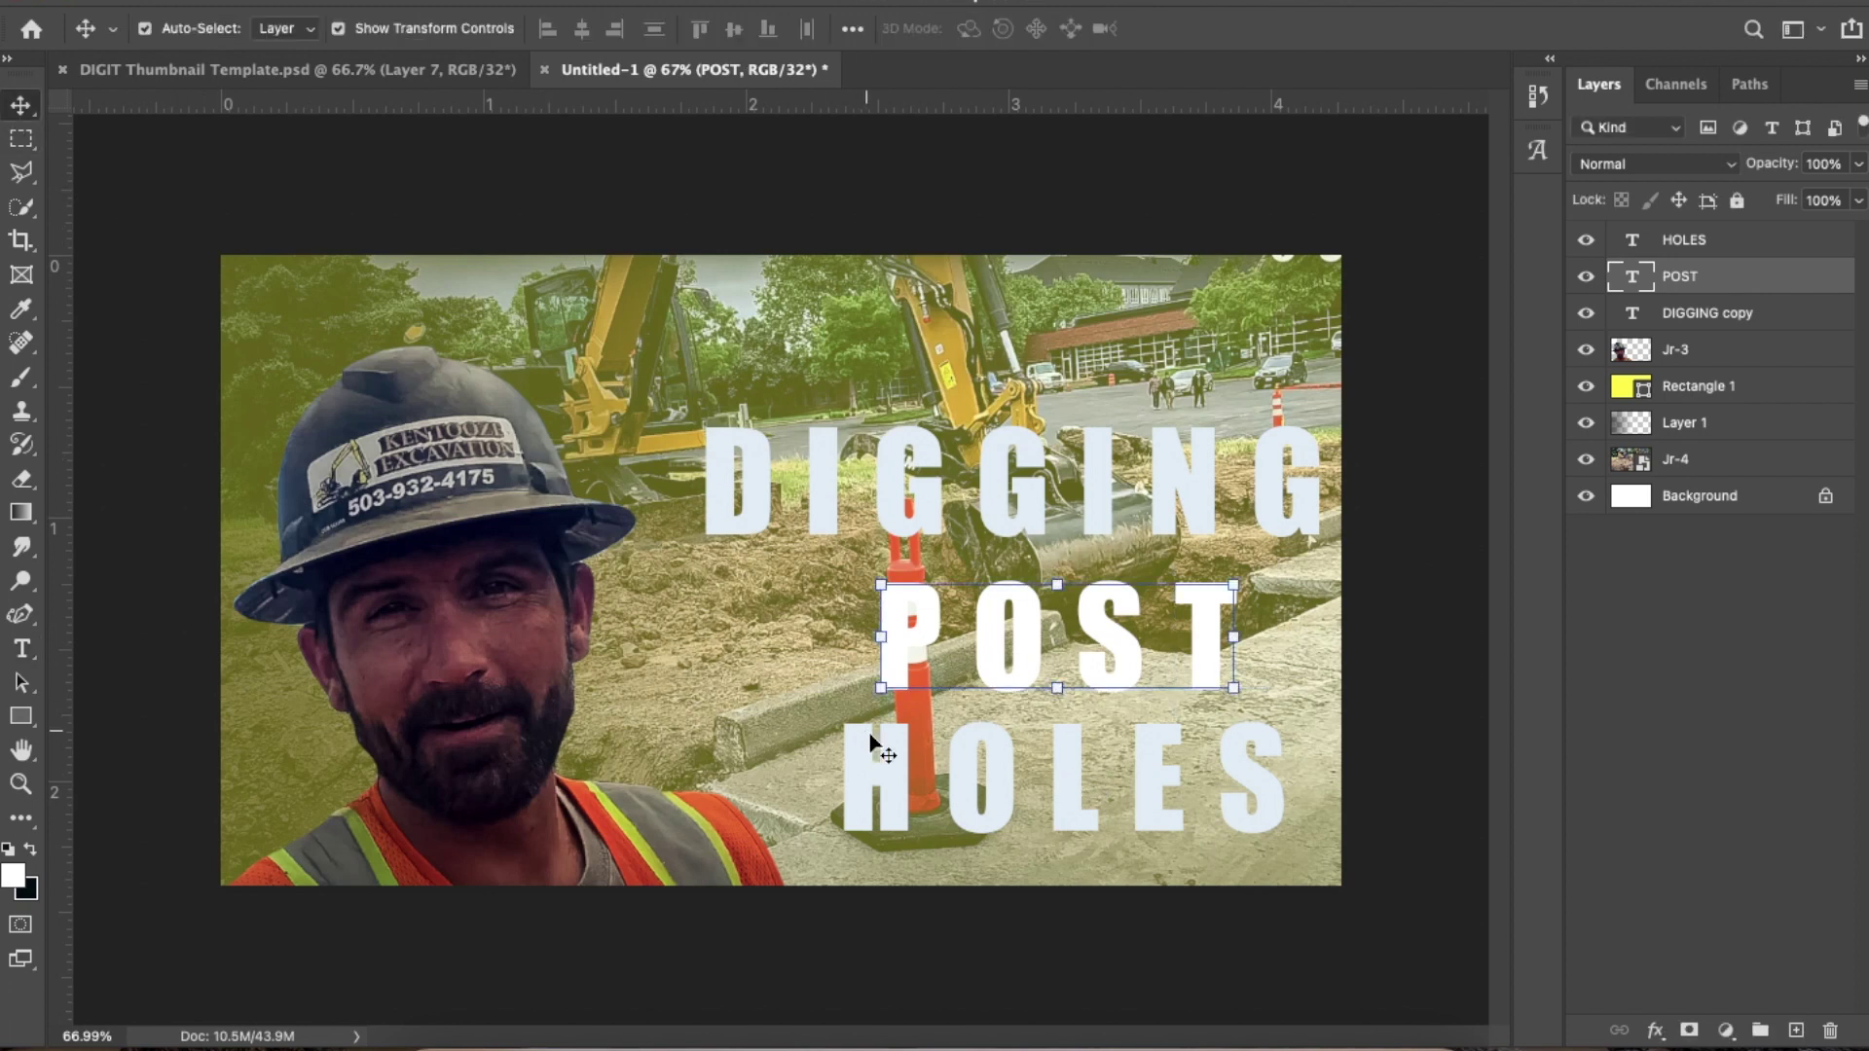
# Change the HOLES text colour to pure white (R255 G255 B255)
pyautogui.doubleClick(997, 769)
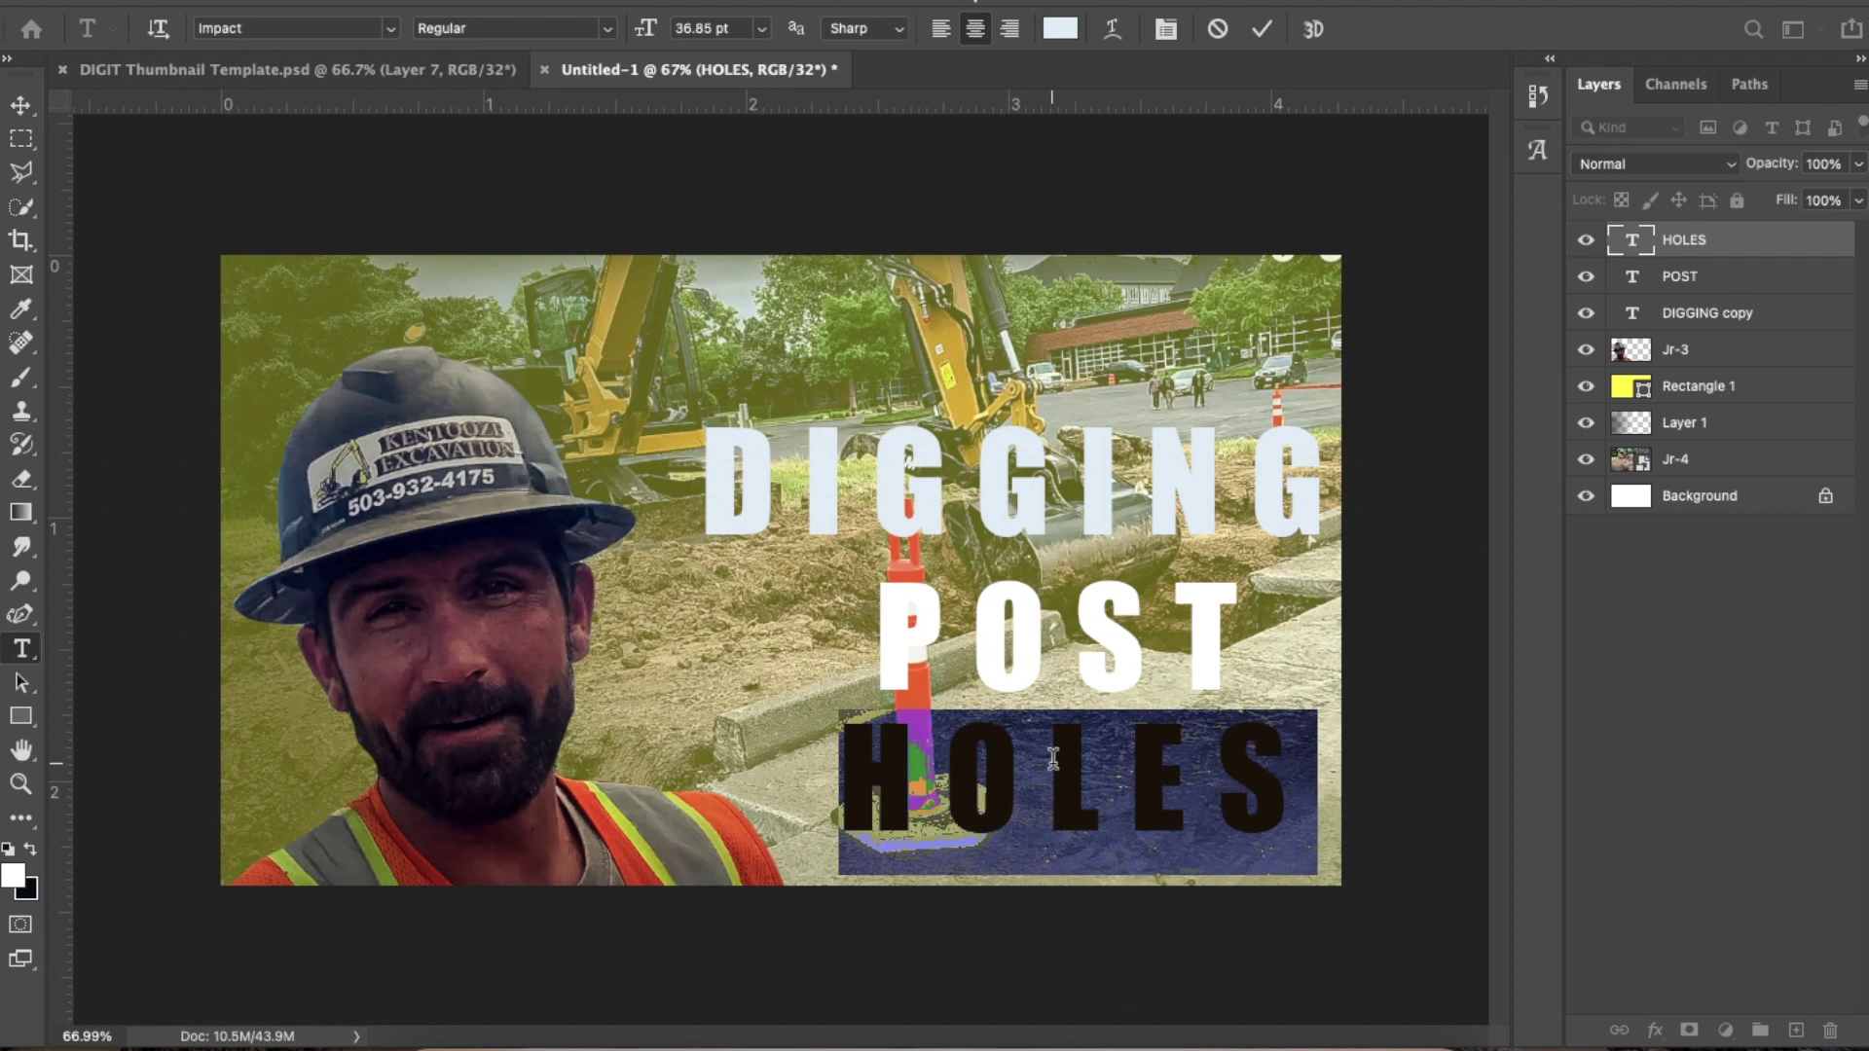
pyautogui.click(1059, 30)
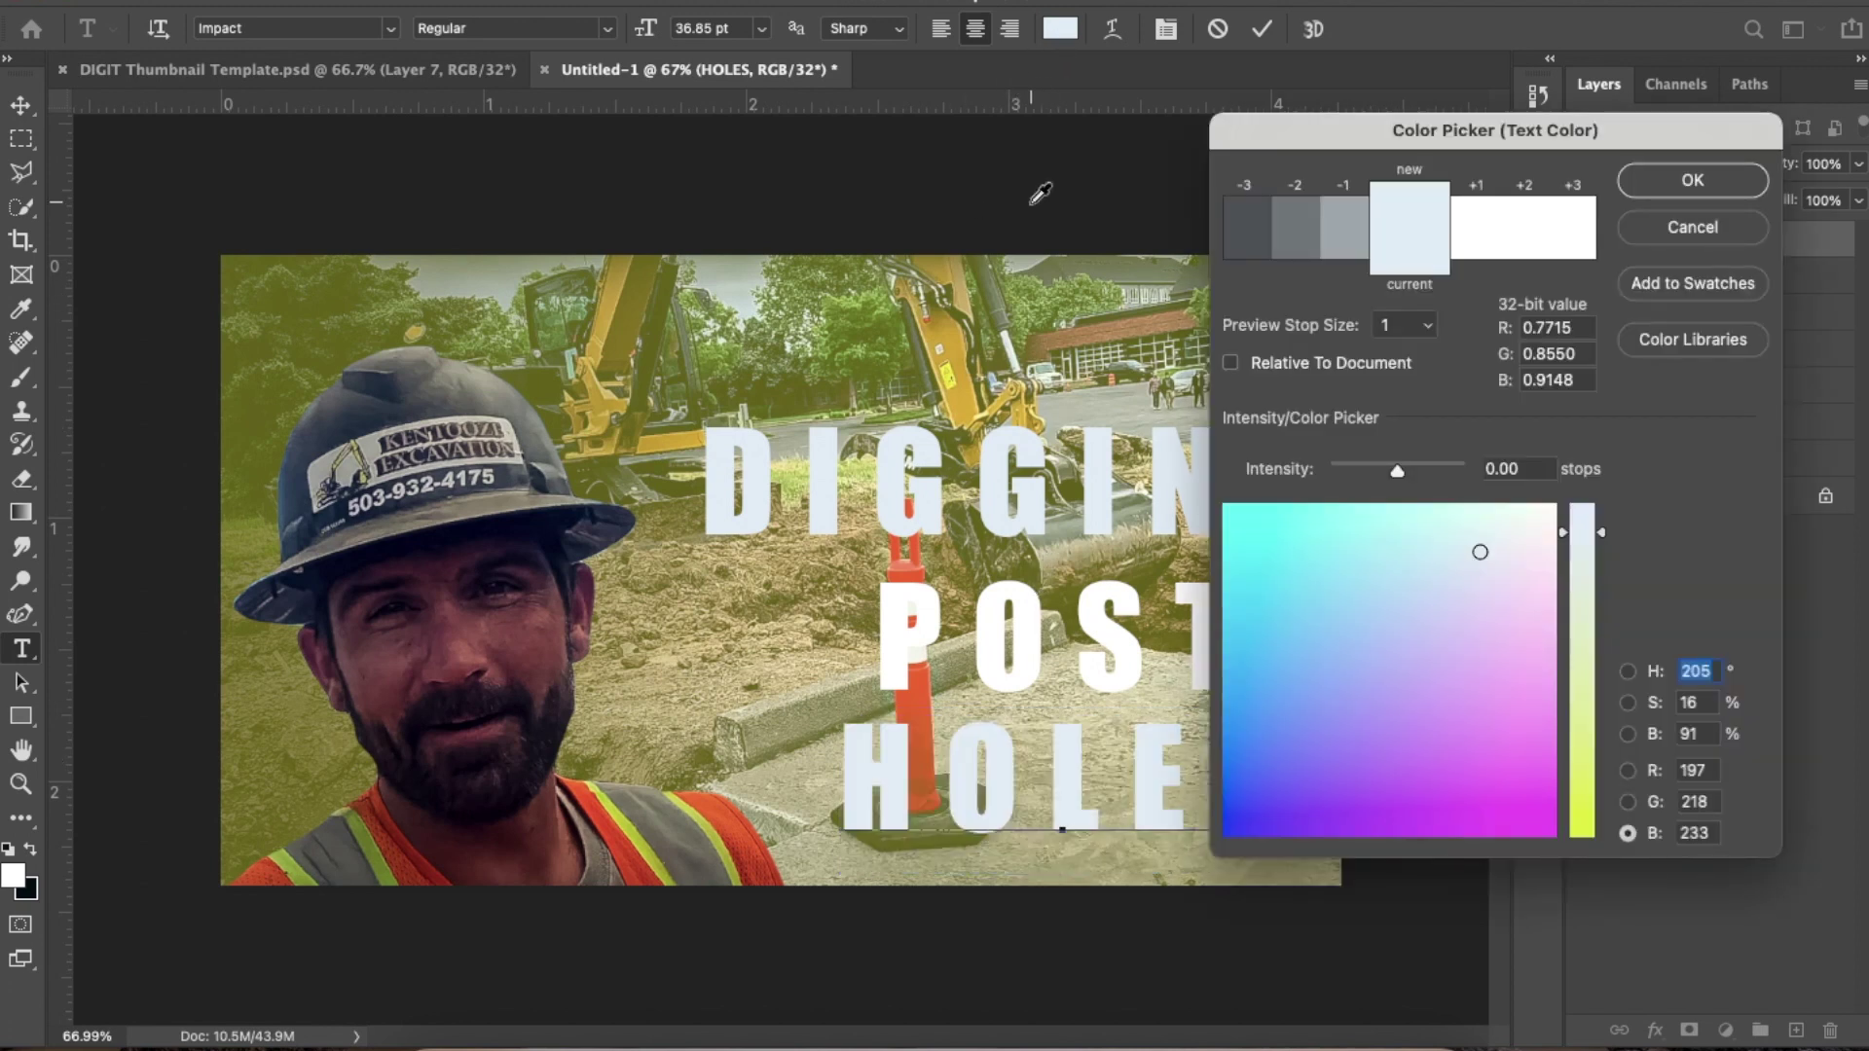
pyautogui.click(1030, 628)
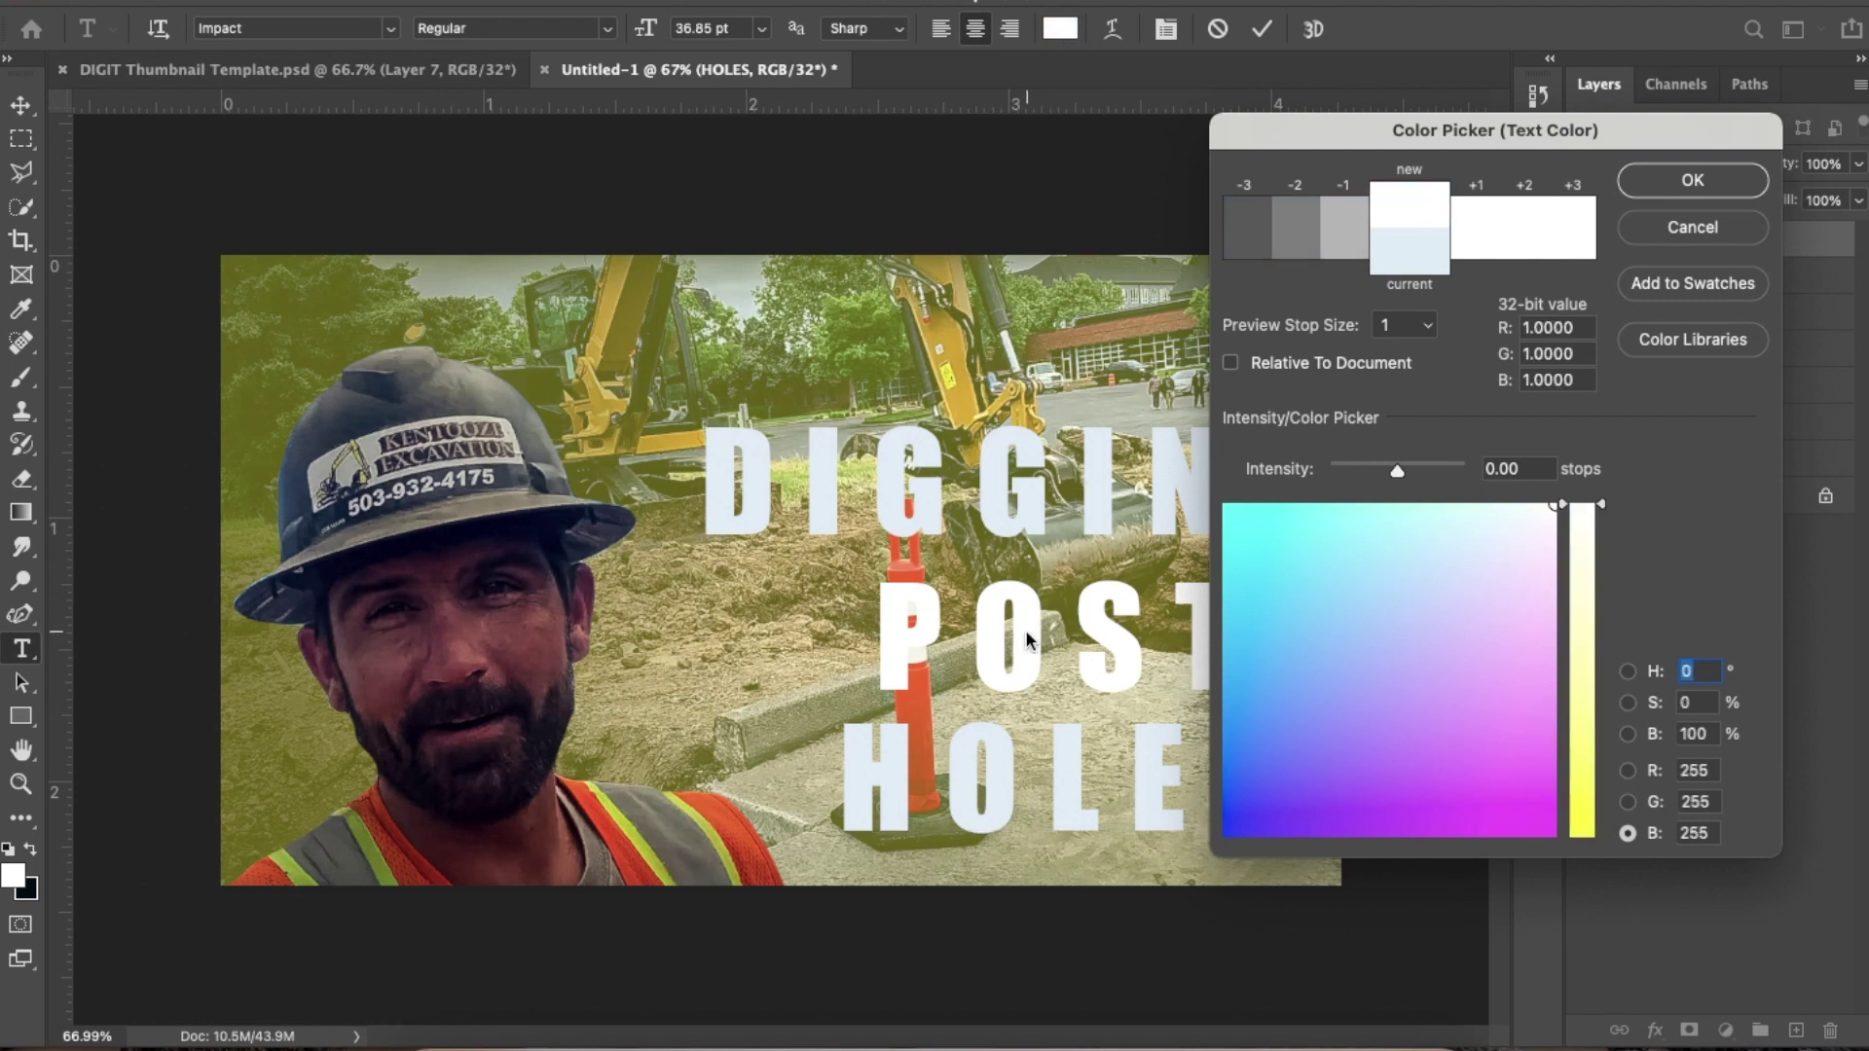
pyautogui.click(1705, 181)
pyautogui.click(1100, 798)
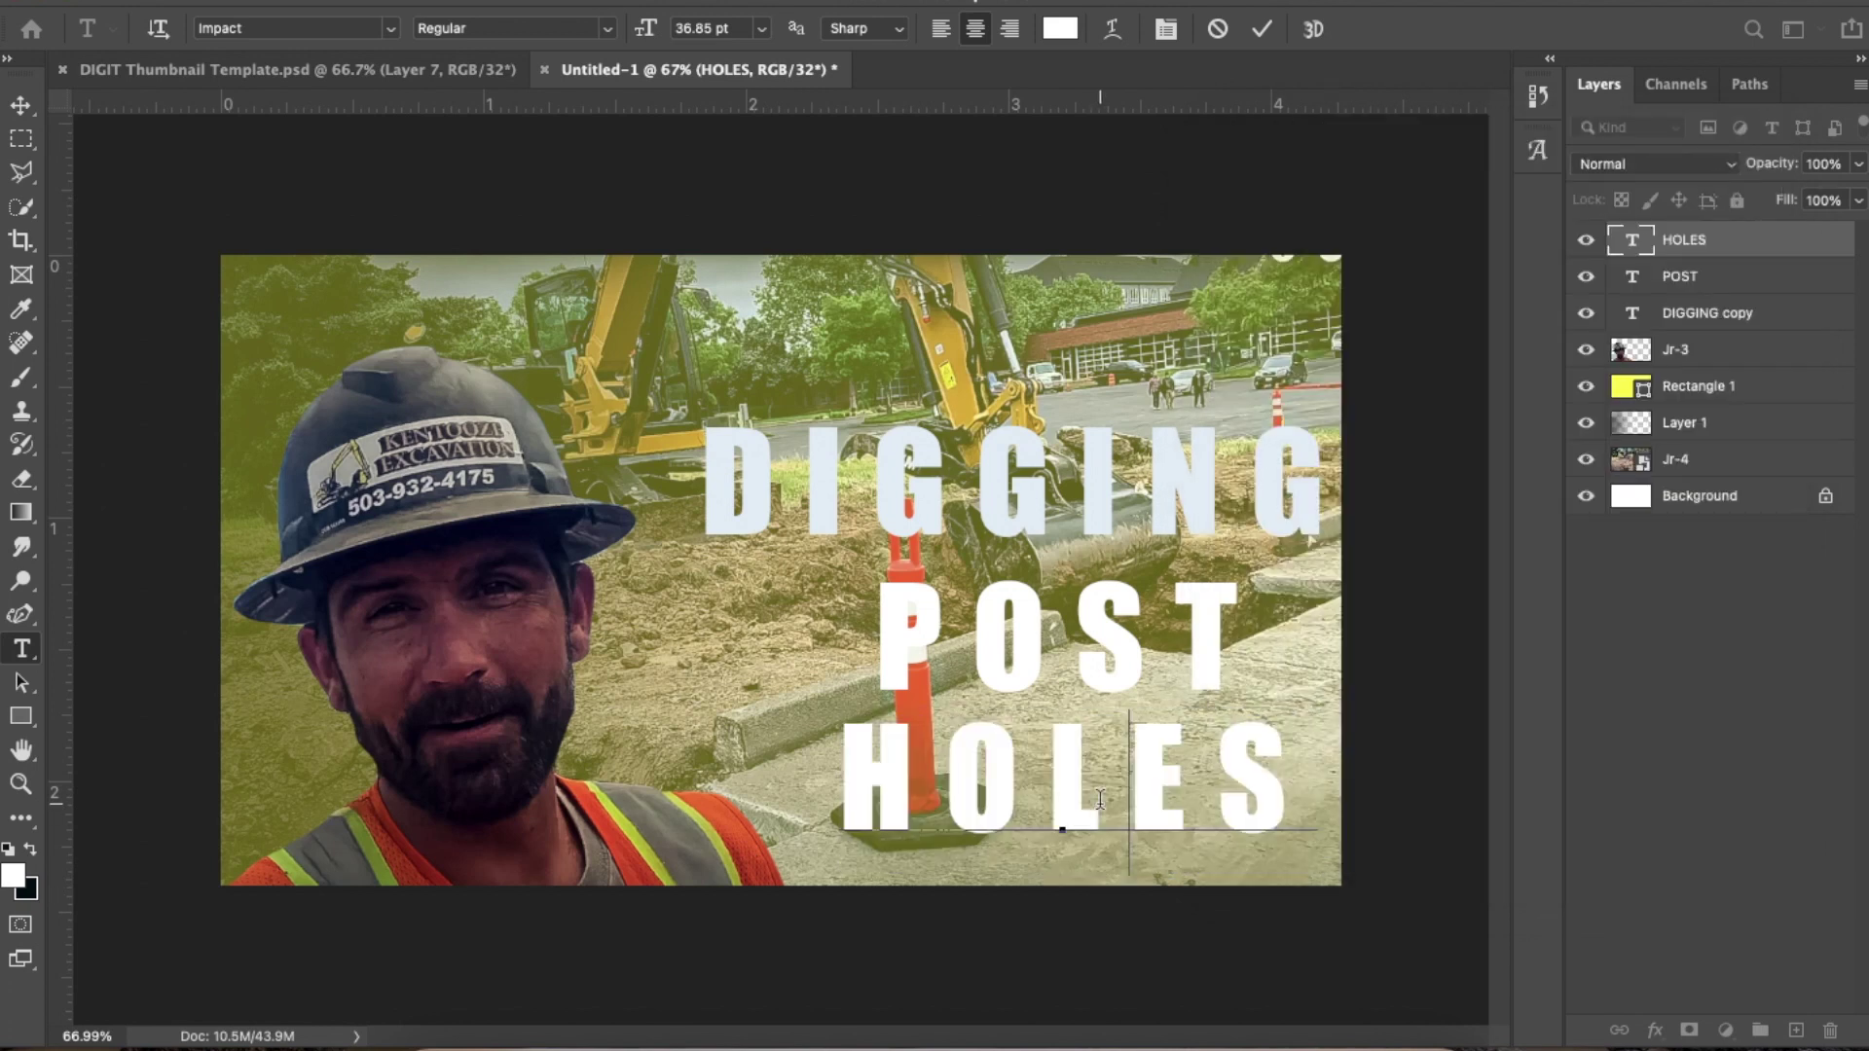
pyautogui.press('Escape')
pyautogui.press('v')
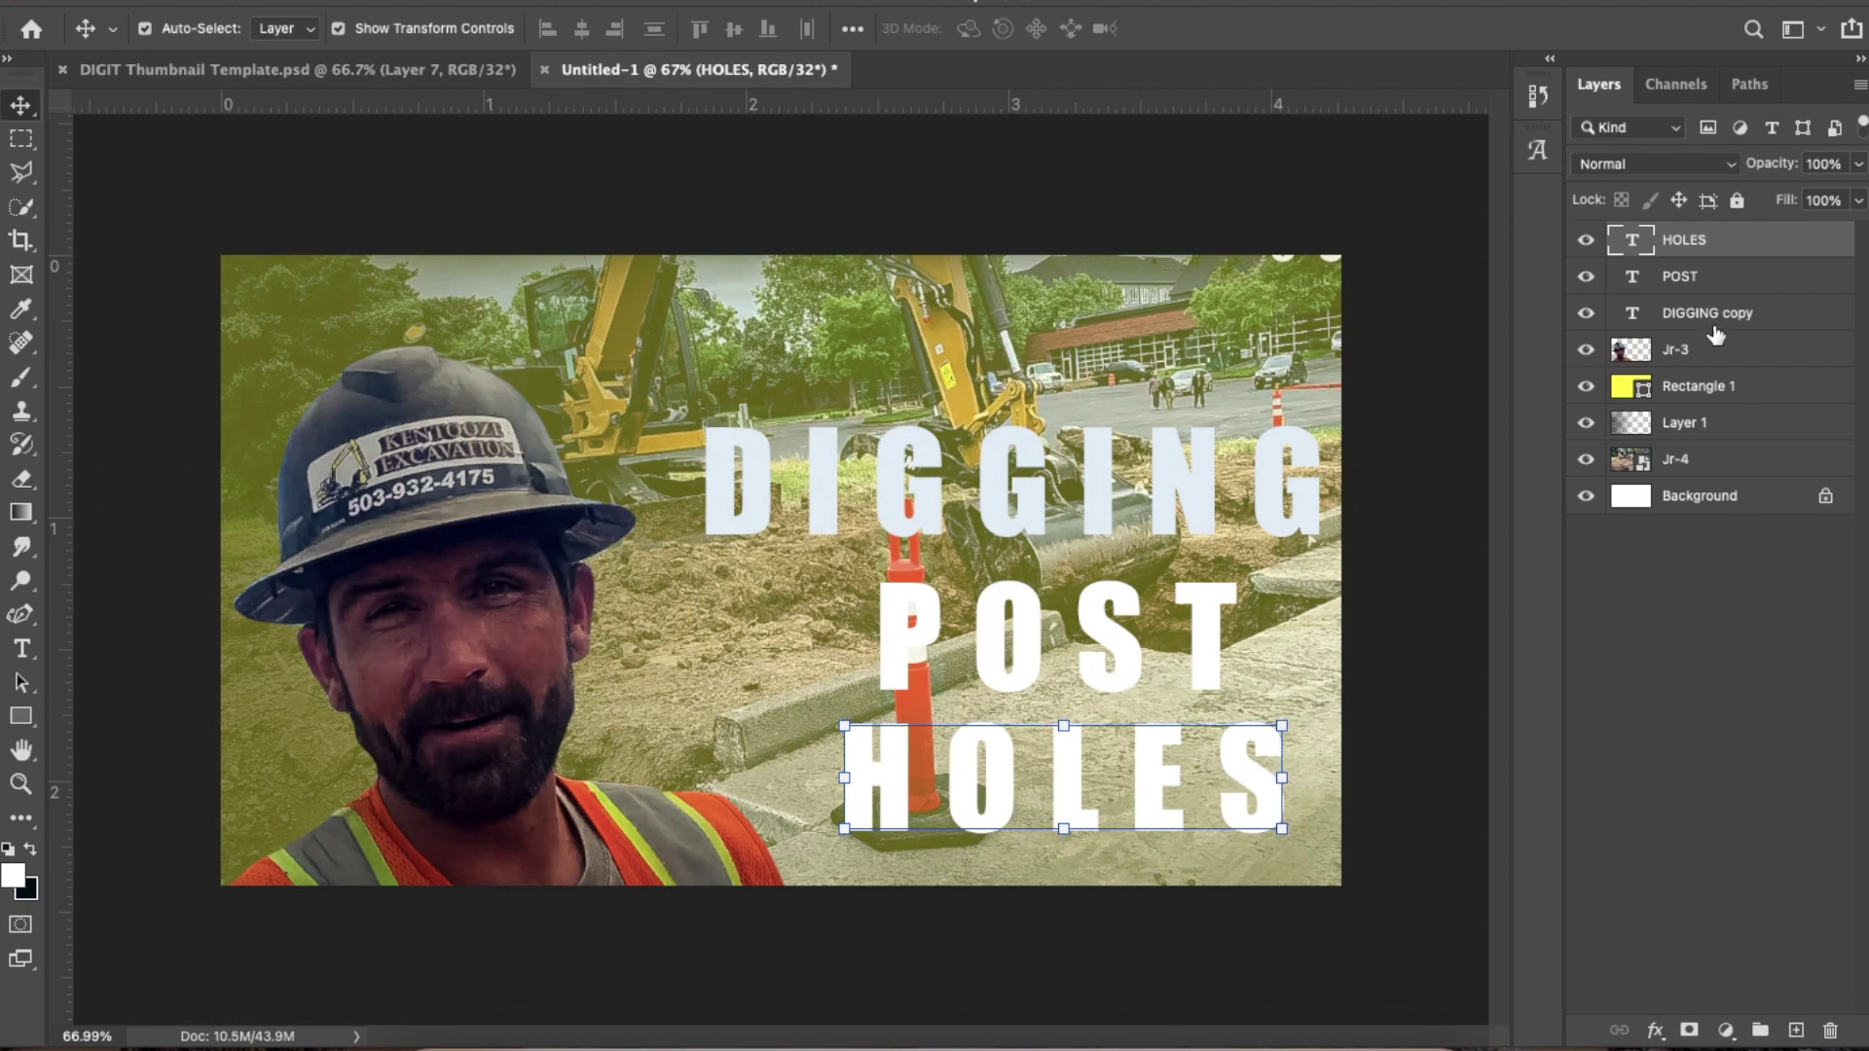
# Give POST a black 8 px Stroke layer style
pyautogui.doubleClick(1729, 279)
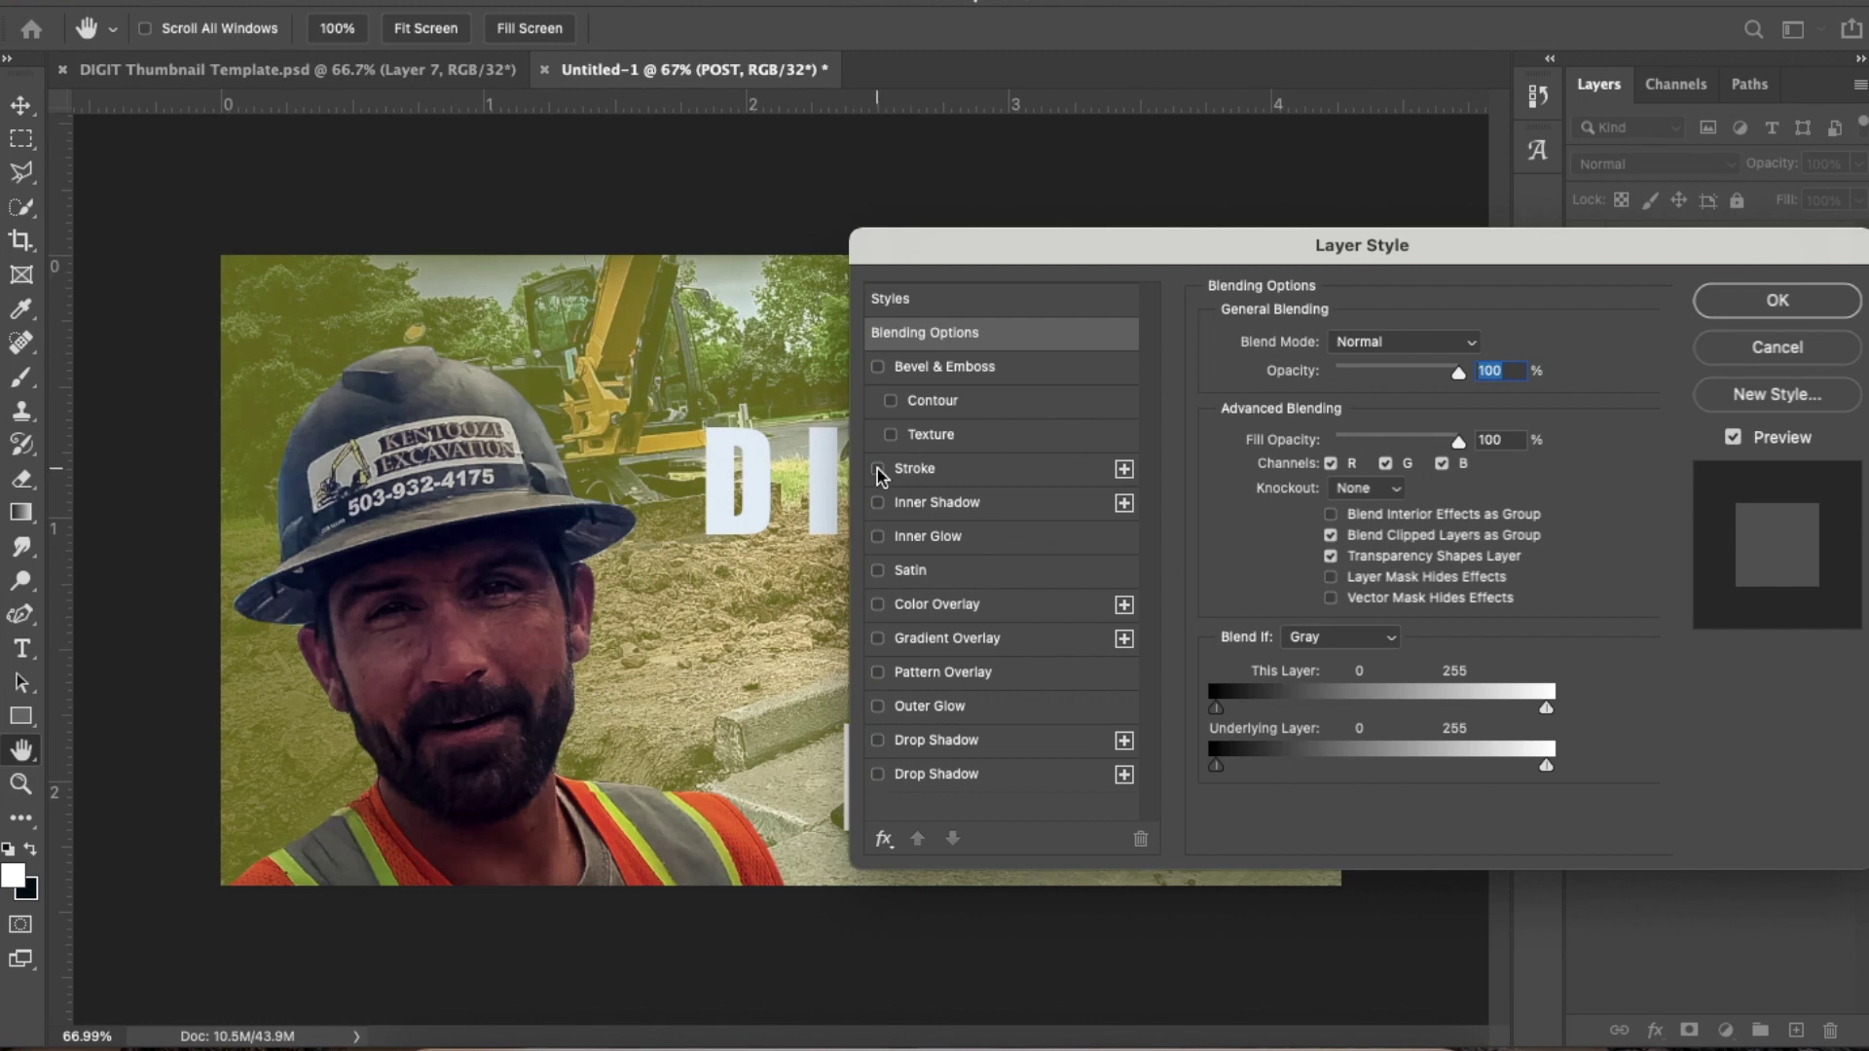
pyautogui.click(879, 475)
pyautogui.moveTo(1172, 253)
pyautogui.mouseDown()
pyautogui.moveTo(553, 271)
pyautogui.moveTo(305, 68)
pyautogui.moveTo(458, 24)
pyautogui.moveTo(1610, 15)
pyautogui.mouseUp()
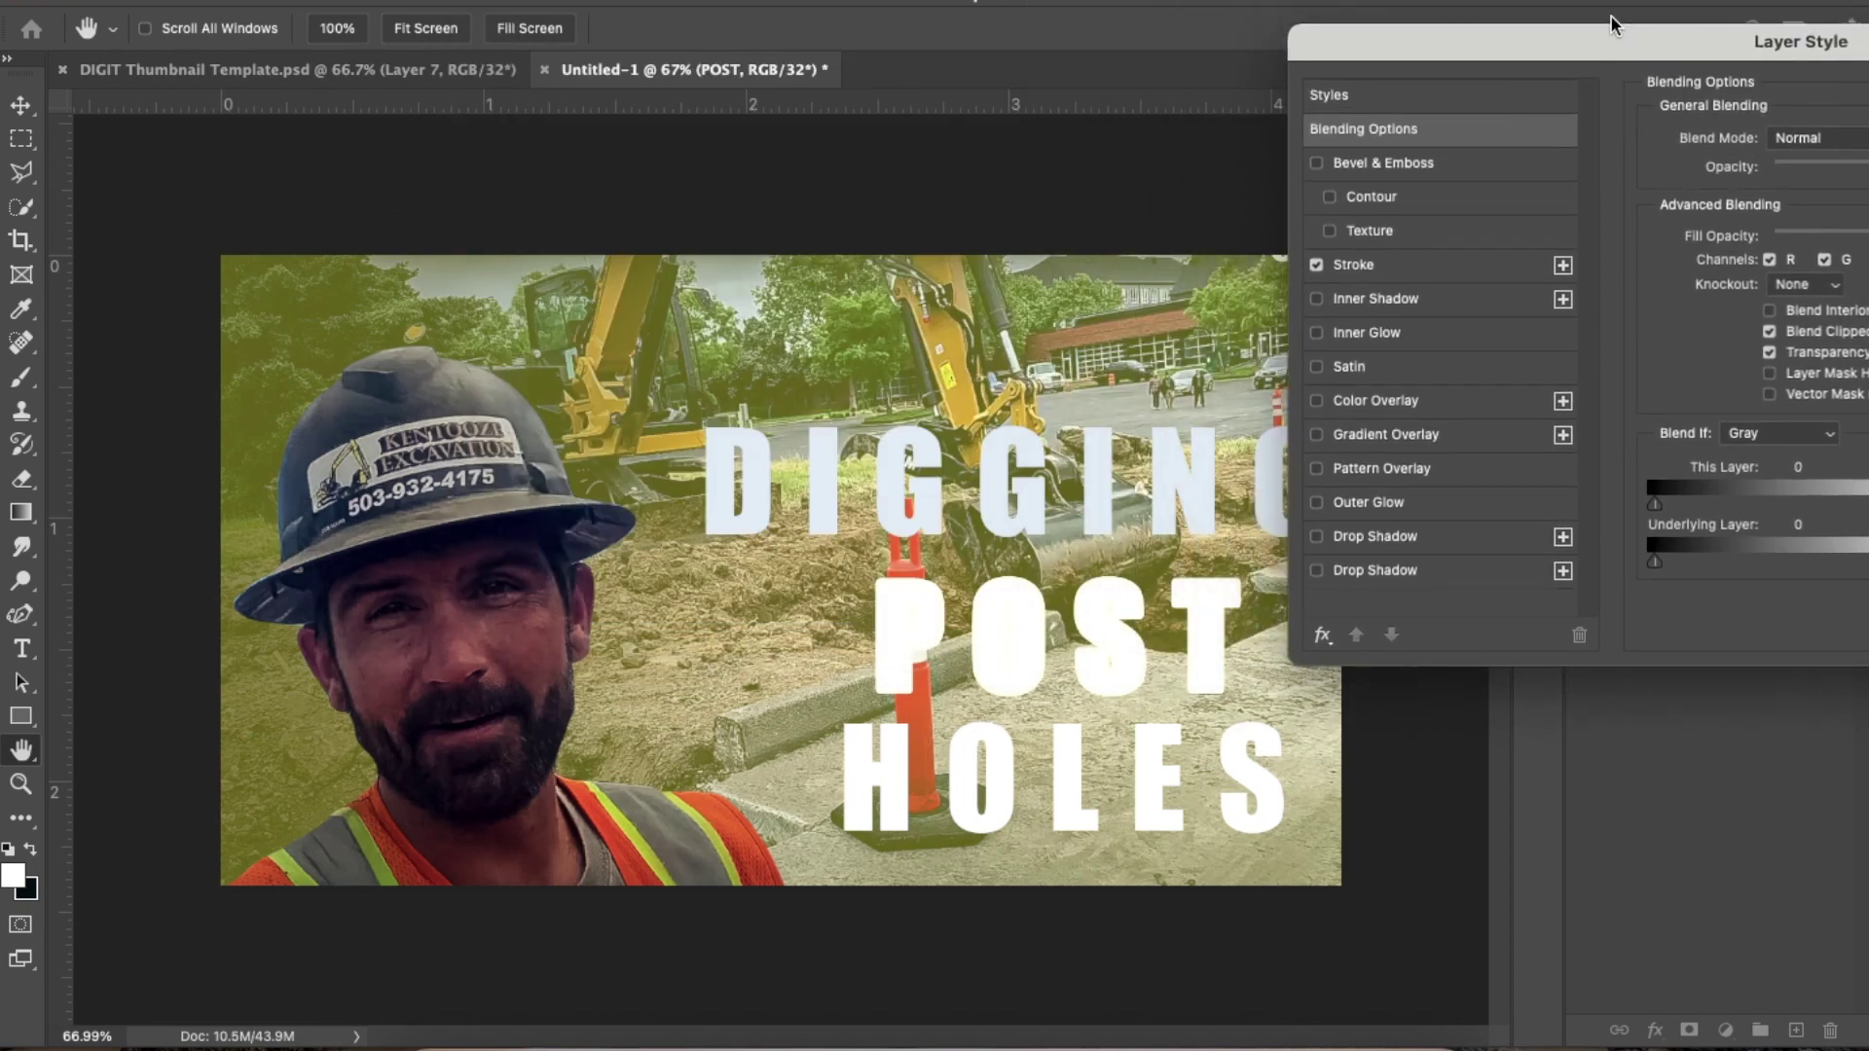
pyautogui.click(1447, 266)
pyautogui.click(1711, 331)
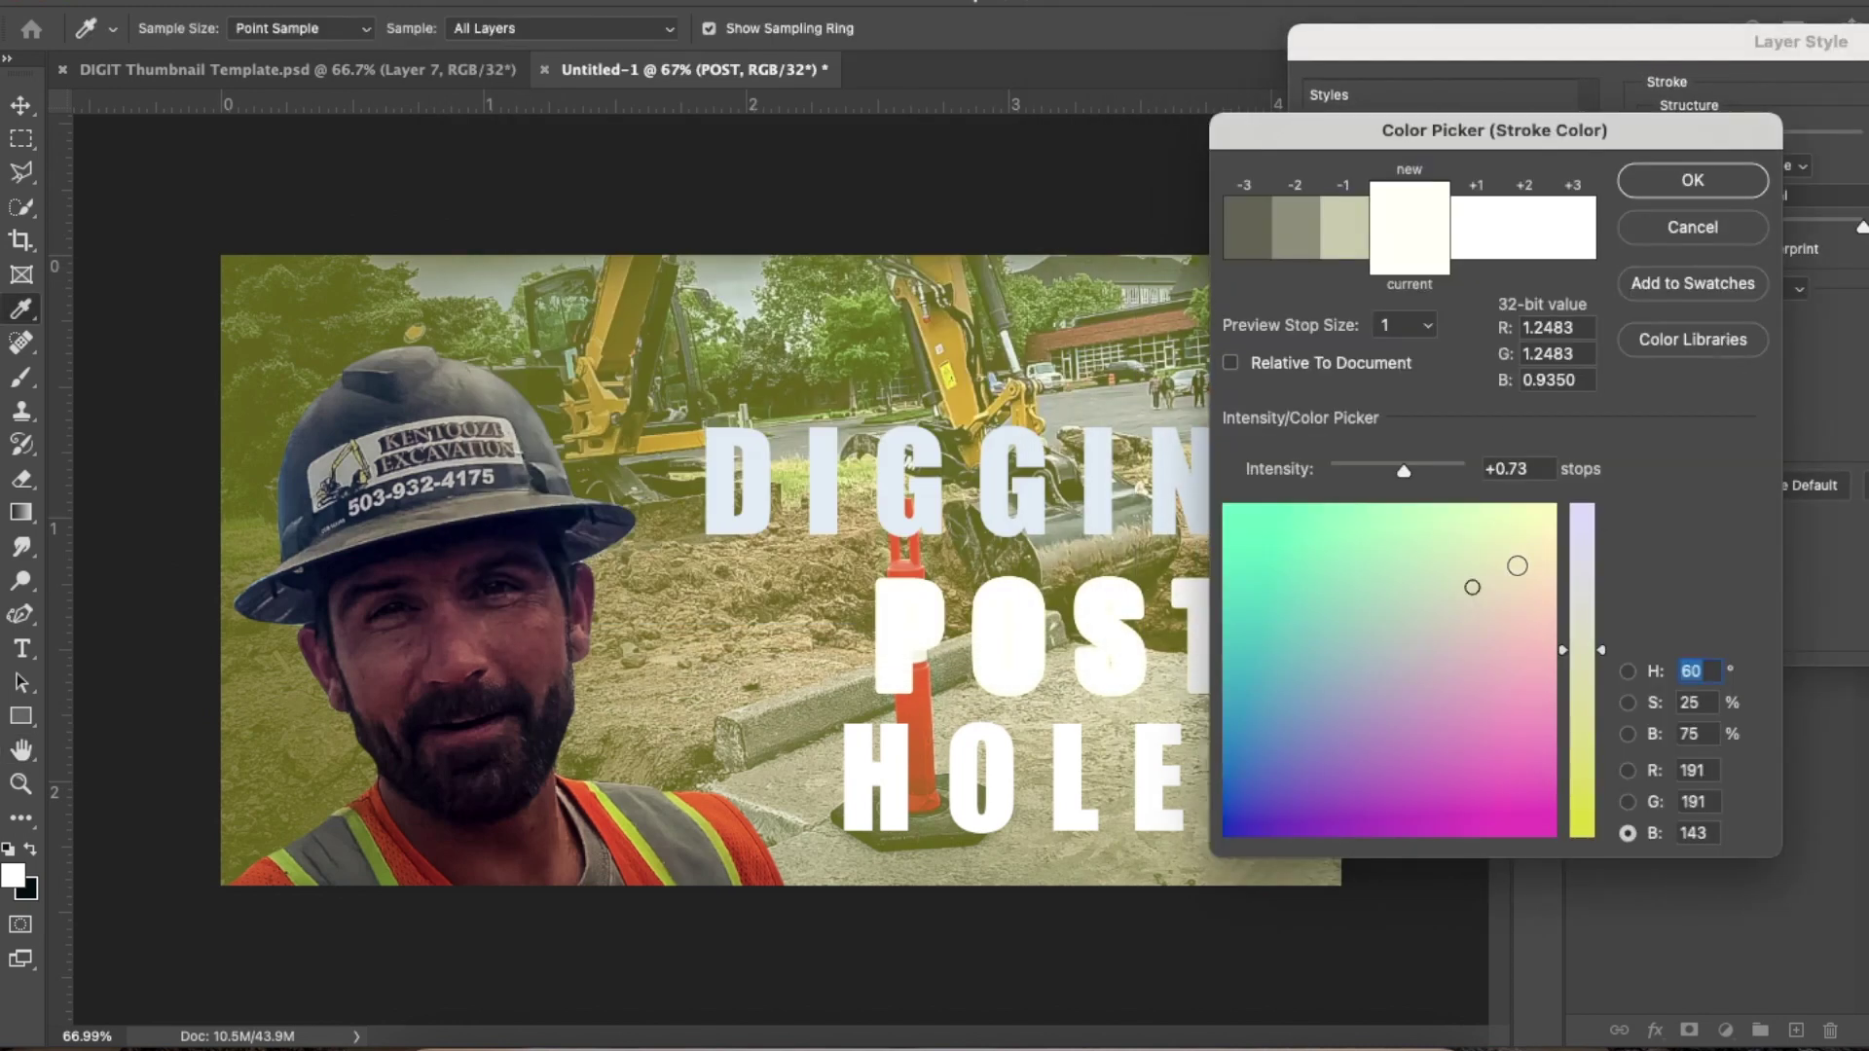
pyautogui.moveTo(1577, 650); pyautogui.dragTo(1577, 1047)
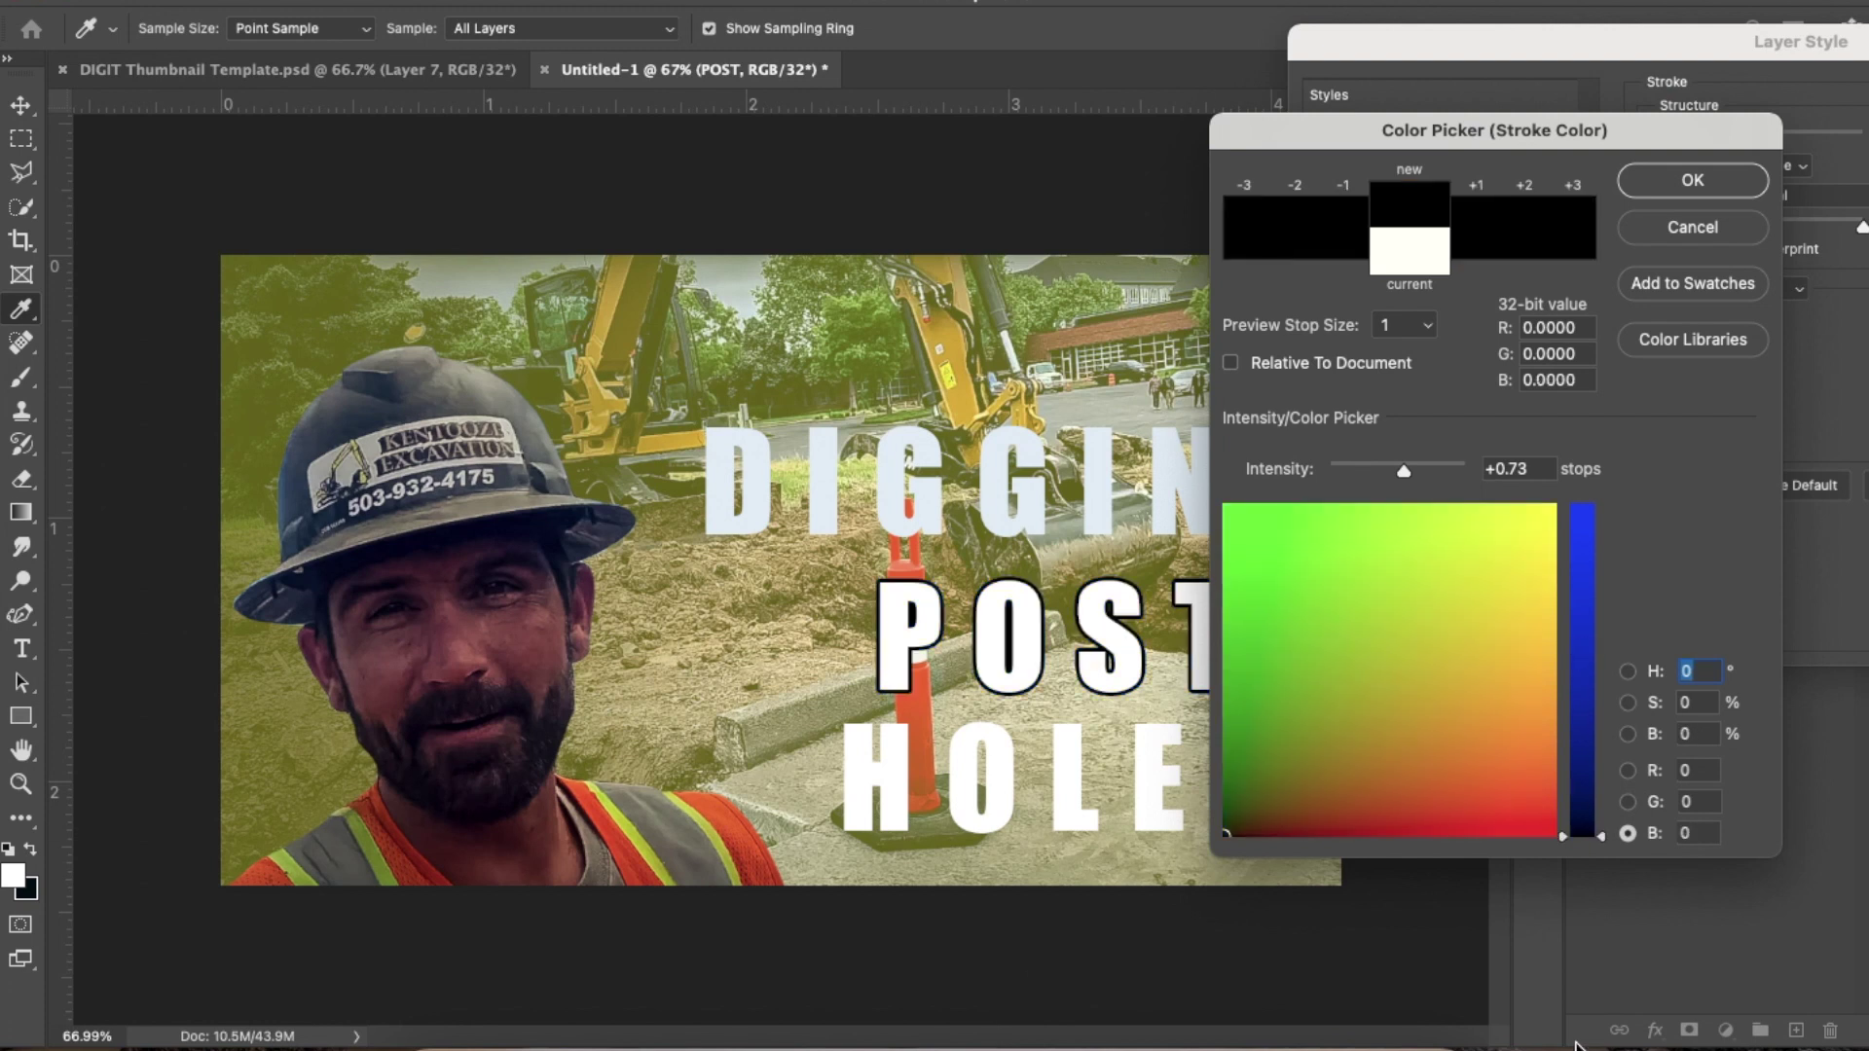
pyautogui.click(1702, 177)
pyautogui.moveTo(1742, 41); pyautogui.dragTo(356, 0)
pyautogui.moveTo(360, 94); pyautogui.dragTo(364, 98)
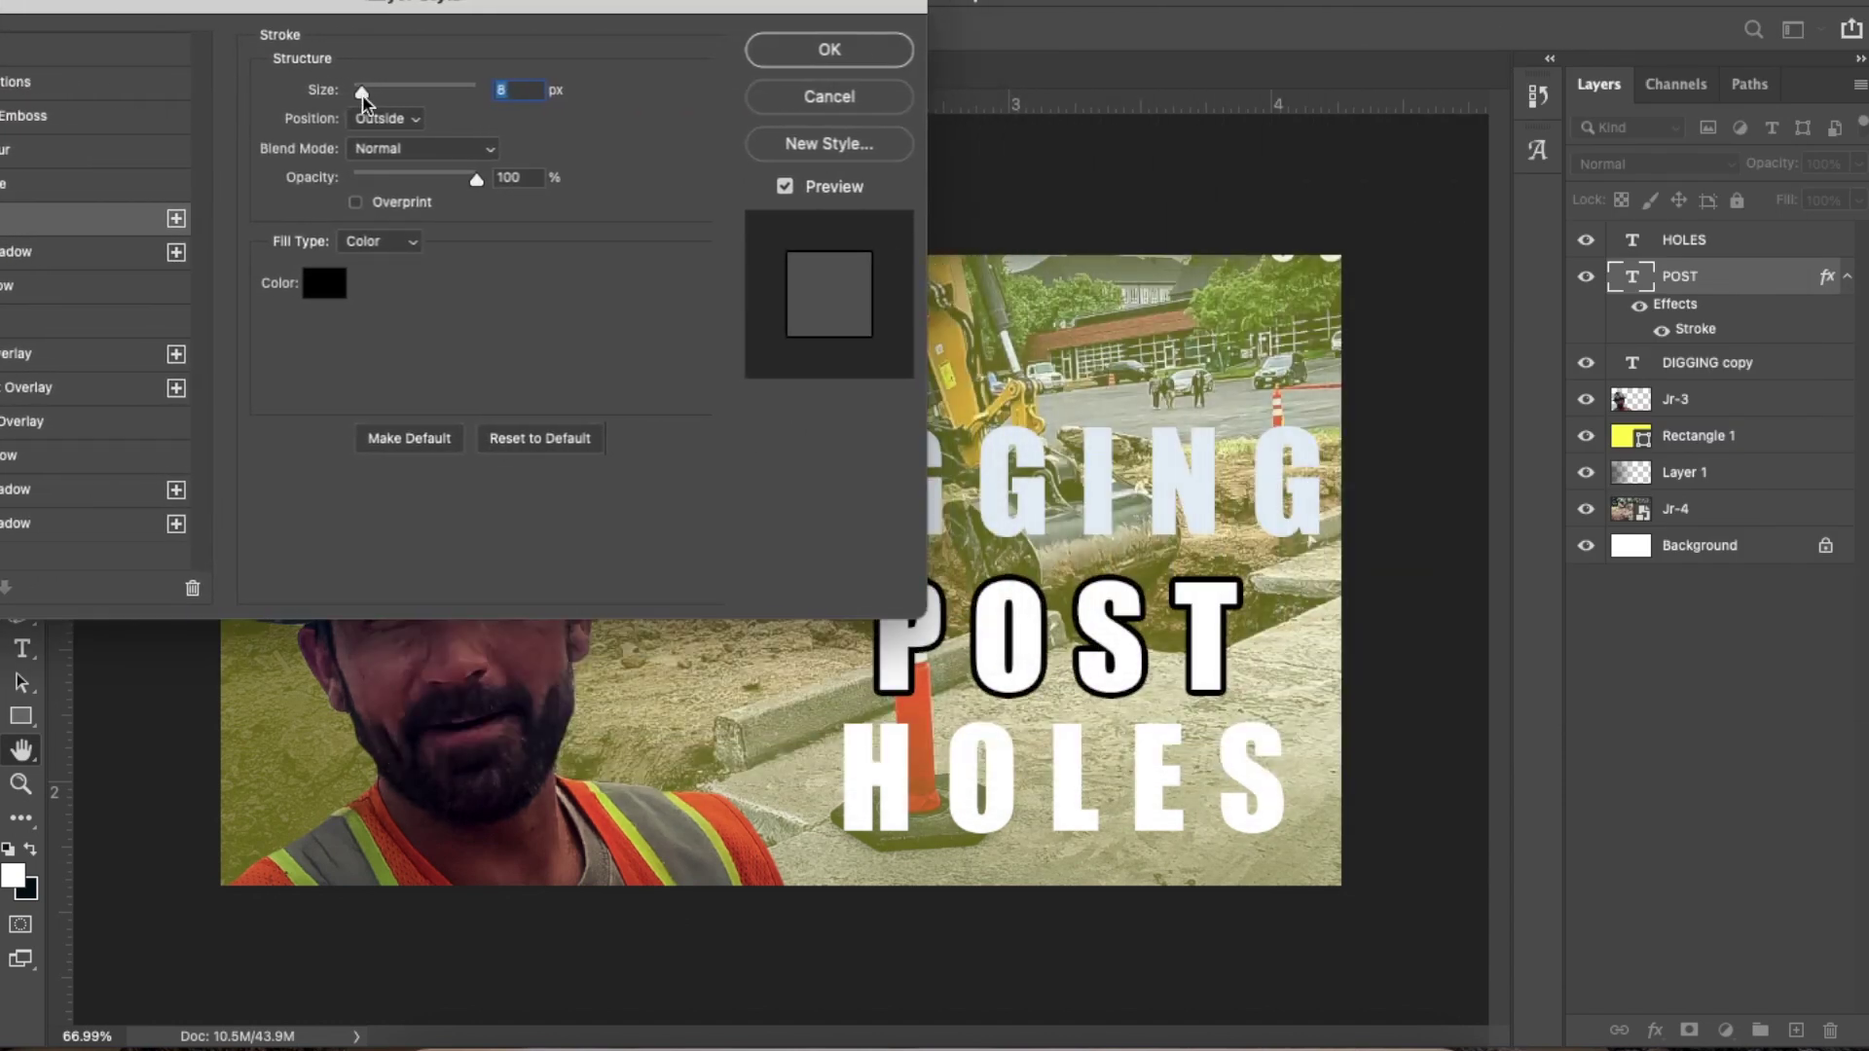
pyautogui.click(793, 54)
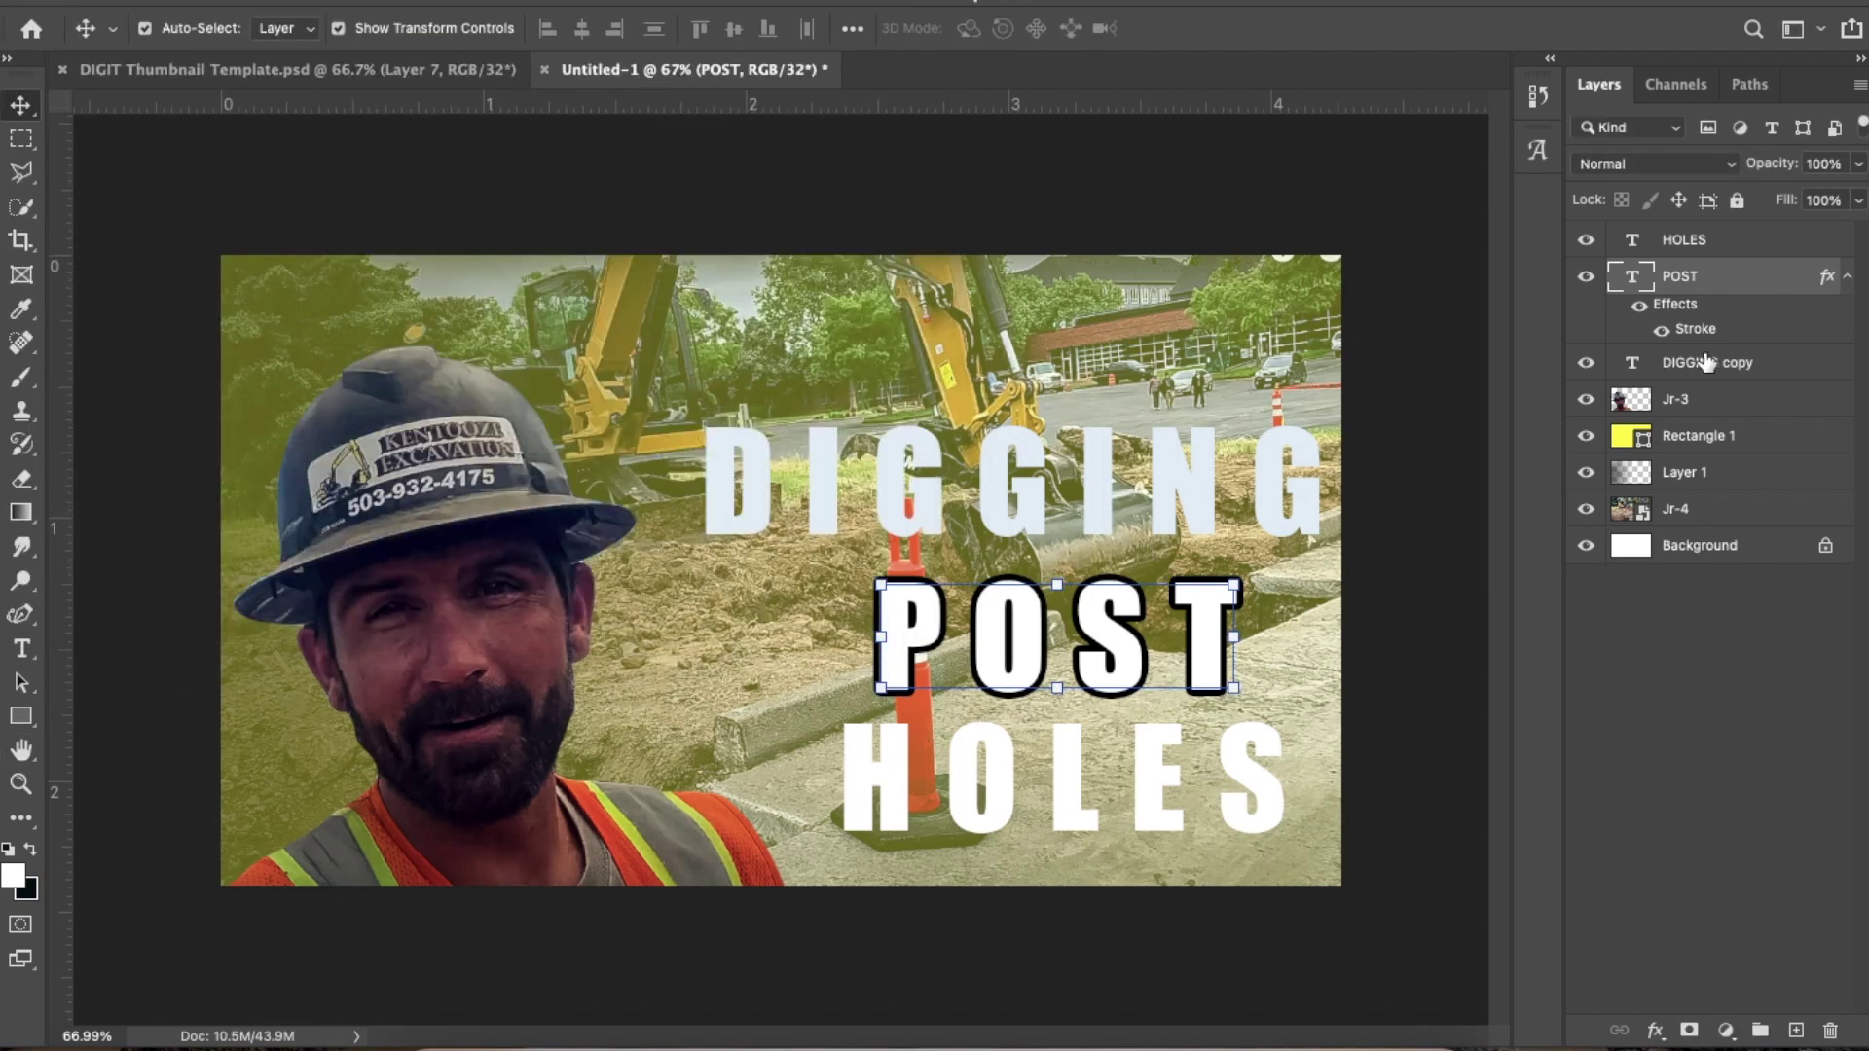
# Add a black Stroke outline to the HOLES layer
pyautogui.click(1736, 241)
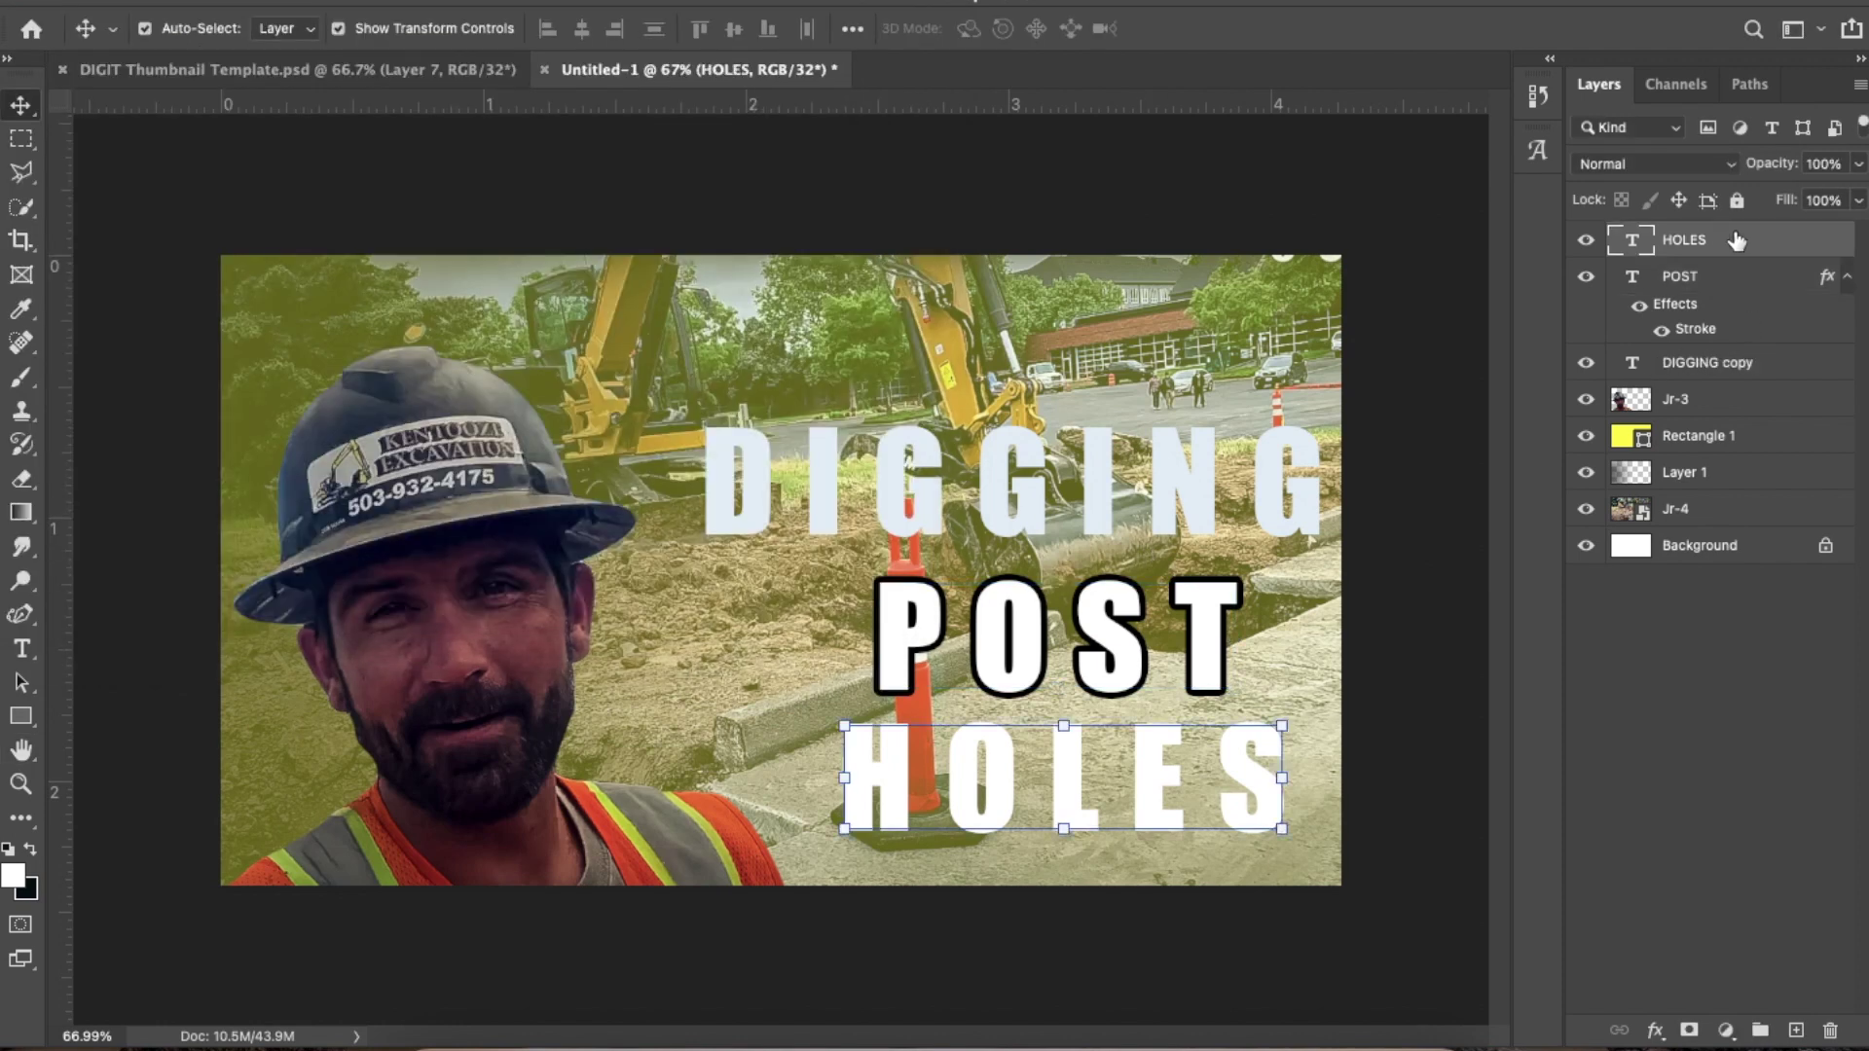
pyautogui.doubleClick(1737, 240)
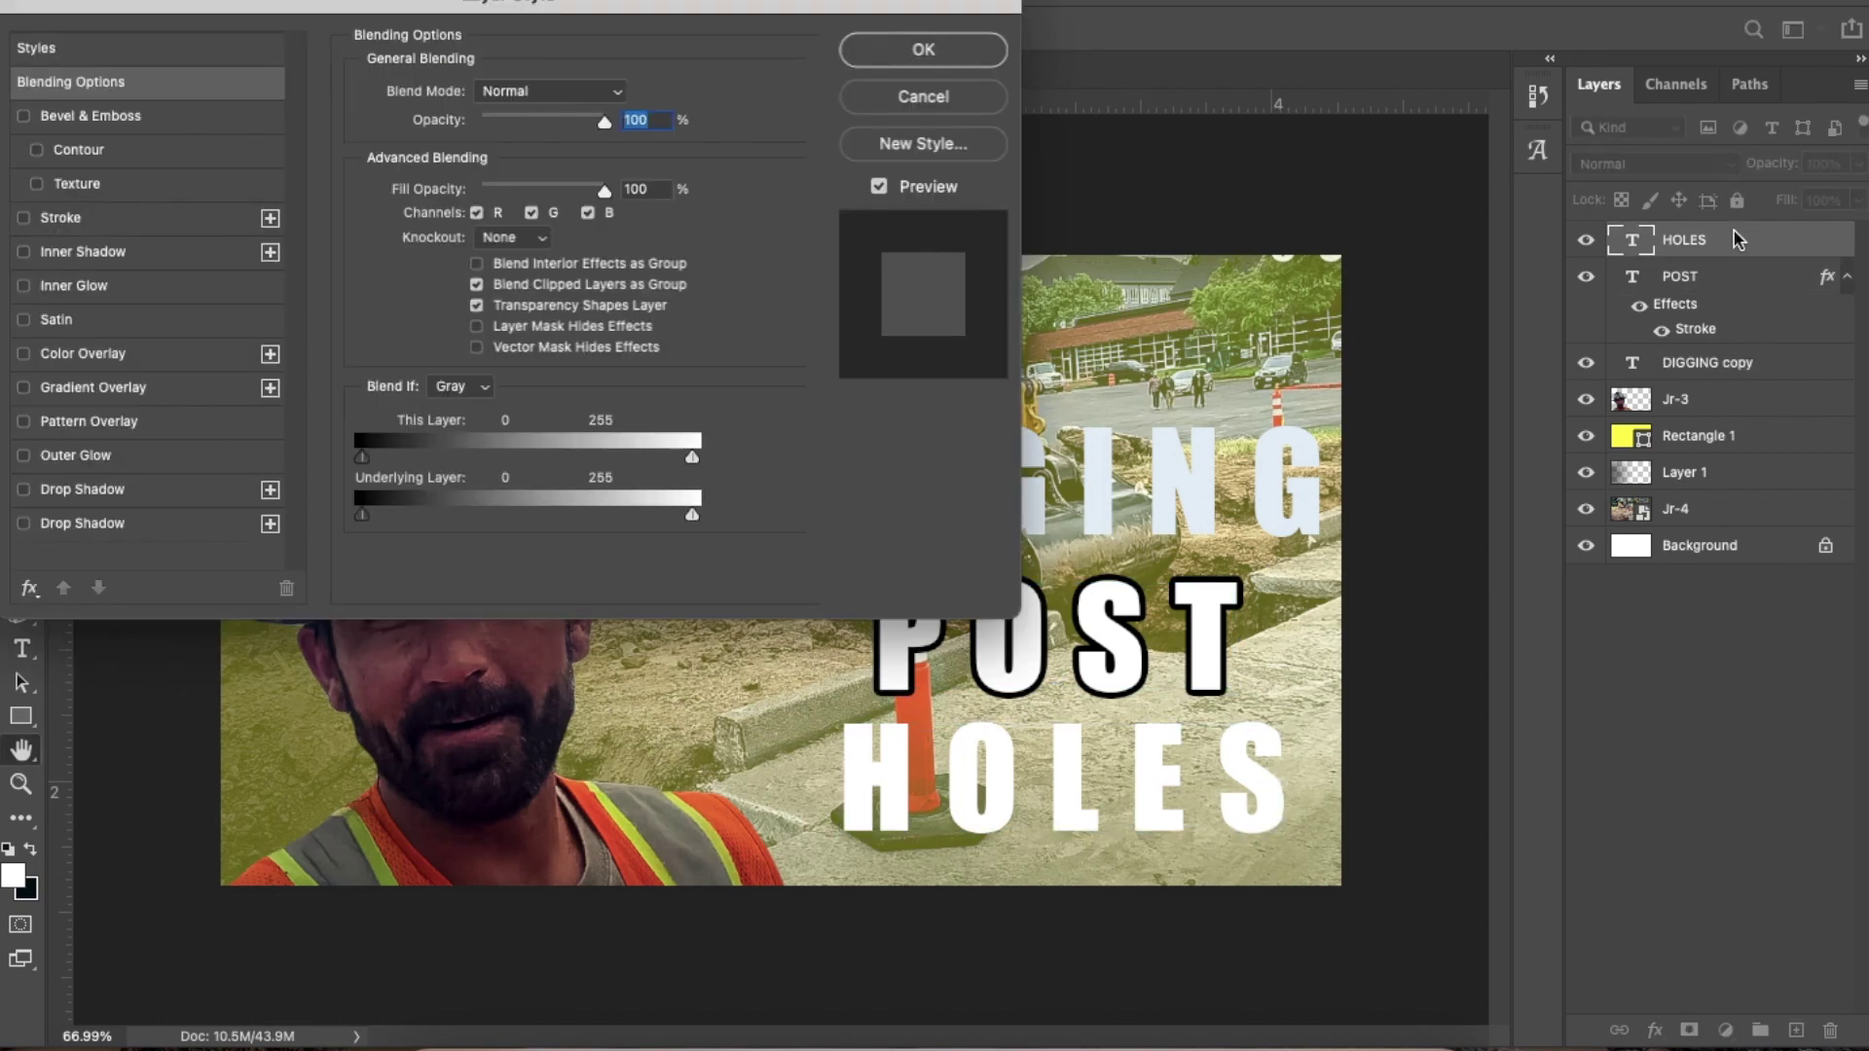
pyautogui.click(24, 218)
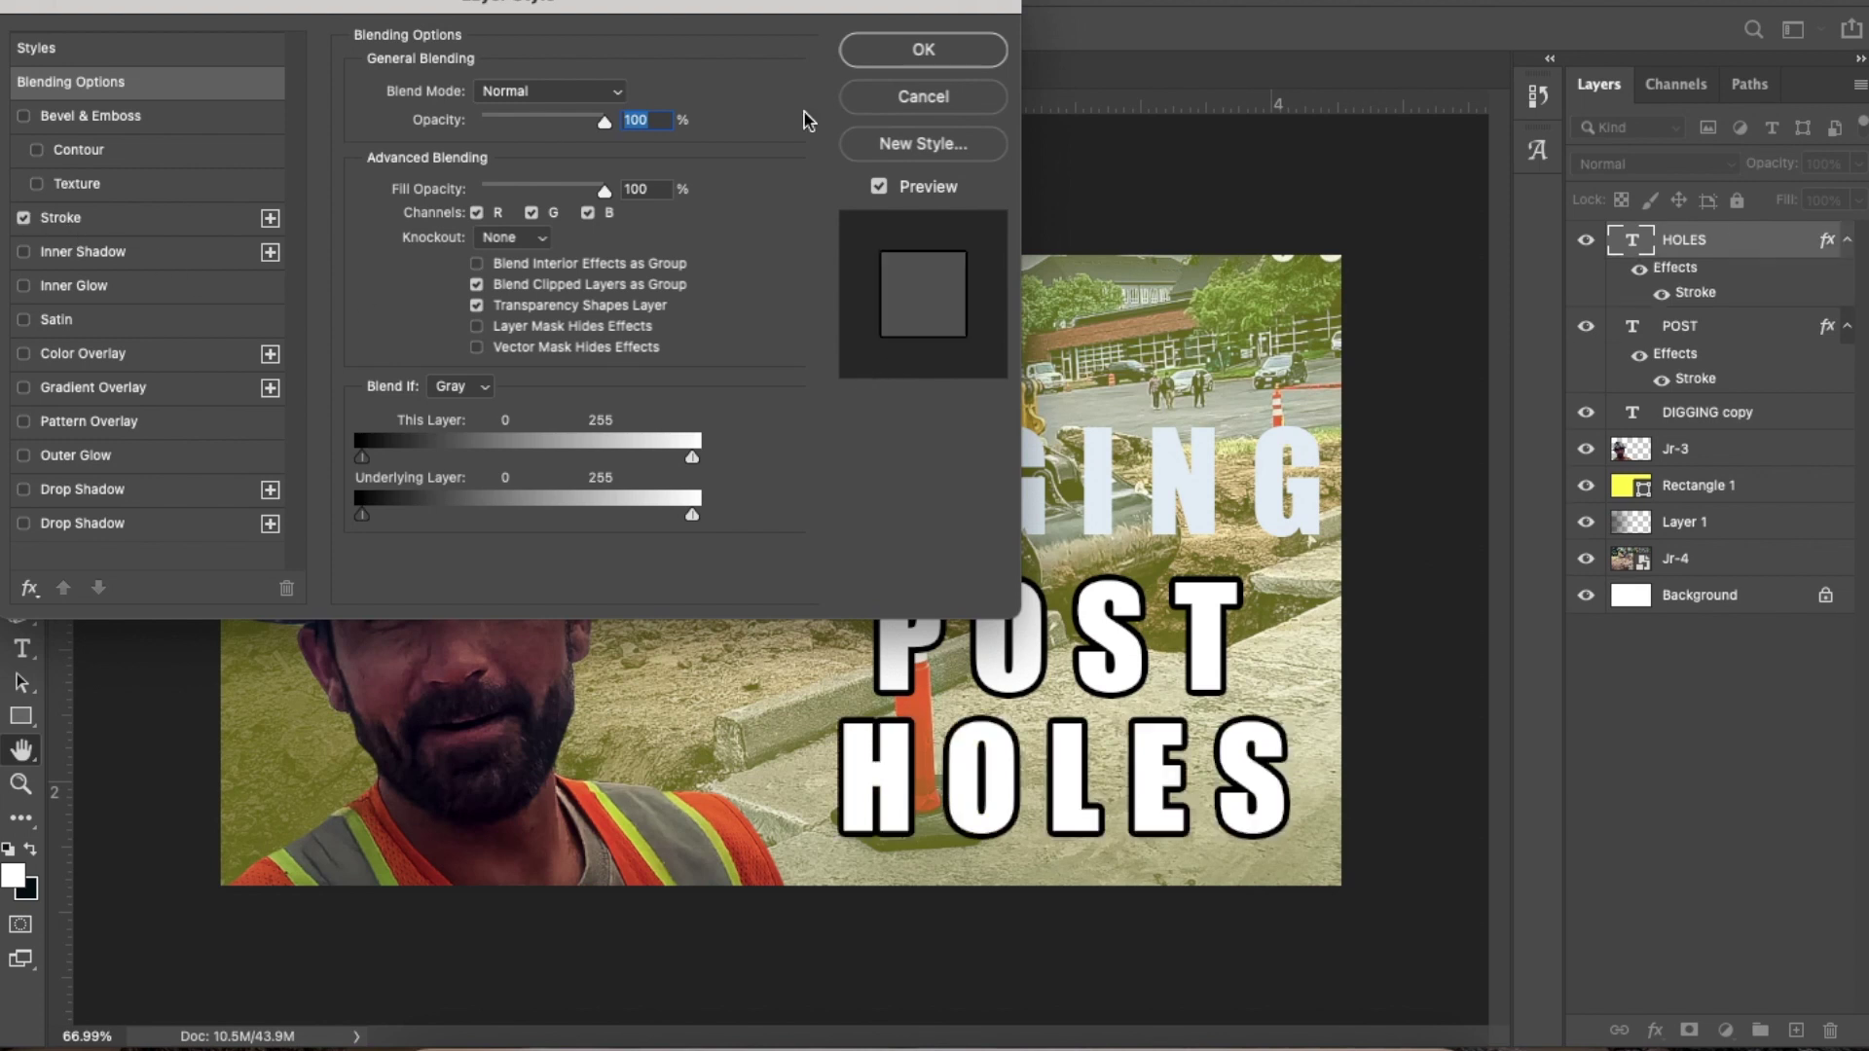
pyautogui.click(954, 65)
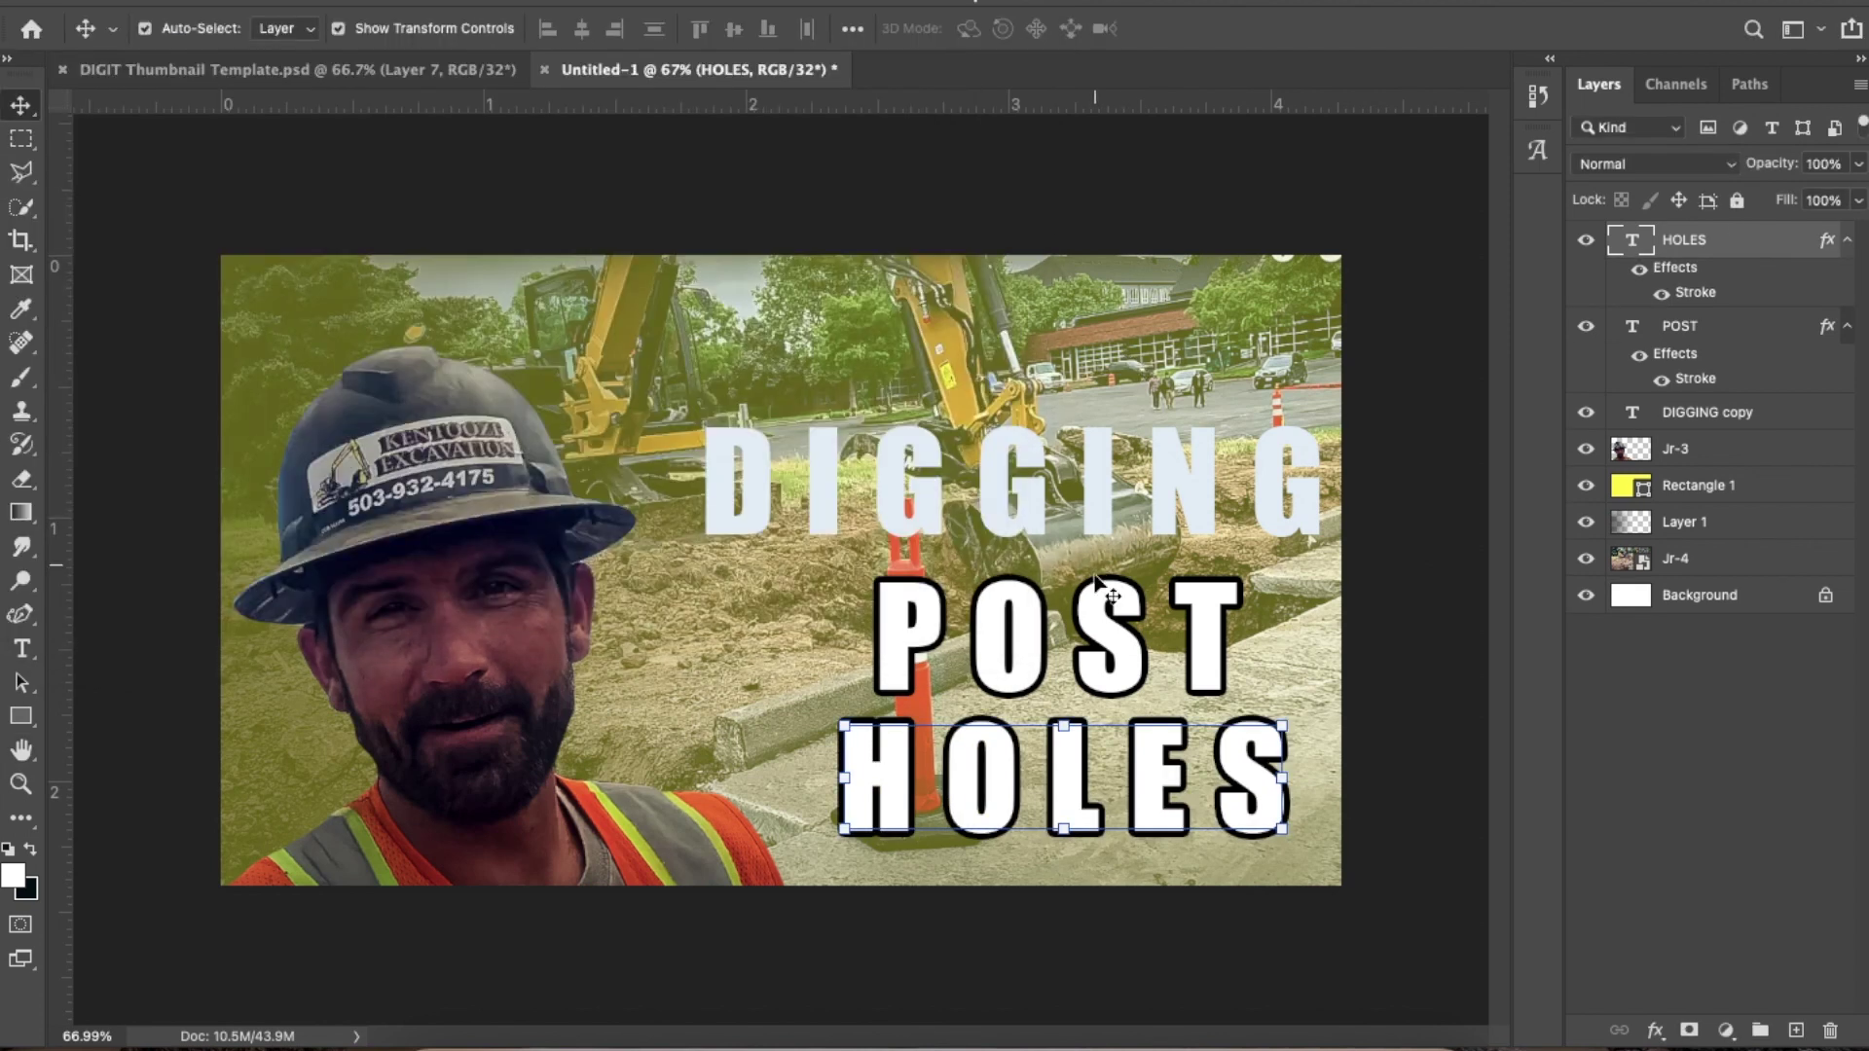
# Nudge the POST line slightly to the left
pyautogui.click(892, 172)
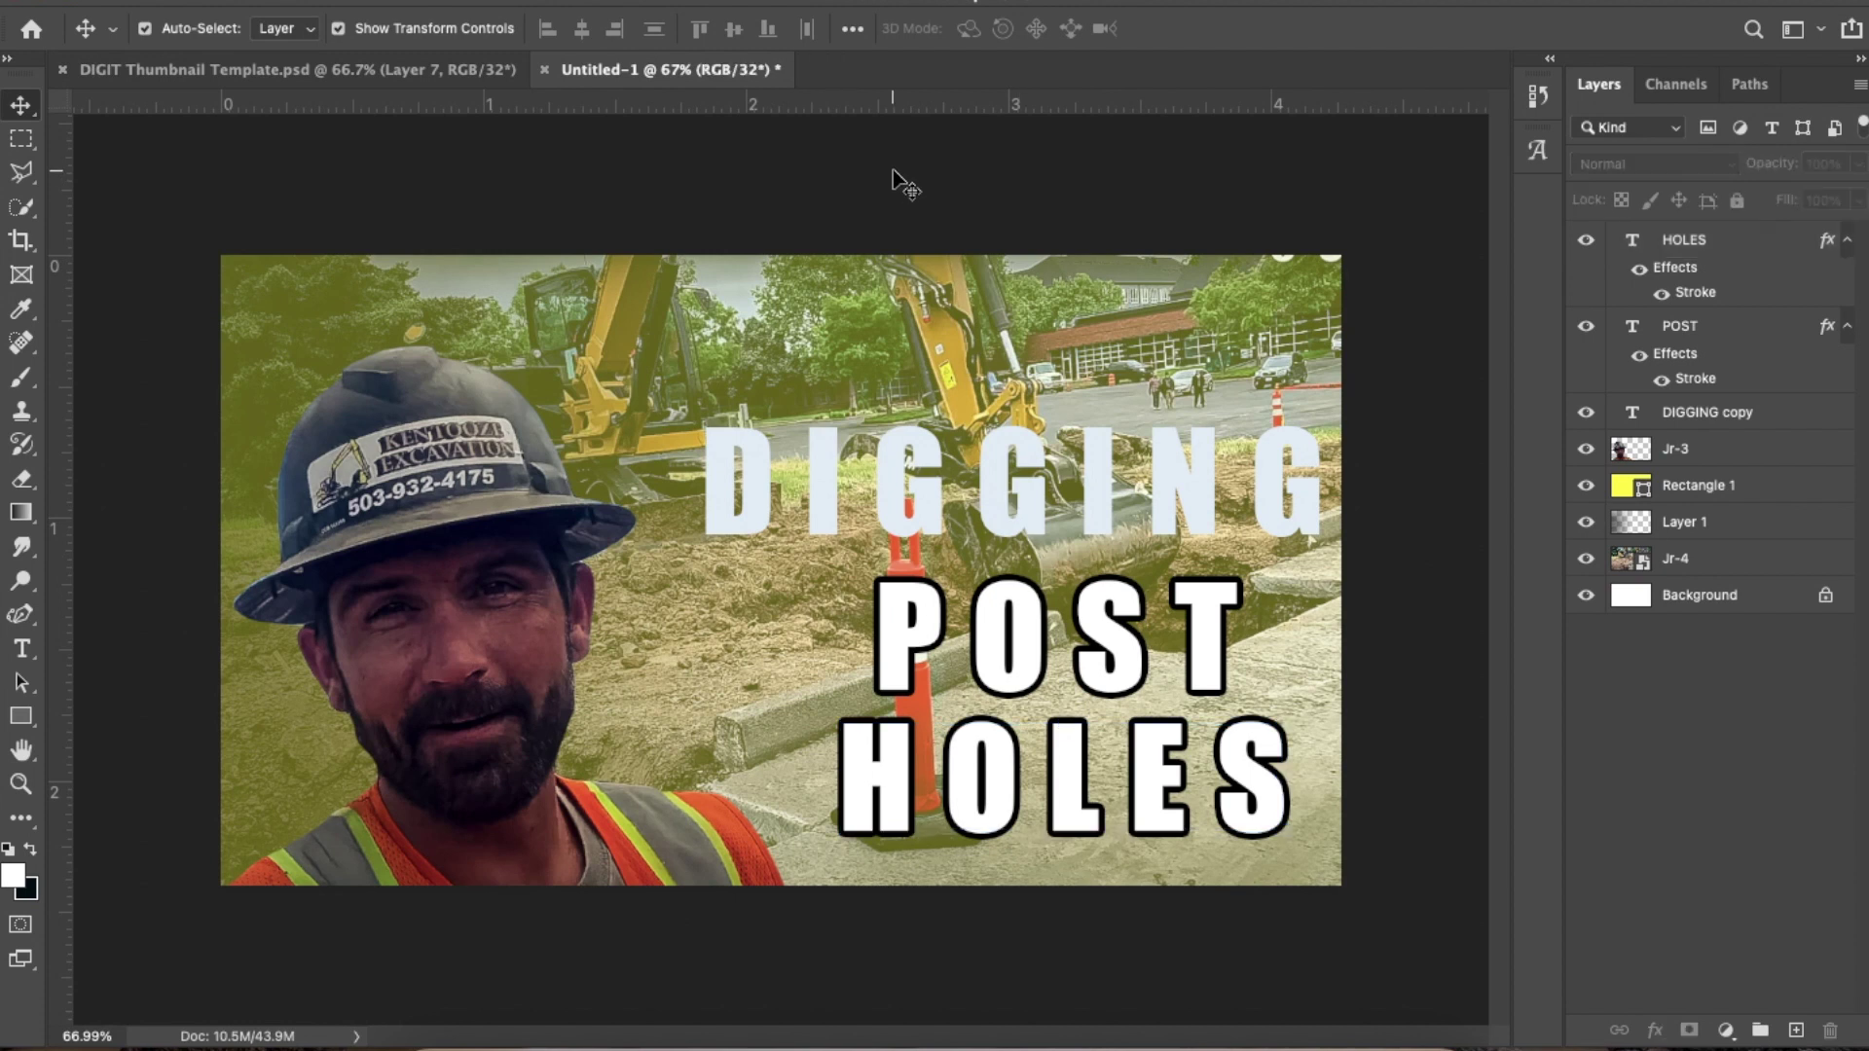
pyautogui.click(1027, 674)
pyautogui.moveTo(1024, 671); pyautogui.dragTo(1017, 672)
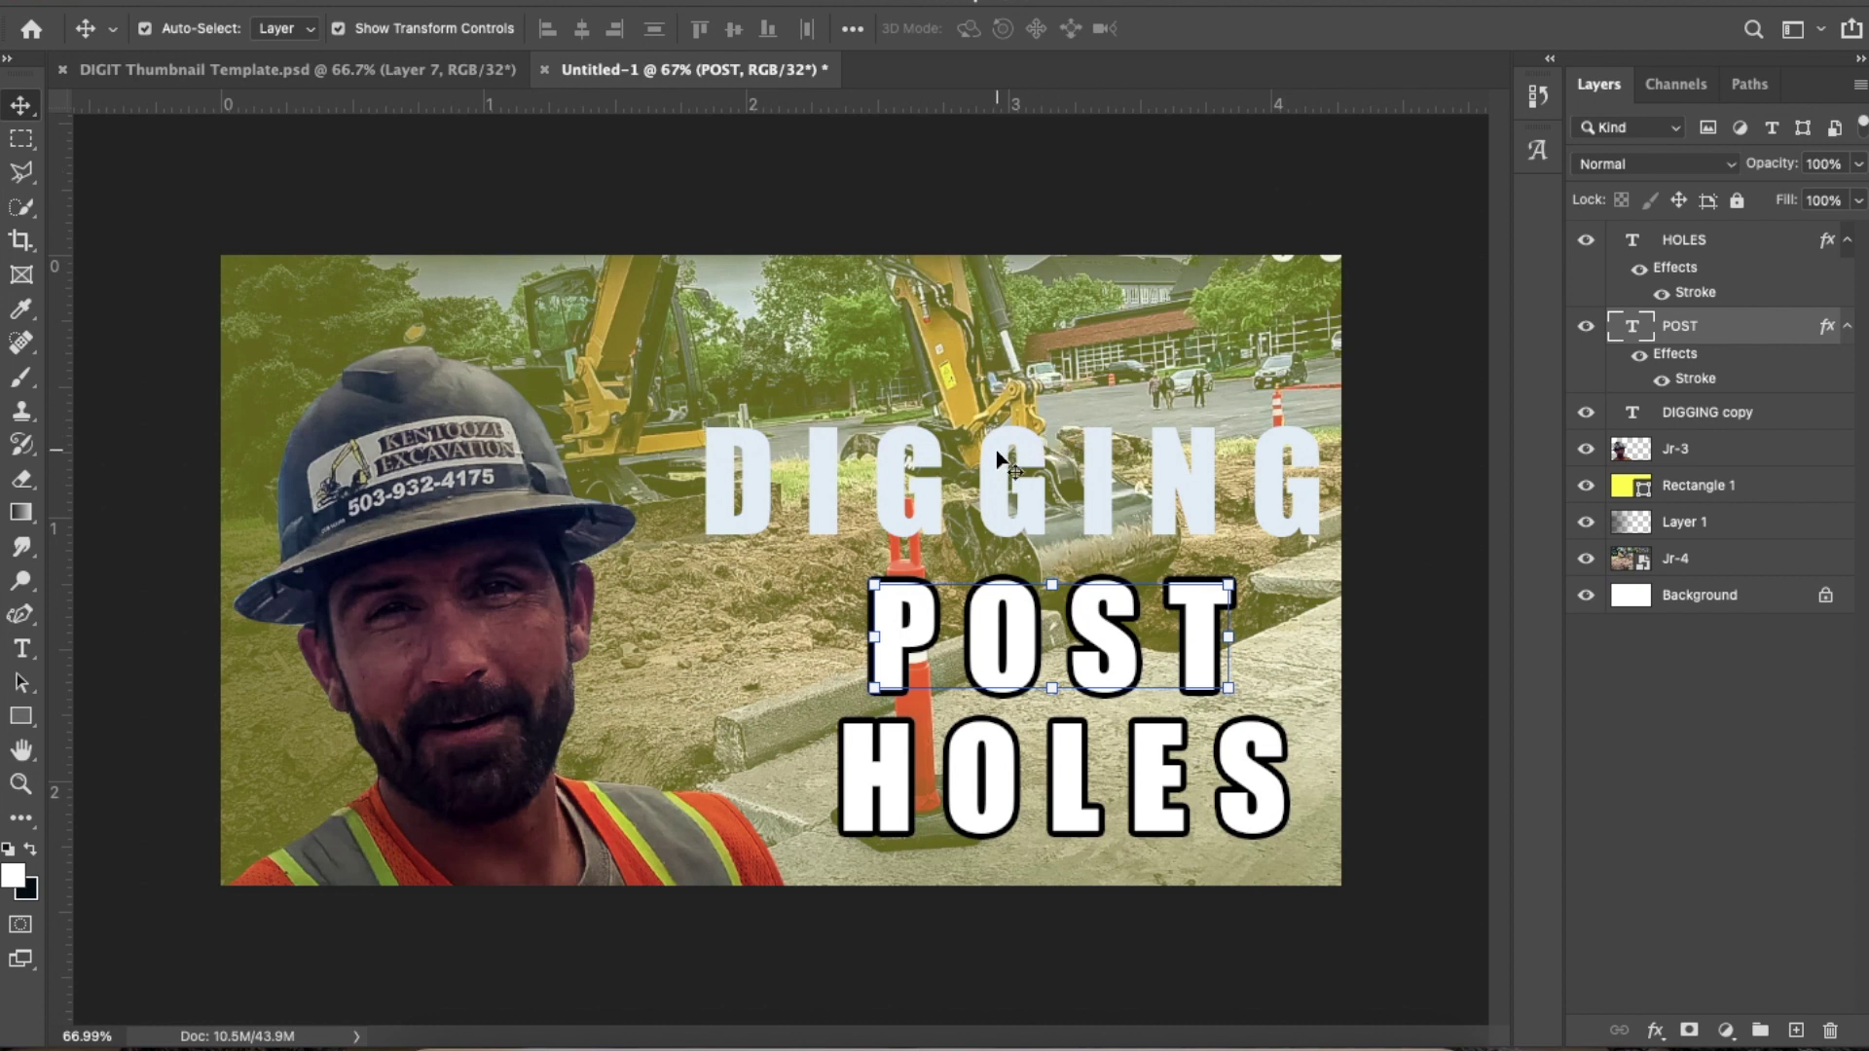
# Drag the gold texture Layer 5 from DIGIT Thumbnail Template into Untitled-1
pyautogui.click(259, 68)
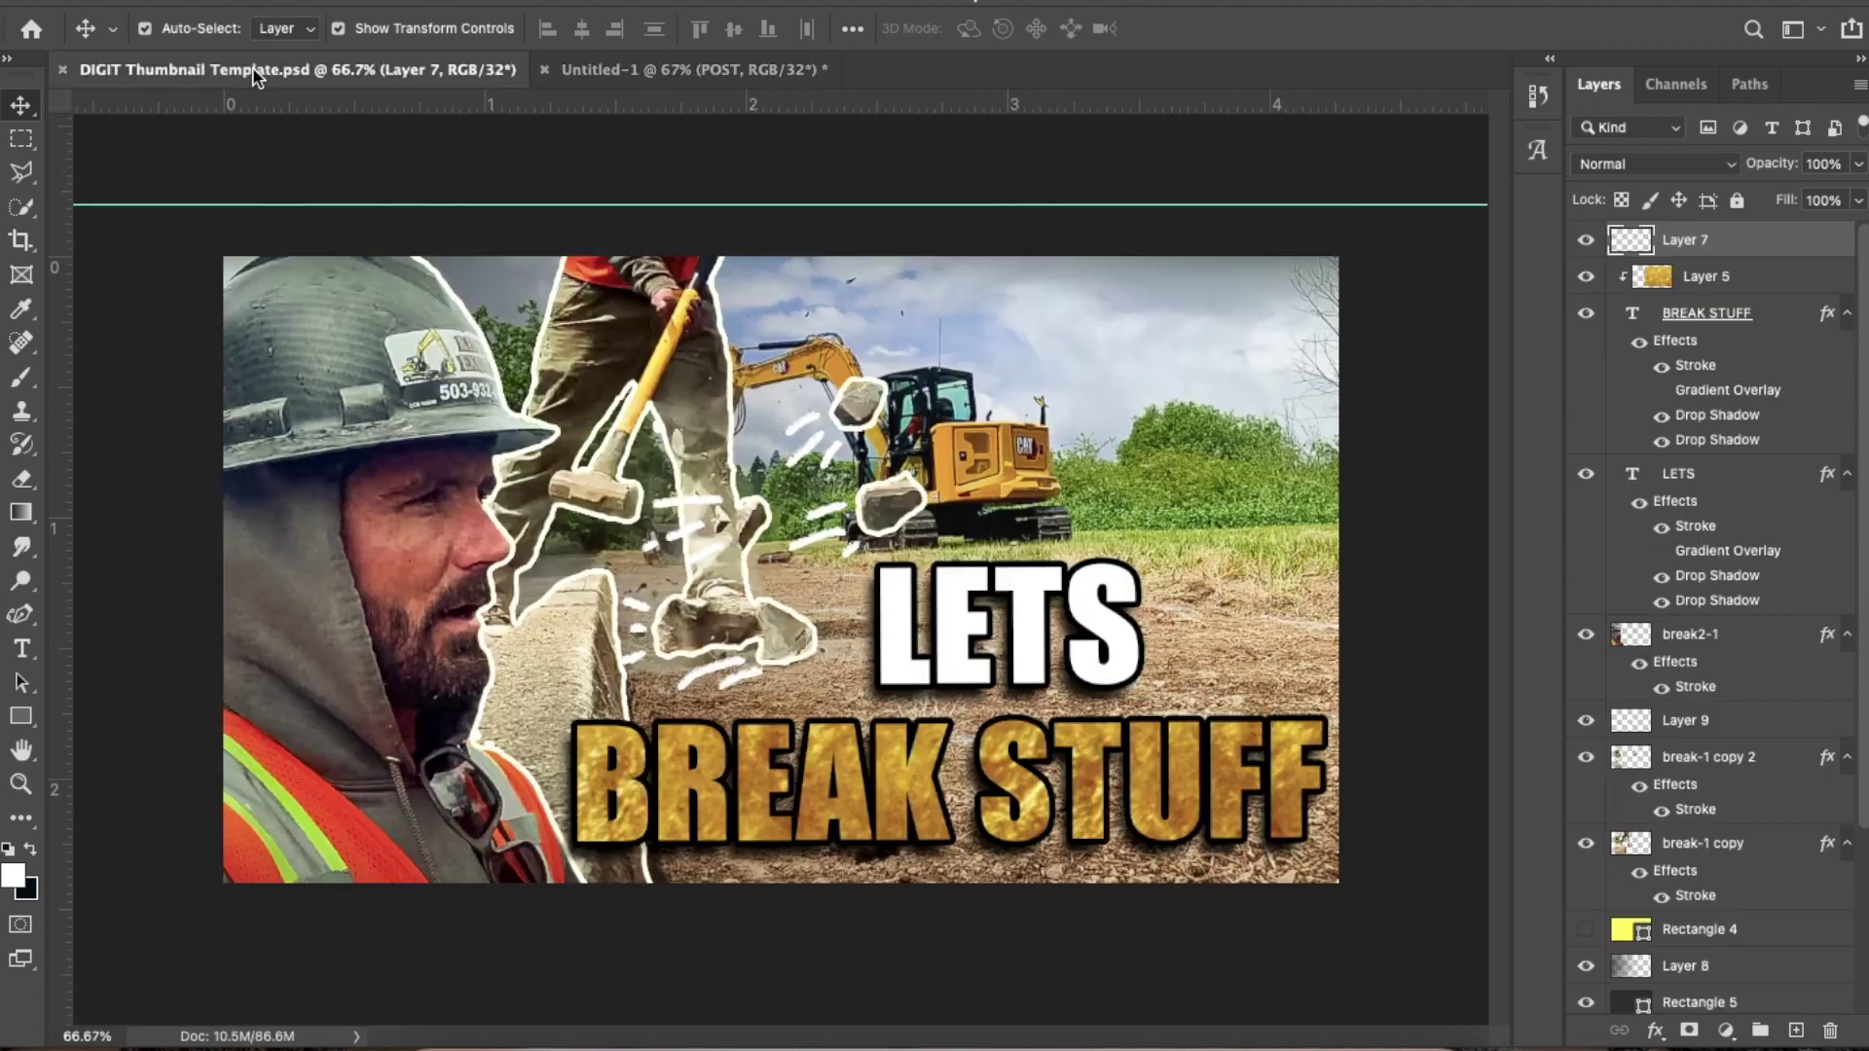
pyautogui.click(1767, 280)
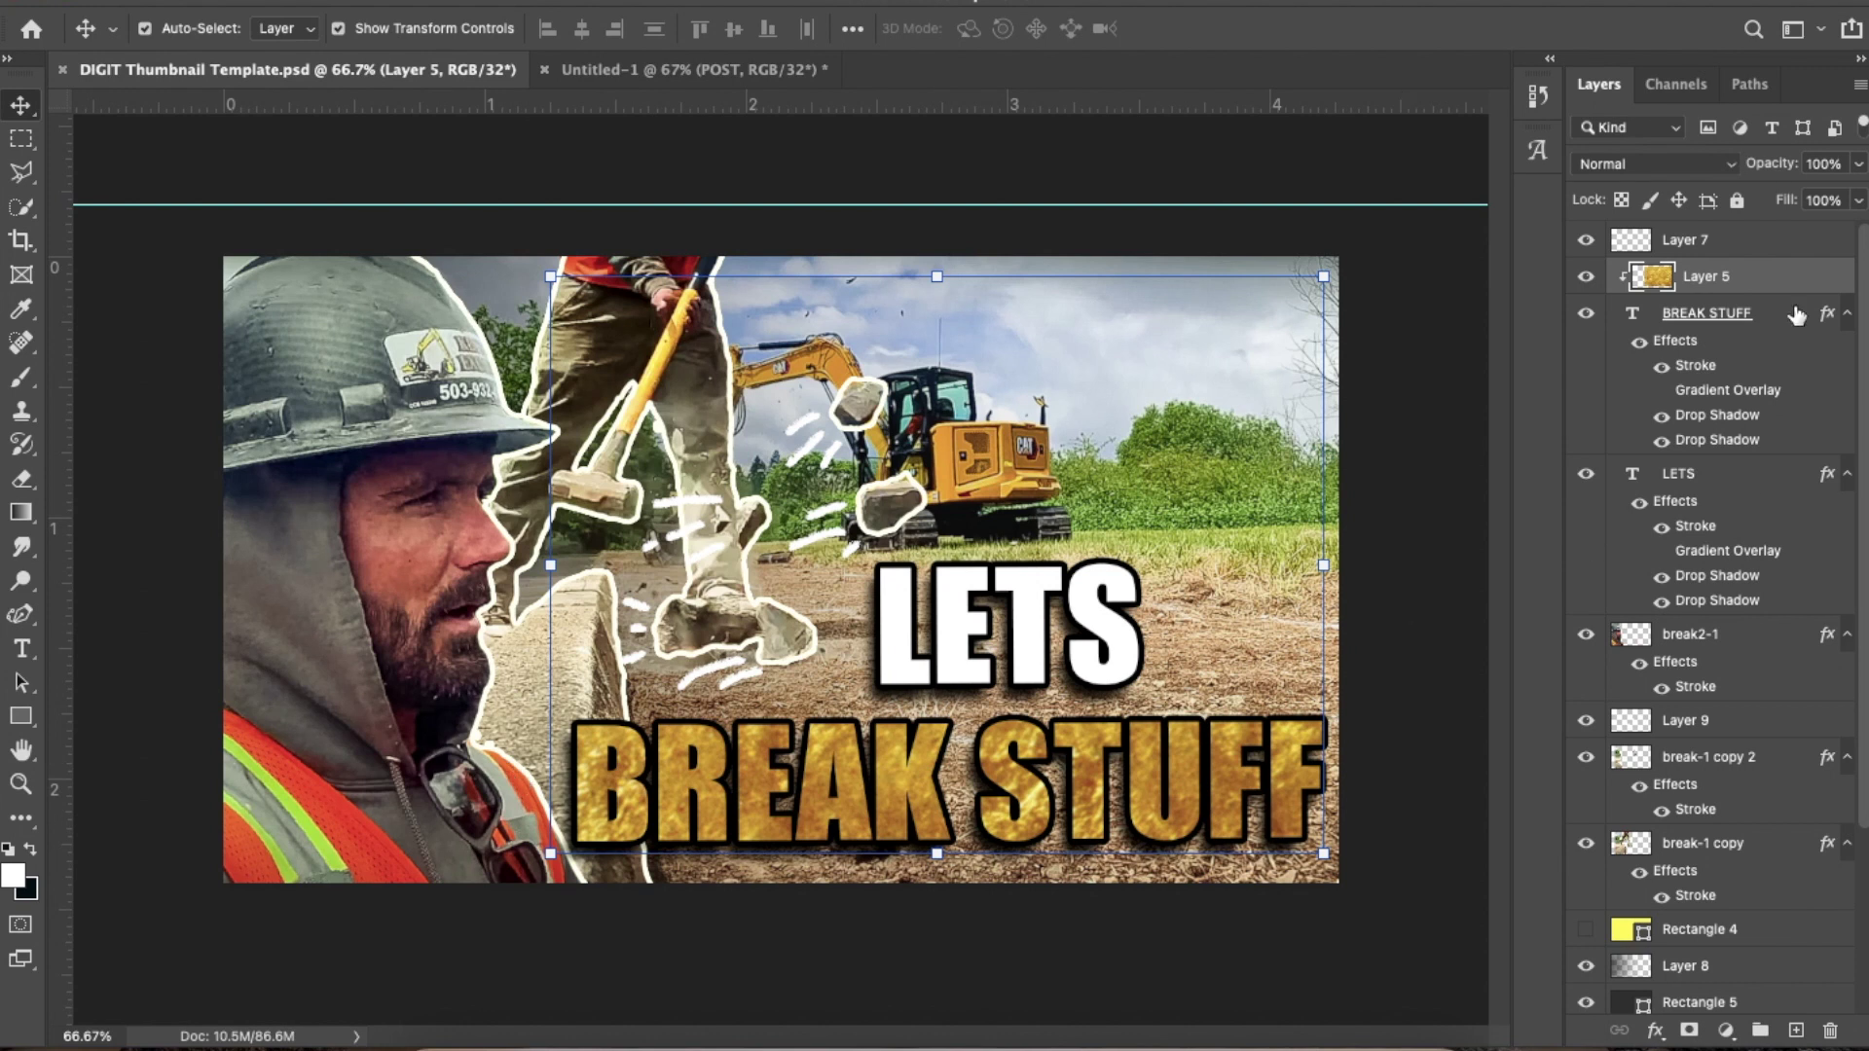
pyautogui.moveTo(1790, 280); pyautogui.dragTo(353, 696)
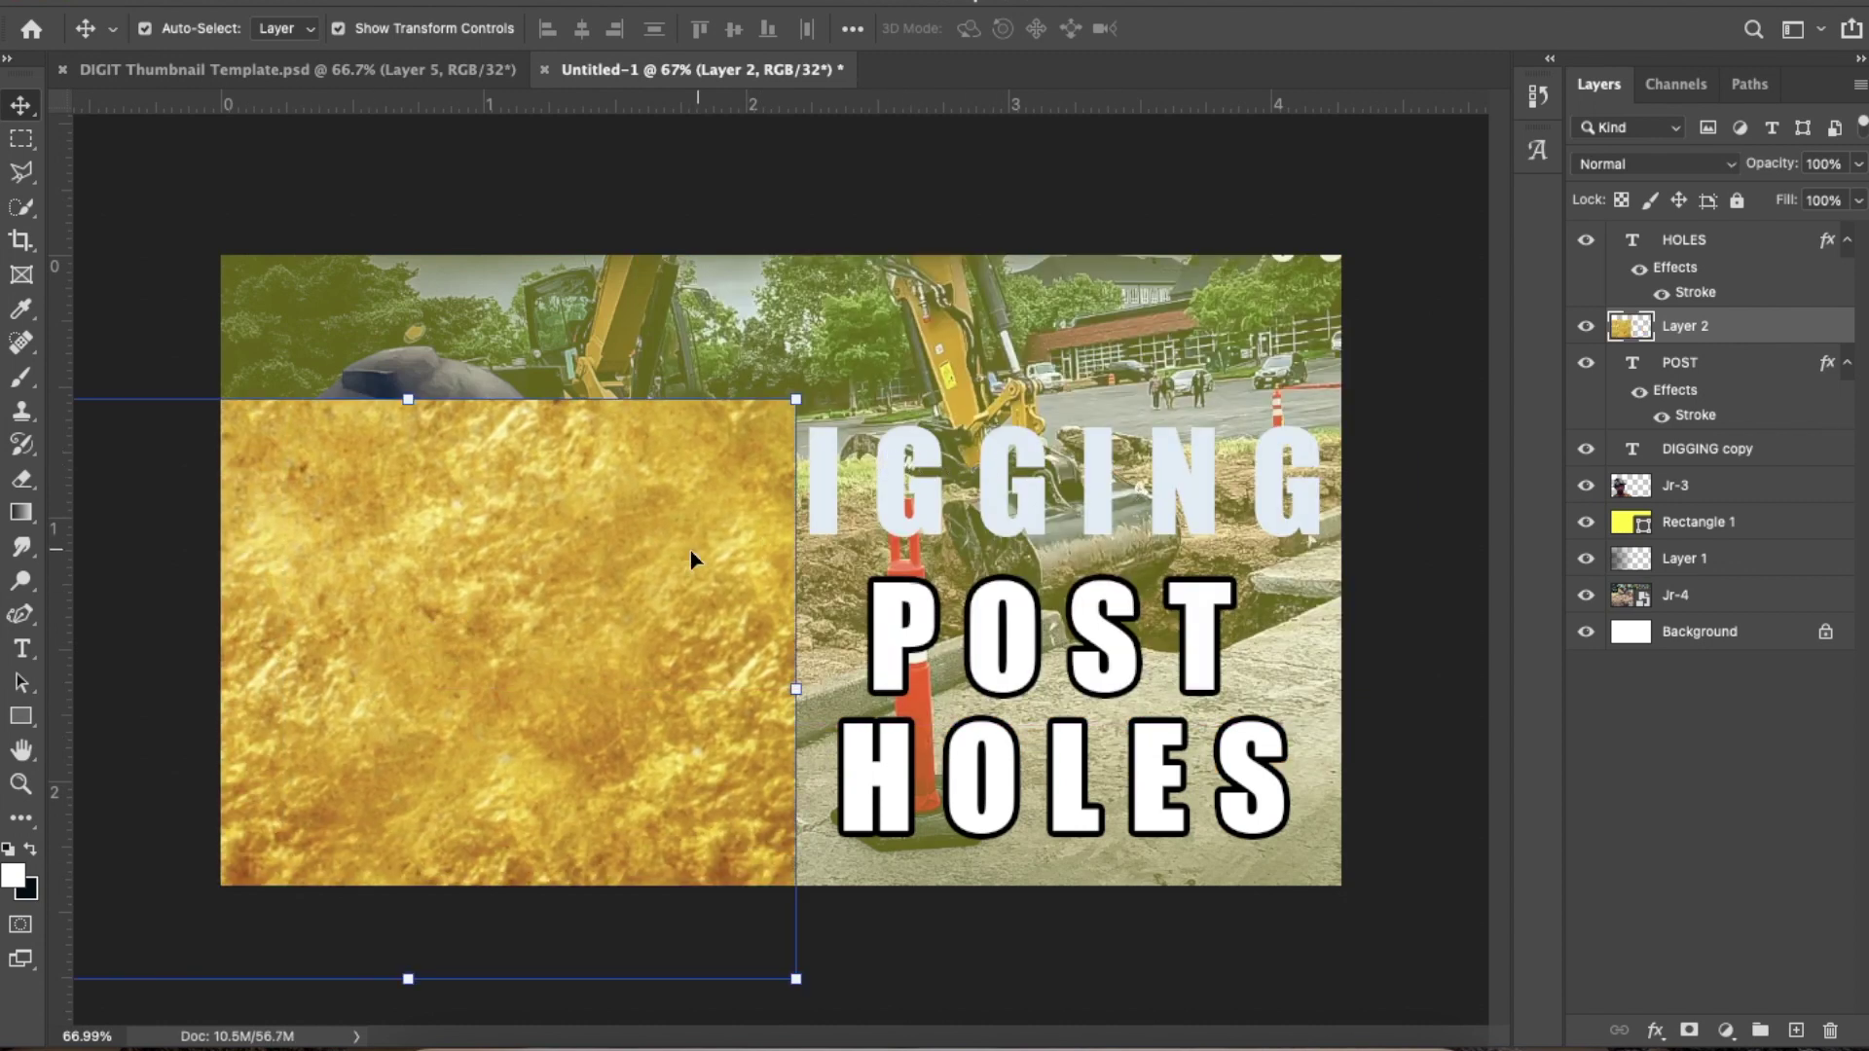
# Place gold Layer 2 over the title beneath POST and clip it to DIGGING
pyautogui.click(414, 78)
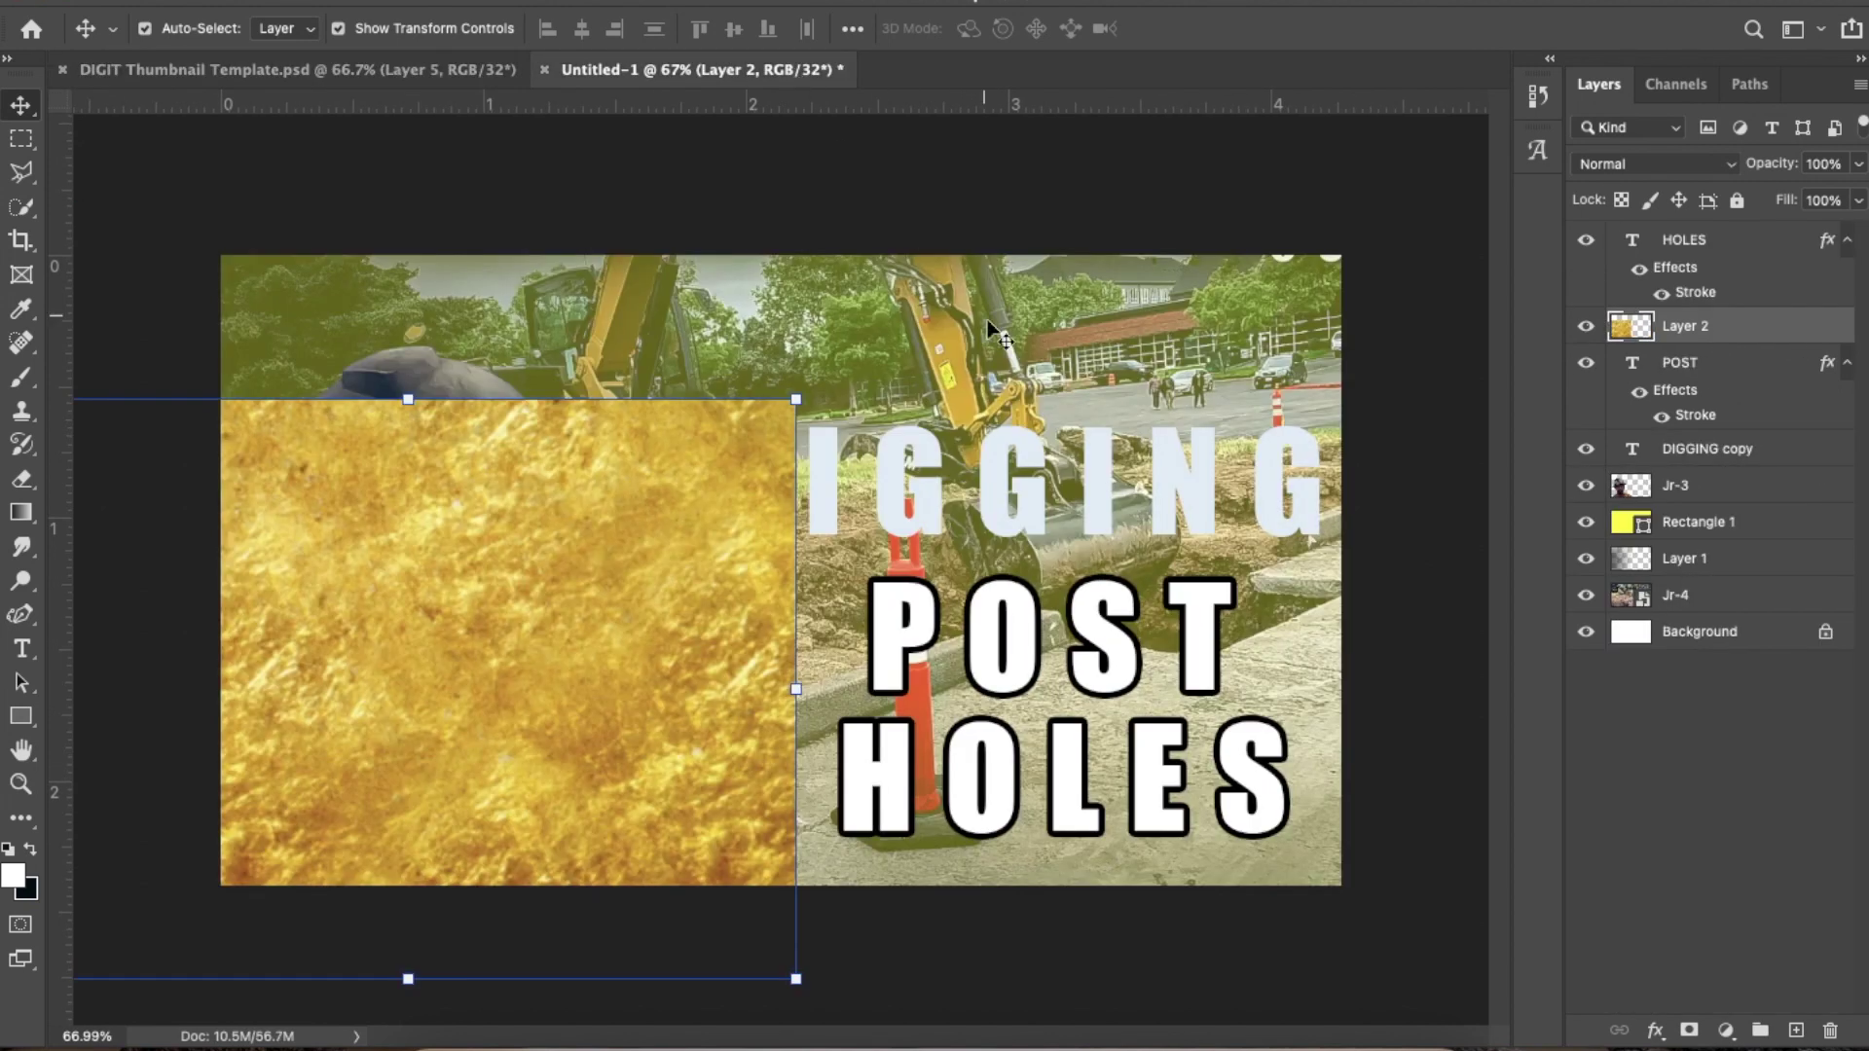
pyautogui.click(804, 72)
pyautogui.moveTo(625, 581); pyautogui.dragTo(1195, 372)
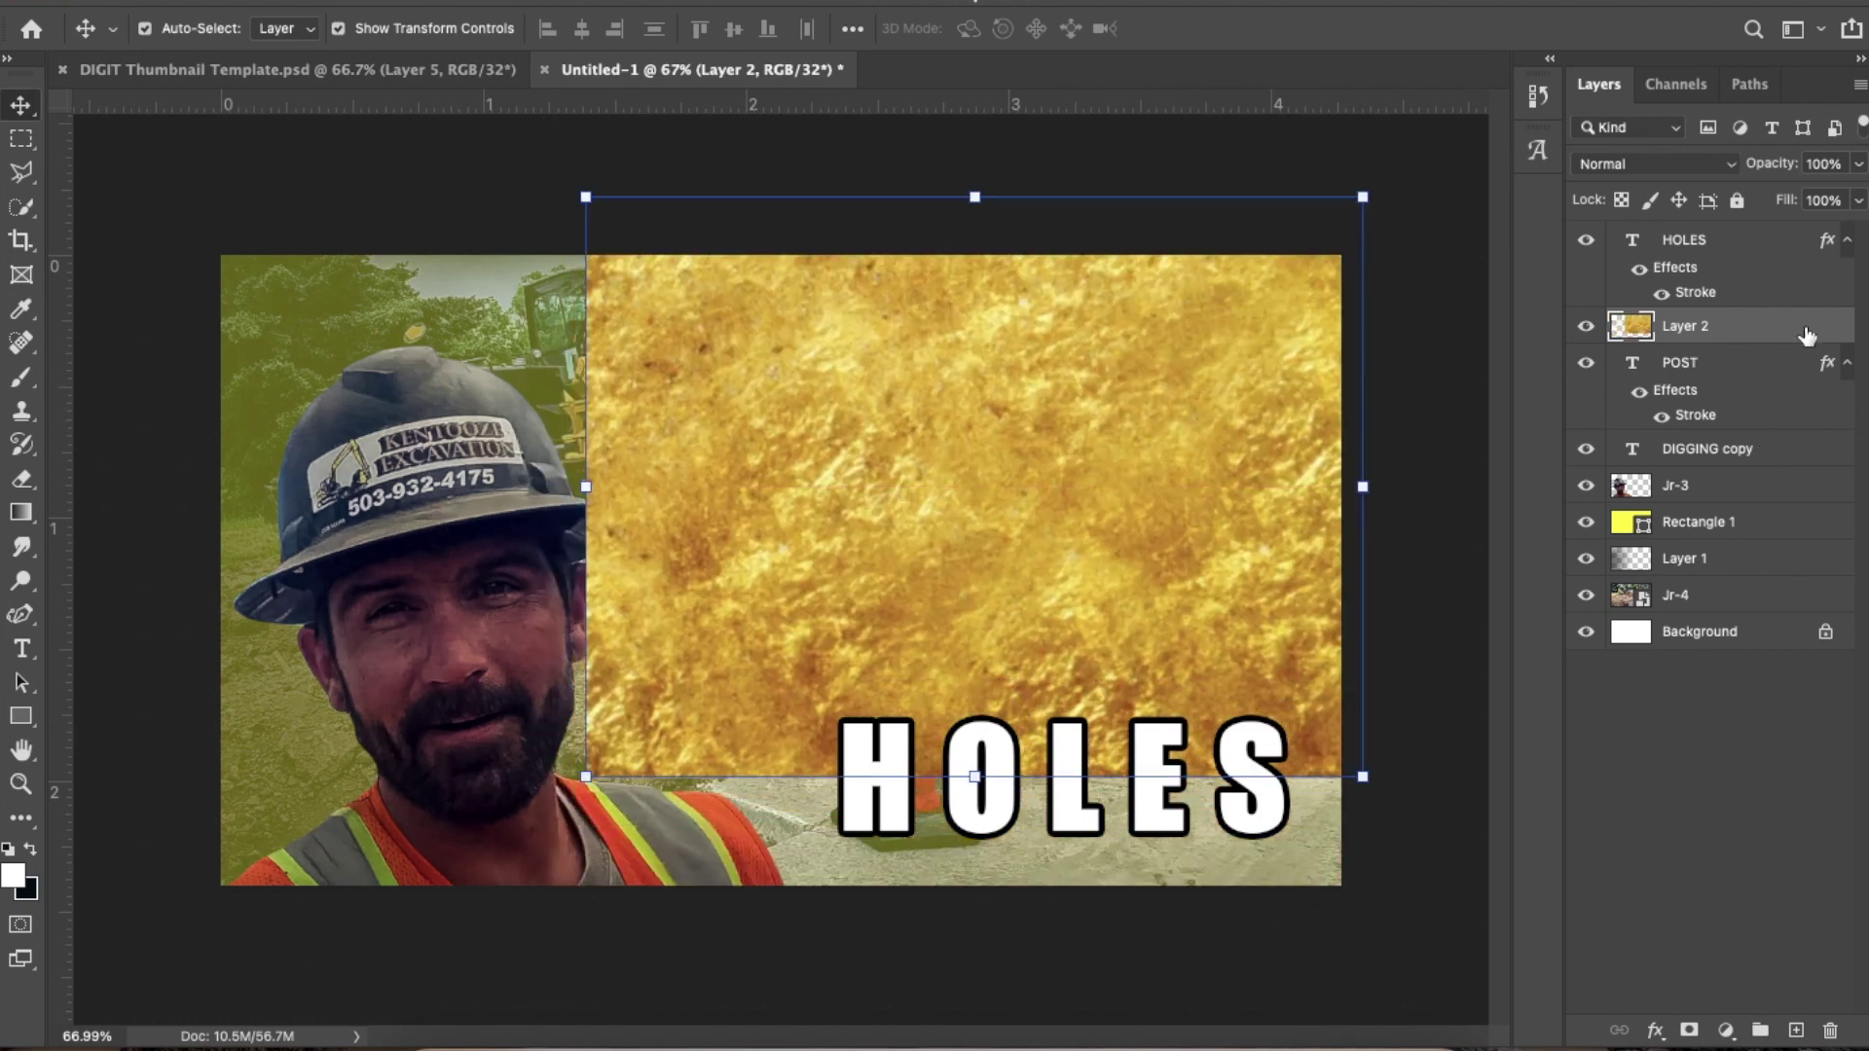
pyautogui.moveTo(1790, 328); pyautogui.dragTo(1781, 433)
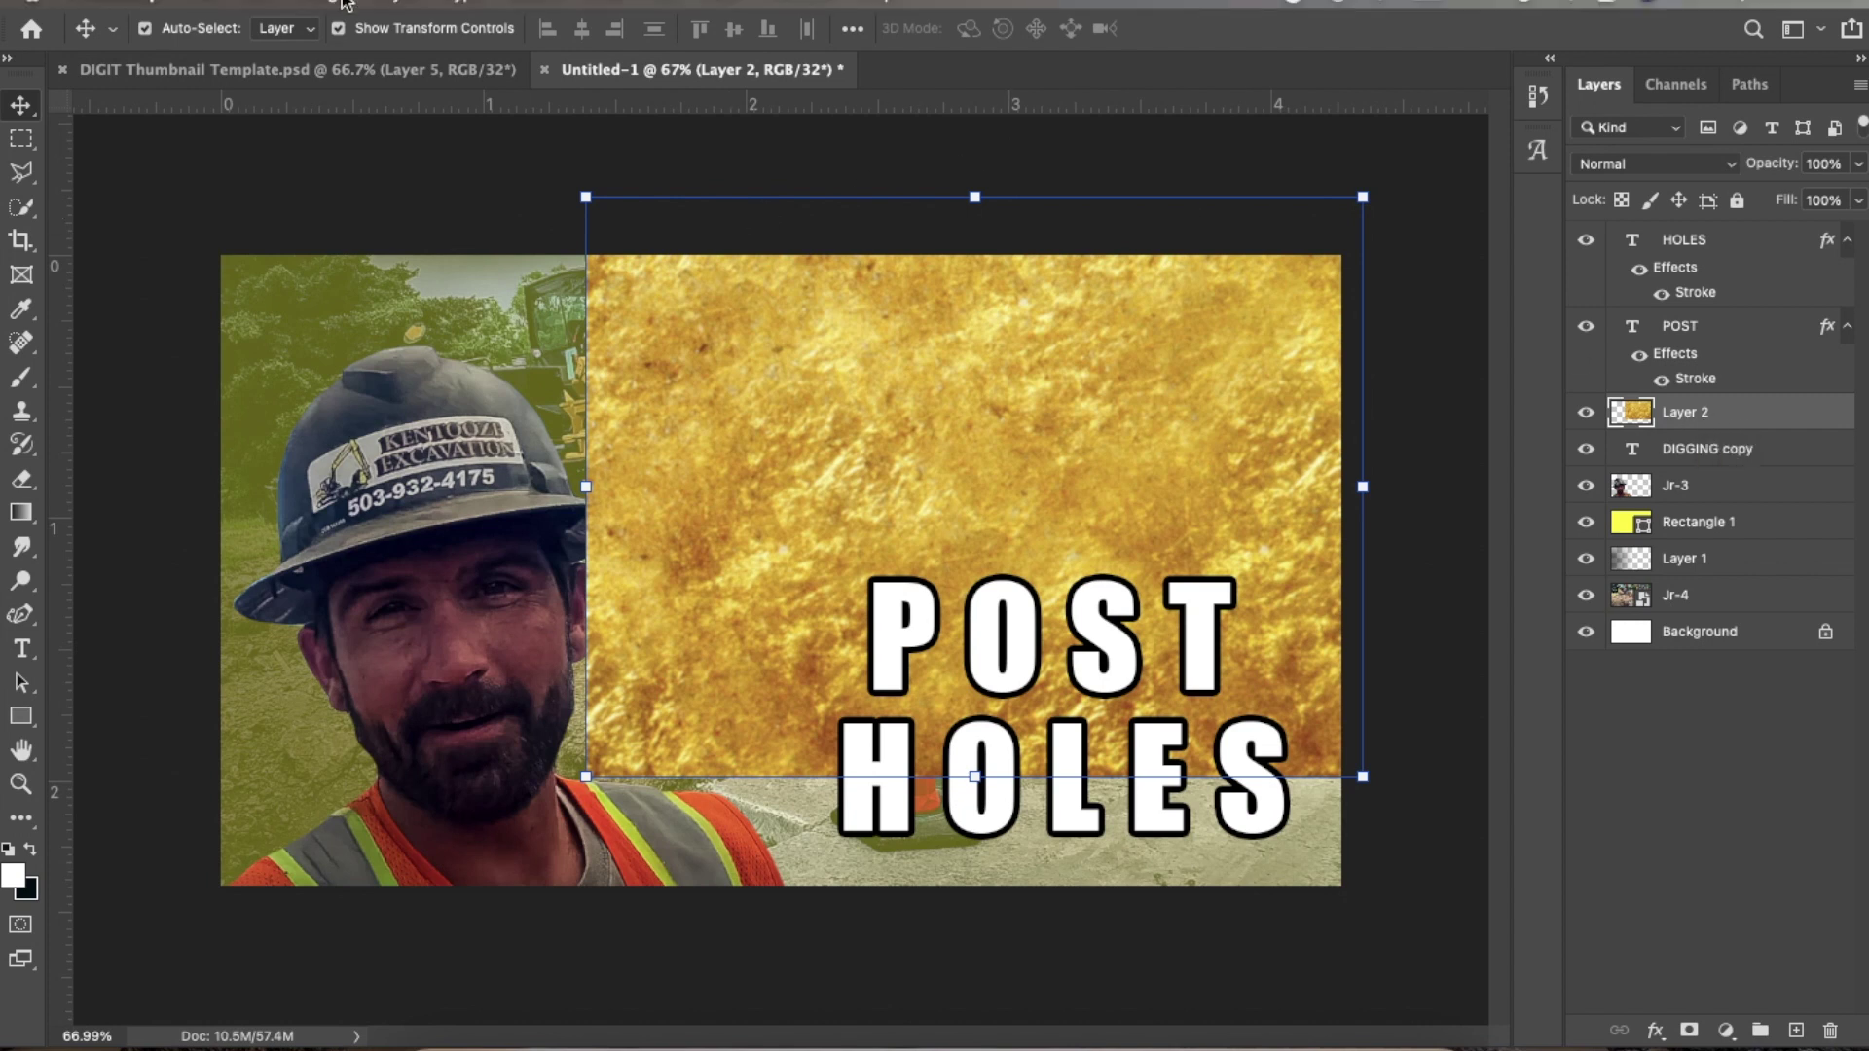
pyautogui.click(388, 5)
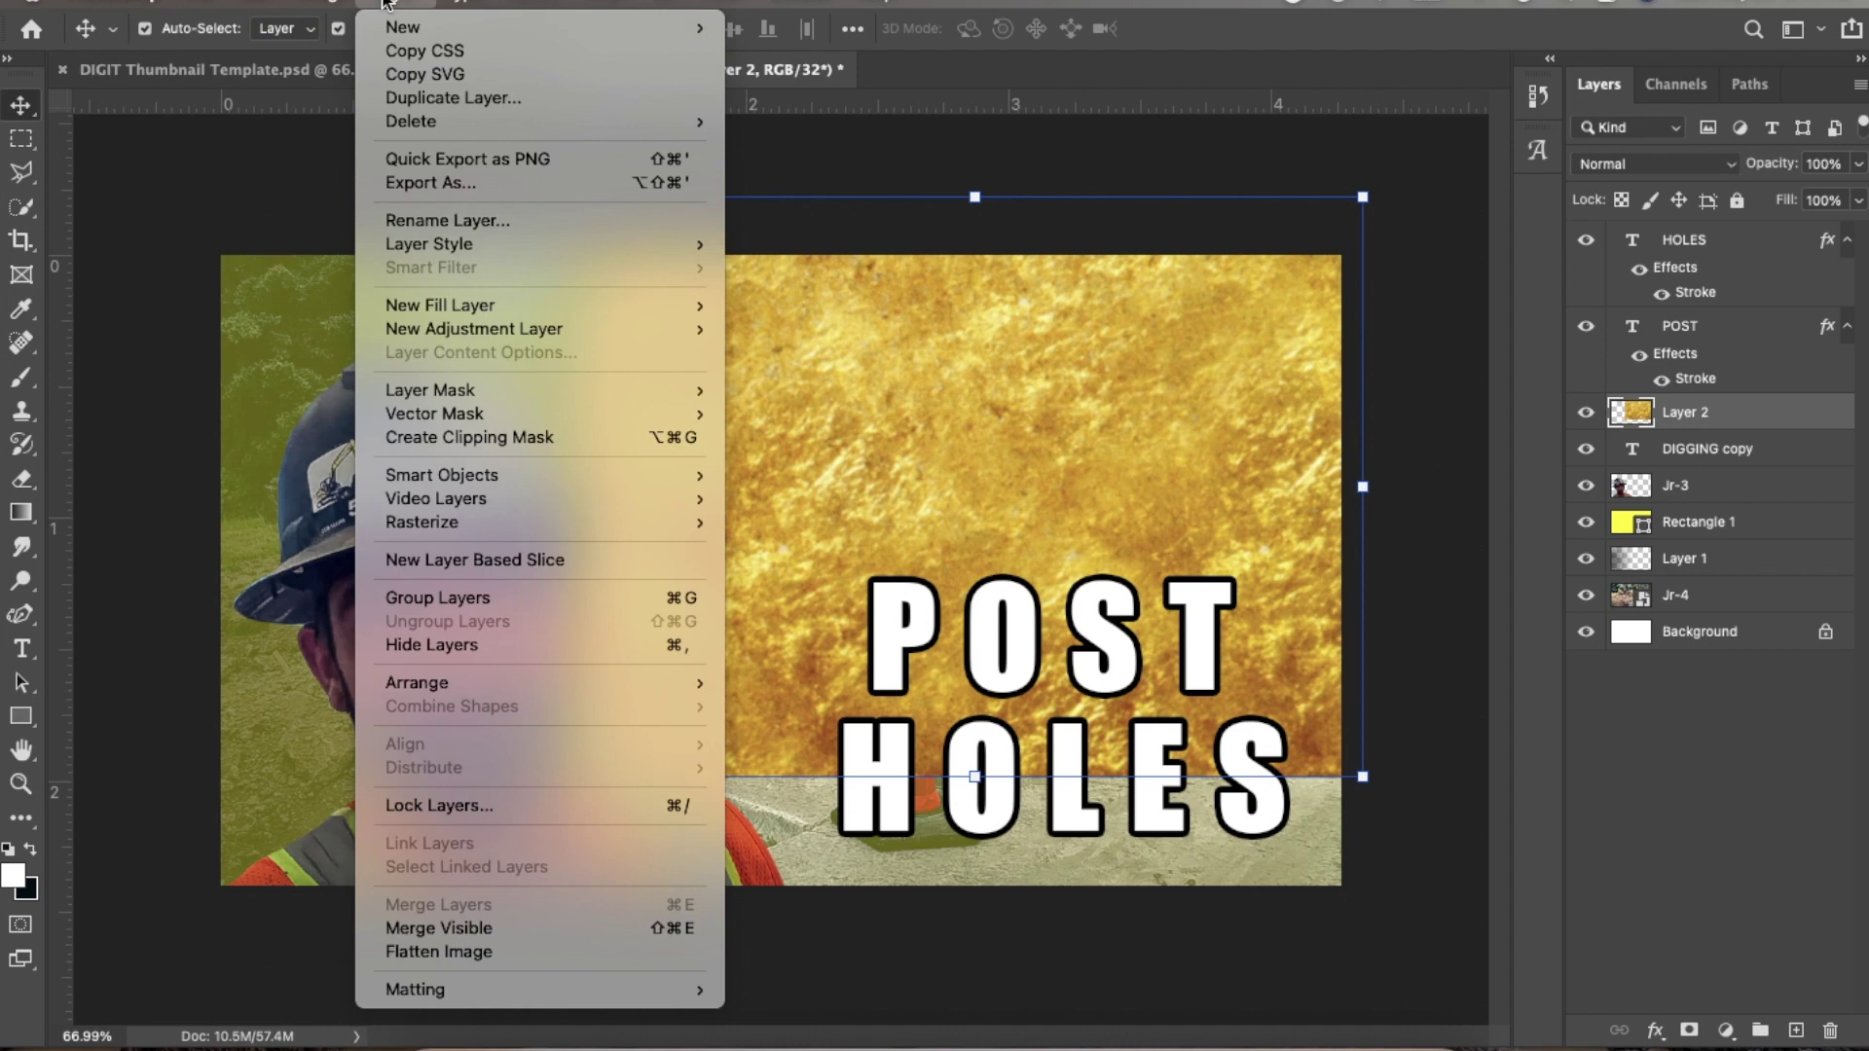
pyautogui.click(442, 435)
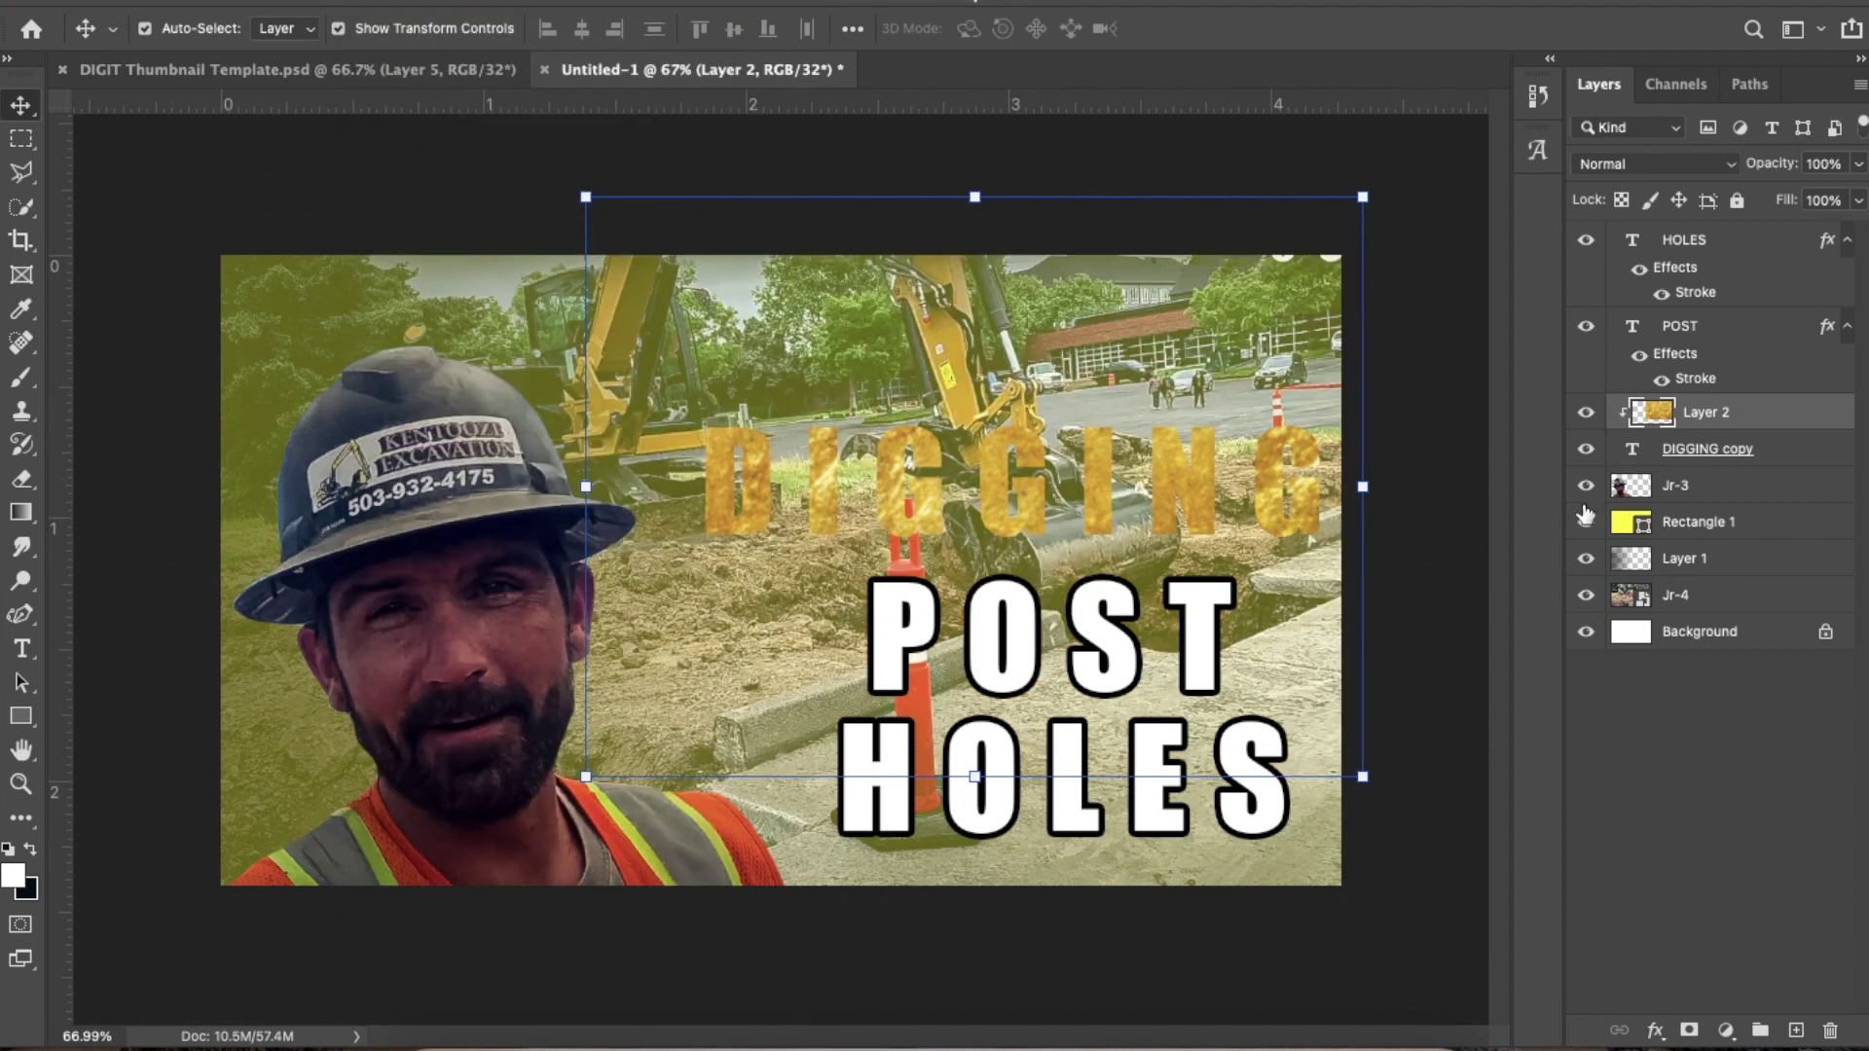
pyautogui.click(190, 177)
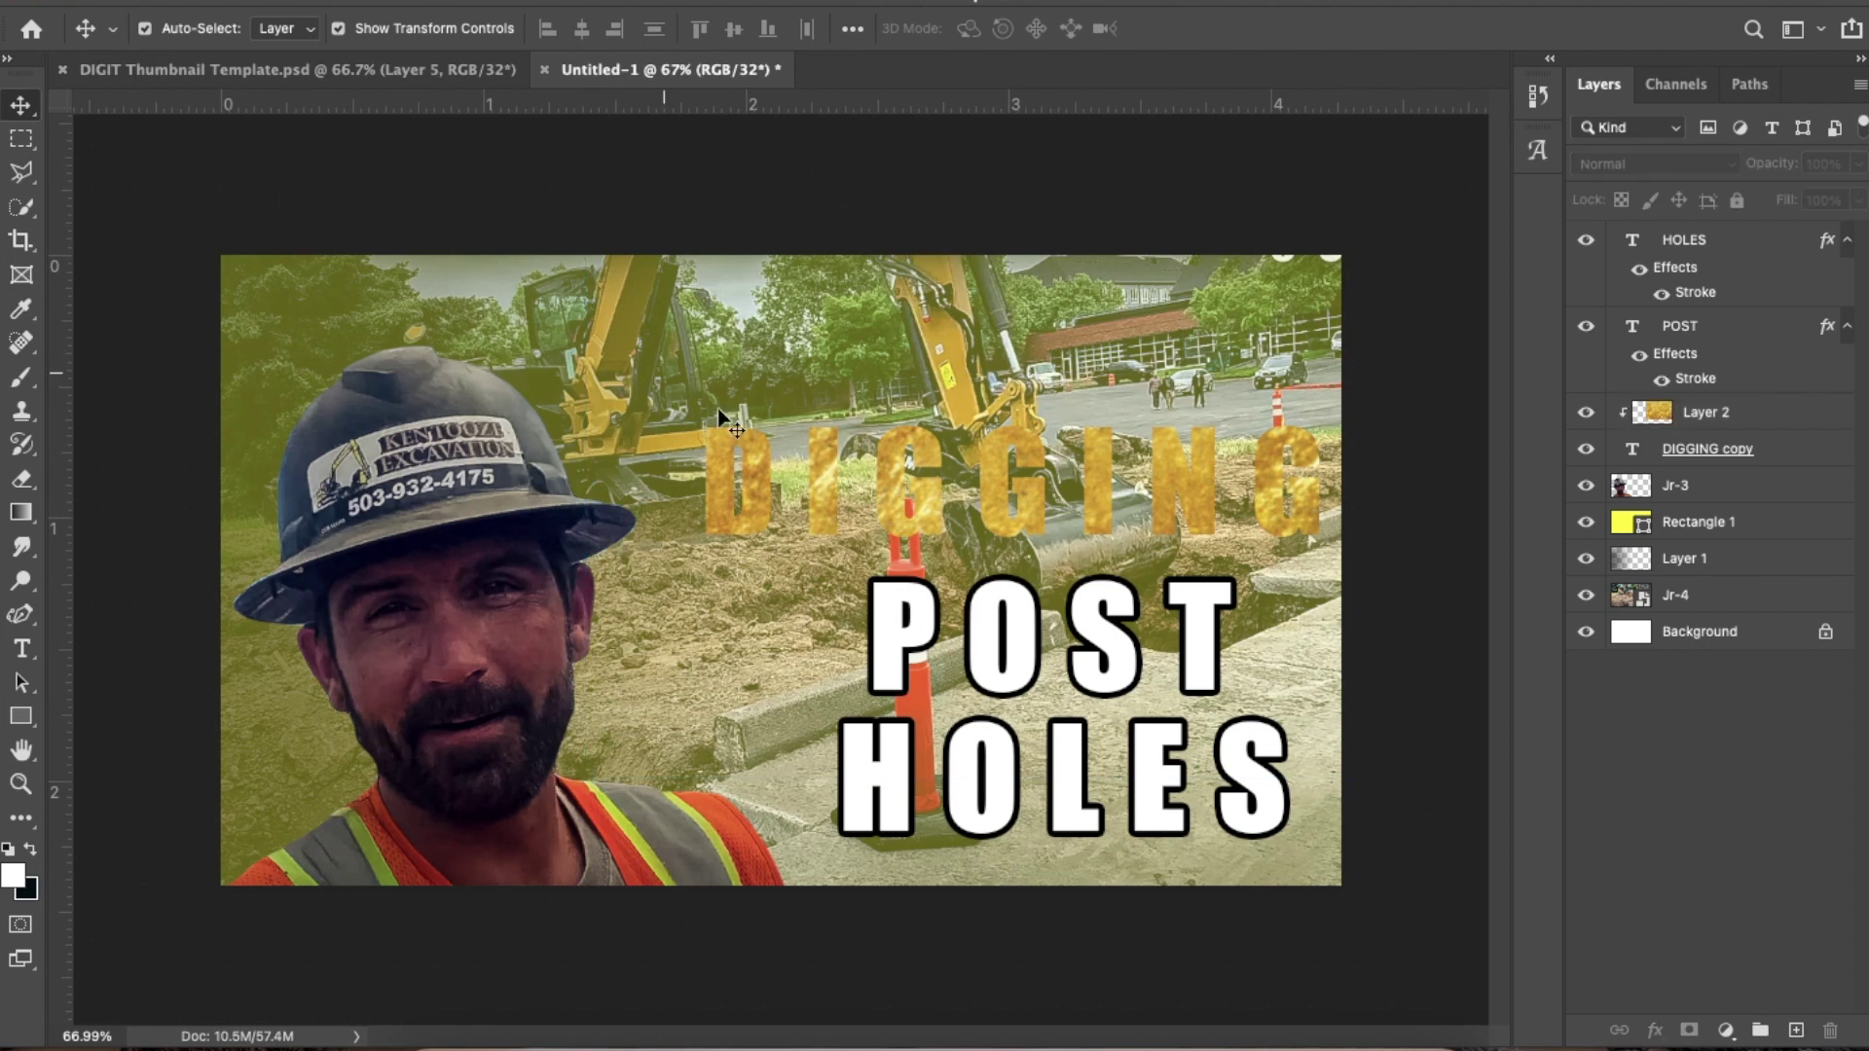
# Add a black Stroke layer style to the DIGGING copy text
pyautogui.doubleClick(1783, 454)
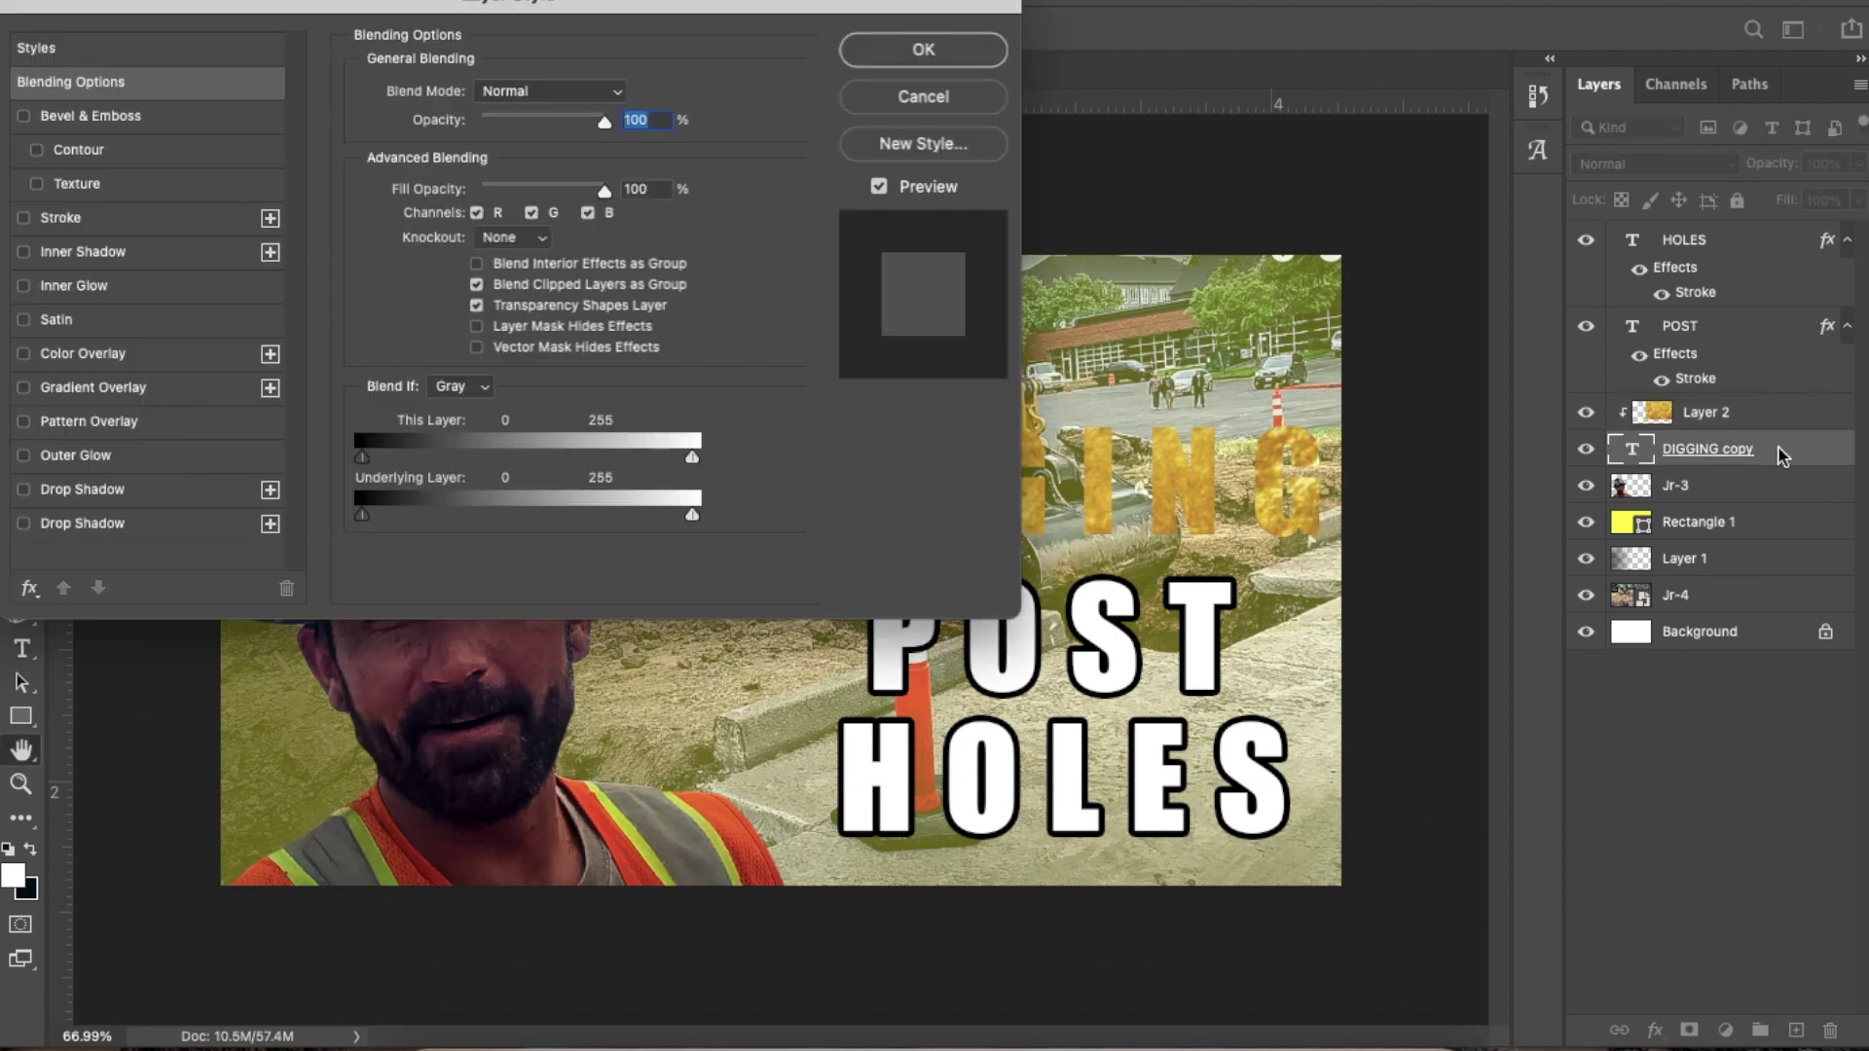
pyautogui.click(23, 218)
pyautogui.click(922, 50)
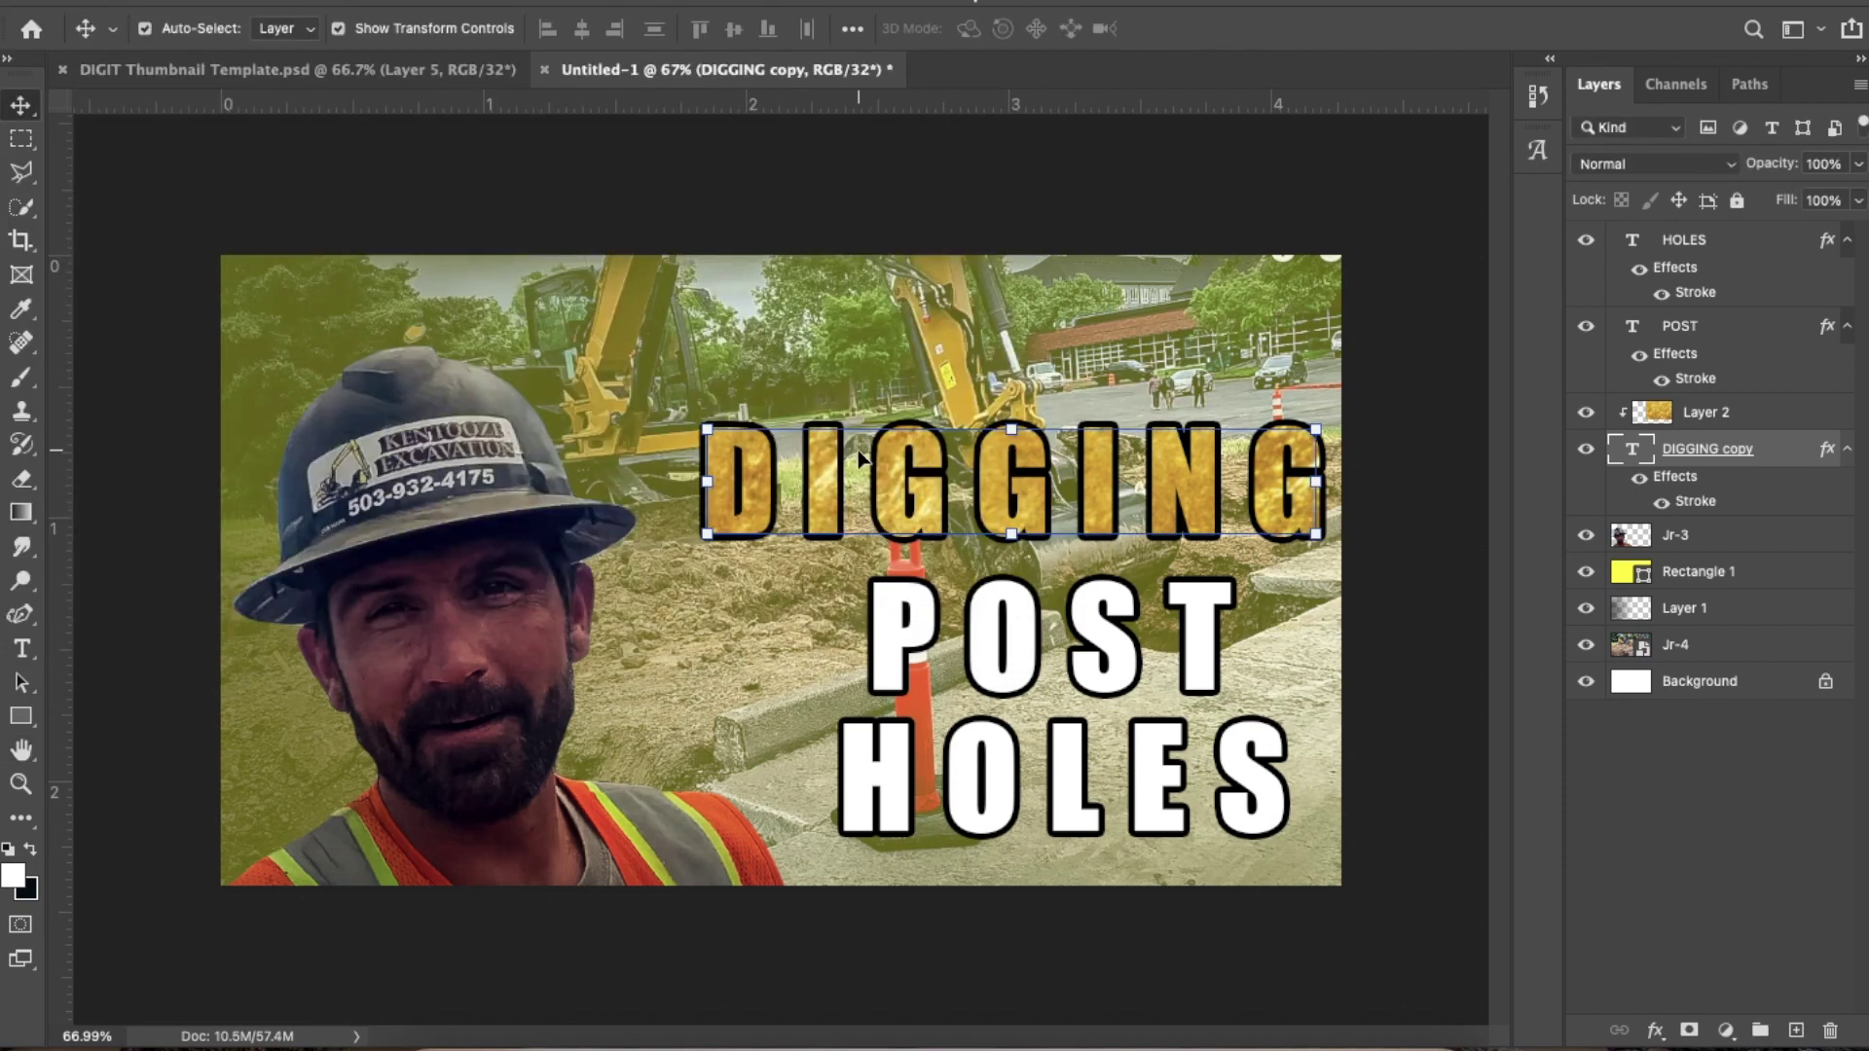
# Scale the gold texture on Layer 2 down to about 82% and commit it
pyautogui.click(1764, 416)
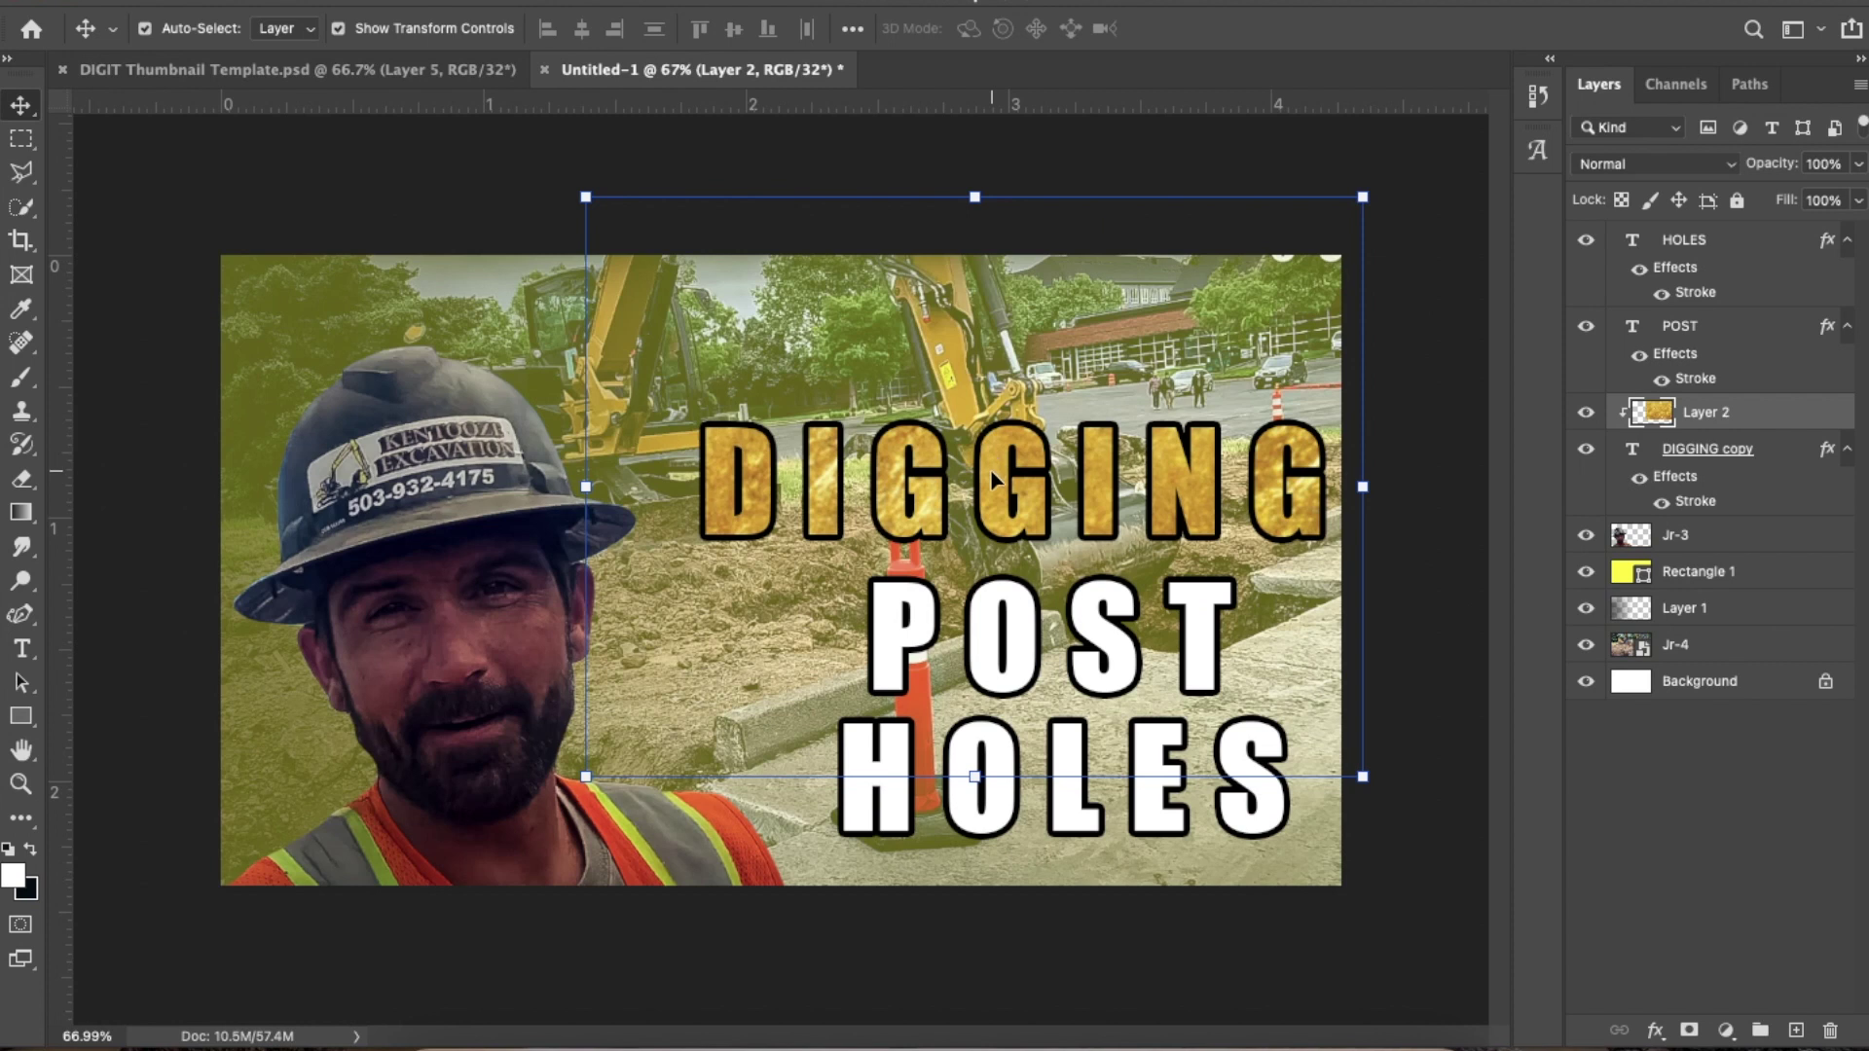
pyautogui.moveTo(577, 192); pyautogui.dragTo(694, 279)
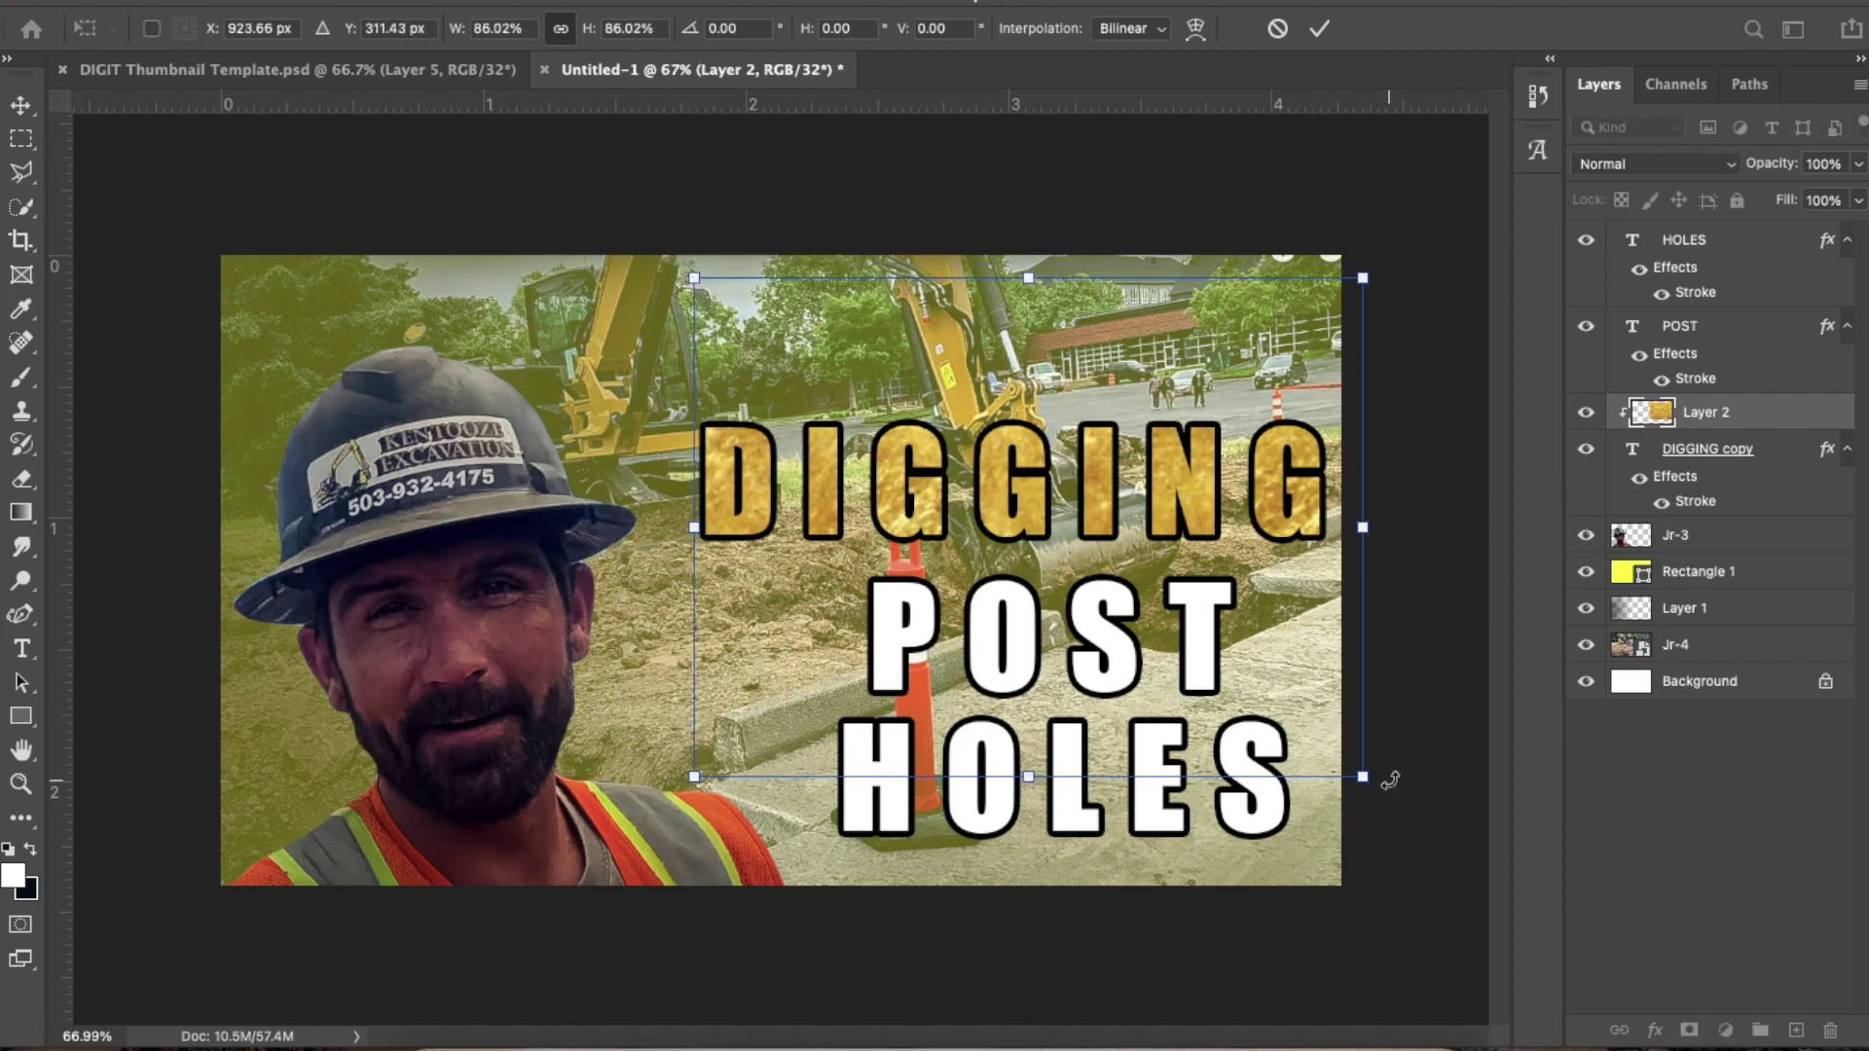
pyautogui.moveTo(1363, 776); pyautogui.dragTo(1330, 751)
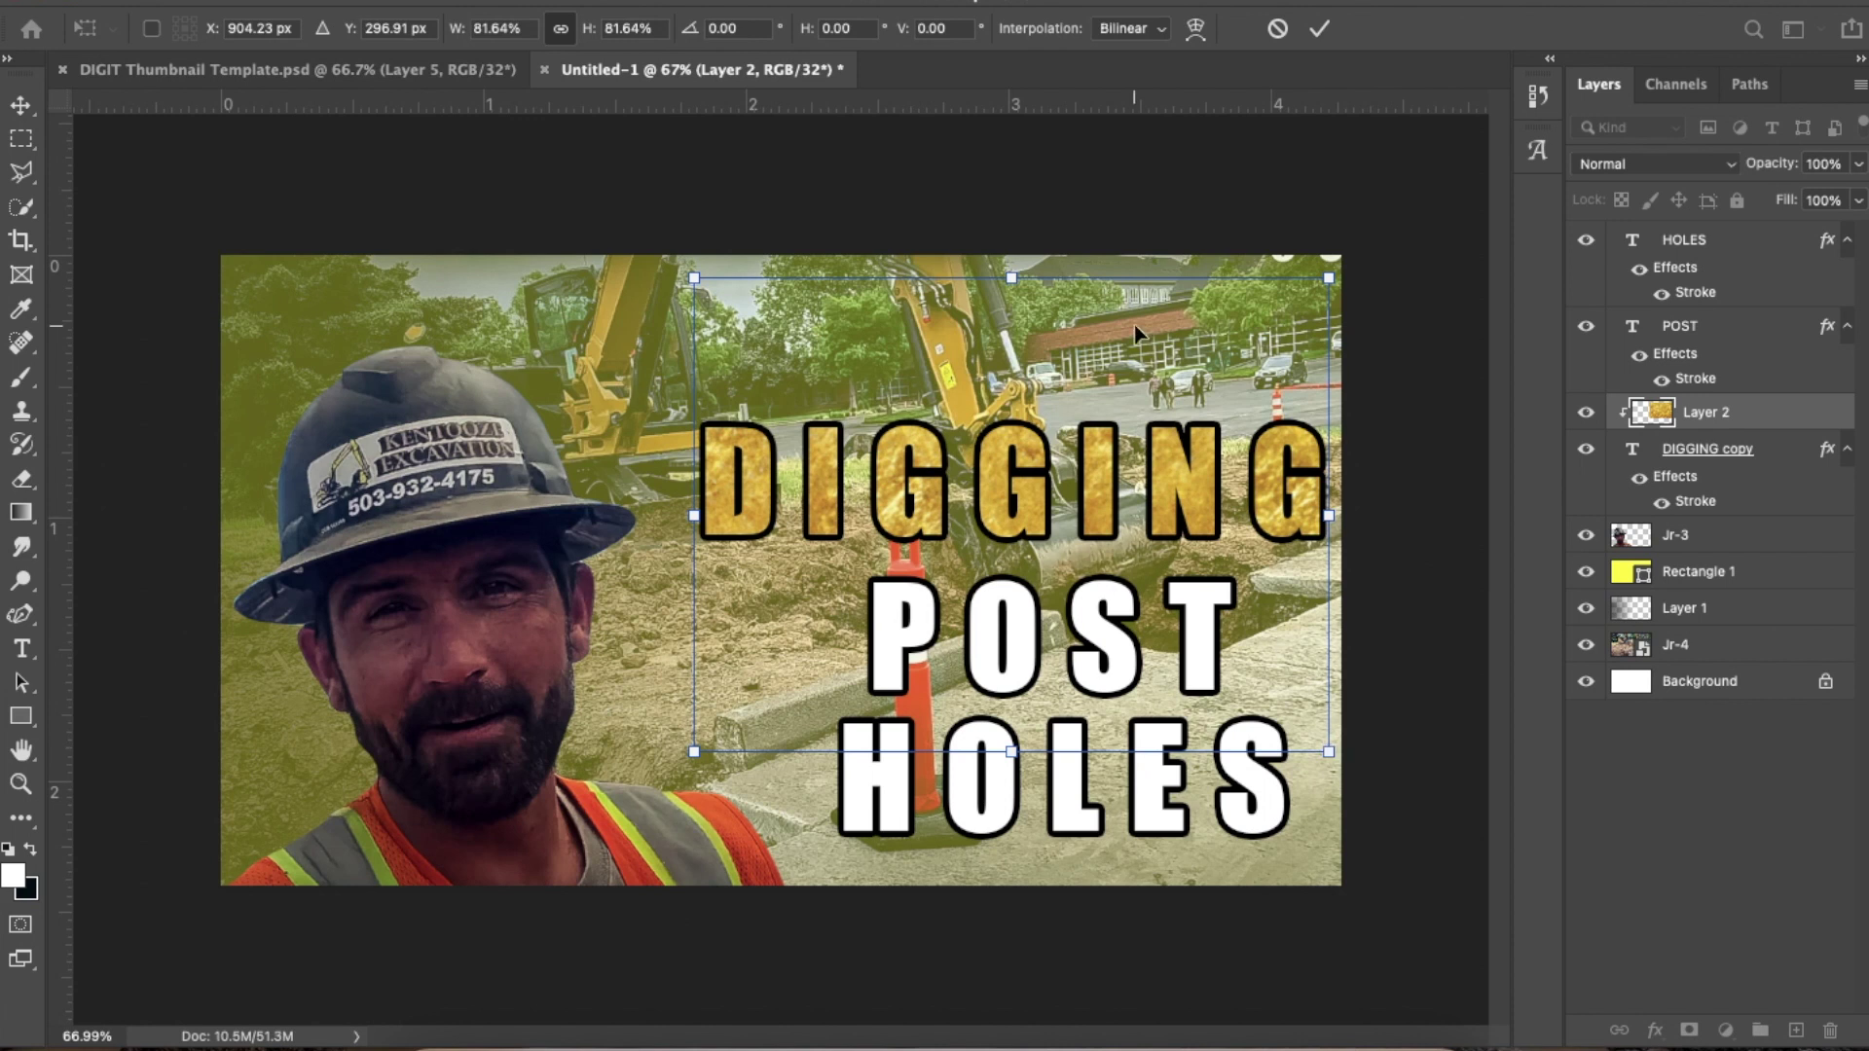
pyautogui.press('Return')
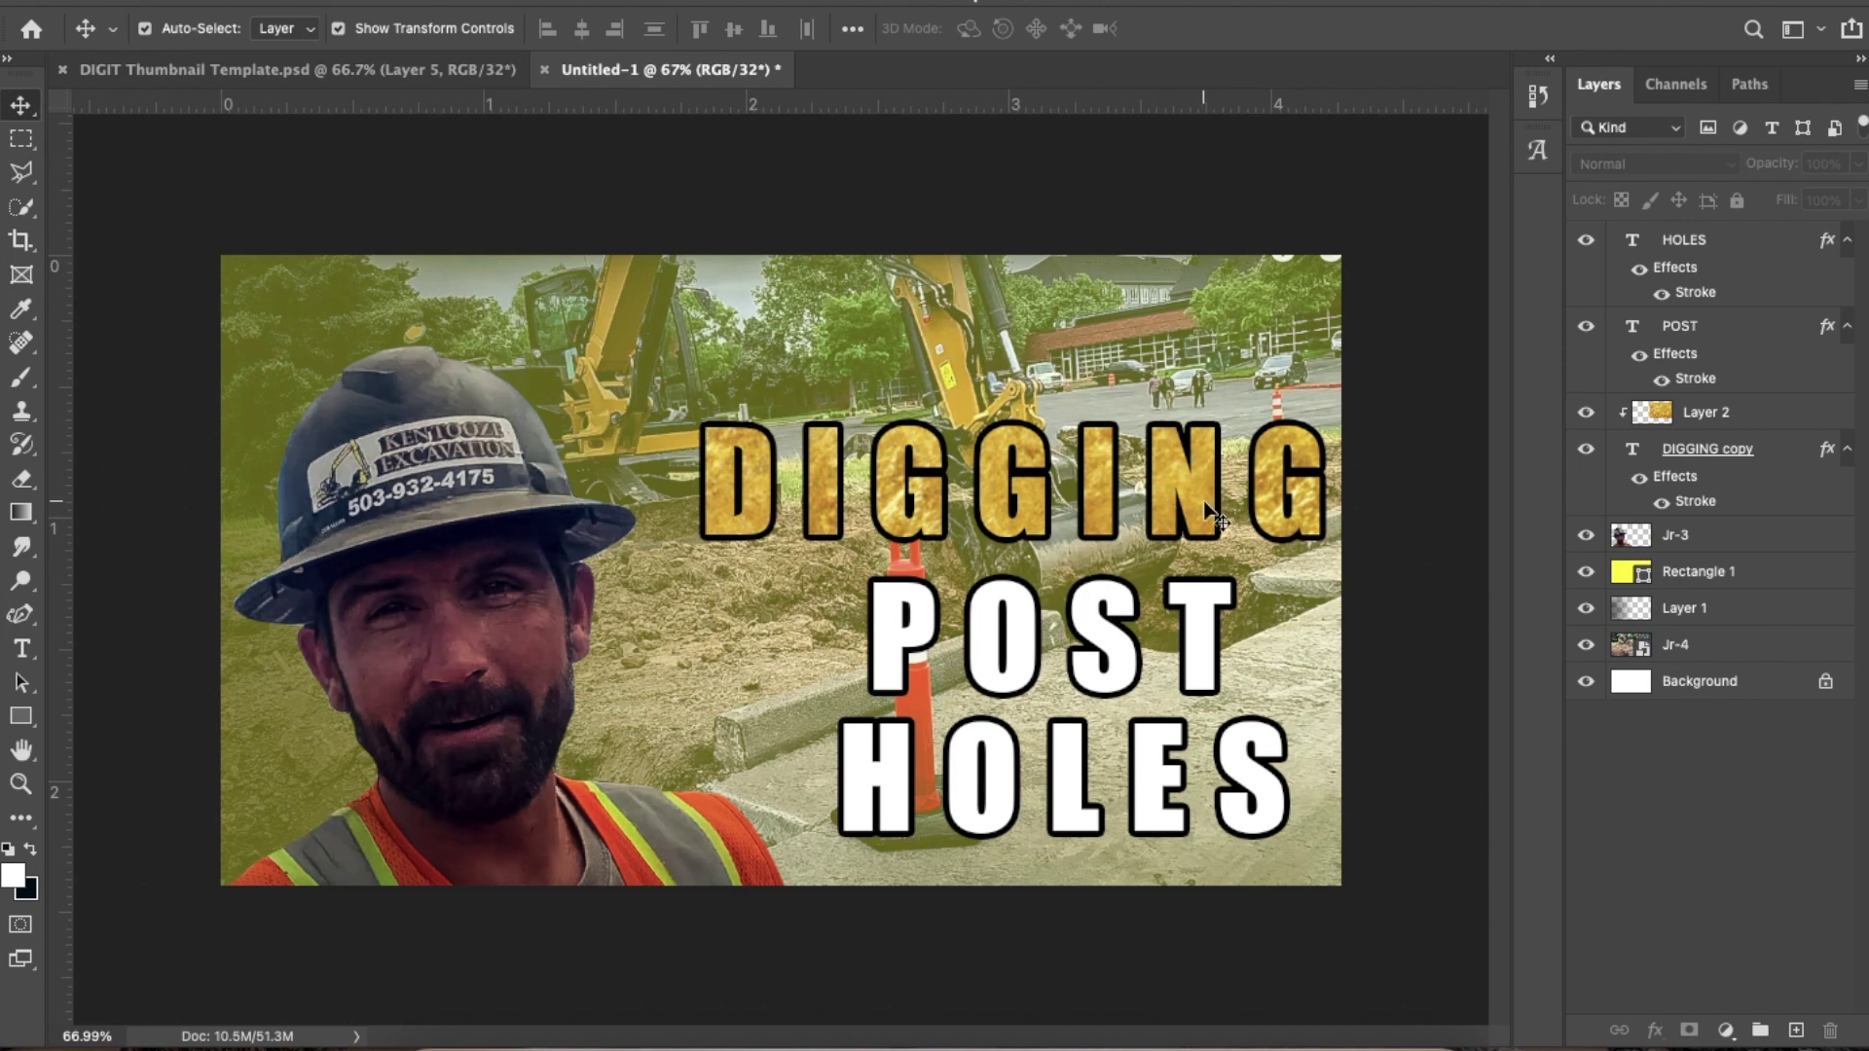
# Reposition the gold texture and the DIGGING text so the gold sits inside the letters
pyautogui.moveTo(1205, 506)
pyautogui.mouseDown()
pyautogui.moveTo(1154, 492)
pyautogui.moveTo(1256, 491)
pyautogui.moveTo(1178, 494)
pyautogui.moveTo(1203, 506)
pyautogui.mouseUp()
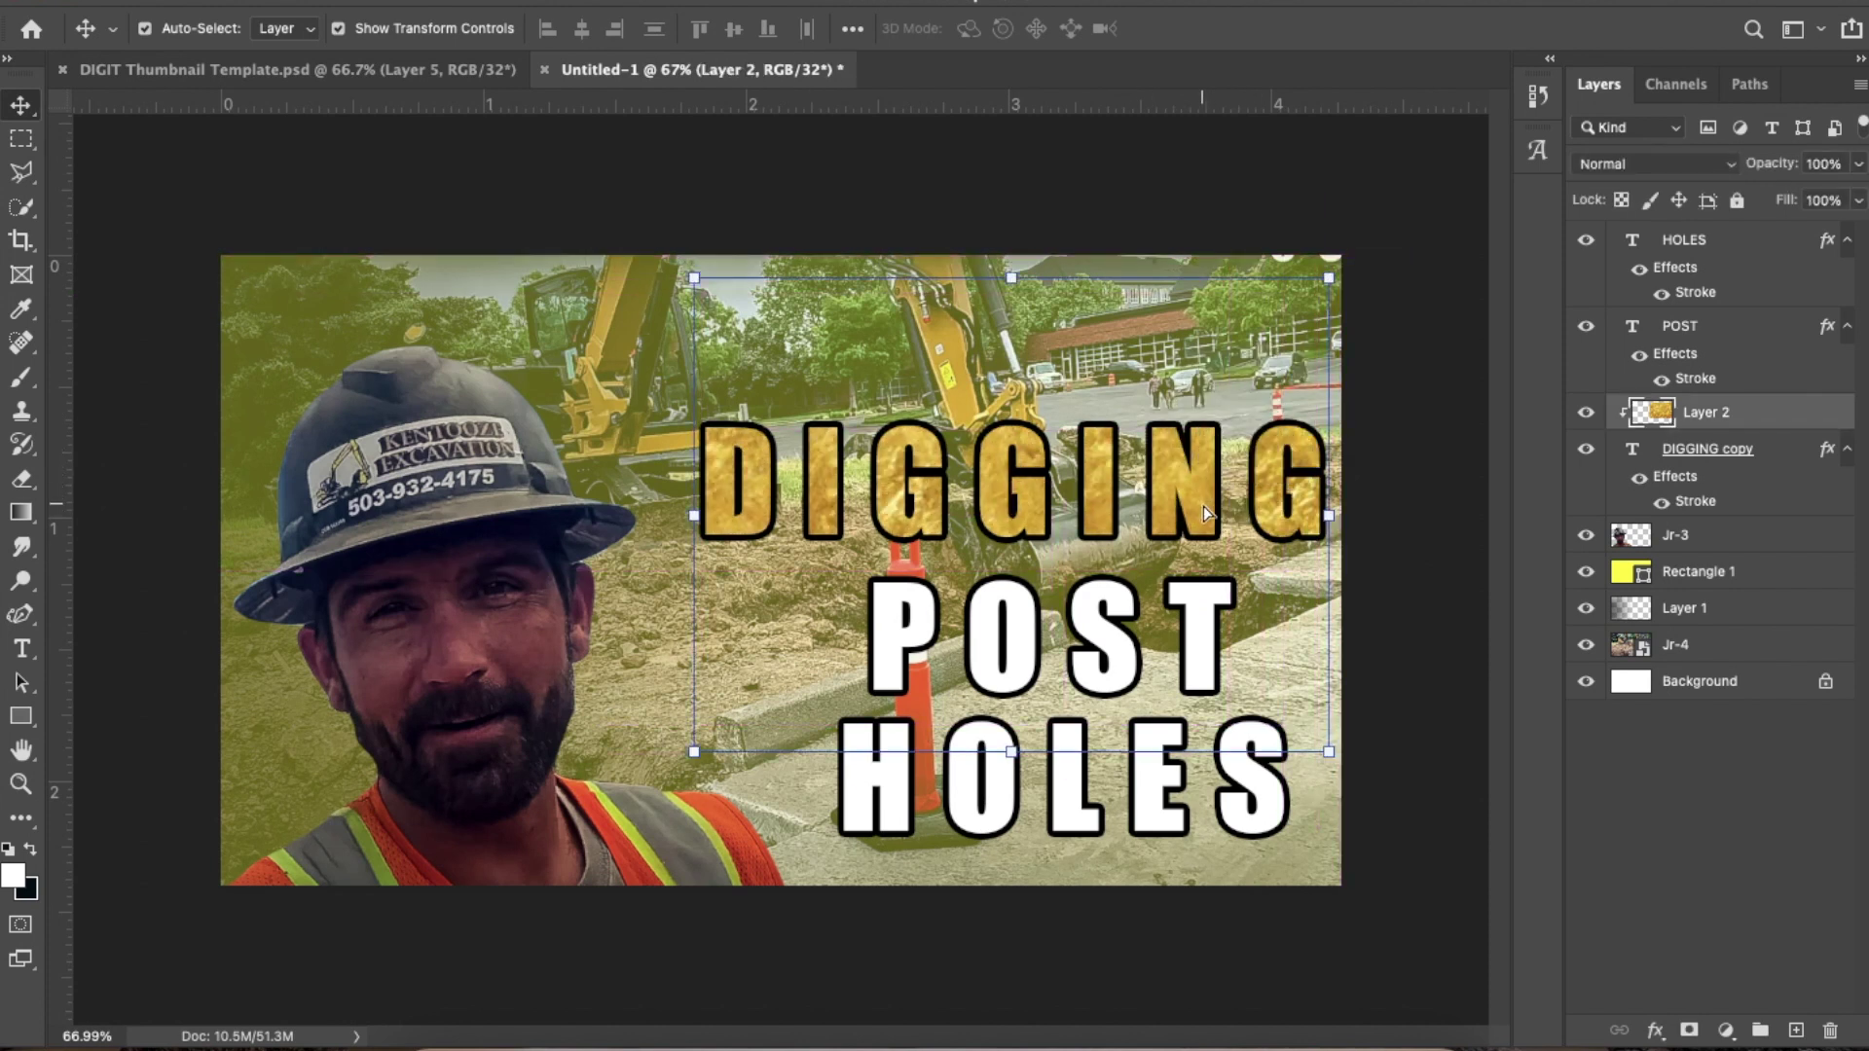
pyautogui.click(1774, 453)
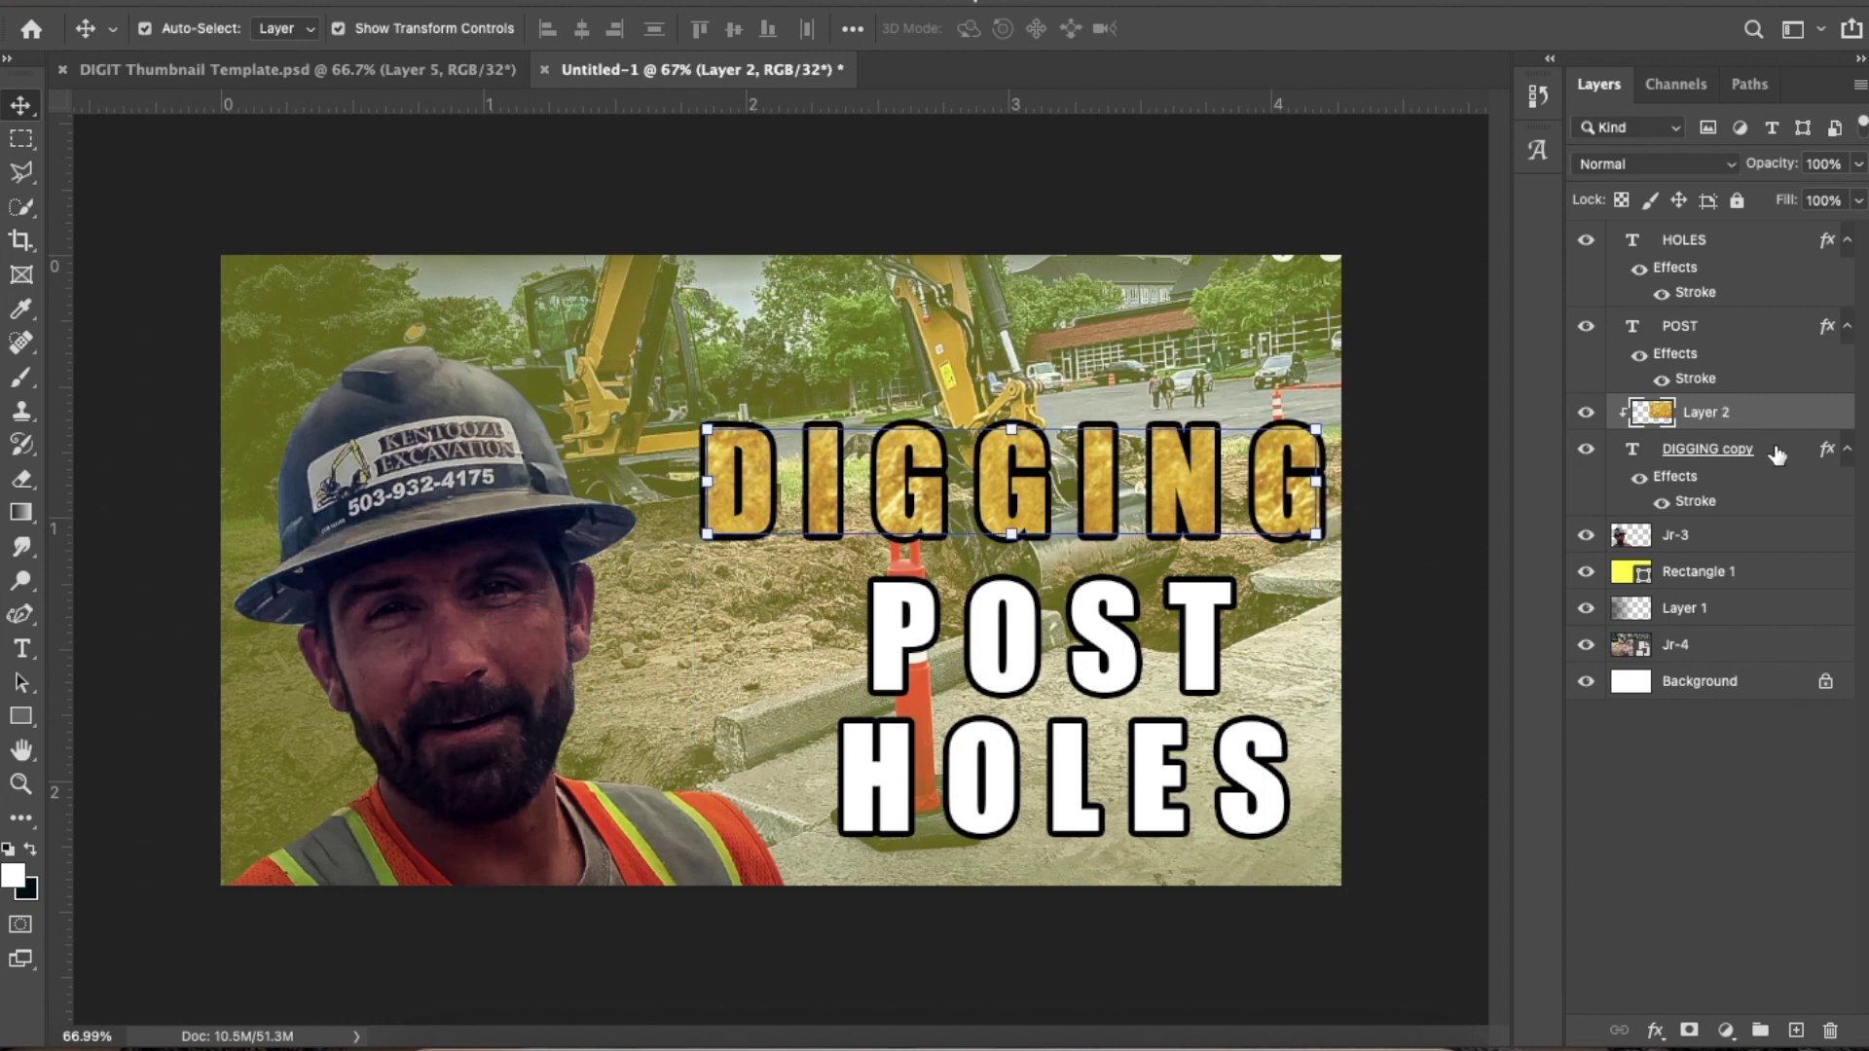
pyautogui.moveTo(1183, 482); pyautogui.dragTo(1183, 491)
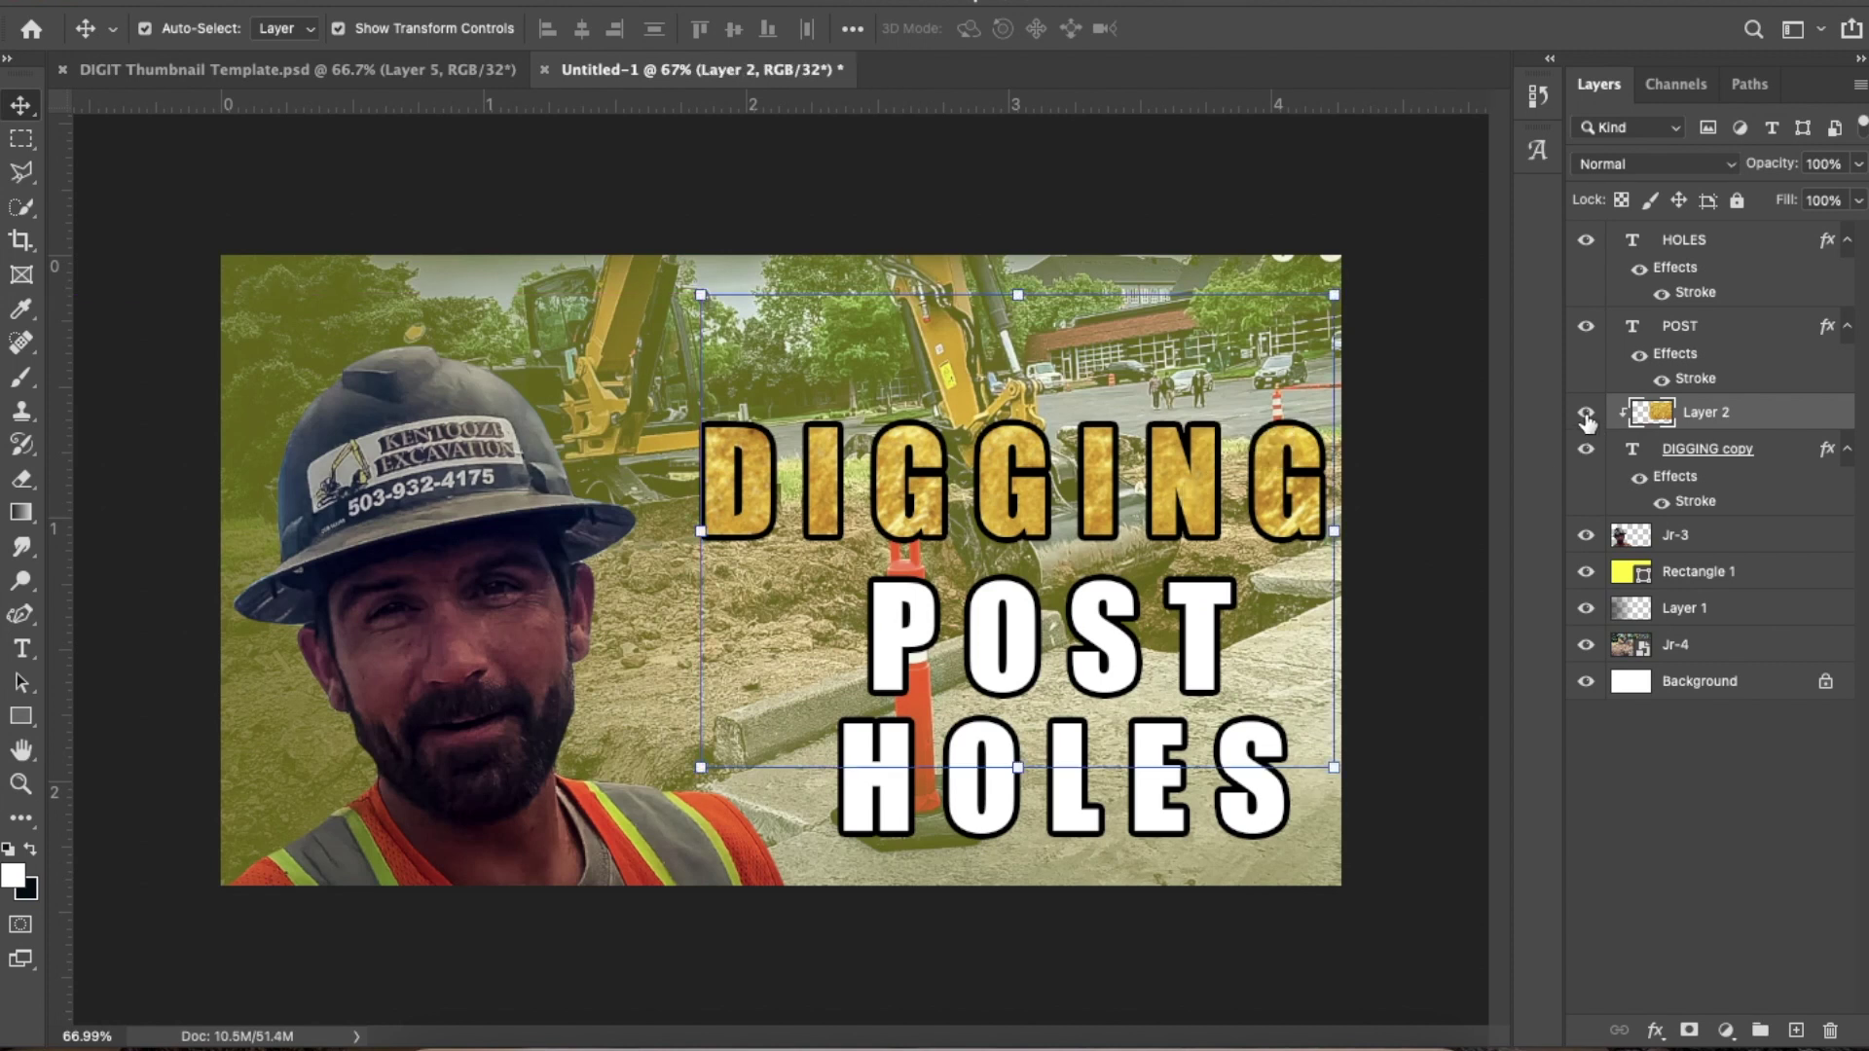
pyautogui.click(1794, 458)
pyautogui.moveTo(1227, 483); pyautogui.dragTo(1181, 491)
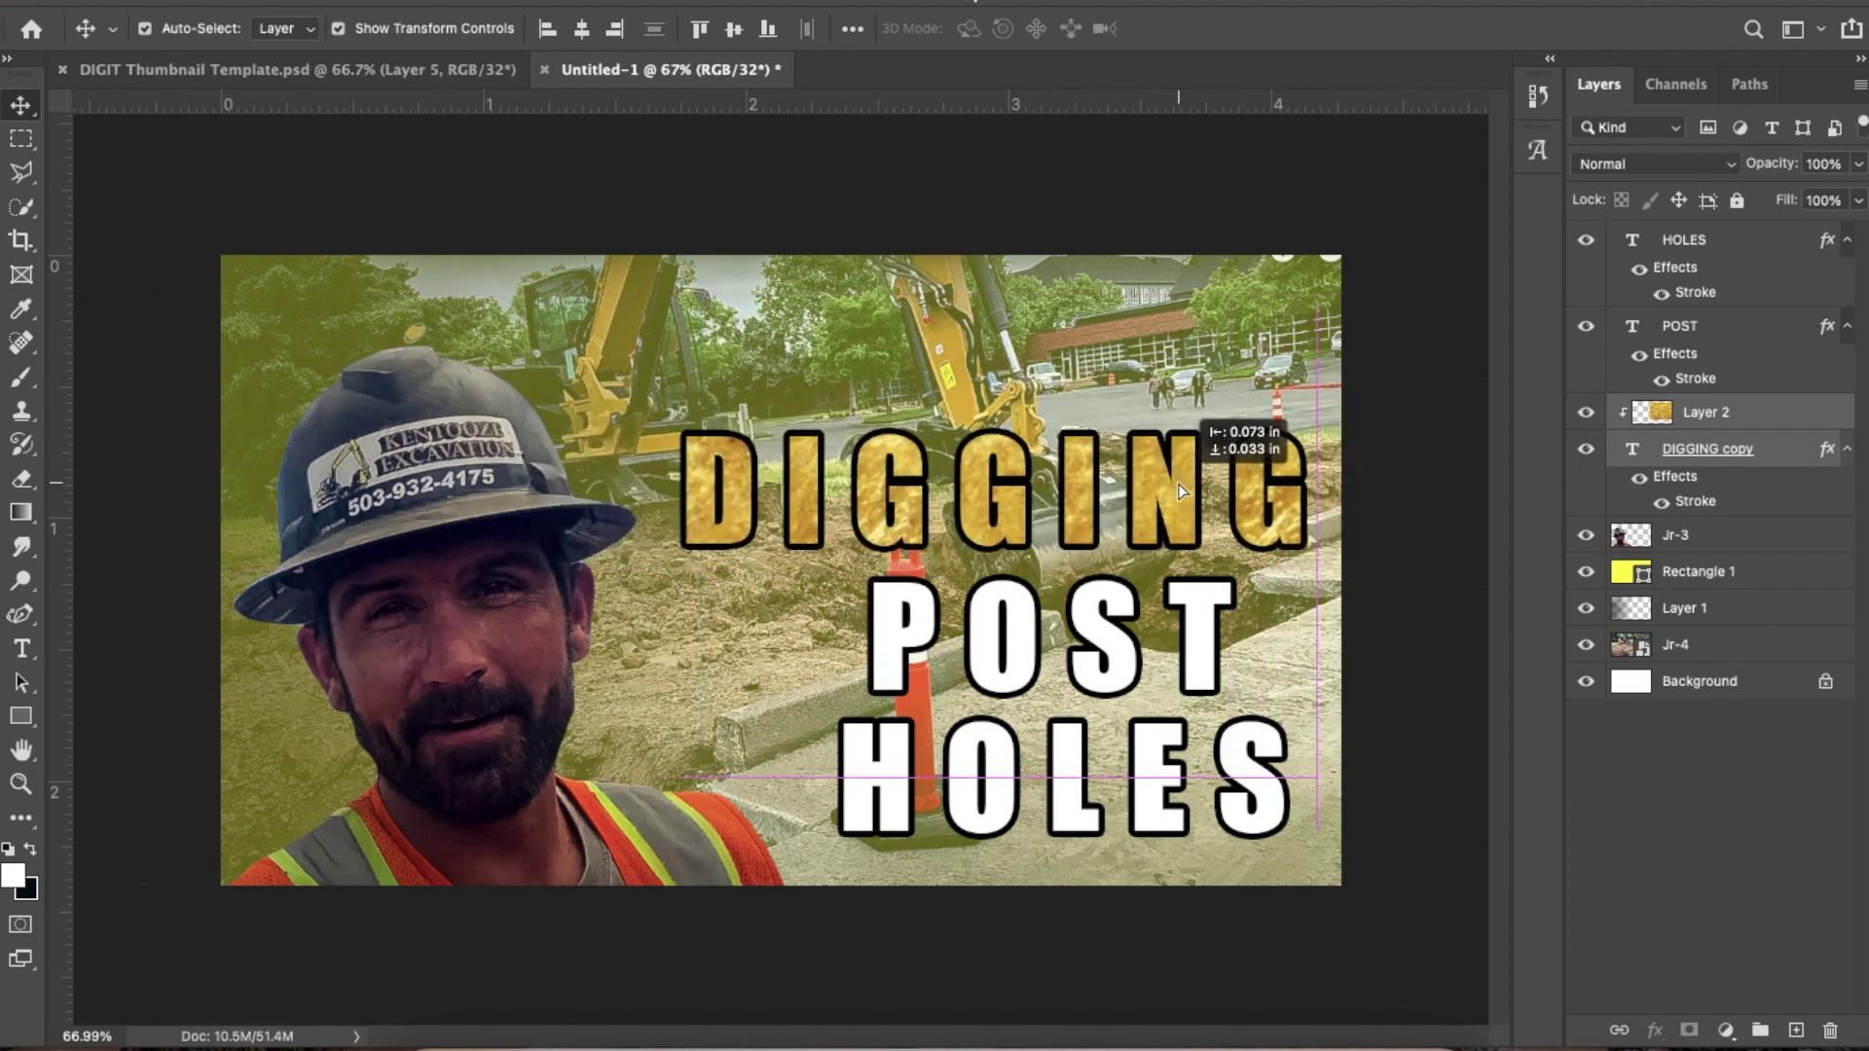
pyautogui.moveTo(1181, 492); pyautogui.dragTo(1195, 487)
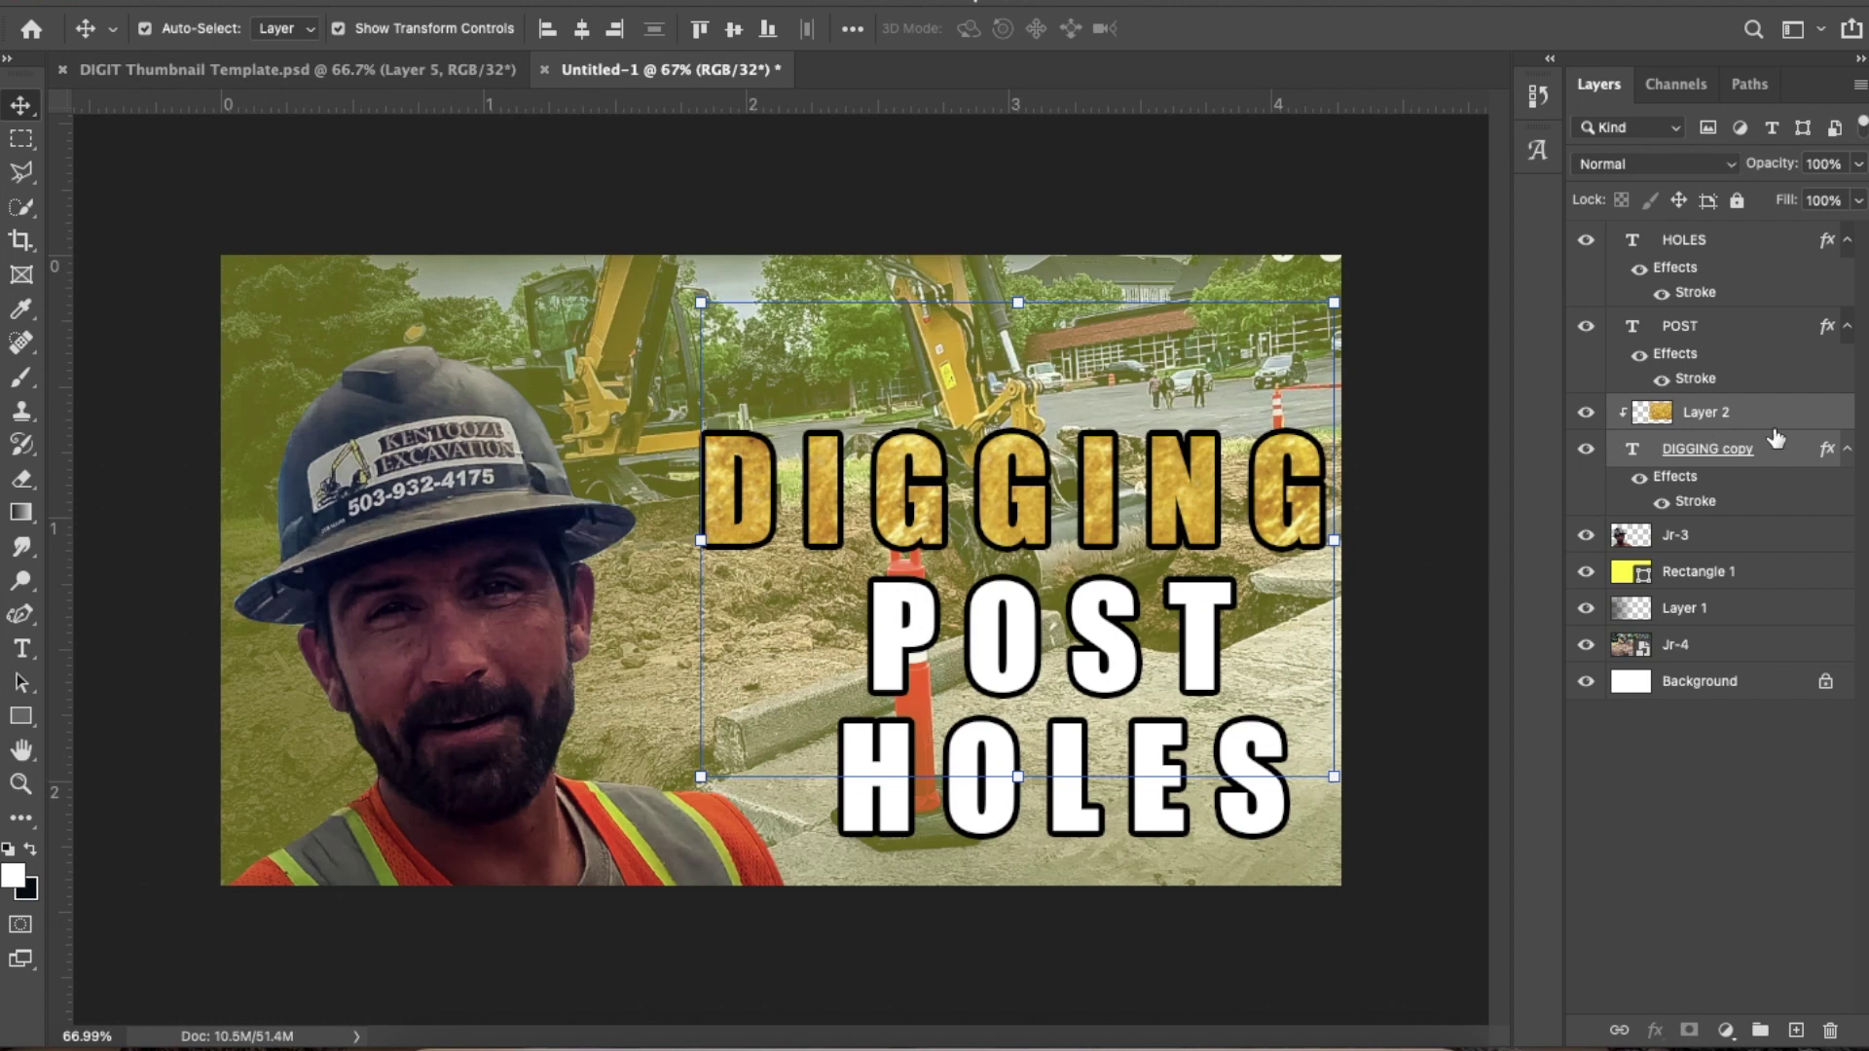
pyautogui.click(1775, 376)
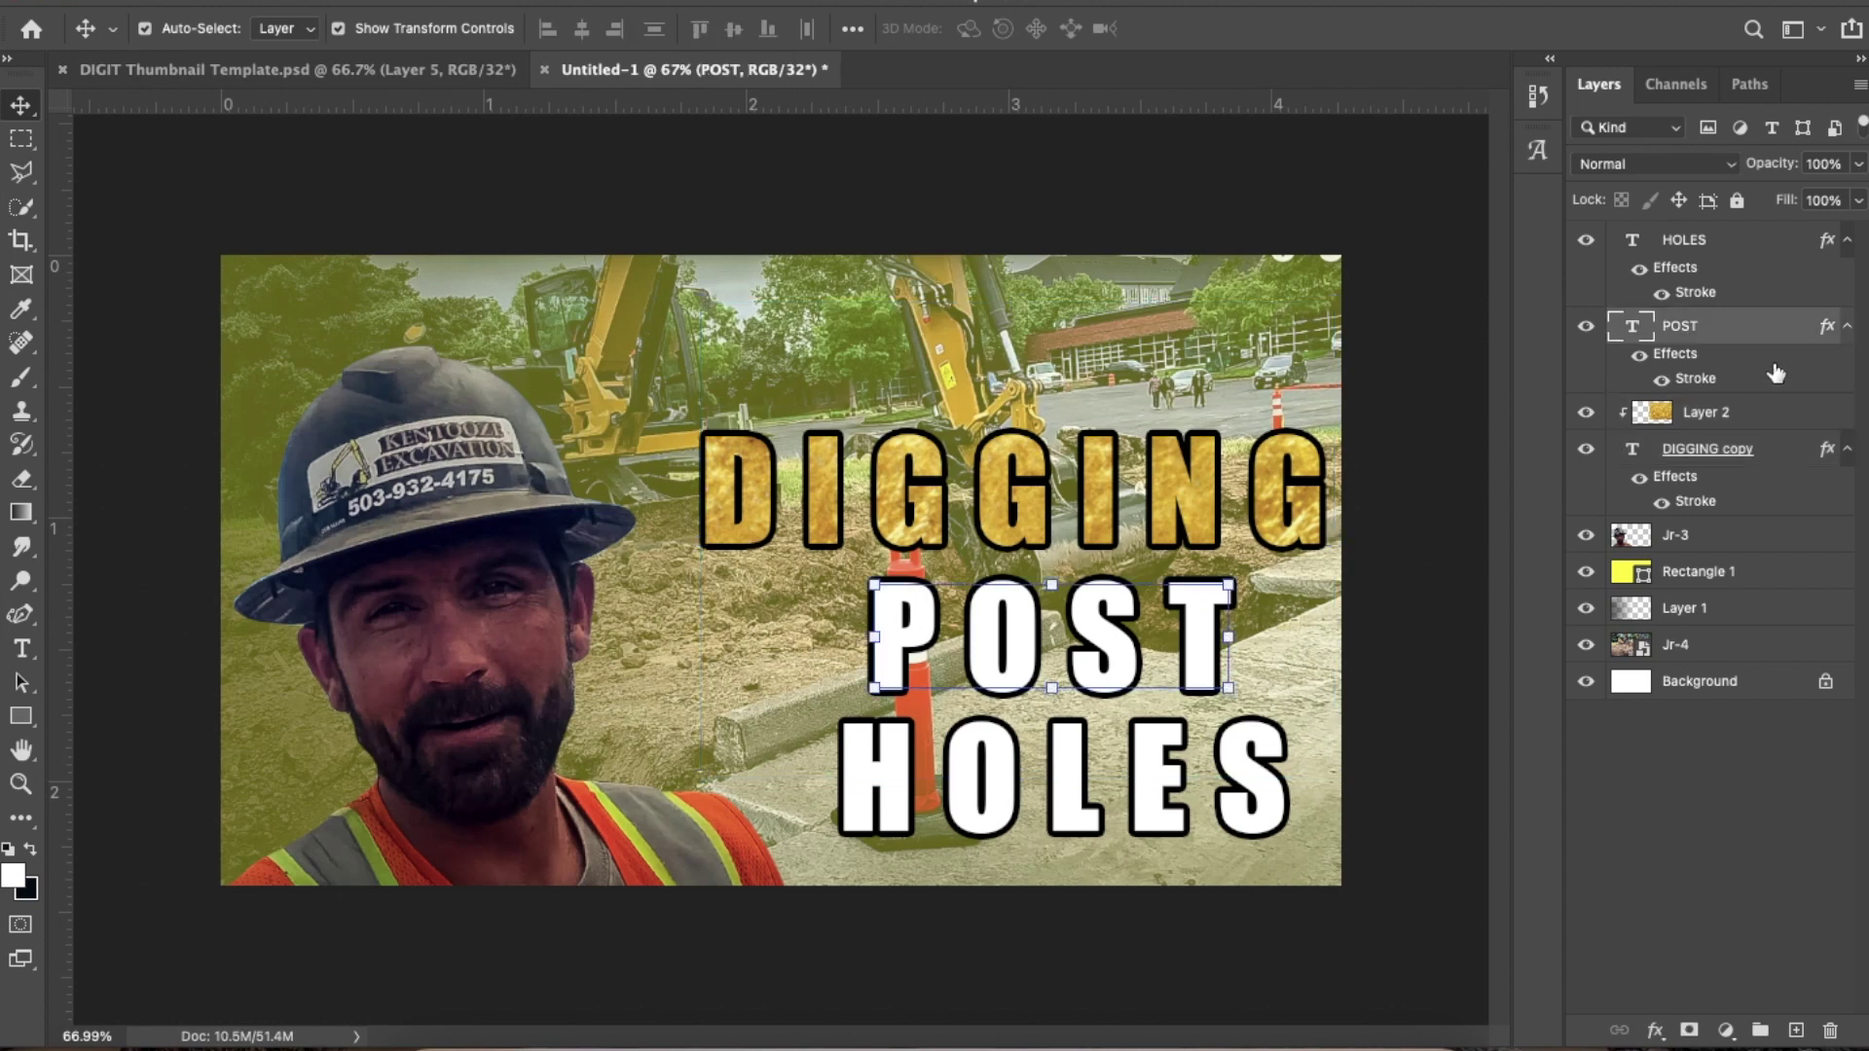
# Align the DIGGING, POST and HOLES words, nudging HOLES slightly left and down
pyautogui.click(1585, 414)
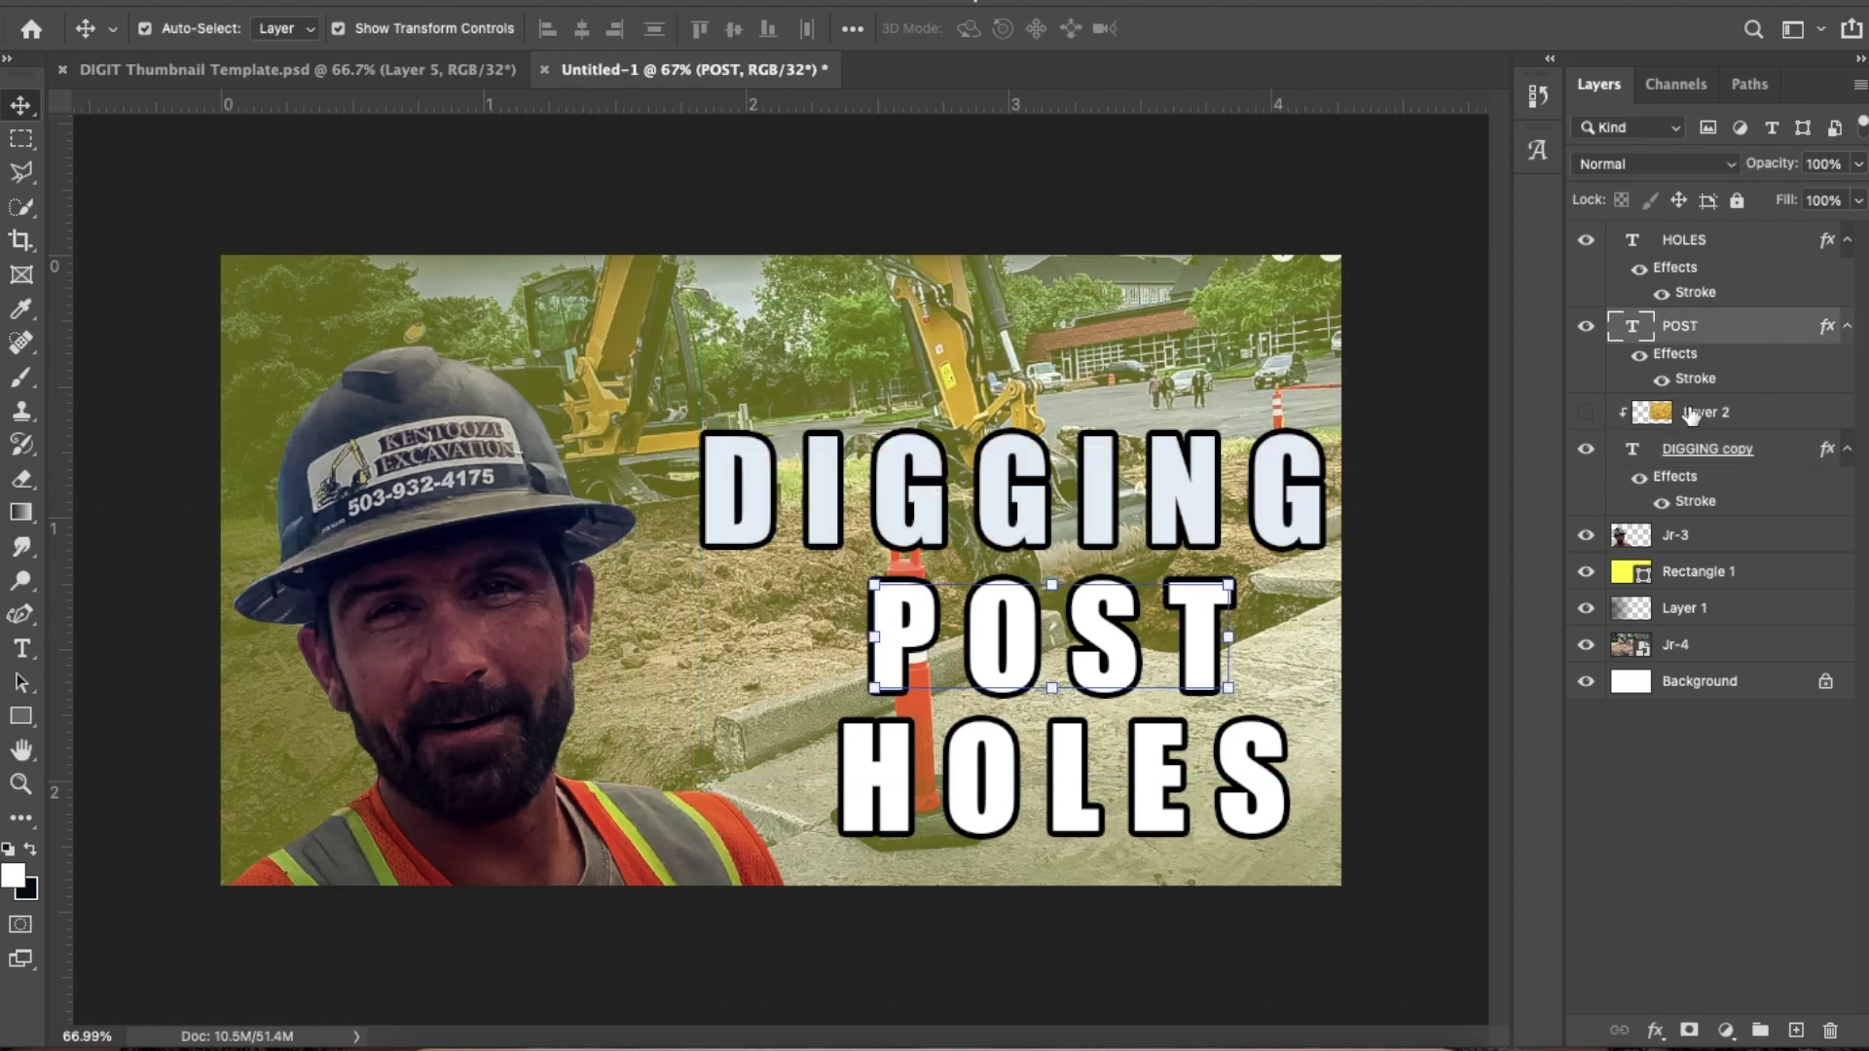
pyautogui.click(1215, 495)
pyautogui.moveTo(1215, 494)
pyautogui.mouseDown()
pyautogui.moveTo(1285, 479)
pyautogui.moveTo(1182, 478)
pyautogui.moveTo(1220, 494)
pyautogui.mouseUp()
pyautogui.moveTo(1088, 620); pyautogui.dragTo(1059, 614)
pyautogui.moveTo(1063, 769); pyautogui.dragTo(1009, 762)
pyautogui.press('Left')
pyautogui.press('Left')
pyautogui.press('Left')
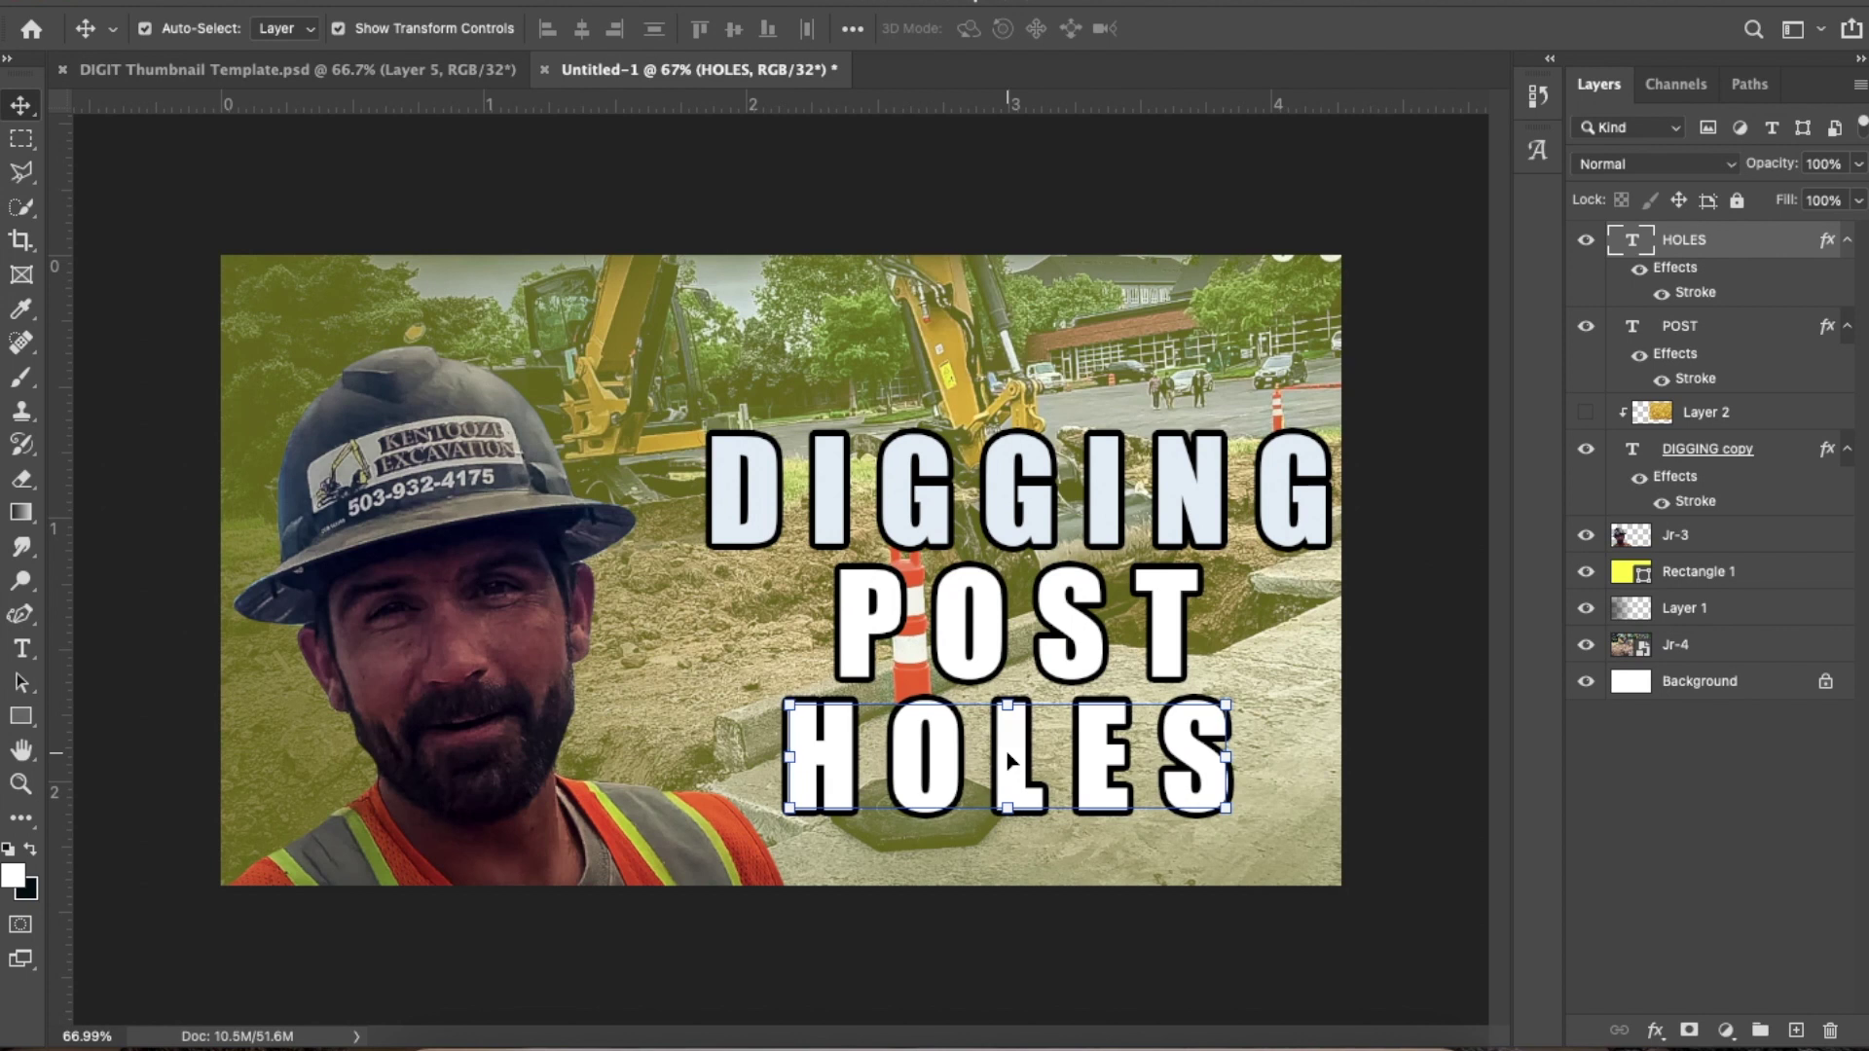
pyautogui.press('Down')
pyautogui.press('Down')
pyautogui.press('Down')
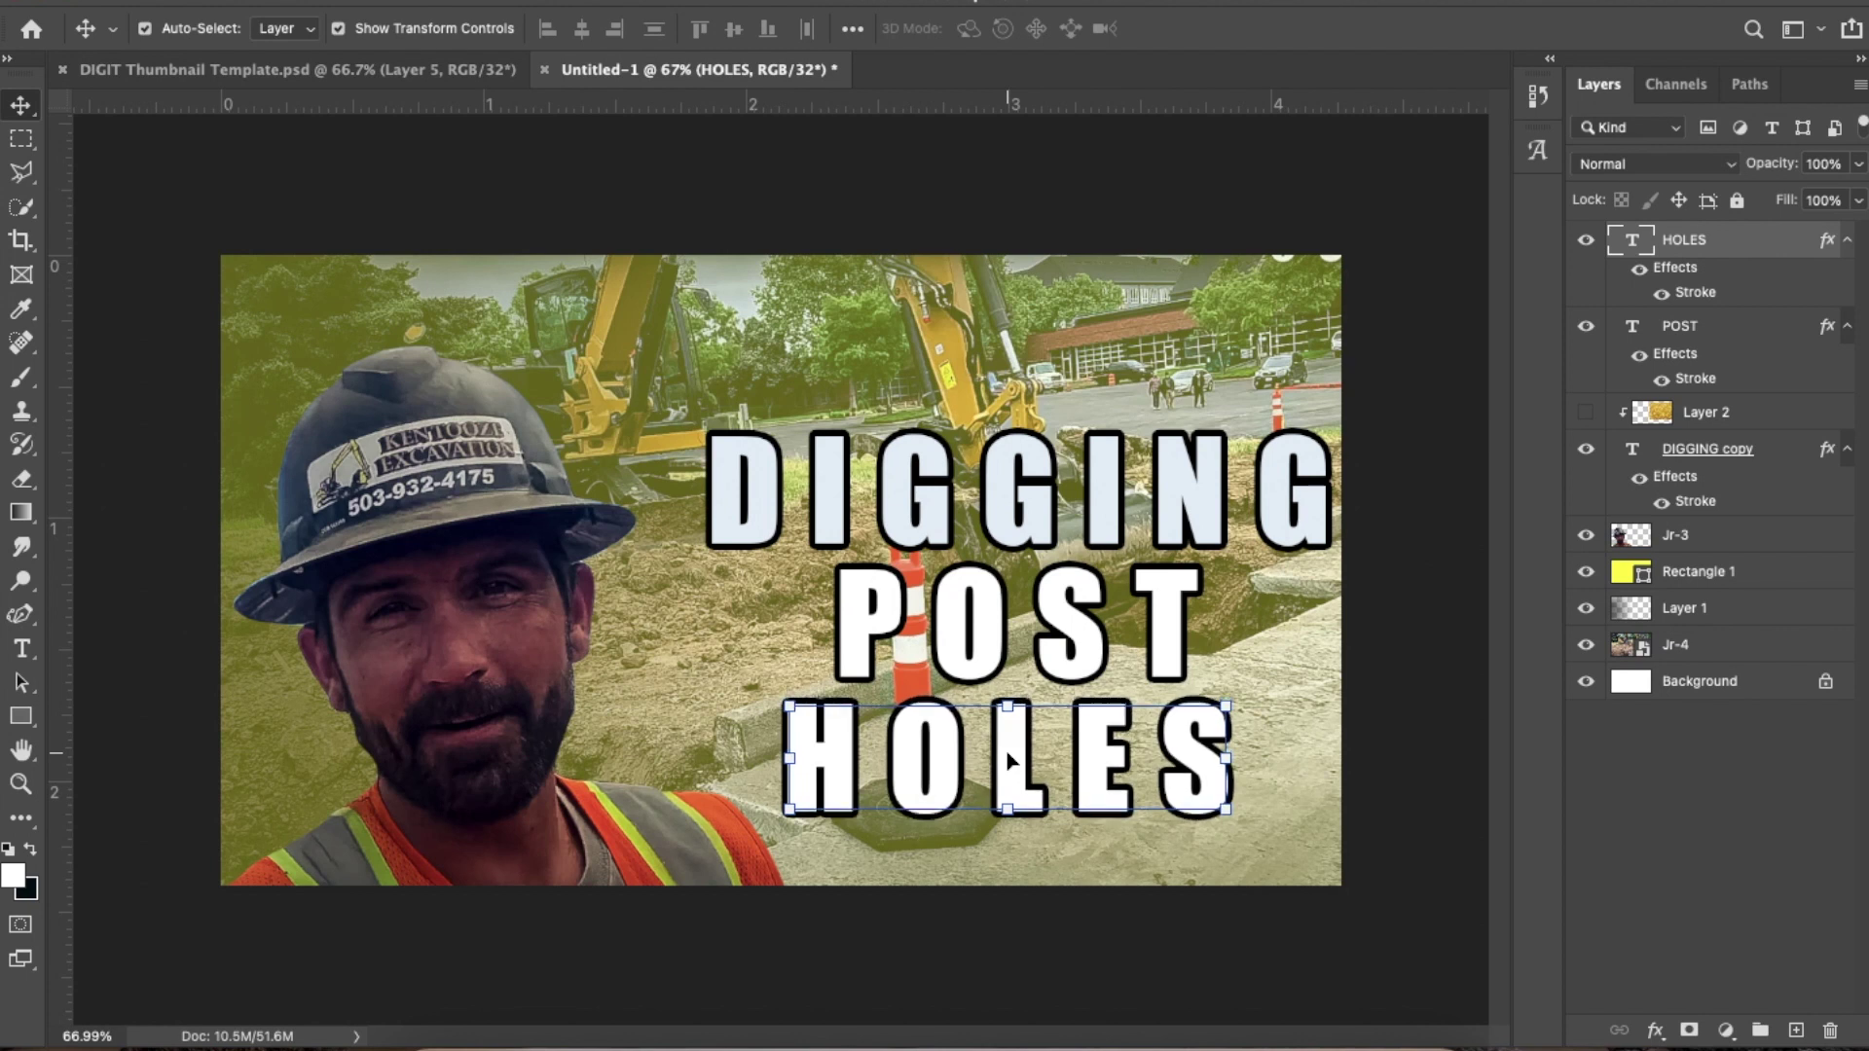
# Show Layer 2's gold texture inside DIGGING, deselect, and hide the greenish overlay layer
pyautogui.click(1583, 413)
pyautogui.click(507, 158)
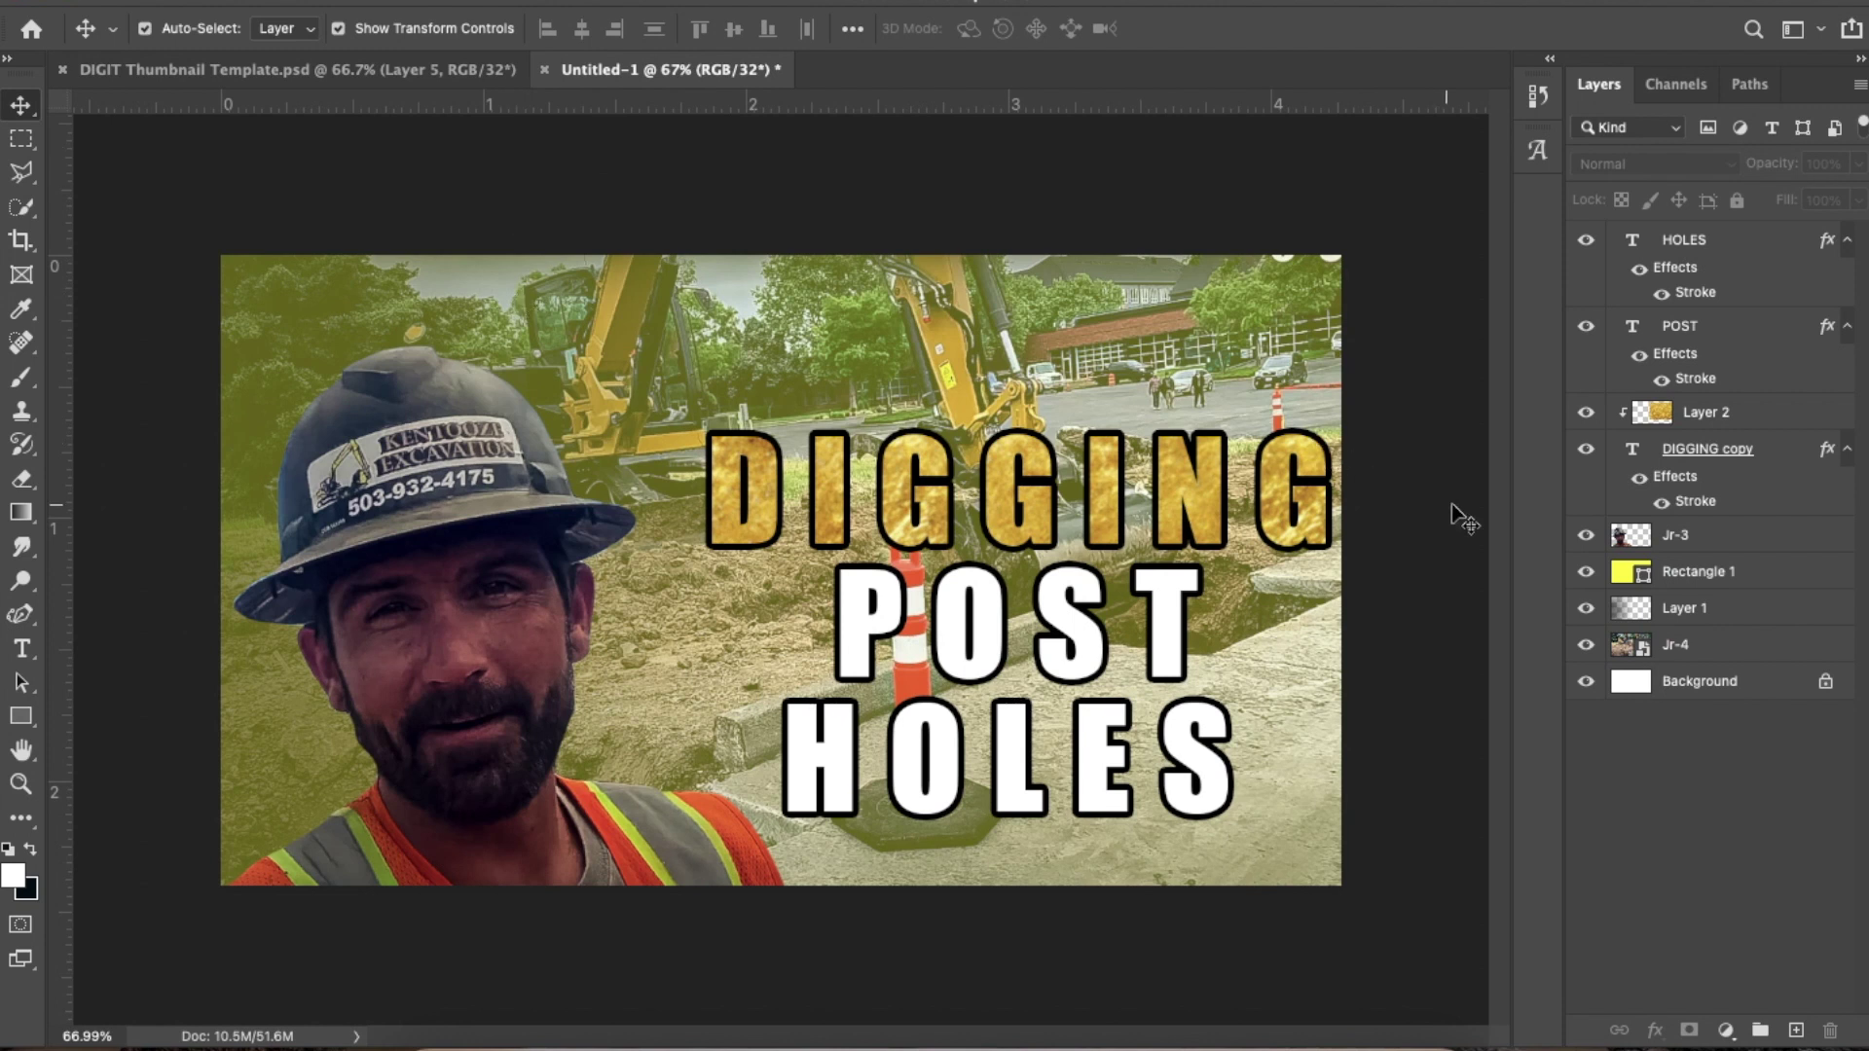
pyautogui.click(1586, 610)
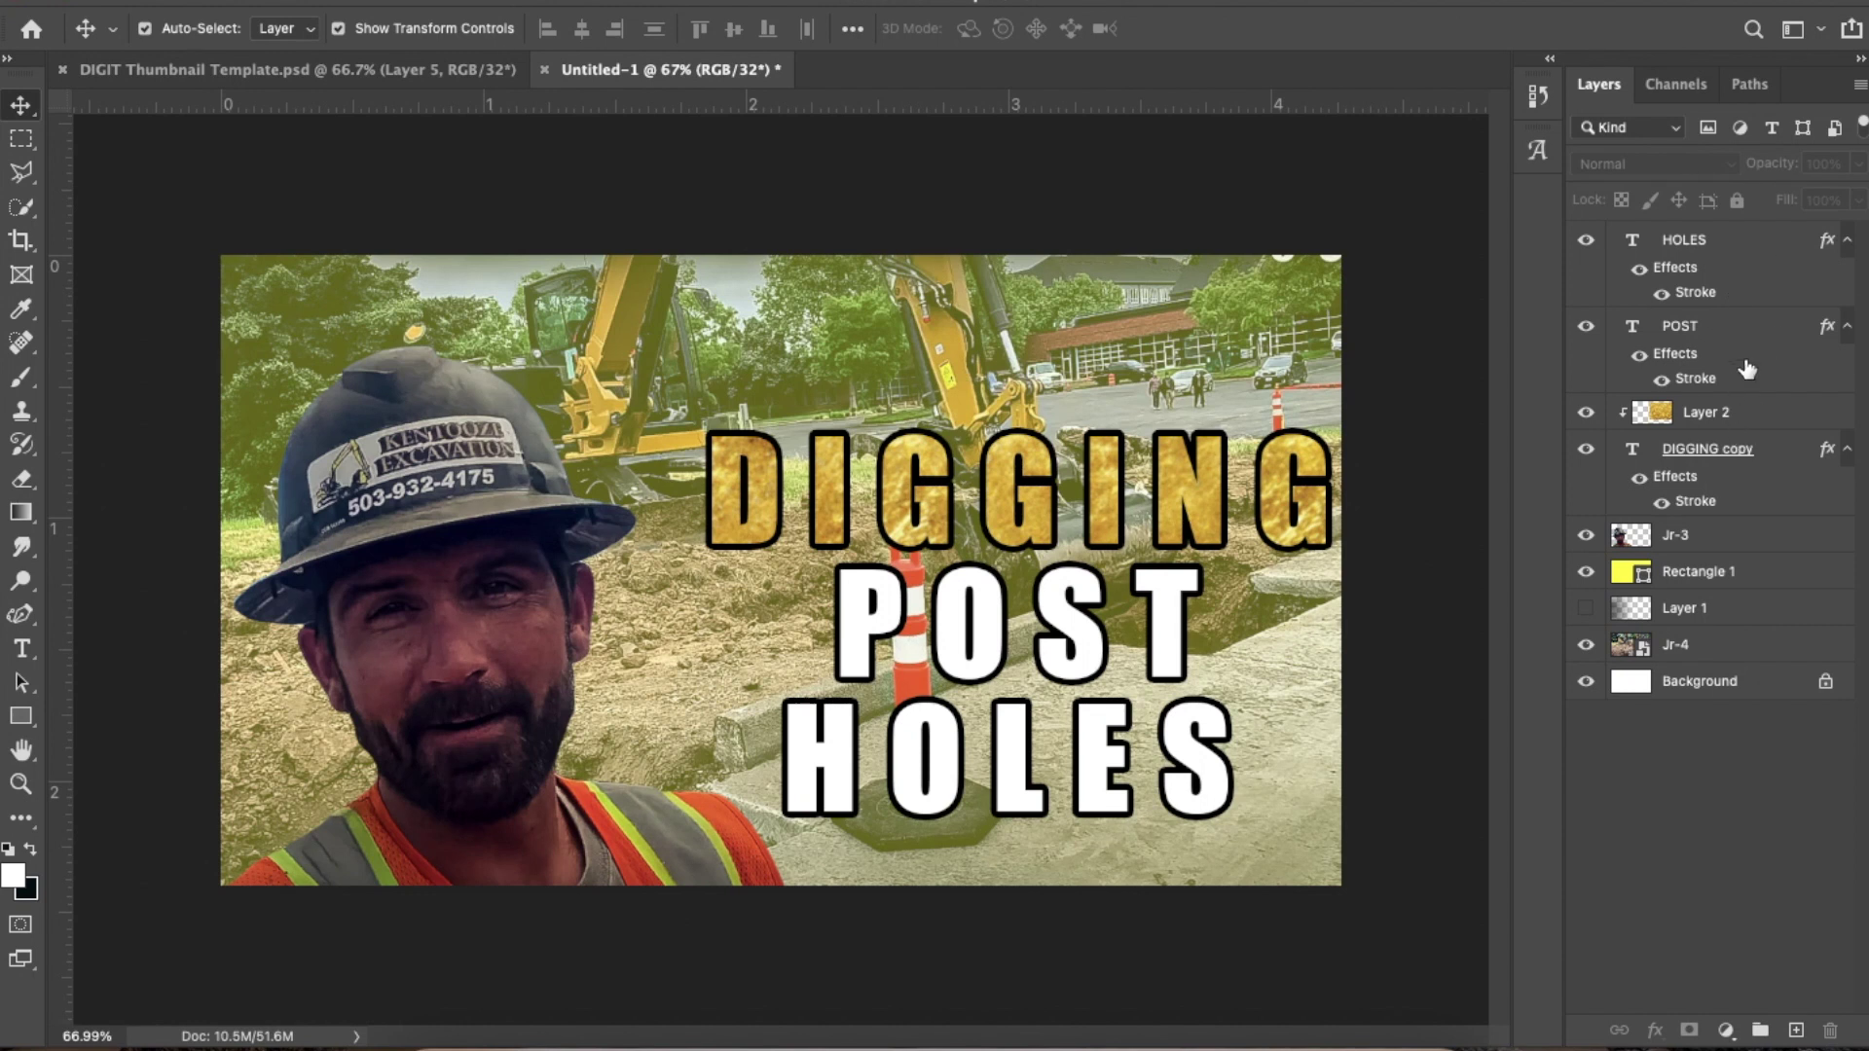
# Open the Layer Style settings for the POST text layer
pyautogui.doubleClick(1738, 331)
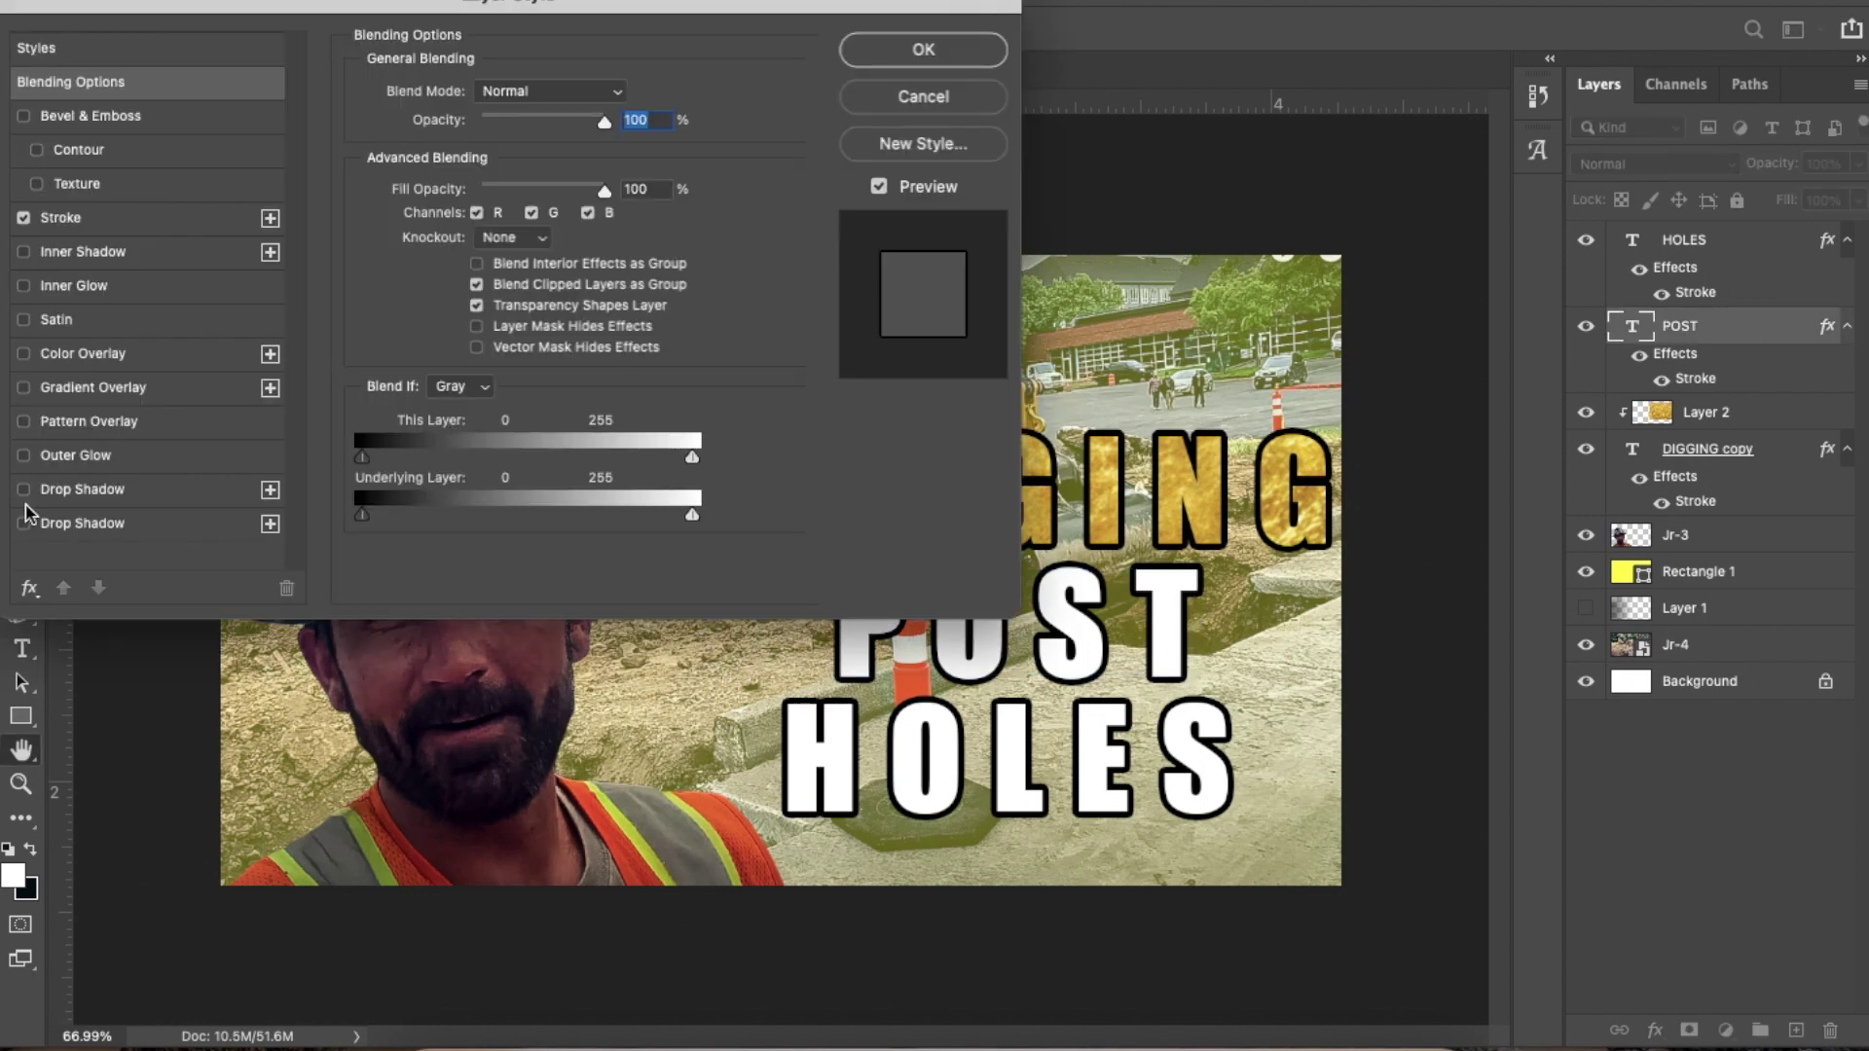
# Add a Drop Shadow to POST alongside its Stroke and apply it
pyautogui.moveTo(331, 8); pyautogui.dragTo(1667, 20)
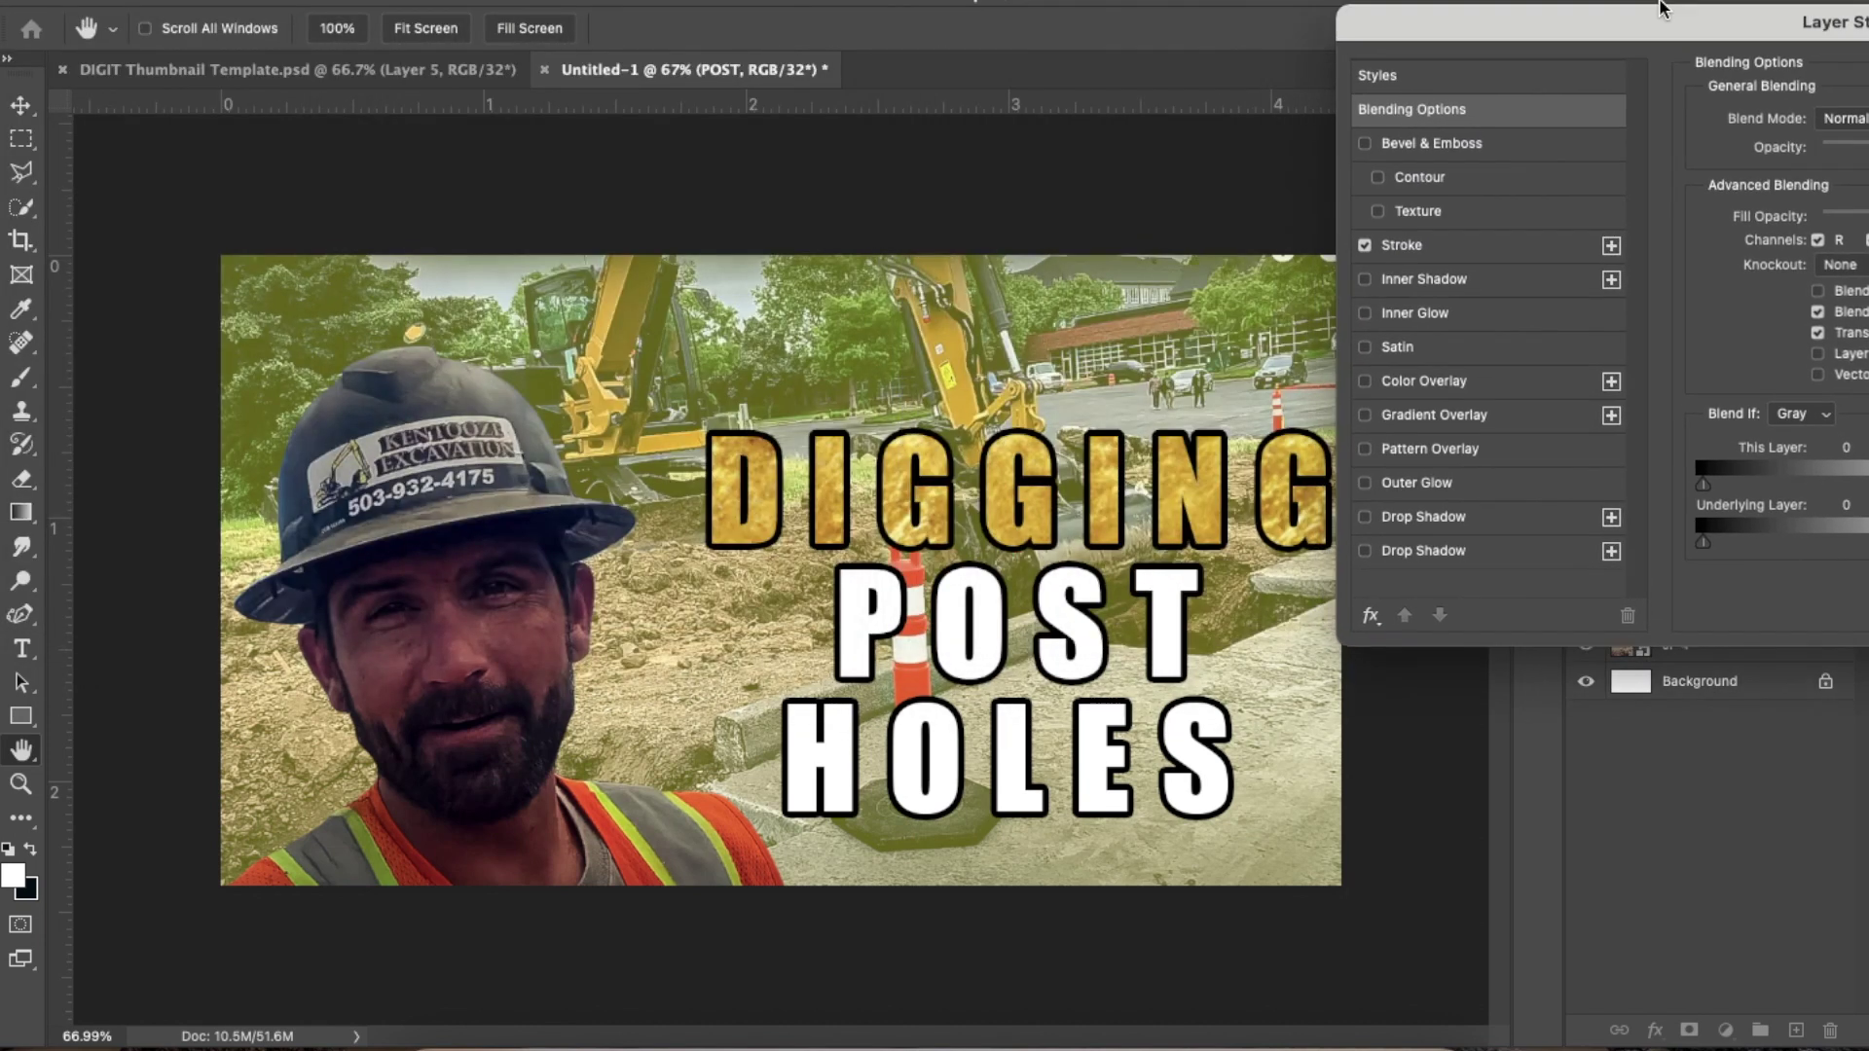
pyautogui.click(1366, 518)
pyautogui.click(1365, 518)
pyautogui.click(1365, 552)
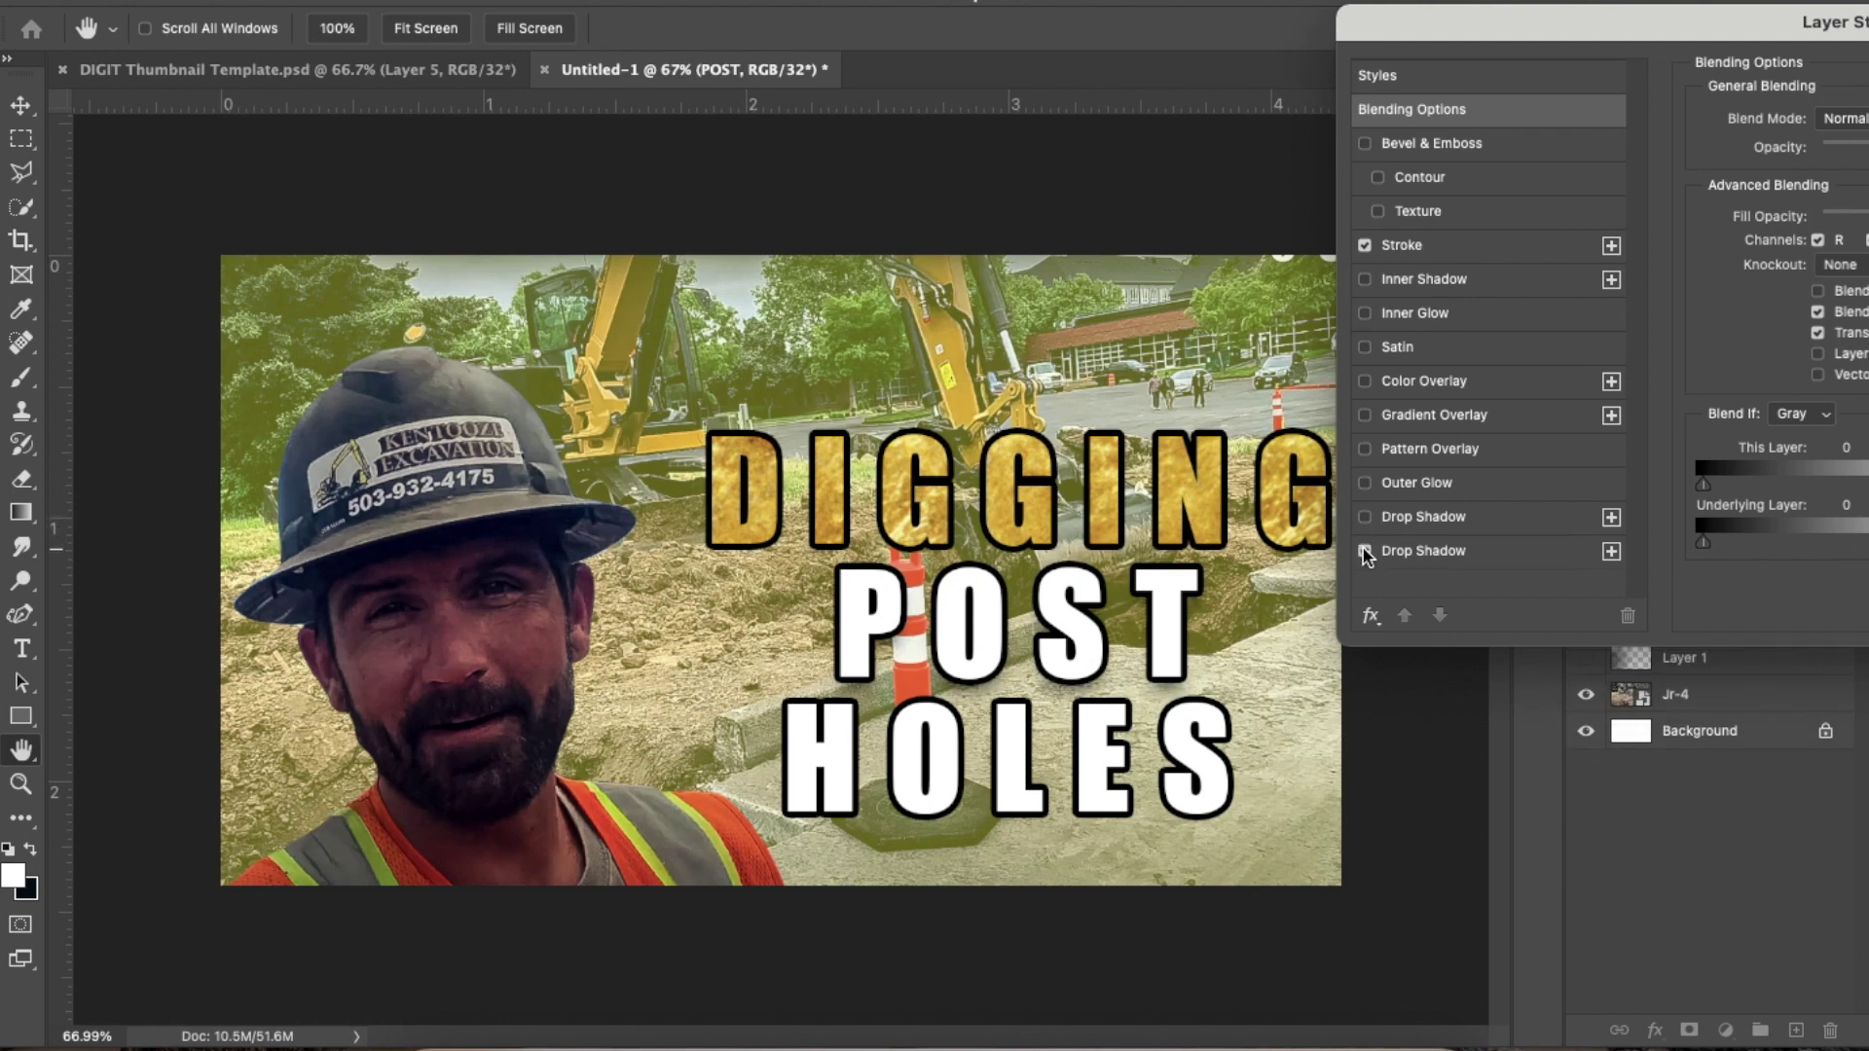
pyautogui.click(1366, 518)
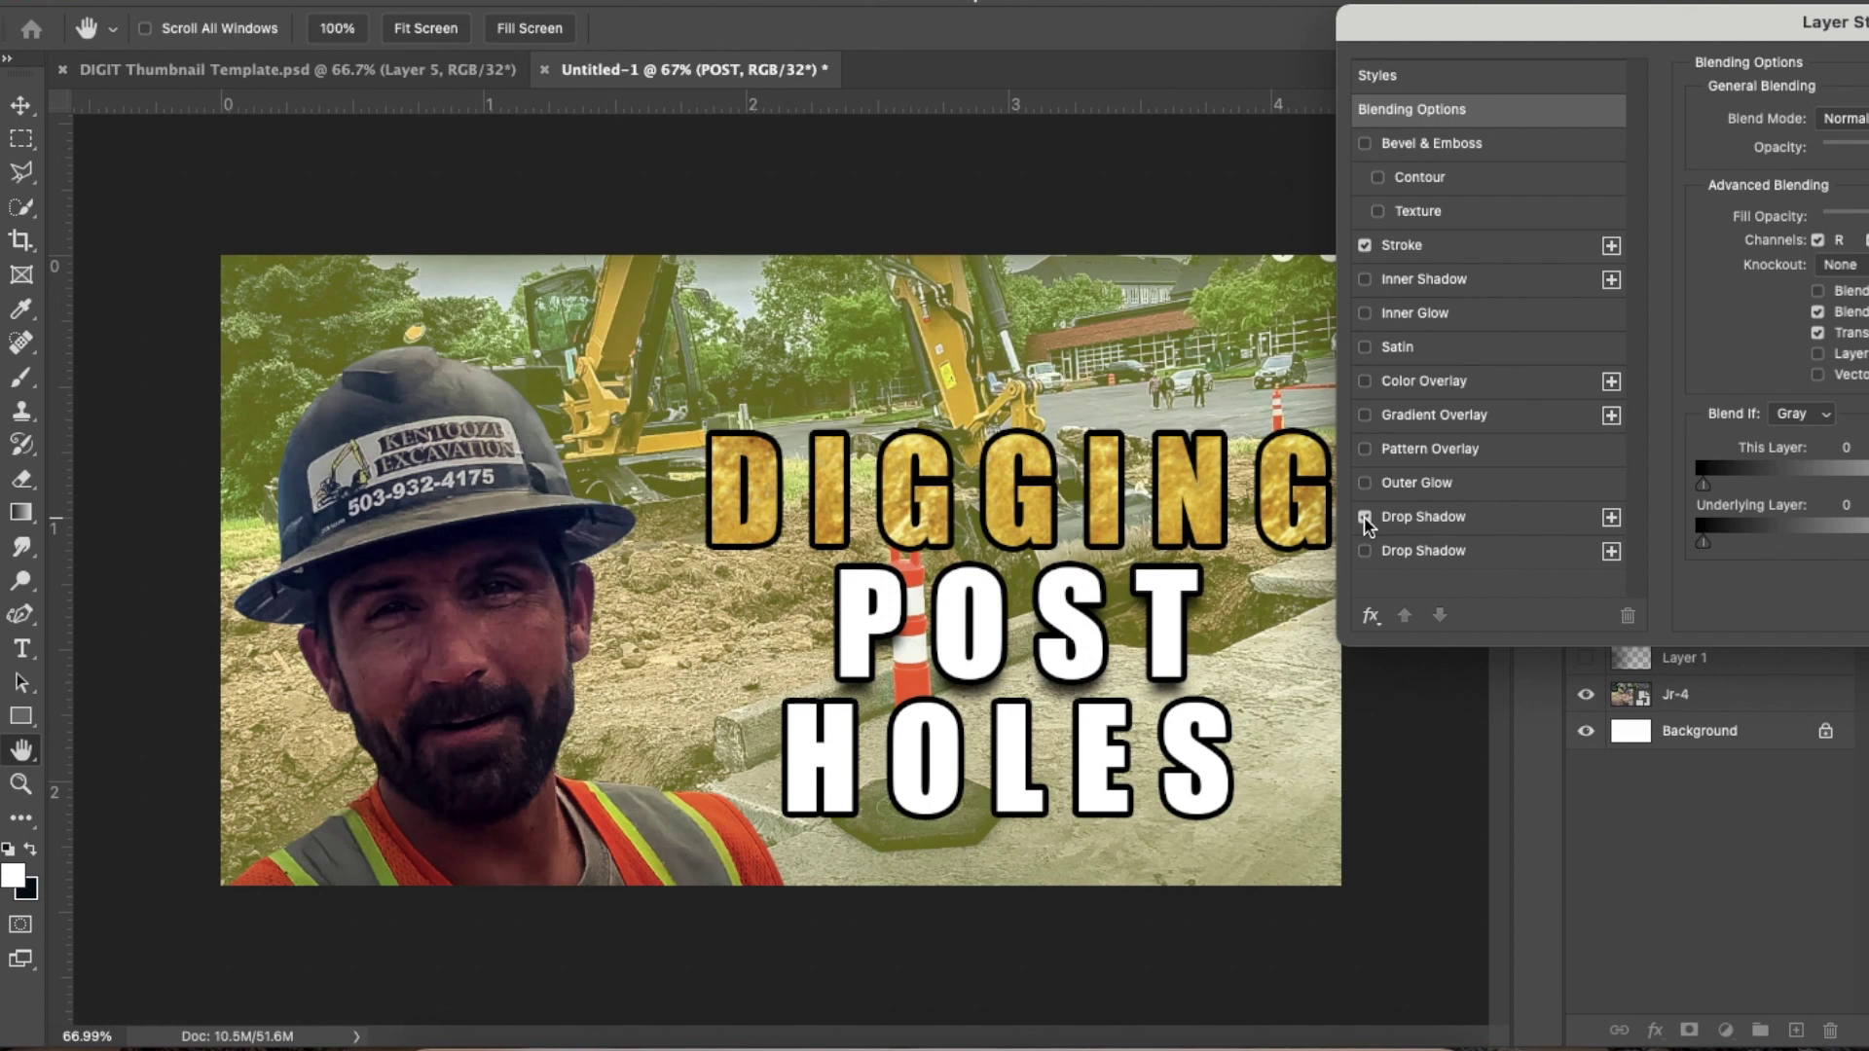
pyautogui.moveTo(1638, 43); pyautogui.dragTo(1176, 172)
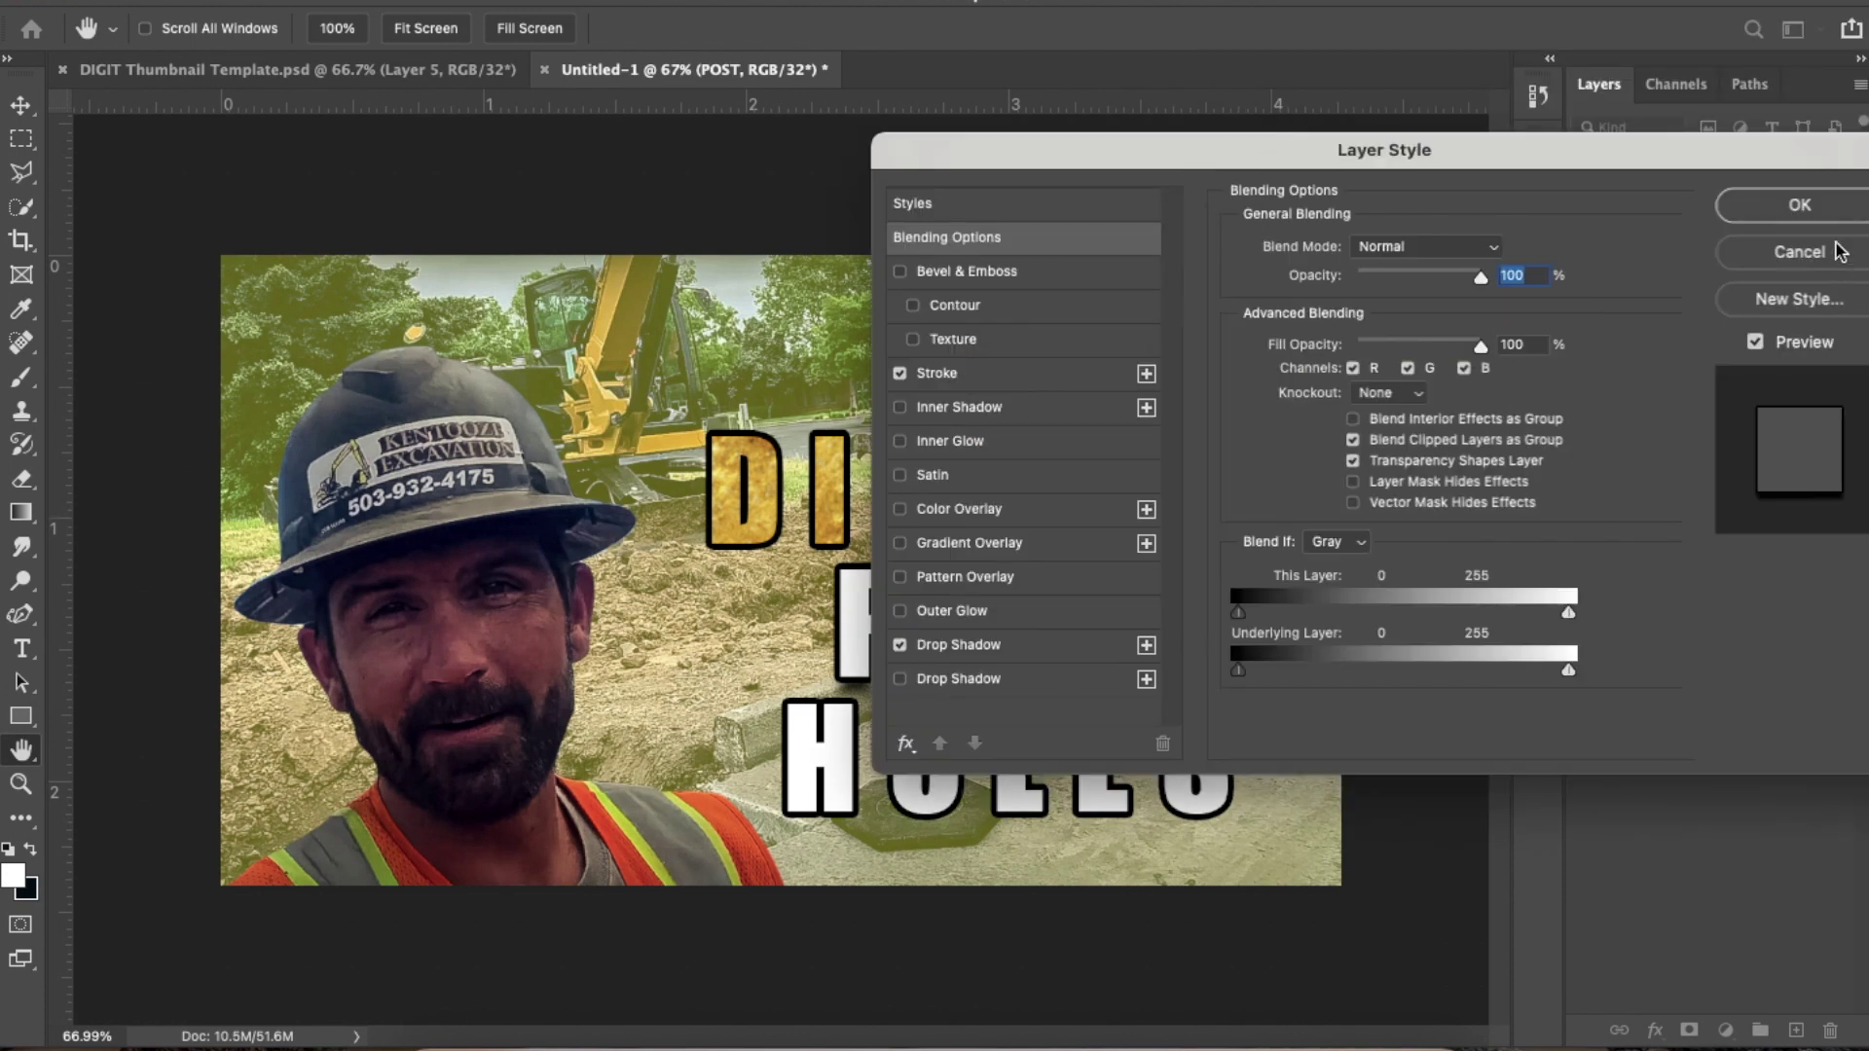
pyautogui.click(1826, 213)
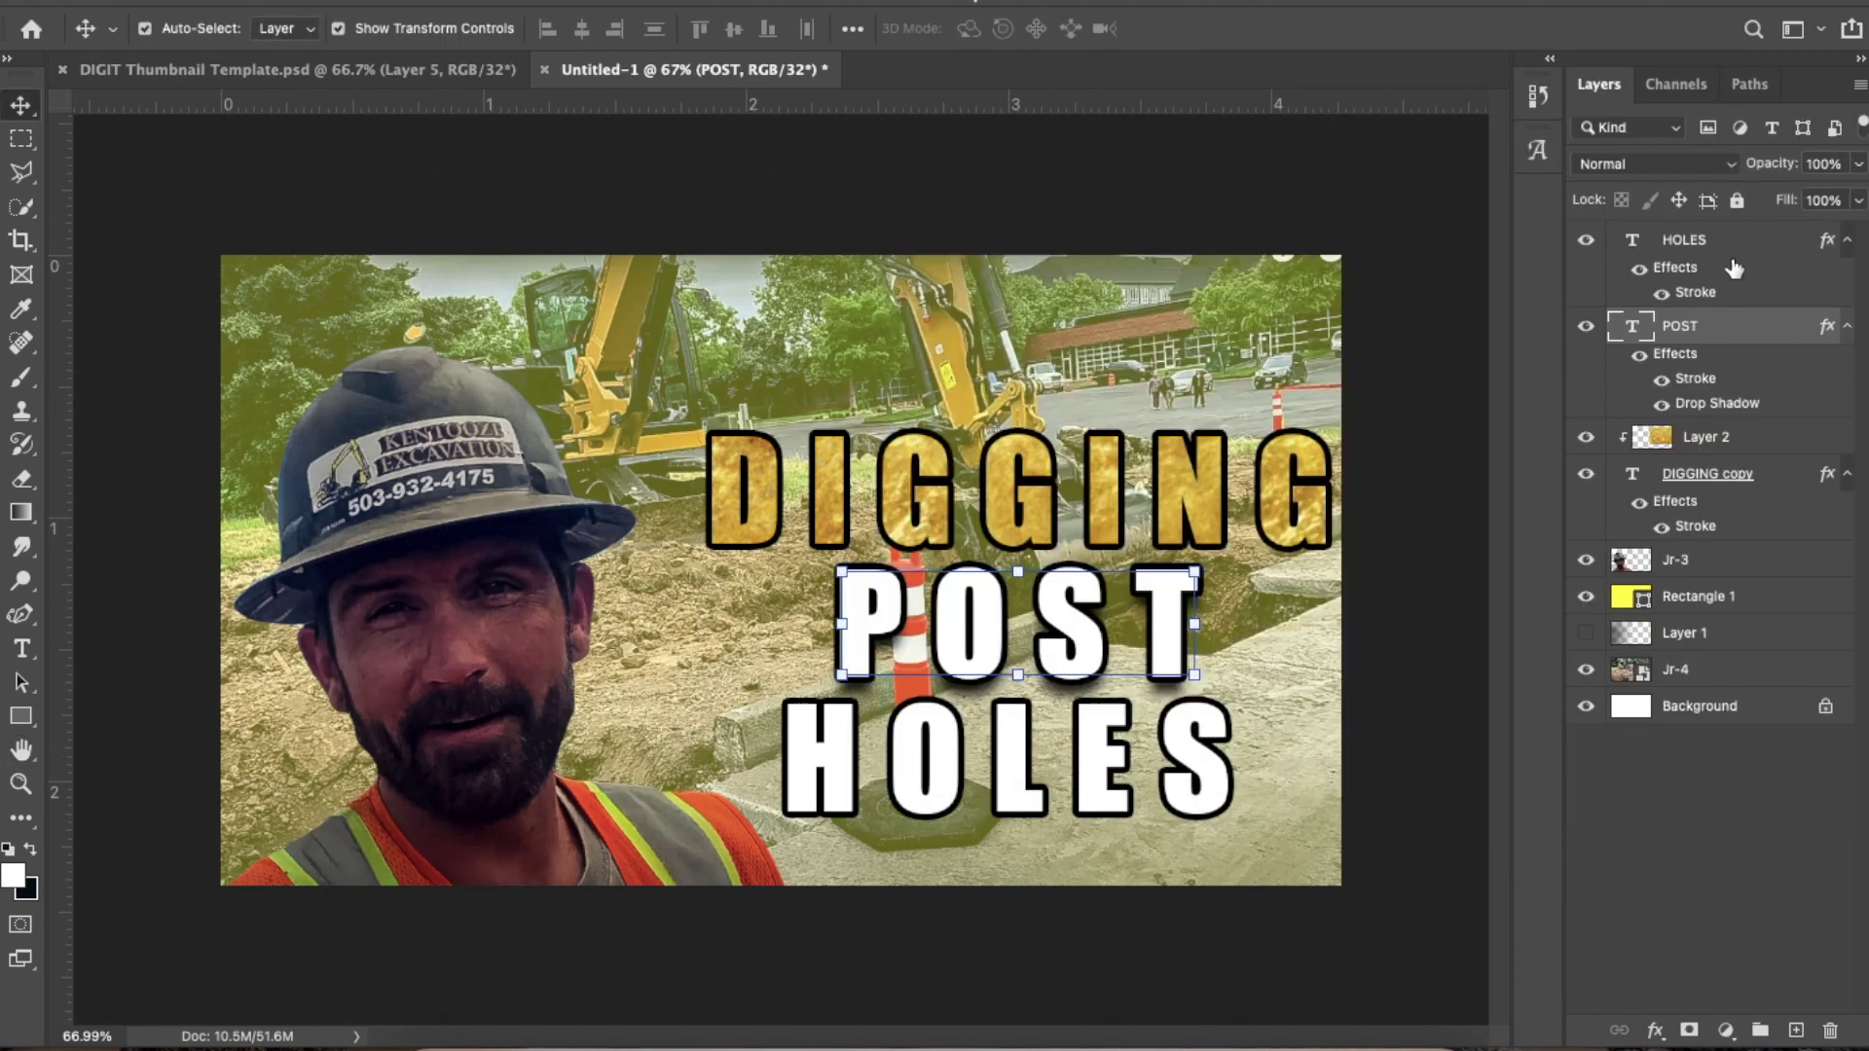
# Add a Drop Shadow to the HOLES text layer
pyautogui.doubleClick(1755, 253)
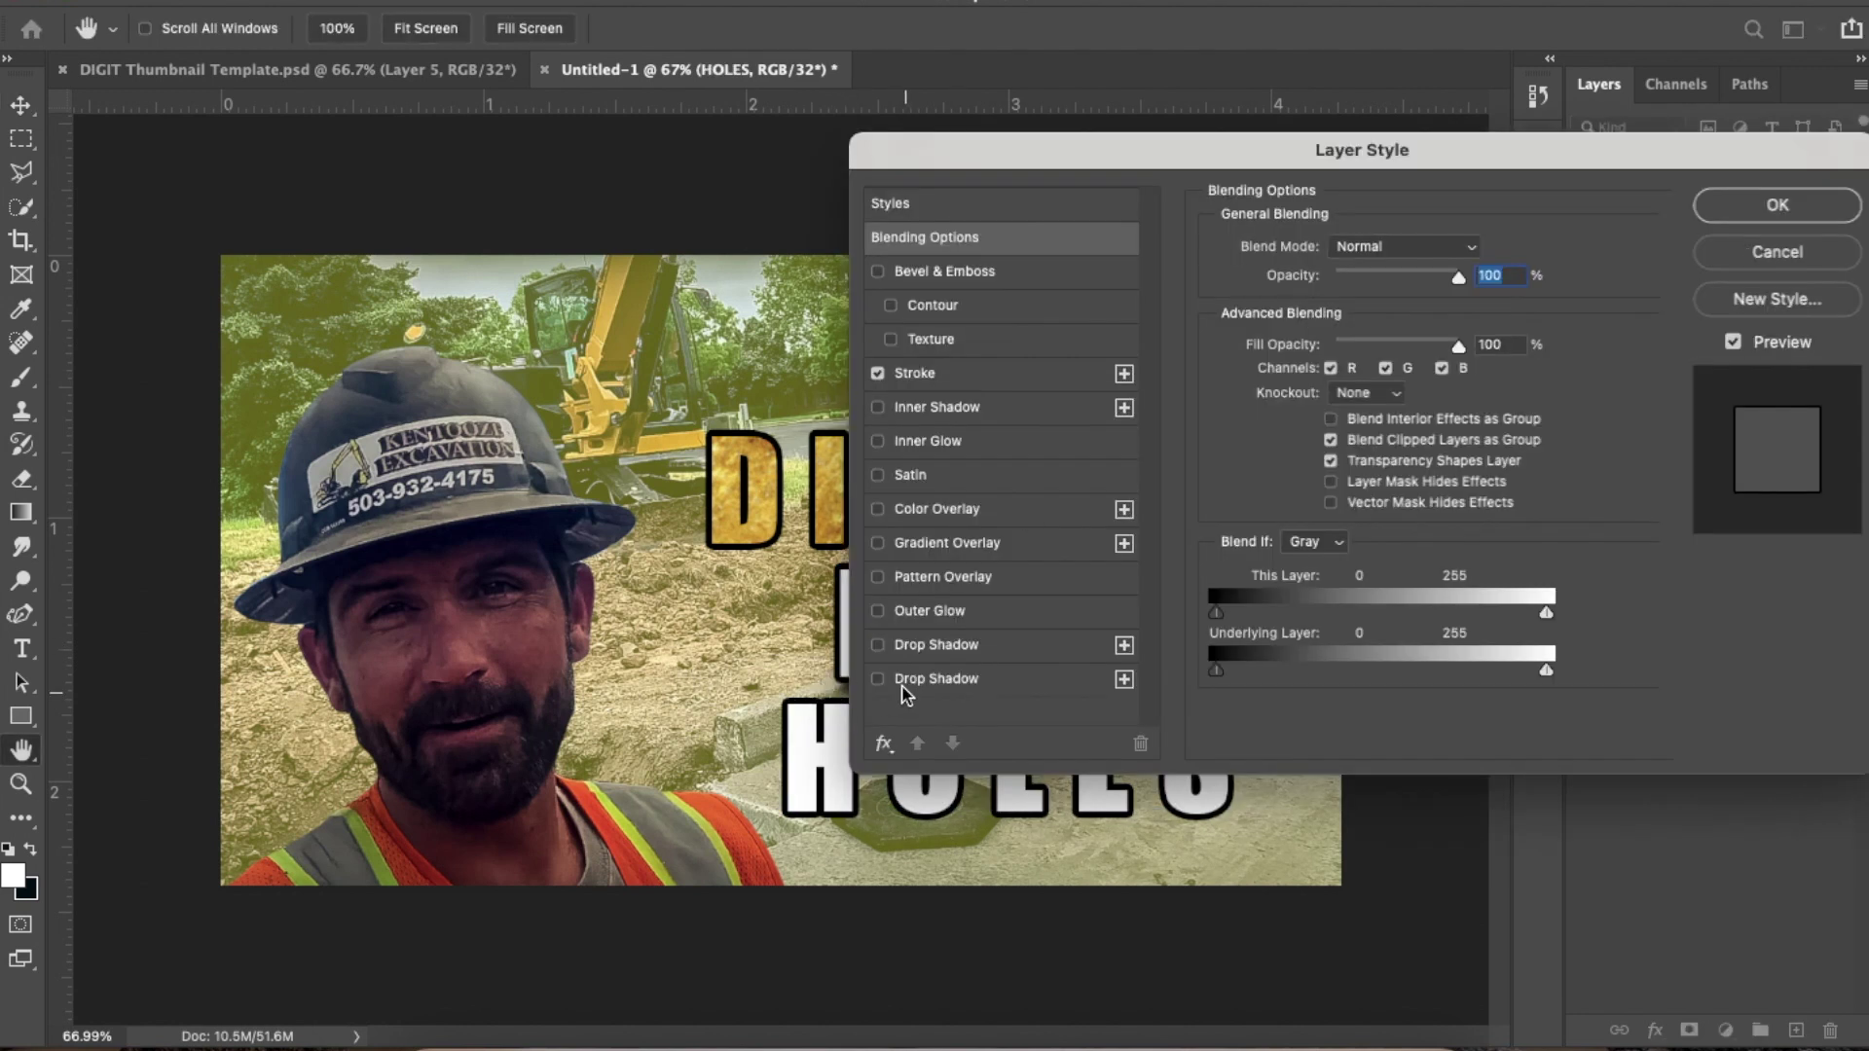
pyautogui.moveTo(1050, 148); pyautogui.dragTo(1593, 111)
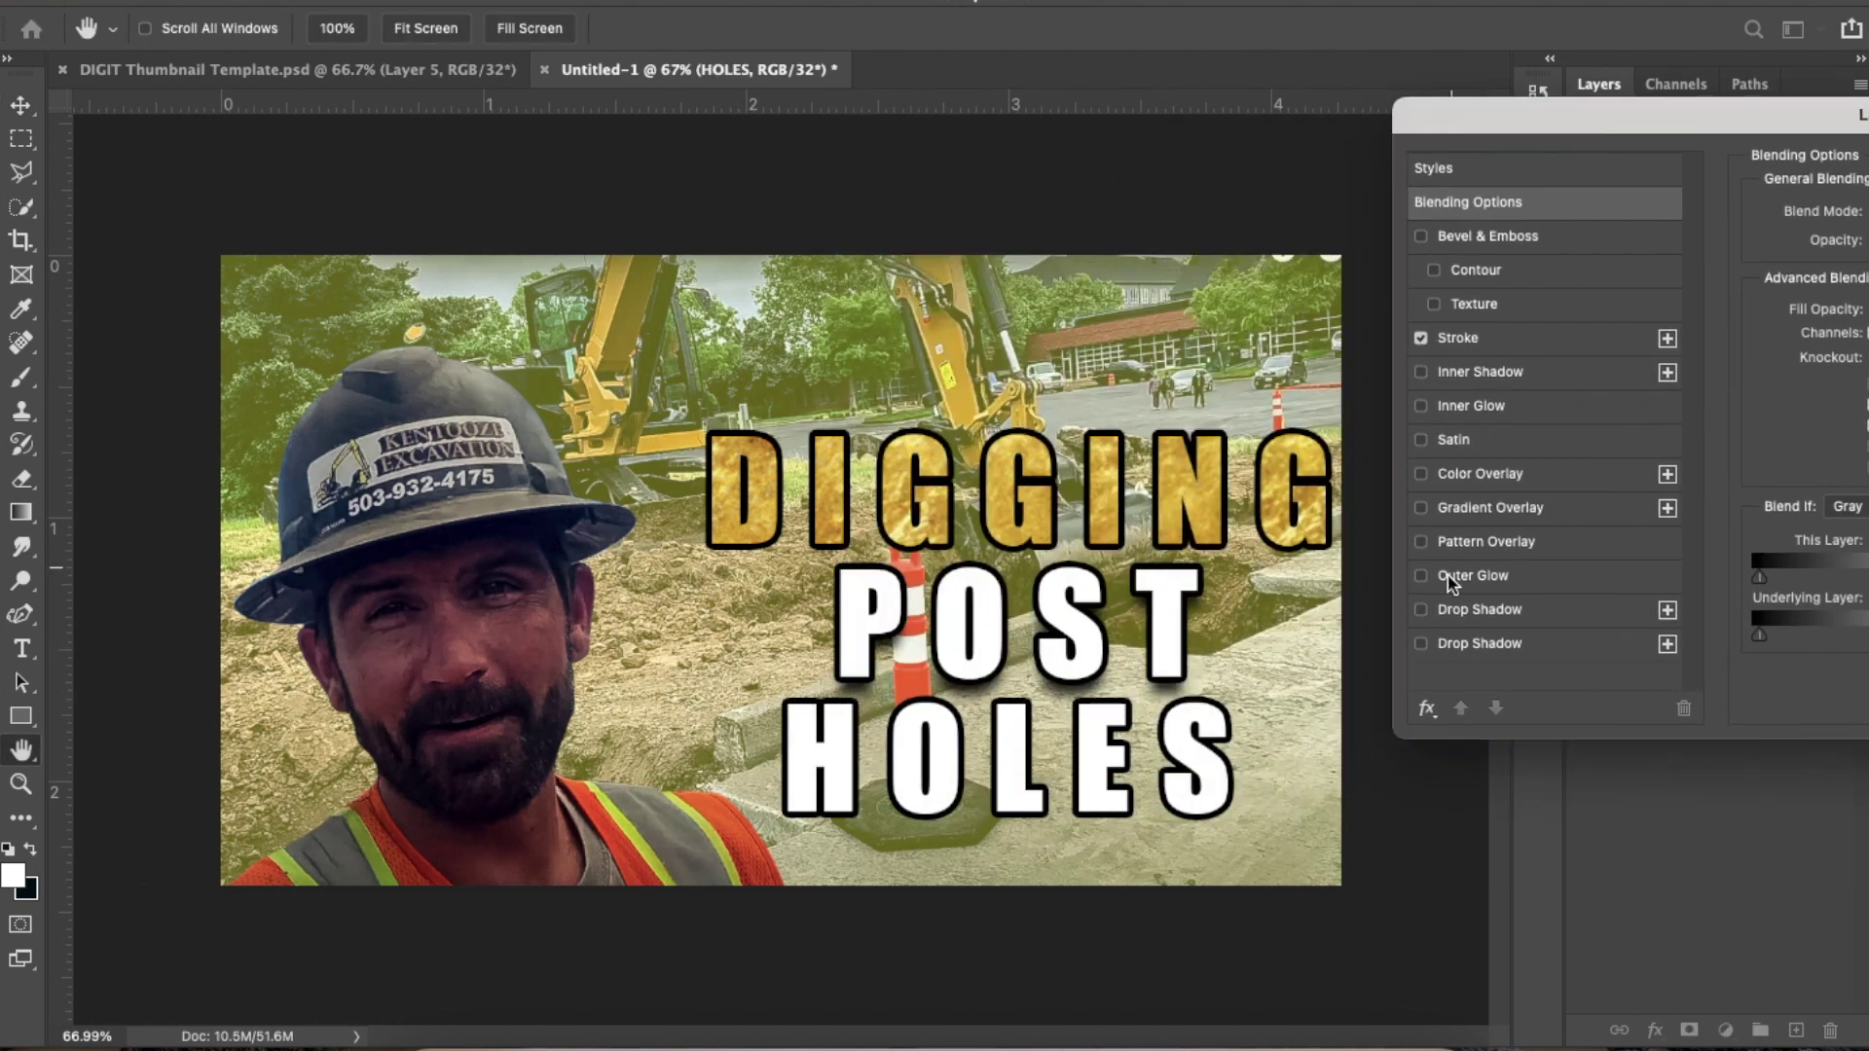
pyautogui.click(1421, 610)
pyautogui.moveTo(1626, 130); pyautogui.dragTo(1263, 139)
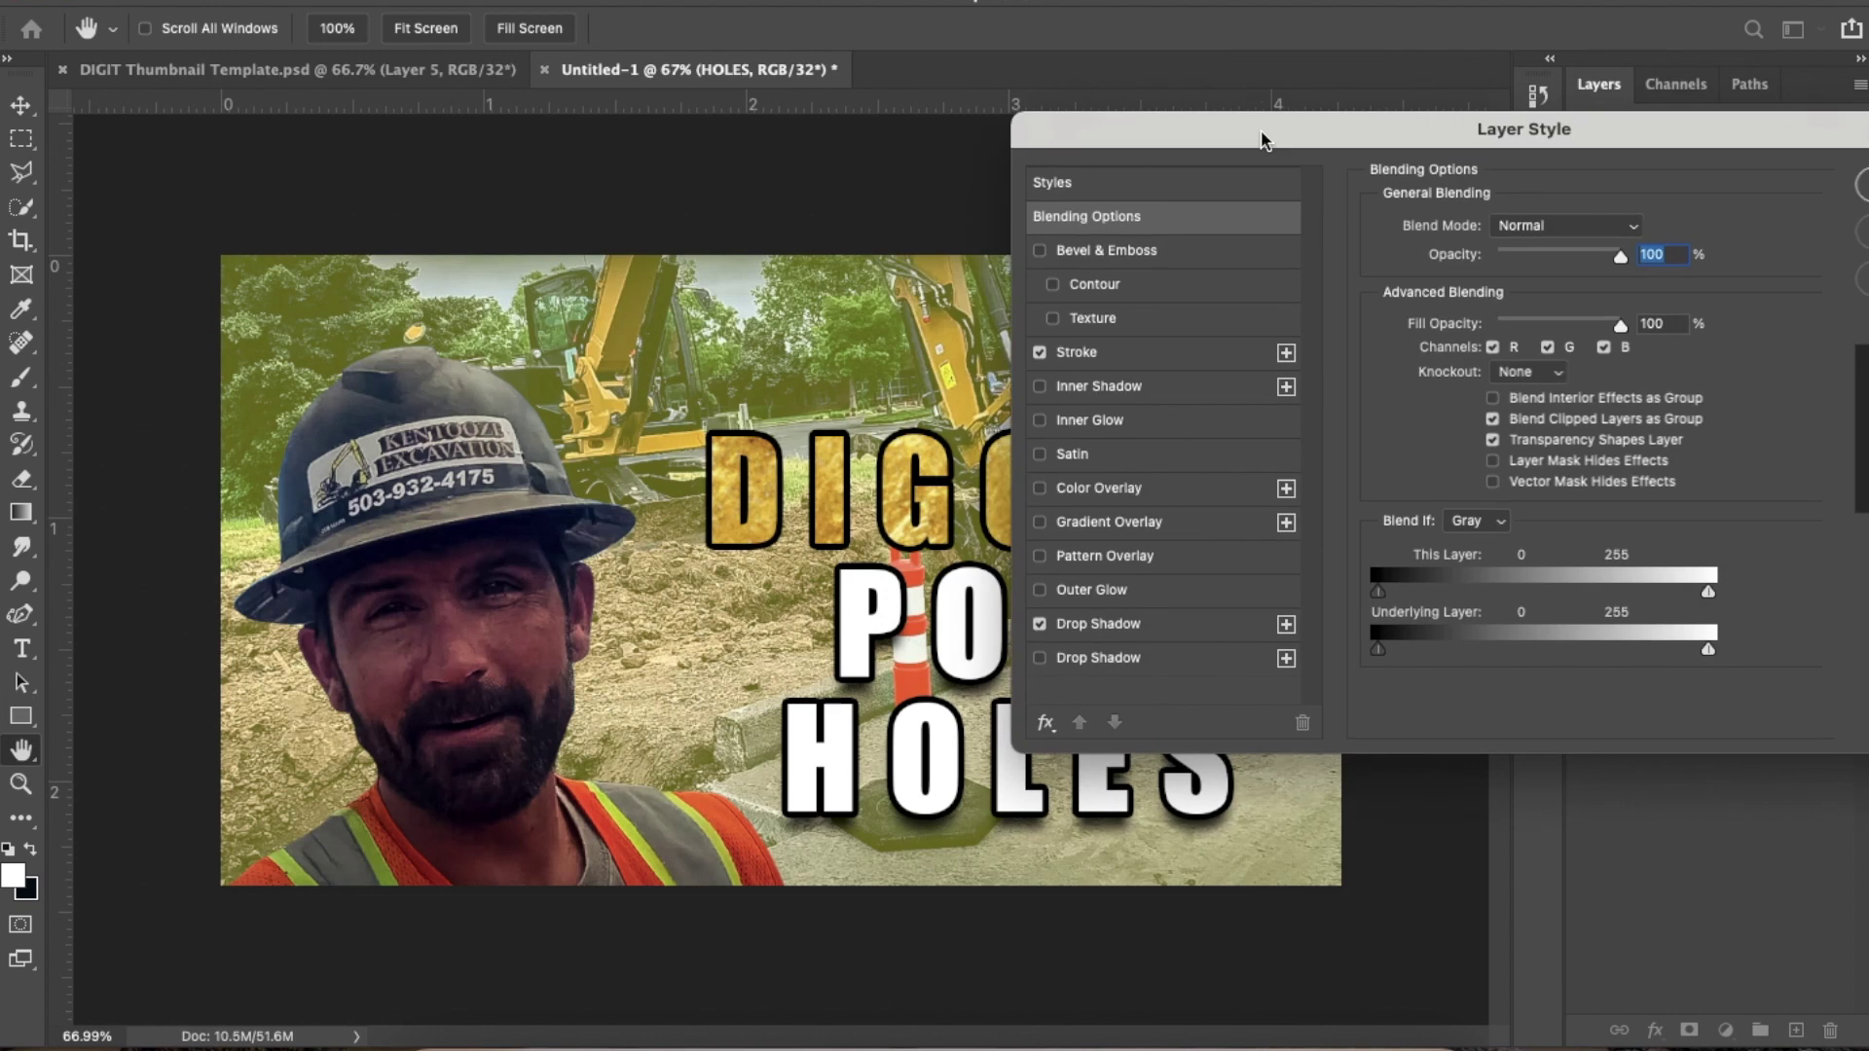
pyautogui.moveTo(1718, 115); pyautogui.dragTo(1403, 113)
pyautogui.click(1603, 209)
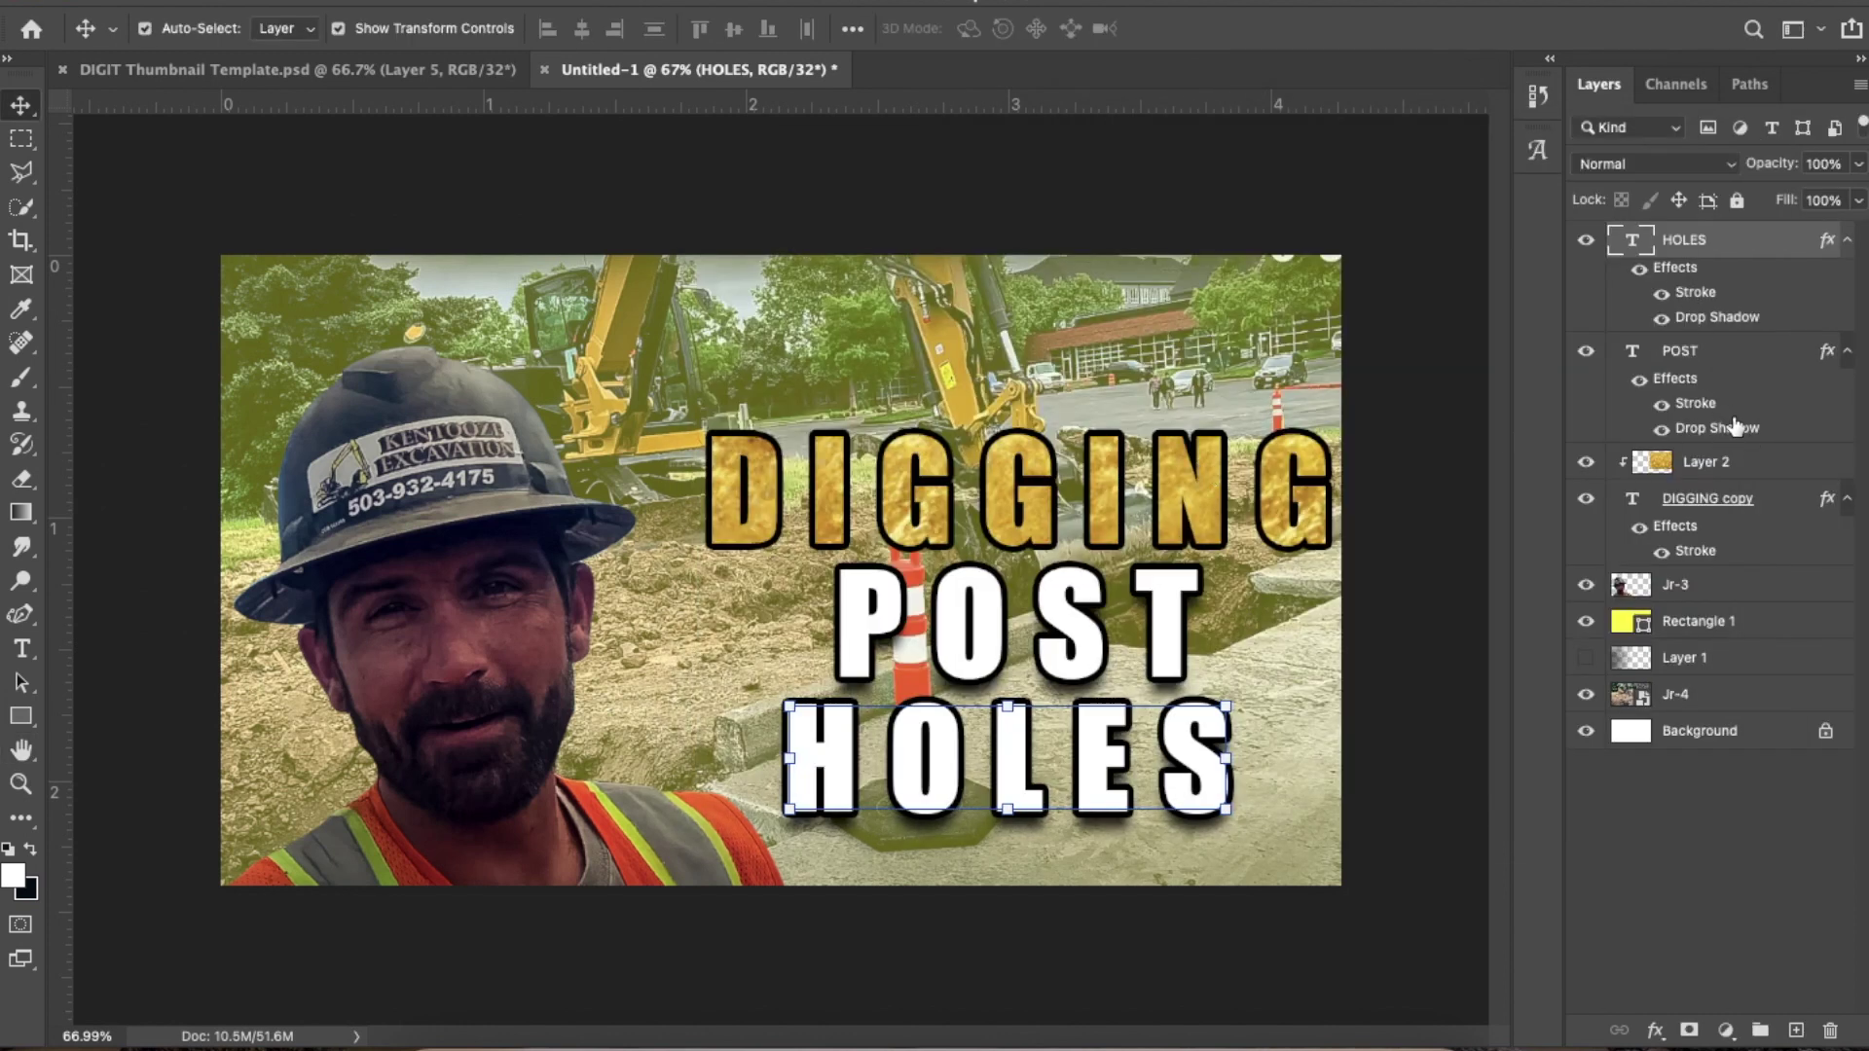
# Add a Drop Shadow to the DIGGING copy text layer, then deselect it
pyautogui.doubleClick(1770, 498)
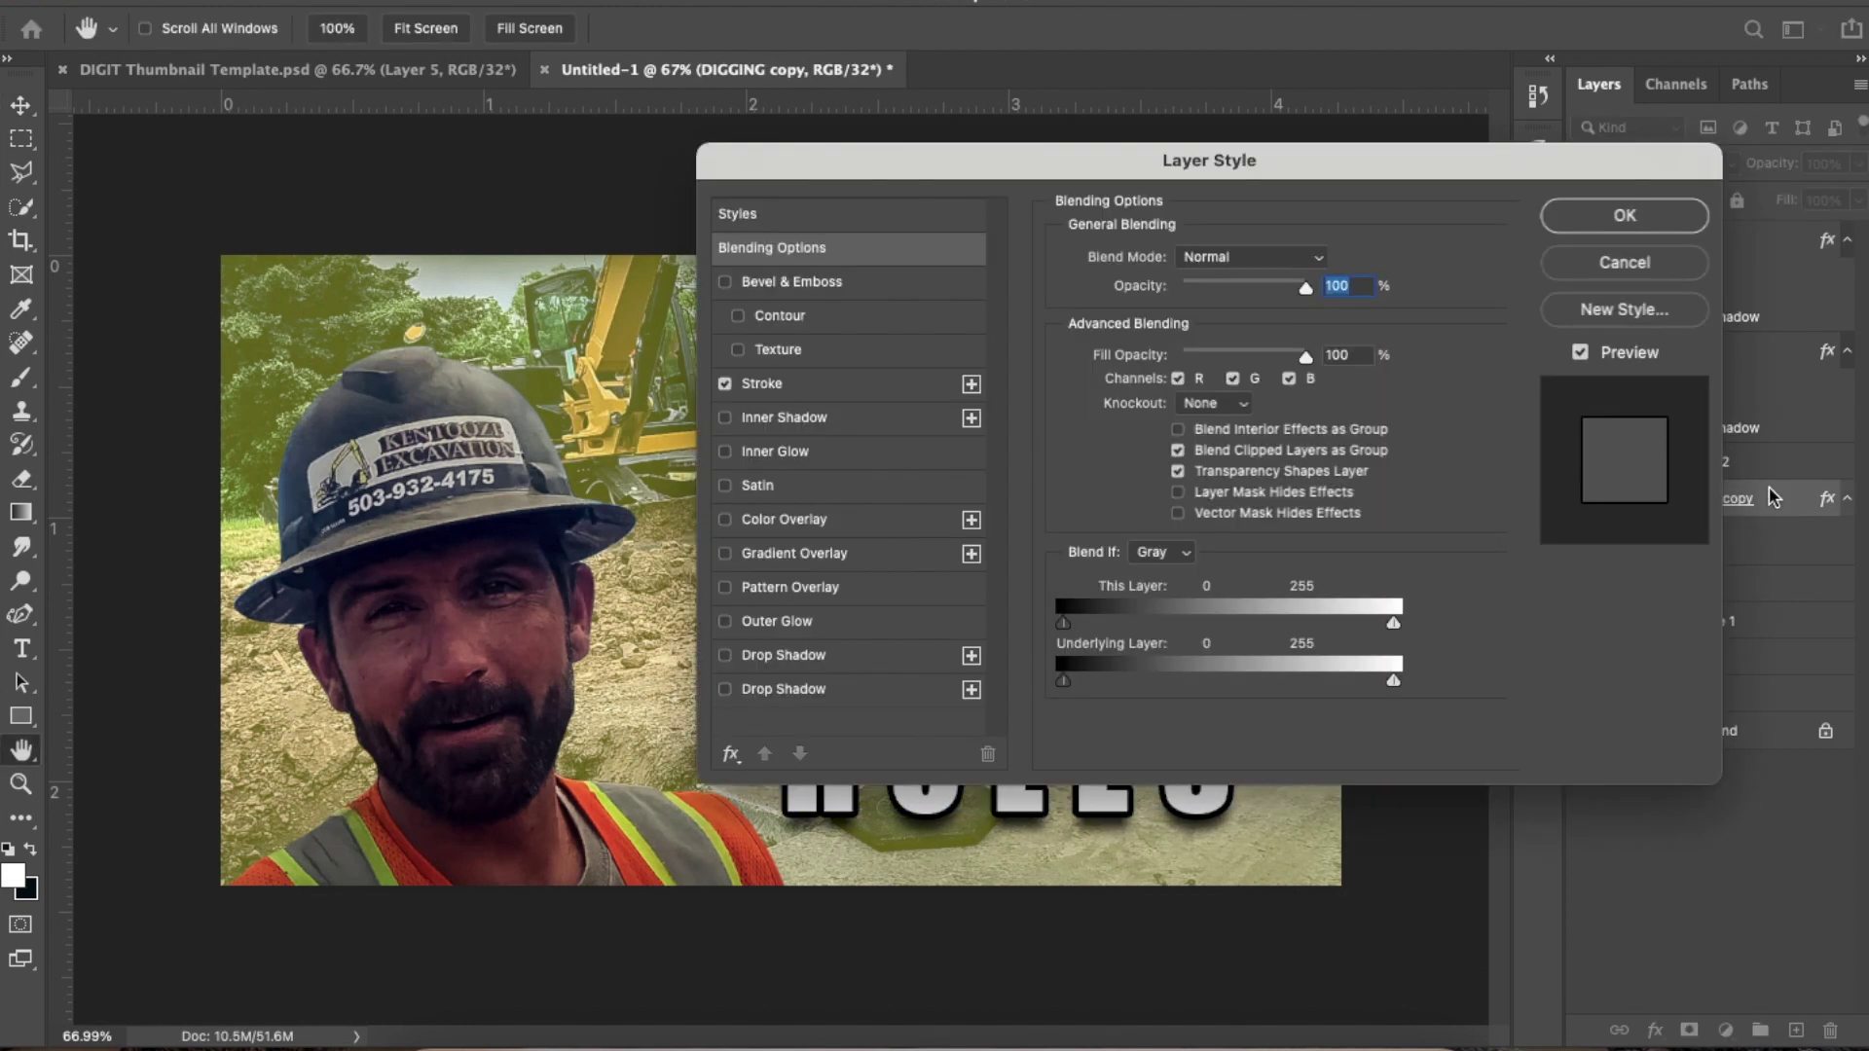
pyautogui.moveTo(997, 170); pyautogui.dragTo(1687, 67)
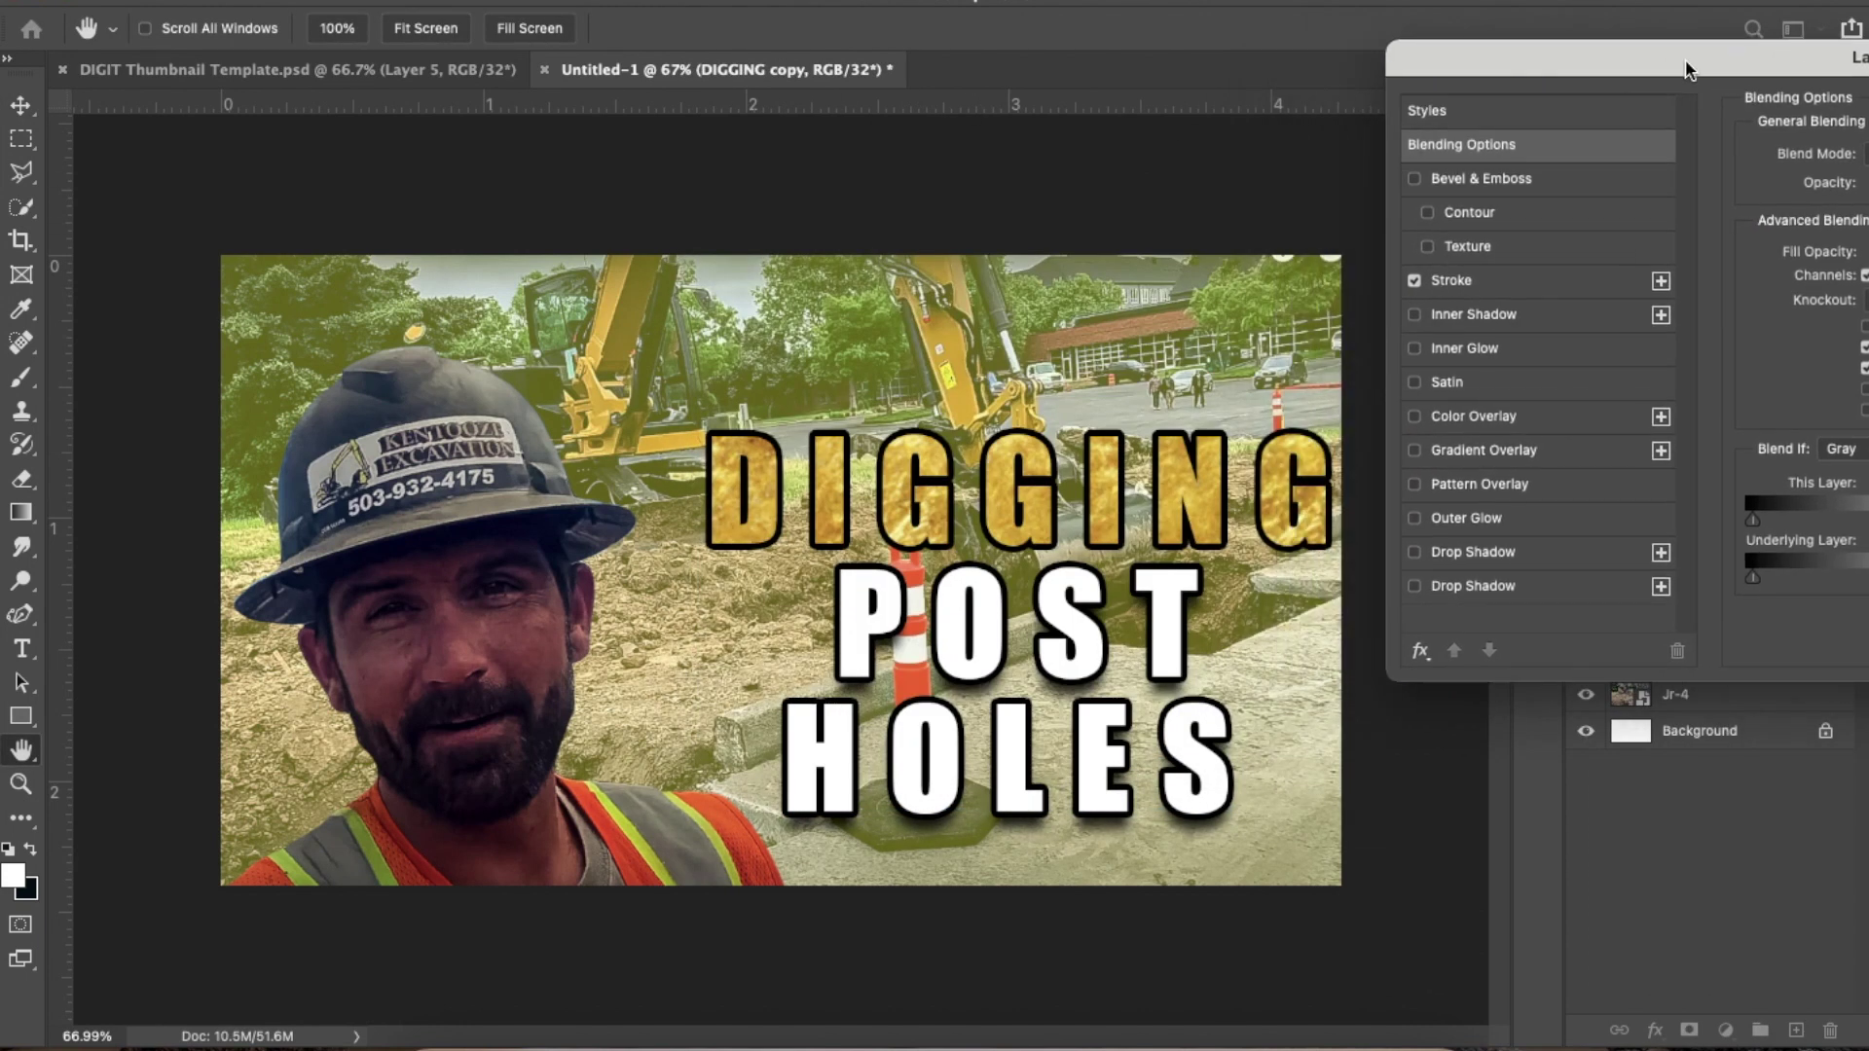
pyautogui.click(1415, 552)
pyautogui.moveTo(1626, 43); pyautogui.dragTo(832, 204)
pyautogui.click(1470, 263)
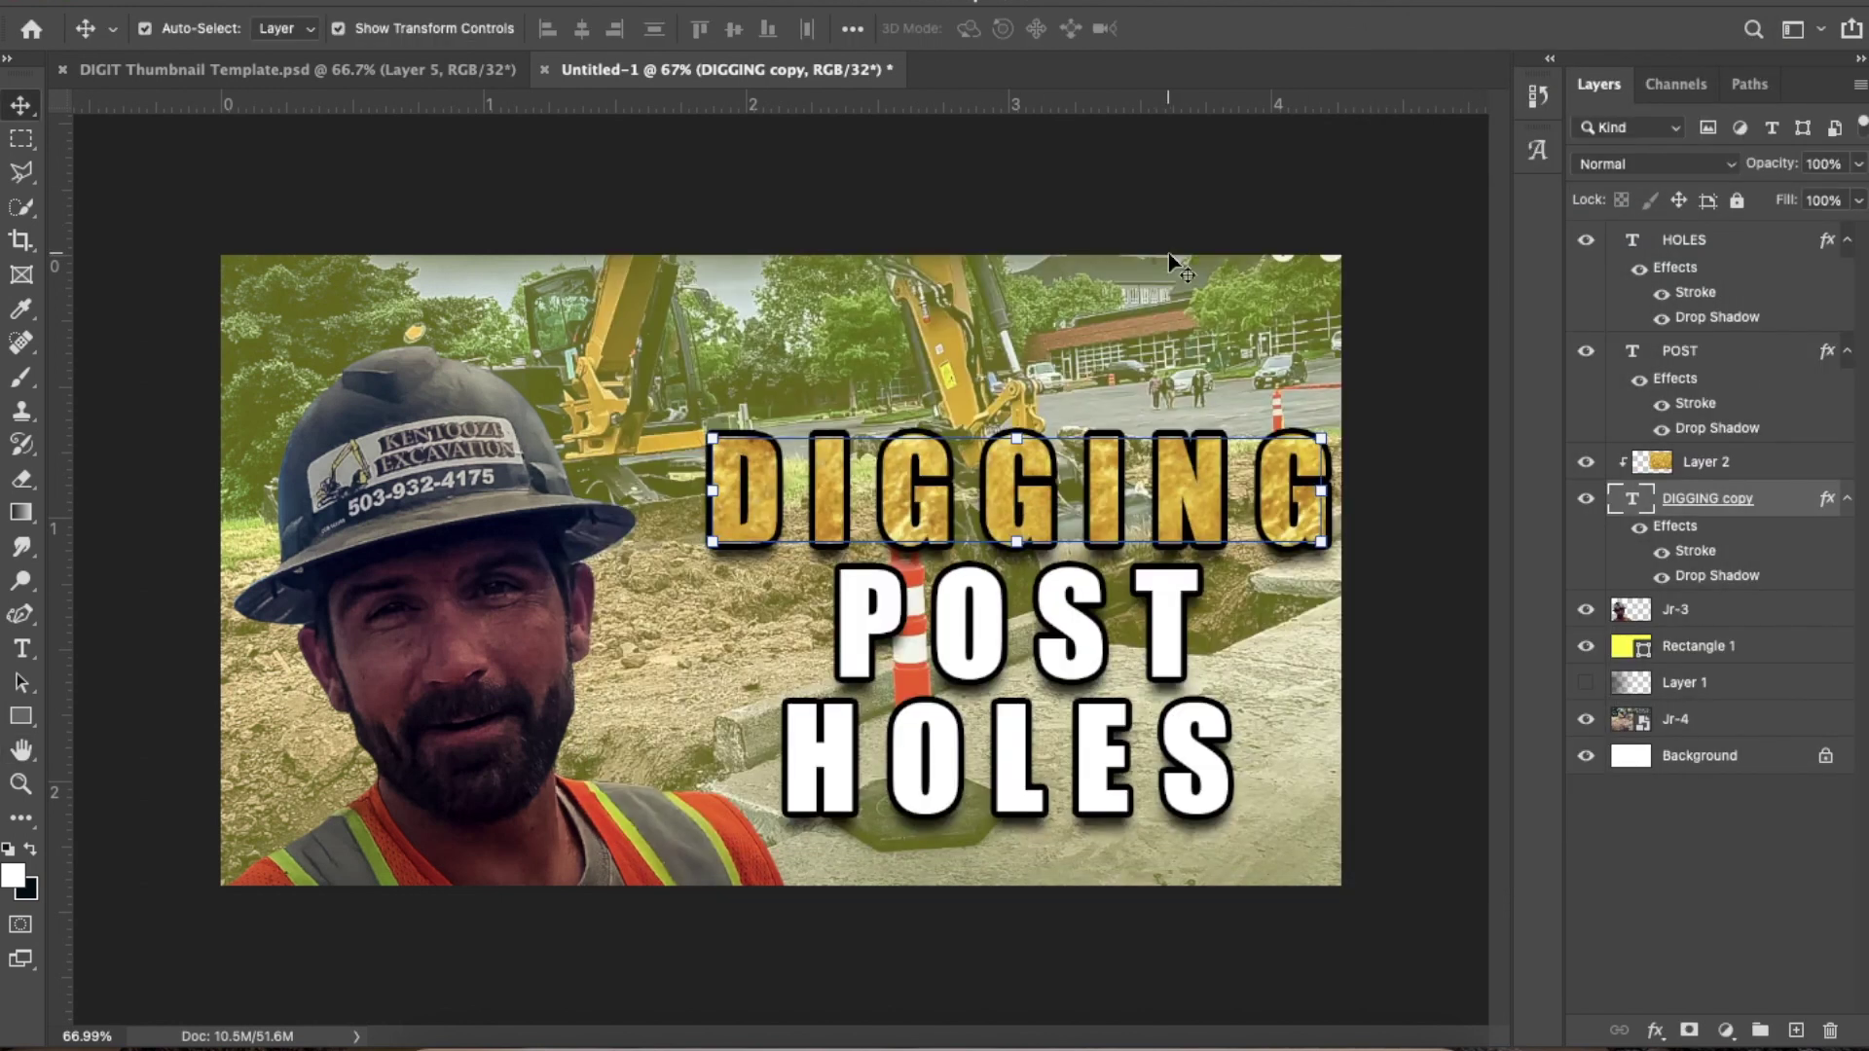
pyautogui.click(1157, 209)
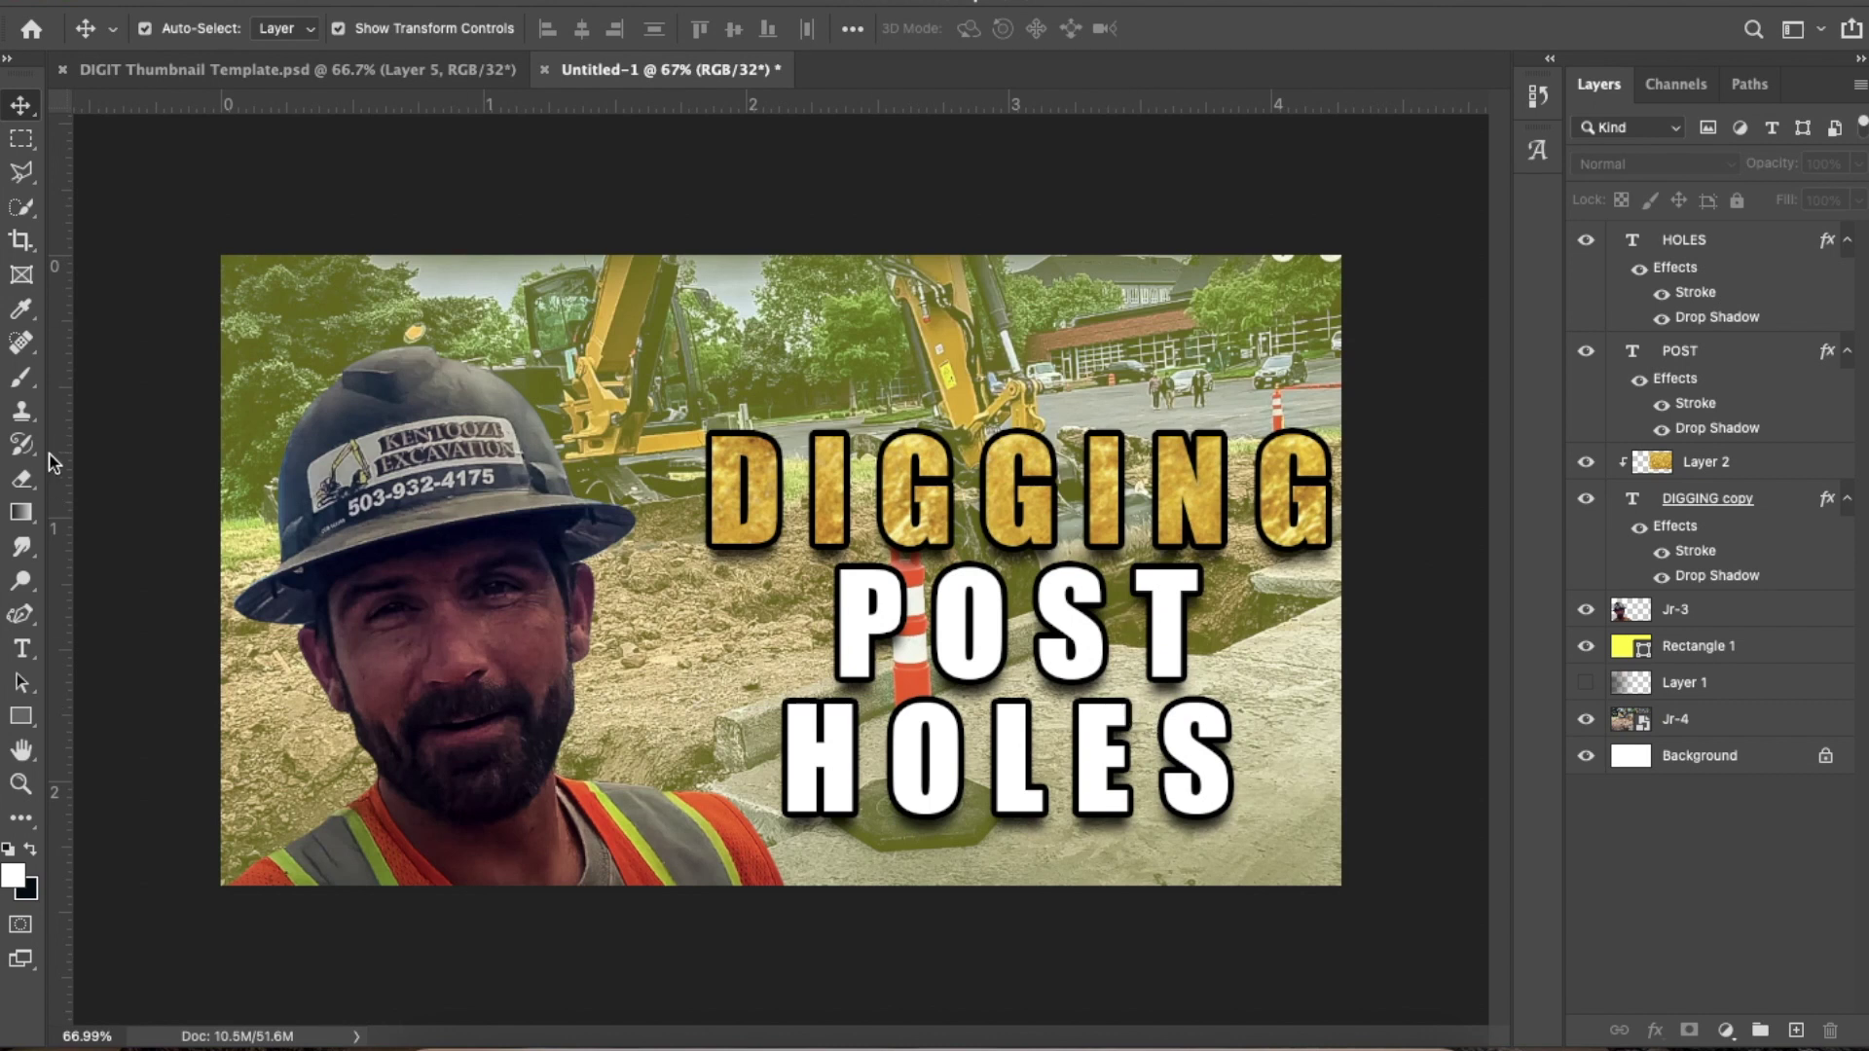
pyautogui.click(22, 479)
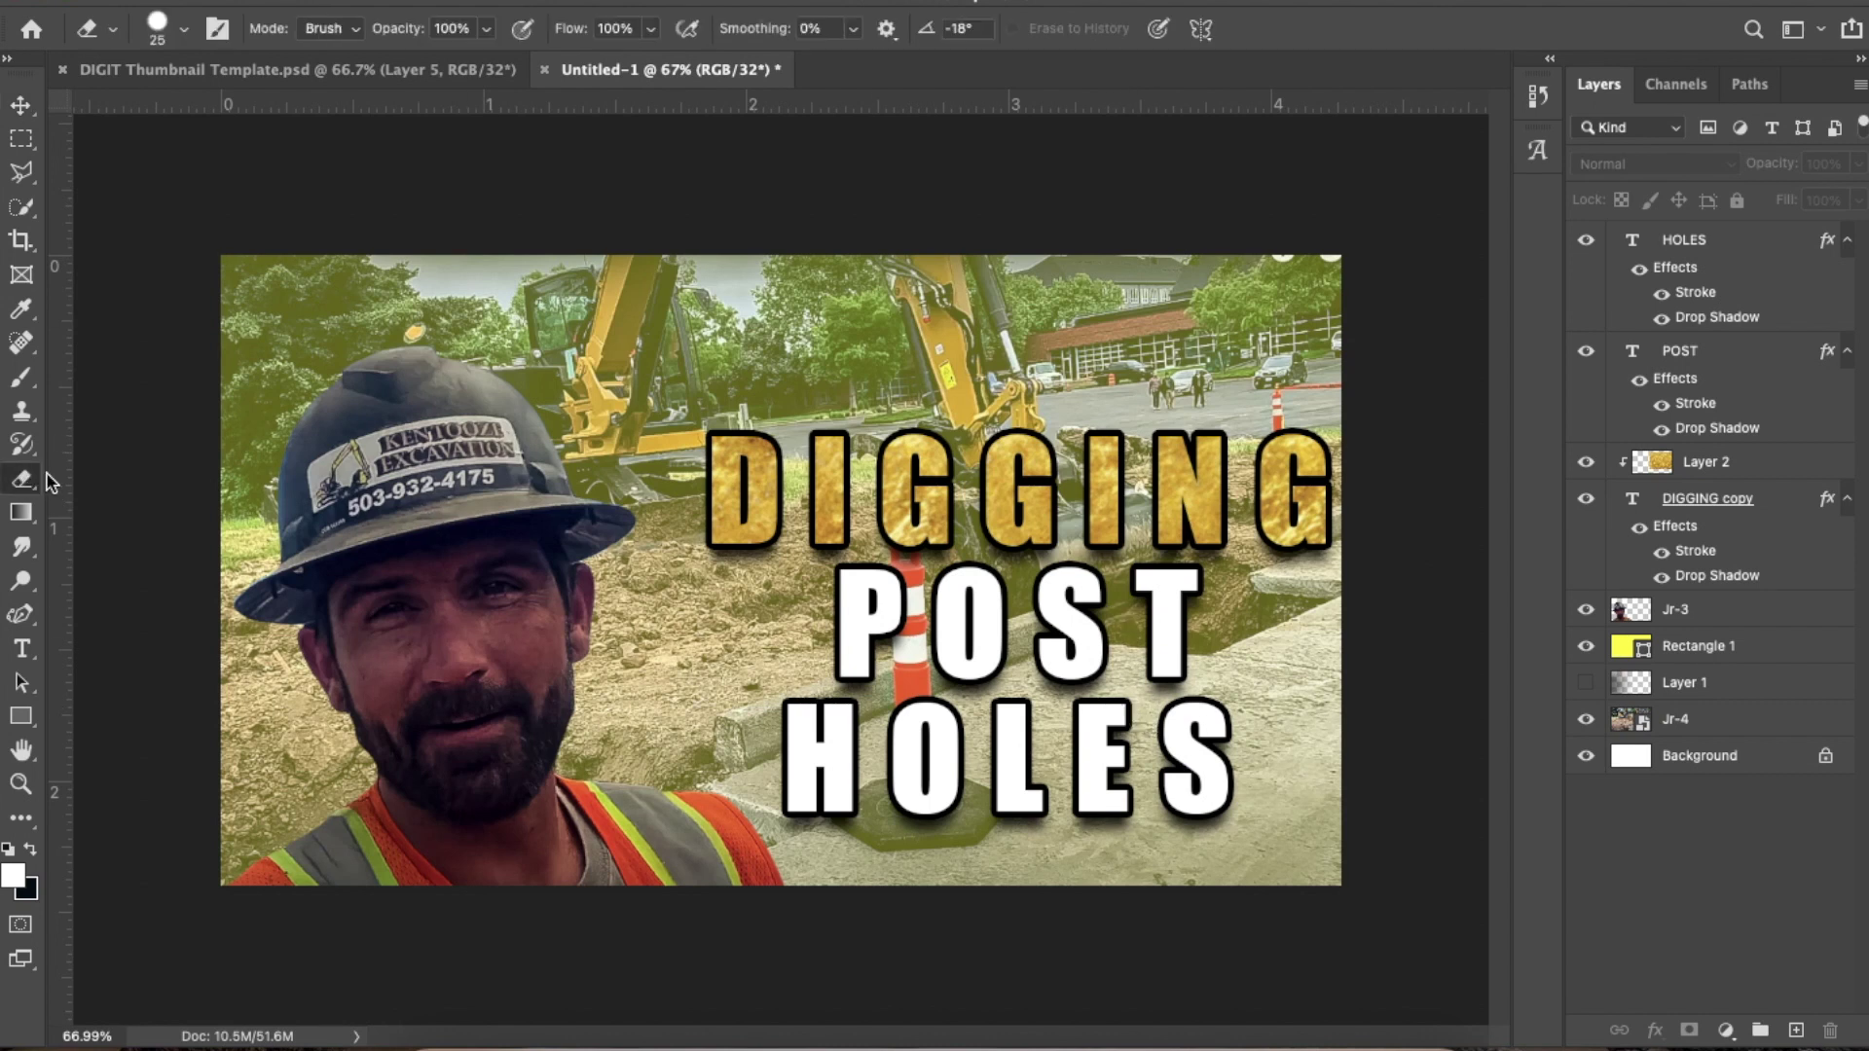
pyautogui.click(1731, 357)
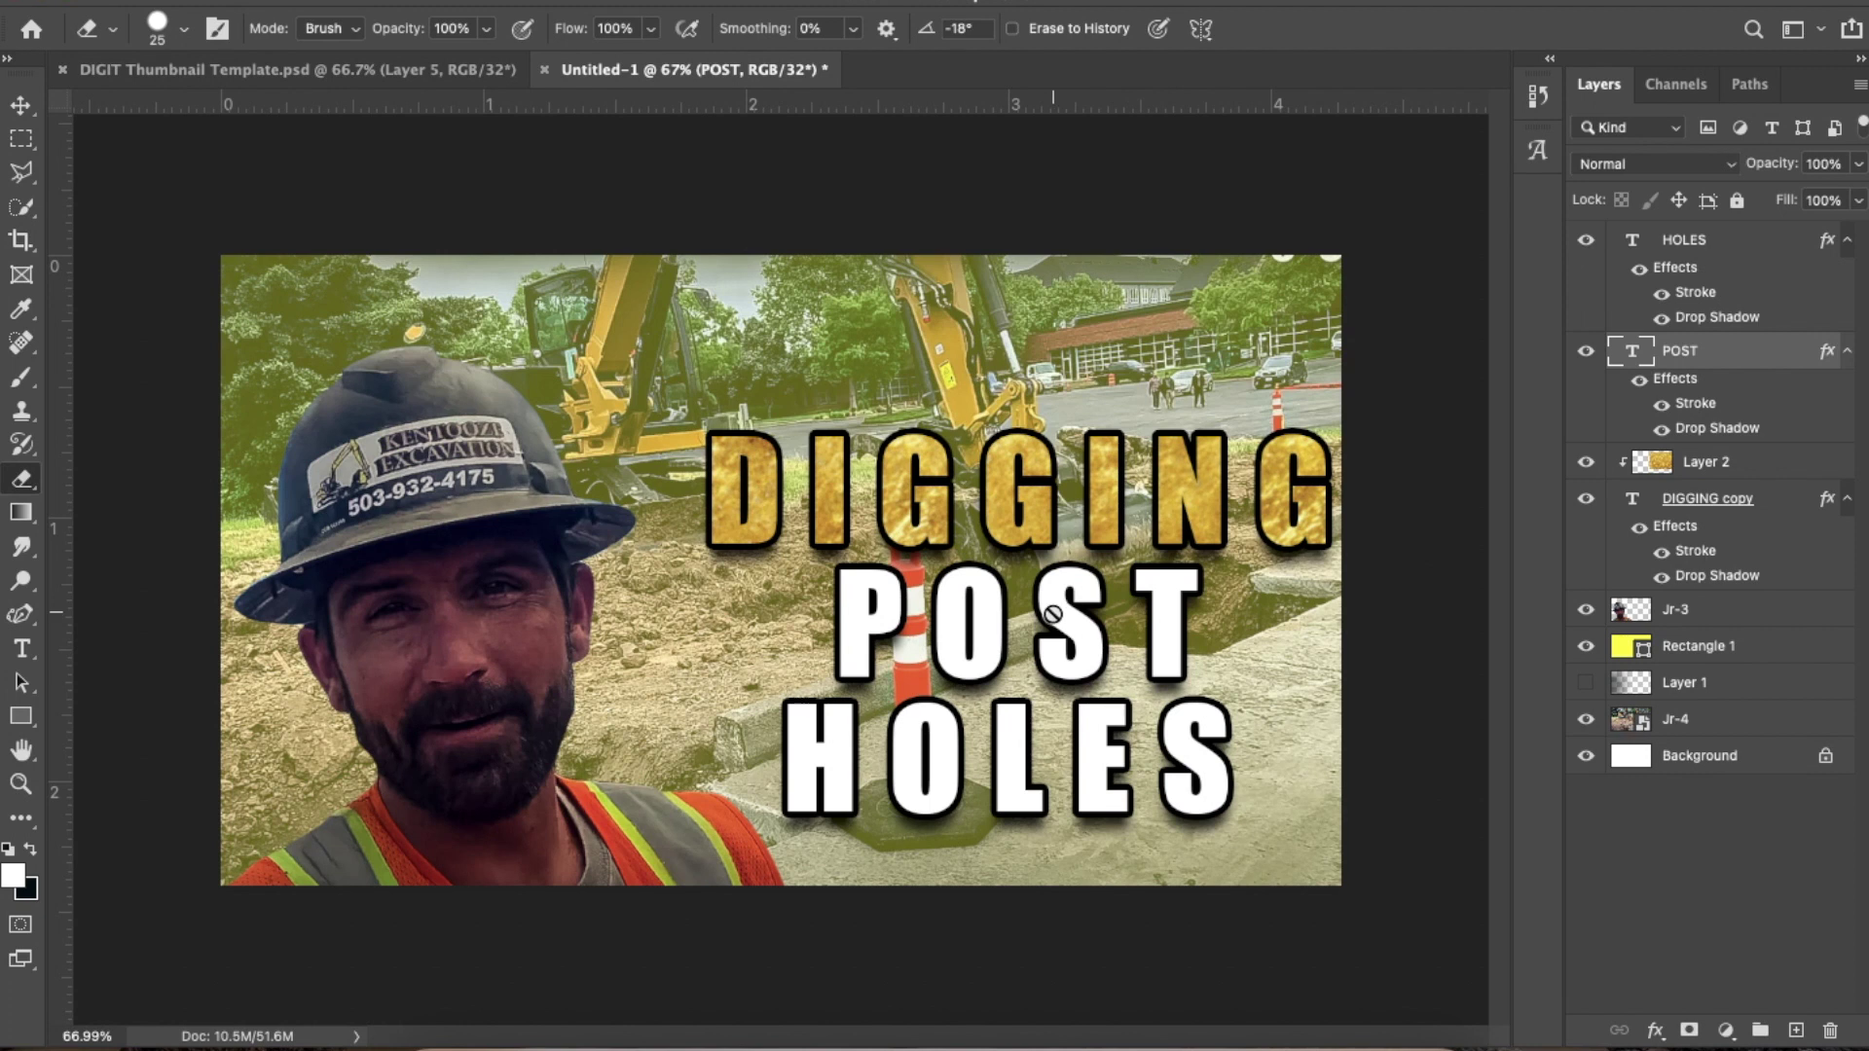
pyautogui.click(1053, 614)
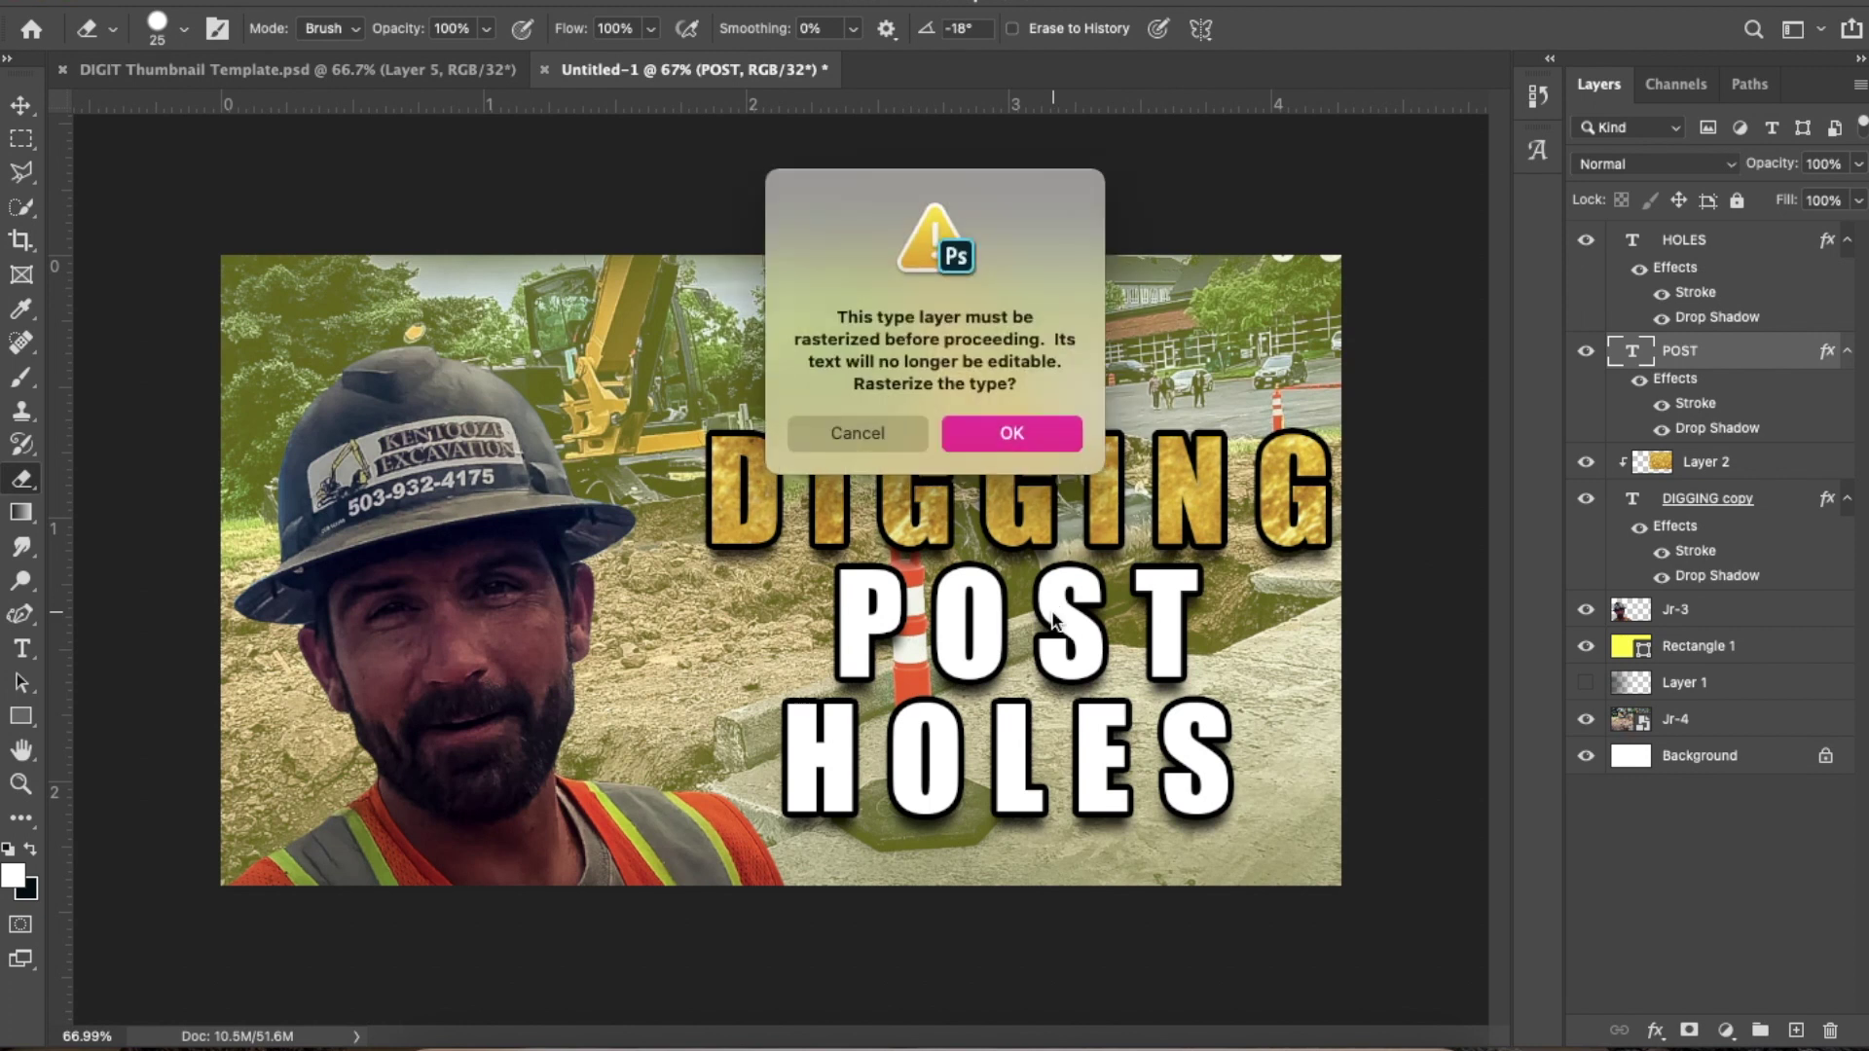
pyautogui.click(974, 434)
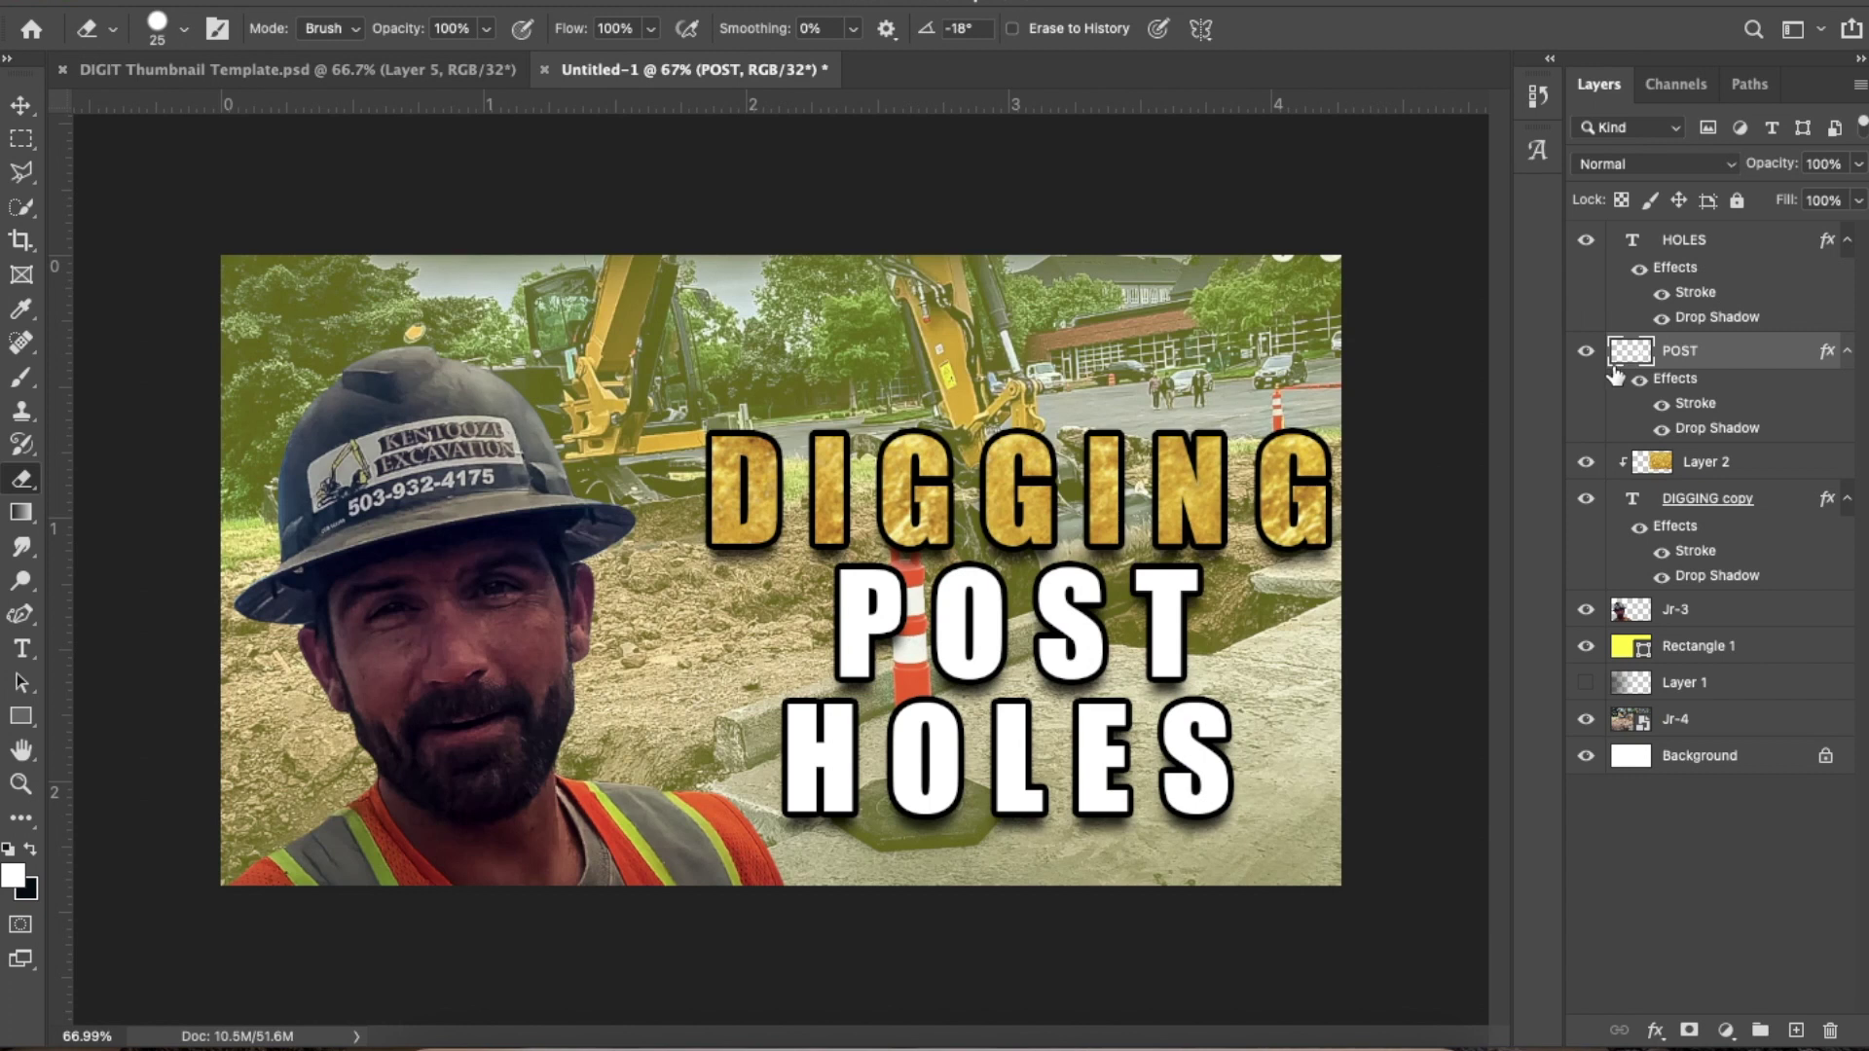
pyautogui.moveTo(1152, 669); pyautogui.dragTo(1171, 614)
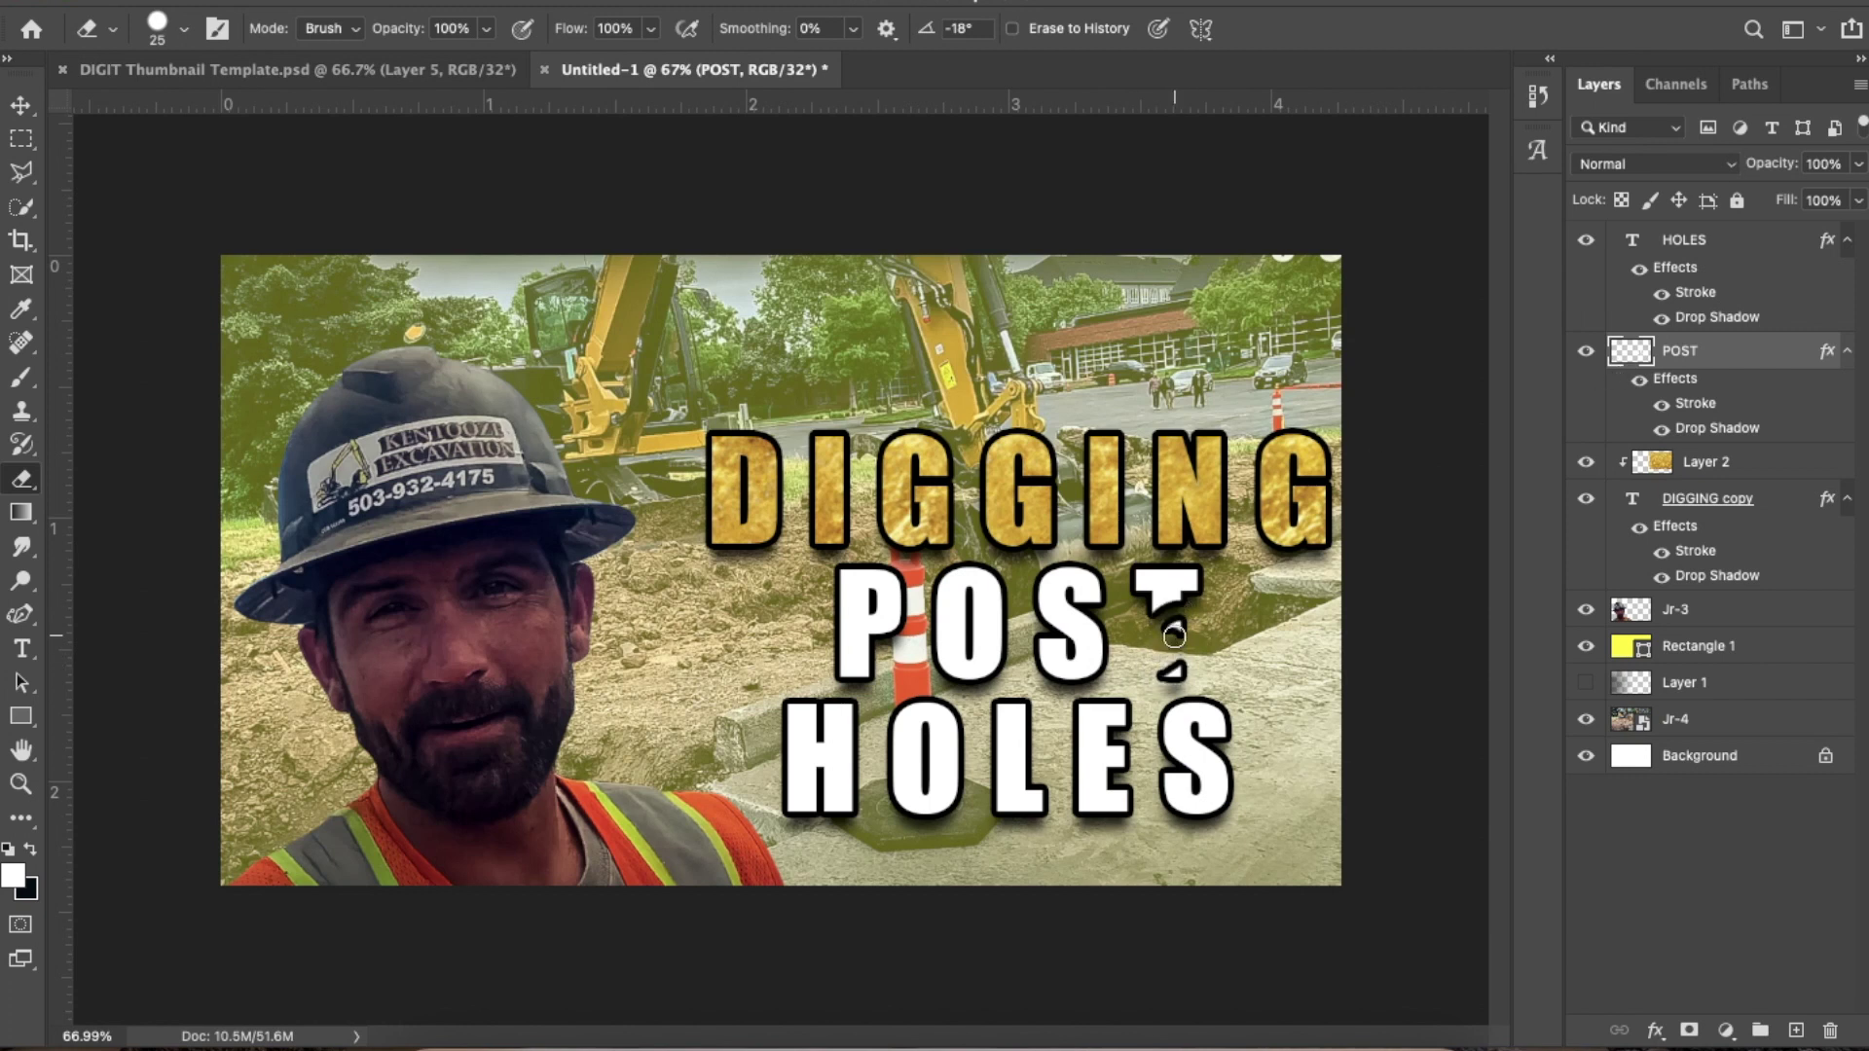
pyautogui.hotkey('ctrl', 'z')
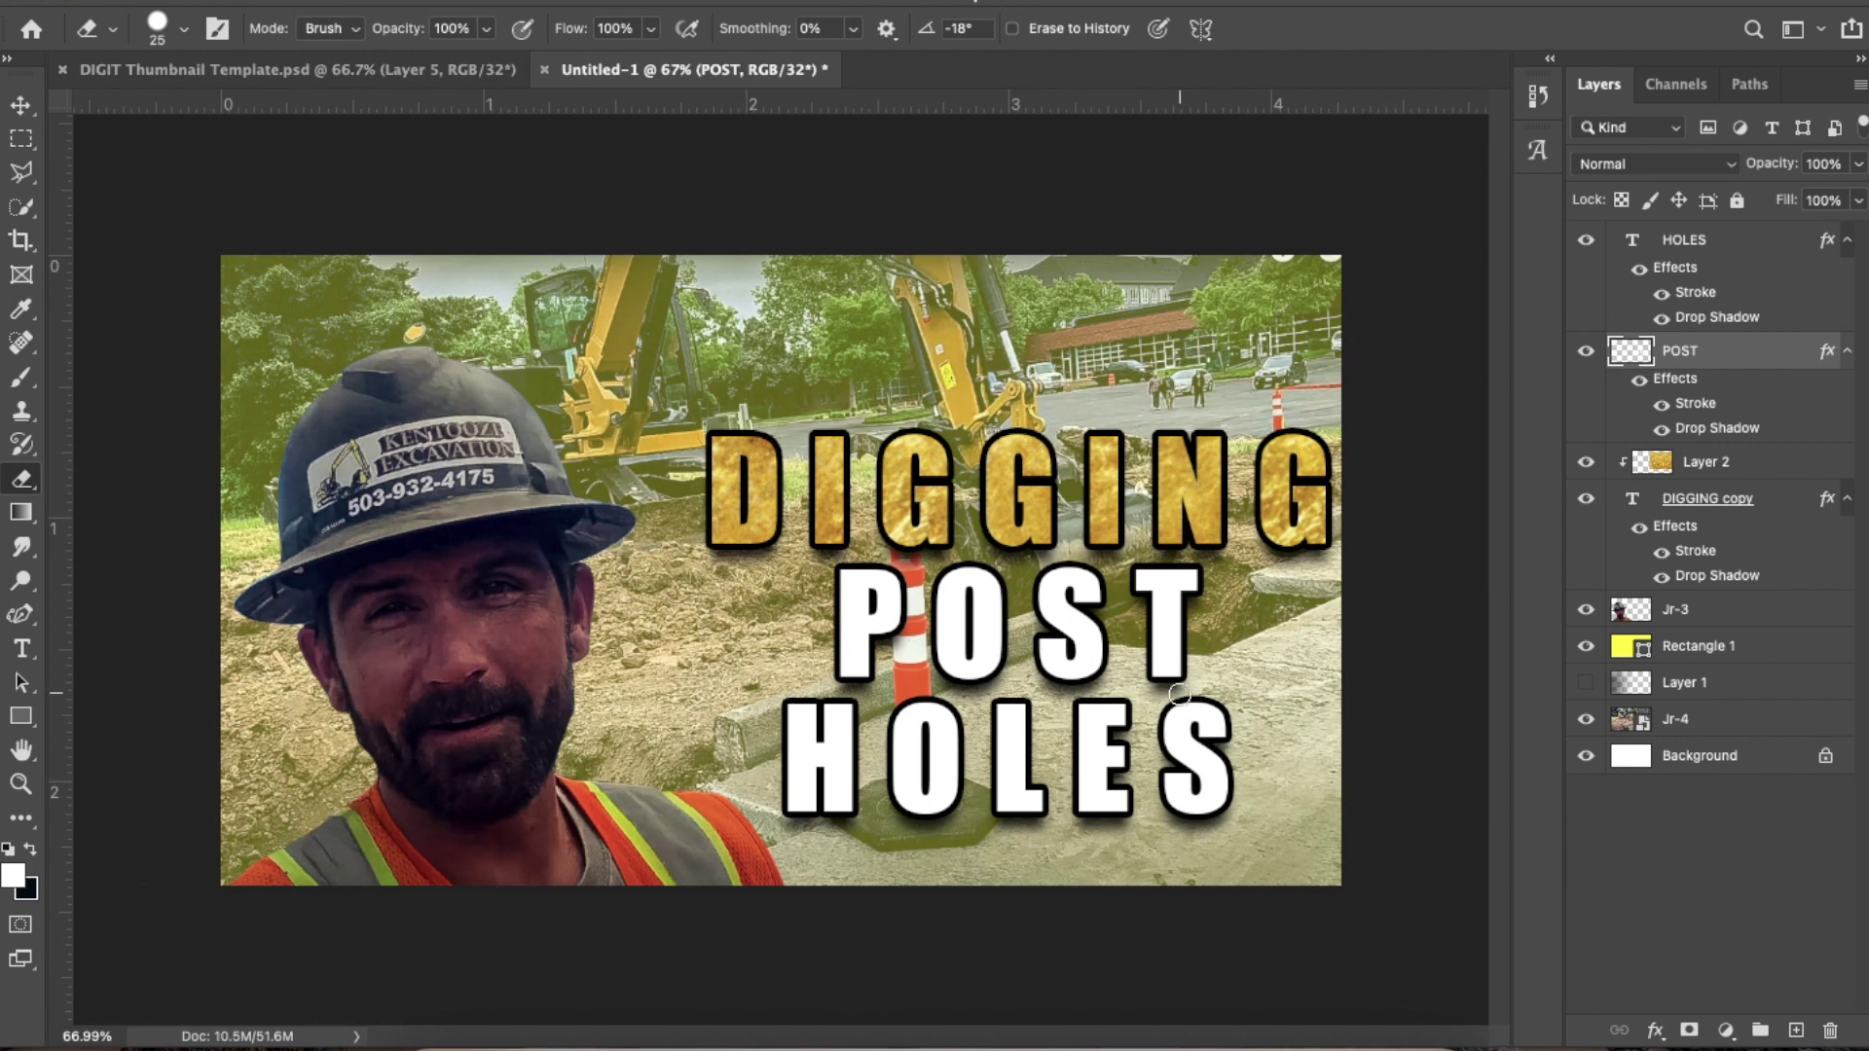
pyautogui.moveTo(1122, 664)
pyautogui.mouseDown()
pyautogui.moveTo(1192, 693)
pyautogui.moveTo(1164, 679)
pyautogui.moveTo(1208, 683)
pyautogui.moveTo(1139, 666)
pyautogui.moveTo(1189, 669)
pyautogui.moveTo(1134, 662)
pyautogui.moveTo(1211, 666)
pyautogui.moveTo(1136, 656)
pyautogui.moveTo(1190, 661)
pyautogui.mouseUp()
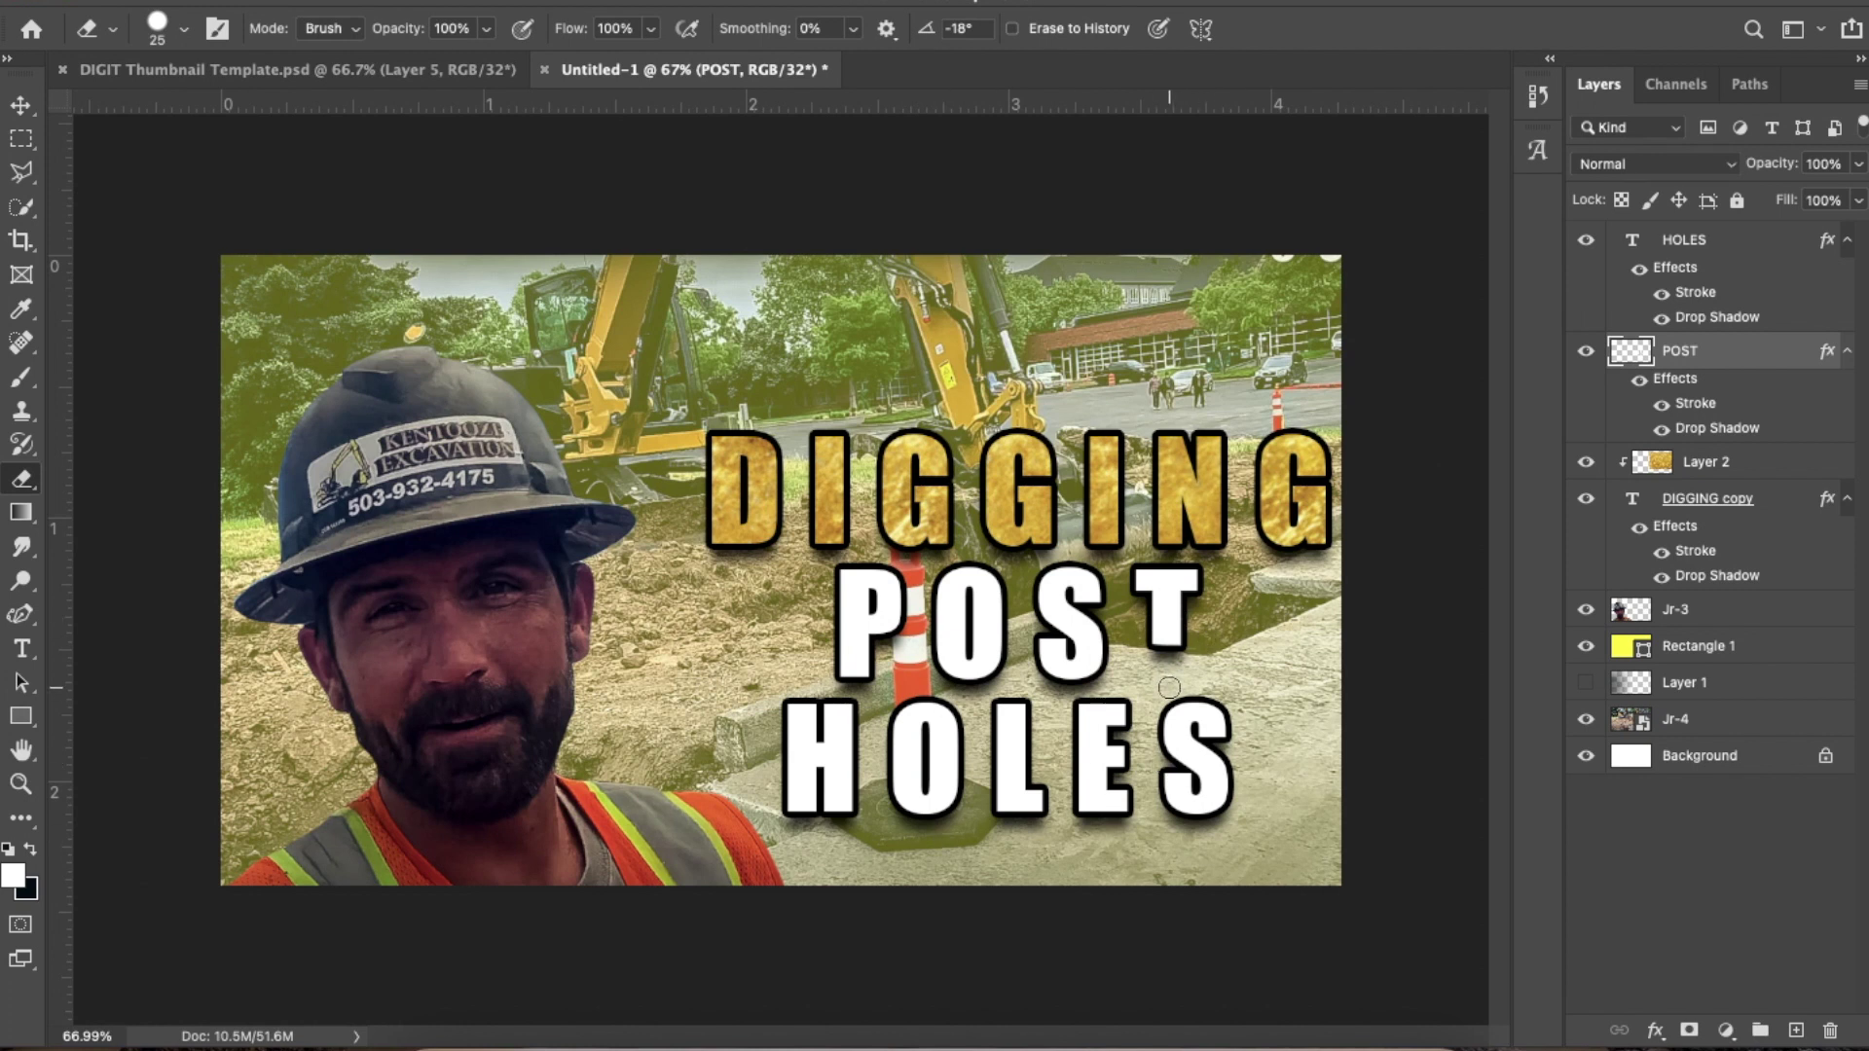
pyautogui.hotkey('ctrl', 'z')
pyautogui.hotkey('ctrl', 'z')
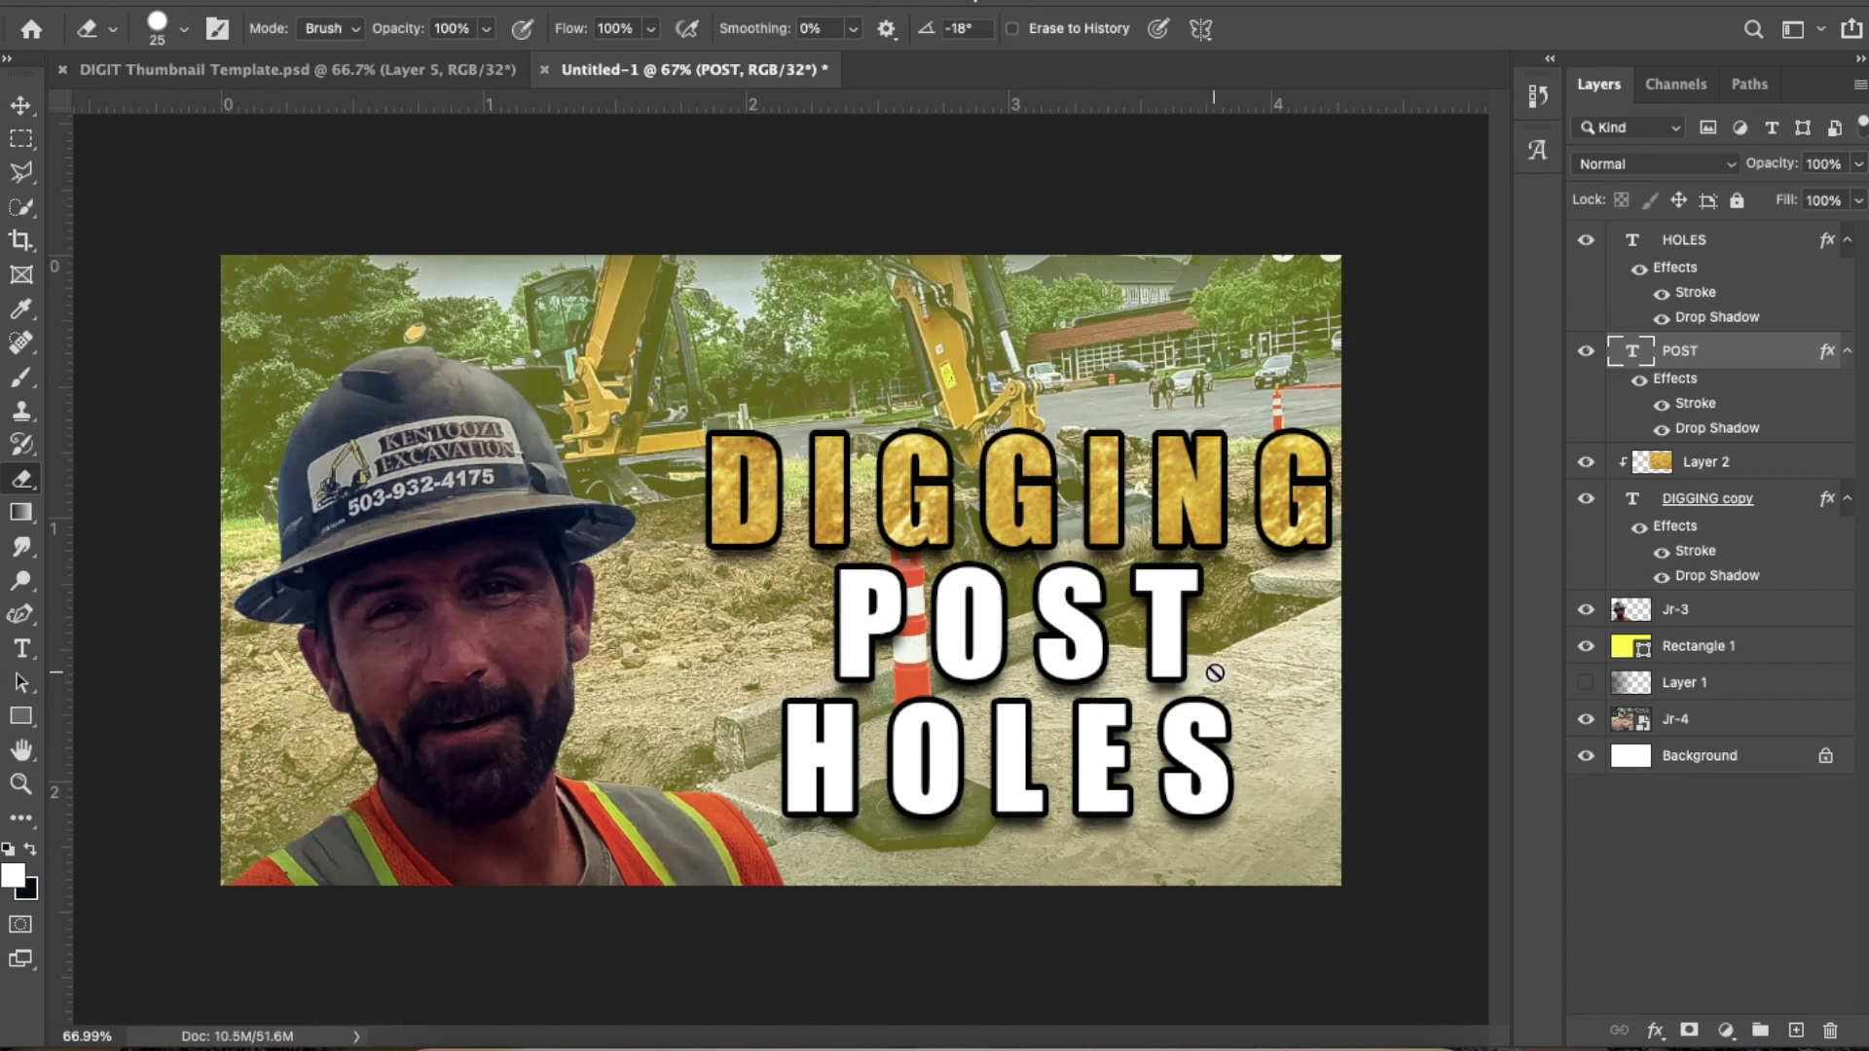
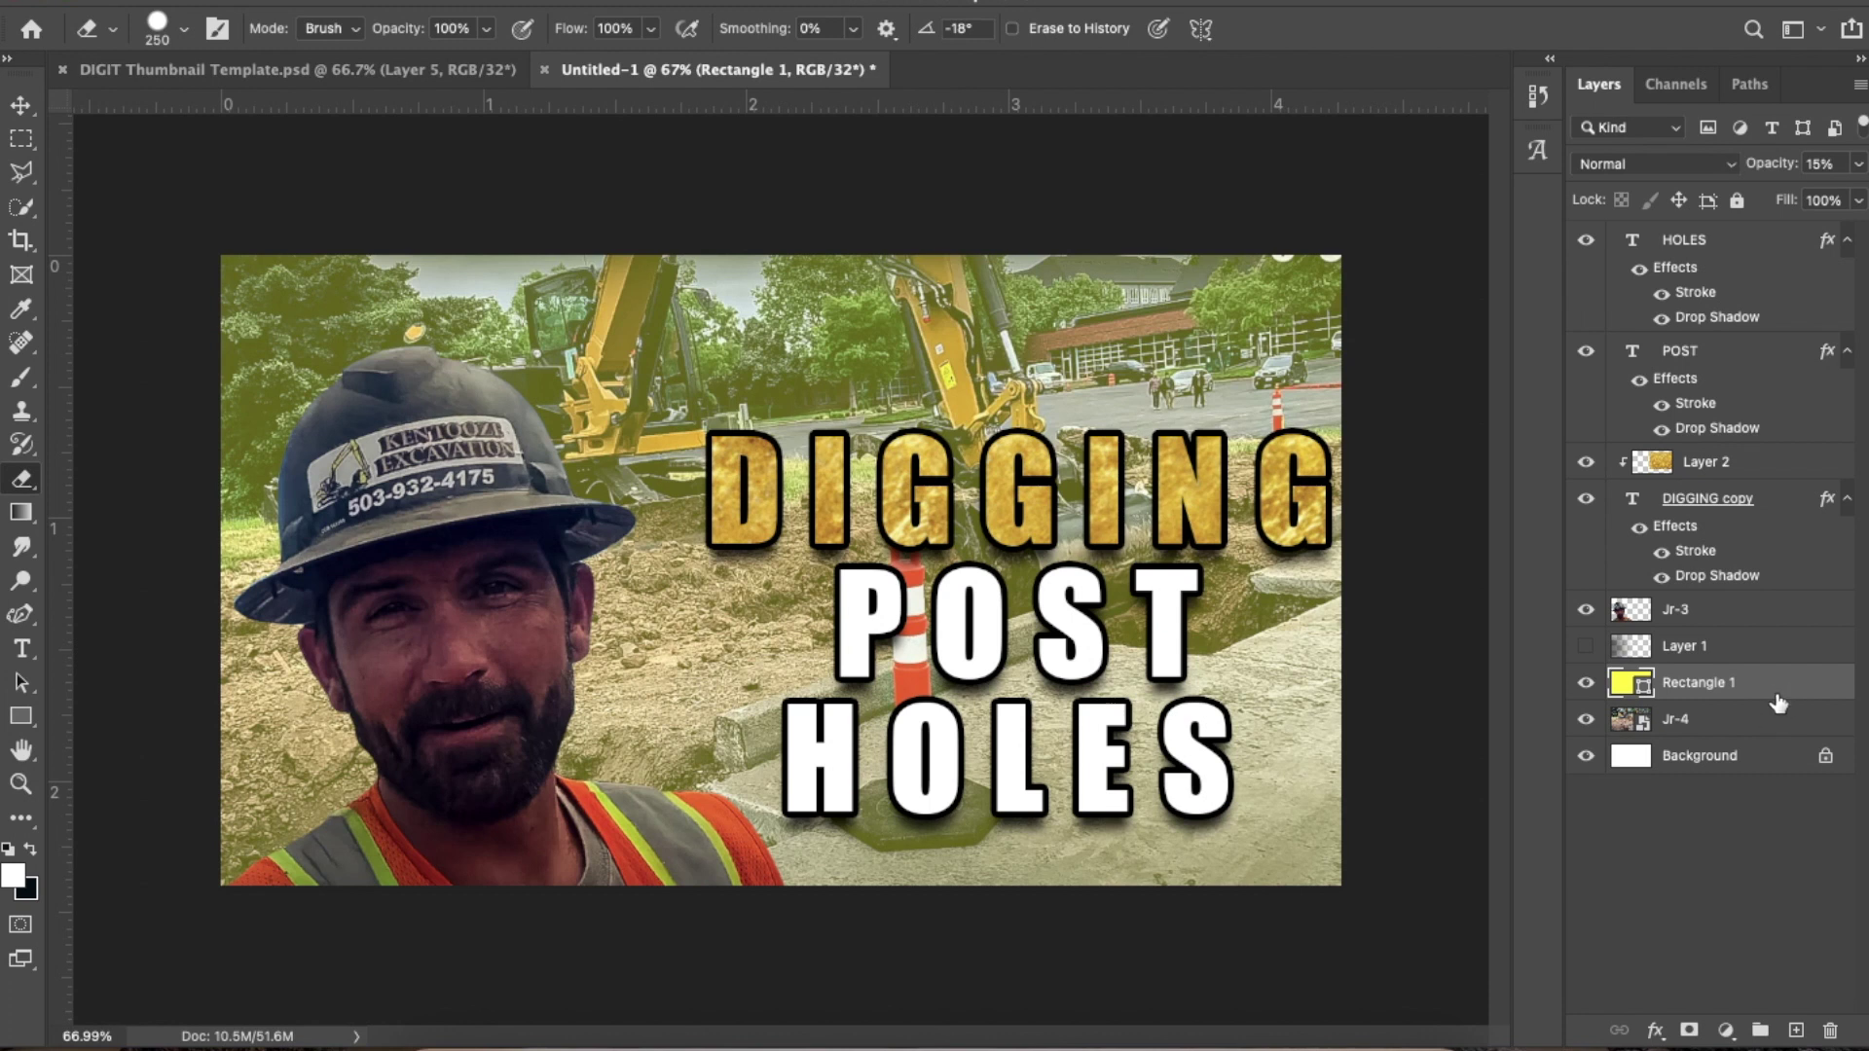
# Merge Jr-4 into Rectangle 1 with Merge Layers, then duplicate Rectangle 1
pyautogui.keyDown('shift'); pyautogui.click(1772, 722); pyautogui.keyUp('shift')
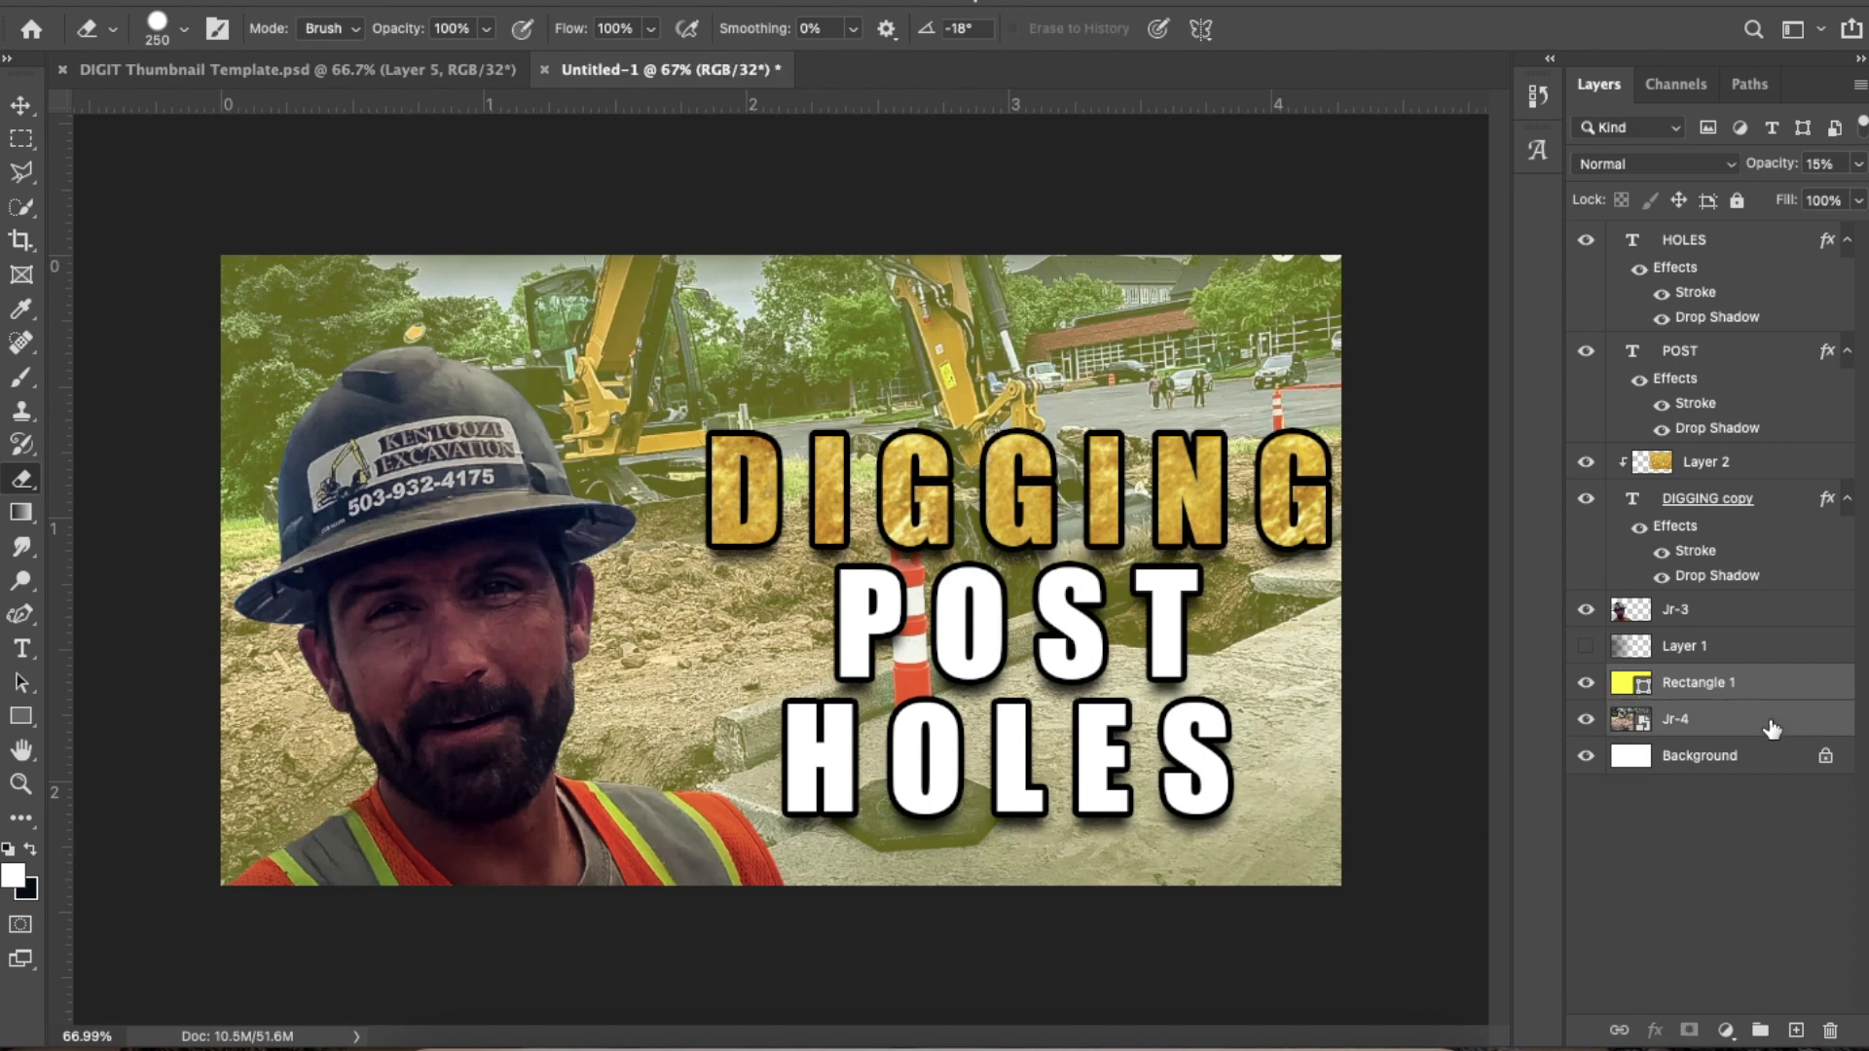
pyautogui.rightClick(1772, 728)
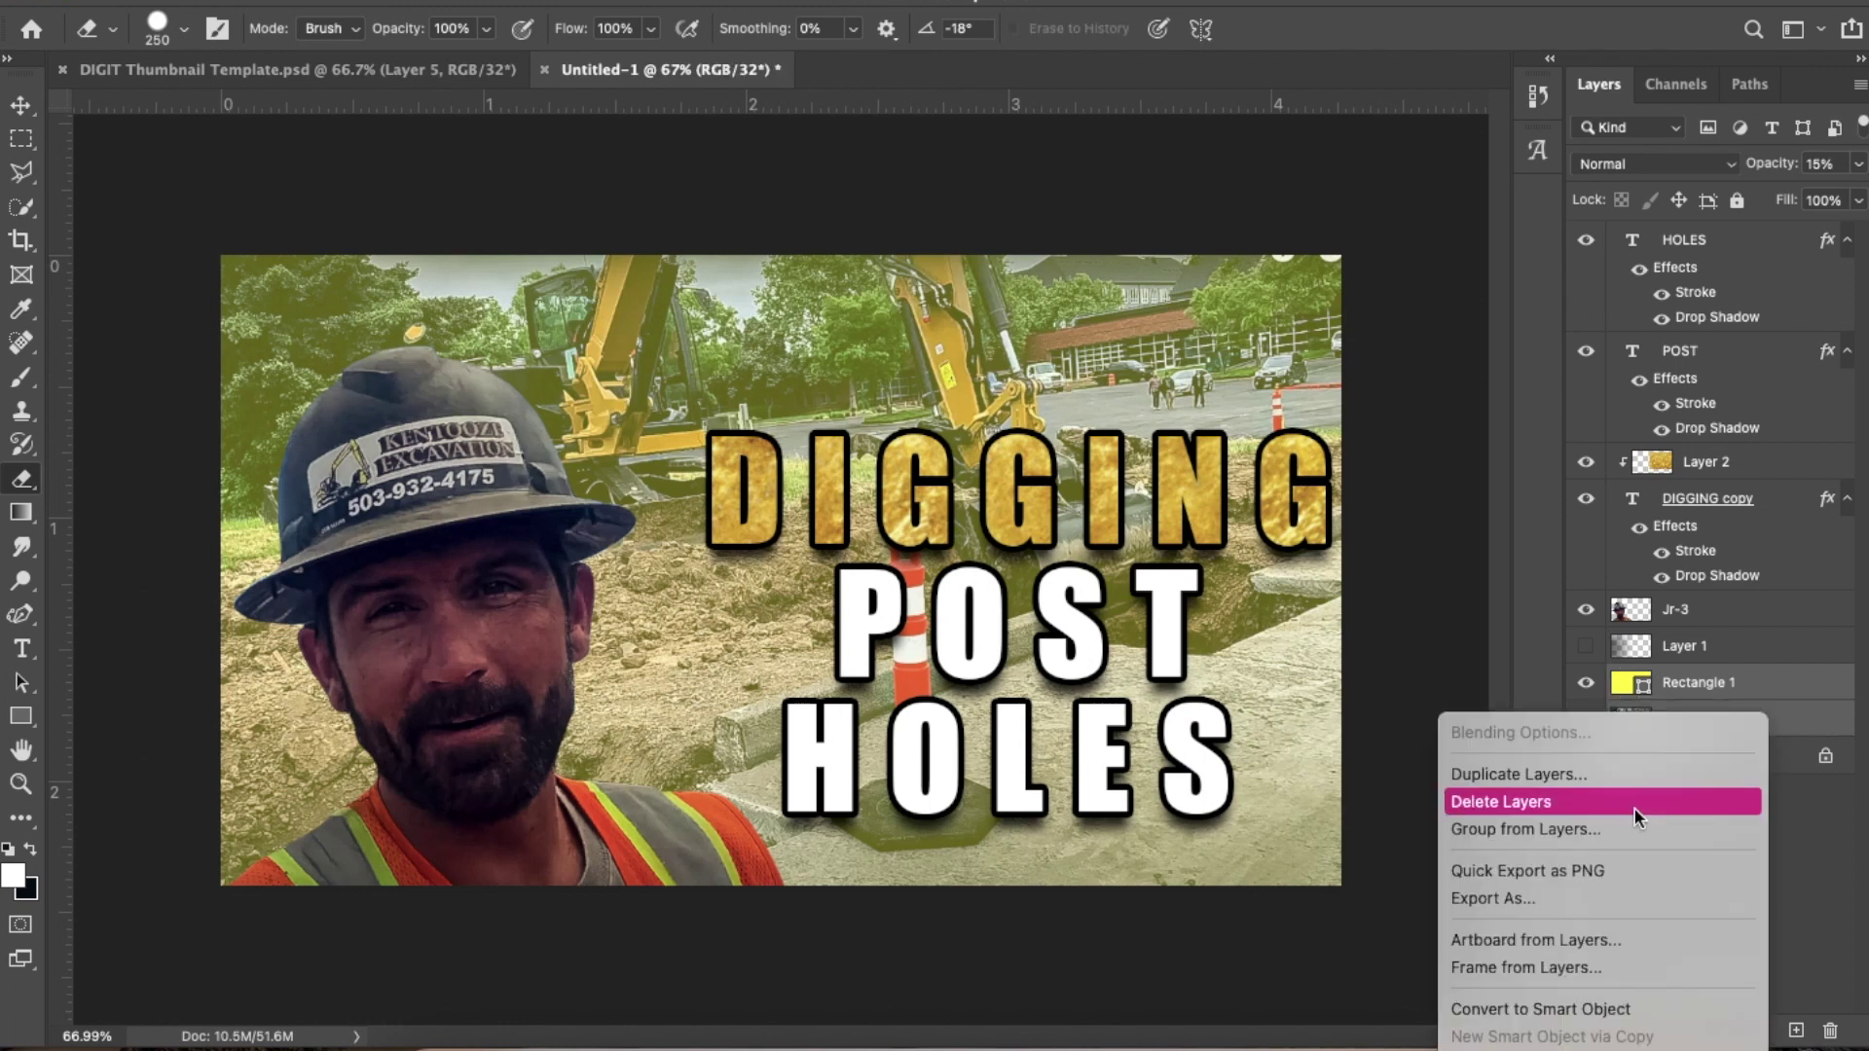
pyautogui.scroll(-10, 1633, 808)
pyautogui.click(1610, 797)
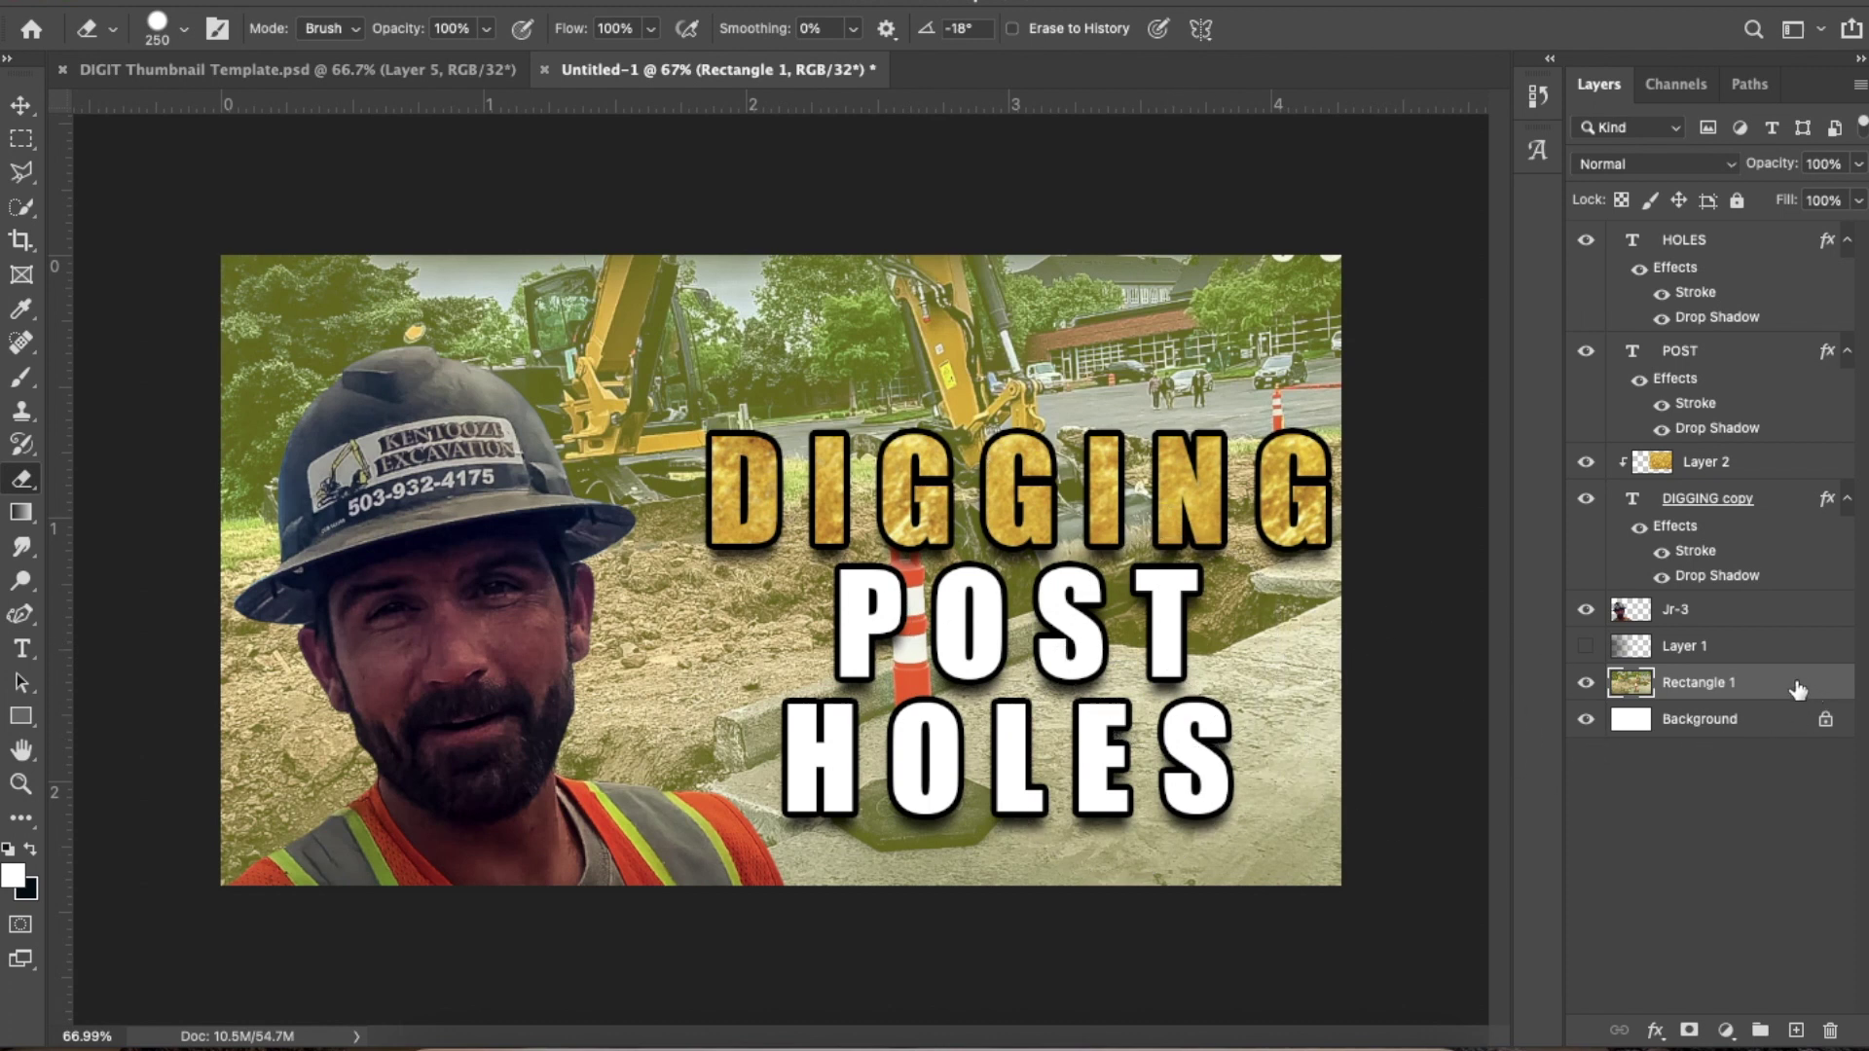
pyautogui.press('super+j')
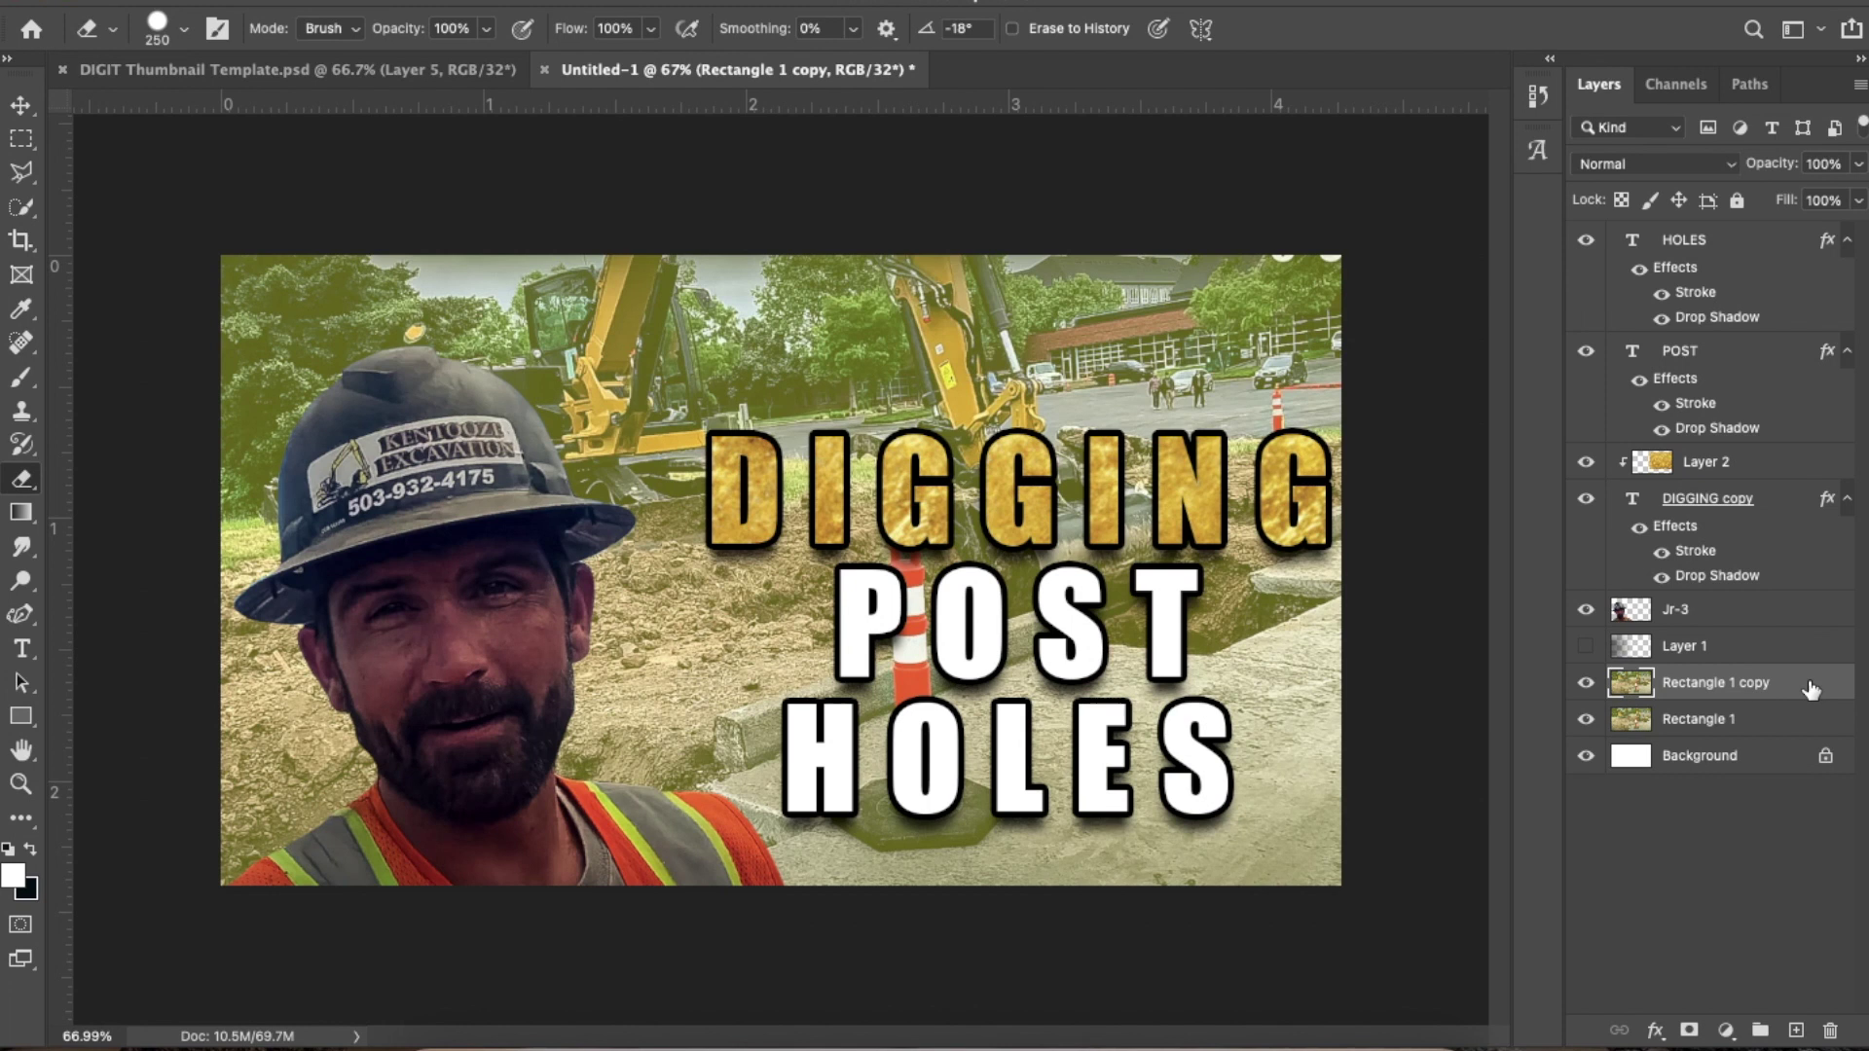
# Move Rectangle 1 copy above the POST text and erase its left side to reveal the worker
pyautogui.moveTo(1811, 690); pyautogui.dragTo(1697, 339)
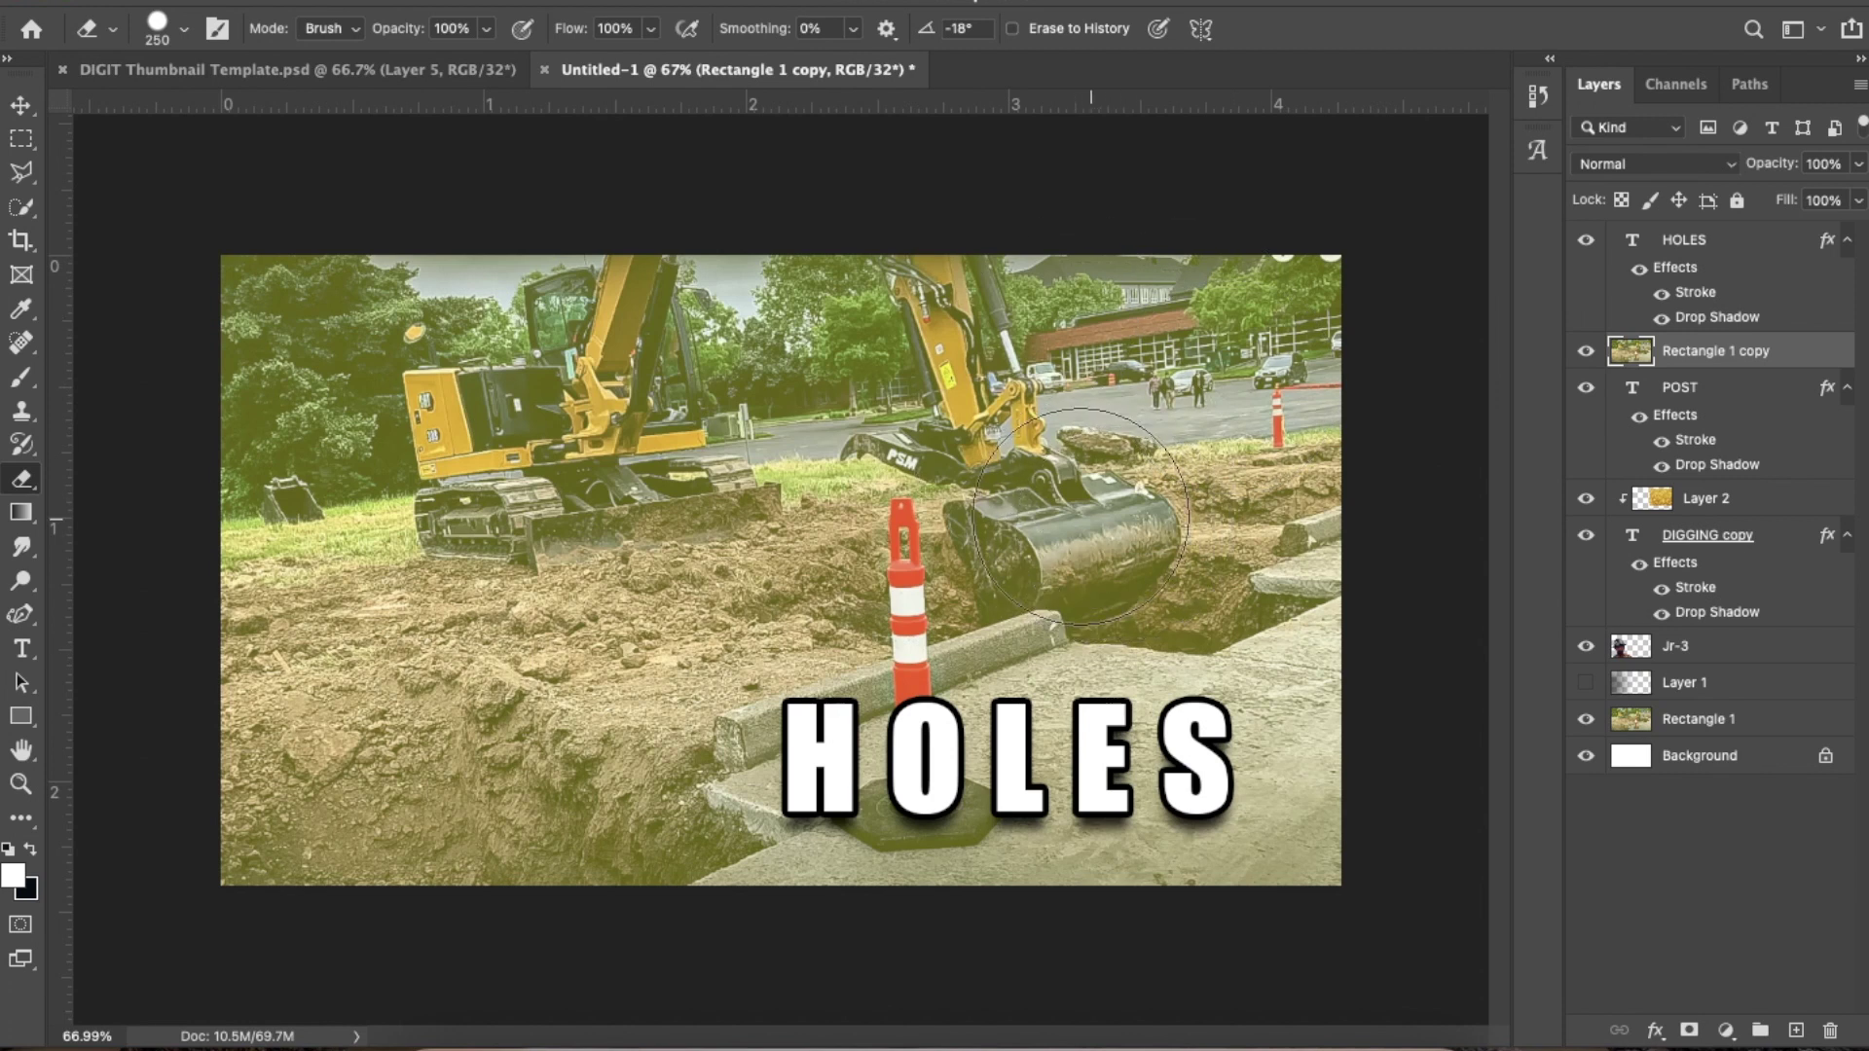
pyautogui.moveTo(355, 230)
pyautogui.mouseDown()
pyautogui.moveTo(317, 540)
pyautogui.moveTo(356, 748)
pyautogui.moveTo(344, 819)
pyautogui.moveTo(341, 532)
pyautogui.moveTo(388, 401)
pyautogui.moveTo(454, 751)
pyautogui.moveTo(440, 503)
pyautogui.moveTo(503, 506)
pyautogui.moveTo(559, 582)
pyautogui.moveTo(570, 784)
pyautogui.moveTo(450, 832)
pyautogui.moveTo(672, 862)
pyautogui.moveTo(712, 951)
pyautogui.mouseUp()
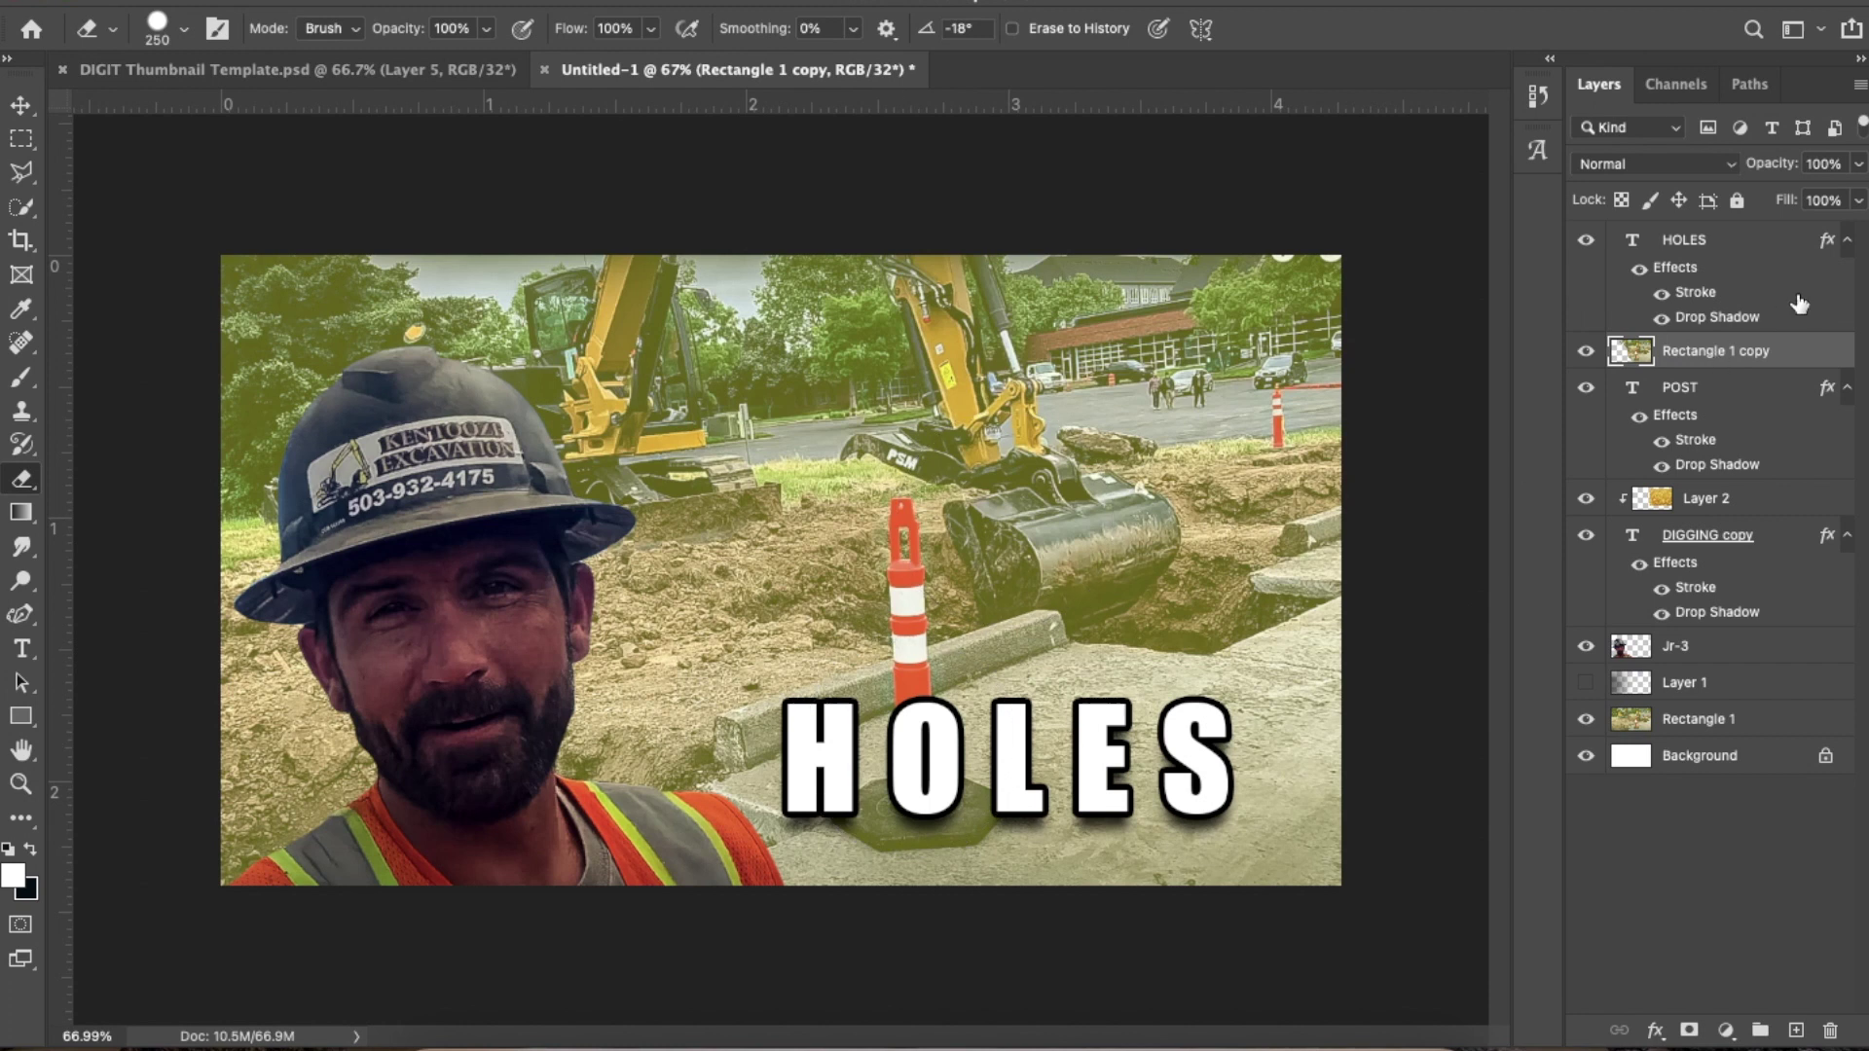
pyautogui.click(1859, 165)
# Lower Rectangle 1 copy to 61% opacity and erase it over DIGGING and POST
pyautogui.moveTo(1857, 200); pyautogui.dragTo(1827, 205)
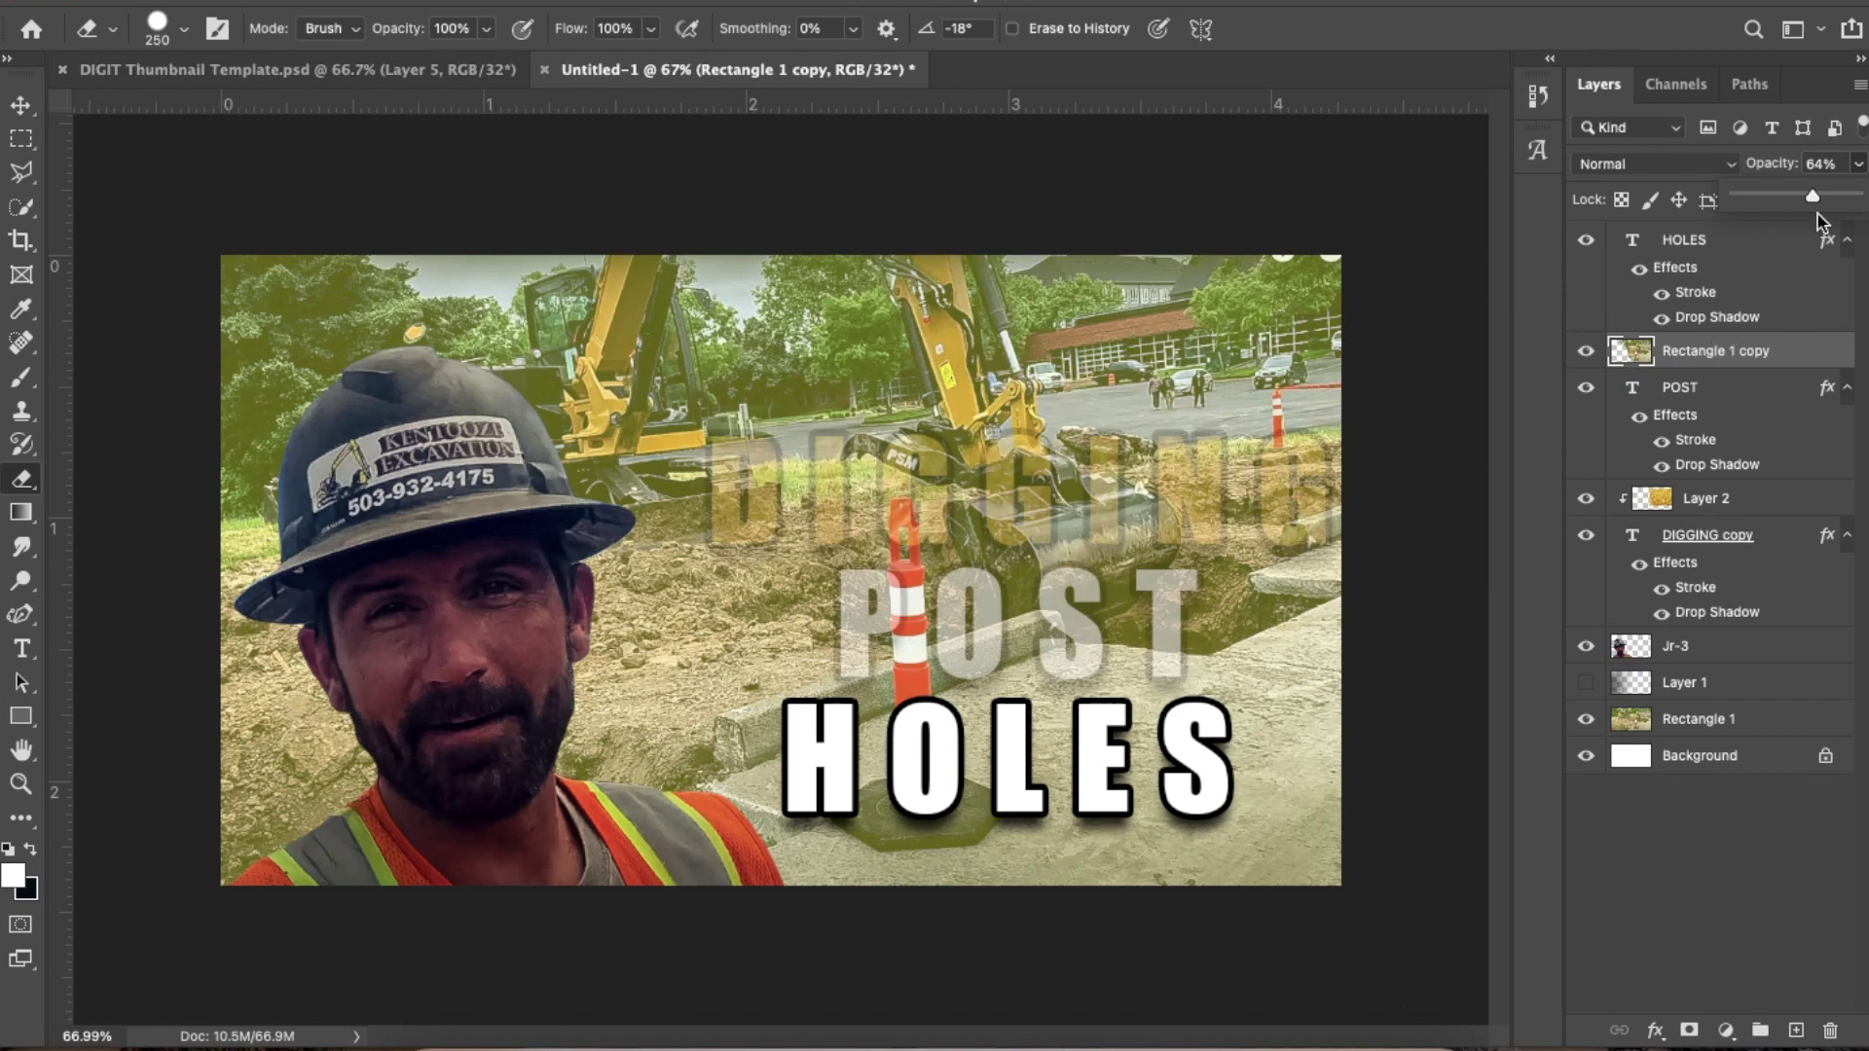
pyautogui.moveTo(1816, 205); pyautogui.dragTo(1809, 199)
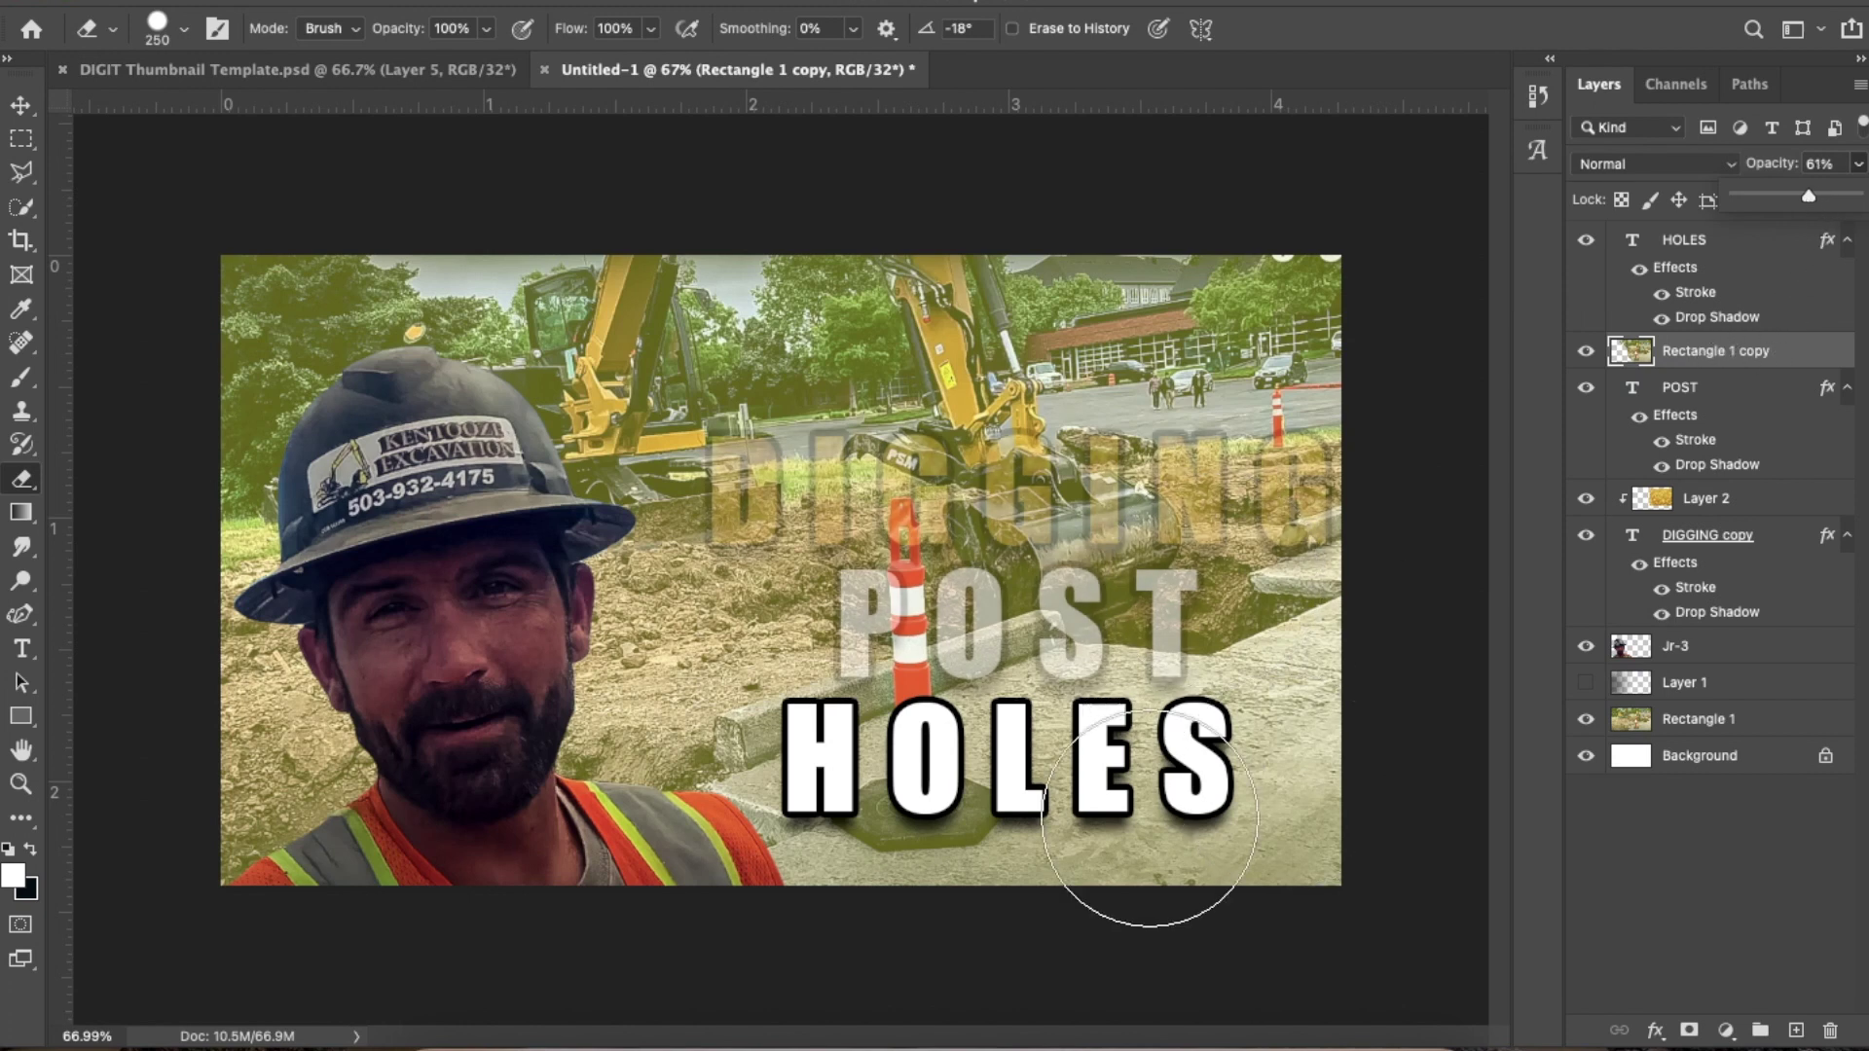
pyautogui.moveTo(1168, 623)
pyautogui.mouseDown()
pyautogui.moveTo(1157, 444)
pyautogui.moveTo(1200, 548)
pyautogui.moveTo(1178, 751)
pyautogui.moveTo(1192, 701)
pyautogui.moveTo(1138, 566)
pyautogui.moveTo(1050, 540)
pyautogui.moveTo(941, 547)
pyautogui.moveTo(863, 585)
pyautogui.moveTo(909, 591)
pyautogui.moveTo(731, 640)
pyautogui.moveTo(780, 618)
pyautogui.moveTo(782, 584)
pyautogui.moveTo(776, 611)
pyautogui.moveTo(717, 473)
pyautogui.moveTo(751, 420)
pyautogui.moveTo(861, 389)
pyautogui.moveTo(1303, 422)
pyautogui.moveTo(1356, 534)
pyautogui.moveTo(846, 546)
pyautogui.moveTo(940, 572)
pyautogui.mouseUp()
pyautogui.scroll(5, 808, 603)
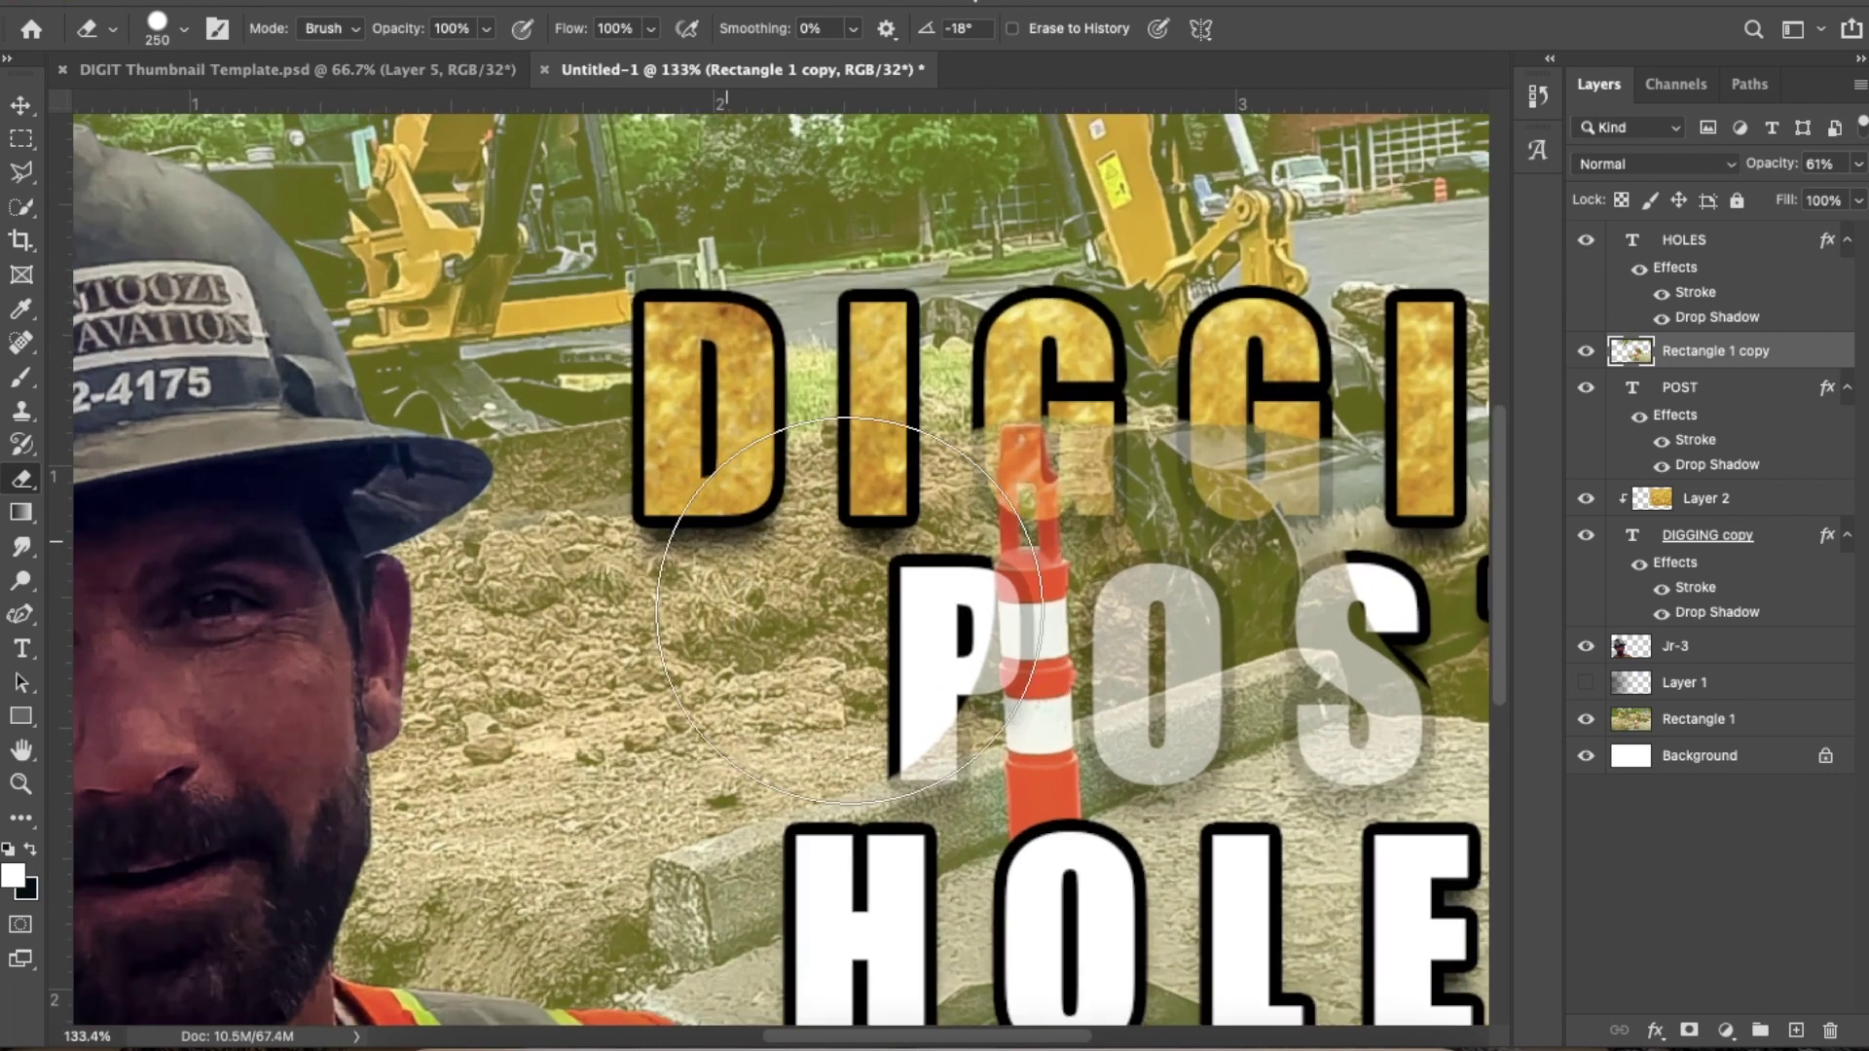
# Erase the overlay from the P, inside the G and around the cone tip, shrinking the eraser (70, 35, tiny)
pyautogui.press('[')
pyautogui.press('[')
pyautogui.press('[')
pyautogui.press('[')
pyautogui.press('[')
pyautogui.press('[')
pyautogui.press('[')
pyautogui.press('[')
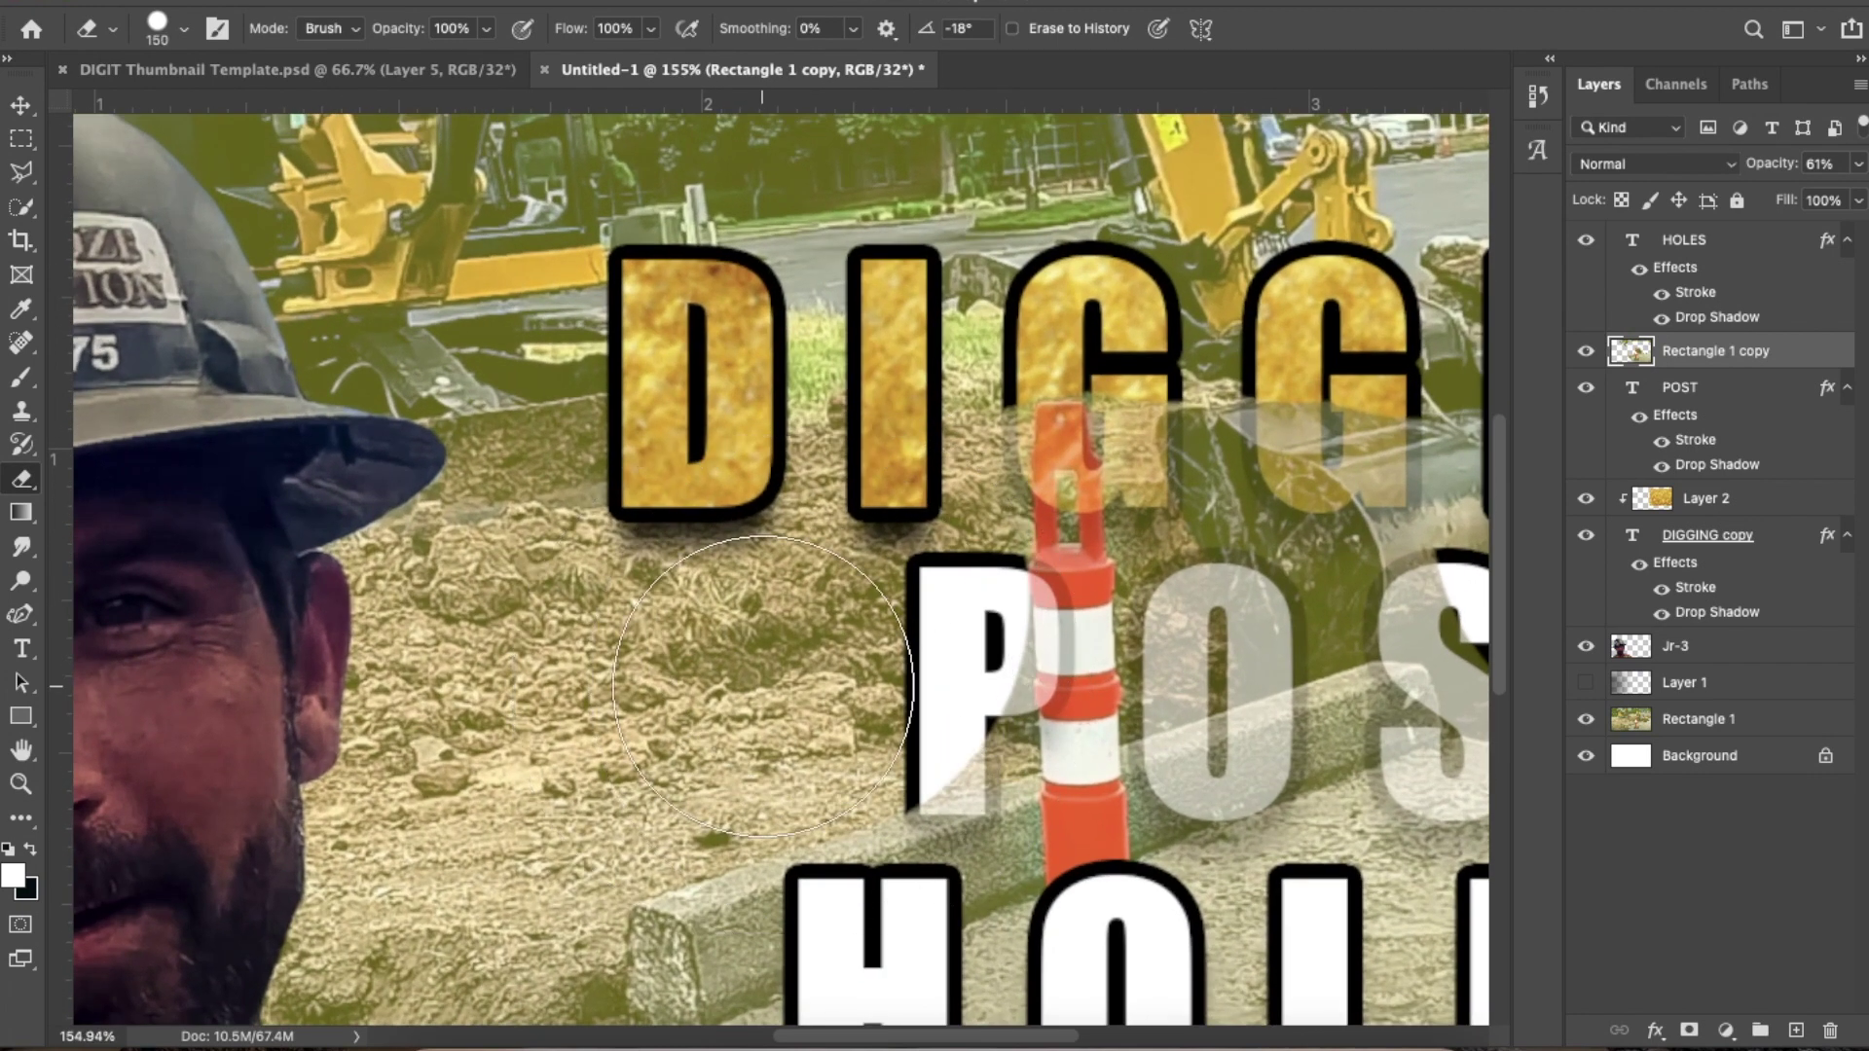
pyautogui.moveTo(876, 761)
pyautogui.mouseDown()
pyautogui.moveTo(966, 808)
pyautogui.moveTo(959, 550)
pyautogui.moveTo(928, 535)
pyautogui.moveTo(964, 409)
pyautogui.moveTo(967, 516)
pyautogui.moveTo(950, 526)
pyautogui.moveTo(1066, 316)
pyautogui.moveTo(1013, 336)
pyautogui.moveTo(1071, 326)
pyautogui.moveTo(1168, 365)
pyautogui.moveTo(1188, 389)
pyautogui.moveTo(1149, 429)
pyautogui.moveTo(1226, 487)
pyautogui.moveTo(1173, 476)
pyautogui.moveTo(1173, 497)
pyautogui.moveTo(1144, 415)
pyautogui.mouseUp()
pyautogui.press('[')
pyautogui.press('[')
pyautogui.press('[')
pyautogui.press('[')
pyautogui.press('[')
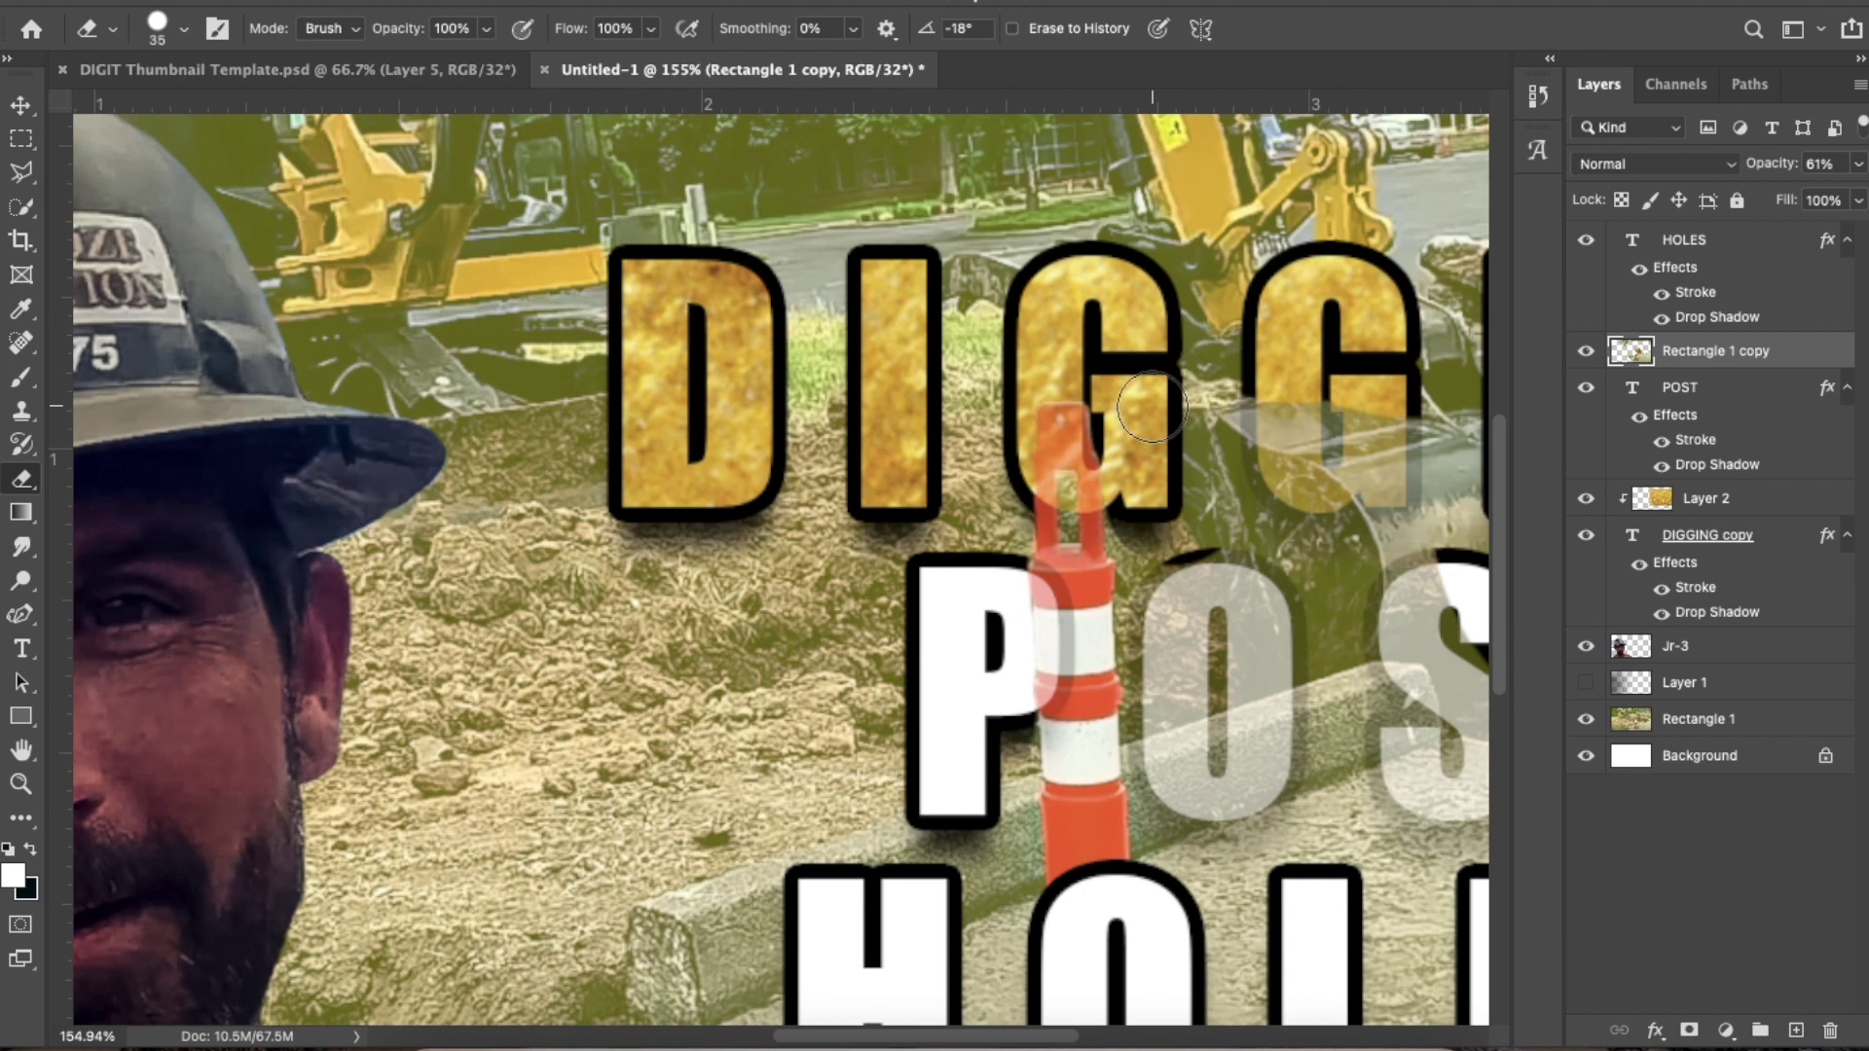
pyautogui.moveTo(1123, 402)
pyautogui.mouseDown()
pyautogui.moveTo(1114, 443)
pyautogui.moveTo(1124, 419)
pyautogui.mouseUp()
pyautogui.press('[')
pyautogui.press('[')
pyautogui.press('[')
pyautogui.press('[')
pyautogui.press('[')
pyautogui.press('[')
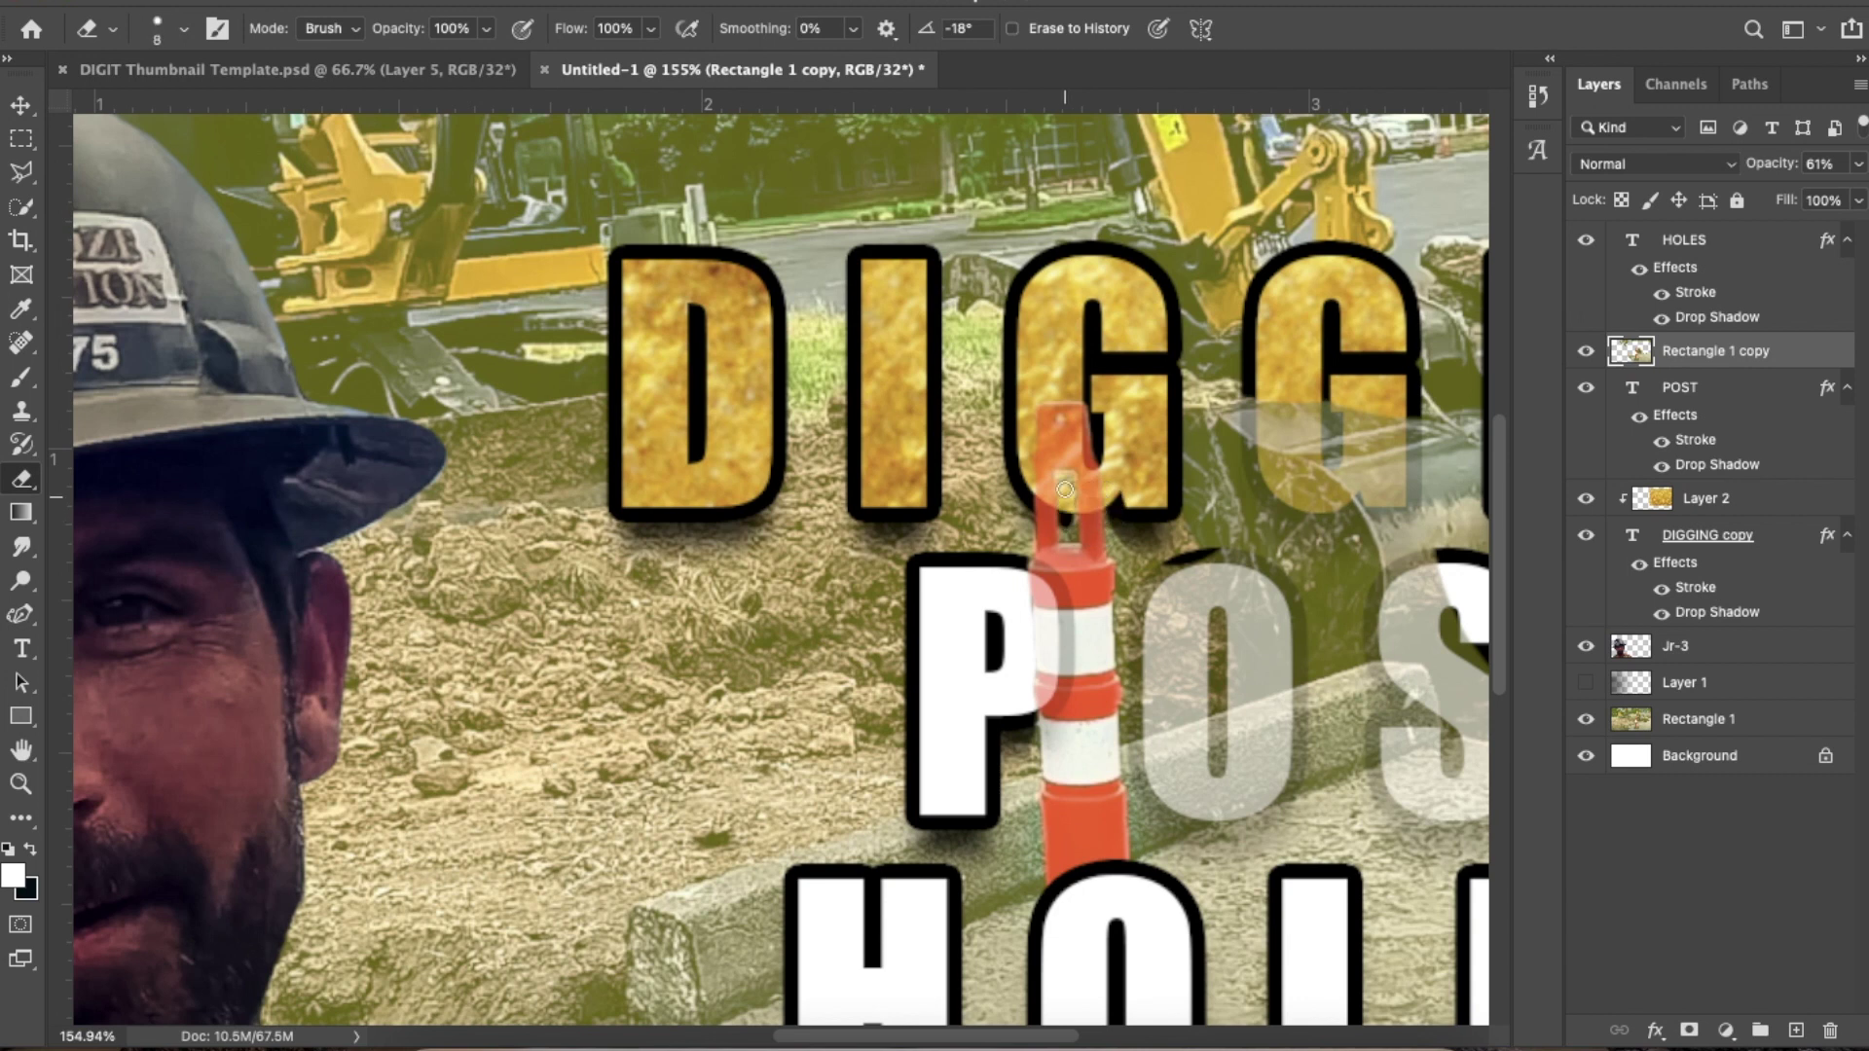
pyautogui.moveTo(1069, 487); pyautogui.dragTo(1075, 522)
# Erase around the second G and S with a 100 eraser, then restore the copy to 100% opacity
pyautogui.press('super+0')
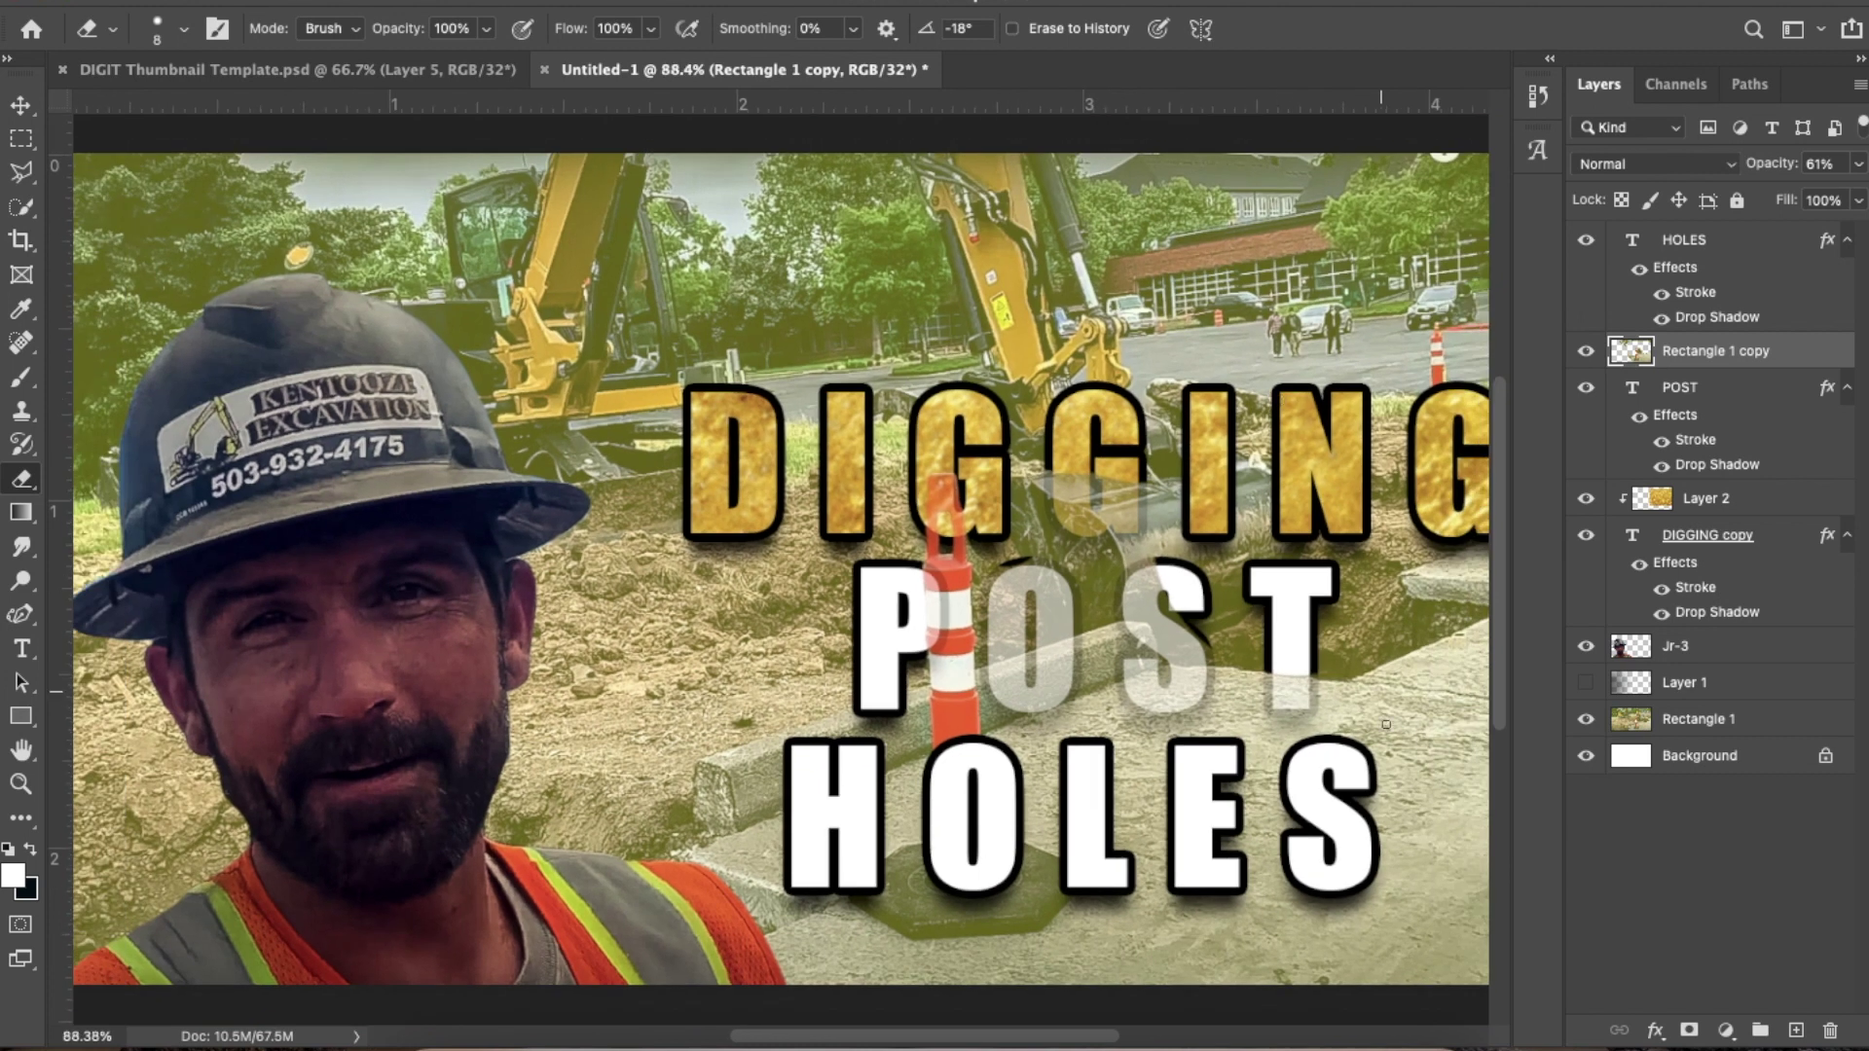
pyautogui.press(']')
pyautogui.press(']')
pyautogui.press(']')
pyautogui.press(']')
pyautogui.press(']')
pyautogui.press(']')
pyautogui.press(']')
pyautogui.press(']')
pyautogui.press(']')
pyautogui.press(']')
pyautogui.moveTo(1238, 612)
pyautogui.mouseDown()
pyautogui.moveTo(1154, 492)
pyautogui.moveTo(1133, 504)
pyautogui.moveTo(1118, 585)
pyautogui.moveTo(1059, 491)
pyautogui.moveTo(1062, 591)
pyautogui.moveTo(1037, 547)
pyautogui.moveTo(1037, 680)
pyautogui.moveTo(1151, 647)
pyautogui.moveTo(1098, 654)
pyautogui.moveTo(1148, 667)
pyautogui.moveTo(1159, 692)
pyautogui.moveTo(1177, 656)
pyautogui.moveTo(1195, 693)
pyautogui.moveTo(1148, 638)
pyautogui.mouseUp()
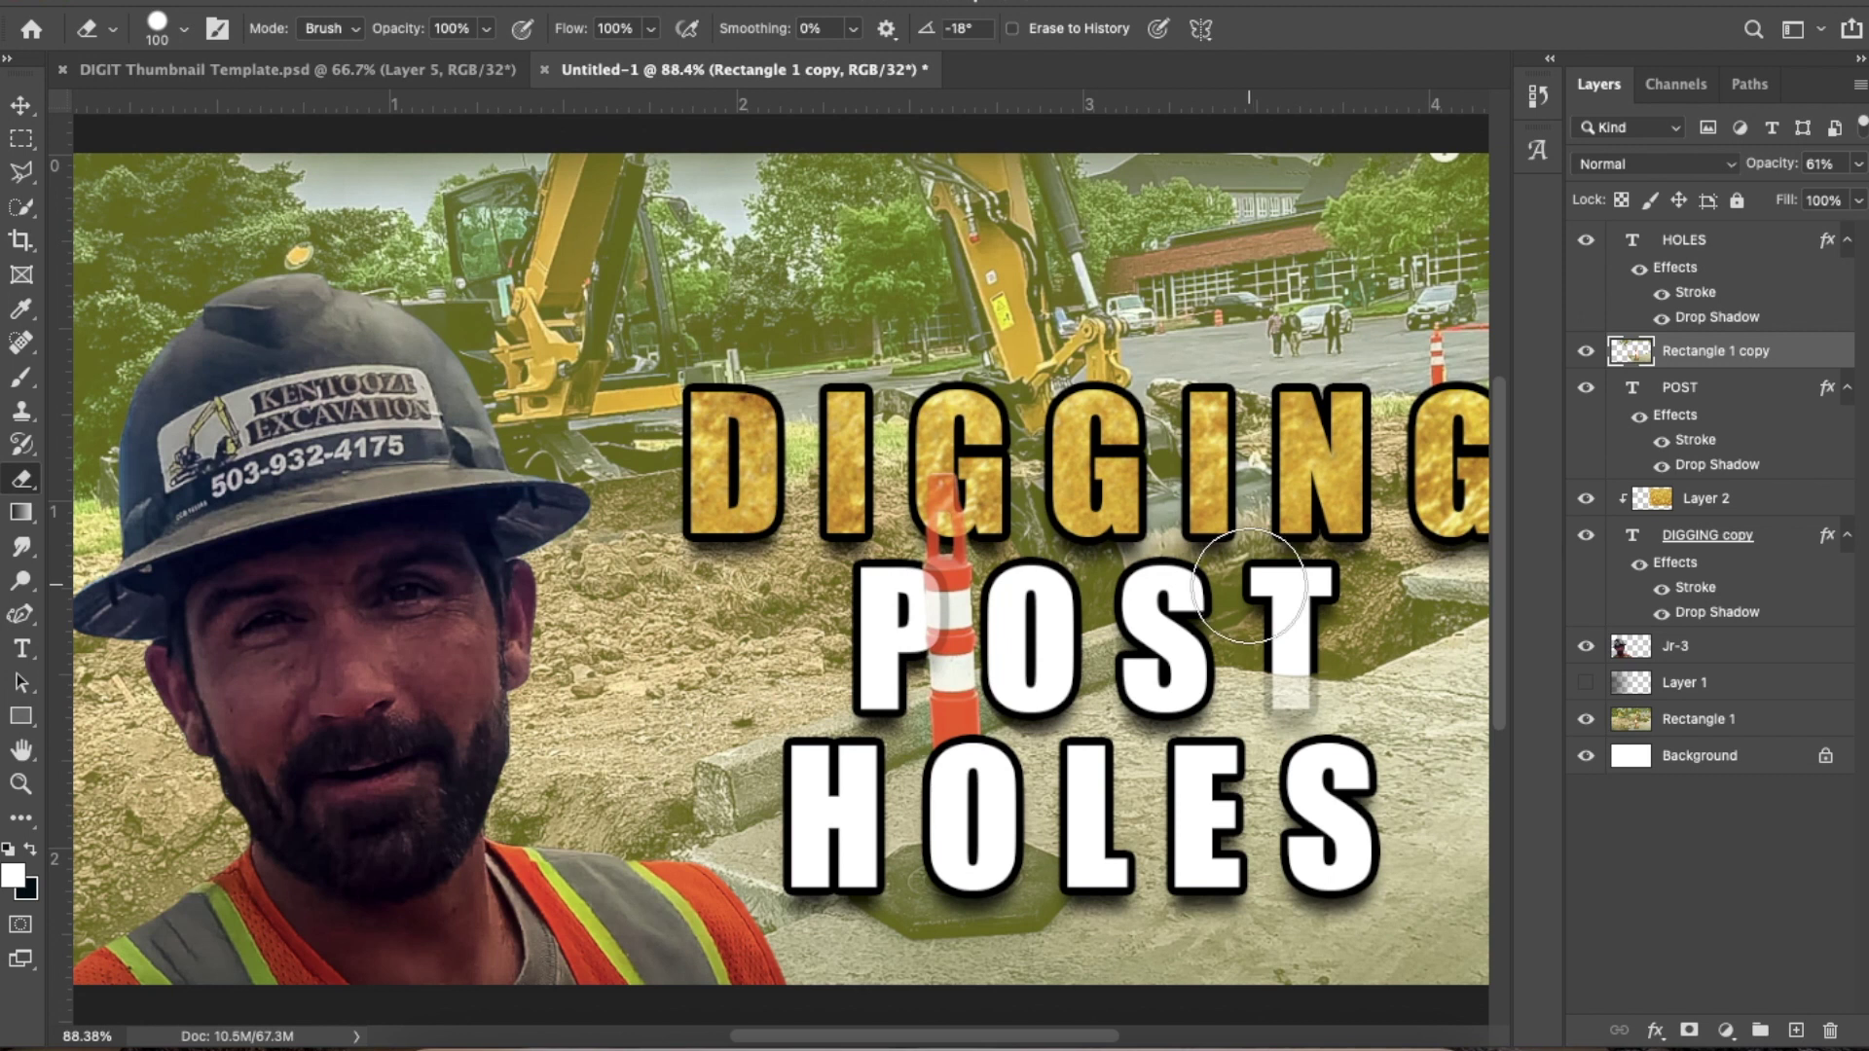
pyautogui.scroll(-1, 1247, 588)
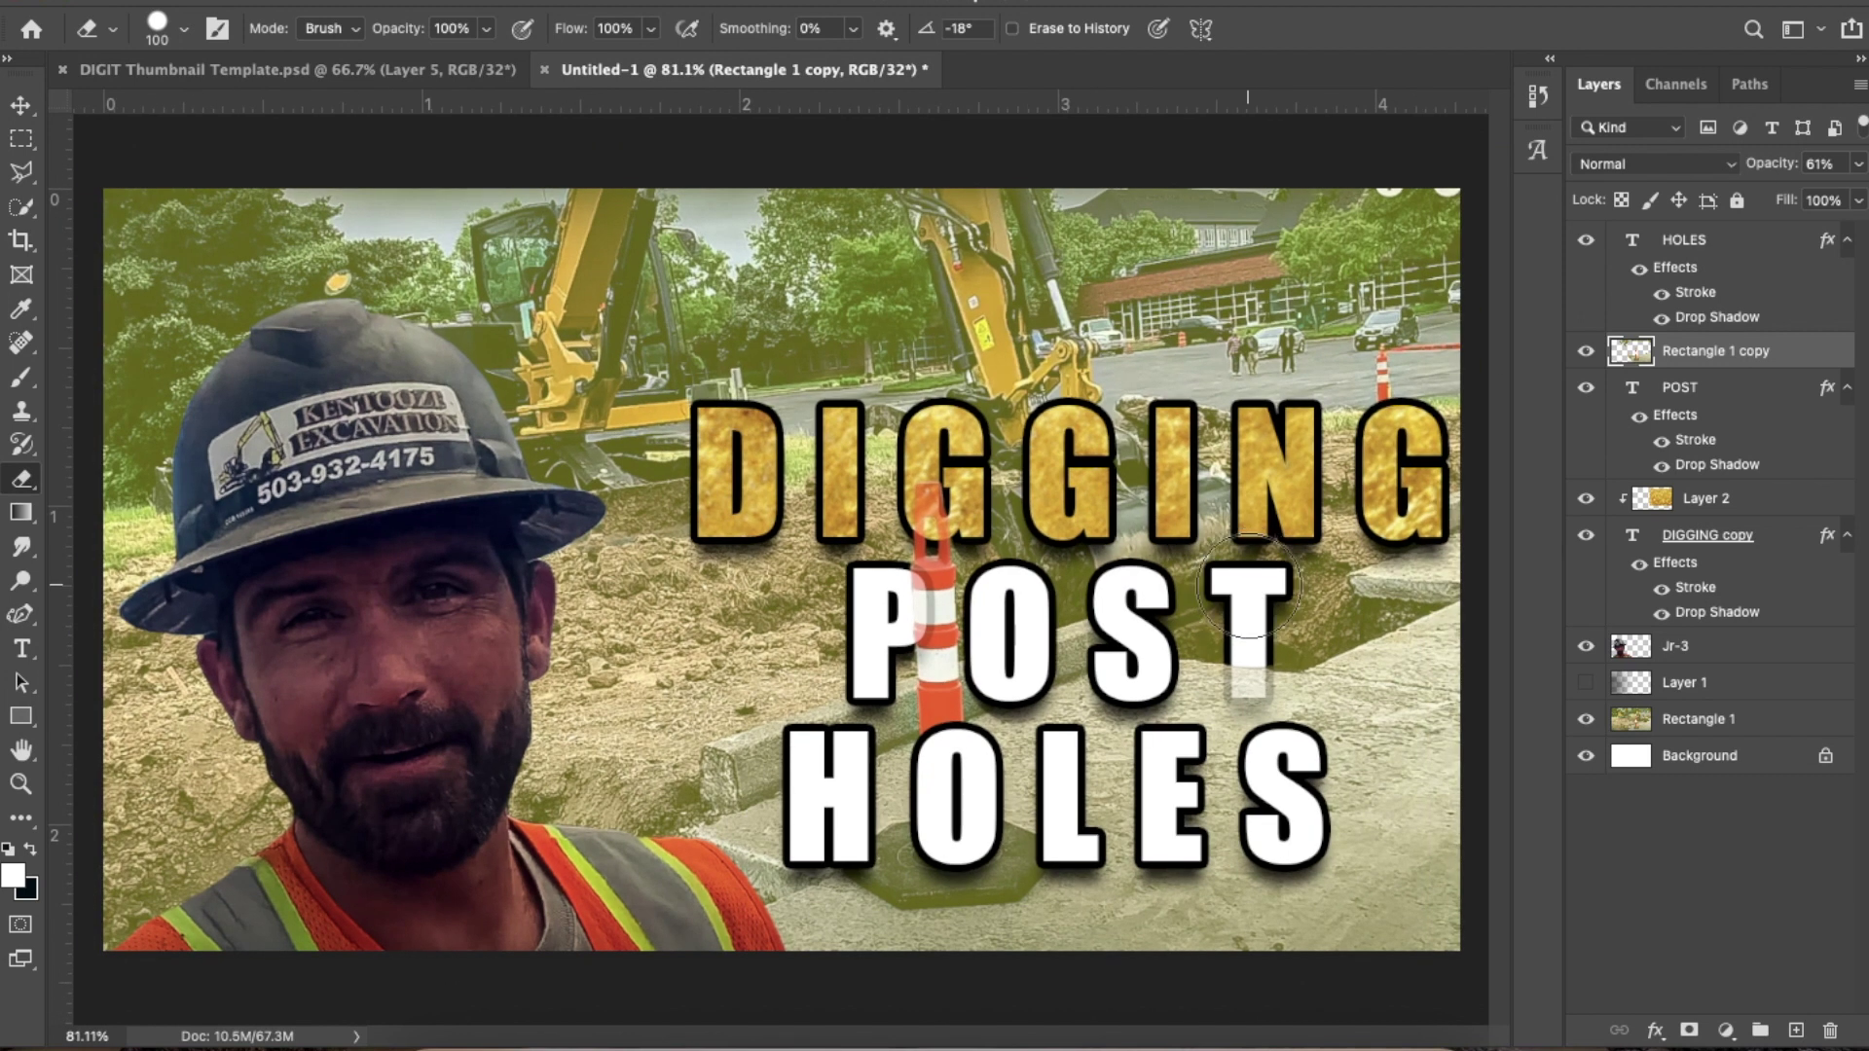
pyautogui.click(1858, 163)
pyautogui.moveTo(1798, 210); pyautogui.dragTo(1856, 195)
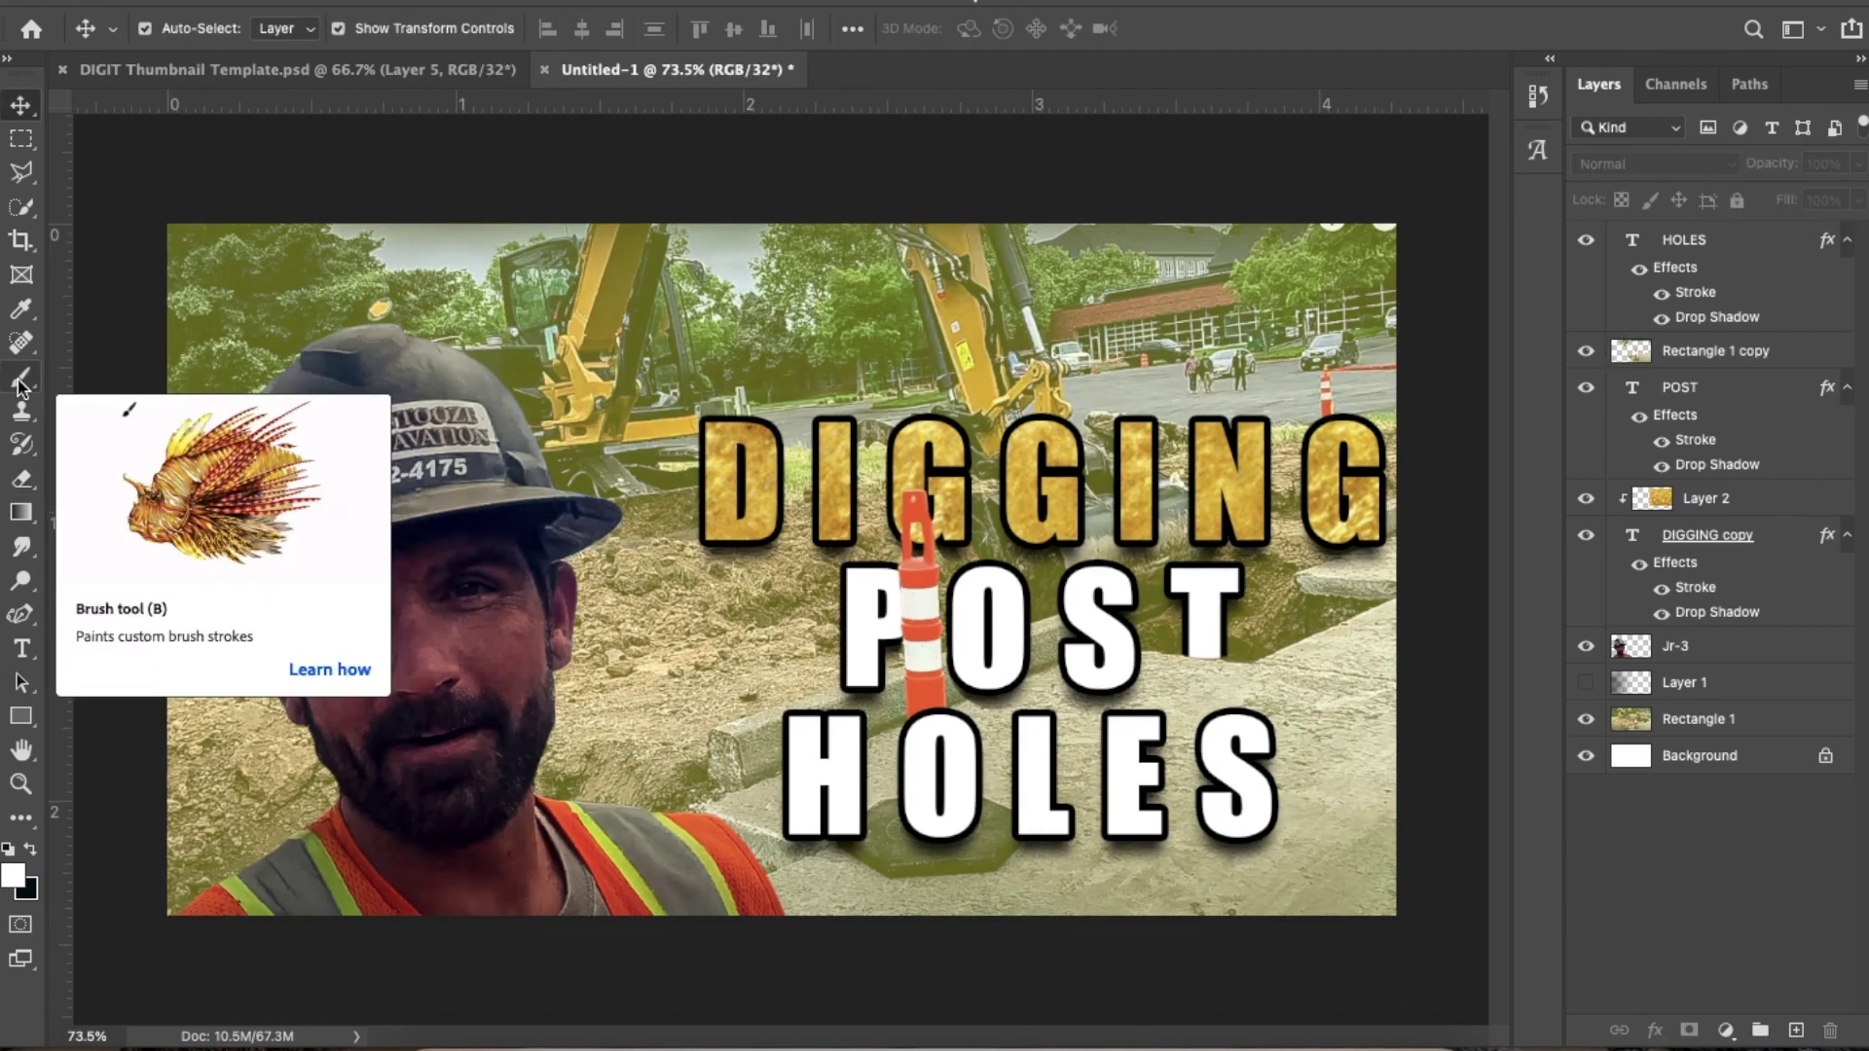
pyautogui.click(21, 376)
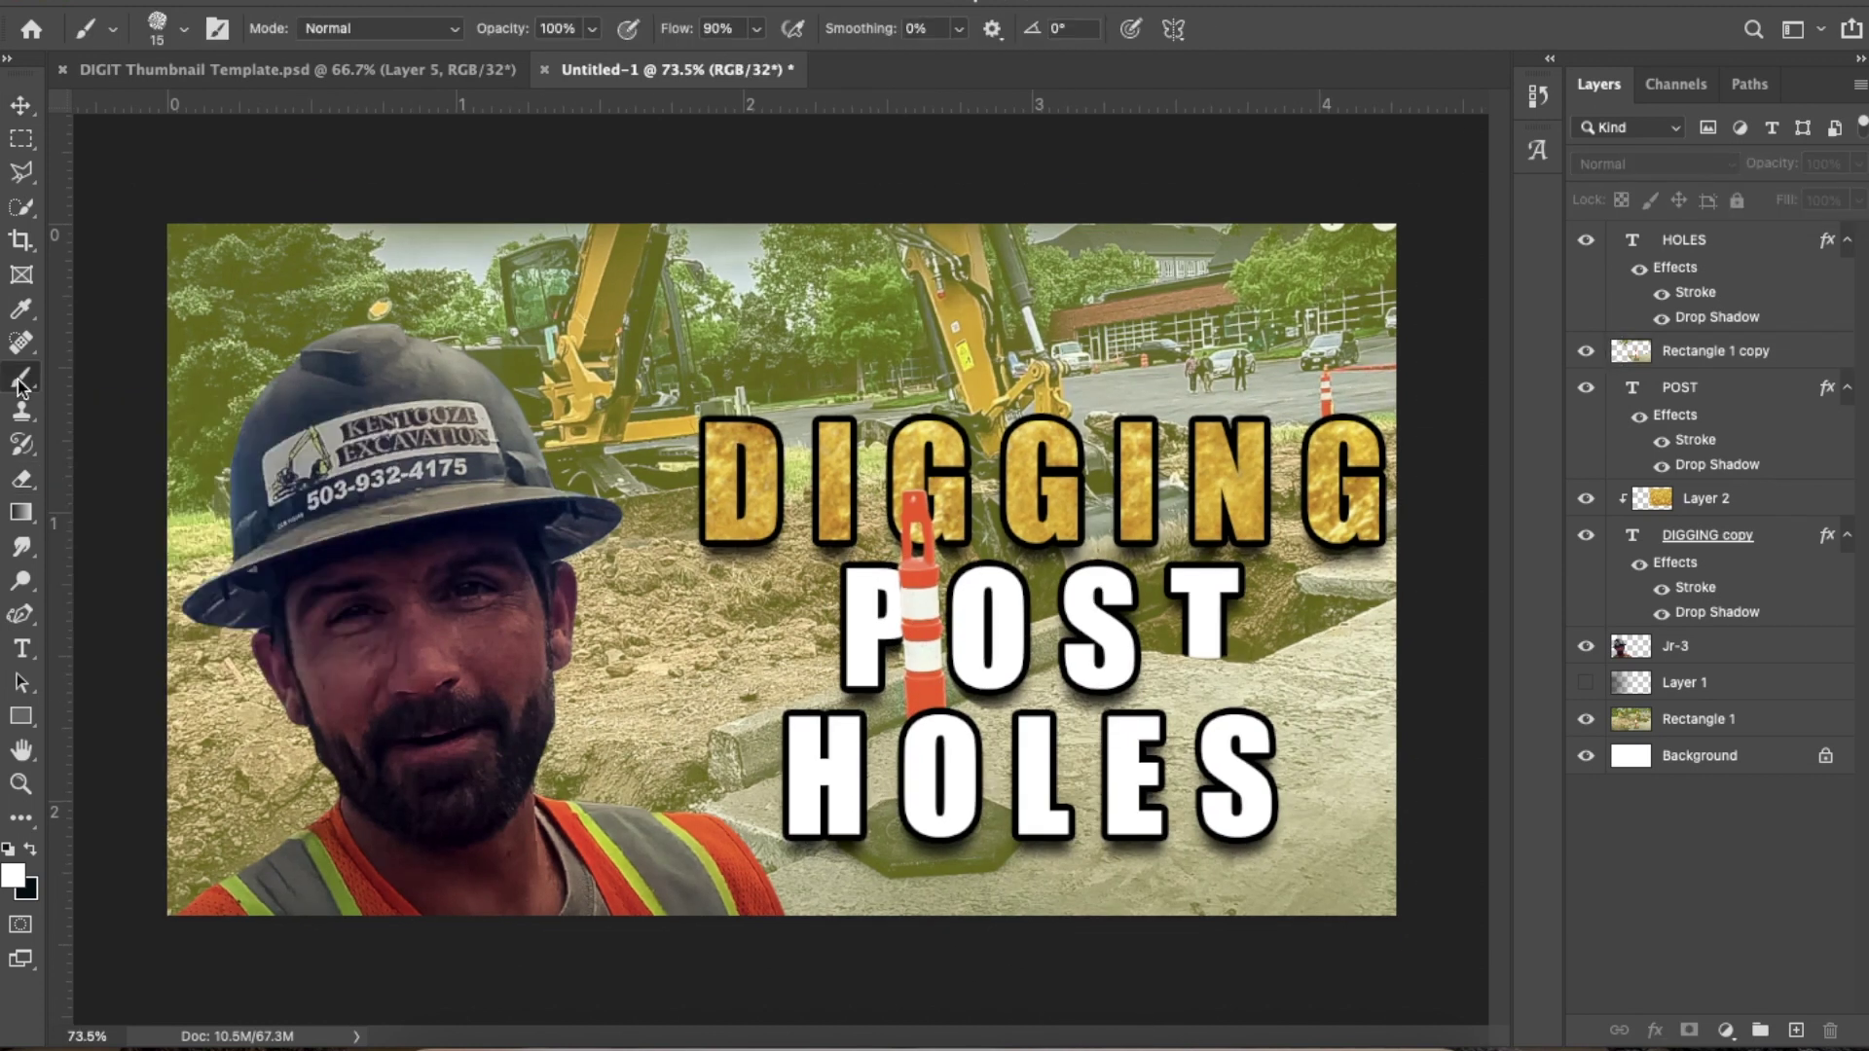
# Choose the Pastel Palooza brush, dismiss the no-layer alert, and add an empty Layer 3
pyautogui.click(113, 30)
pyautogui.click(183, 29)
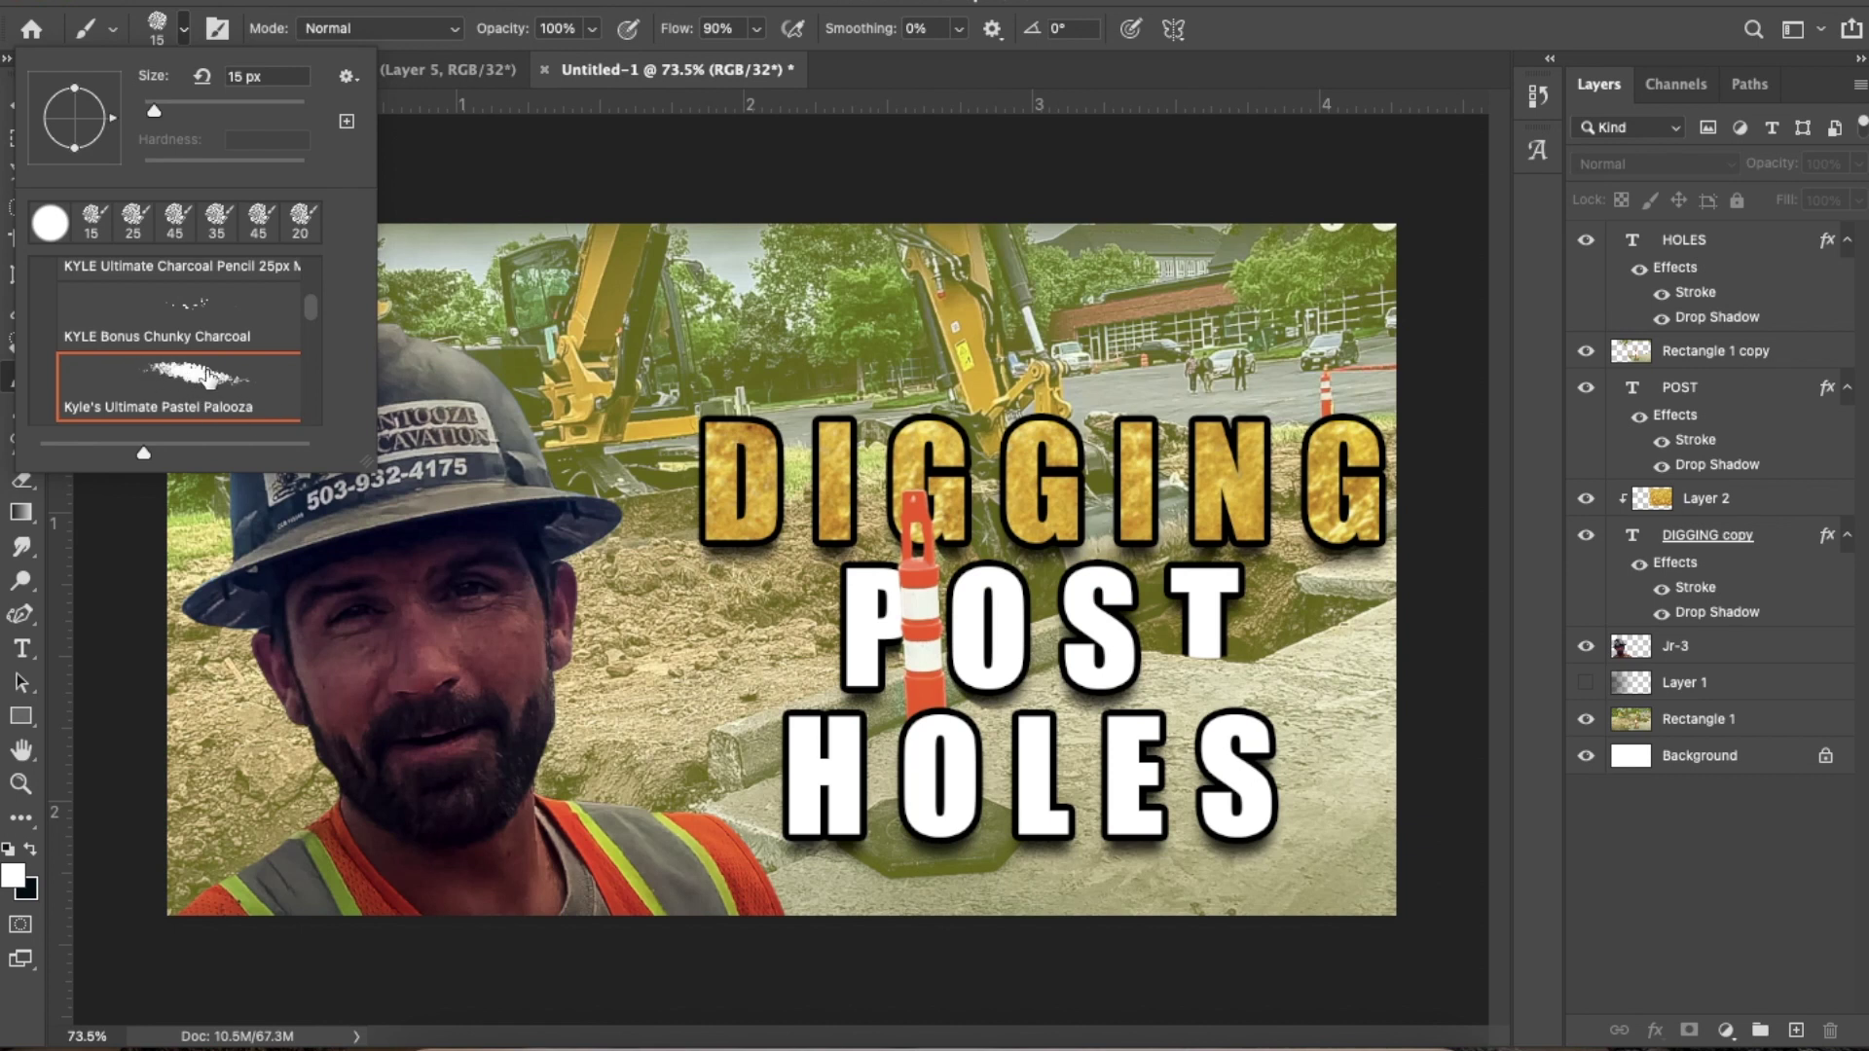
pyautogui.click(468, 183)
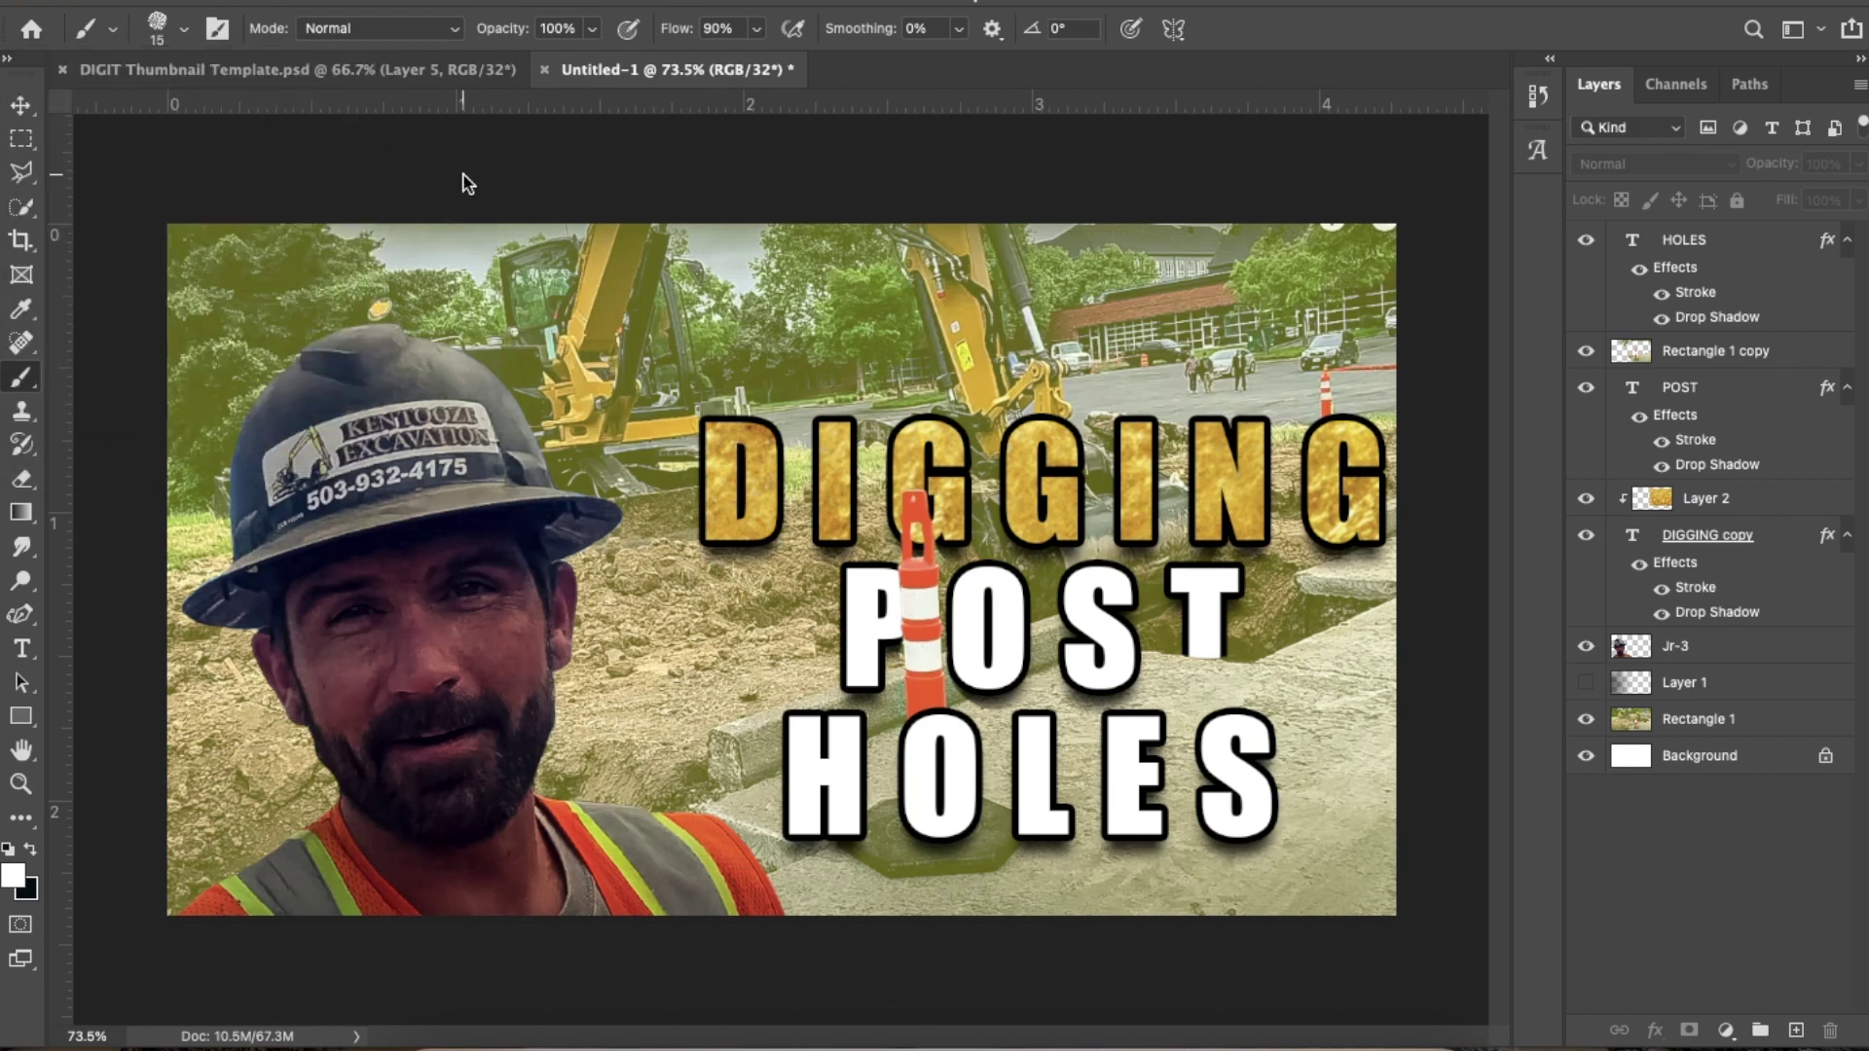
pyautogui.click(467, 183)
pyautogui.click(936, 401)
pyautogui.click(1796, 1032)
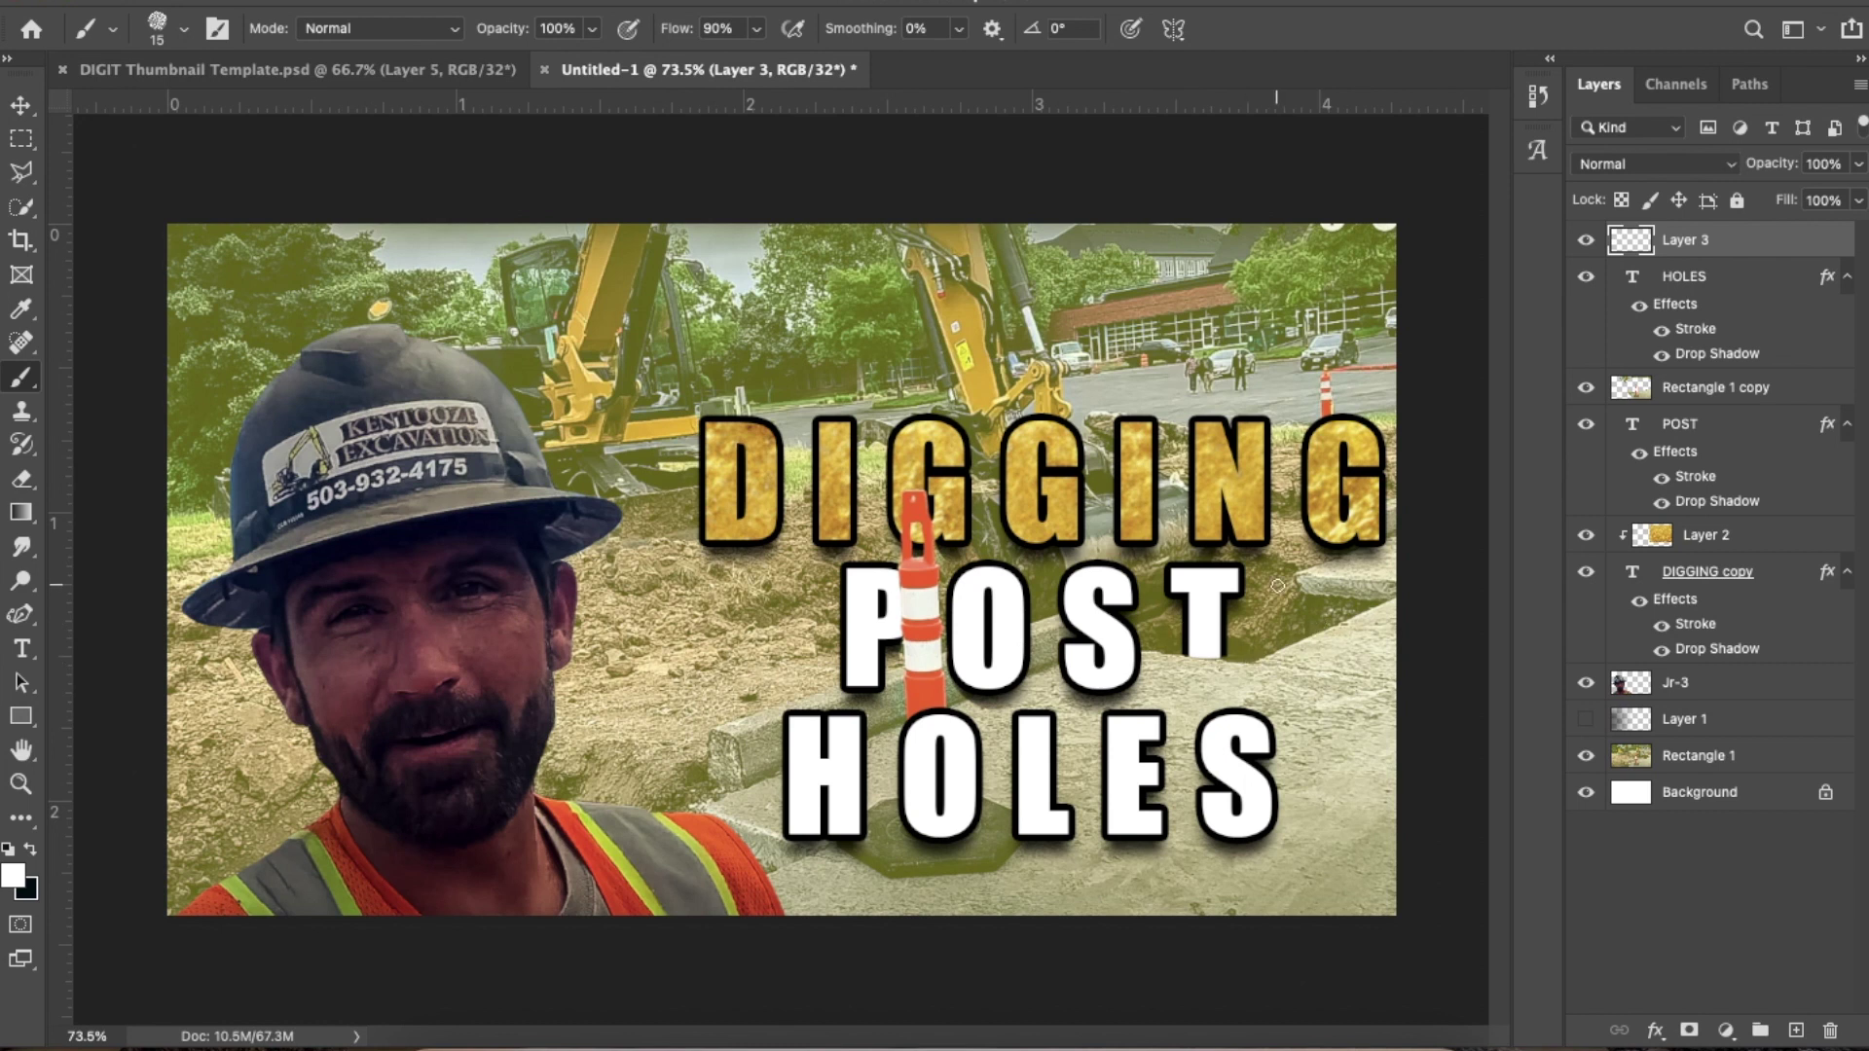
# Paint three white chalky arrows with a size-25 brush toward the worker, on the dirt and through the N
pyautogui.press(']')
pyautogui.moveTo(720, 312)
pyautogui.mouseDown()
pyautogui.moveTo(581, 406)
pyautogui.moveTo(591, 334)
pyautogui.moveTo(579, 424)
pyautogui.moveTo(675, 405)
pyautogui.moveTo(575, 424)
pyautogui.moveTo(587, 318)
pyautogui.moveTo(586, 415)
pyautogui.moveTo(646, 409)
pyautogui.mouseUp()
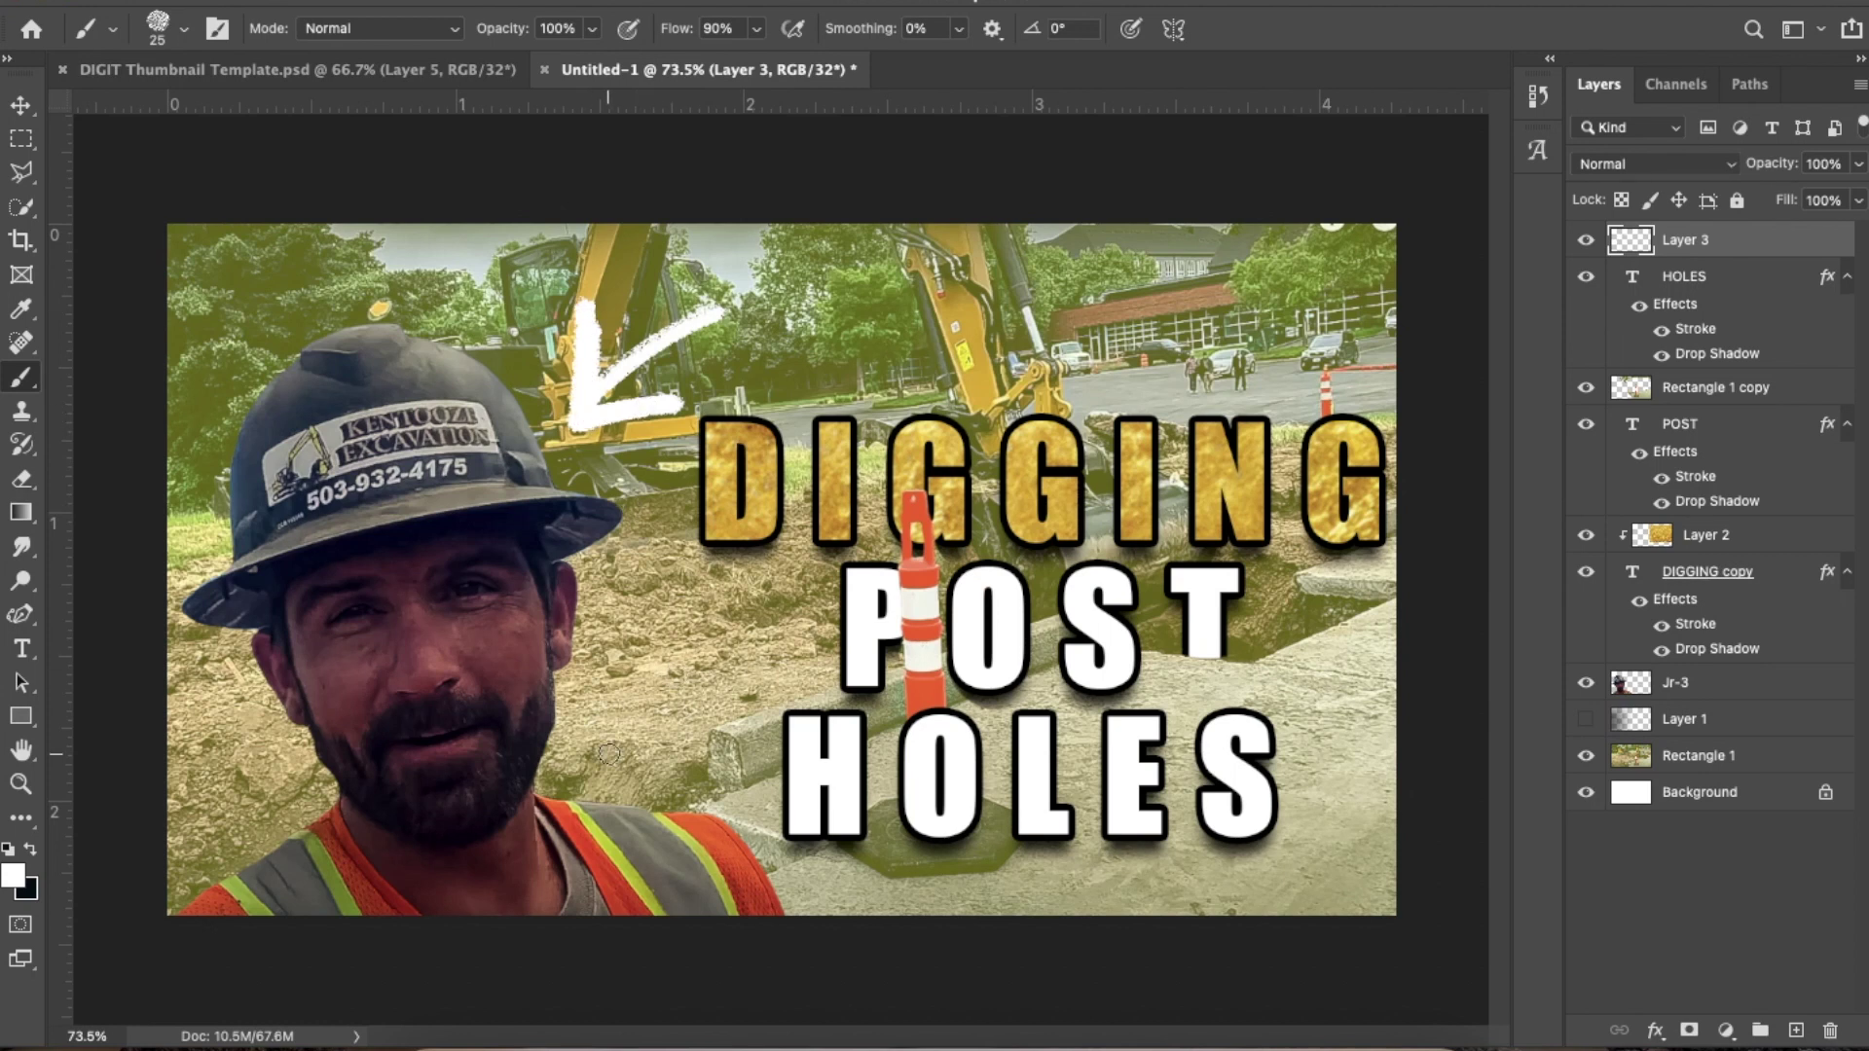
pyautogui.moveTo(630, 664)
pyautogui.mouseDown()
pyautogui.moveTo(731, 709)
pyautogui.moveTo(628, 658)
pyautogui.moveTo(667, 628)
pyautogui.moveTo(630, 658)
pyautogui.moveTo(643, 708)
pyautogui.mouseUp()
pyautogui.moveTo(1288, 295)
pyautogui.mouseDown()
pyautogui.moveTo(1284, 628)
pyautogui.moveTo(1319, 585)
pyautogui.moveTo(1287, 632)
pyautogui.moveTo(1263, 601)
pyautogui.moveTo(1283, 628)
pyautogui.mouseUp()
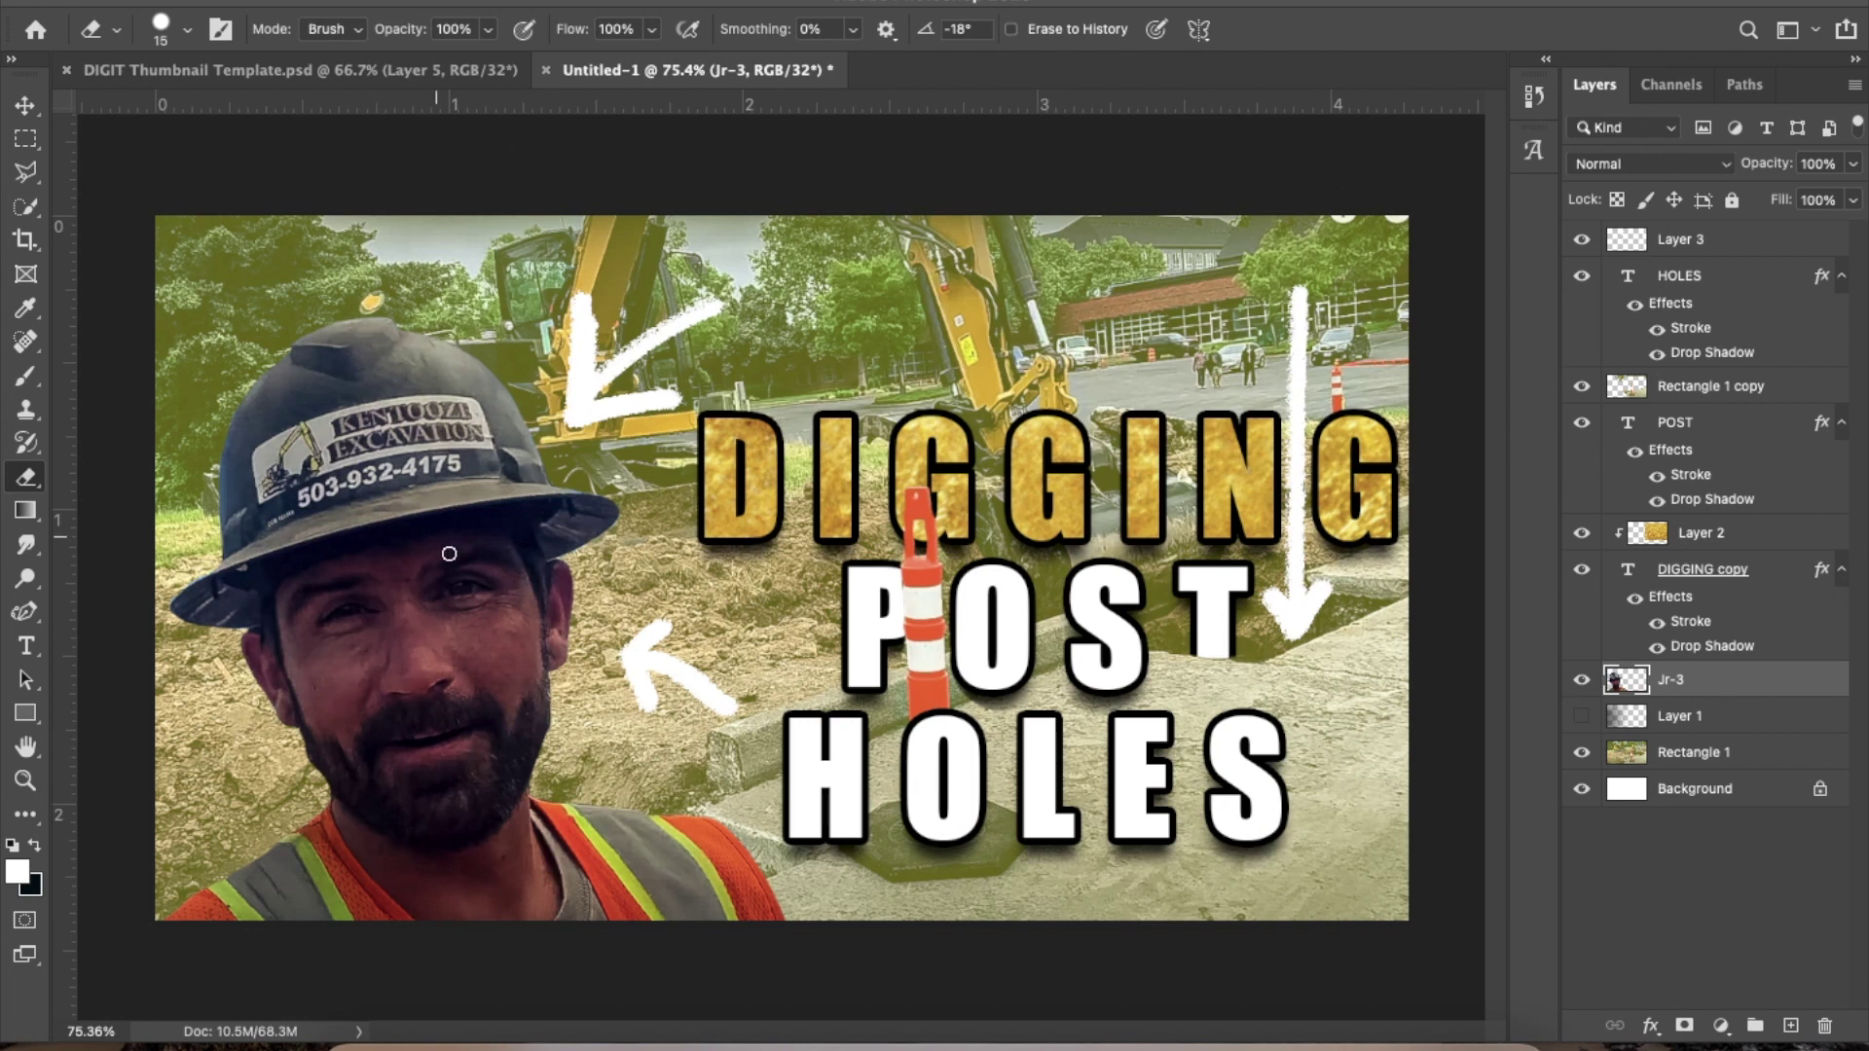
pyautogui.hotkey('alt', ']')
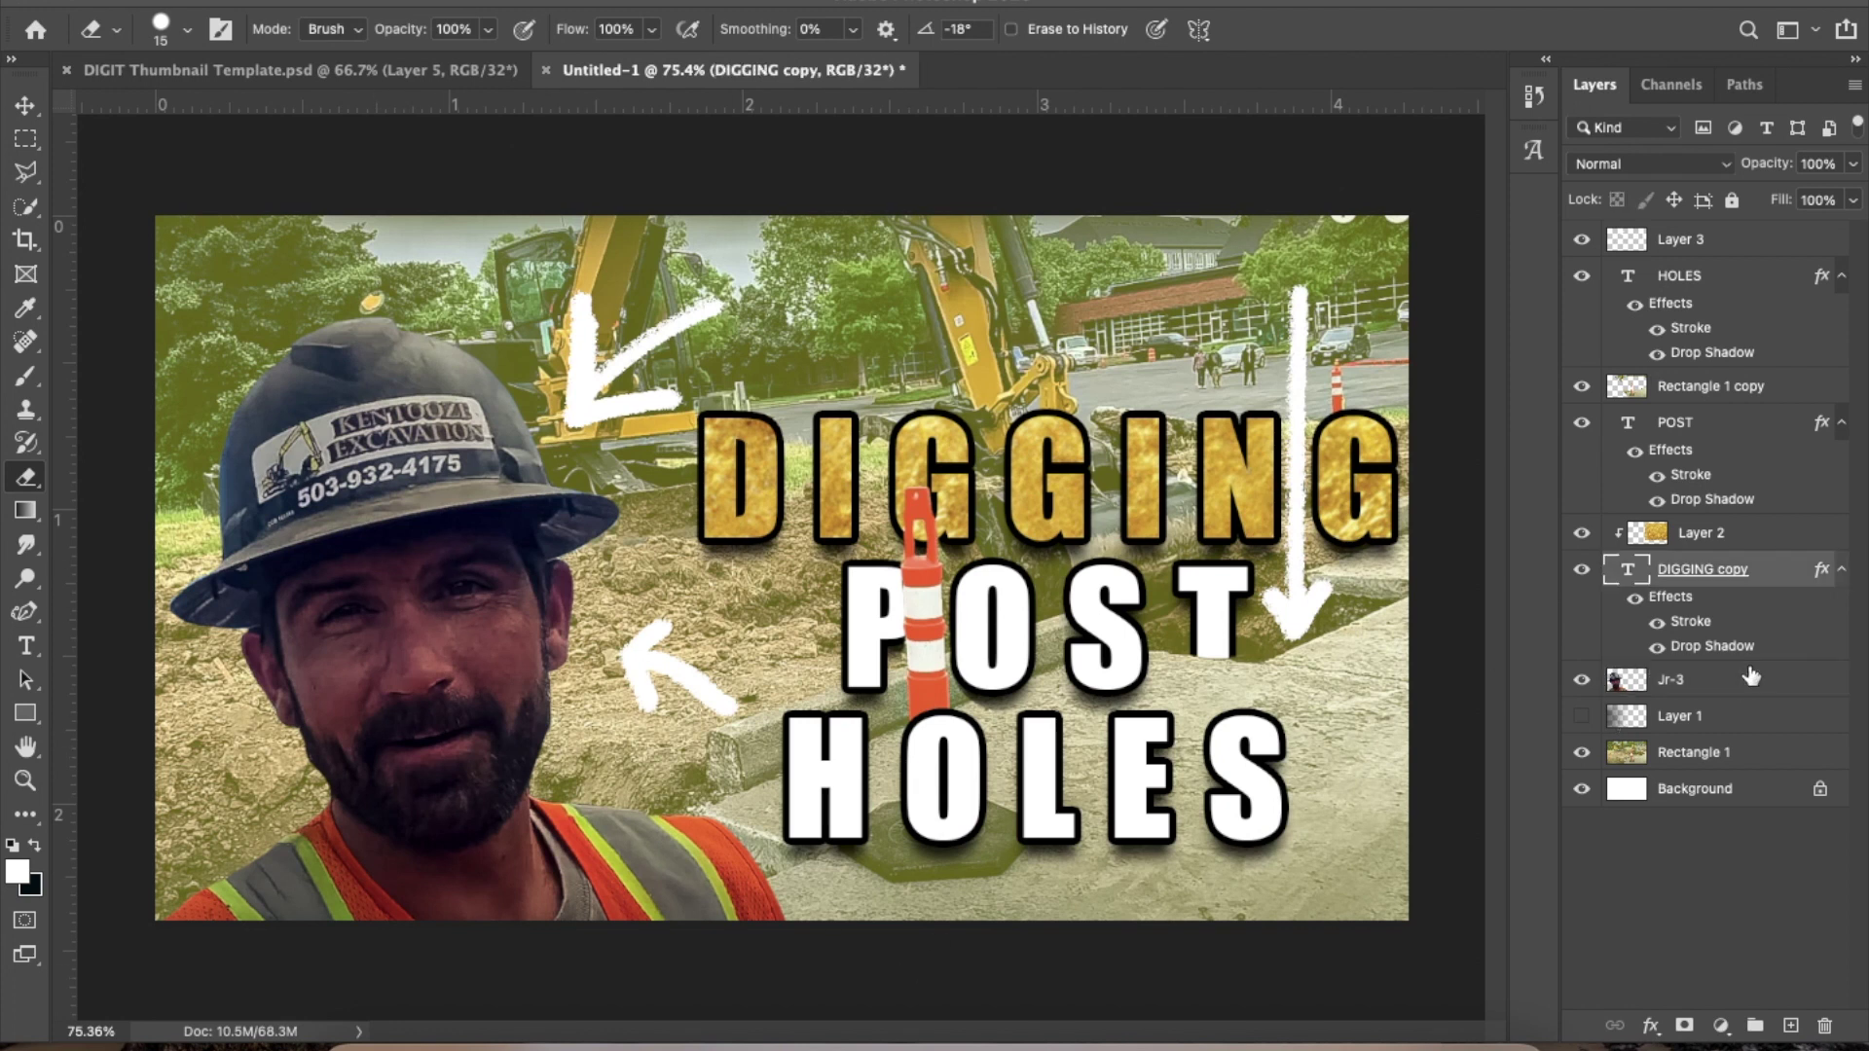
pyautogui.doubleClick(1751, 676)
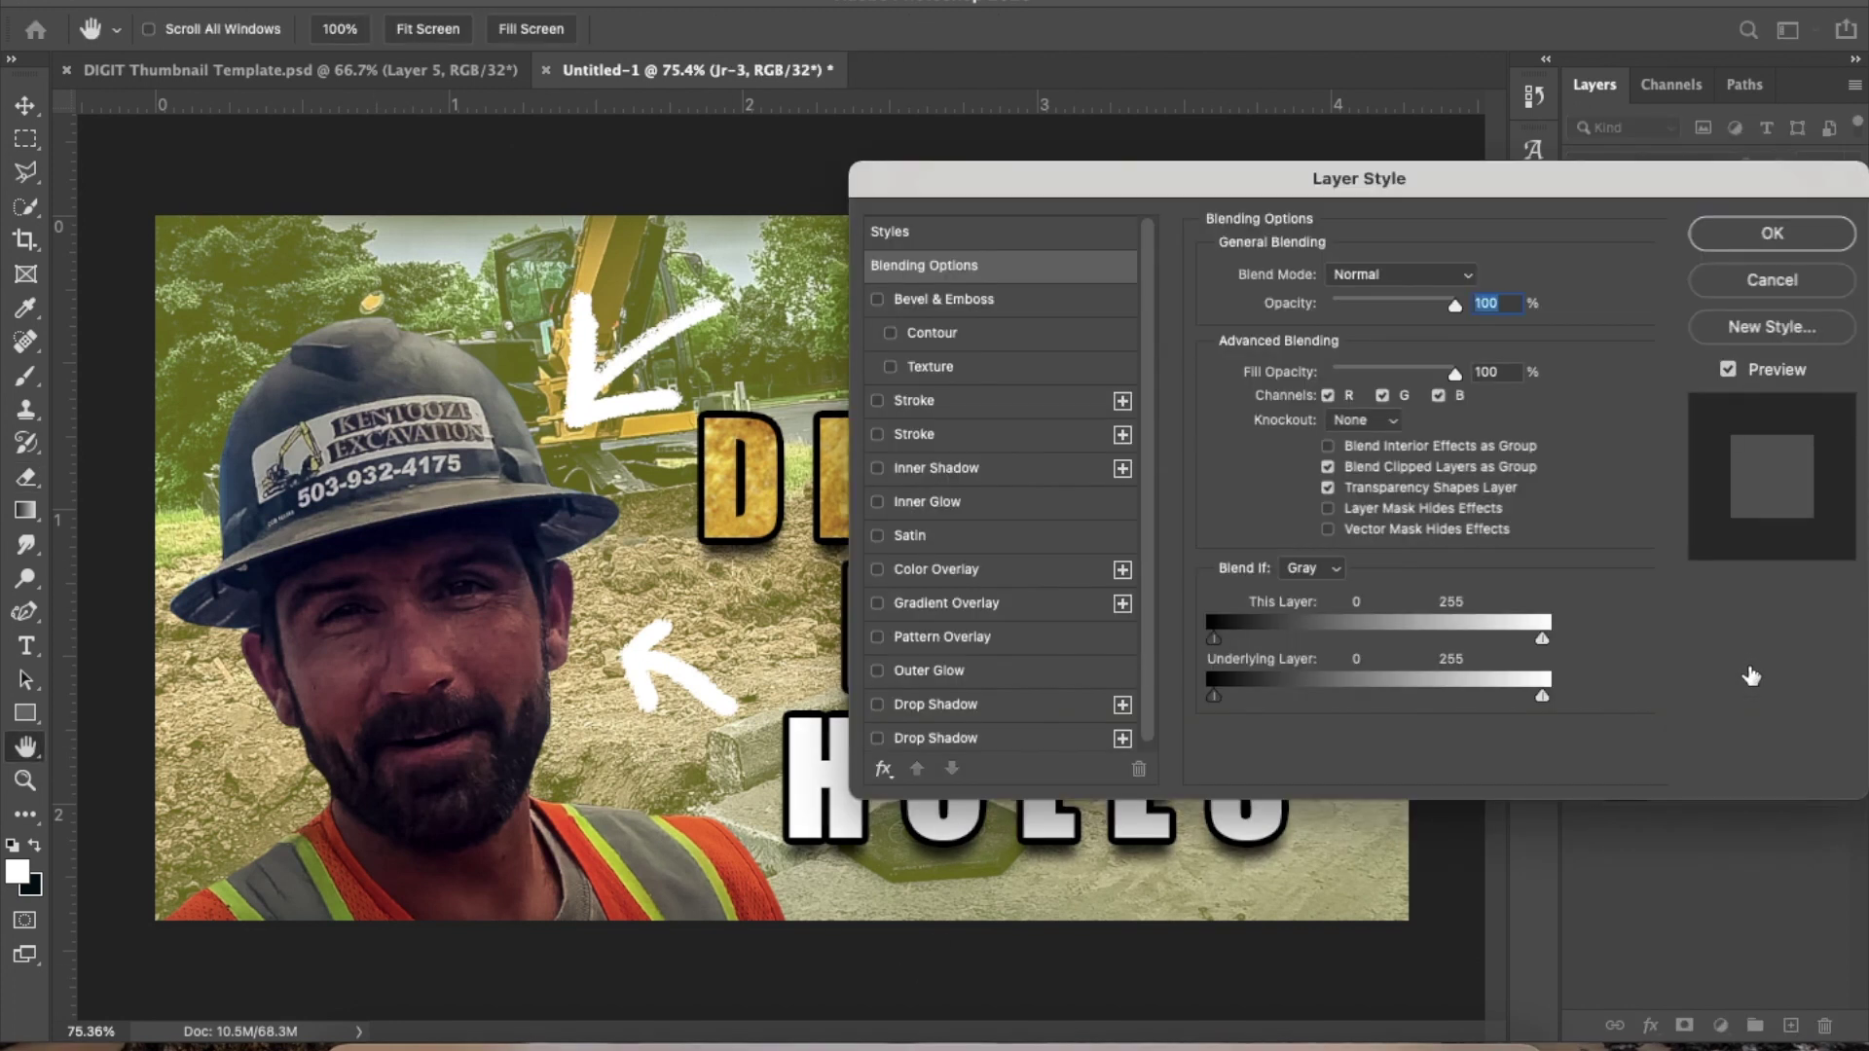
# Give the Jr-3 worker an 8 px white Outside stroke layer style
pyautogui.click(878, 401)
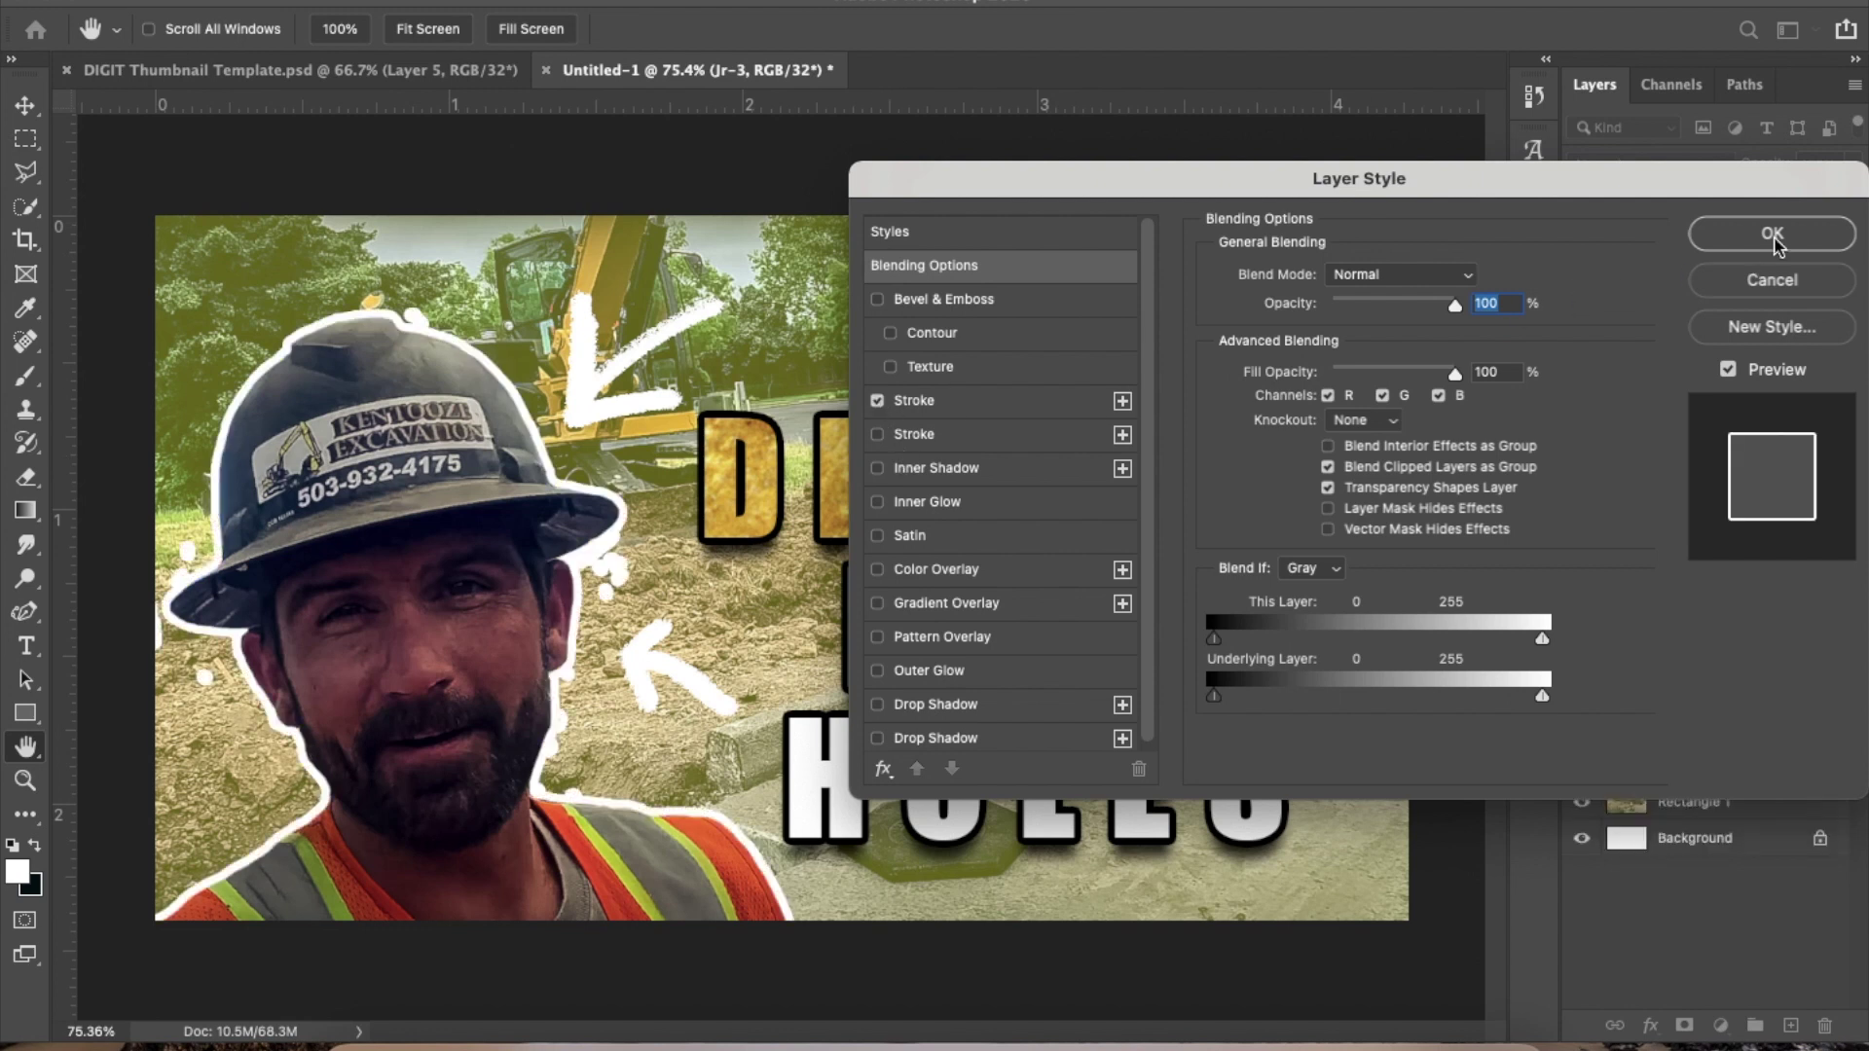
pyautogui.click(984, 403)
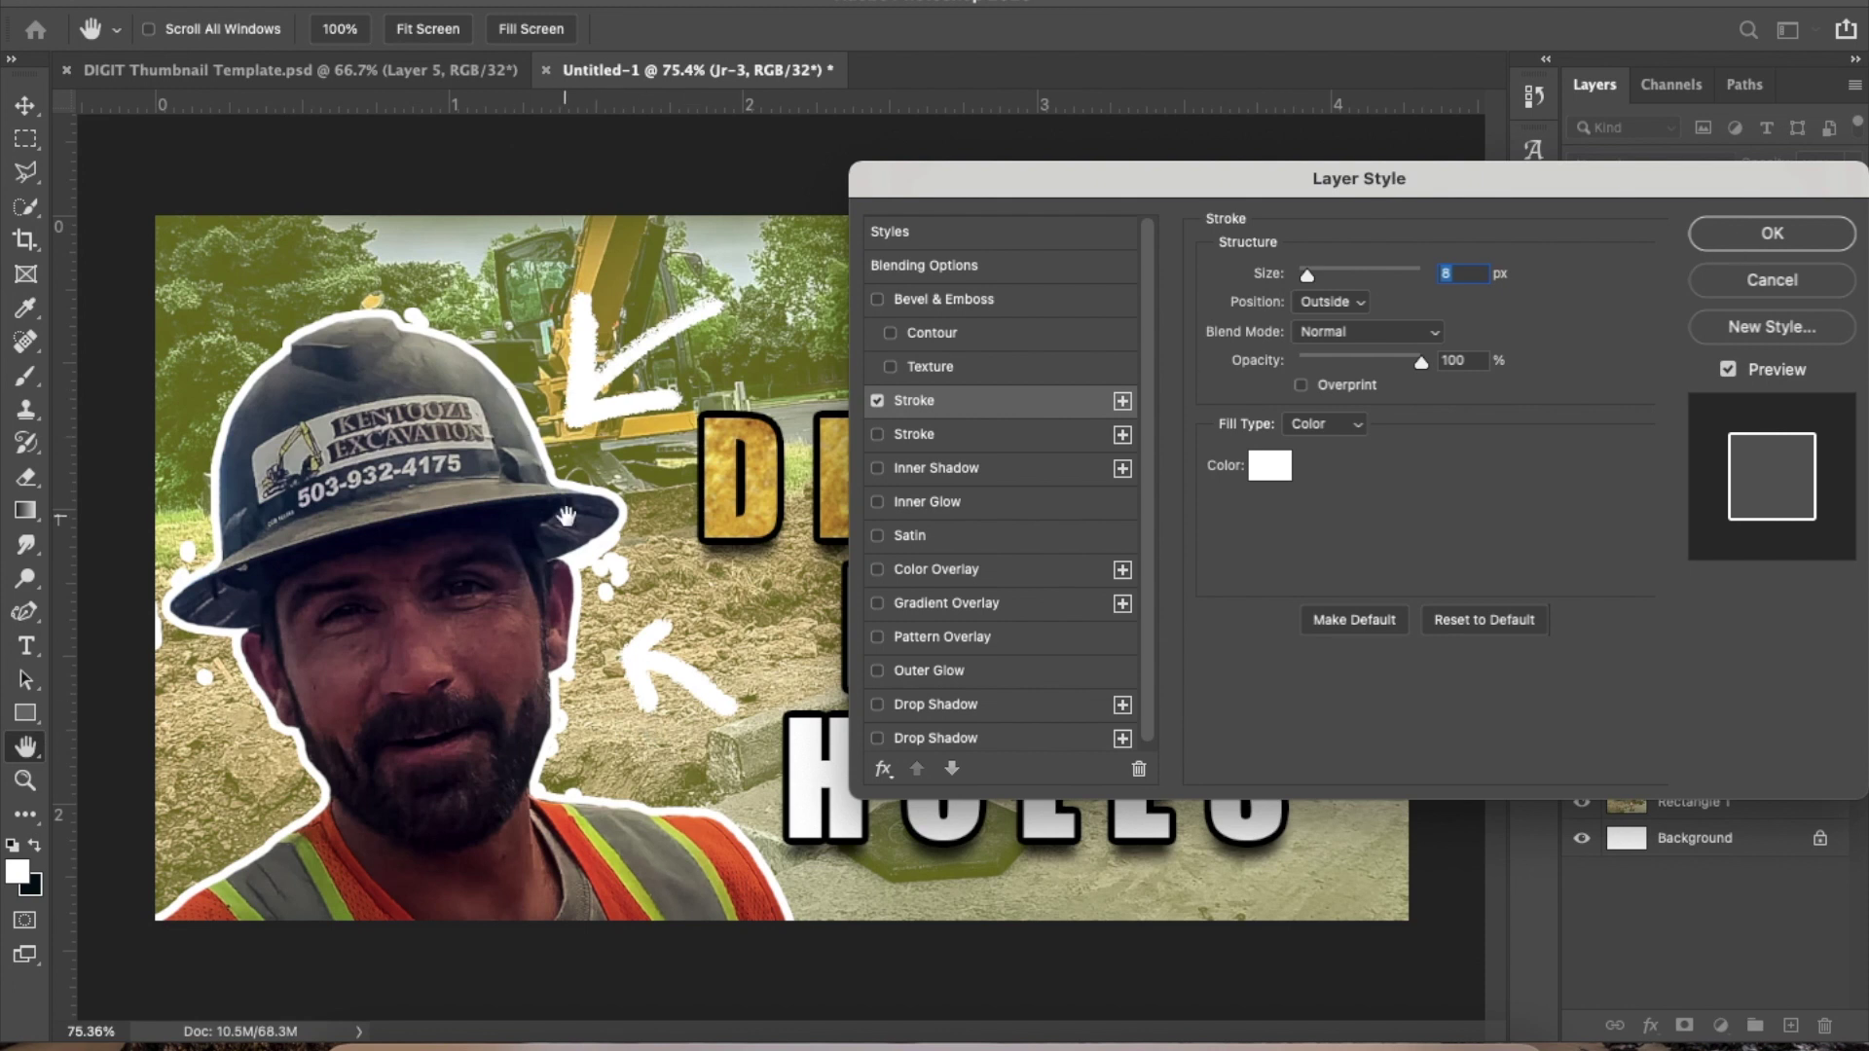
pyautogui.click(1764, 235)
pyautogui.press('e')
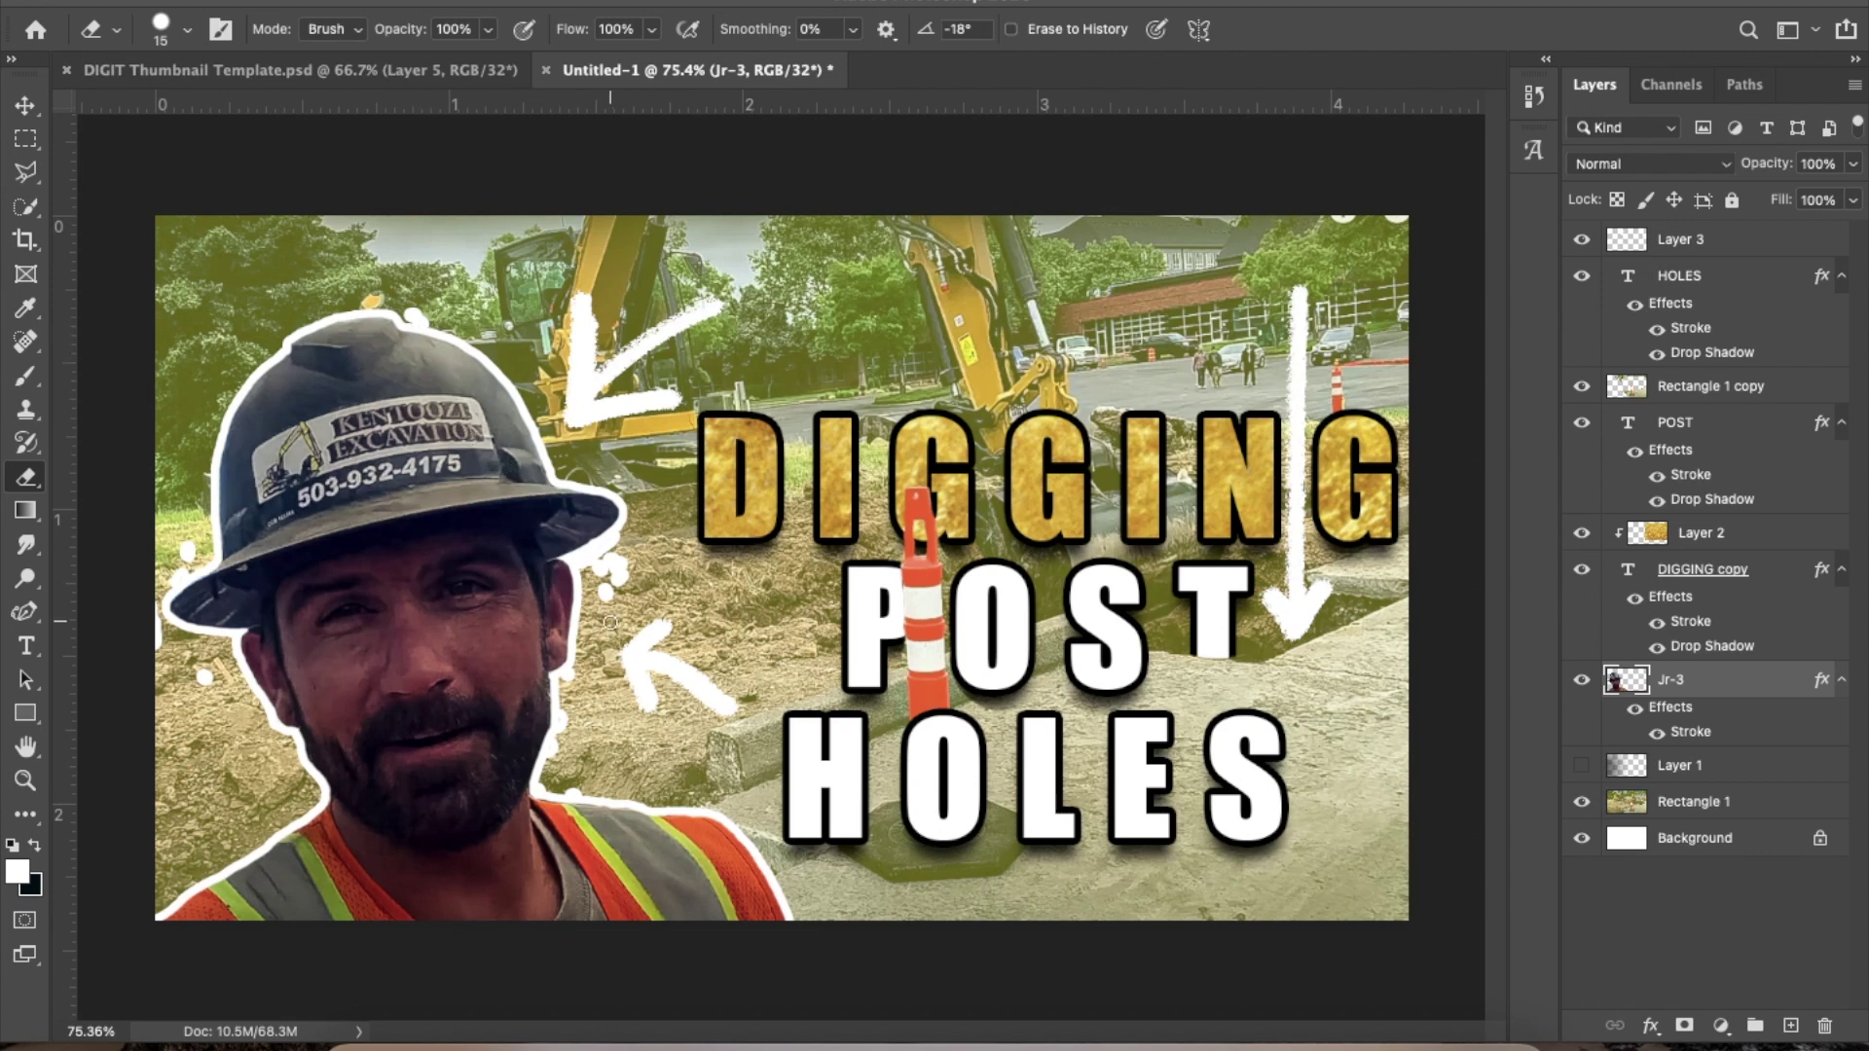
pyautogui.scroll(4, 610, 623)
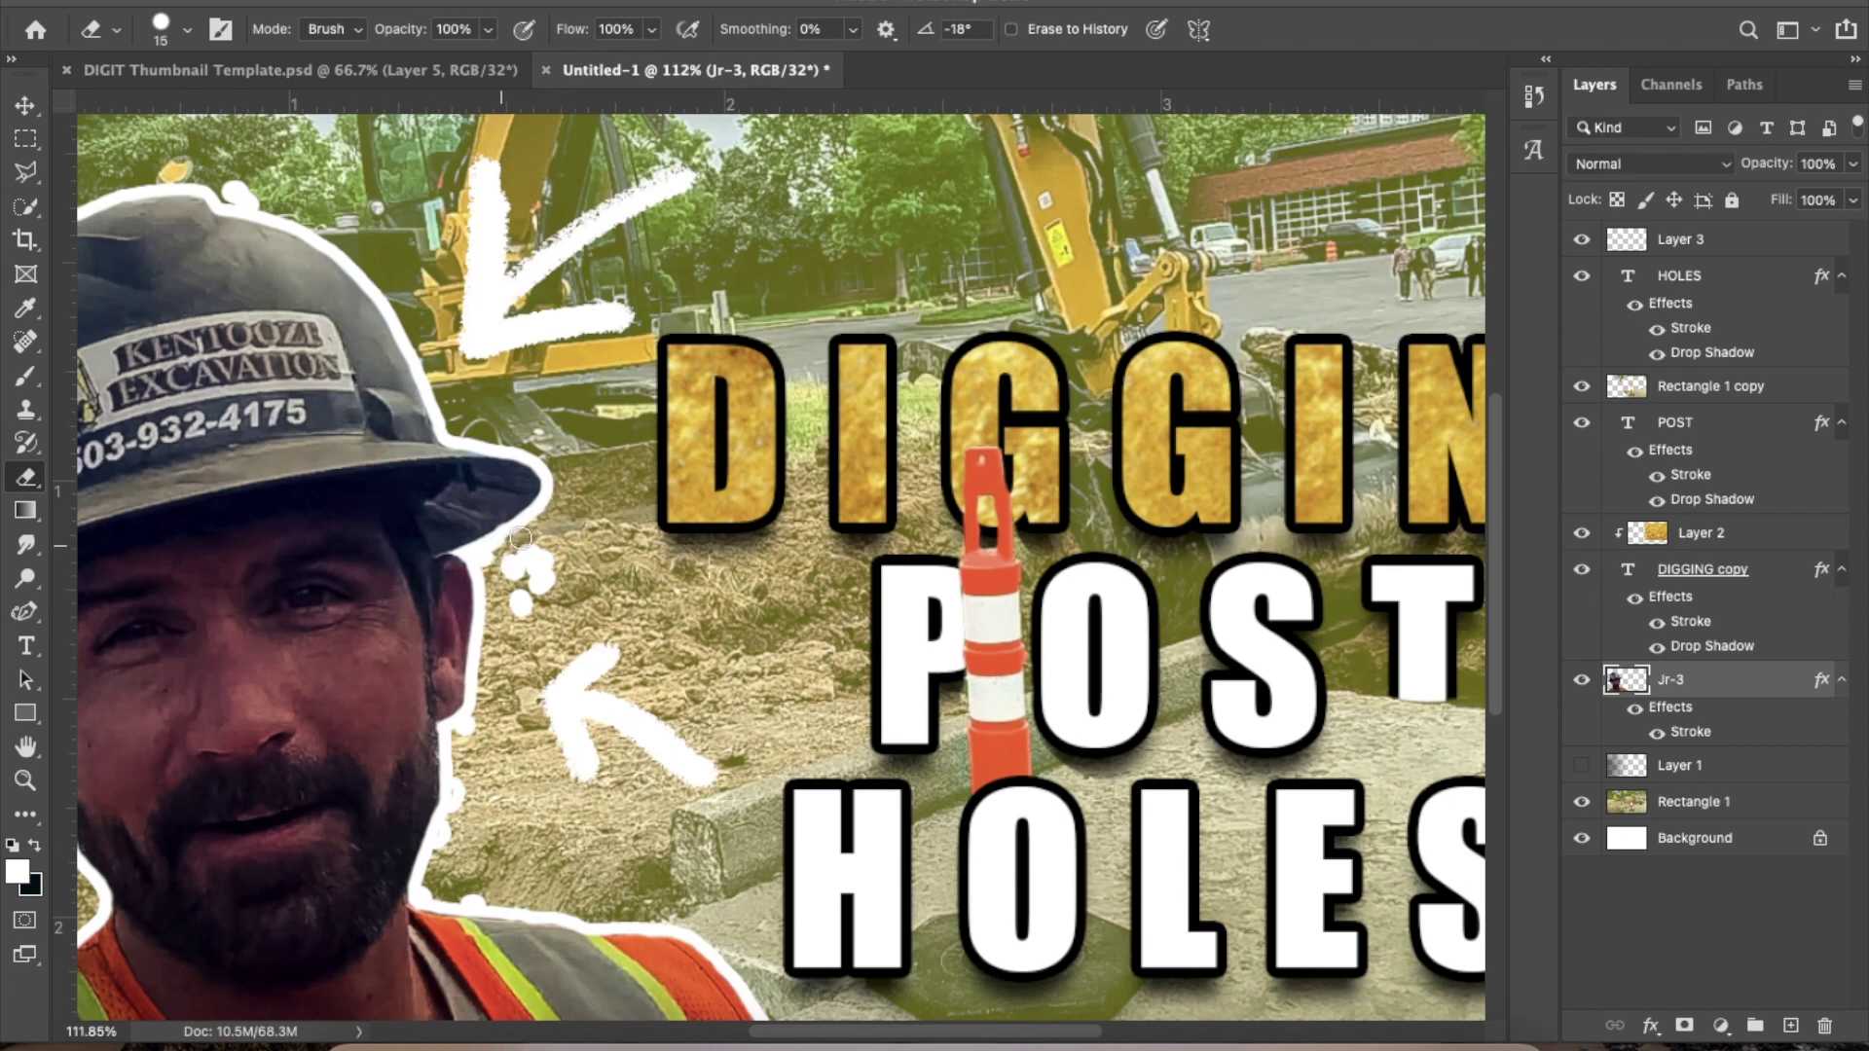
# Erase the stray white dots by the hat brim and the white mark at the photo's left edge
pyautogui.moveTo(496, 548)
pyautogui.mouseDown()
pyautogui.moveTo(556, 562)
pyautogui.moveTo(527, 577)
pyautogui.moveTo(547, 618)
pyautogui.moveTo(541, 566)
pyautogui.moveTo(518, 603)
pyautogui.mouseUp()
pyautogui.press('[')
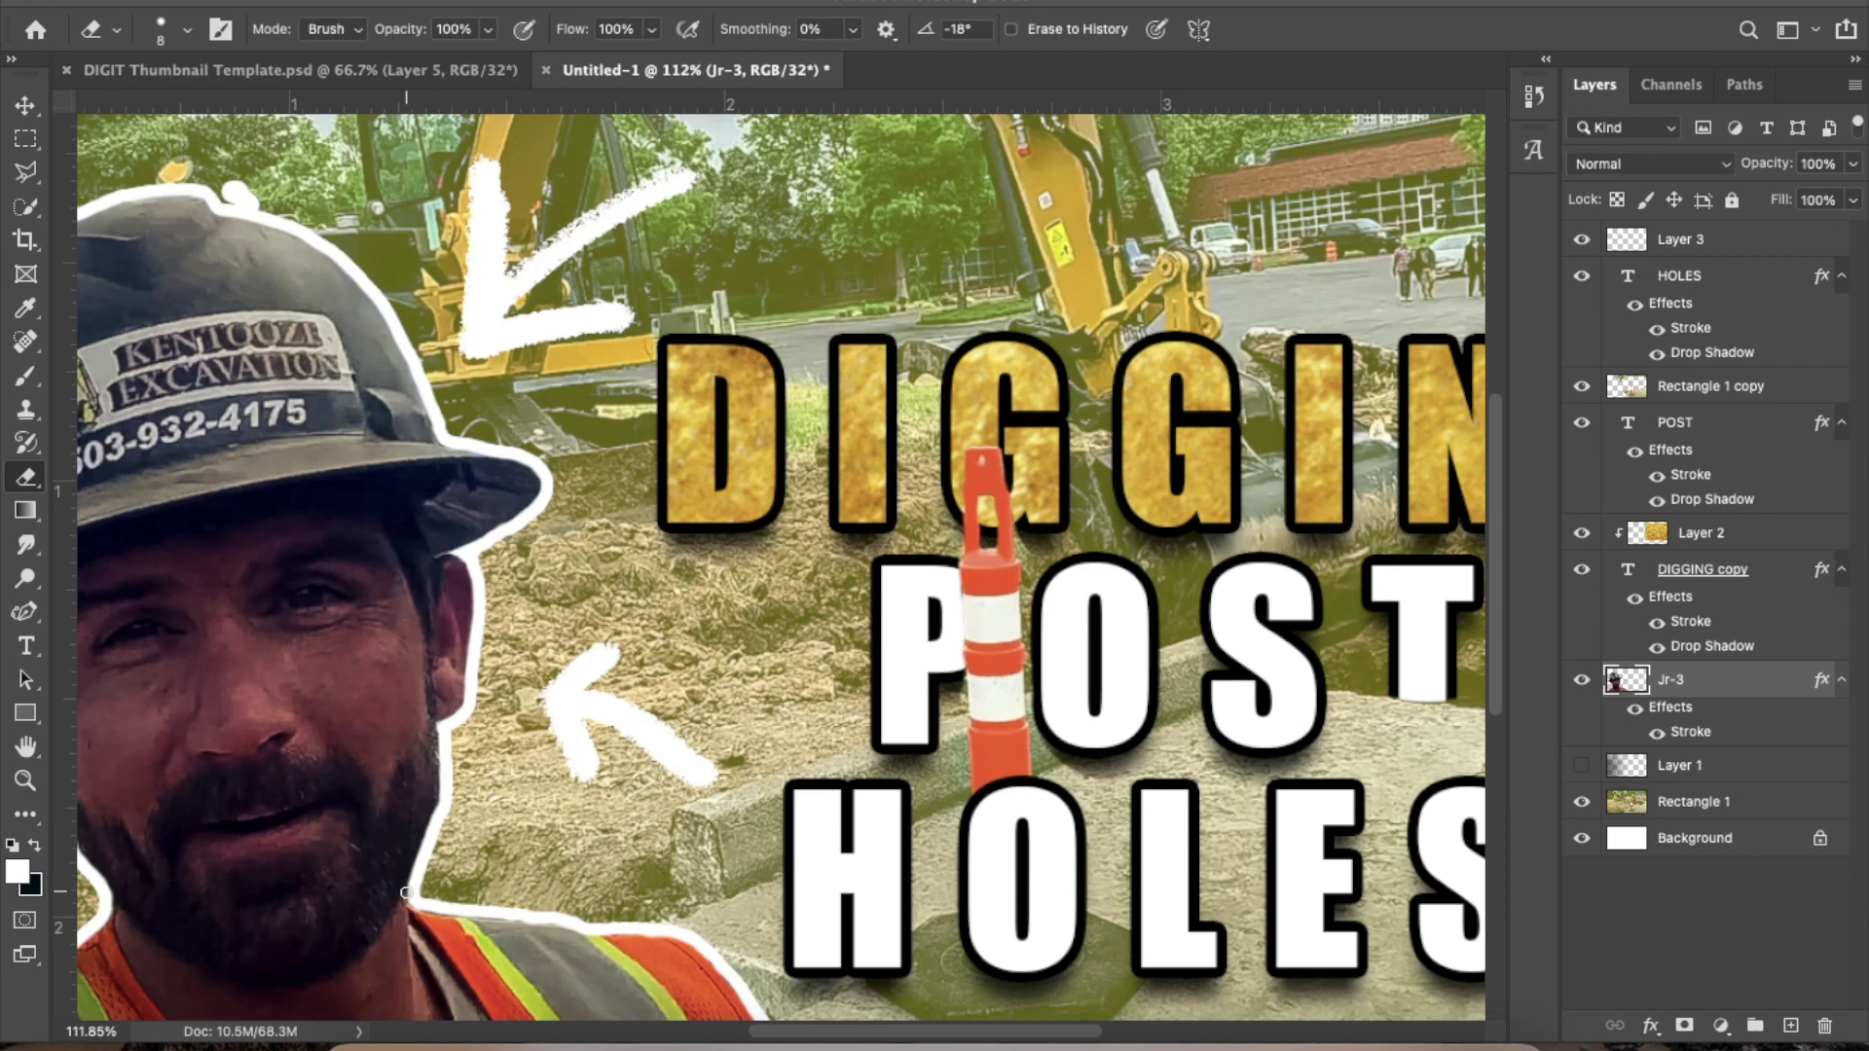
pyautogui.moveTo(355, 894); pyautogui.dragTo(900, 703)
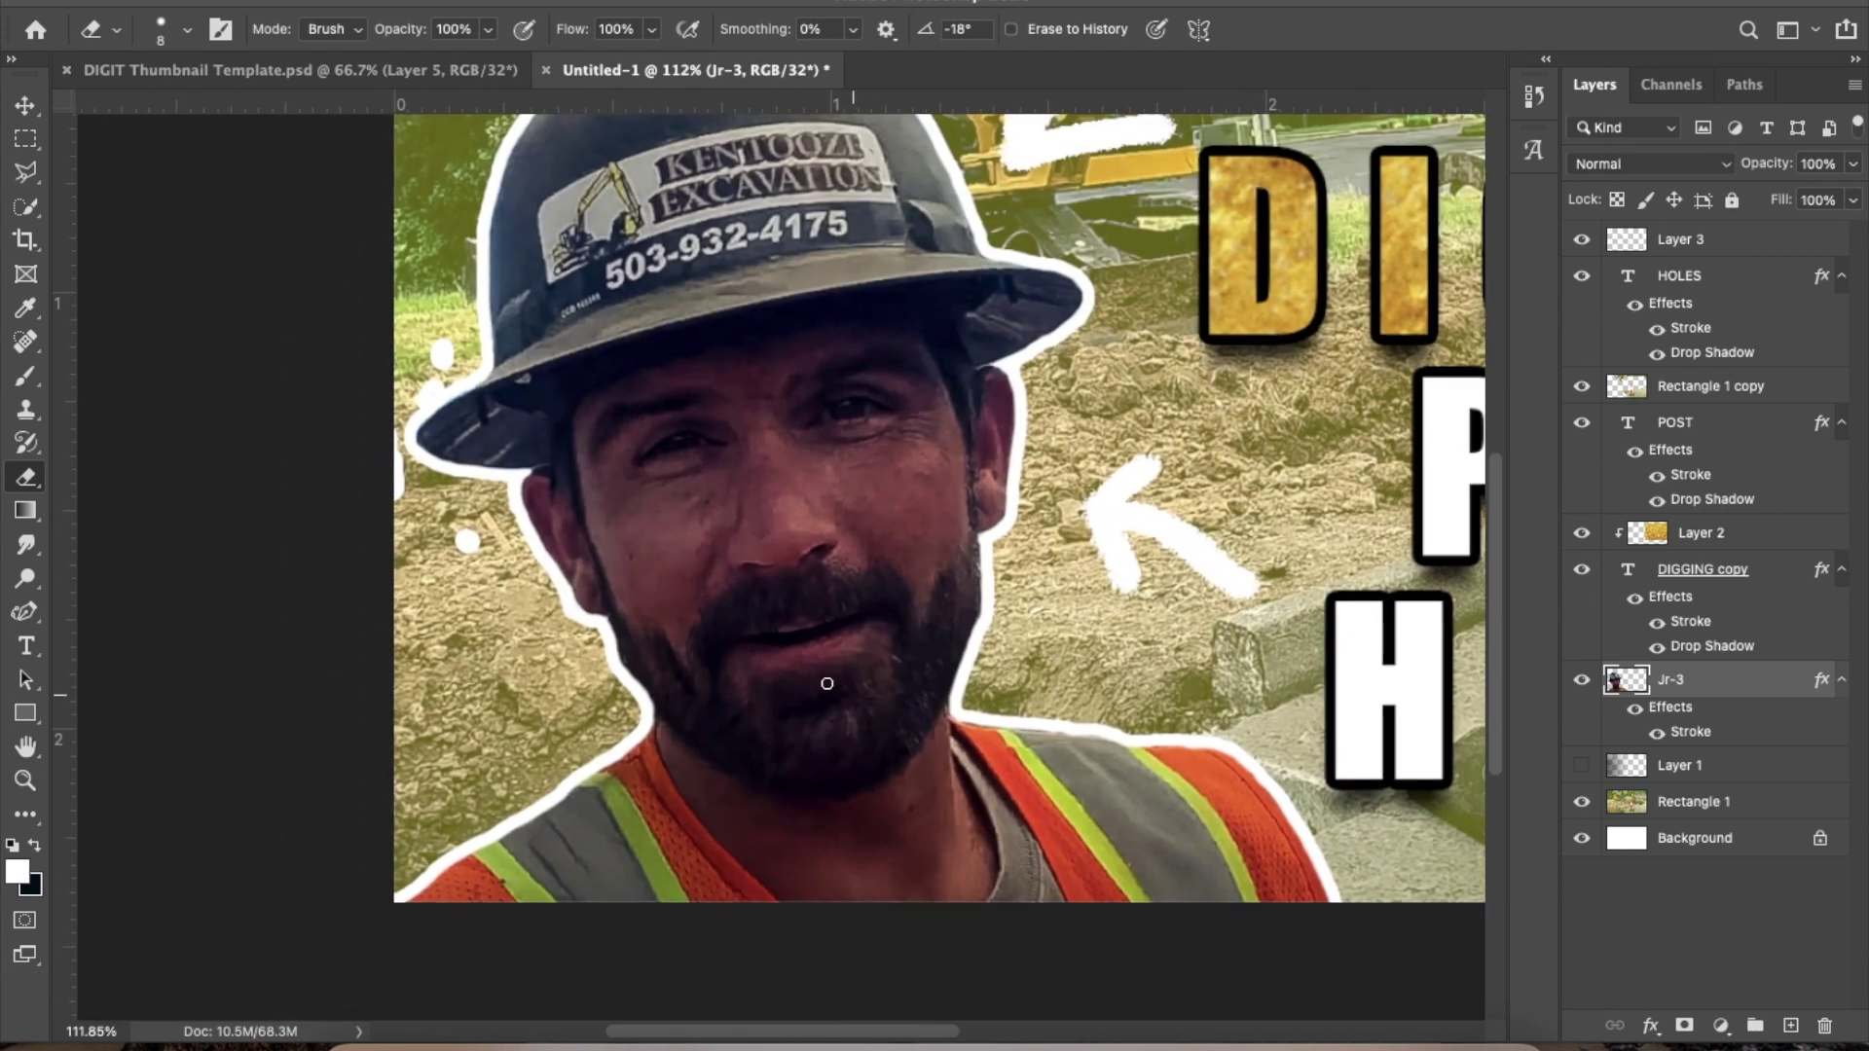
pyautogui.moveTo(399, 484)
pyautogui.mouseDown()
pyautogui.moveTo(391, 499)
pyautogui.moveTo(394, 411)
pyautogui.moveTo(437, 372)
pyautogui.moveTo(413, 405)
pyautogui.moveTo(440, 353)
pyautogui.mouseUp()
pyautogui.scroll(-4, 440, 353)
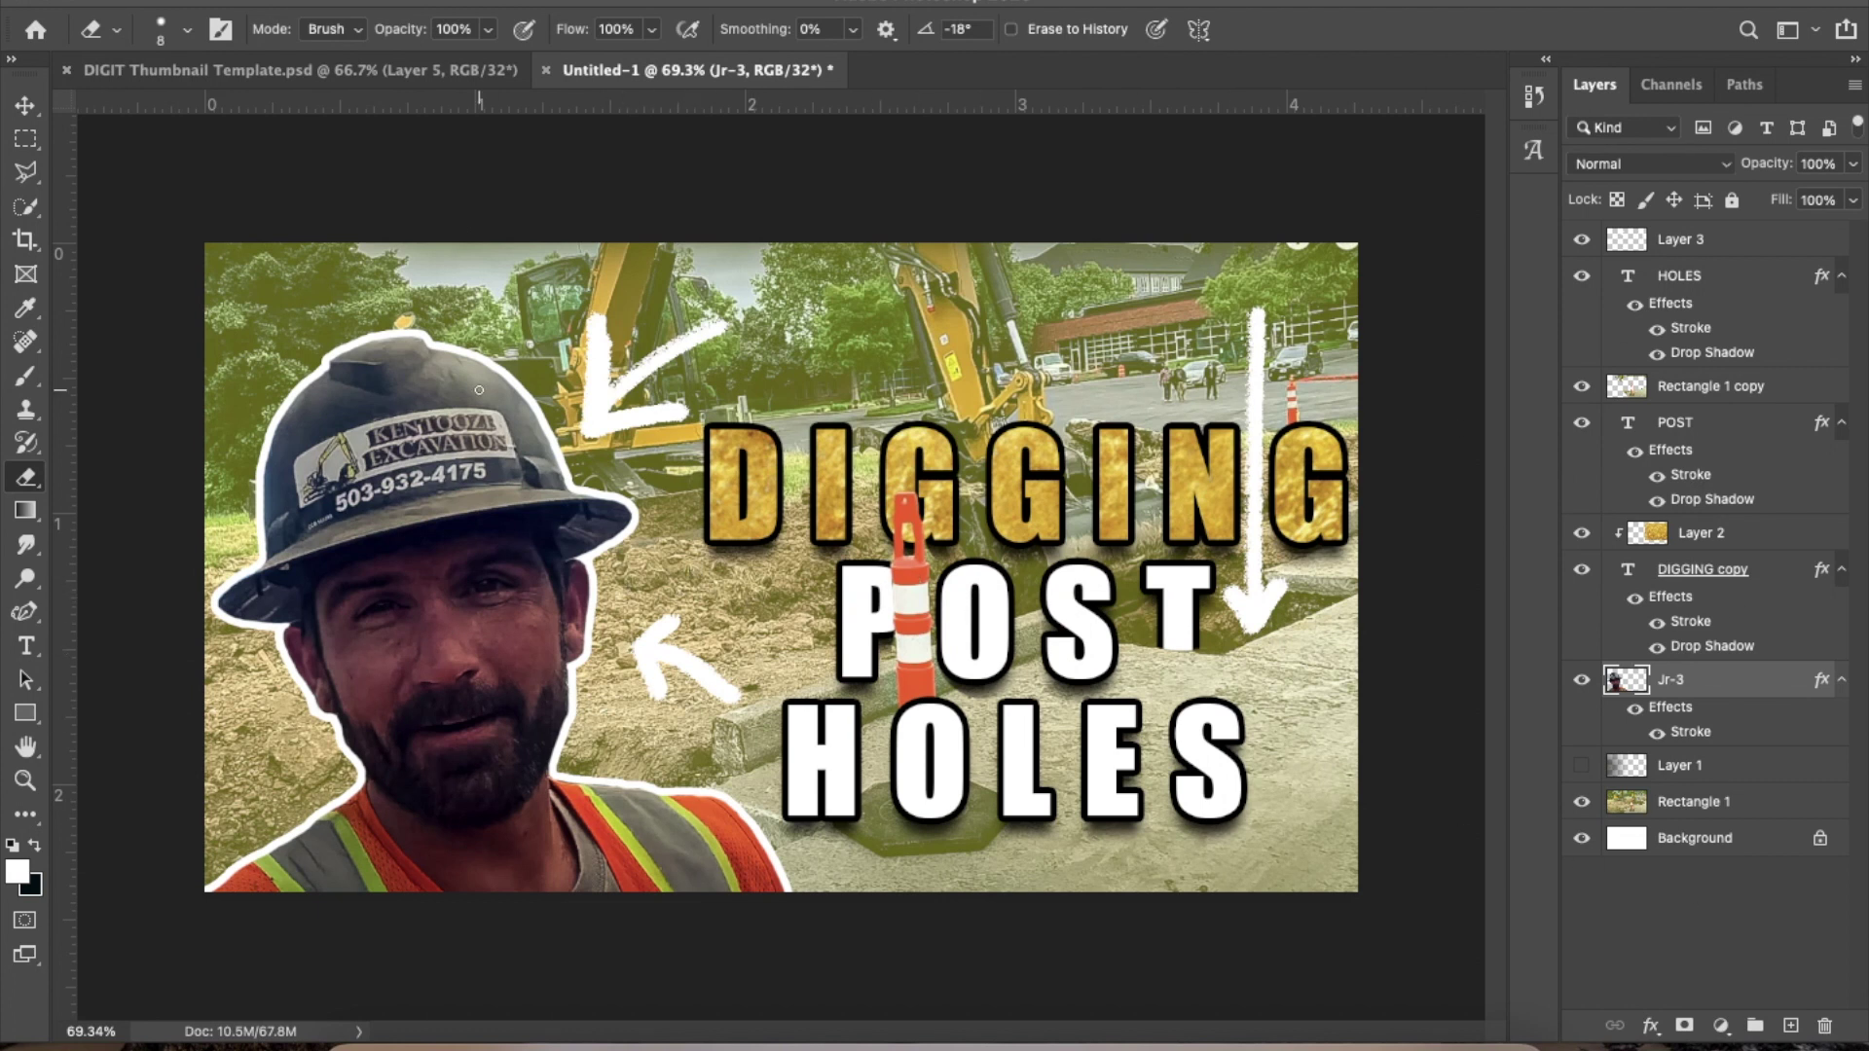
# Export the thumbnail with Export As as a 1280 × 720 PNG
pyautogui.moveTo(203, 3)
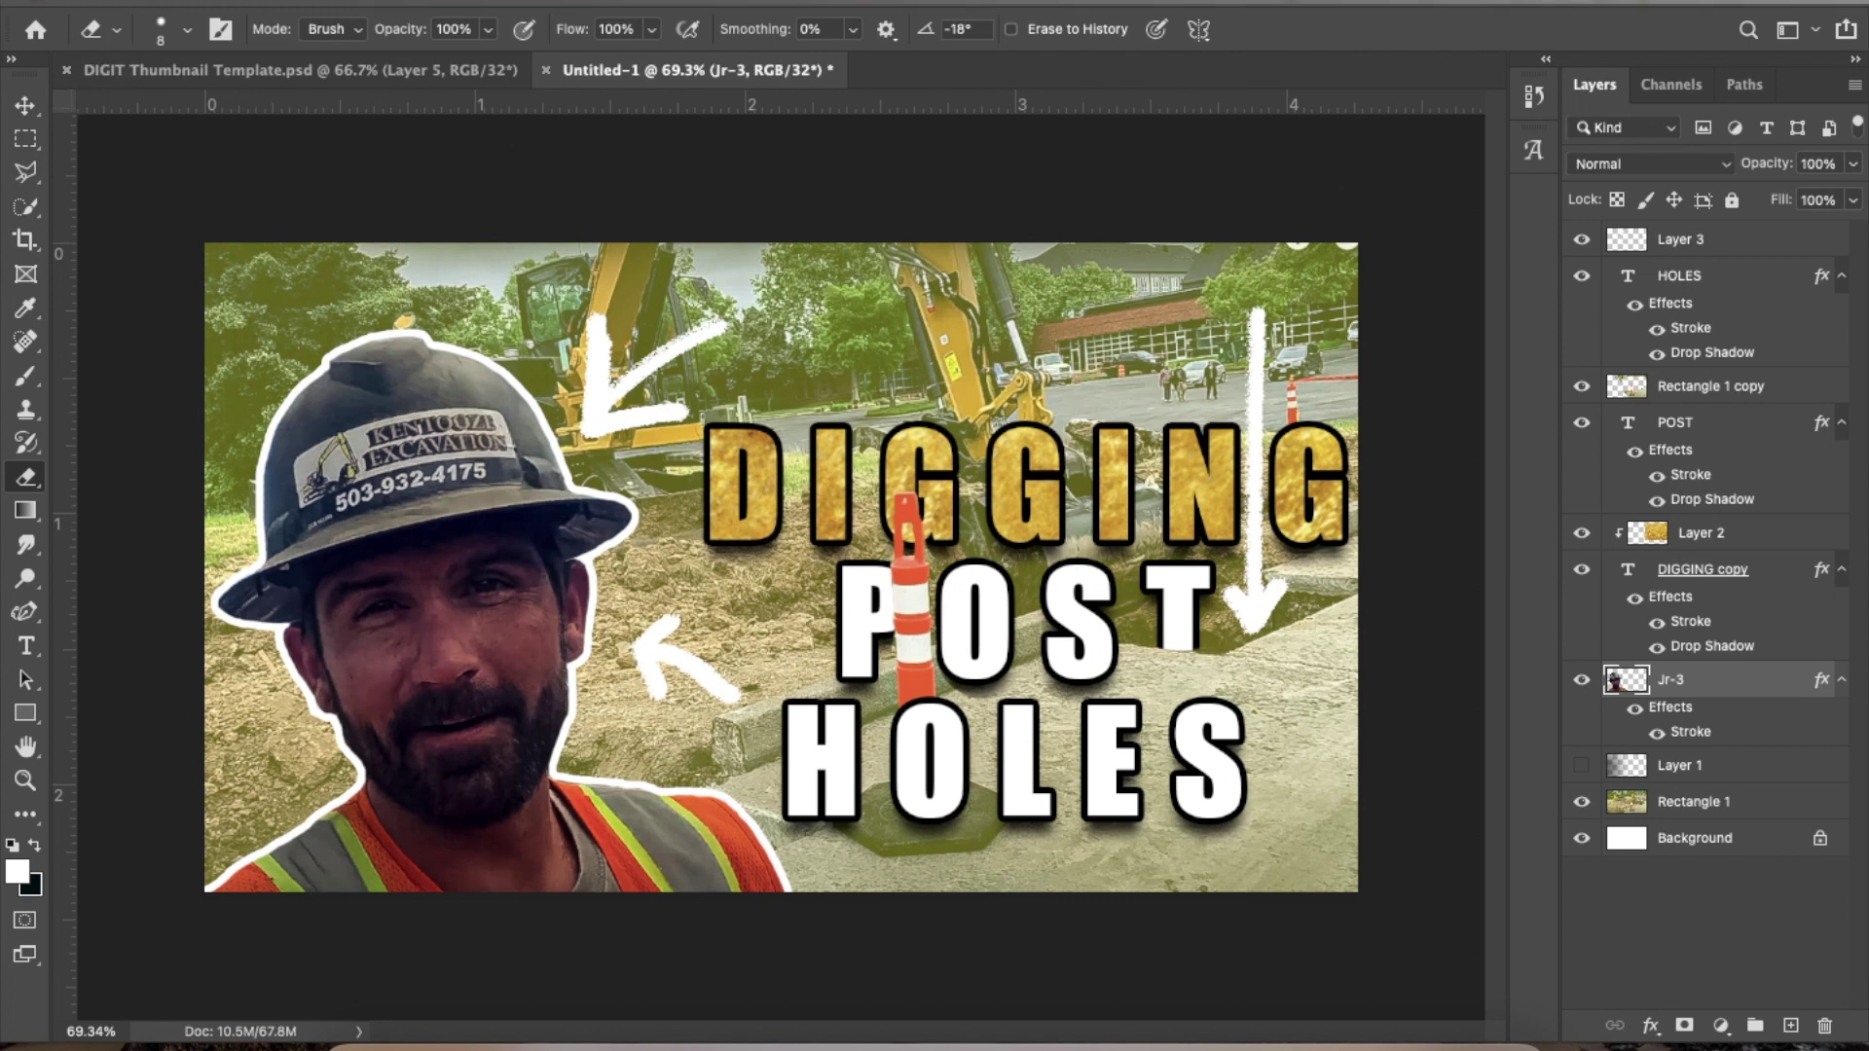
pyautogui.click(206, 4)
pyautogui.moveTo(234, 340)
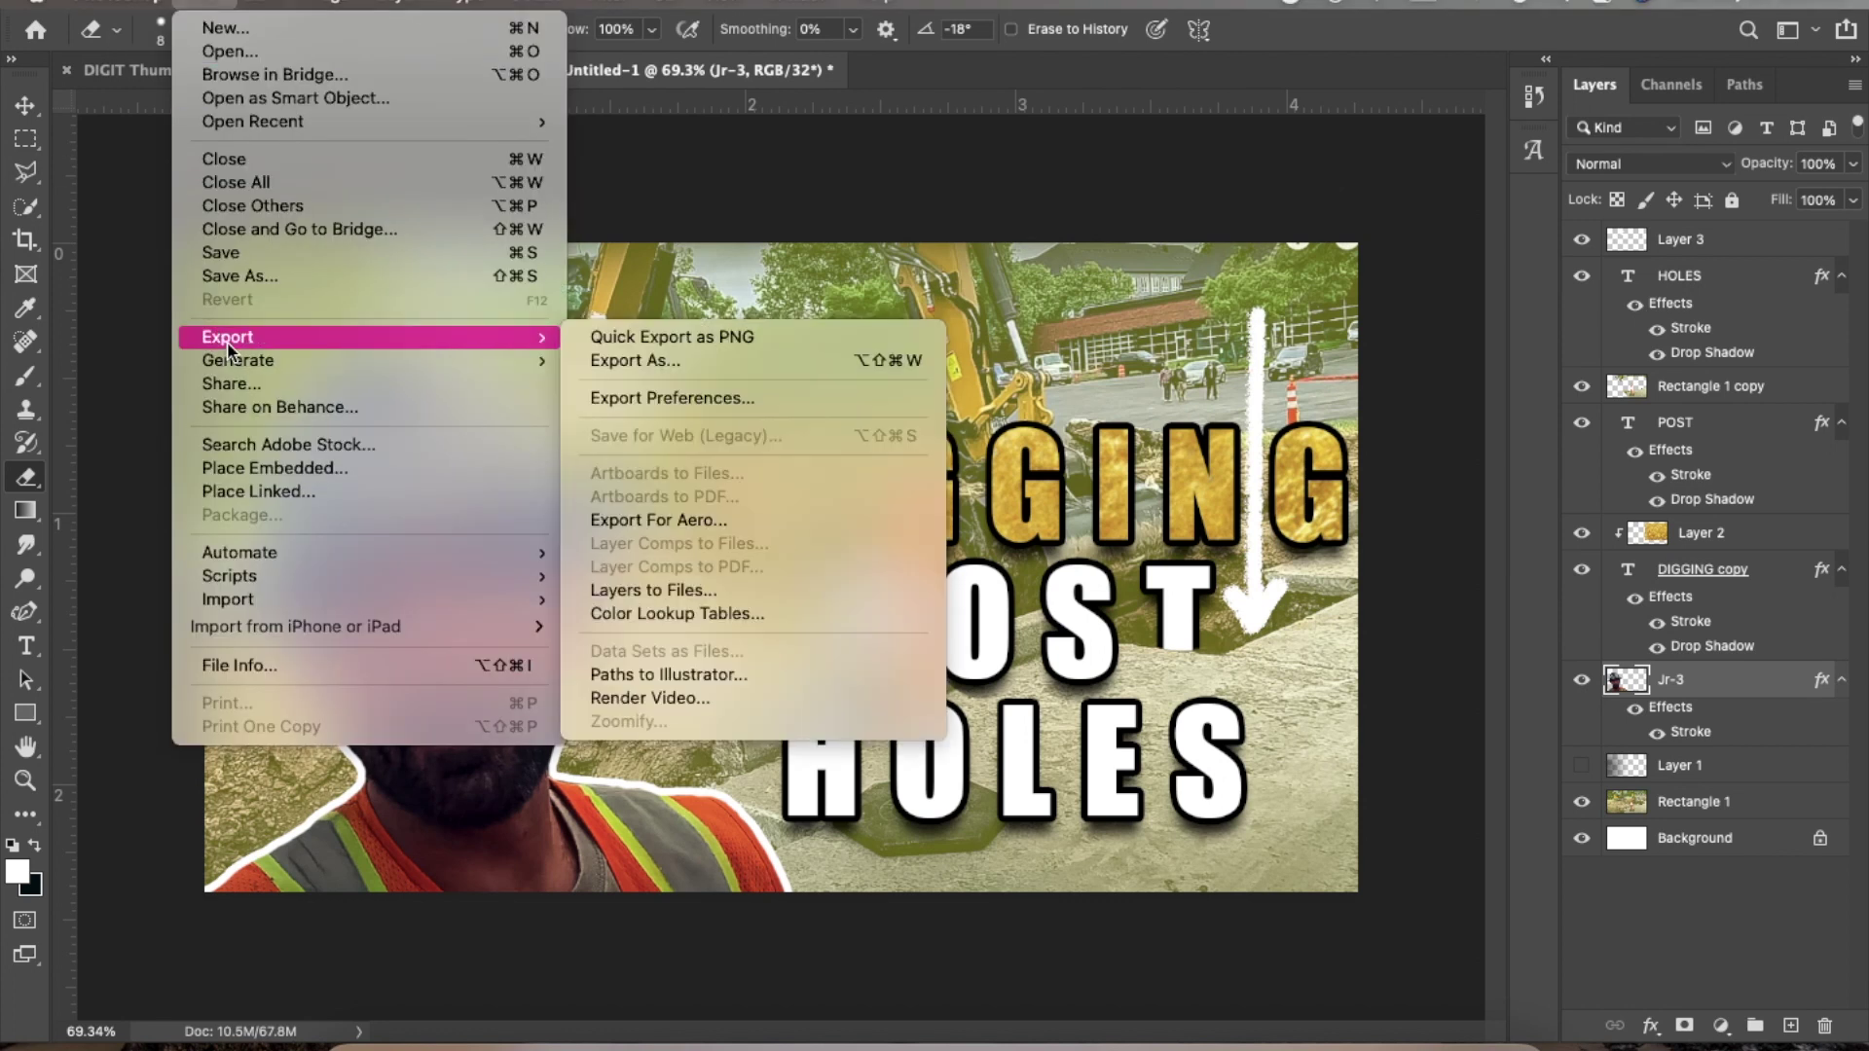
pyautogui.click(658, 364)
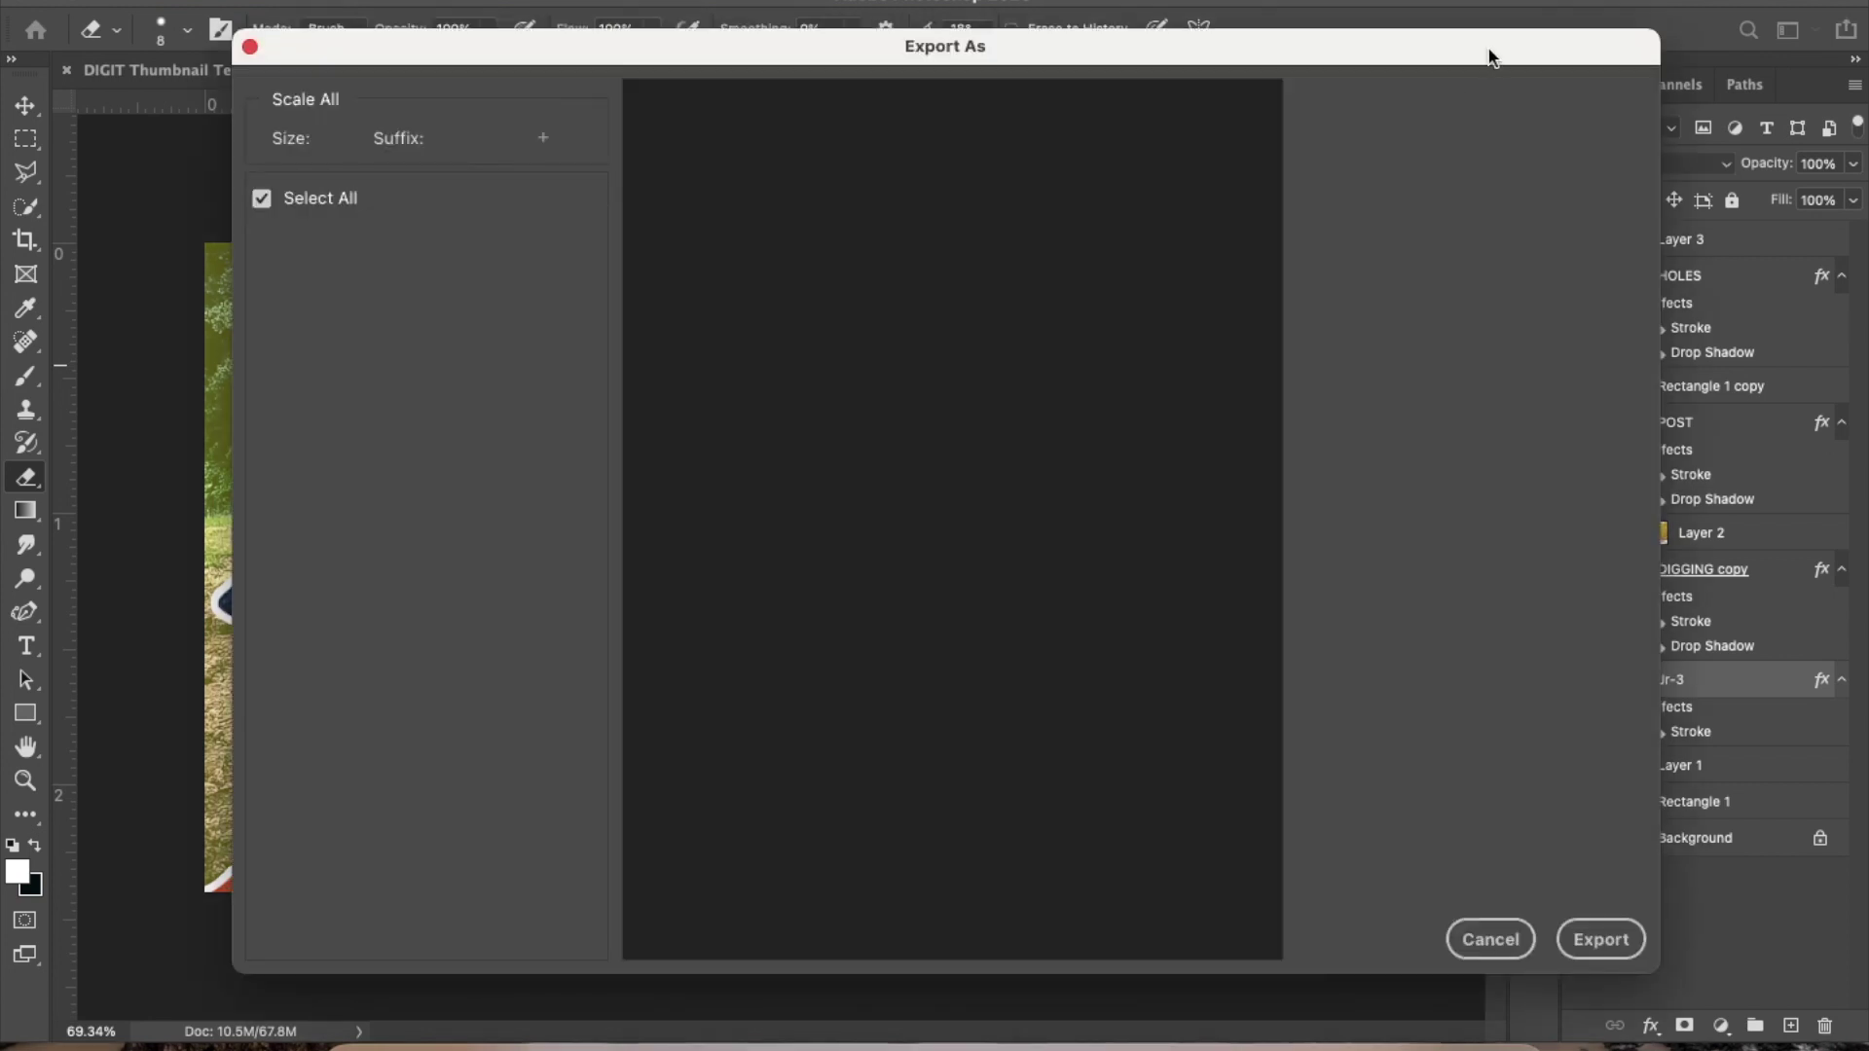
pyautogui.moveTo(1490, 50); pyautogui.dragTo(1448, 56)
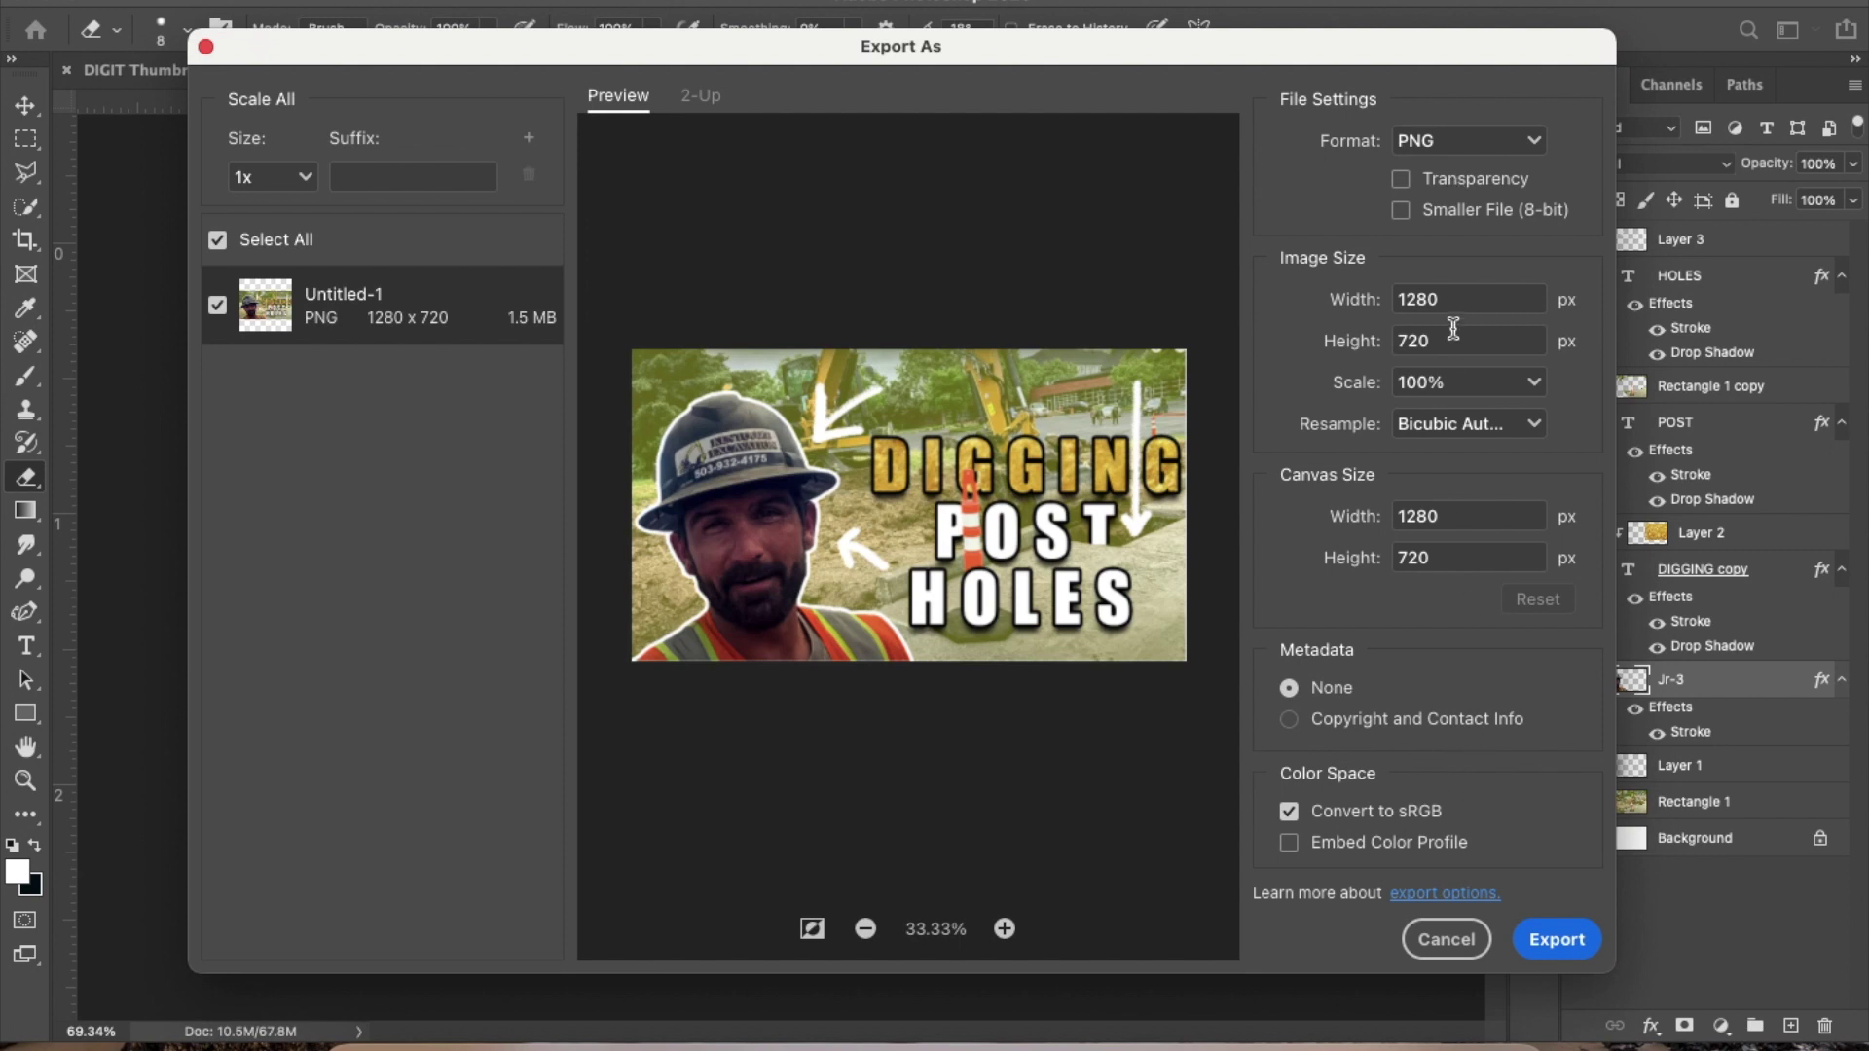
pyautogui.click(1560, 941)
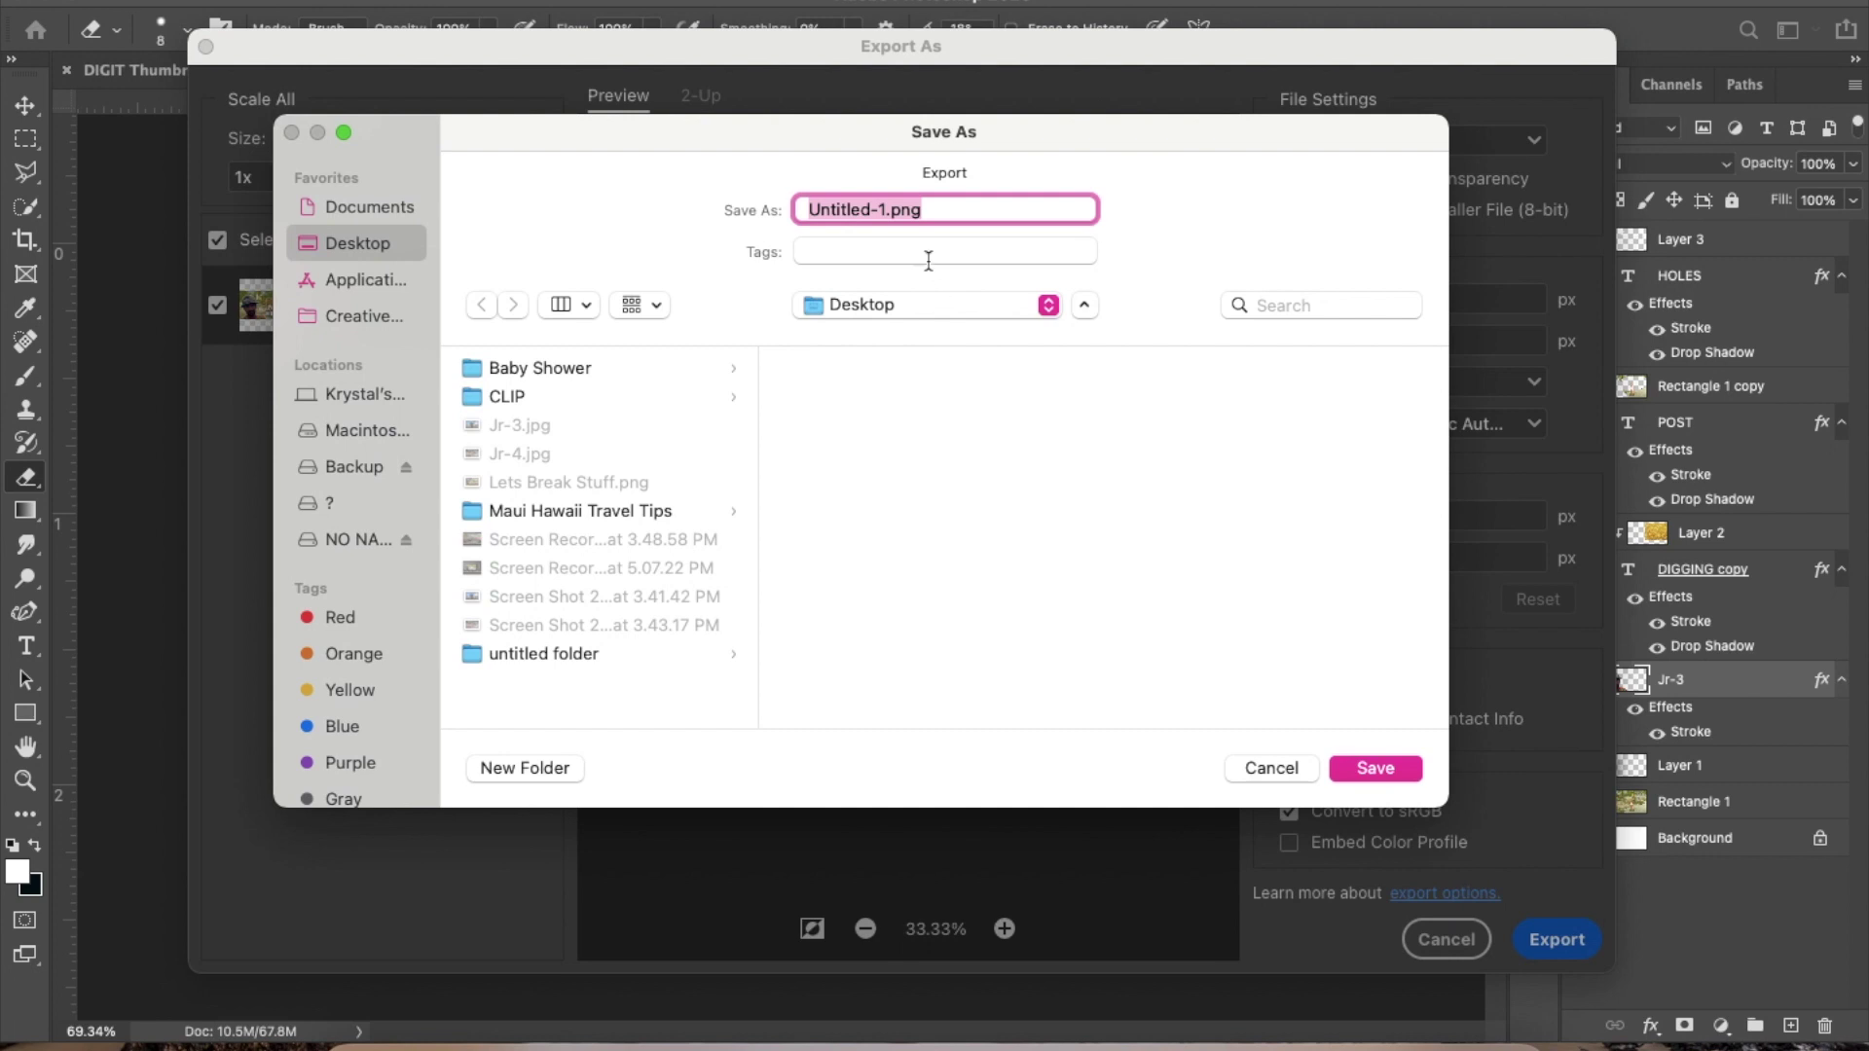
# Name the file 'Digging Post Holes.png' and save it to the Desktop
pyautogui.click(885, 207)
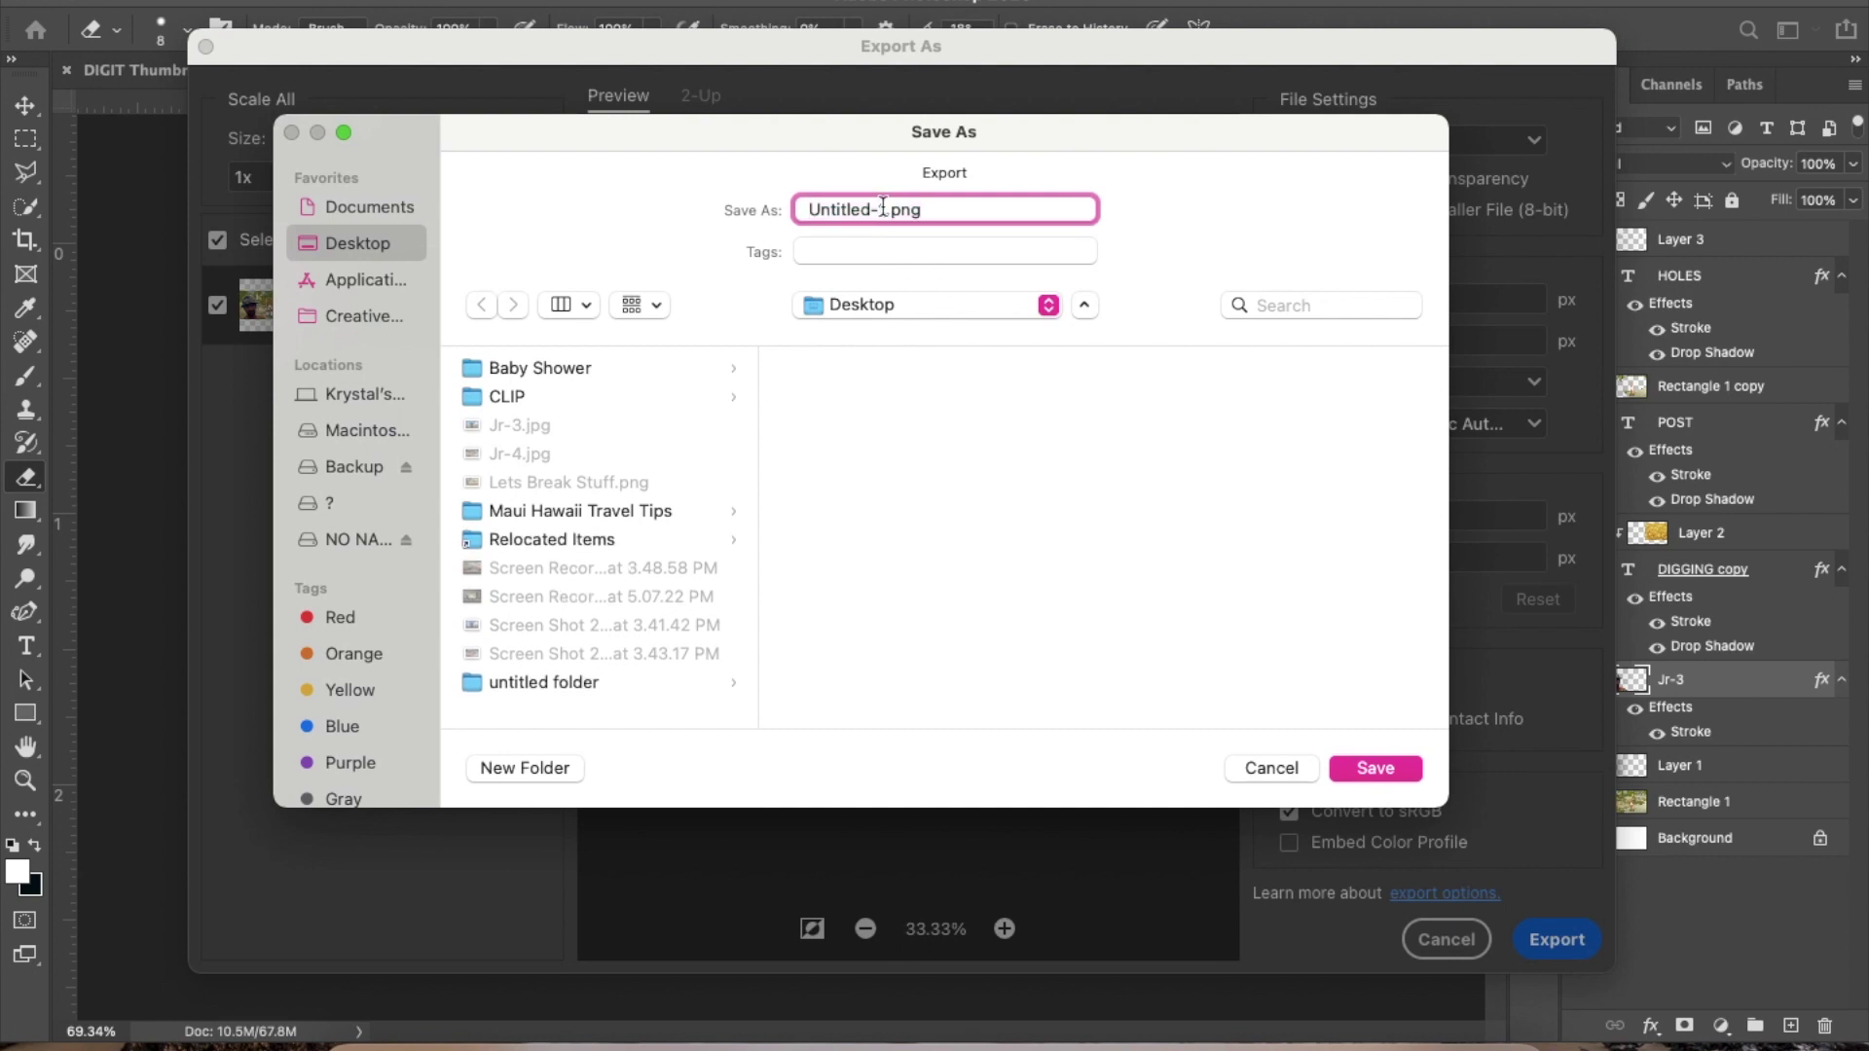
pyautogui.moveTo(882, 208); pyautogui.dragTo(764, 210)
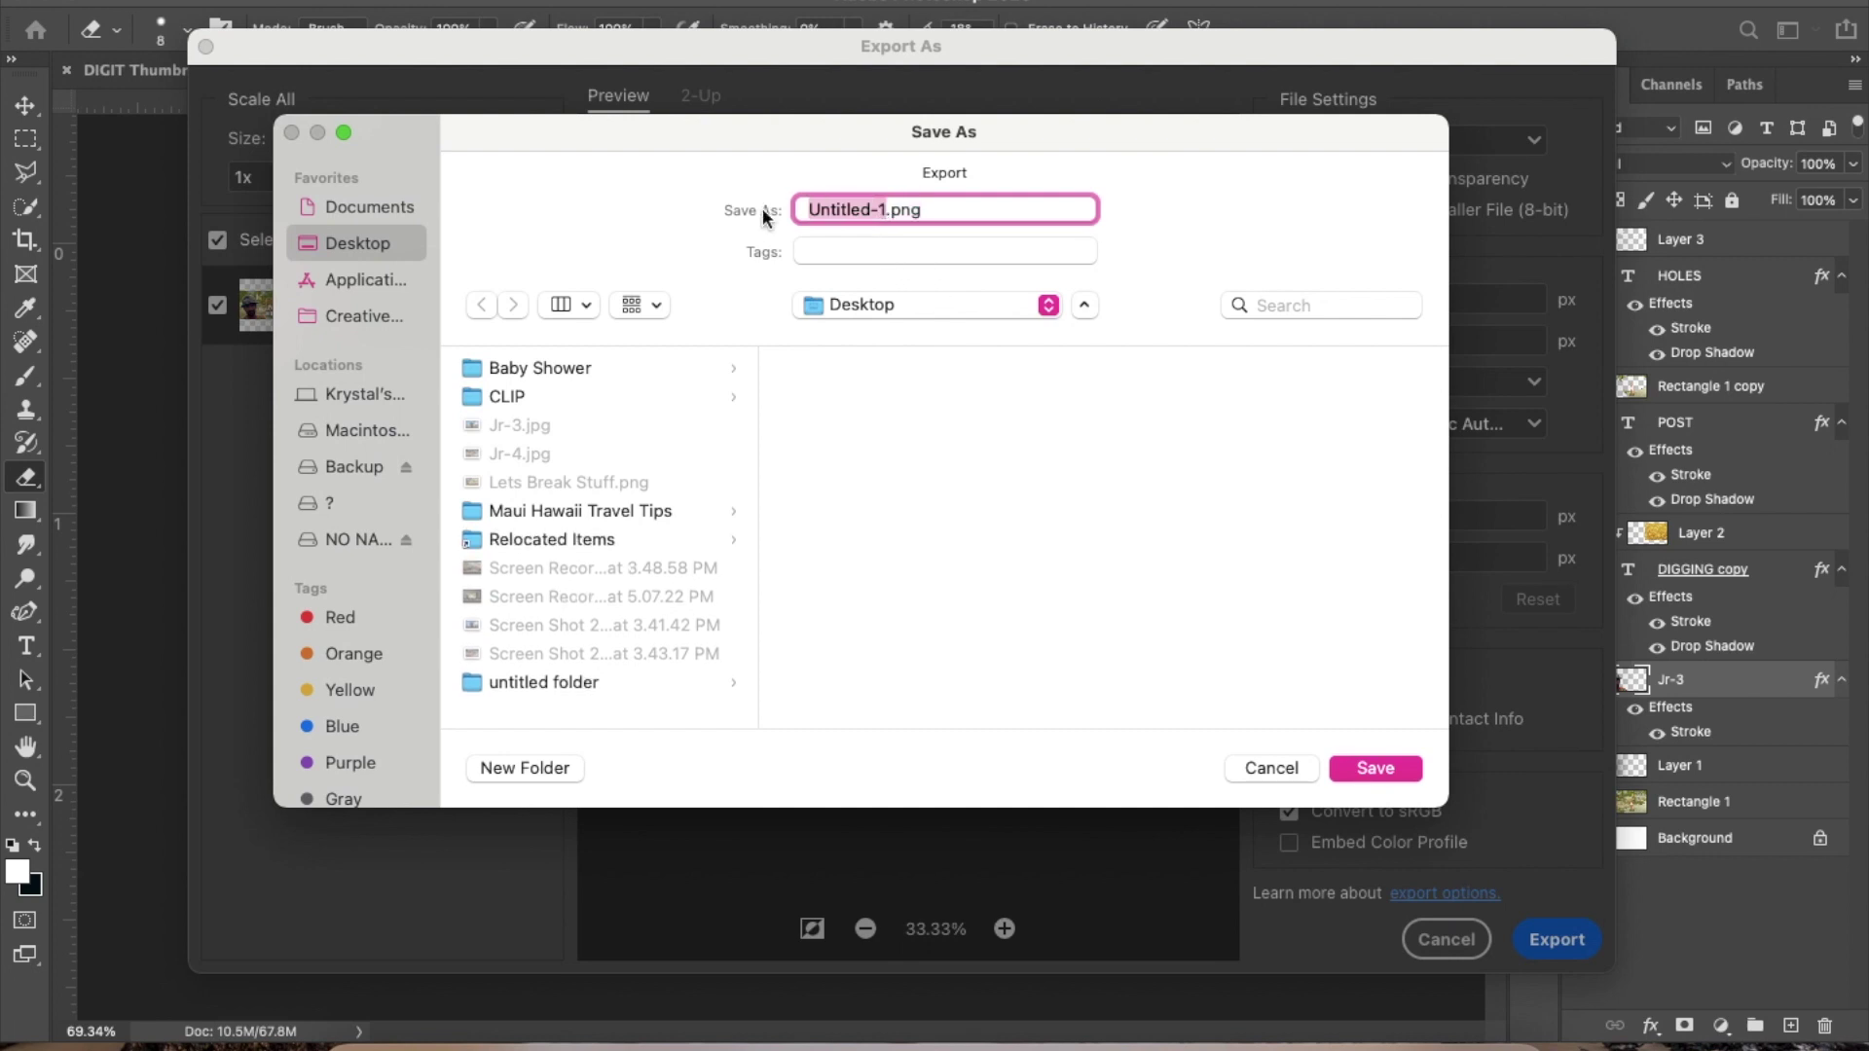
pyautogui.write('Digging Post Ho')
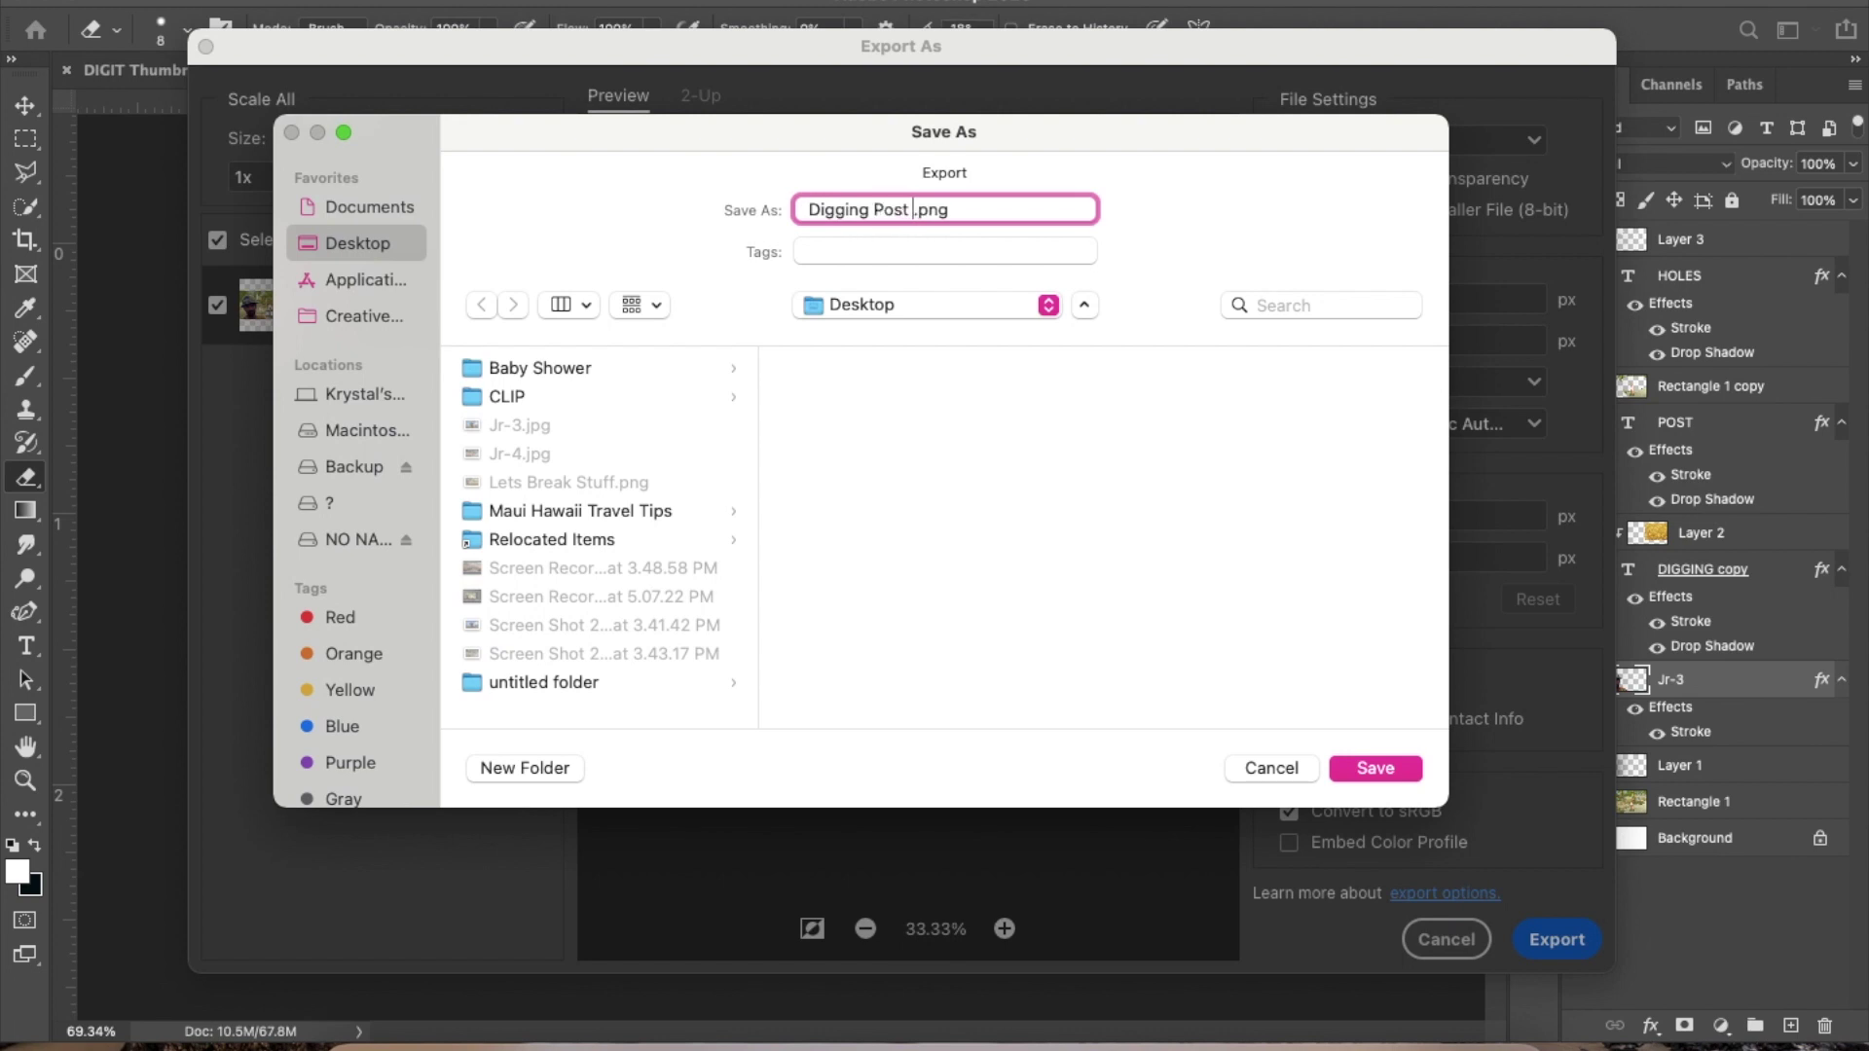
pyautogui.write('les')
pyautogui.click(1370, 765)
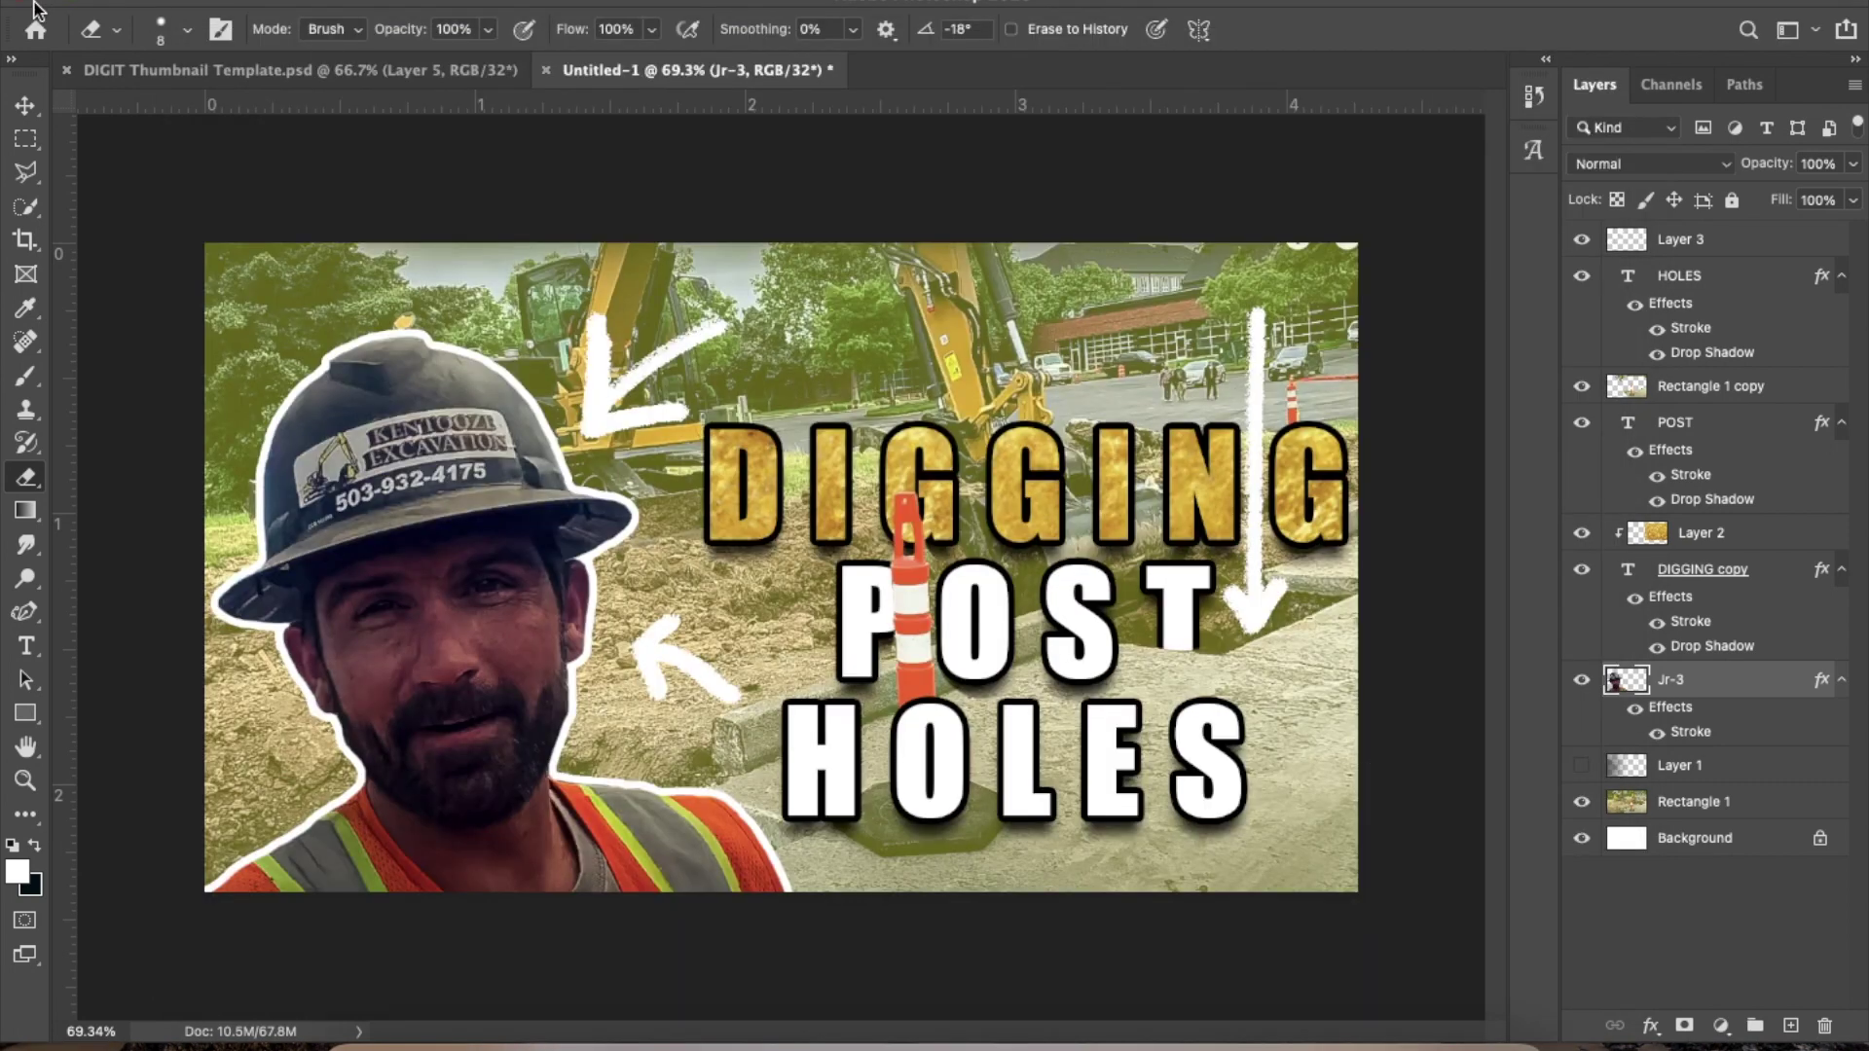
pyautogui.moveTo(32, 10)
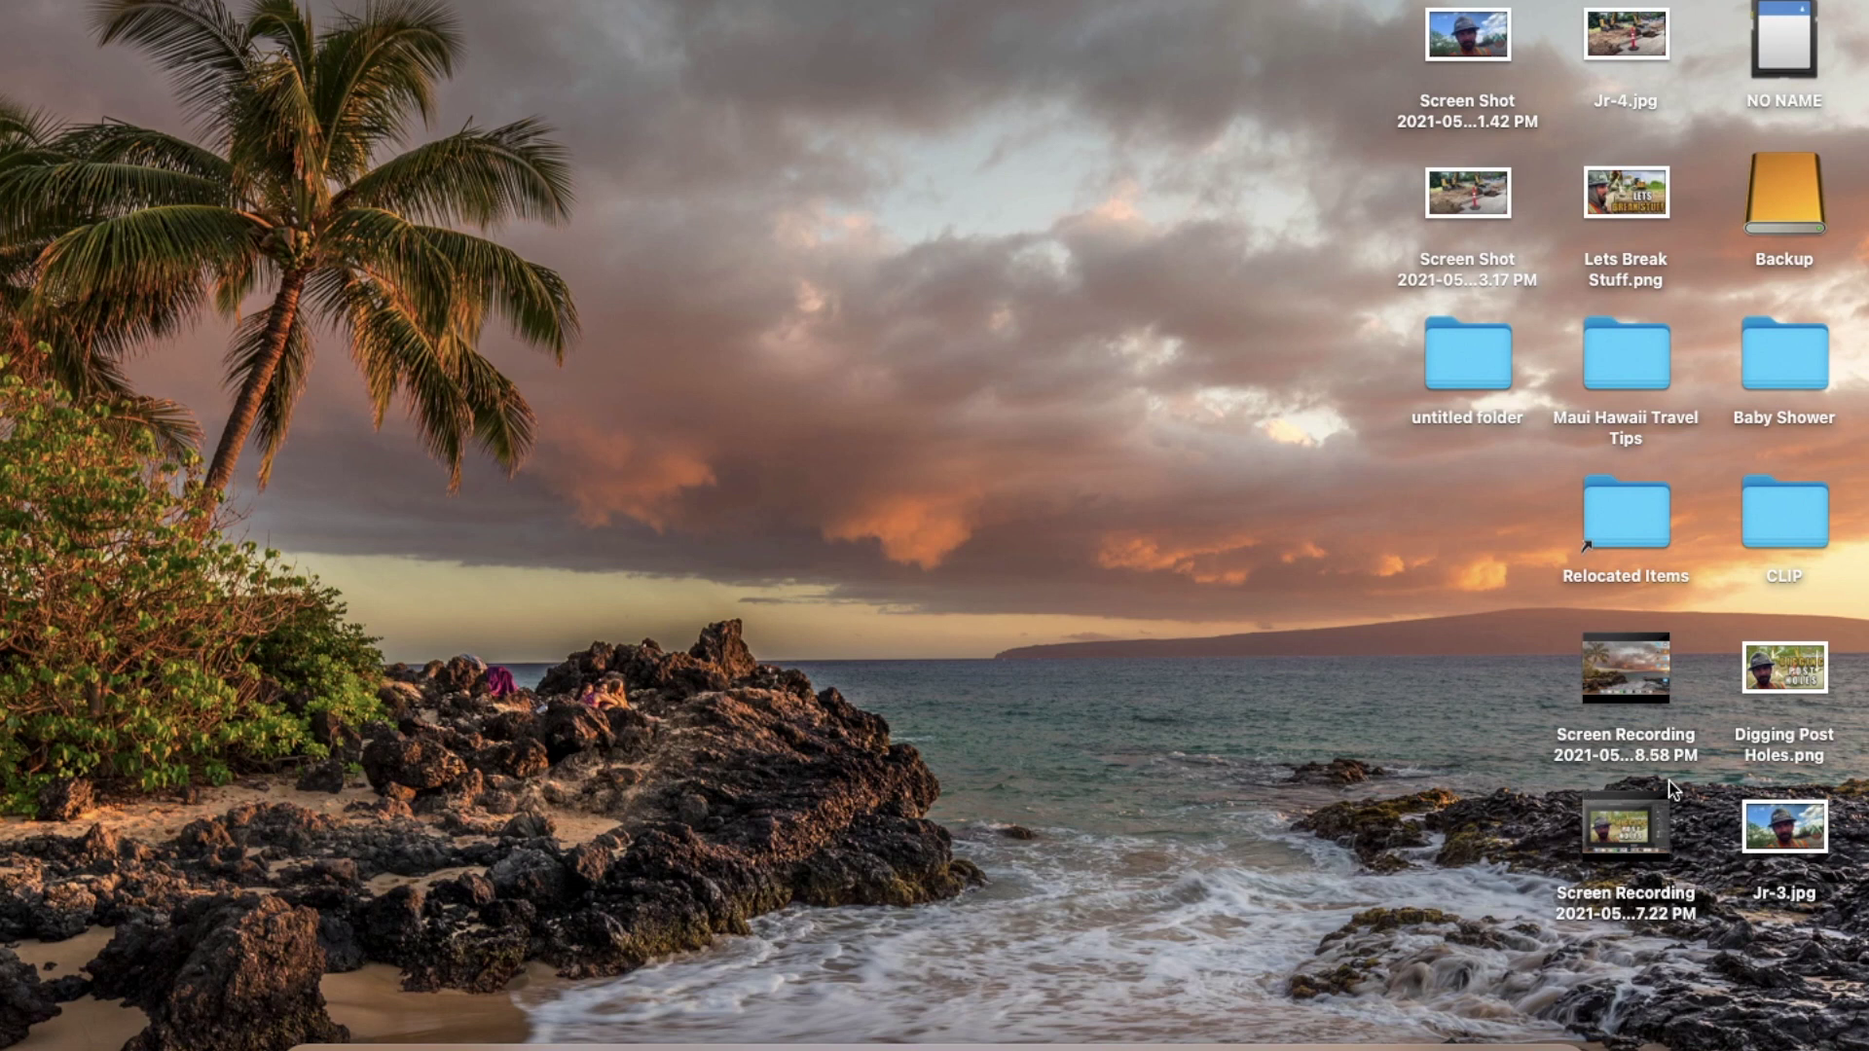
pyautogui.click(1782, 668)
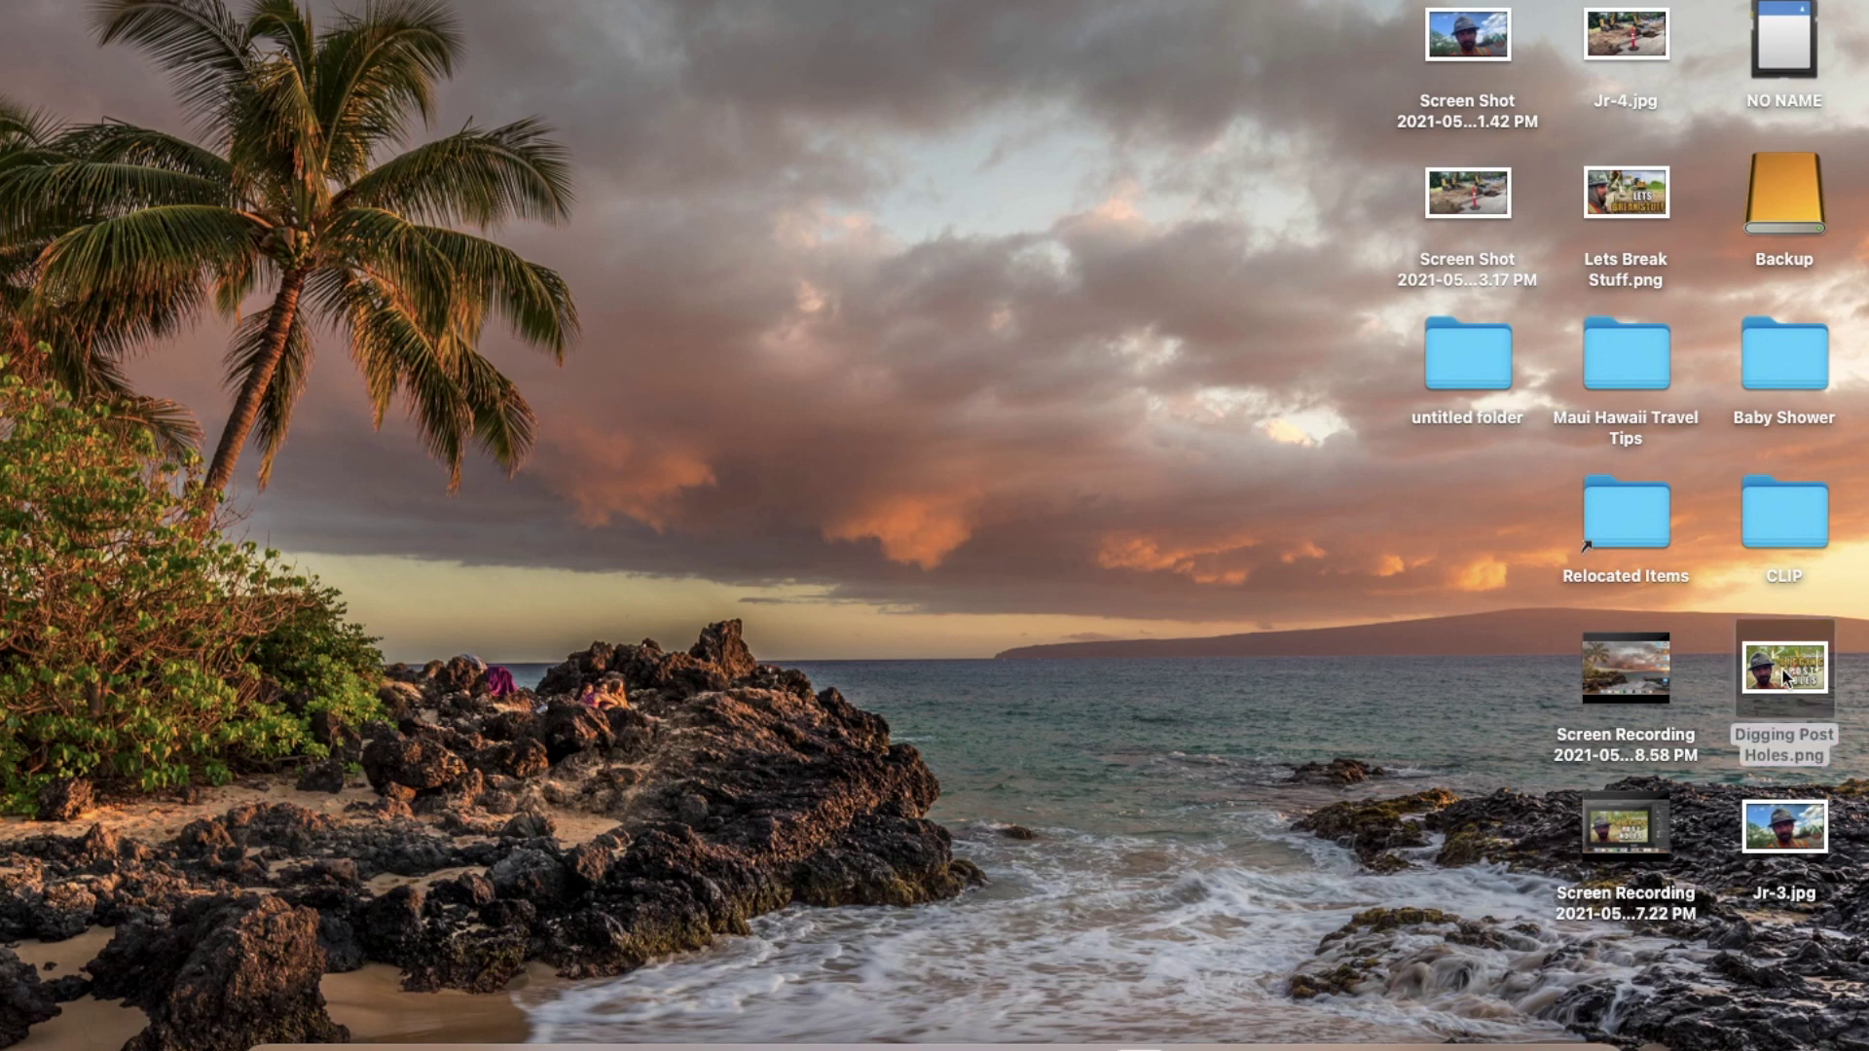
pyautogui.doubleClick(1781, 668)
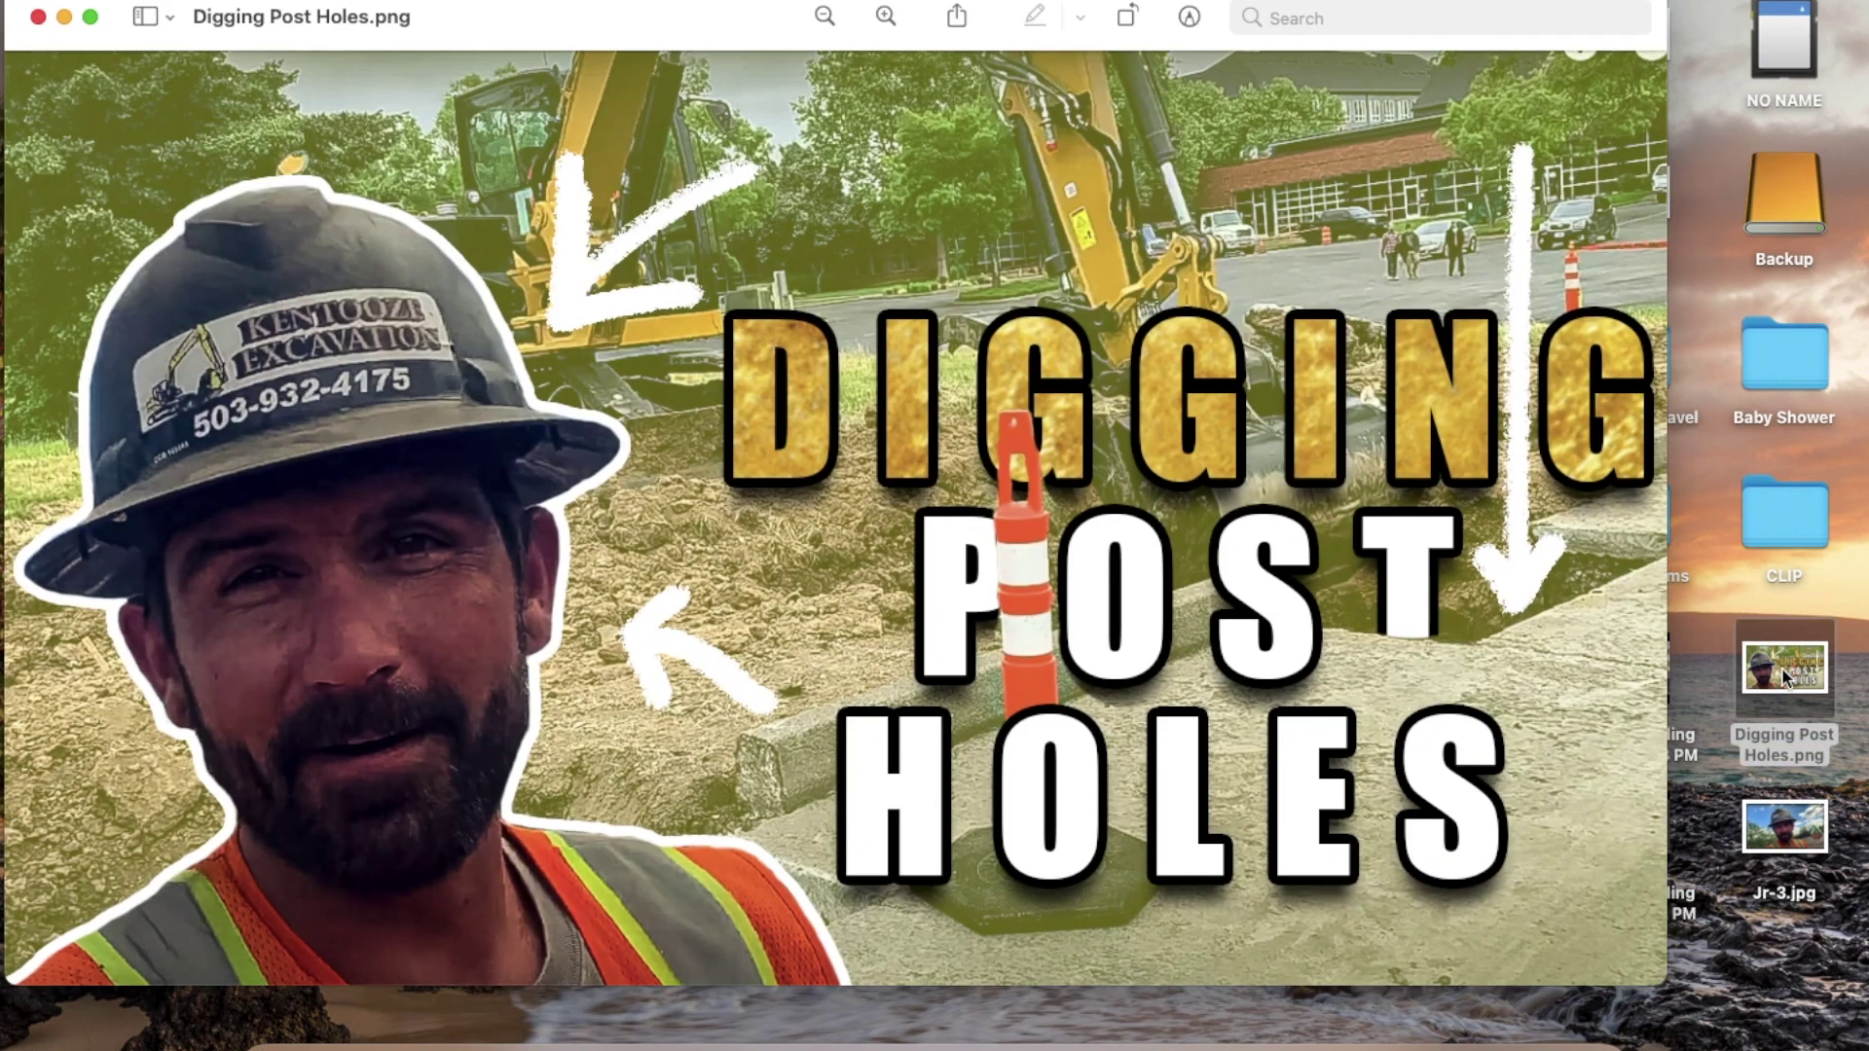